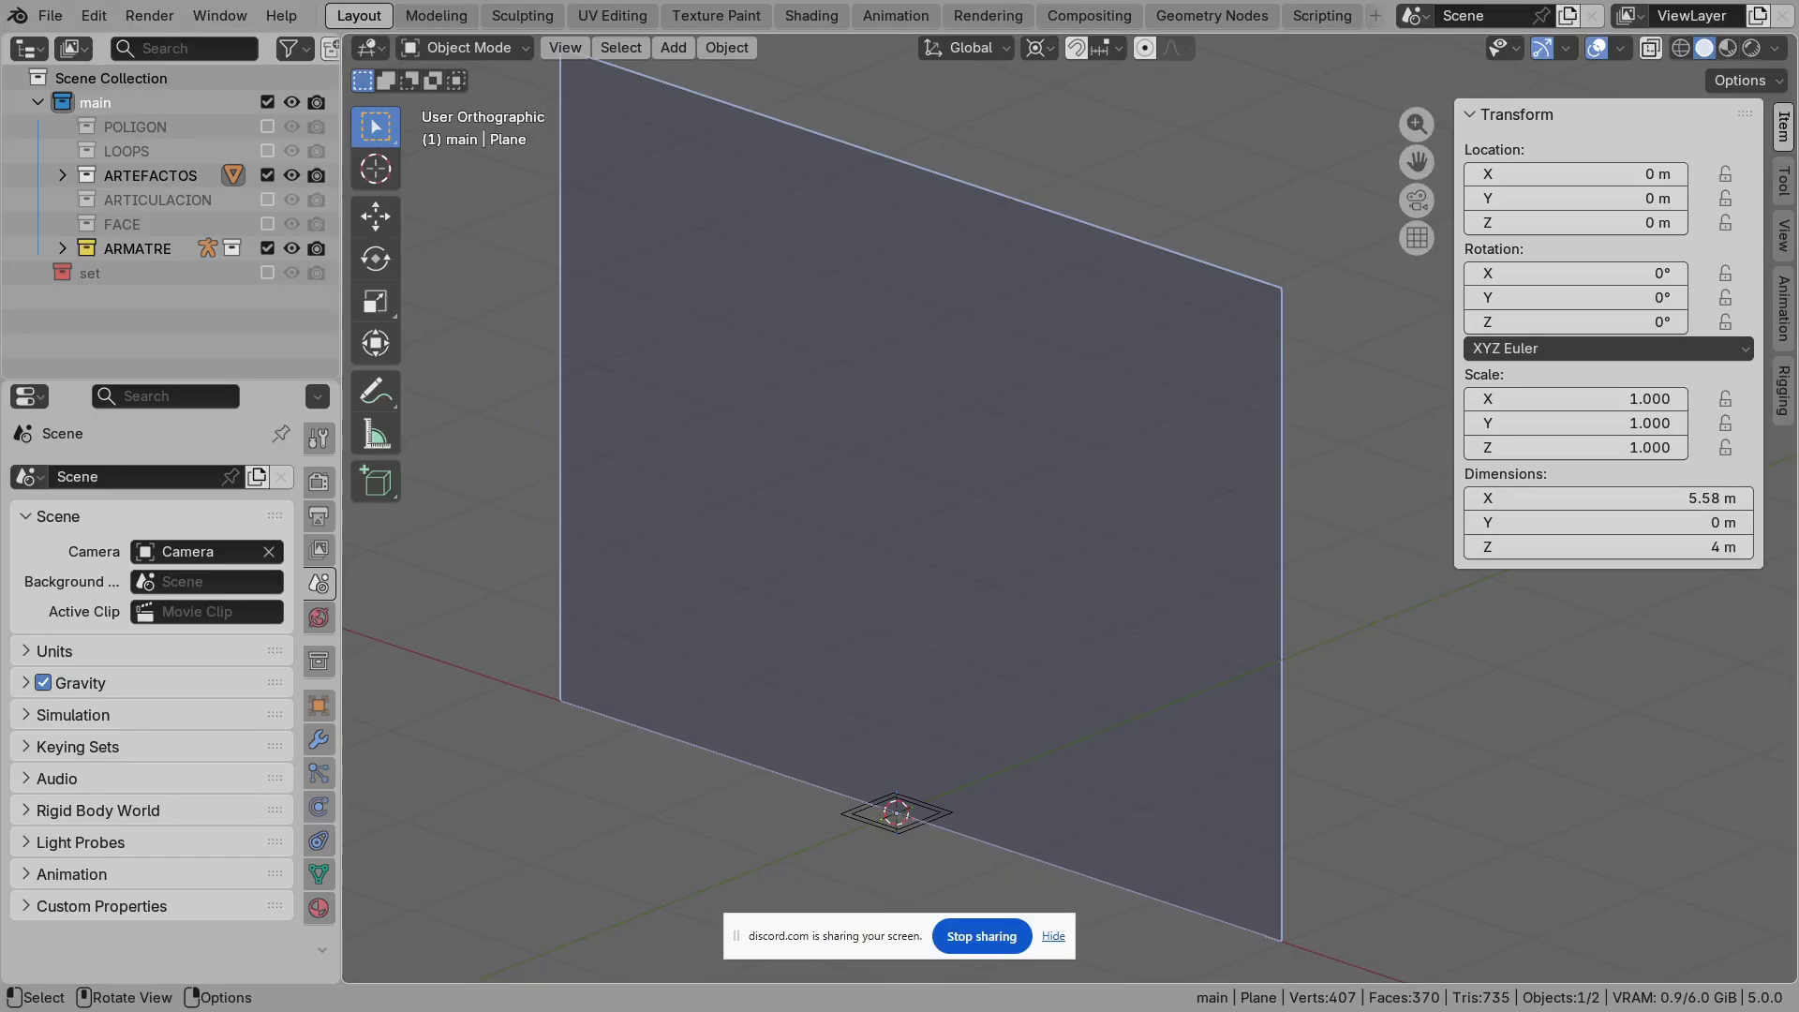
Step: Examine the large flat plane and the small folded taco polygon from different angles
{"action": "middle_click_drag", "start_coordinate": [900, 525], "coordinate": [924, 492]}
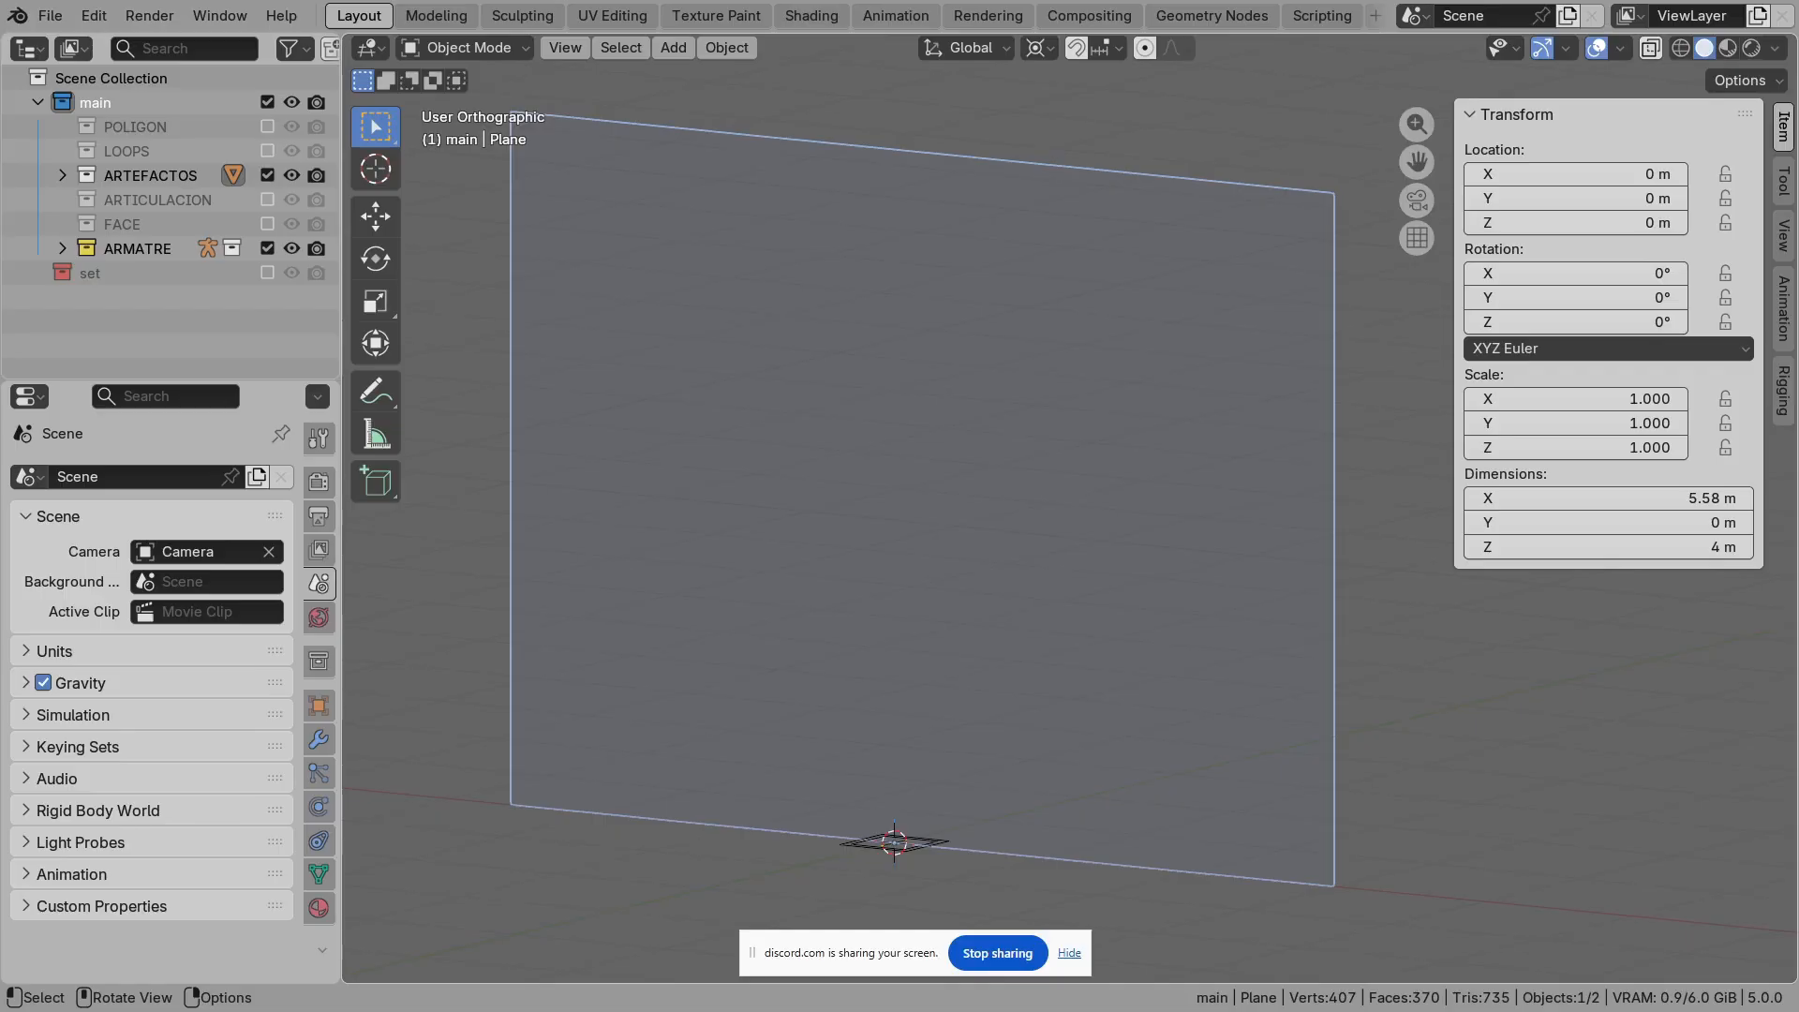
{"action": "middle_click_drag", "start_coordinate": [900, 506], "coordinate": [708, 483], "text": "shift"}
{"action": "scroll", "coordinate": [679, 482], "scroll_direction": "down", "scroll_amount": 5}
{"action": "scroll", "coordinate": [648, 487], "scroll_direction": "up", "scroll_amount": 4}
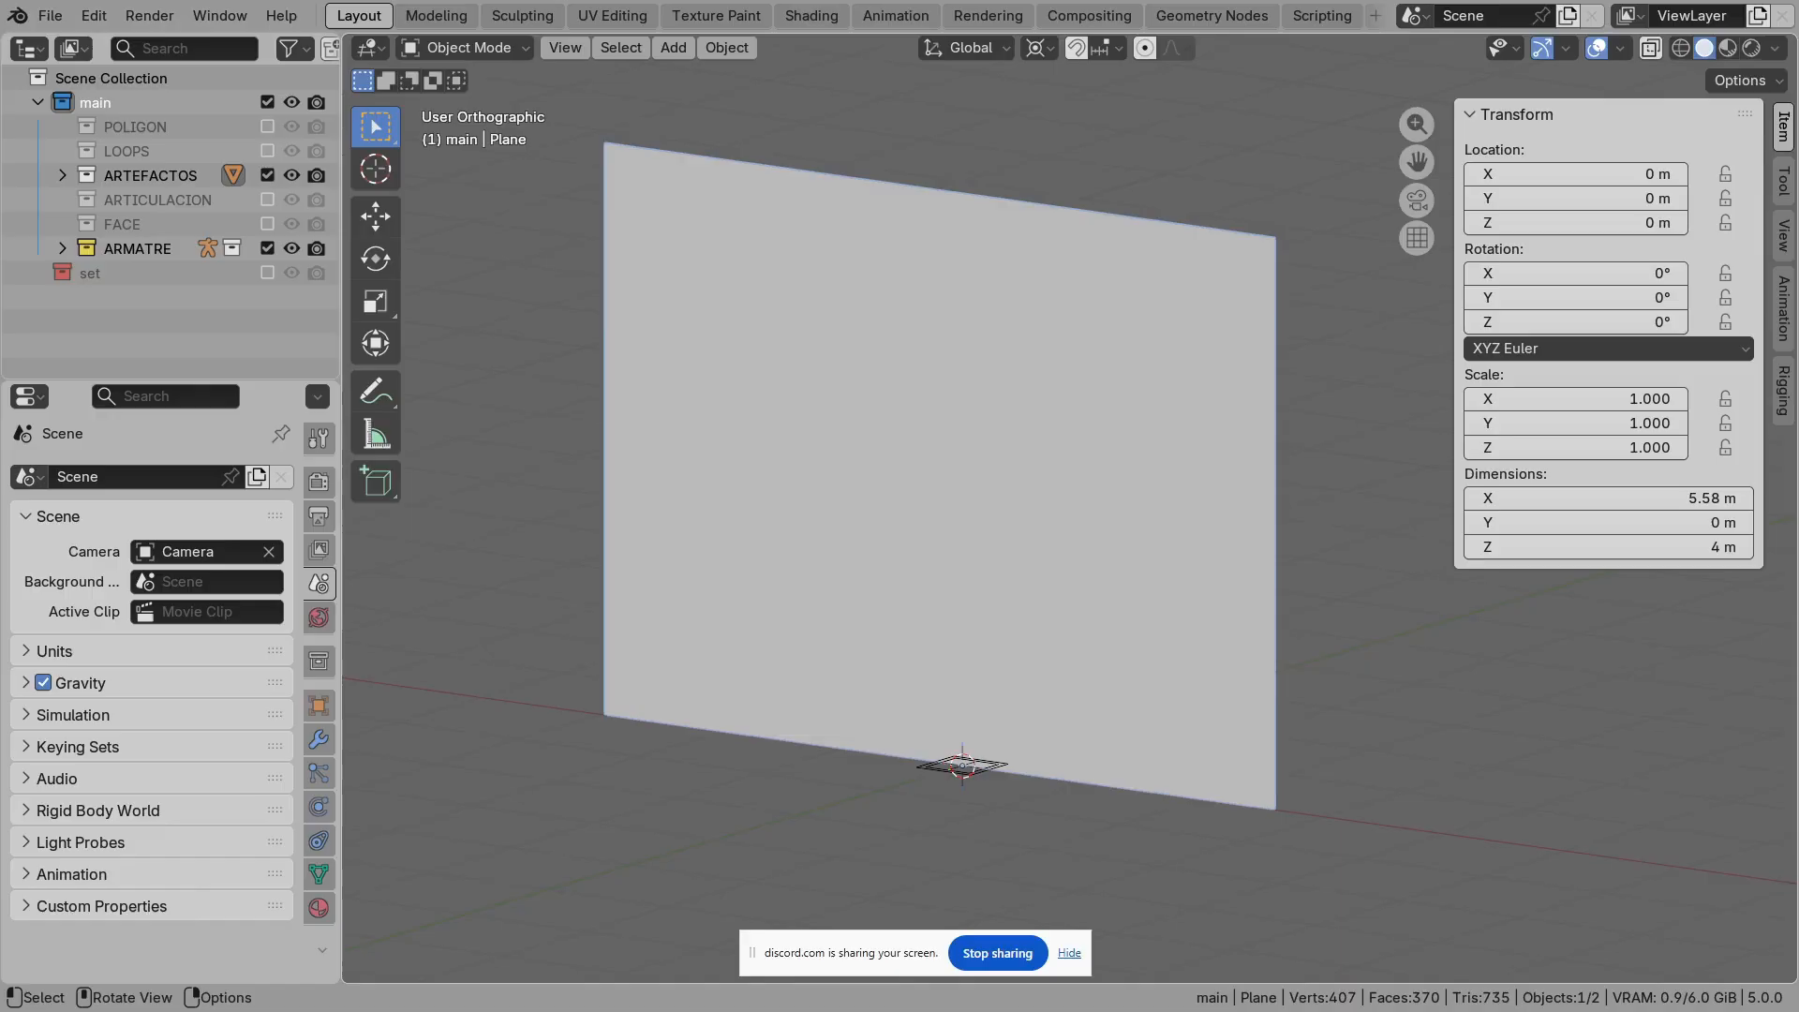
{"action": "middle_click_drag", "start_coordinate": [918, 488], "coordinate": [973, 531], "text": "shift"}
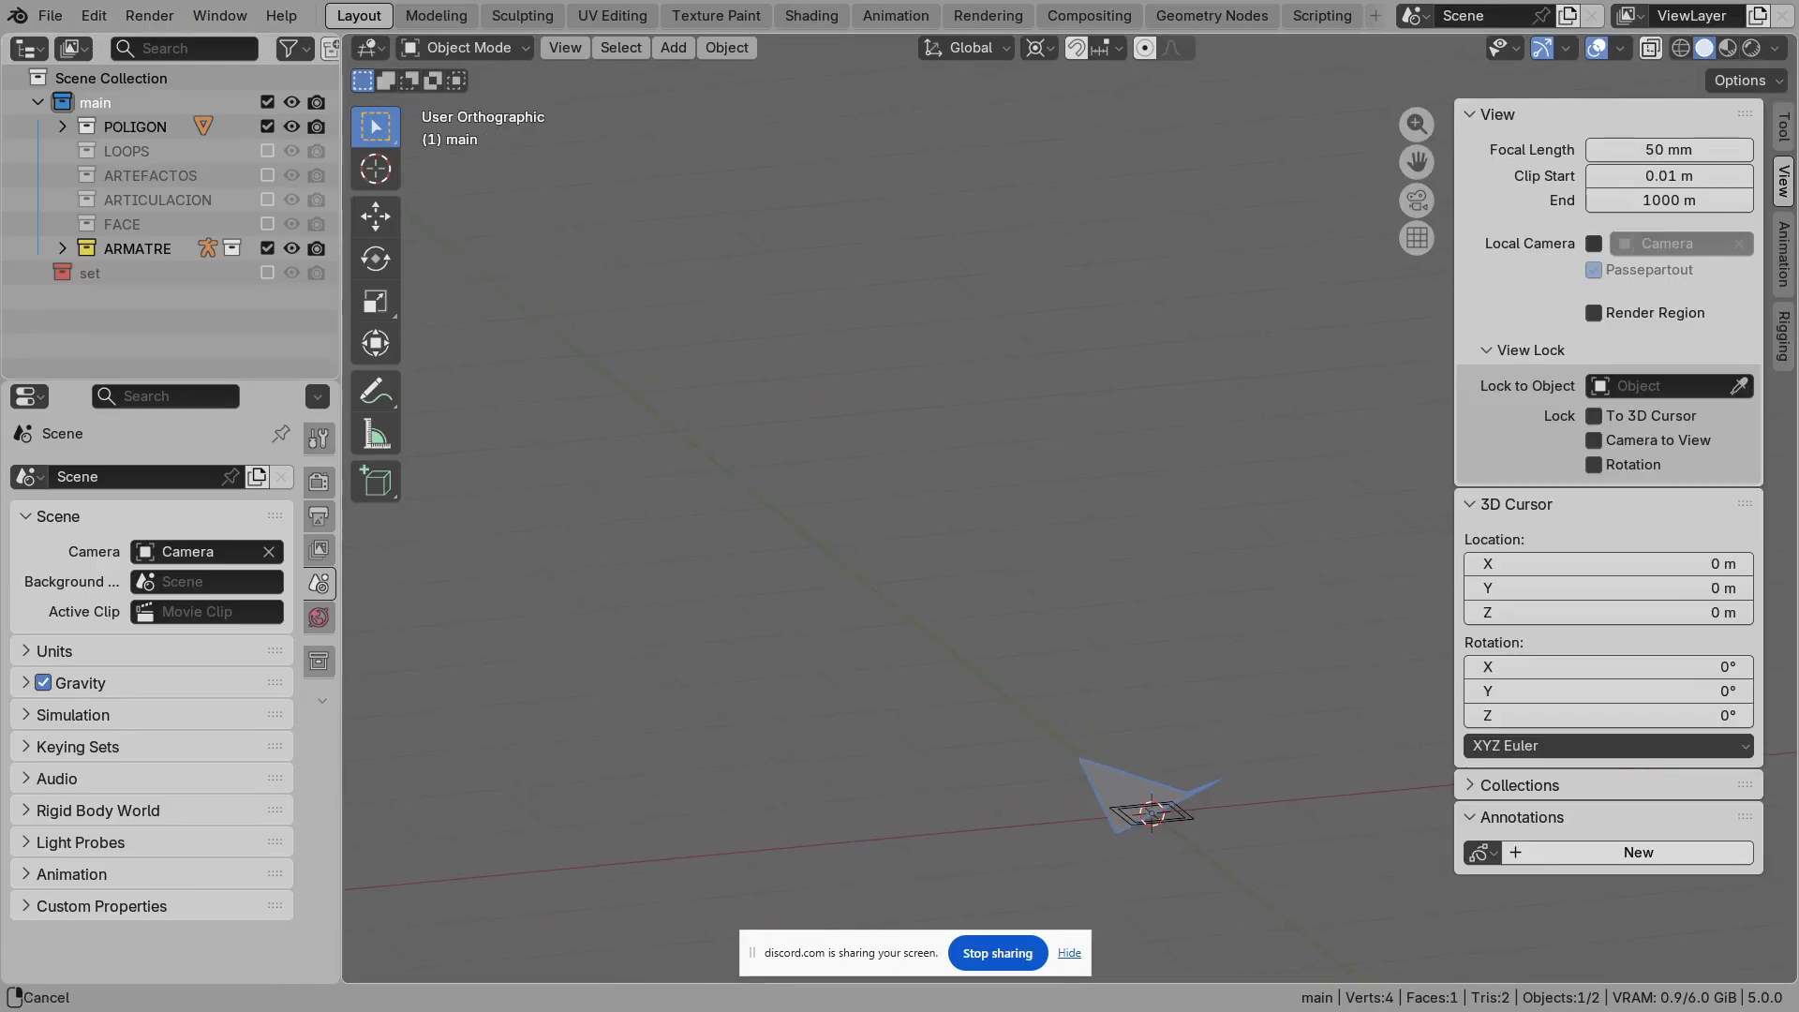
{"action": "middle_click_drag", "start_coordinate": [1162, 787], "coordinate": [1130, 520], "text": "shift"}
{"action": "scroll", "coordinate": [828, 459], "scroll_direction": "up", "scroll_amount": 4}
{"action": "middle_click_drag", "start_coordinate": [1049, 506], "coordinate": [811, 585]}
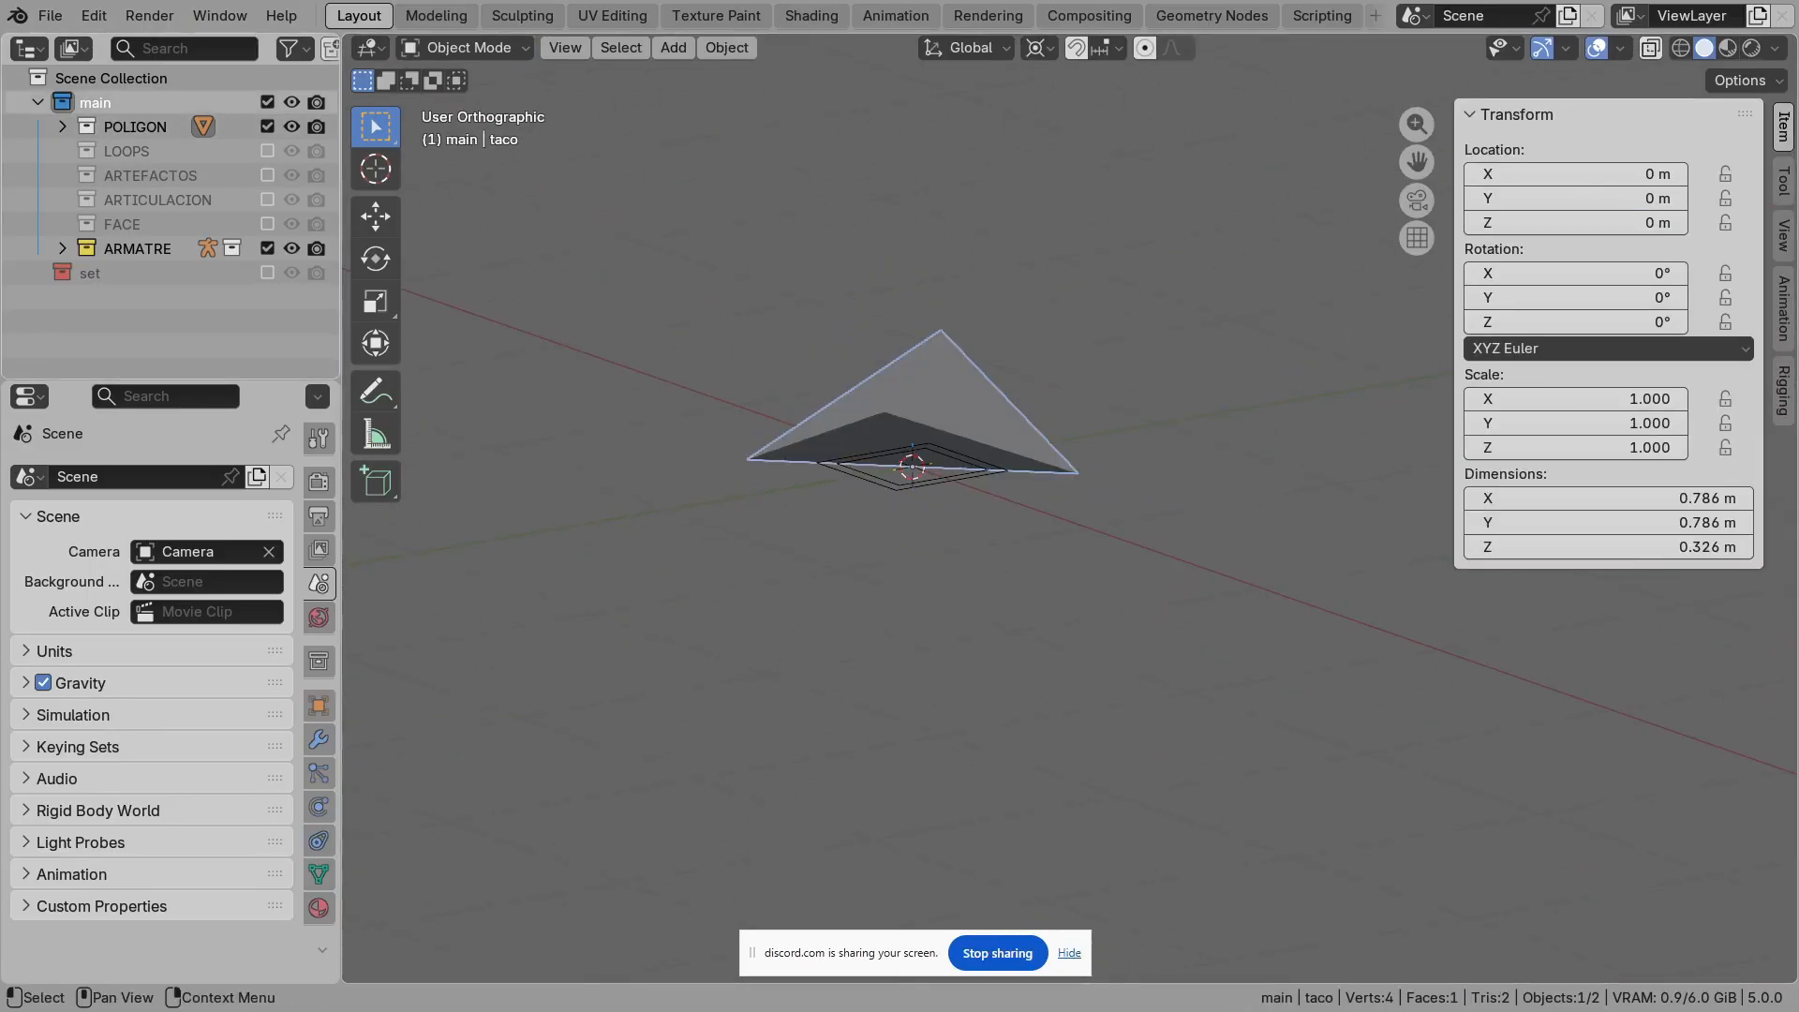
Step: Exclude the POLIGON collection in favour of ARTEFACTOS and set the armature control bone's DEFORMACION to -51
{"action": "left_click", "coordinate": [267, 126]}
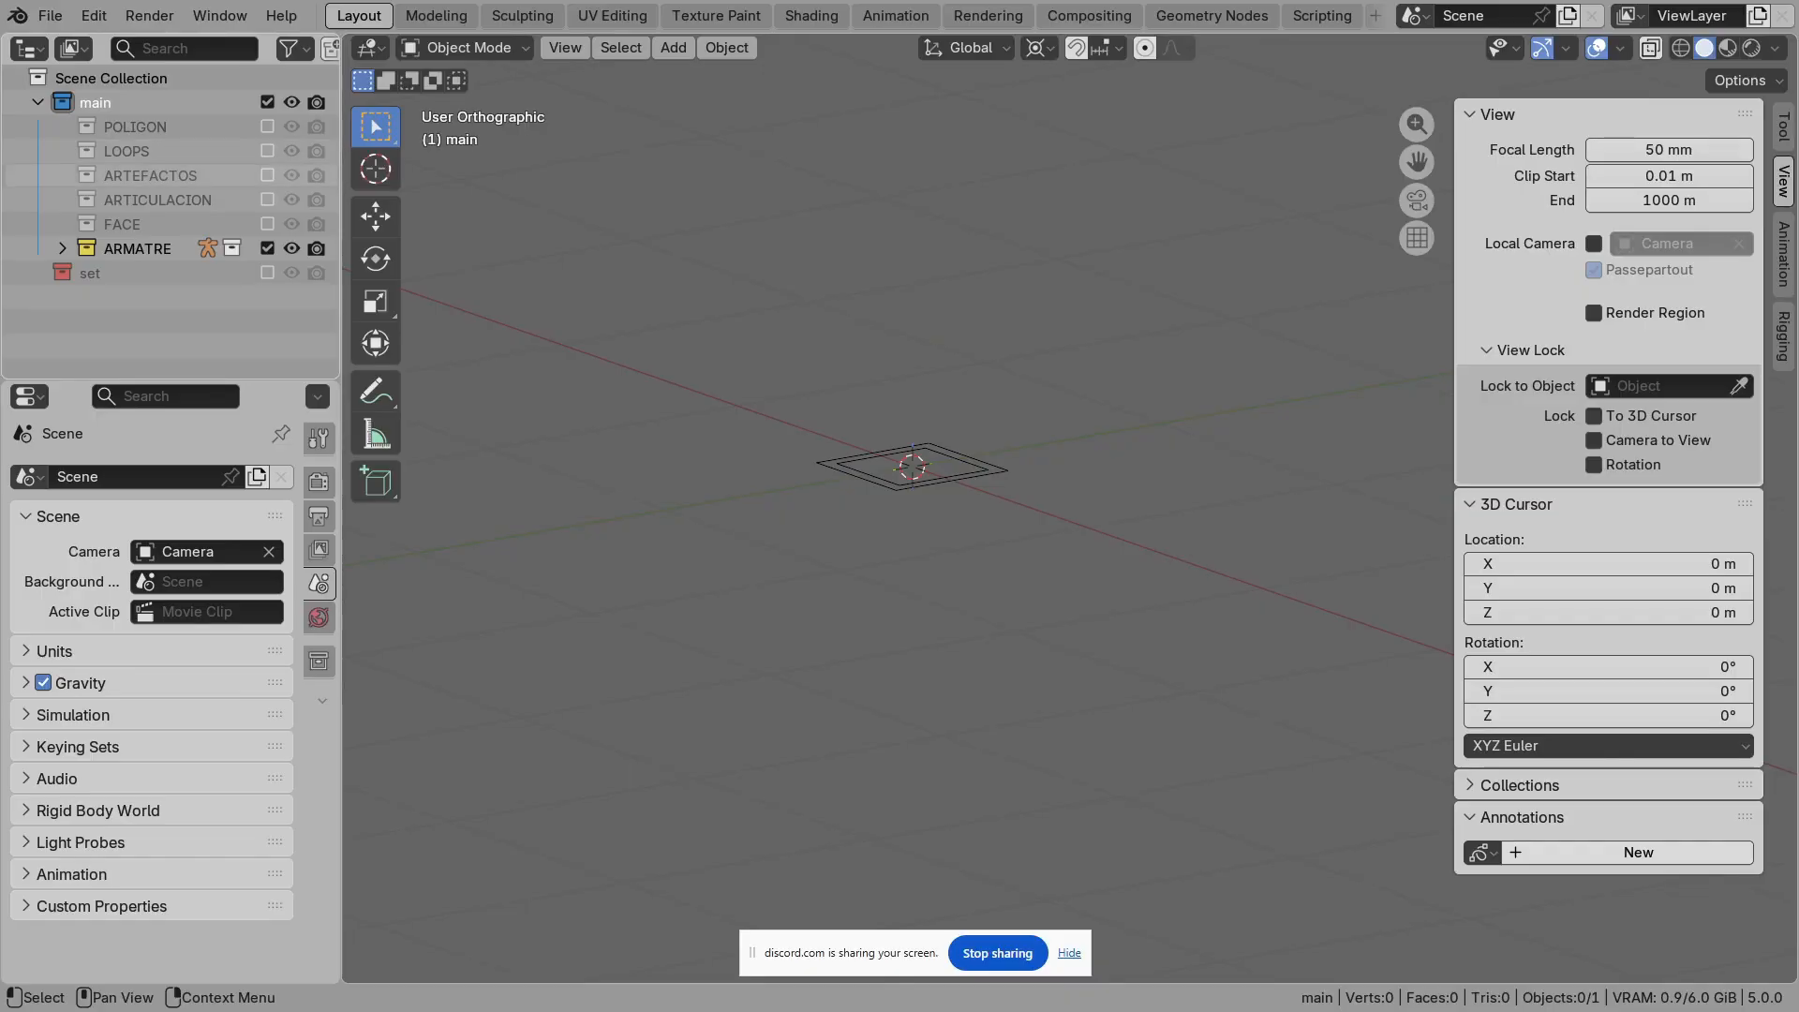
{"action": "left_click", "coordinate": [267, 176]}
{"action": "scroll", "coordinate": [1062, 502], "scroll_direction": "down", "scroll_amount": 3}
{"action": "middle_click_drag", "start_coordinate": [1062, 503], "coordinate": [1067, 794], "text": "shift"}
{"action": "left_click", "coordinate": [1022, 777]}
{"action": "left_click", "coordinate": [1022, 777]}
{"action": "mouse_move", "coordinate": [1668, 523]}
{"action": "left_mouse_down"}
{"action": "mouse_move", "coordinate": [1739, 523]}
{"action": "mouse_move", "coordinate": [1659, 523]}
{"action": "left_mouse_up"}
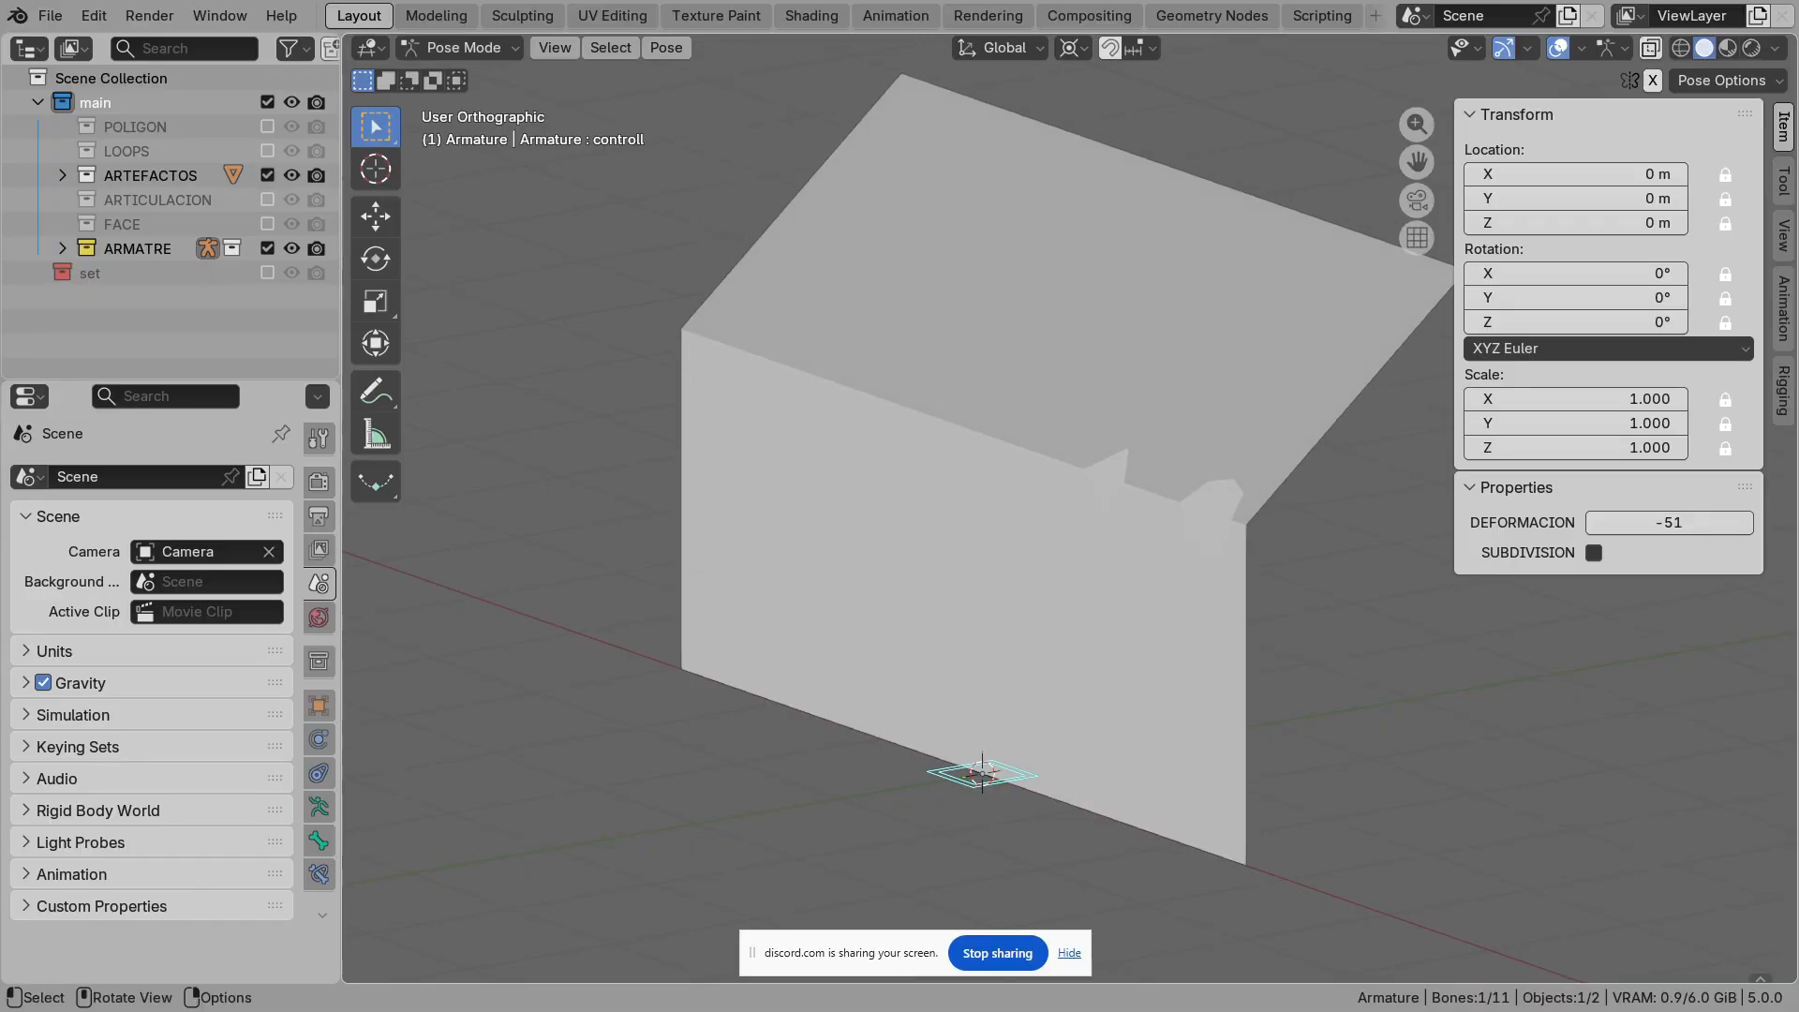
Step: Enter Edit Mode on the plane and annotate its mesh with a circle at the octagon and an arrow to the diamond
{"action": "left_click", "coordinate": [1125, 581]}
{"action": "key", "text": "Tab"}
{"action": "middle_click_drag", "start_coordinate": [1124, 581], "coordinate": [1169, 578], "text": "shift"}
{"action": "scroll", "coordinate": [1053, 593], "scroll_direction": "up", "scroll_amount": 3}
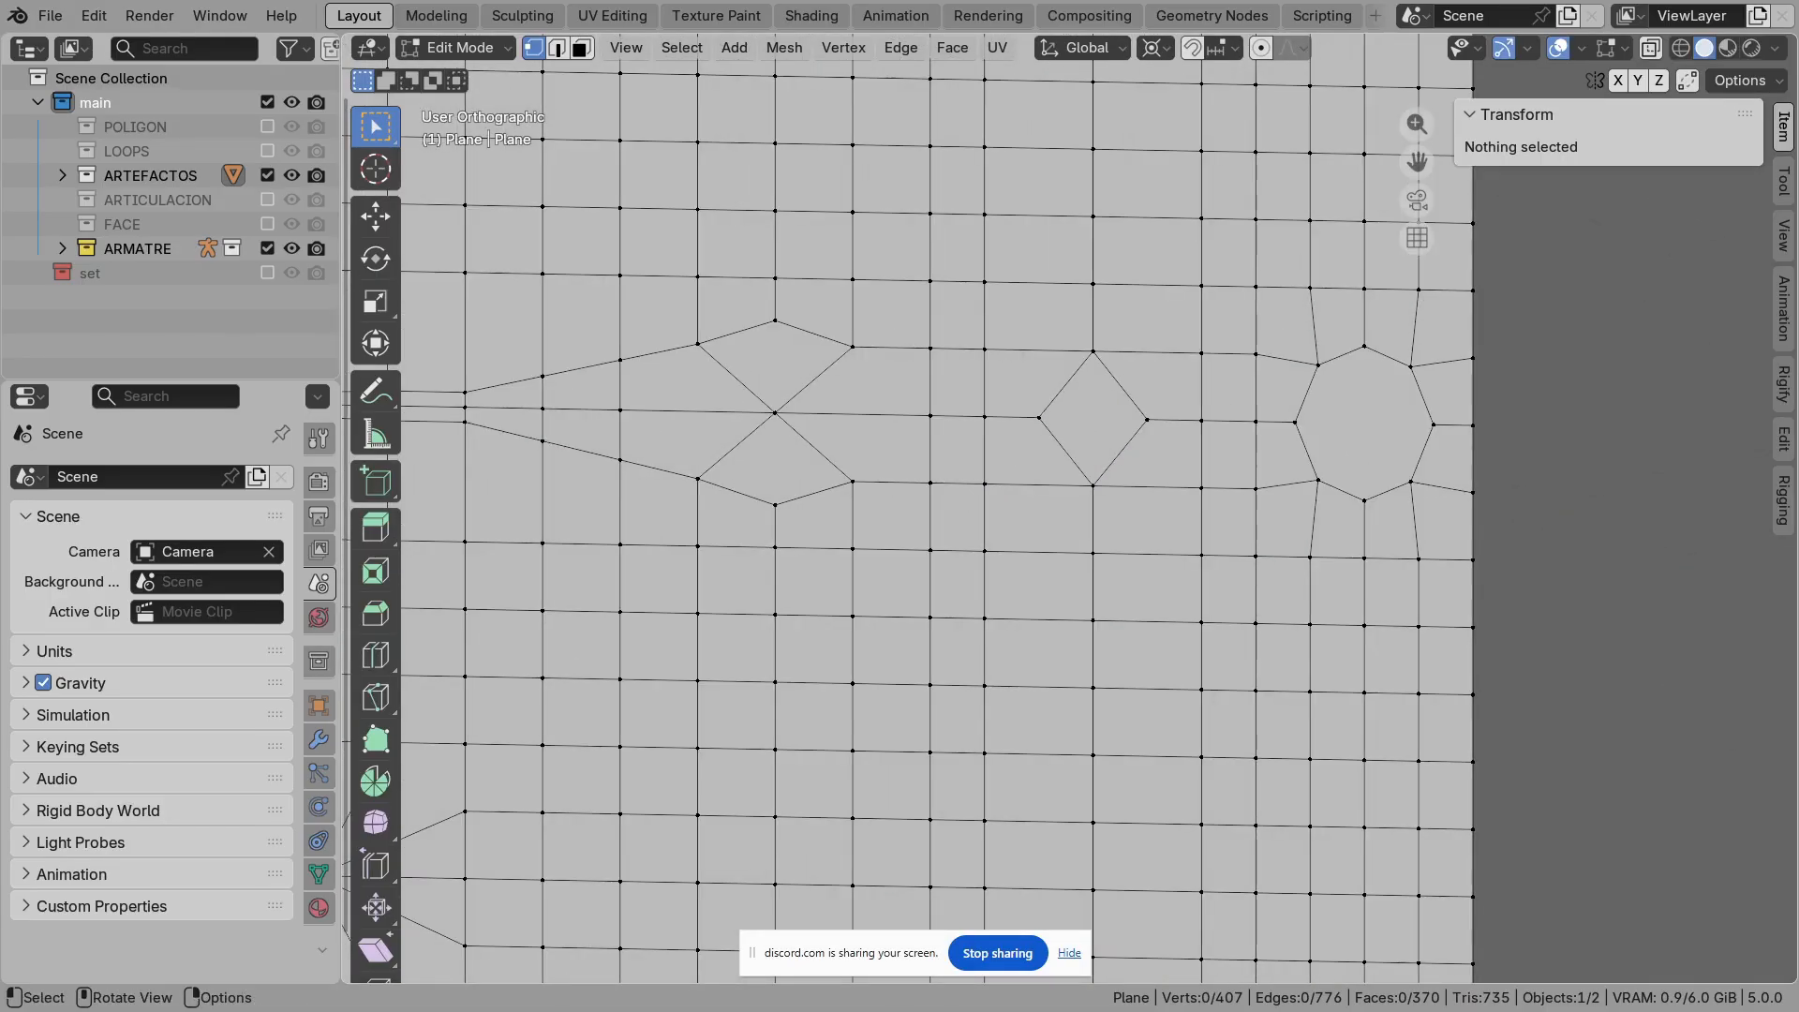
{"action": "mouse_move", "coordinate": [1355, 393]}
{"action": "left_mouse_down"}
{"action": "mouse_move", "coordinate": [1396, 457]}
{"action": "mouse_move", "coordinate": [1329, 376]}
{"action": "left_mouse_up"}
{"action": "mouse_move", "coordinate": [1017, 534]}
{"action": "left_mouse_down"}
{"action": "mouse_move", "coordinate": [1090, 426]}
{"action": "mouse_move", "coordinate": [1120, 418]}
{"action": "mouse_move", "coordinate": [1088, 469]}
{"action": "left_mouse_up"}
Step: Annotate the pinched edge loops with an arrow, and the vertex where the triangles cross with an arrow and a circle
{"action": "middle_click_drag", "start_coordinate": [1088, 469], "coordinate": [1452, 449], "text": "shift"}
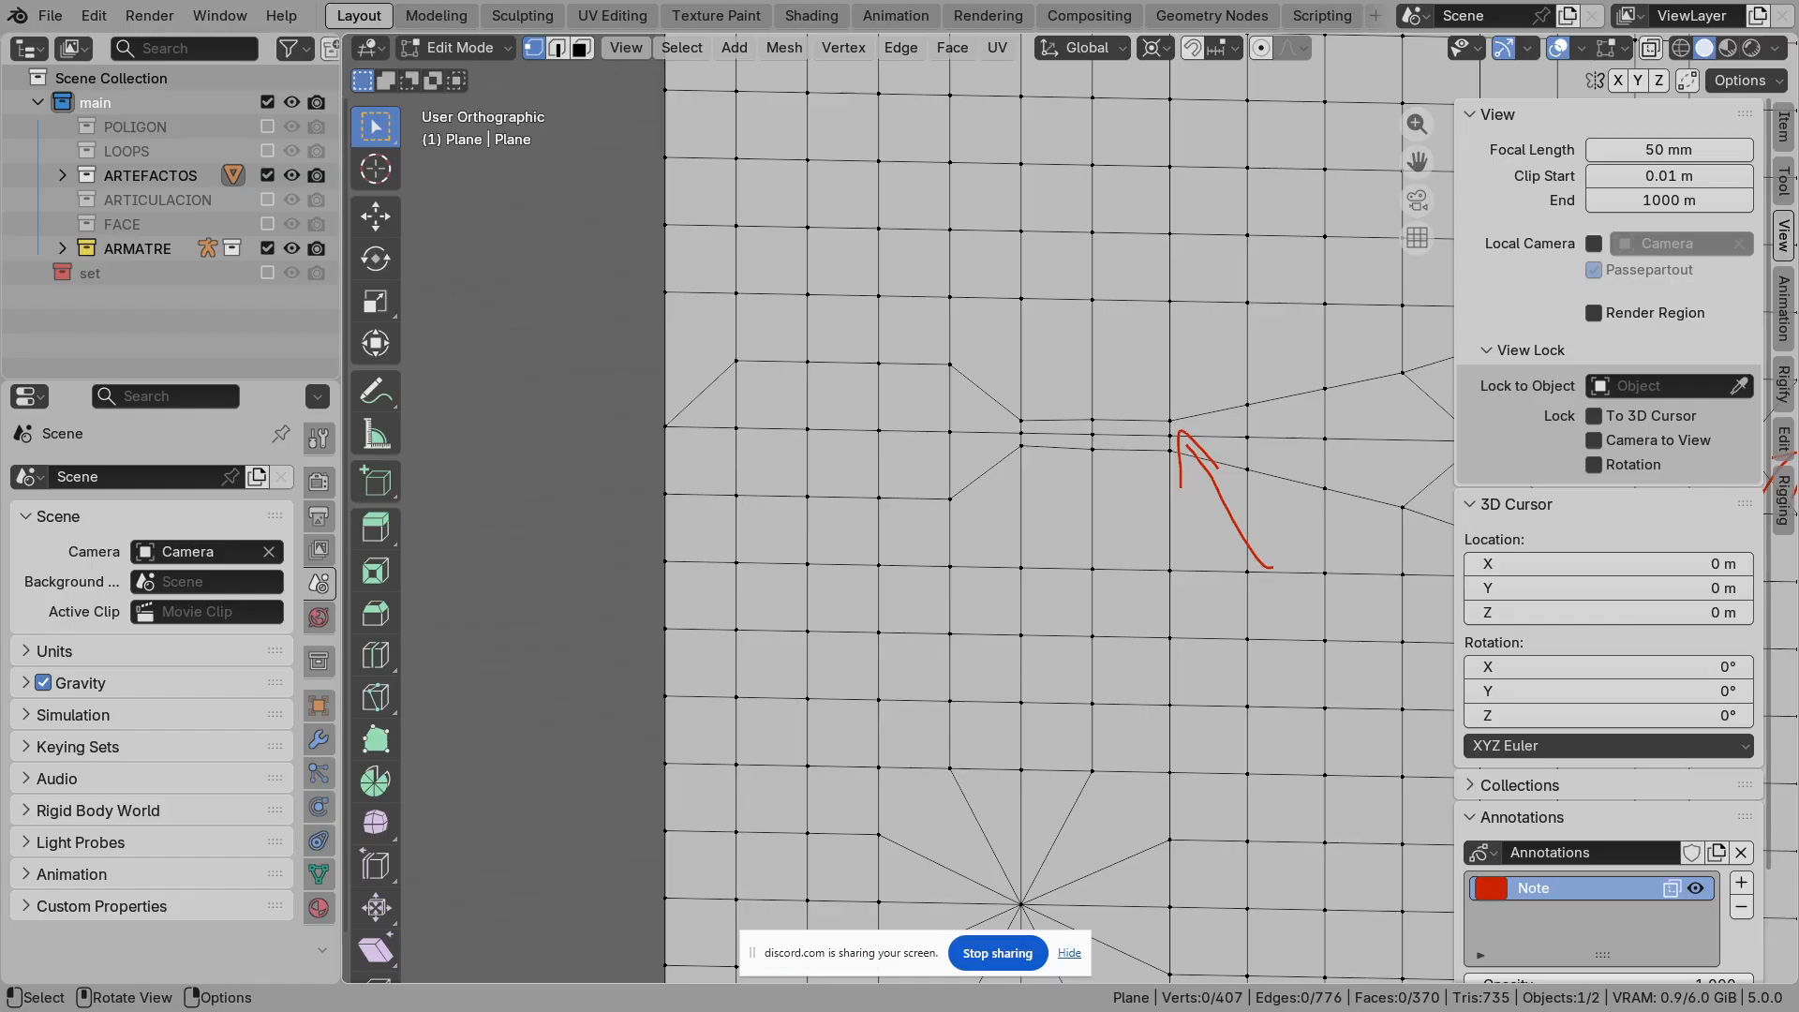
{"action": "mouse_move", "coordinate": [1172, 469]}
{"action": "middle_mouse_down", "text": "shift"}
{"action": "mouse_move", "coordinate": [1071, 491]}
{"action": "mouse_move", "coordinate": [770, 499]}
{"action": "middle_mouse_up", "text": "shift"}
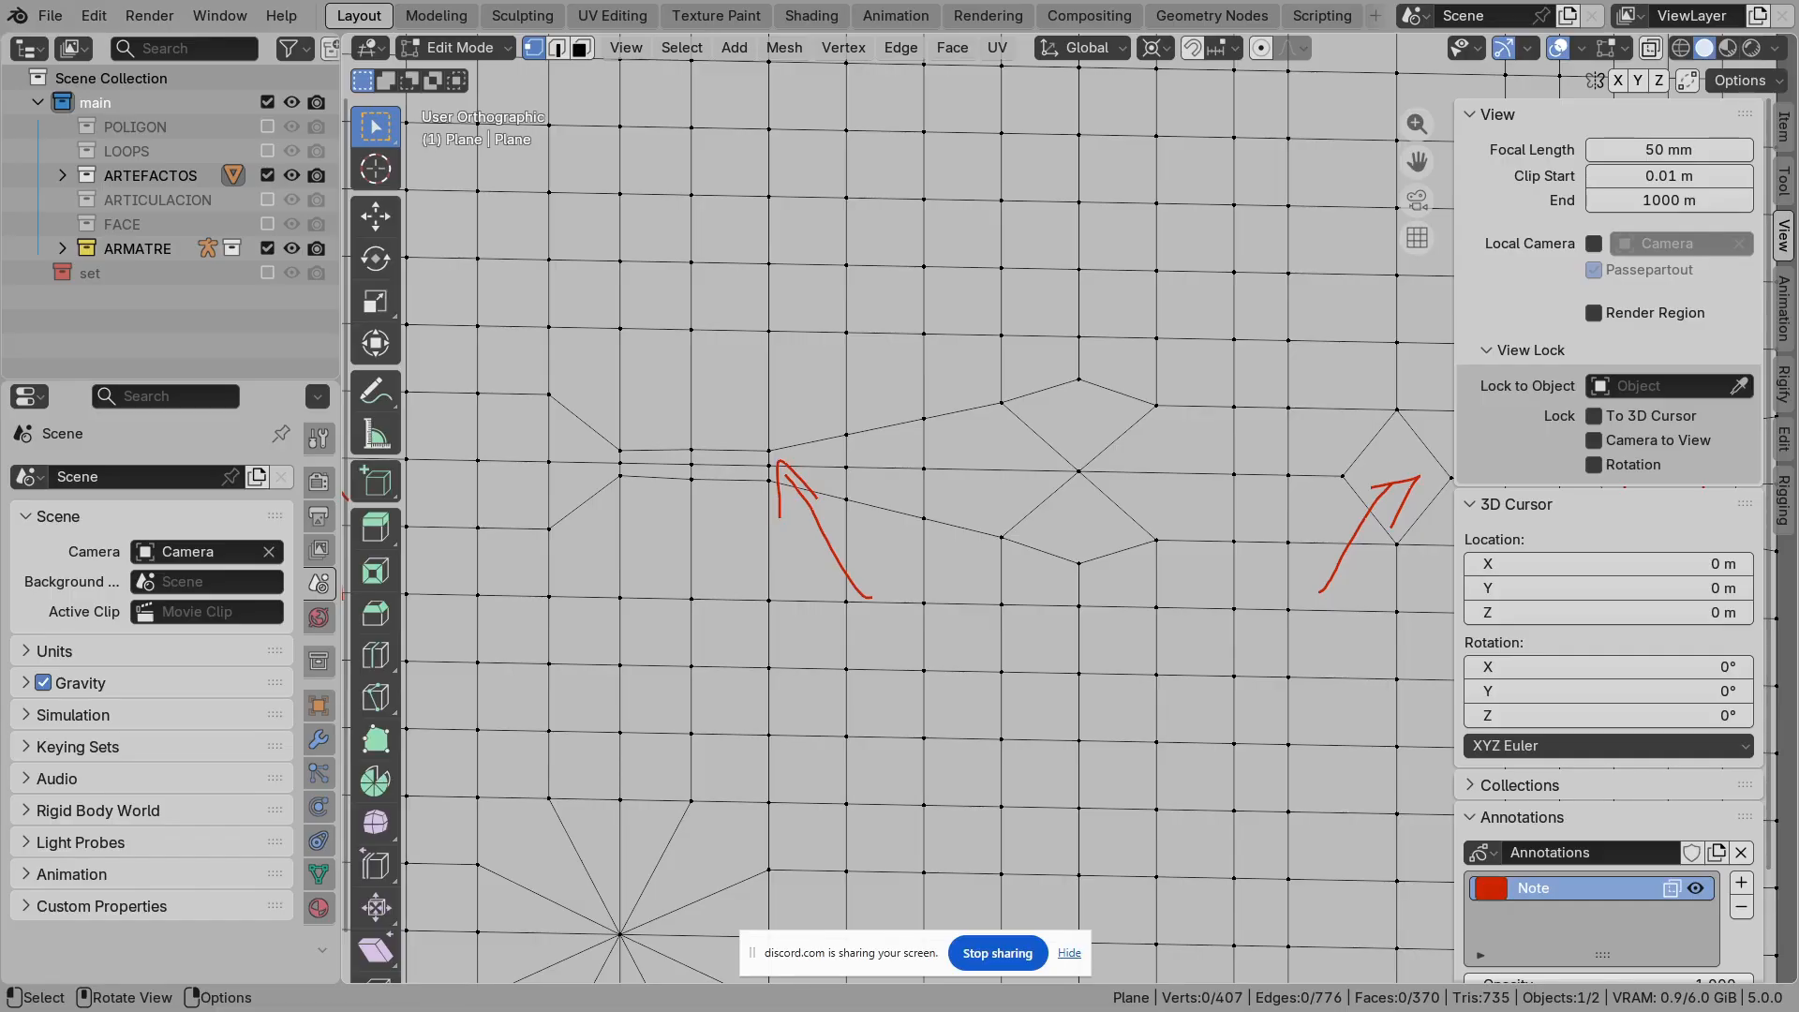
{"action": "key", "text": "d"}
{"action": "left_click_drag", "start_coordinate": [1270, 288], "coordinate": [1074, 447]}
{"action": "mouse_move", "coordinate": [1037, 382]}
{"action": "left_mouse_down"}
{"action": "mouse_move", "coordinate": [1069, 460]}
{"action": "mouse_move", "coordinate": [1101, 450]}
{"action": "left_mouse_up"}
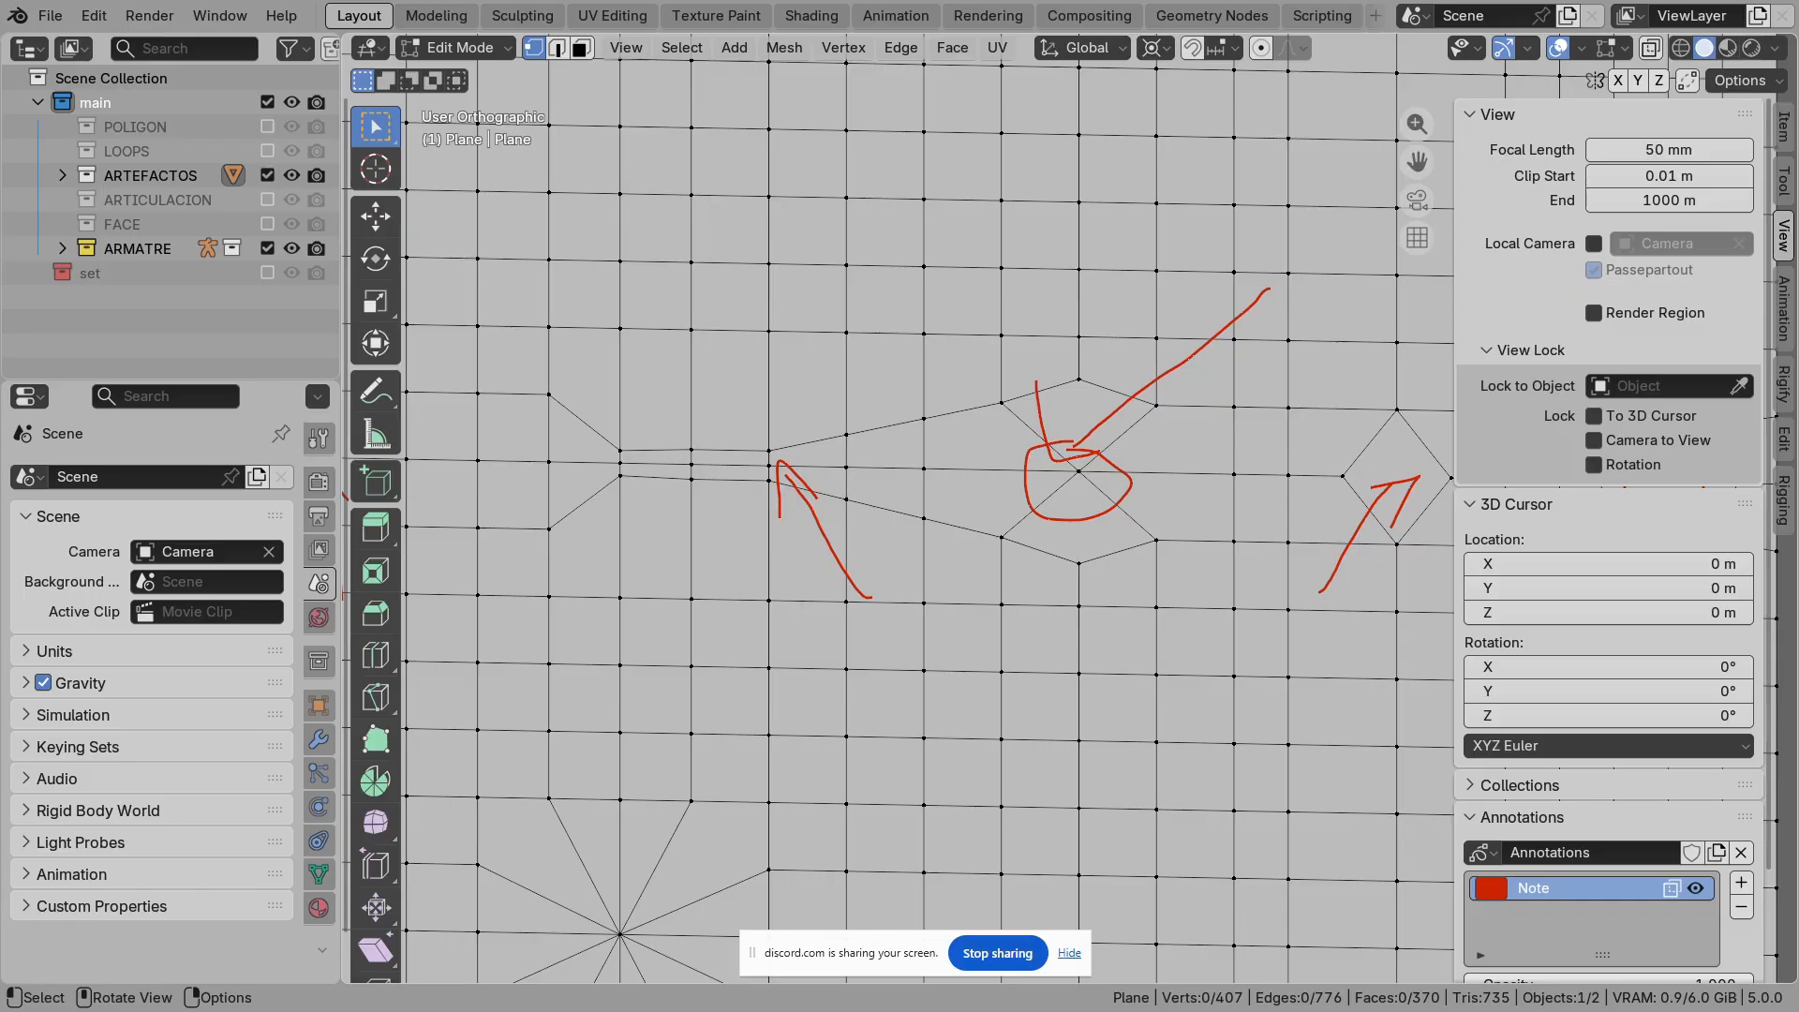
Step: Return to Object Mode and draw an annotation arrow pointing at the octagonal bump on the fold
{"action": "scroll", "coordinate": [1077, 487], "scroll_direction": "down", "scroll_amount": 1}
{"action": "mouse_move", "coordinate": [1078, 487]}
{"action": "middle_mouse_down", "text": "shift"}
{"action": "mouse_move", "coordinate": [915, 386]}
{"action": "mouse_move", "coordinate": [958, 499]}
{"action": "mouse_move", "coordinate": [899, 499]}
{"action": "mouse_move", "coordinate": [872, 527]}
{"action": "middle_mouse_up", "text": "shift"}
{"action": "scroll", "coordinate": [899, 499], "scroll_direction": "down", "scroll_amount": 2}
{"action": "key", "text": "Tab"}
{"action": "scroll", "coordinate": [872, 527], "scroll_direction": "up", "scroll_amount": 2}
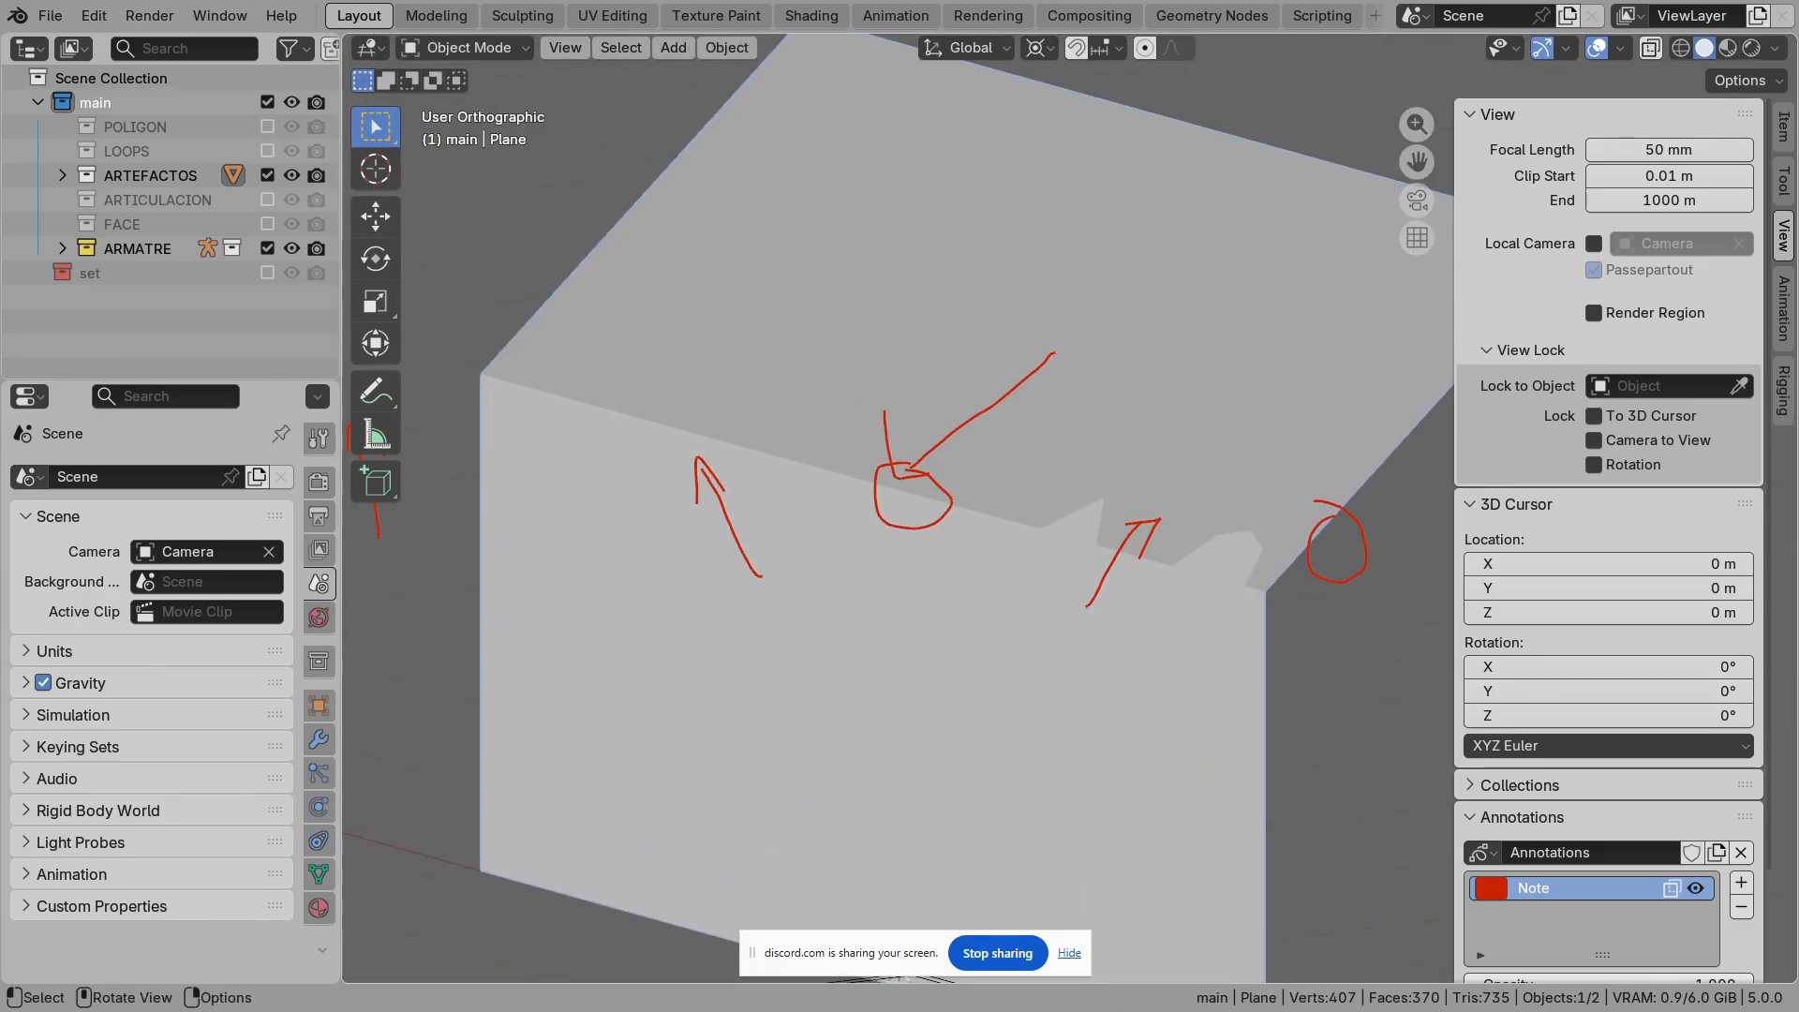
{"action": "mouse_move", "coordinate": [871, 527]}
{"action": "middle_mouse_down"}
{"action": "mouse_move", "coordinate": [927, 499]}
{"action": "mouse_move", "coordinate": [844, 506]}
{"action": "middle_mouse_up"}
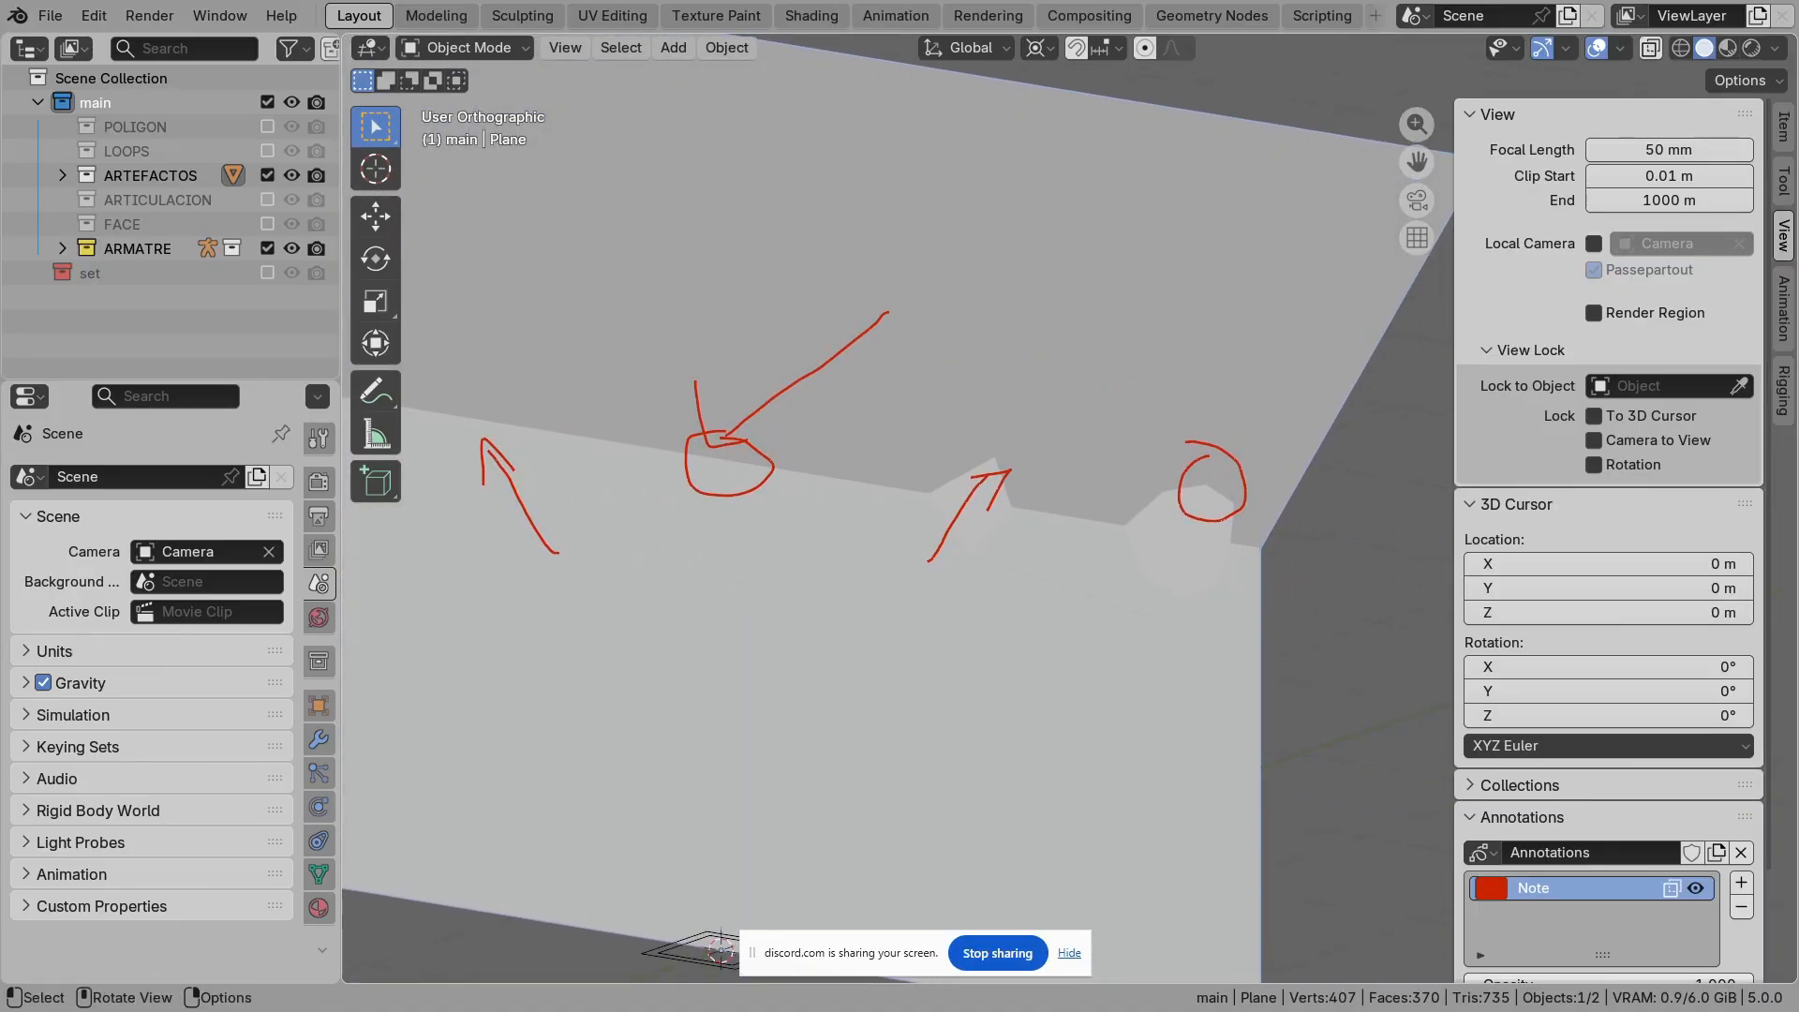
{"action": "mouse_move", "coordinate": [1113, 424]}
{"action": "left_mouse_down"}
{"action": "mouse_move", "coordinate": [1186, 521]}
{"action": "mouse_move", "coordinate": [1149, 525]}
{"action": "mouse_move", "coordinate": [1172, 515]}
{"action": "left_mouse_up"}
Step: Outline and mark the diamond-shaped bump on the fold with annotation strokes
{"action": "middle_click_drag", "start_coordinate": [1173, 515], "coordinate": [1299, 525]}
{"action": "scroll", "coordinate": [1169, 516], "scroll_direction": "up", "scroll_amount": 3}
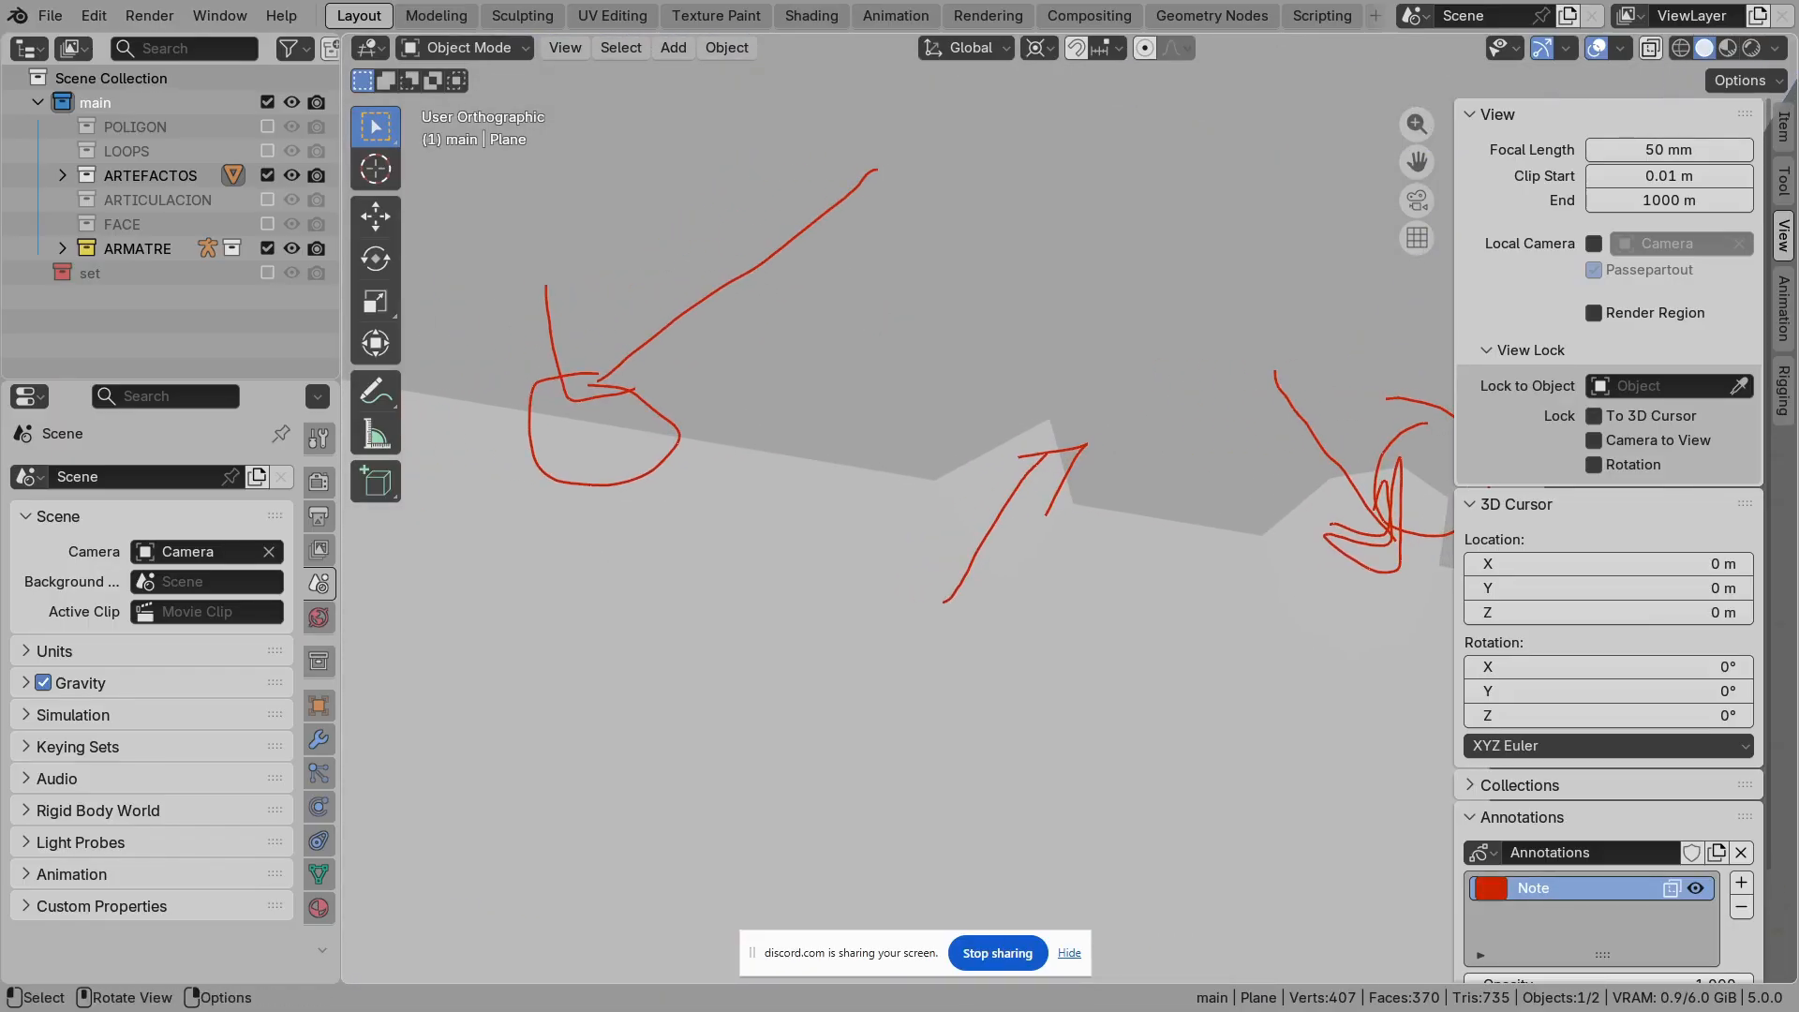
{"action": "mouse_move", "coordinate": [928, 406]}
{"action": "left_mouse_down"}
{"action": "mouse_move", "coordinate": [993, 504]}
{"action": "mouse_move", "coordinate": [958, 486]}
{"action": "mouse_move", "coordinate": [999, 477]}
{"action": "mouse_move", "coordinate": [926, 476]}
{"action": "mouse_move", "coordinate": [1057, 427]}
{"action": "mouse_move", "coordinate": [1085, 530]}
{"action": "mouse_move", "coordinate": [972, 619]}
{"action": "mouse_move", "coordinate": [915, 496]}
{"action": "left_mouse_up"}
{"action": "left_click_drag", "start_coordinate": [1034, 405], "coordinate": [966, 648]}
{"action": "scroll", "coordinate": [966, 648], "scroll_direction": "down", "scroll_amount": 1}
{"action": "scroll", "coordinate": [965, 649], "scroll_direction": "down", "scroll_amount": 1}
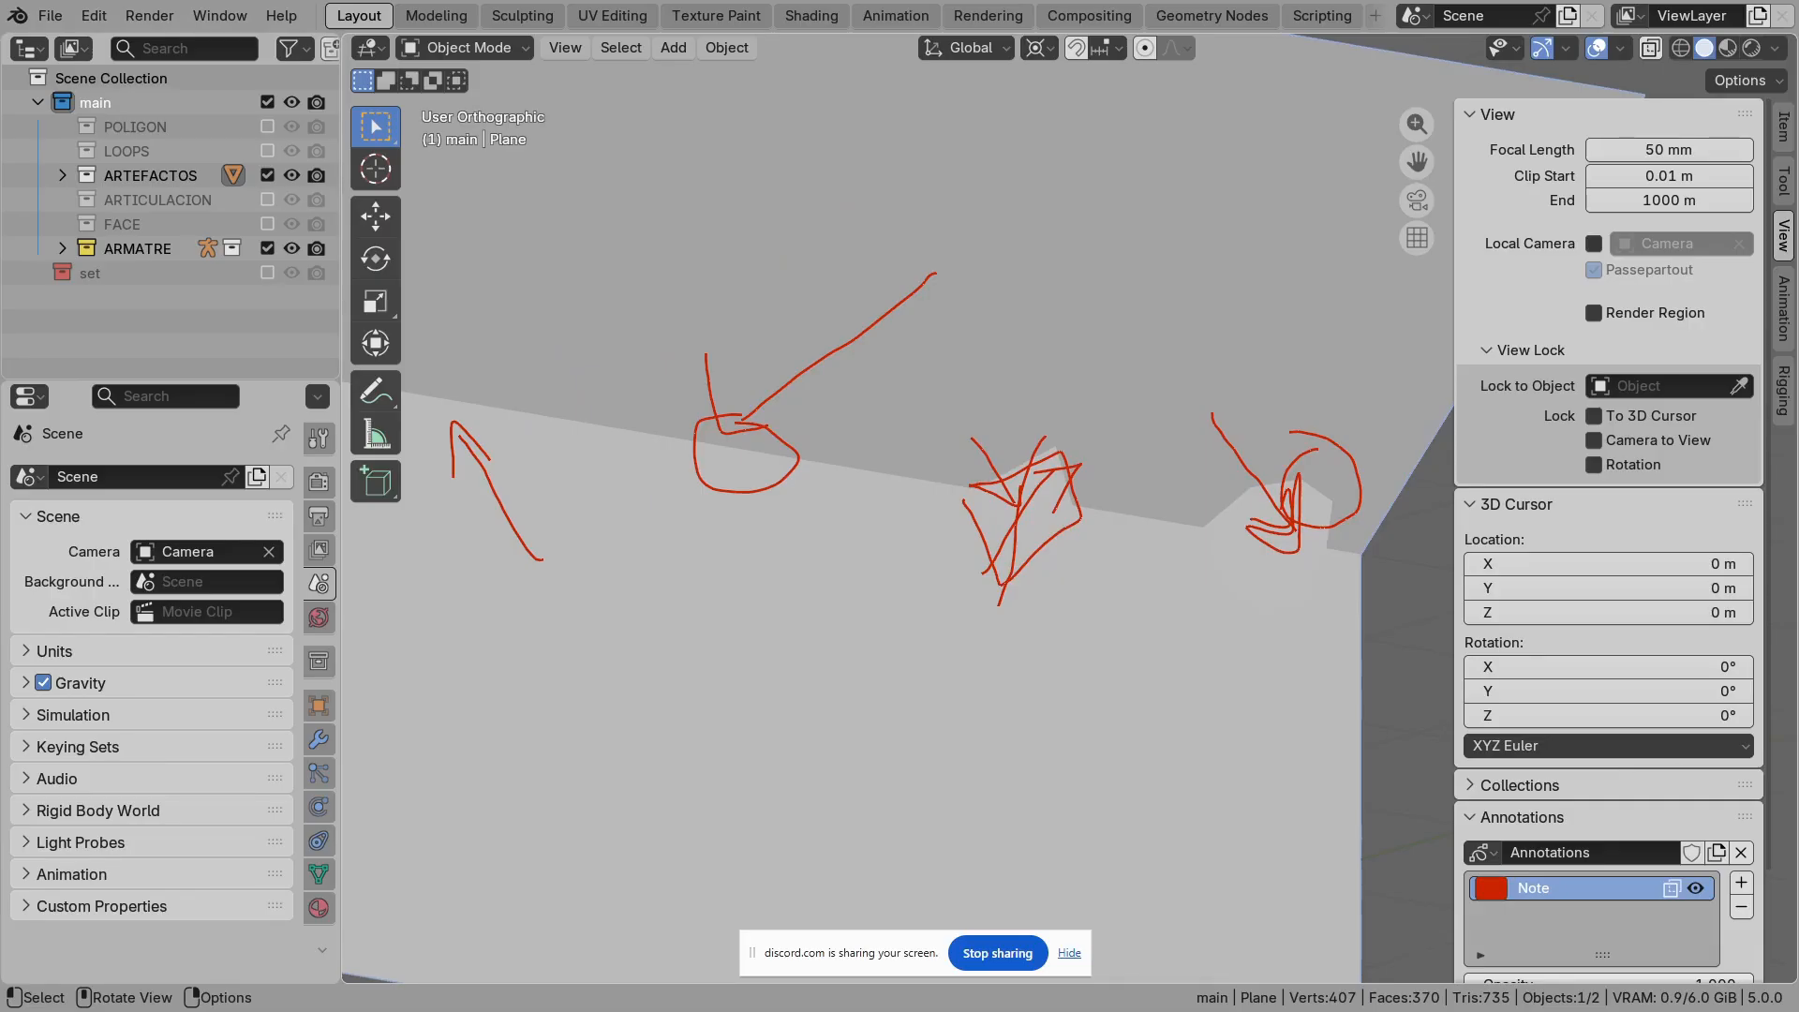
Step: Select the armature's control bone and delete the red annotation layer
{"action": "scroll", "coordinate": [966, 648], "scroll_direction": "down", "scroll_amount": 1}
{"action": "middle_click_drag", "start_coordinate": [966, 648], "coordinate": [1086, 477], "text": "shift"}
{"action": "left_click", "coordinate": [965, 738]}
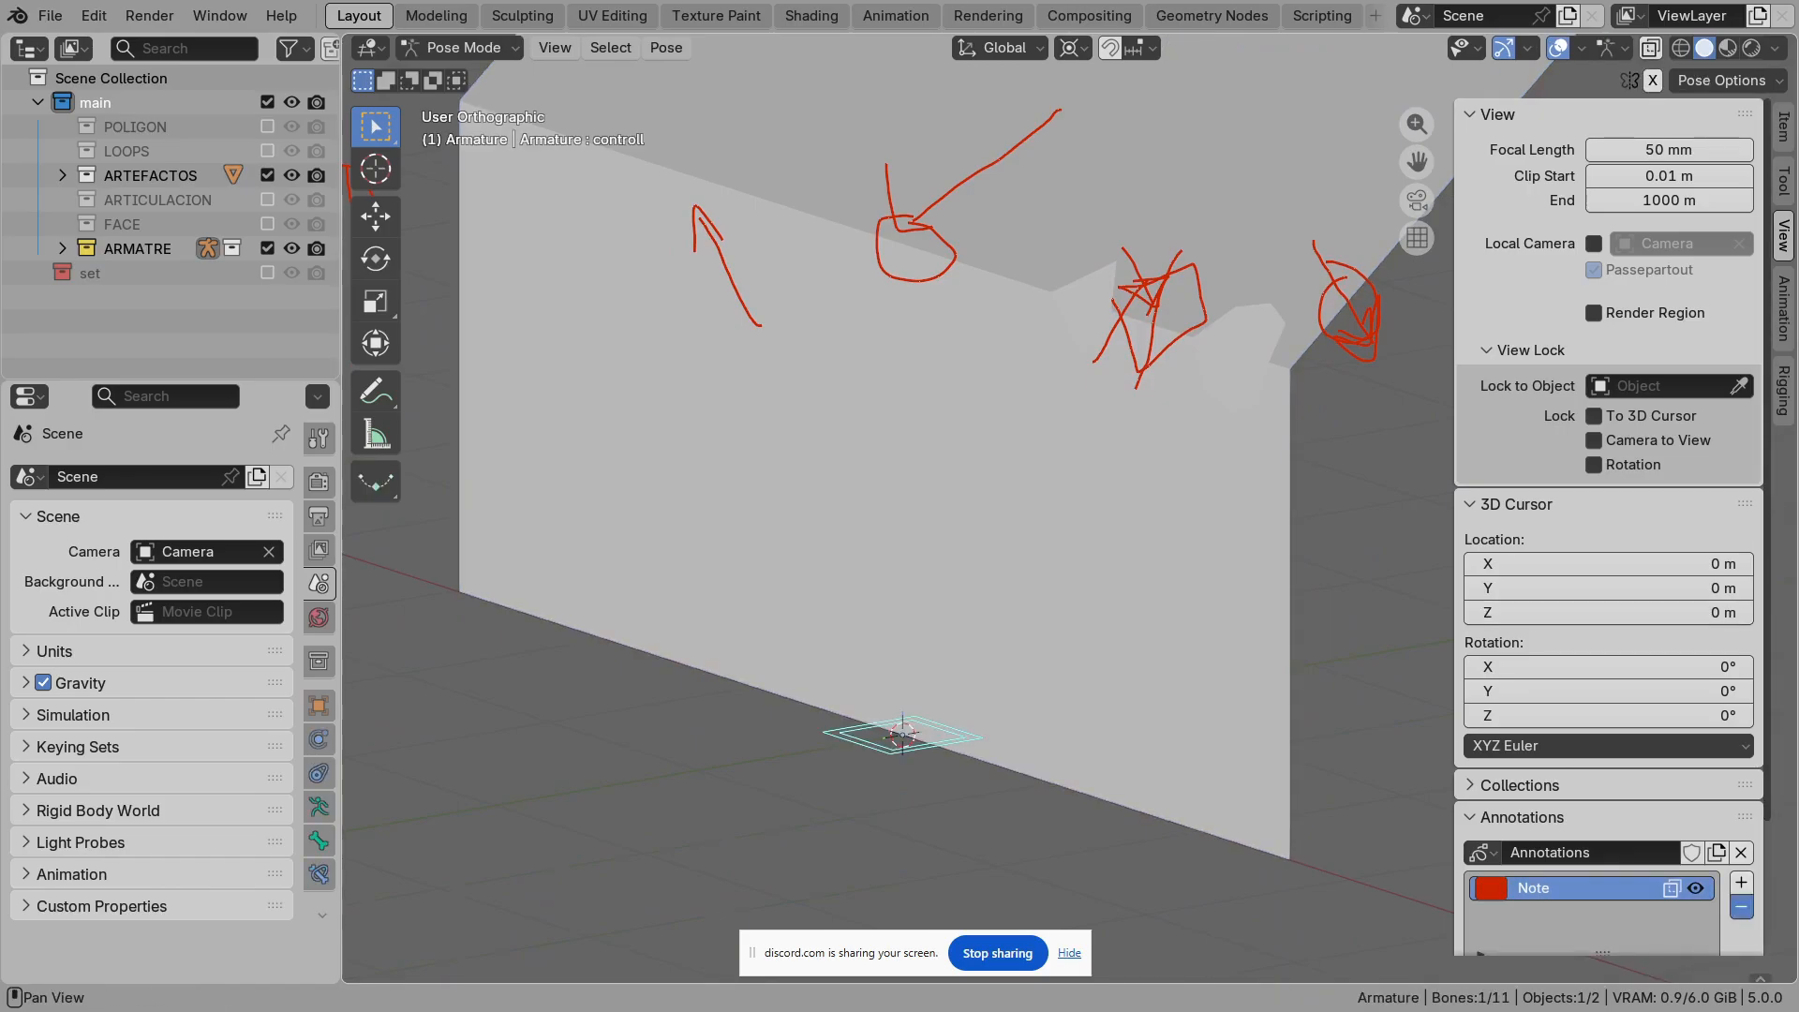
{"action": "left_click", "coordinate": [1741, 853]}
{"action": "scroll", "coordinate": [1671, 895], "scroll_direction": "down", "scroll_amount": 2}
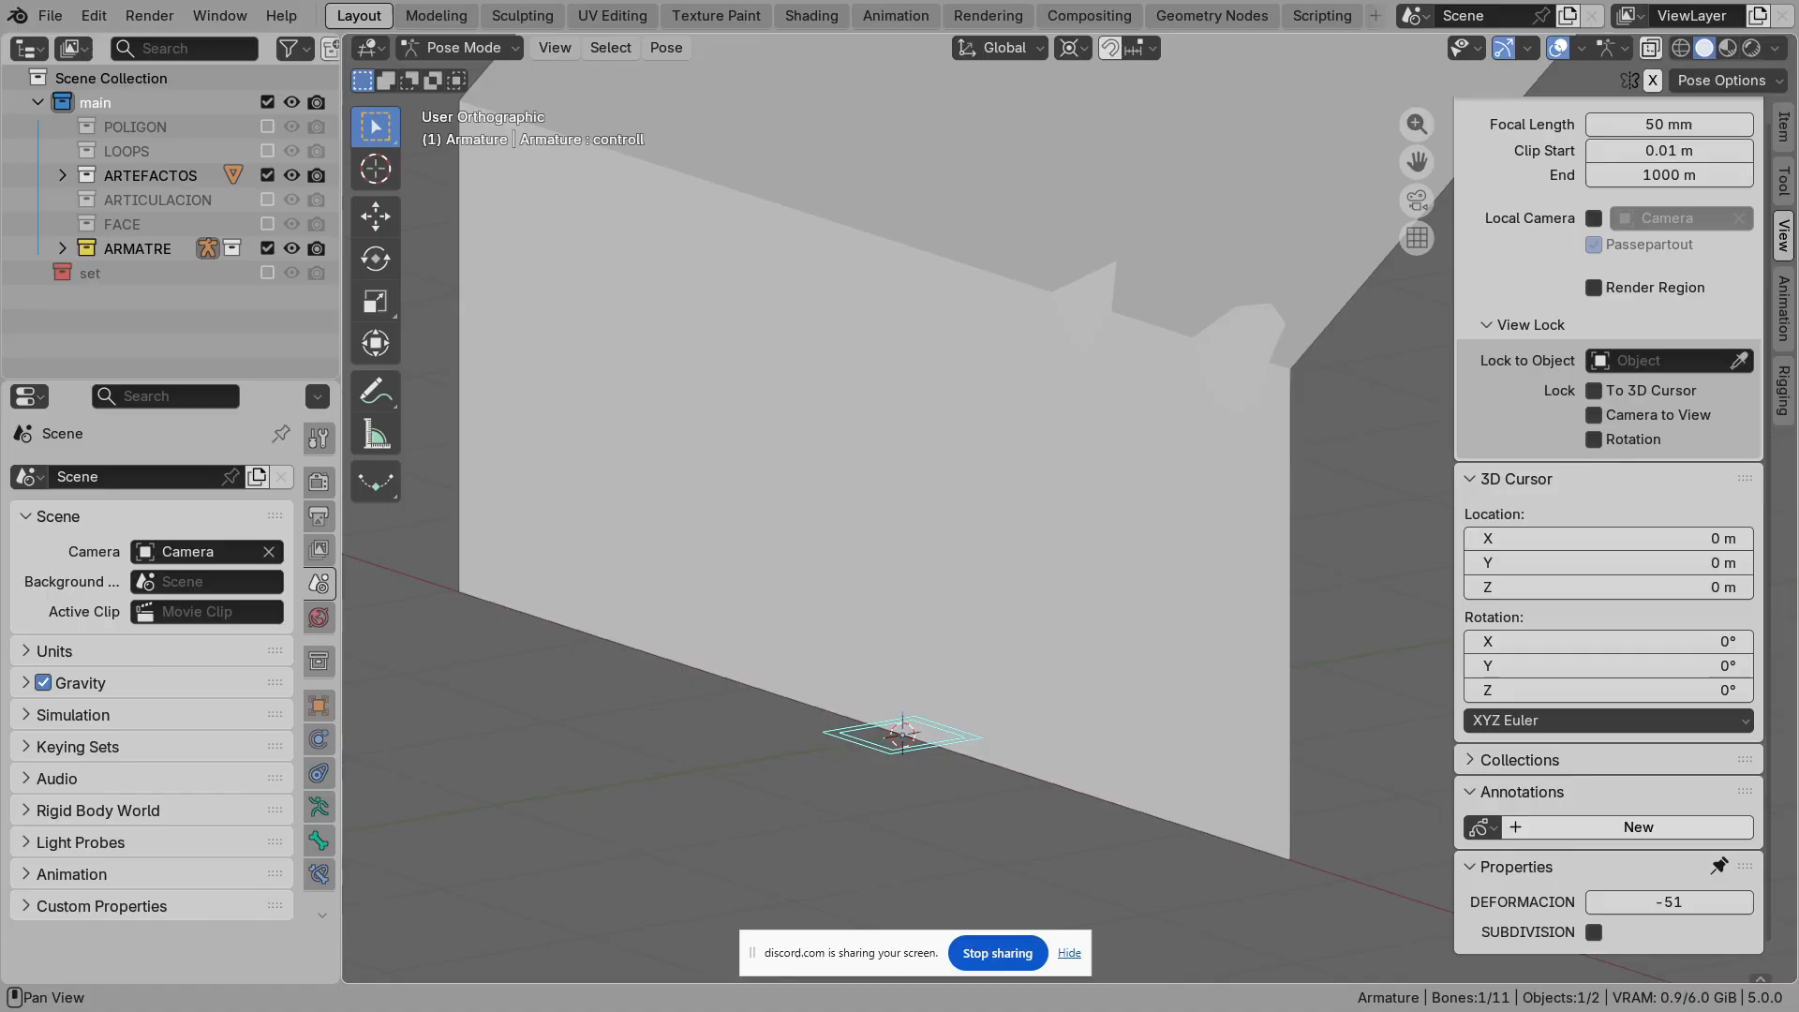
Step: Enable the control bone's SUBDIVISION property to smooth the folded plane
{"action": "middle_click_drag", "start_coordinate": [938, 450], "coordinate": [1023, 636], "text": "shift"}
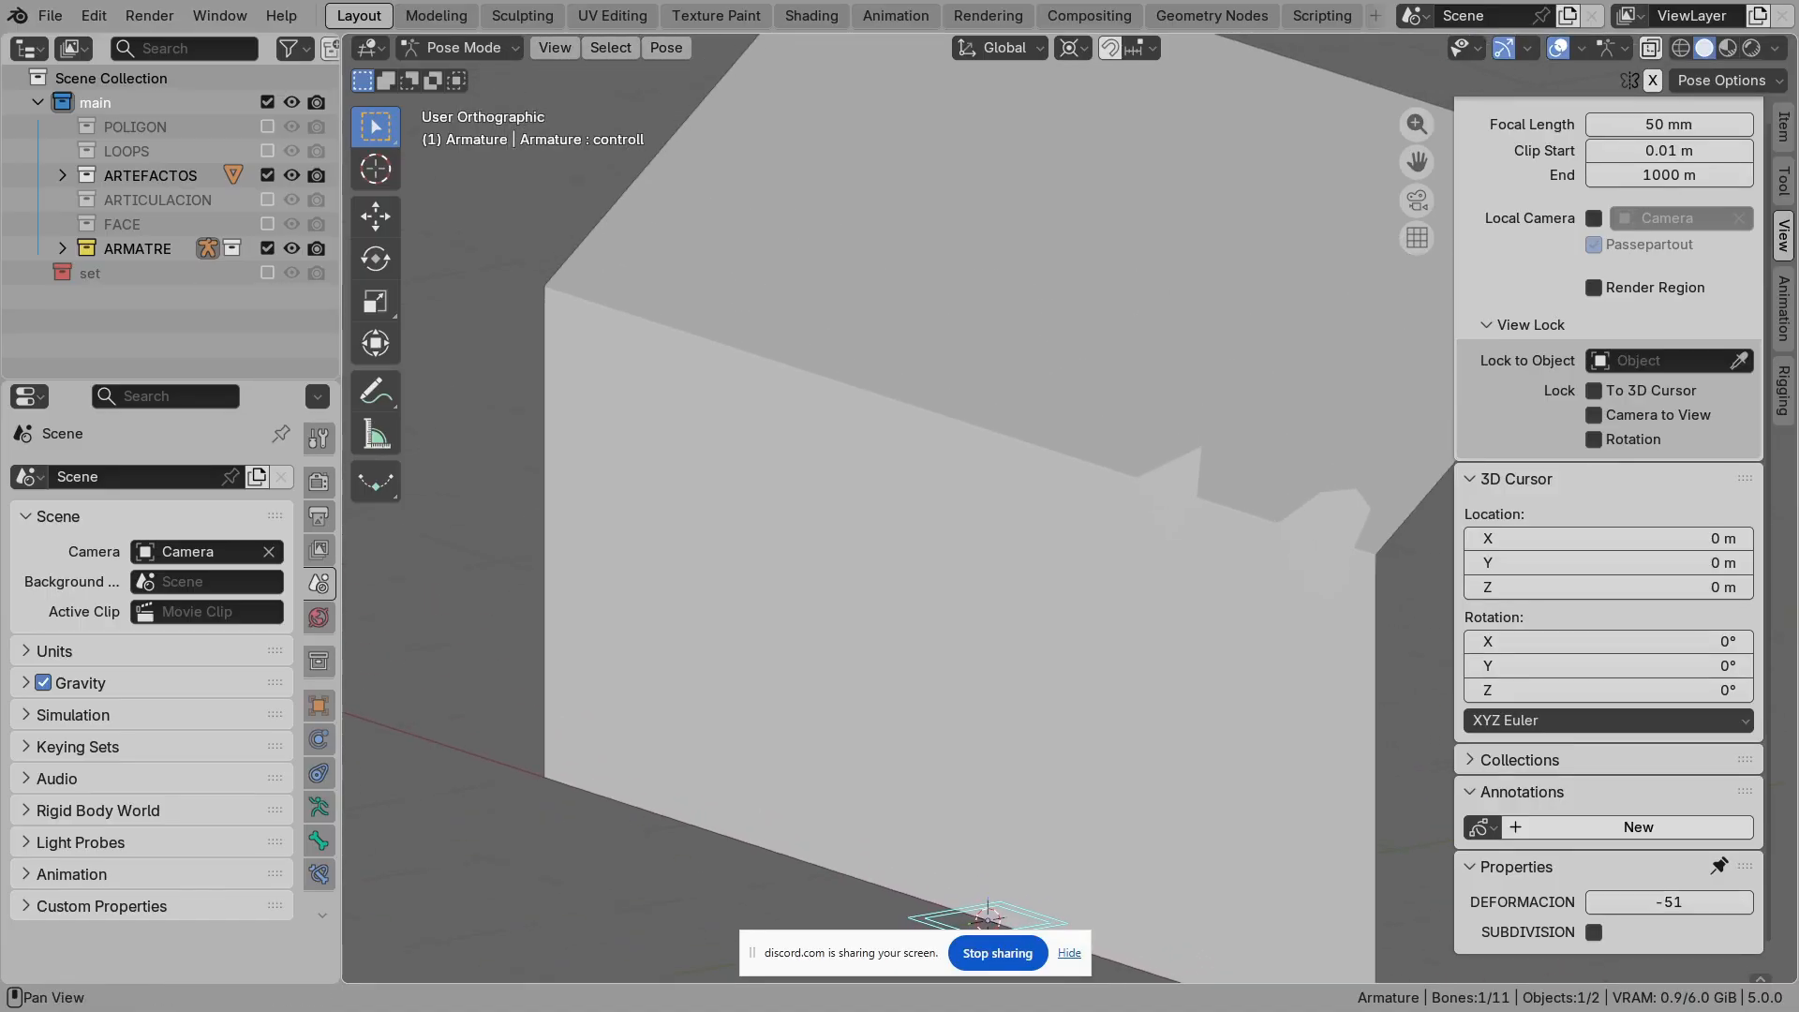
{"action": "left_click", "coordinate": [1594, 933]}
{"action": "scroll", "coordinate": [899, 422], "scroll_direction": "up", "scroll_amount": 2}
{"action": "middle_click_drag", "start_coordinate": [843, 403], "coordinate": [1003, 491], "text": "shift"}
{"action": "scroll", "coordinate": [1002, 491], "scroll_direction": "up", "scroll_amount": 1}
{"action": "middle_click_drag", "start_coordinate": [900, 469], "coordinate": [946, 459], "text": "shift"}
{"action": "scroll", "coordinate": [1003, 478], "scroll_direction": "up", "scroll_amount": 3}
{"action": "middle_click_drag", "start_coordinate": [825, 497], "coordinate": [1416, 576], "text": "shift"}
{"action": "scroll", "coordinate": [1070, 509], "scroll_direction": "up", "scroll_amount": 1}
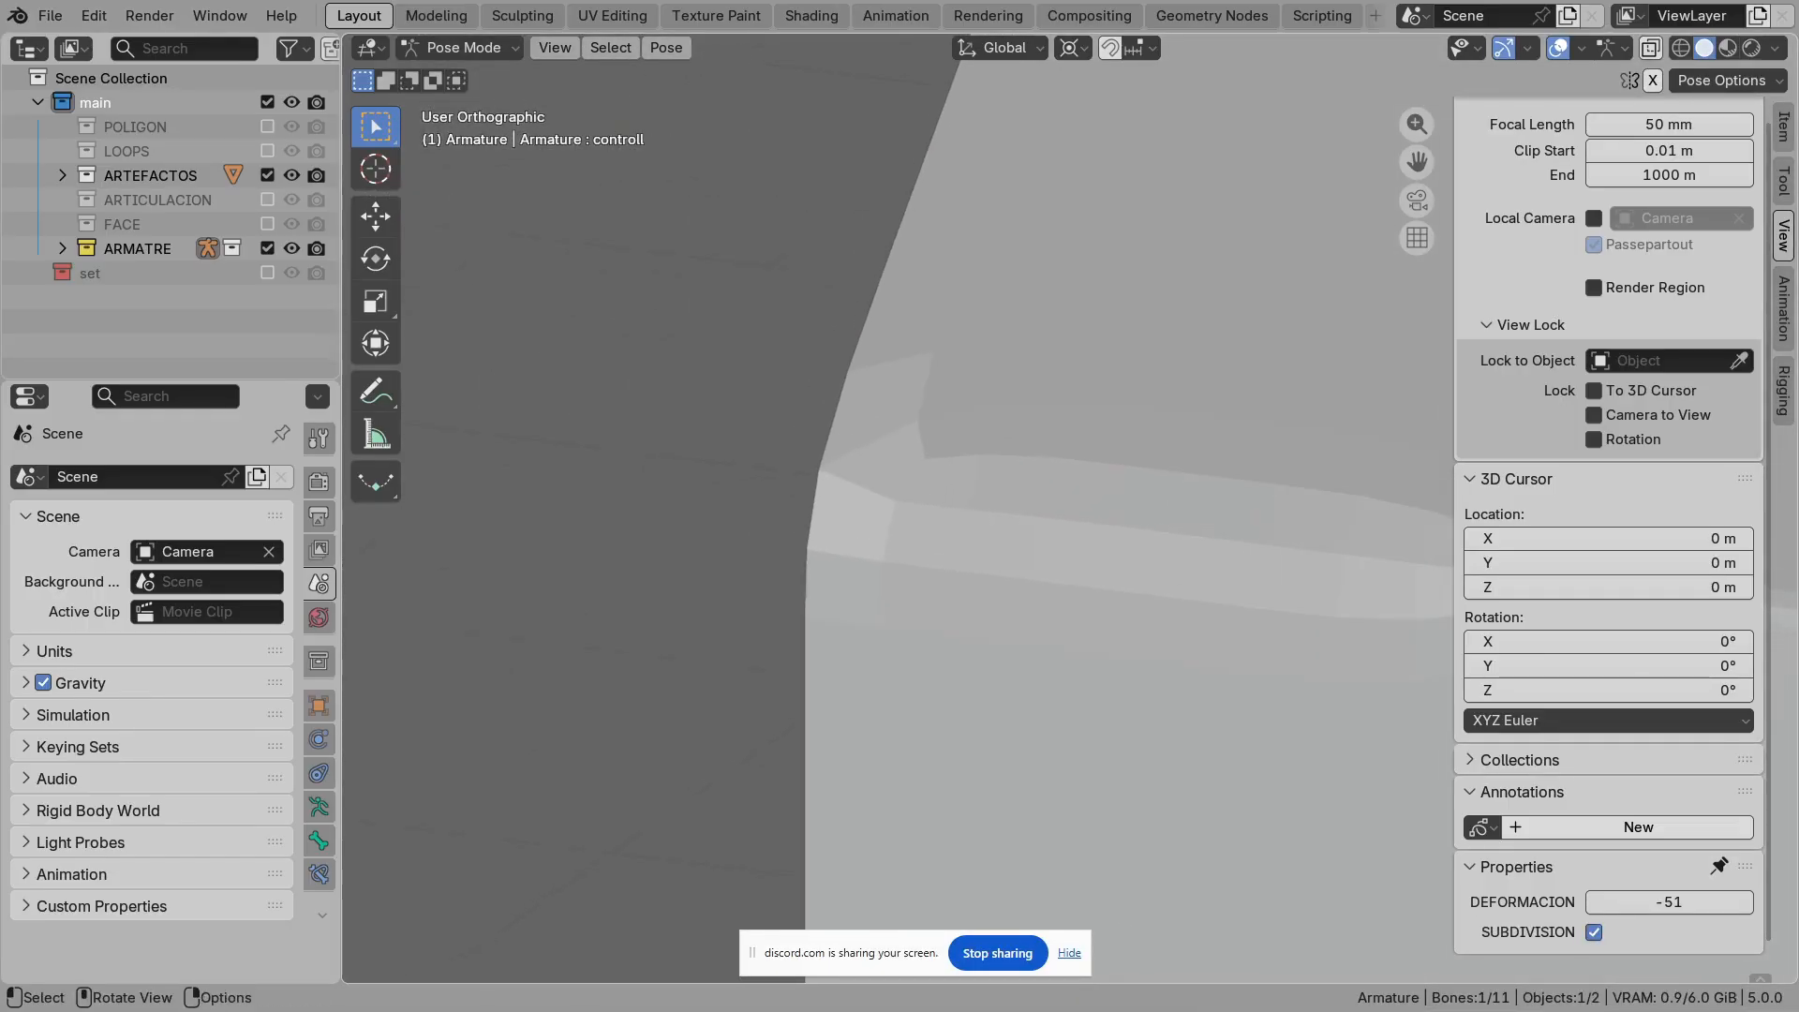
Step: Enter Edit Mode on the plane and annotate the triangle at the mesh's side edge with three lines meeting at a point
{"action": "key", "text": "Tab"}
{"action": "key", "text": "Tab"}
{"action": "left_click", "coordinate": [1071, 562]}
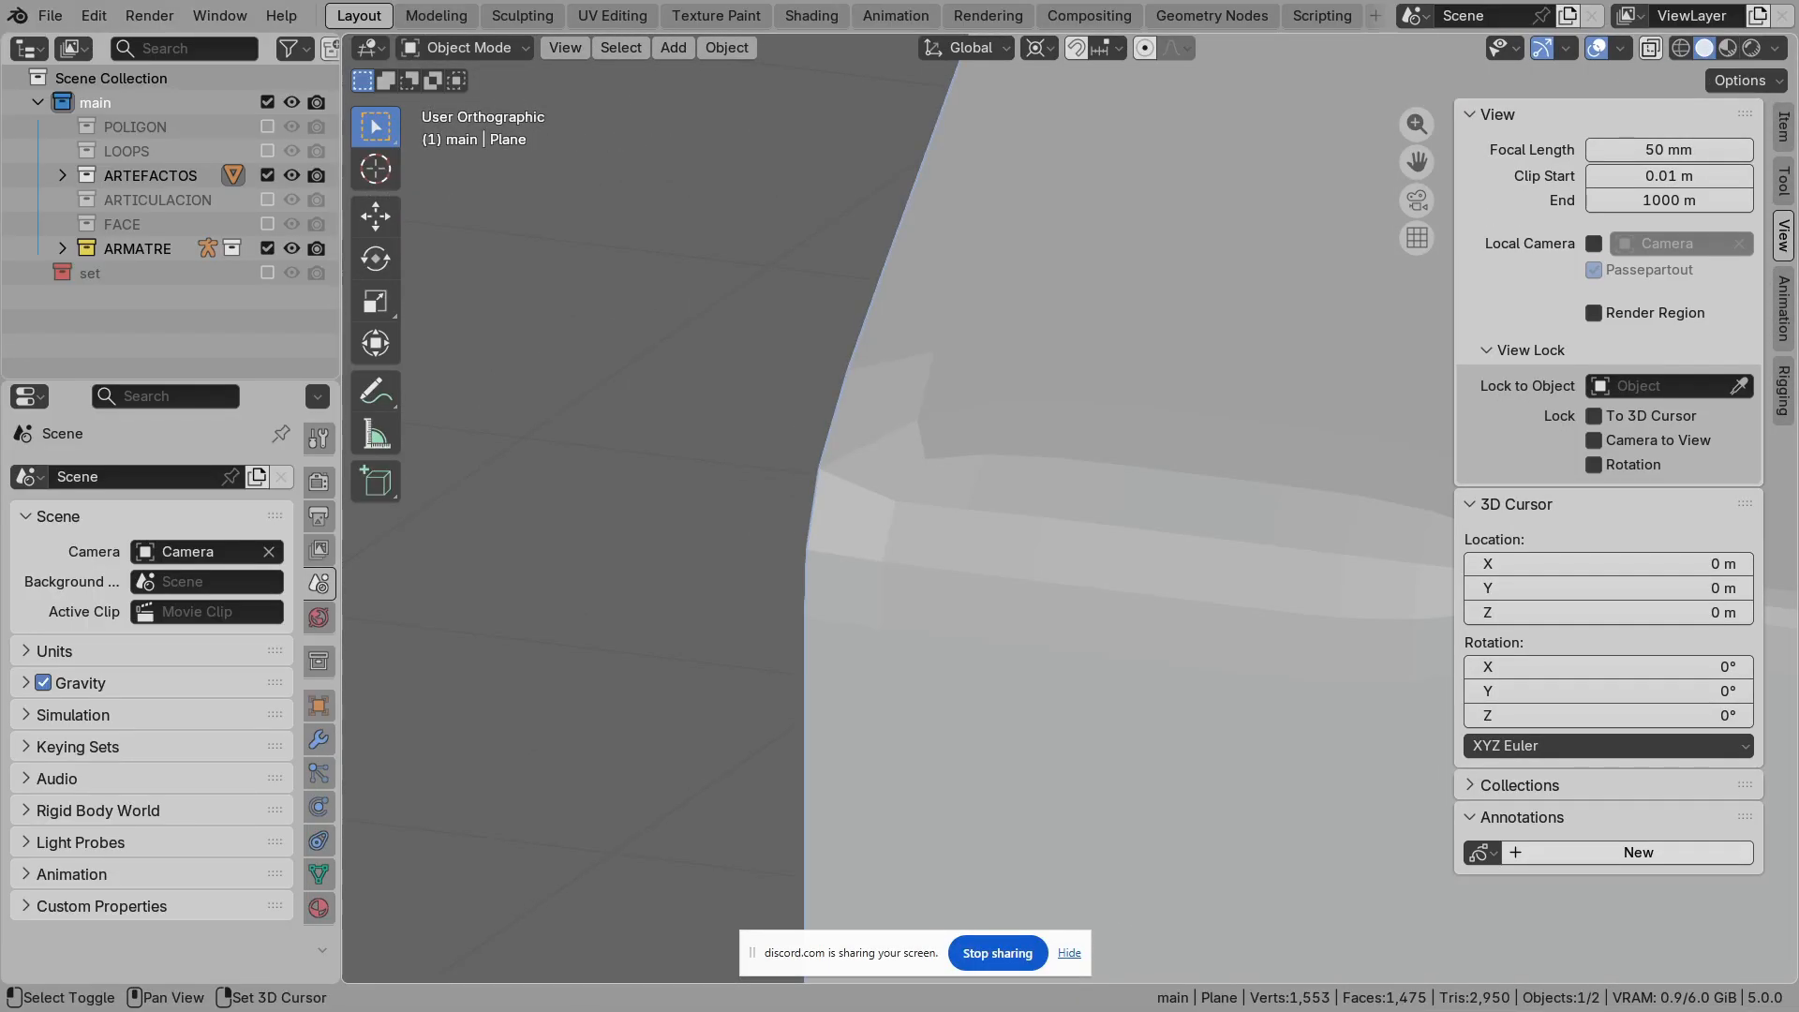
{"action": "middle_click_drag", "start_coordinate": [1070, 563], "coordinate": [1112, 565], "text": "shift"}
{"action": "key", "text": "Tab"}
{"action": "key", "text": "d"}
{"action": "left_click_drag", "start_coordinate": [898, 367], "coordinate": [937, 463]}
{"action": "left_click_drag", "start_coordinate": [909, 547], "coordinate": [1071, 468]}
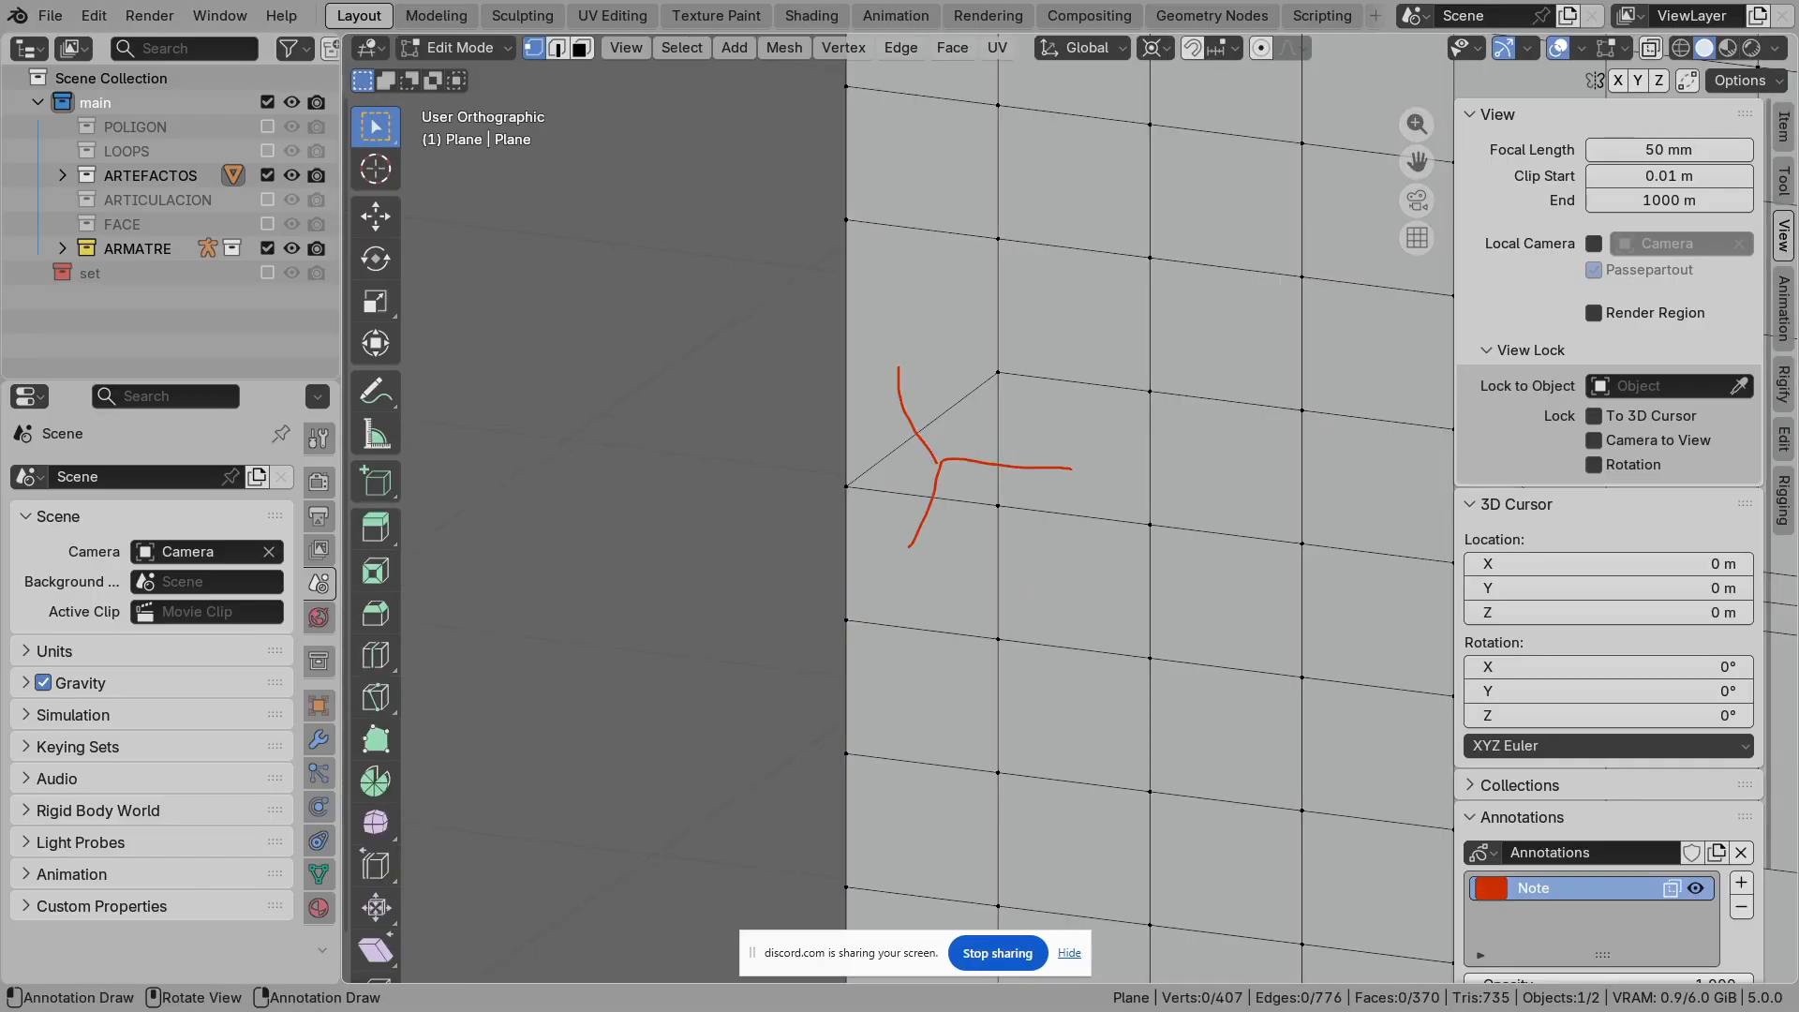
{"action": "left_click_drag", "start_coordinate": [940, 460], "coordinate": [947, 469]}
Step: Return to Object Mode and trace the upper and lower borders of the pinched band along the fold with annotation lines
{"action": "middle_click_drag", "start_coordinate": [1022, 478], "coordinate": [939, 456], "text": "shift"}
{"action": "scroll", "coordinate": [1057, 509], "scroll_direction": "down", "scroll_amount": 3}
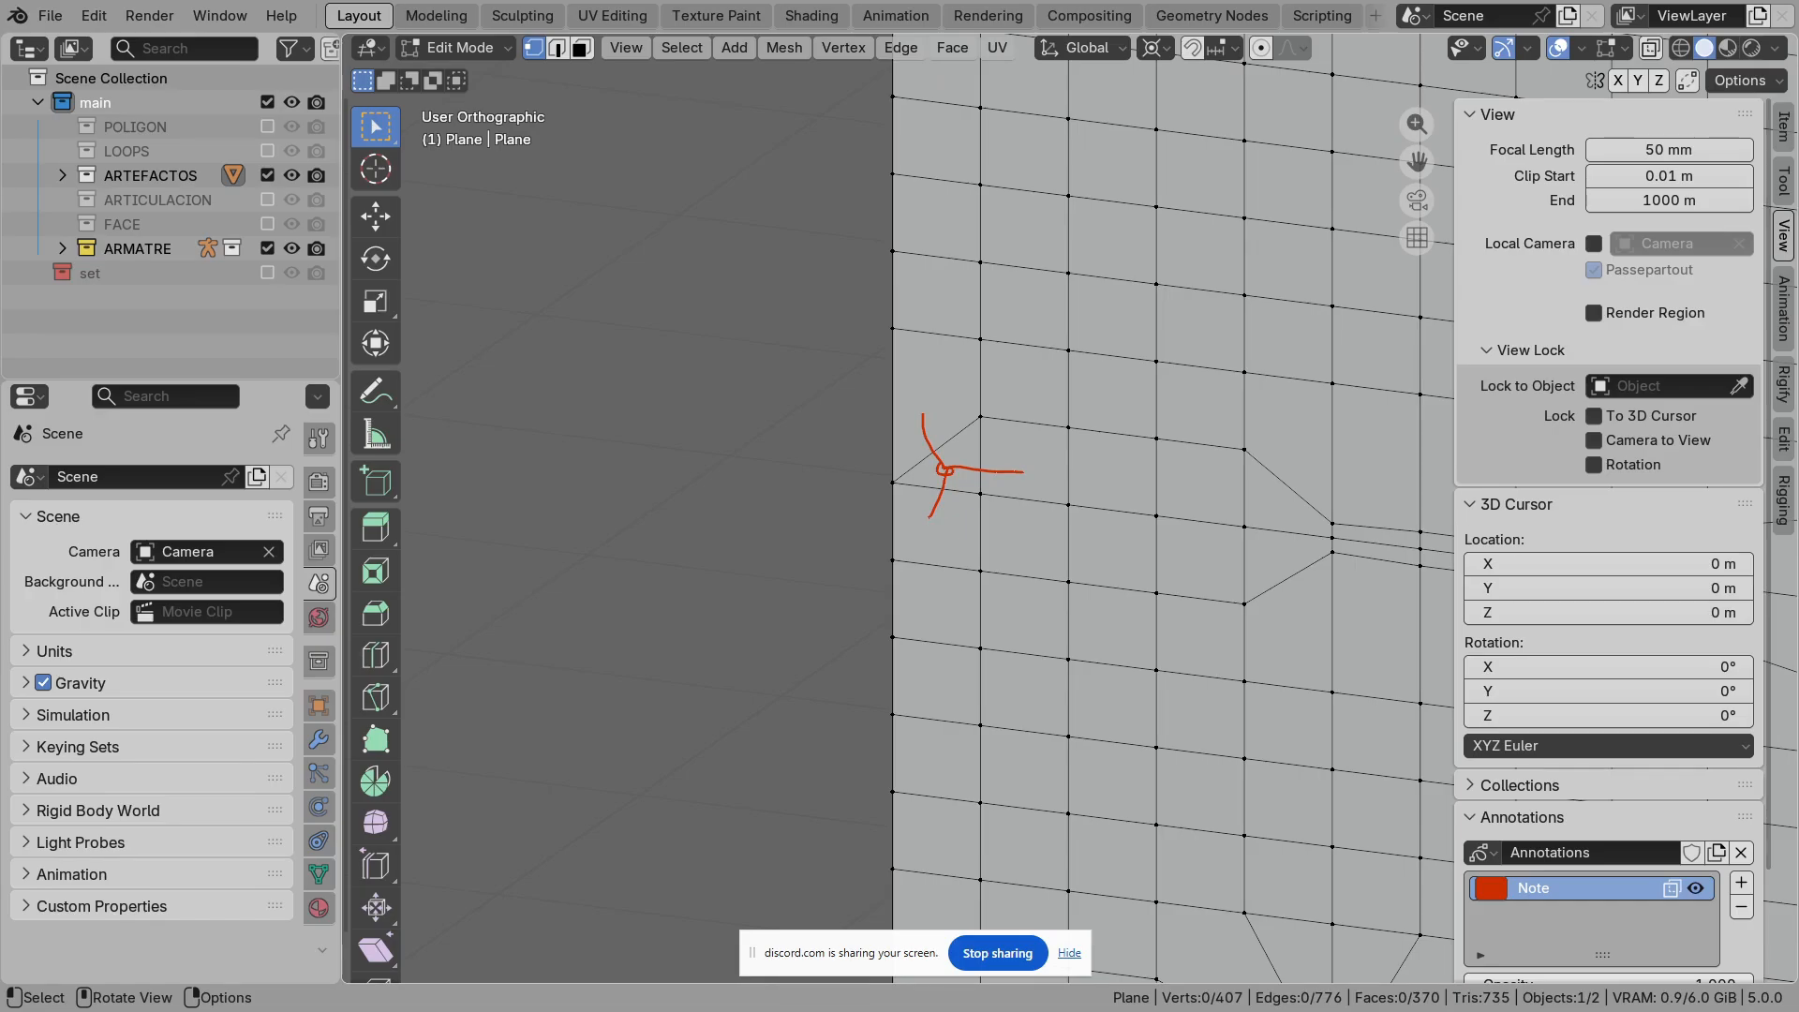
{"action": "key", "text": "Tab"}
{"action": "scroll", "coordinate": [1068, 509], "scroll_direction": "up", "scroll_amount": 2}
{"action": "middle_click_drag", "start_coordinate": [1069, 508], "coordinate": [957, 465], "text": "shift"}
{"action": "scroll", "coordinate": [1068, 509], "scroll_direction": "down", "scroll_amount": 2}
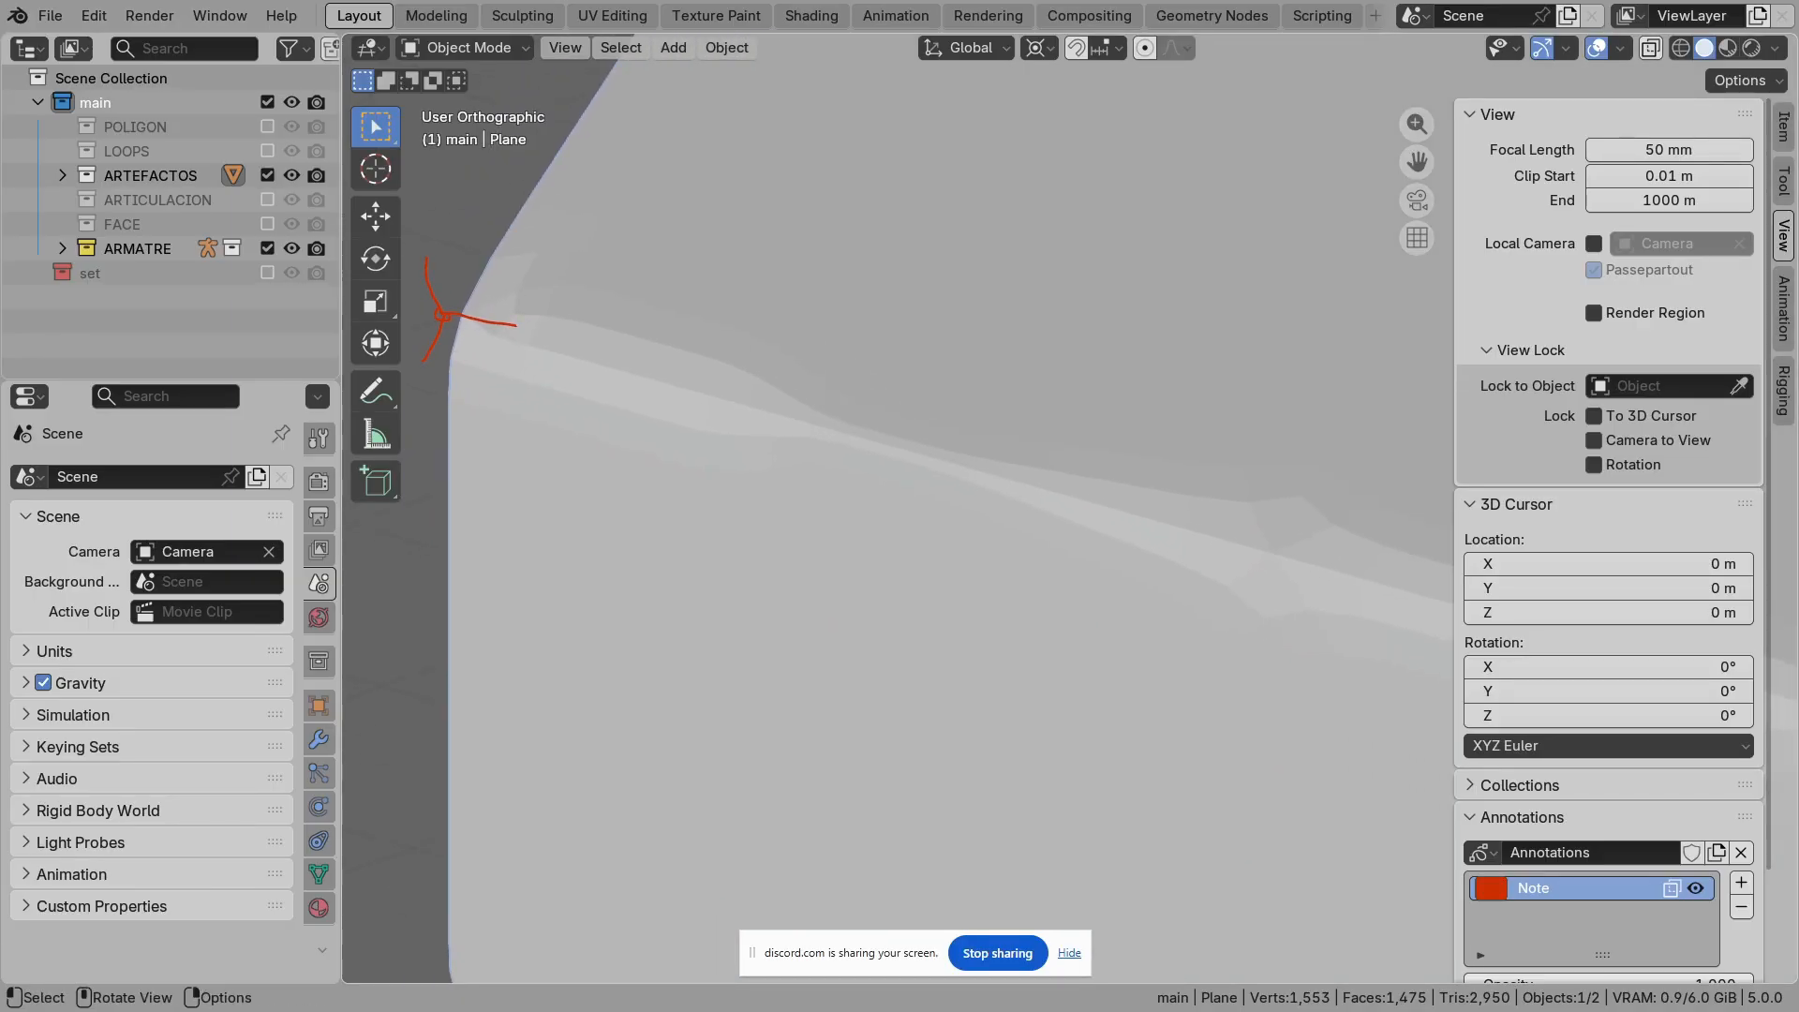
{"action": "mouse_move", "coordinate": [662, 335]}
{"action": "left_mouse_down"}
{"action": "mouse_move", "coordinate": [844, 426]}
{"action": "mouse_move", "coordinate": [1212, 500]}
{"action": "left_mouse_up"}
{"action": "mouse_move", "coordinate": [619, 405]}
{"action": "left_mouse_down"}
{"action": "mouse_move", "coordinate": [891, 454]}
{"action": "mouse_move", "coordinate": [1112, 563]}
{"action": "left_mouse_up"}
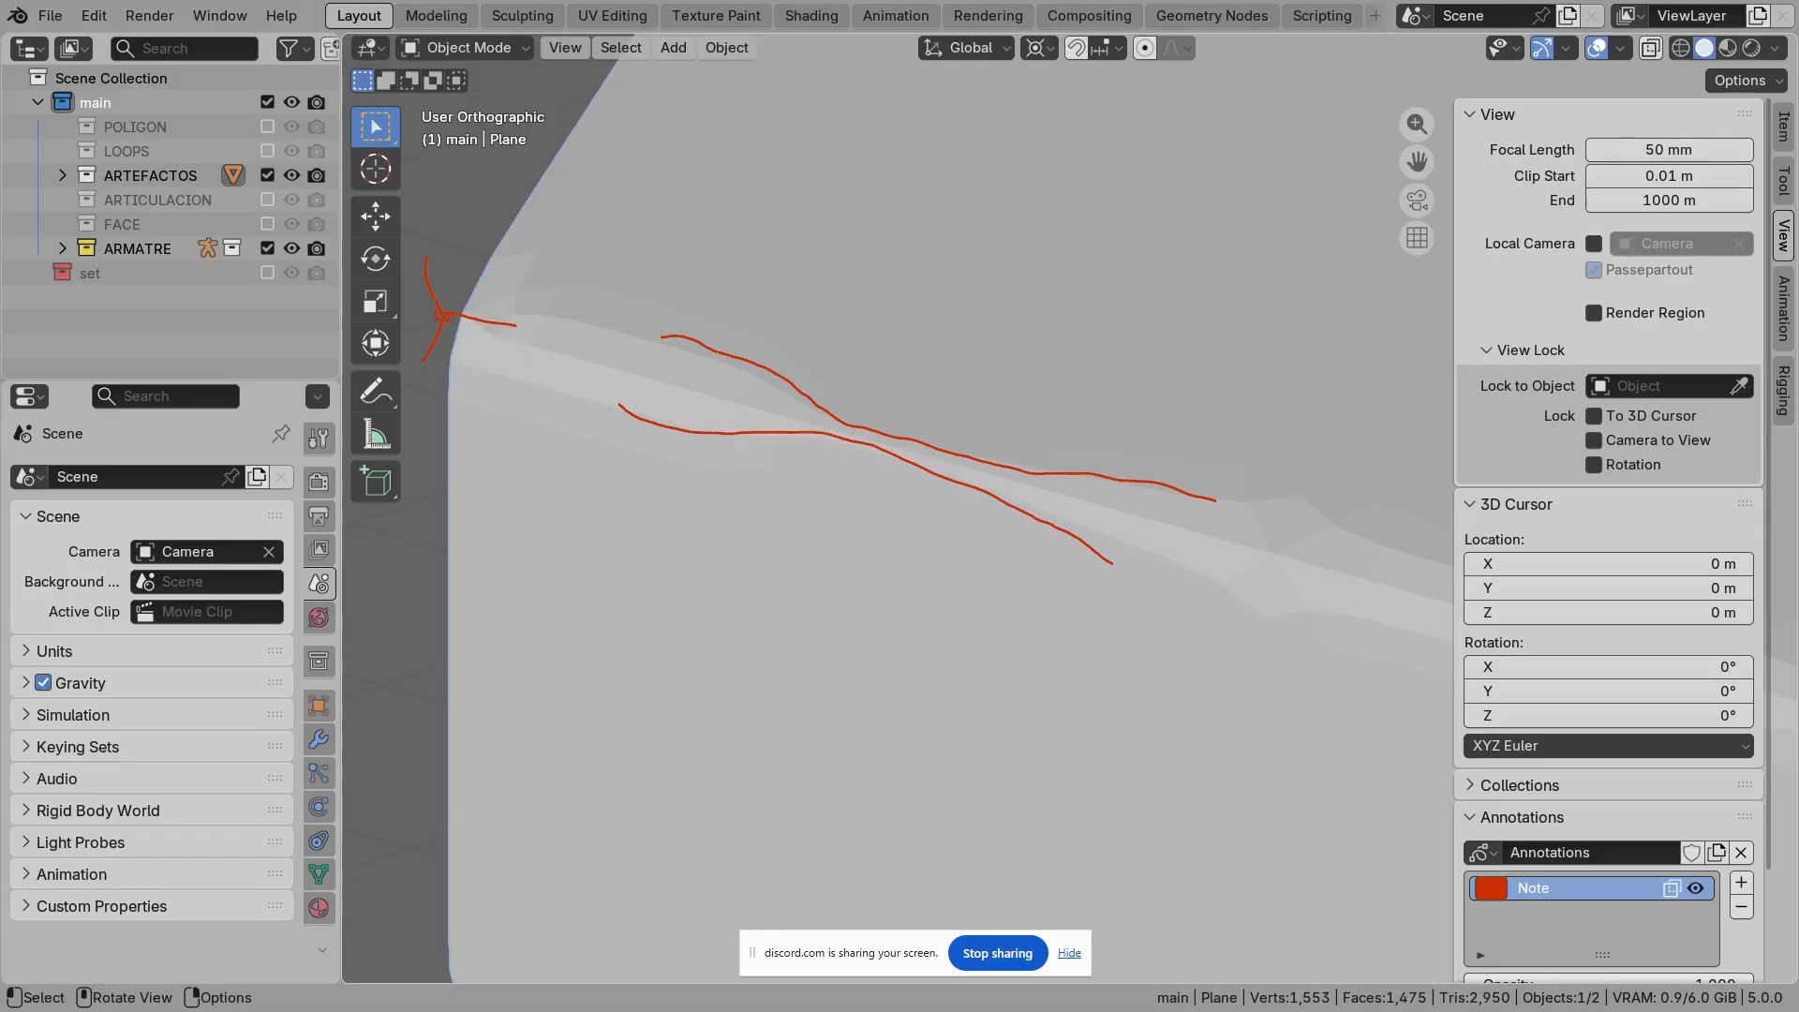
Step: Compare the traced lines with the mesh in Edit Mode, and circle the triangle cluster on the fold in Object Mode
{"action": "key", "text": "Tab"}
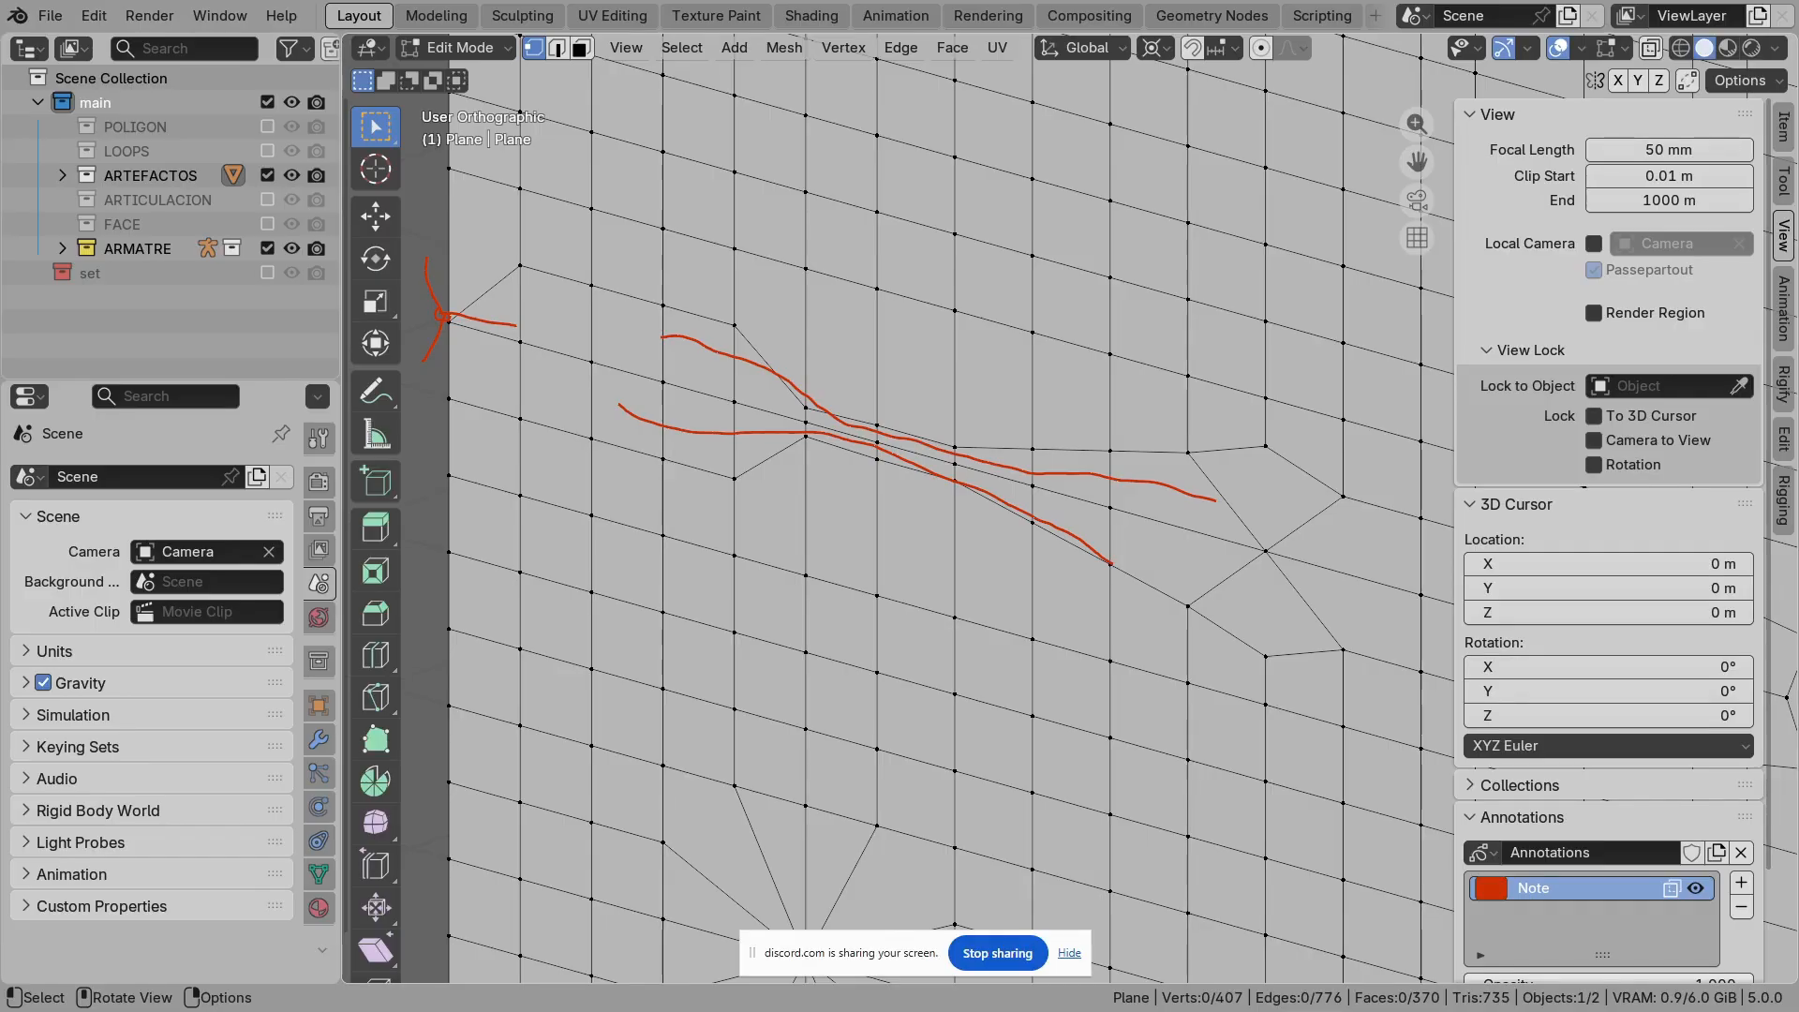
{"action": "key", "text": "Tab"}
{"action": "middle_click_drag", "start_coordinate": [937, 525], "coordinate": [857, 447], "text": "shift"}
{"action": "scroll", "coordinate": [856, 447], "scroll_direction": "up", "scroll_amount": 3}
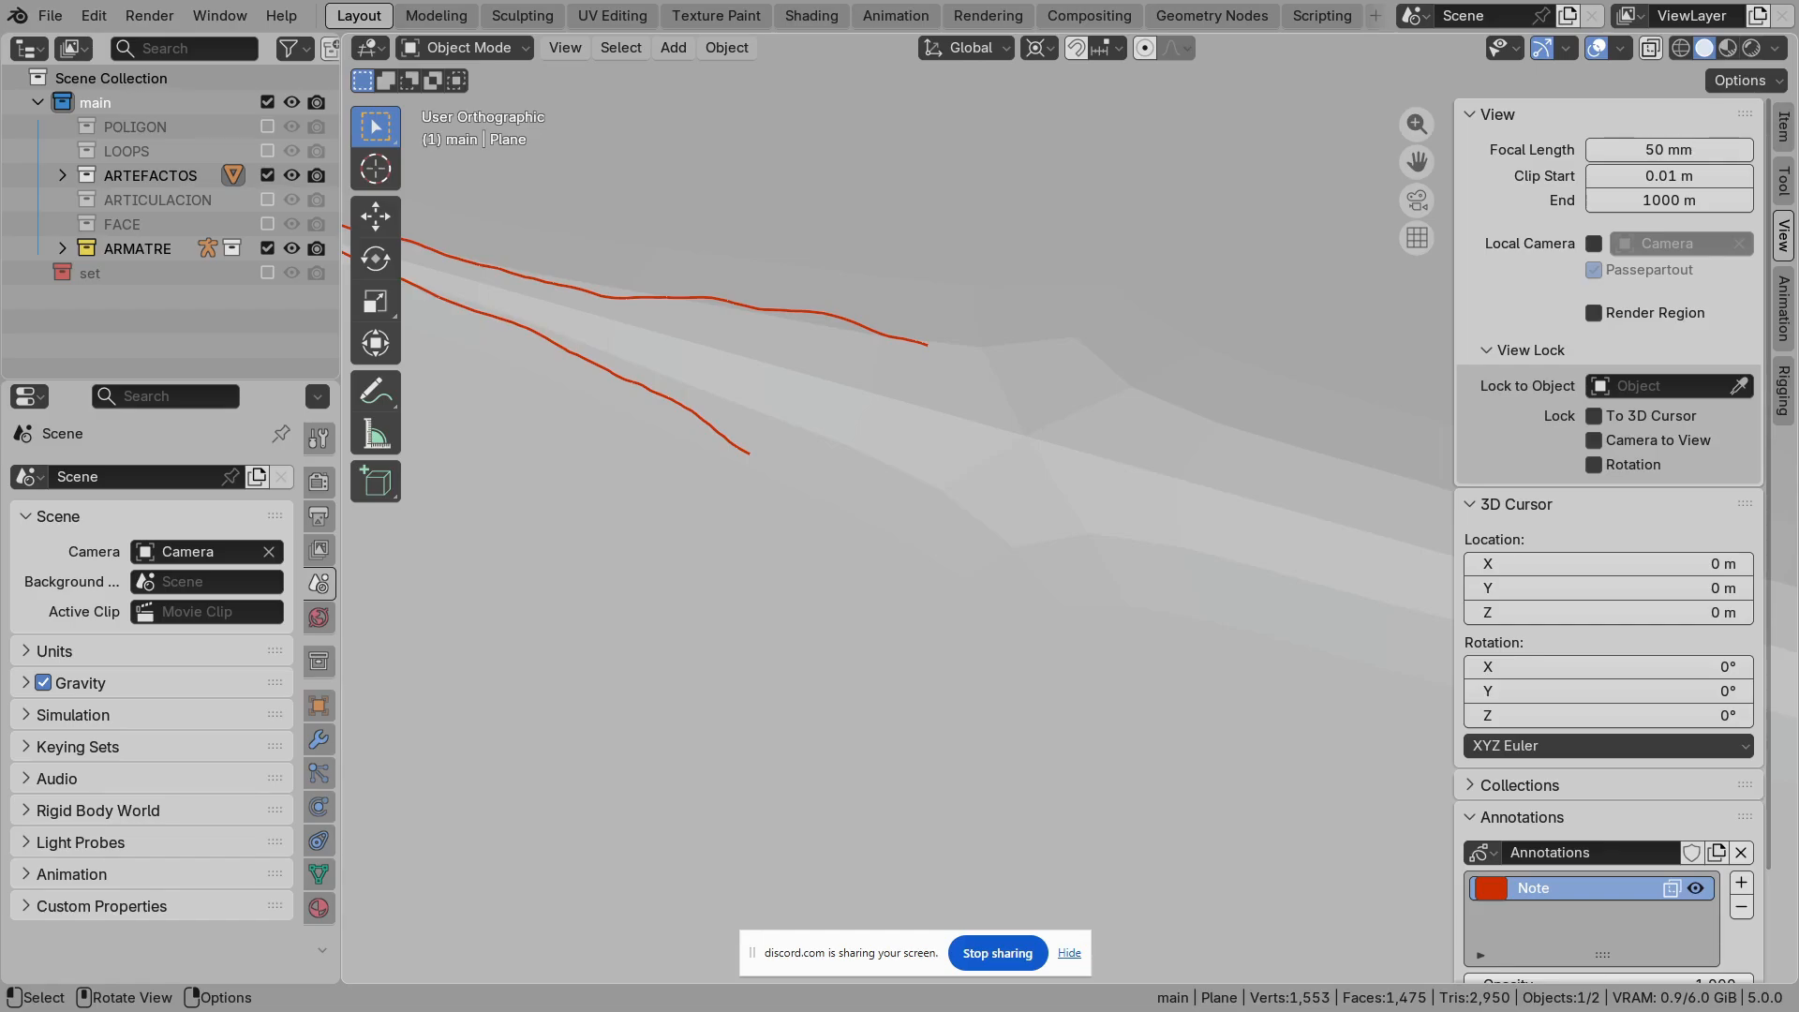
{"action": "mouse_move", "coordinate": [1034, 264]}
{"action": "left_mouse_down"}
{"action": "mouse_move", "coordinate": [1007, 282]}
{"action": "mouse_move", "coordinate": [905, 553]}
{"action": "mouse_move", "coordinate": [1158, 468]}
{"action": "mouse_move", "coordinate": [998, 227]}
{"action": "left_mouse_up"}
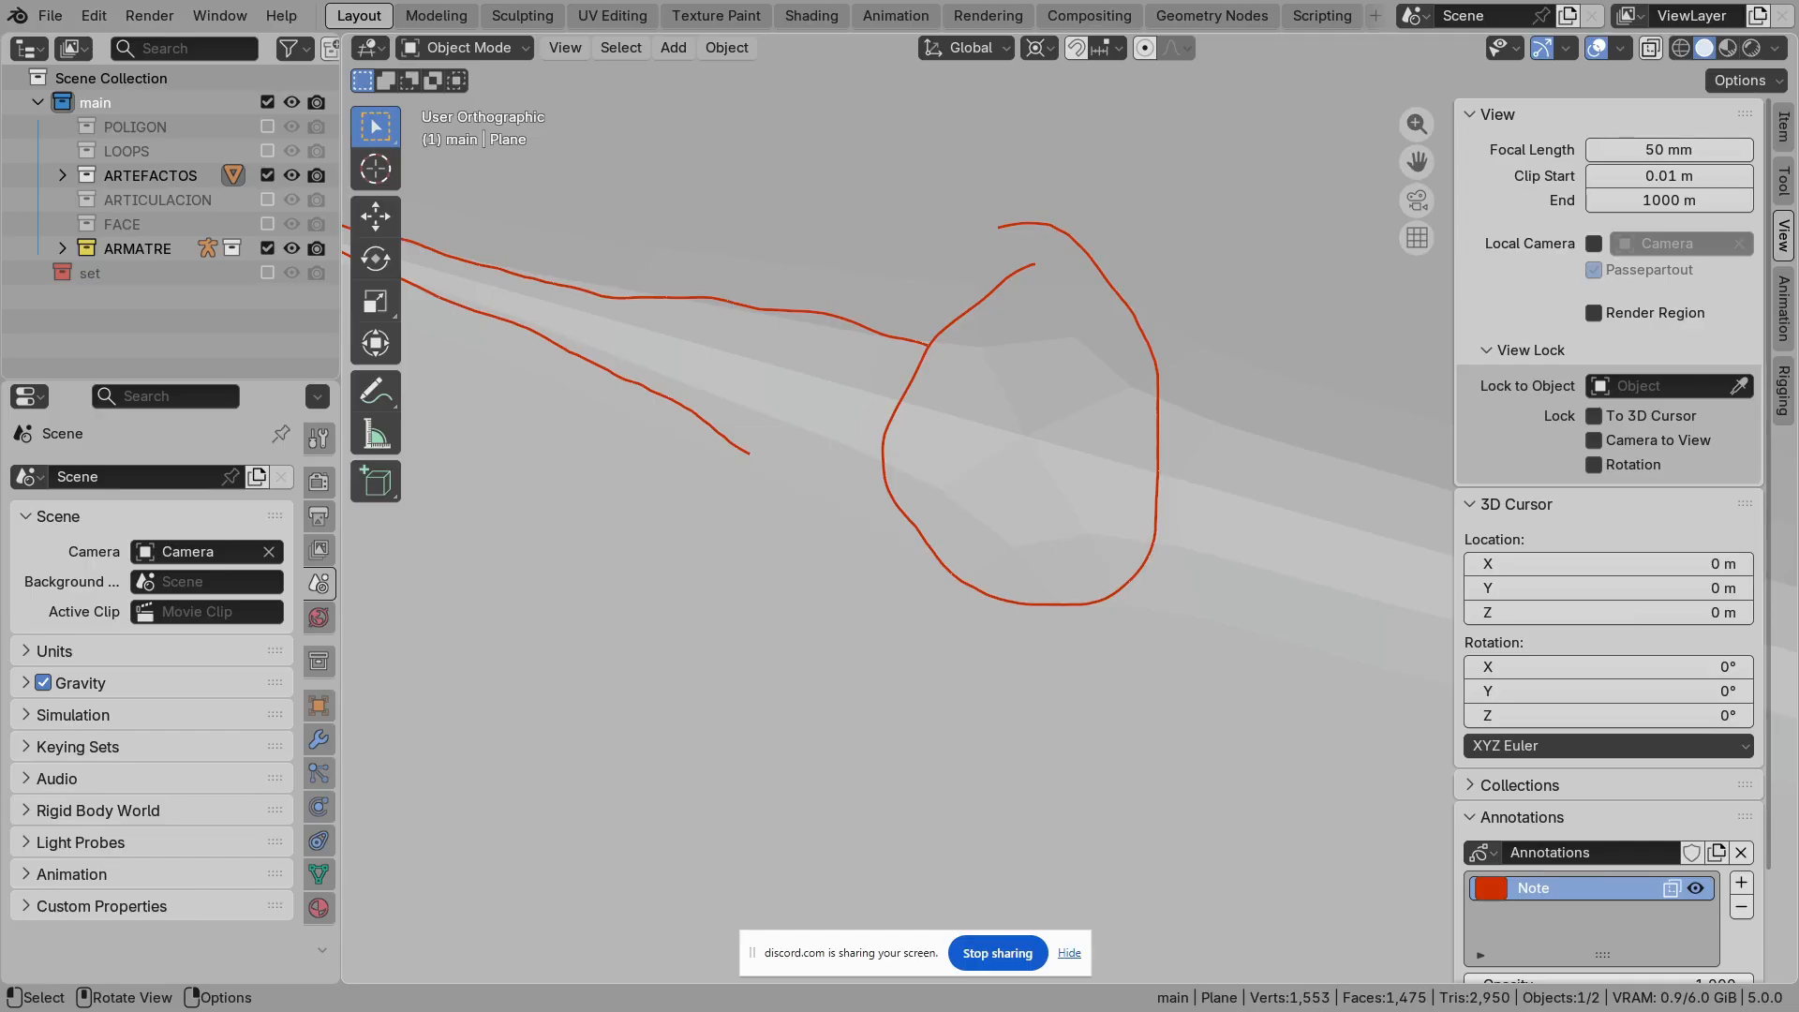
Step: Compare the fold without and with the control bone's SUBDIVISION property, leaving it enabled
{"action": "scroll", "coordinate": [1031, 422], "scroll_direction": "down", "scroll_amount": 3}
{"action": "middle_click_drag", "start_coordinate": [1031, 422], "coordinate": [648, 373], "text": "shift"}
{"action": "scroll", "coordinate": [1069, 509], "scroll_direction": "up", "scroll_amount": 2}
{"action": "scroll", "coordinate": [1069, 509], "scroll_direction": "down", "scroll_amount": 4}
{"action": "scroll", "coordinate": [1610, 568], "scroll_direction": "down", "scroll_amount": 3}
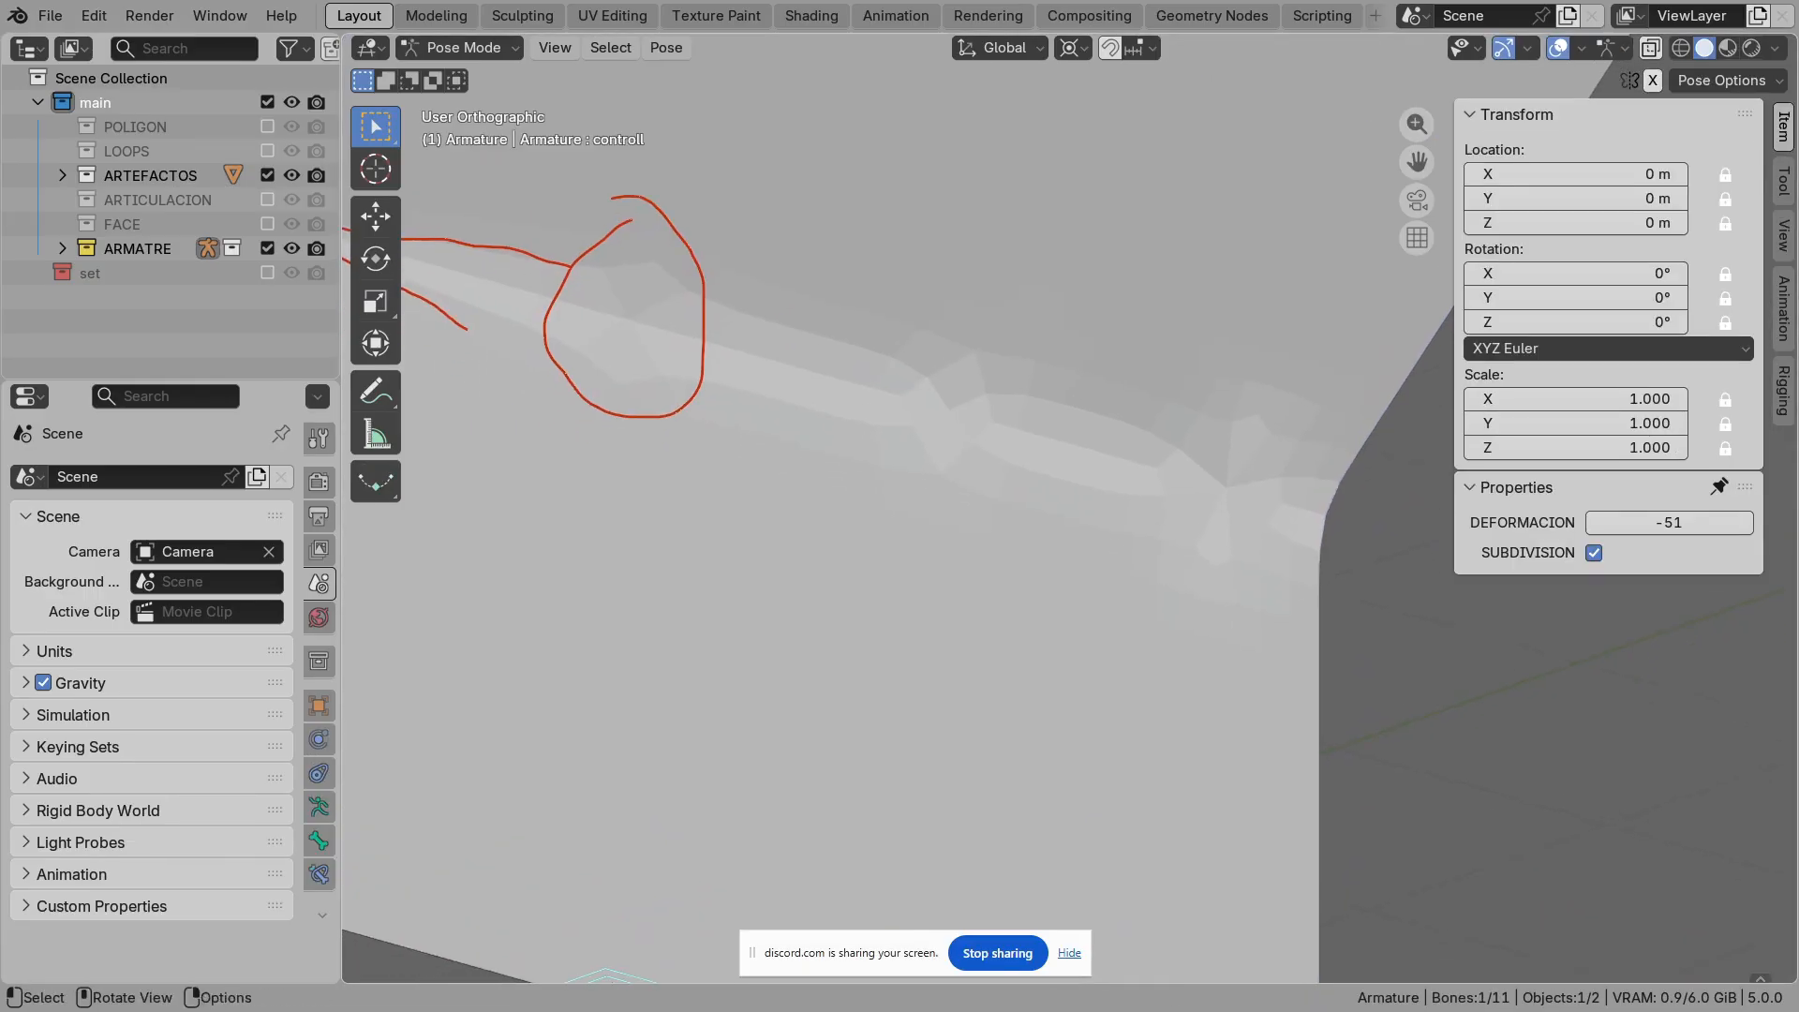
{"action": "scroll", "coordinate": [1070, 525], "scroll_direction": "up", "scroll_amount": 1}
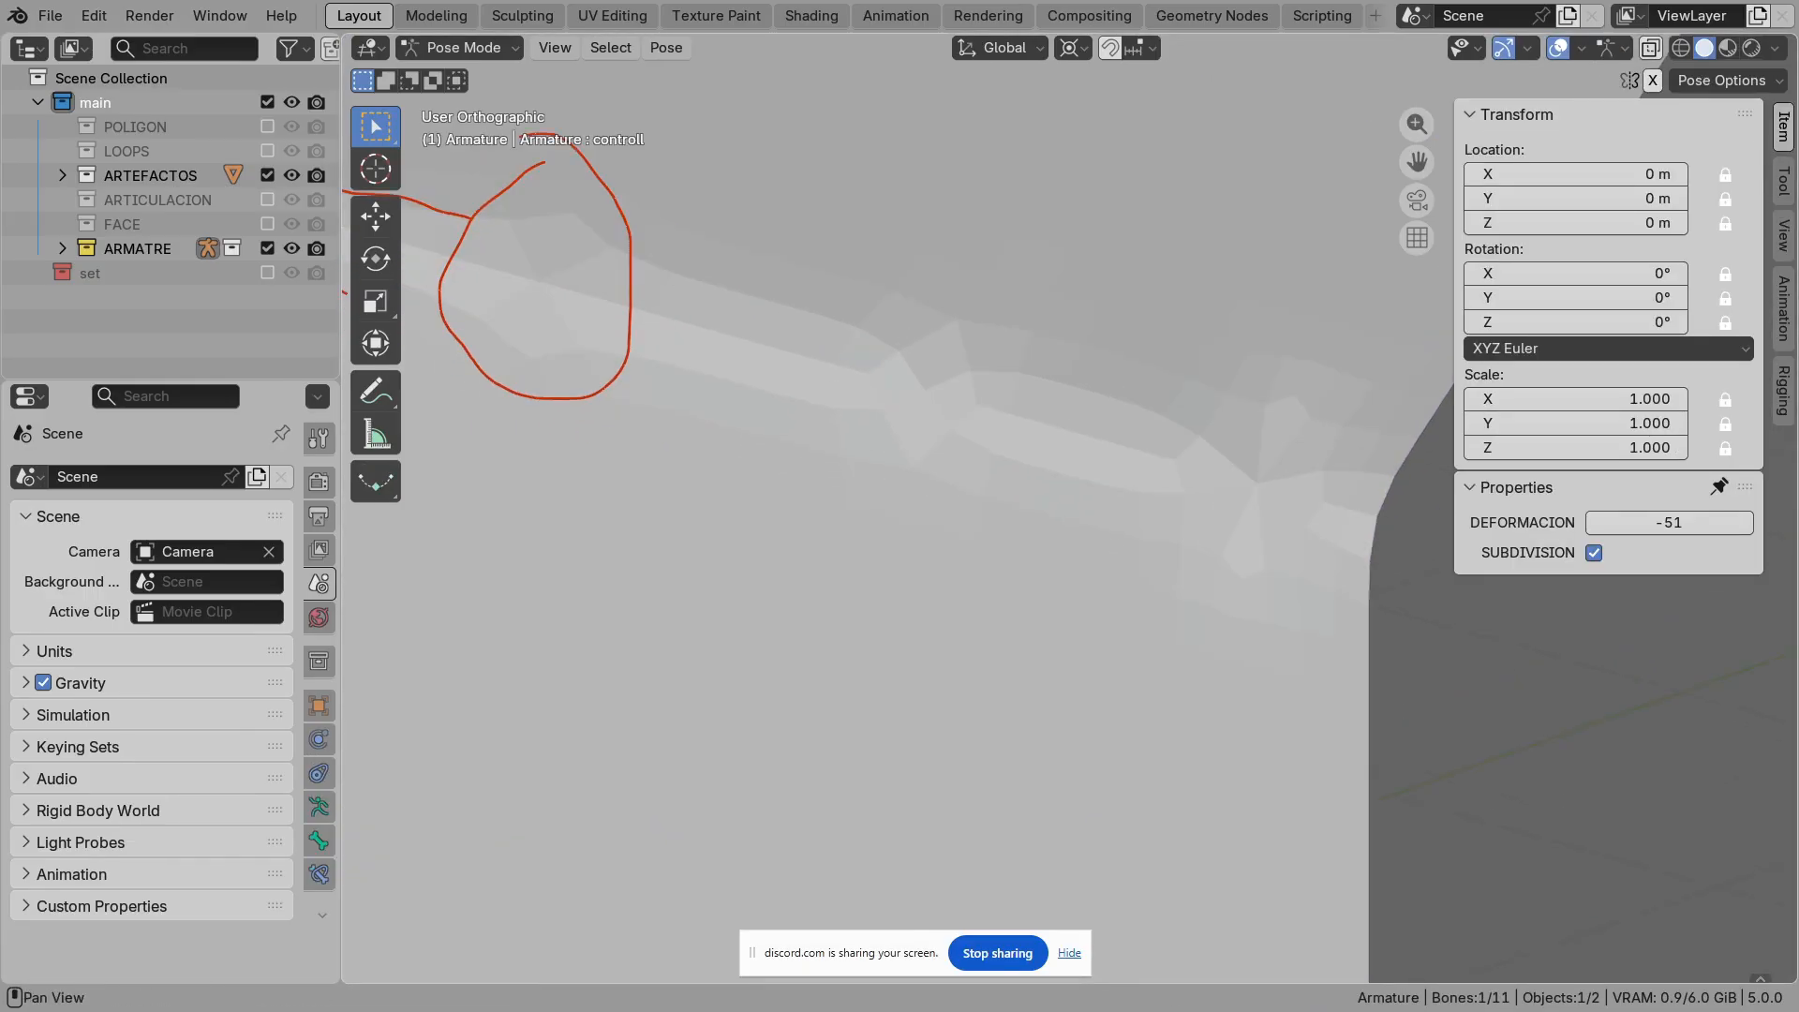
{"action": "left_click", "coordinate": [1594, 553]}
{"action": "mouse_move", "coordinate": [1071, 525]}
{"action": "middle_mouse_down"}
{"action": "mouse_move", "coordinate": [1115, 527]}
{"action": "mouse_move", "coordinate": [1076, 515]}
{"action": "middle_mouse_up"}
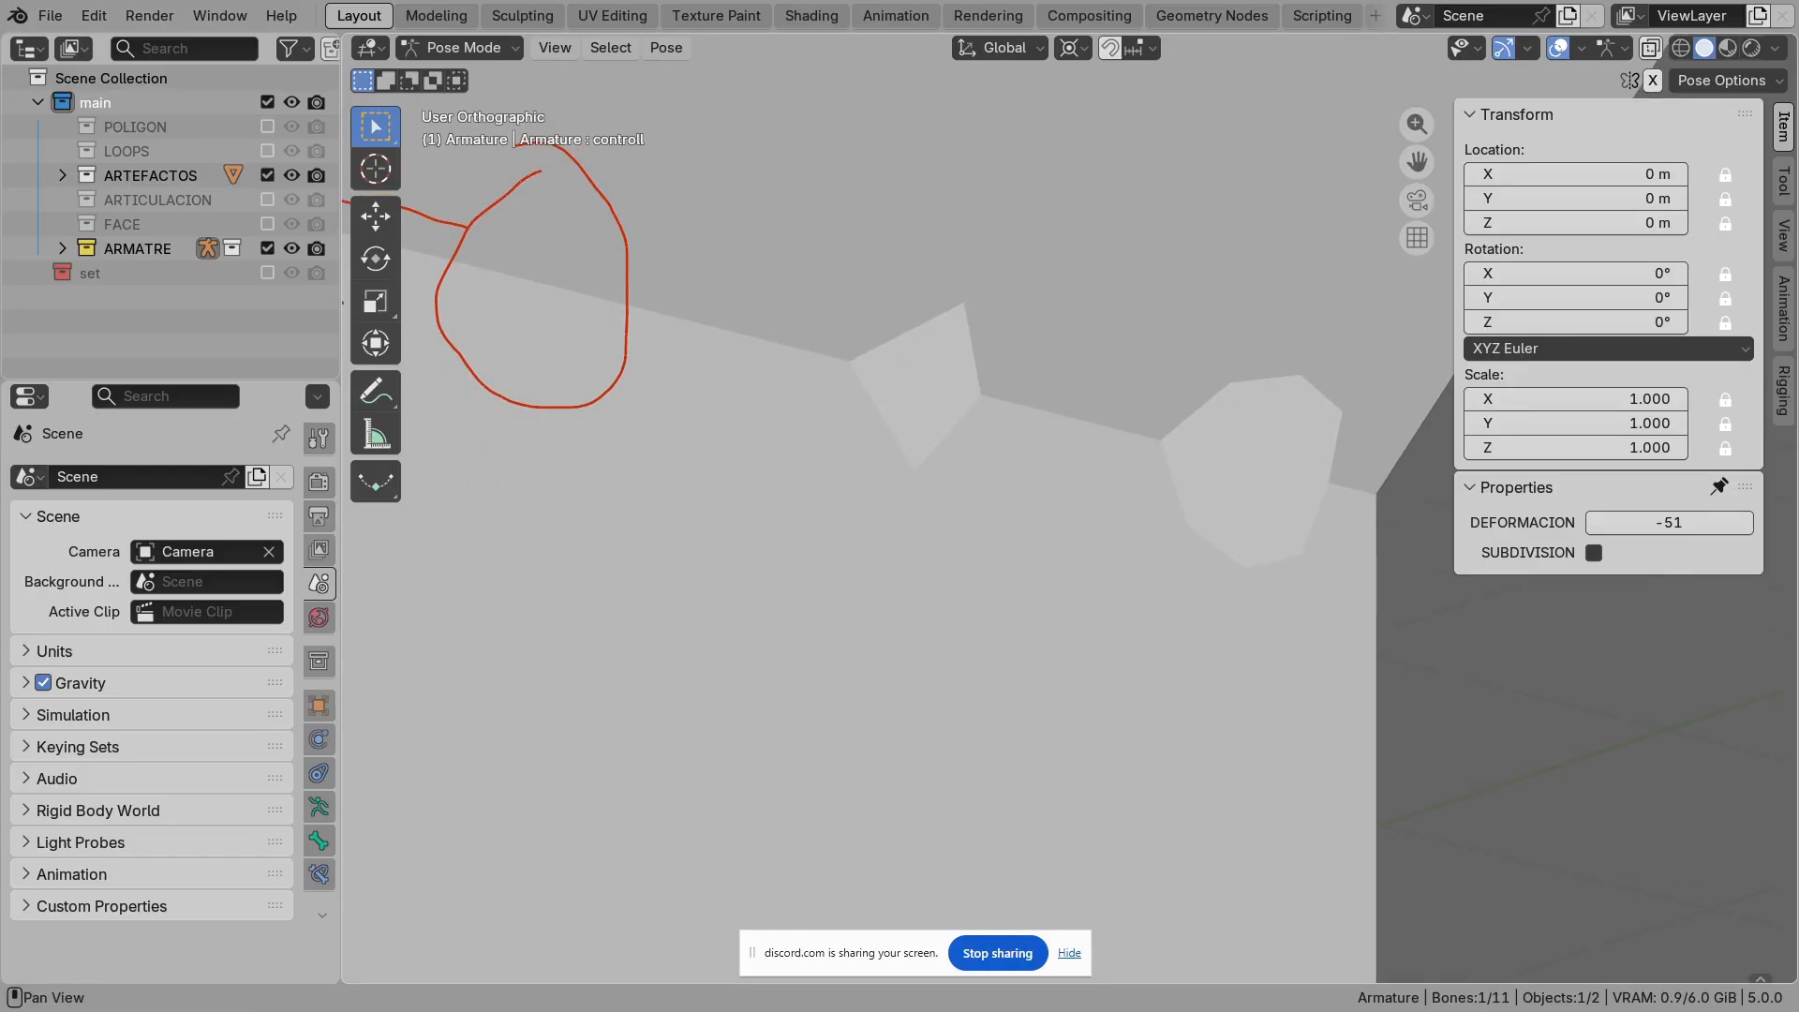
{"action": "left_click", "coordinate": [1595, 553]}
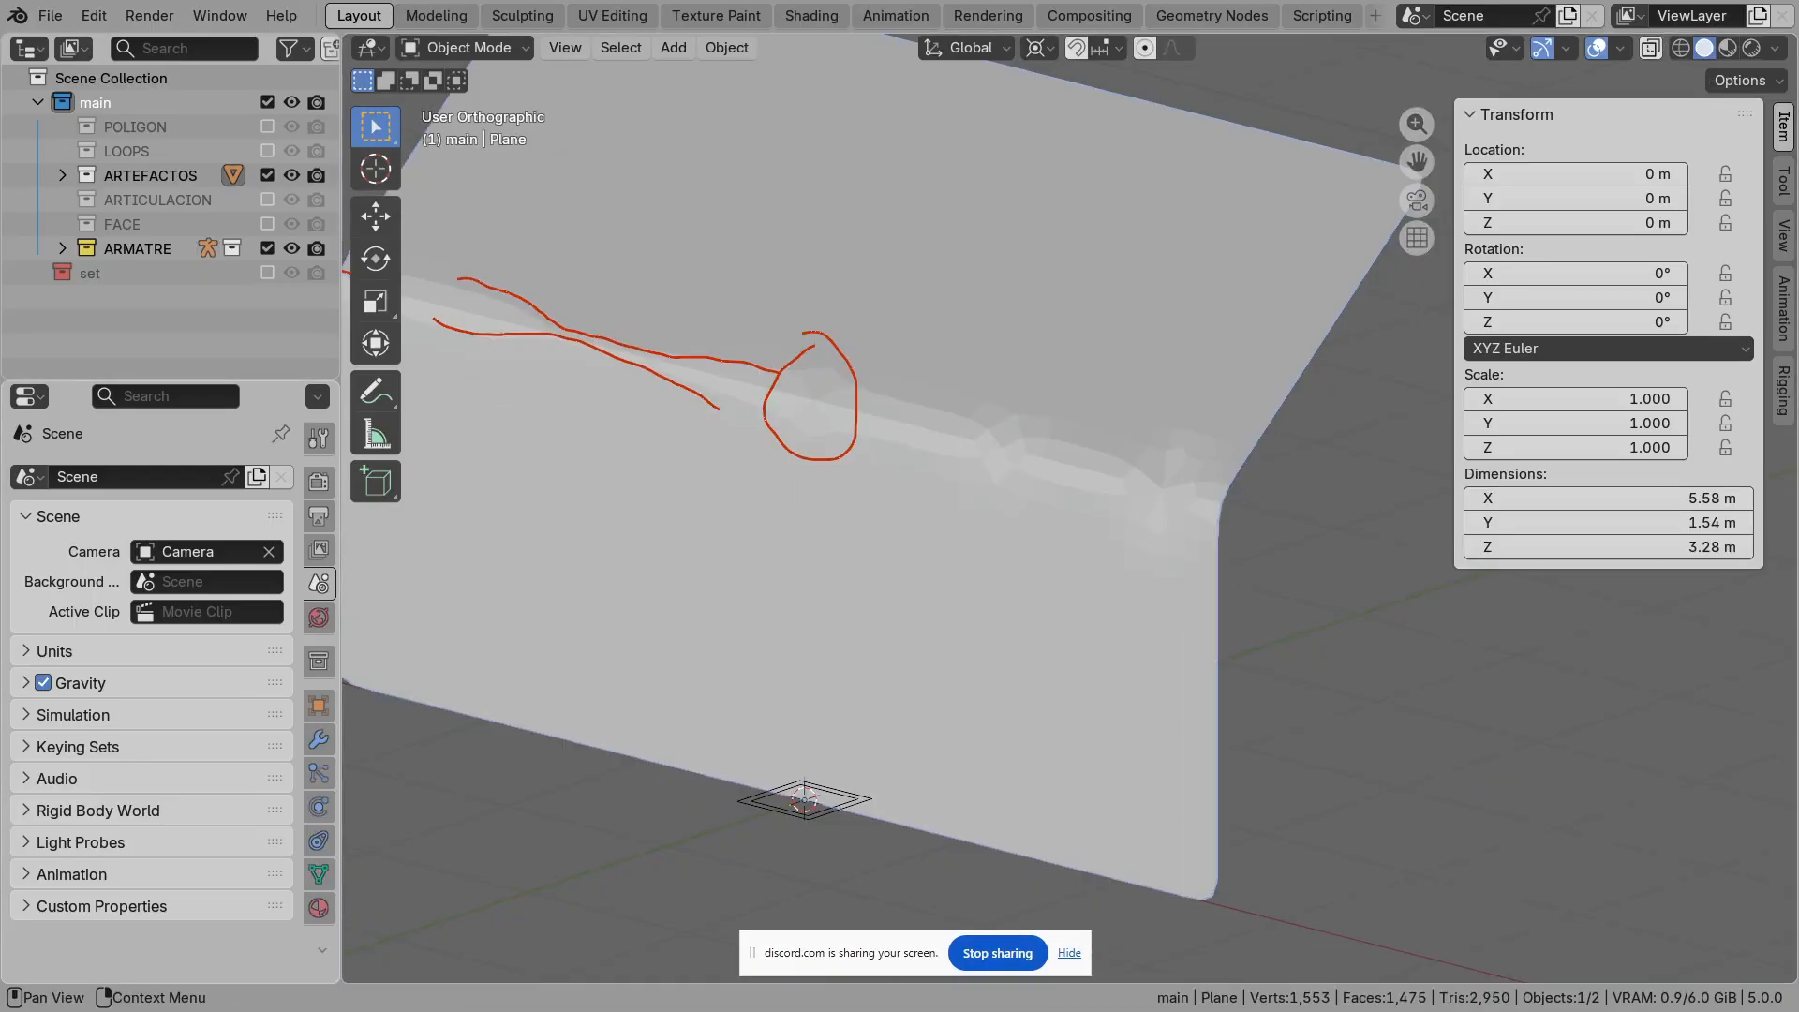
Step: Raise the plane's Subdivision modifier to 3 levels for both viewport and render
{"action": "left_click", "coordinate": [319, 739]}
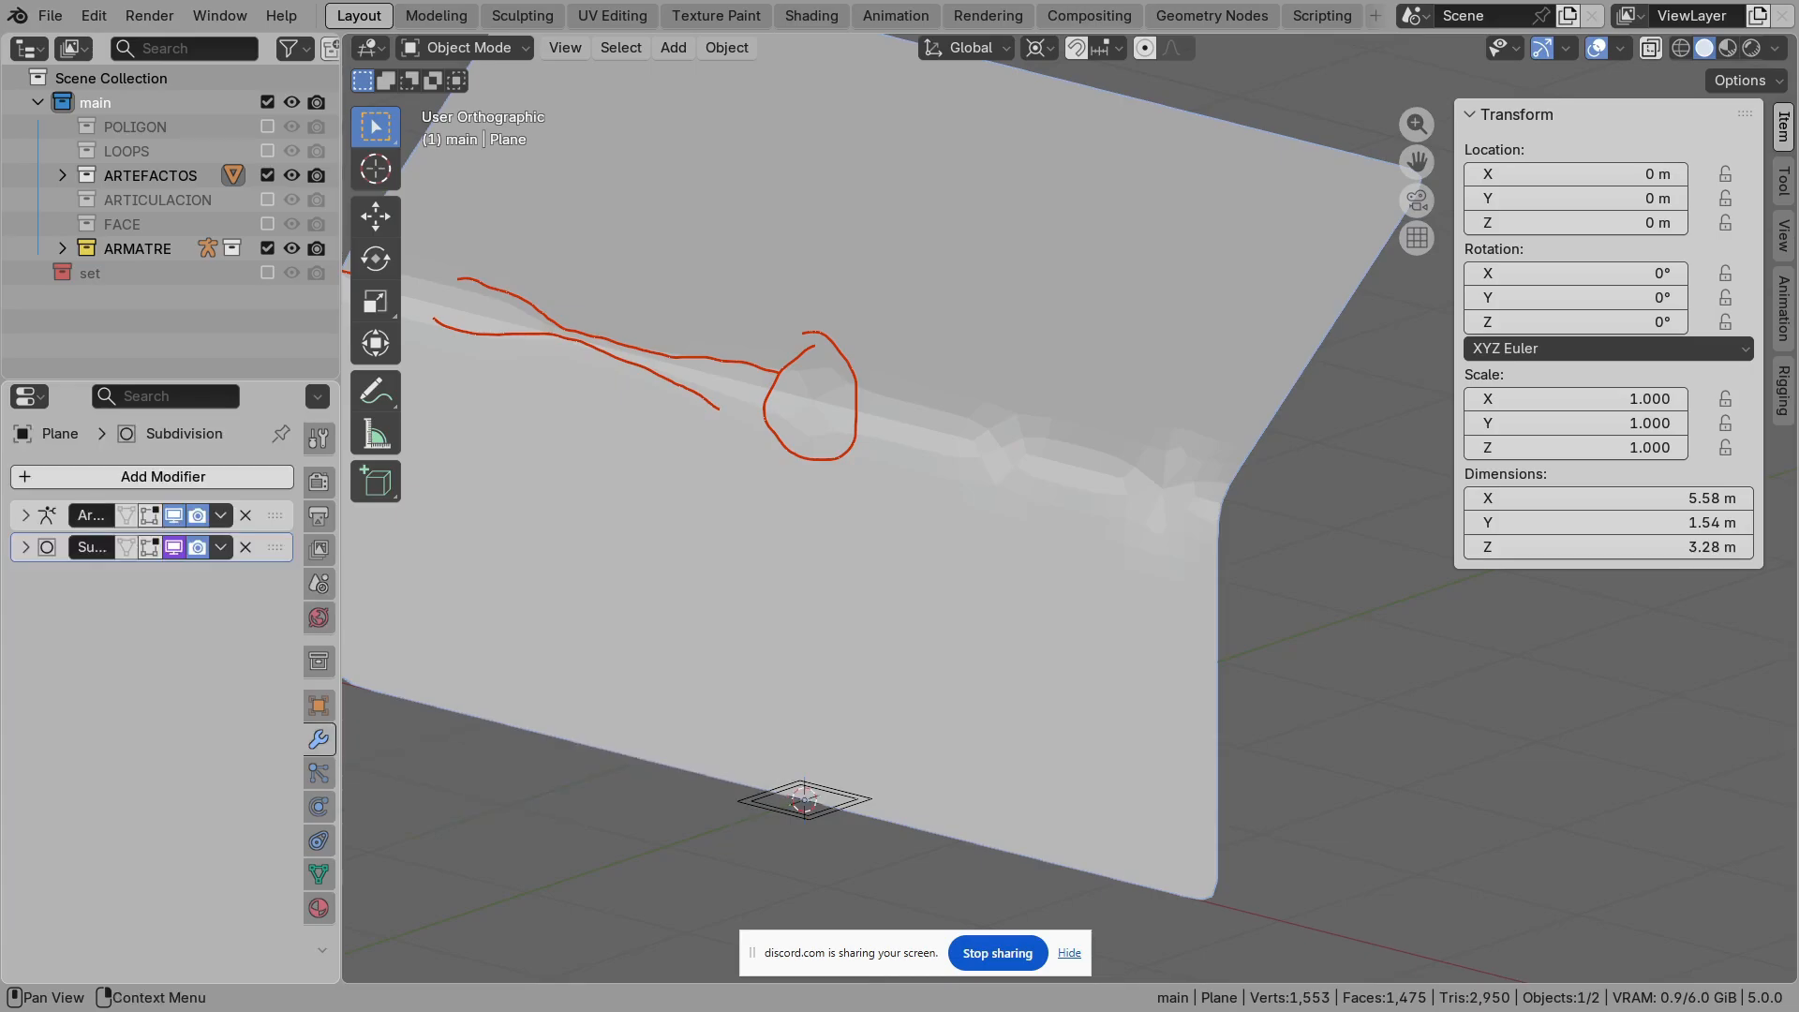
{"action": "left_click", "coordinate": [26, 547]}
{"action": "left_click", "coordinate": [251, 614]}
{"action": "left_click", "coordinate": [251, 638]}
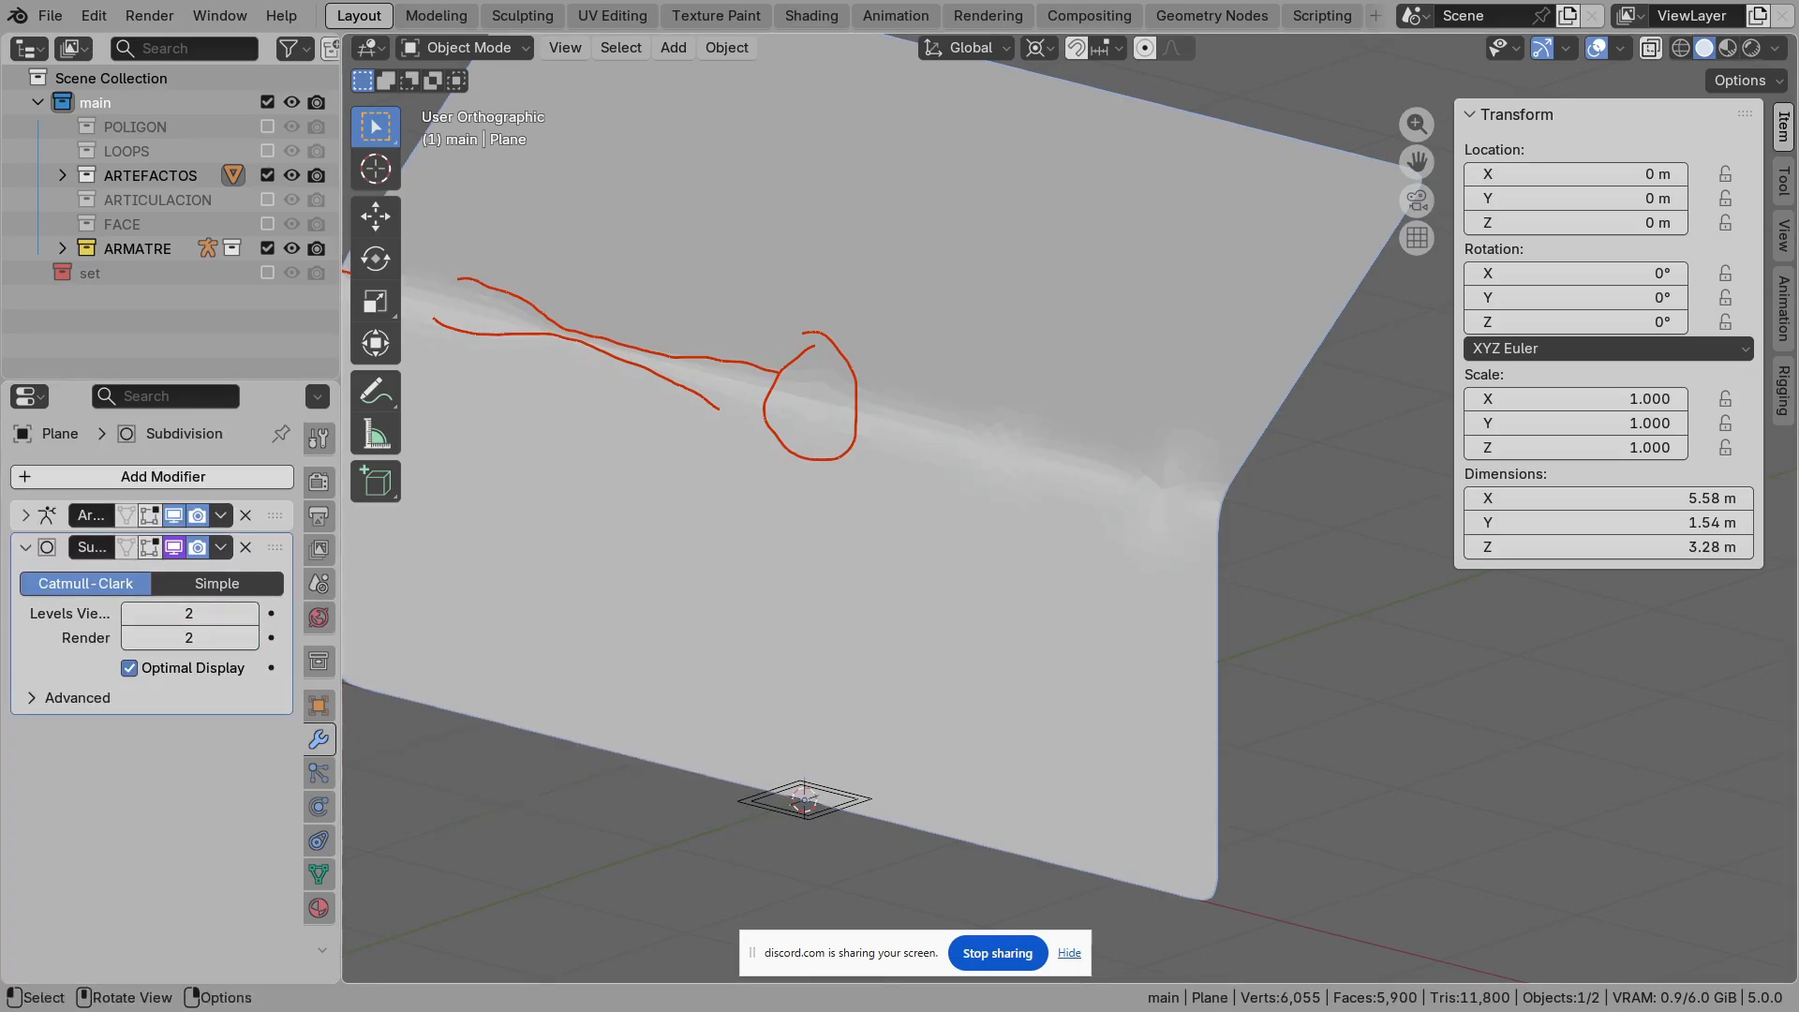
{"action": "scroll", "coordinate": [1054, 506], "scroll_direction": "up", "scroll_amount": 4}
{"action": "left_click", "coordinate": [251, 614]}
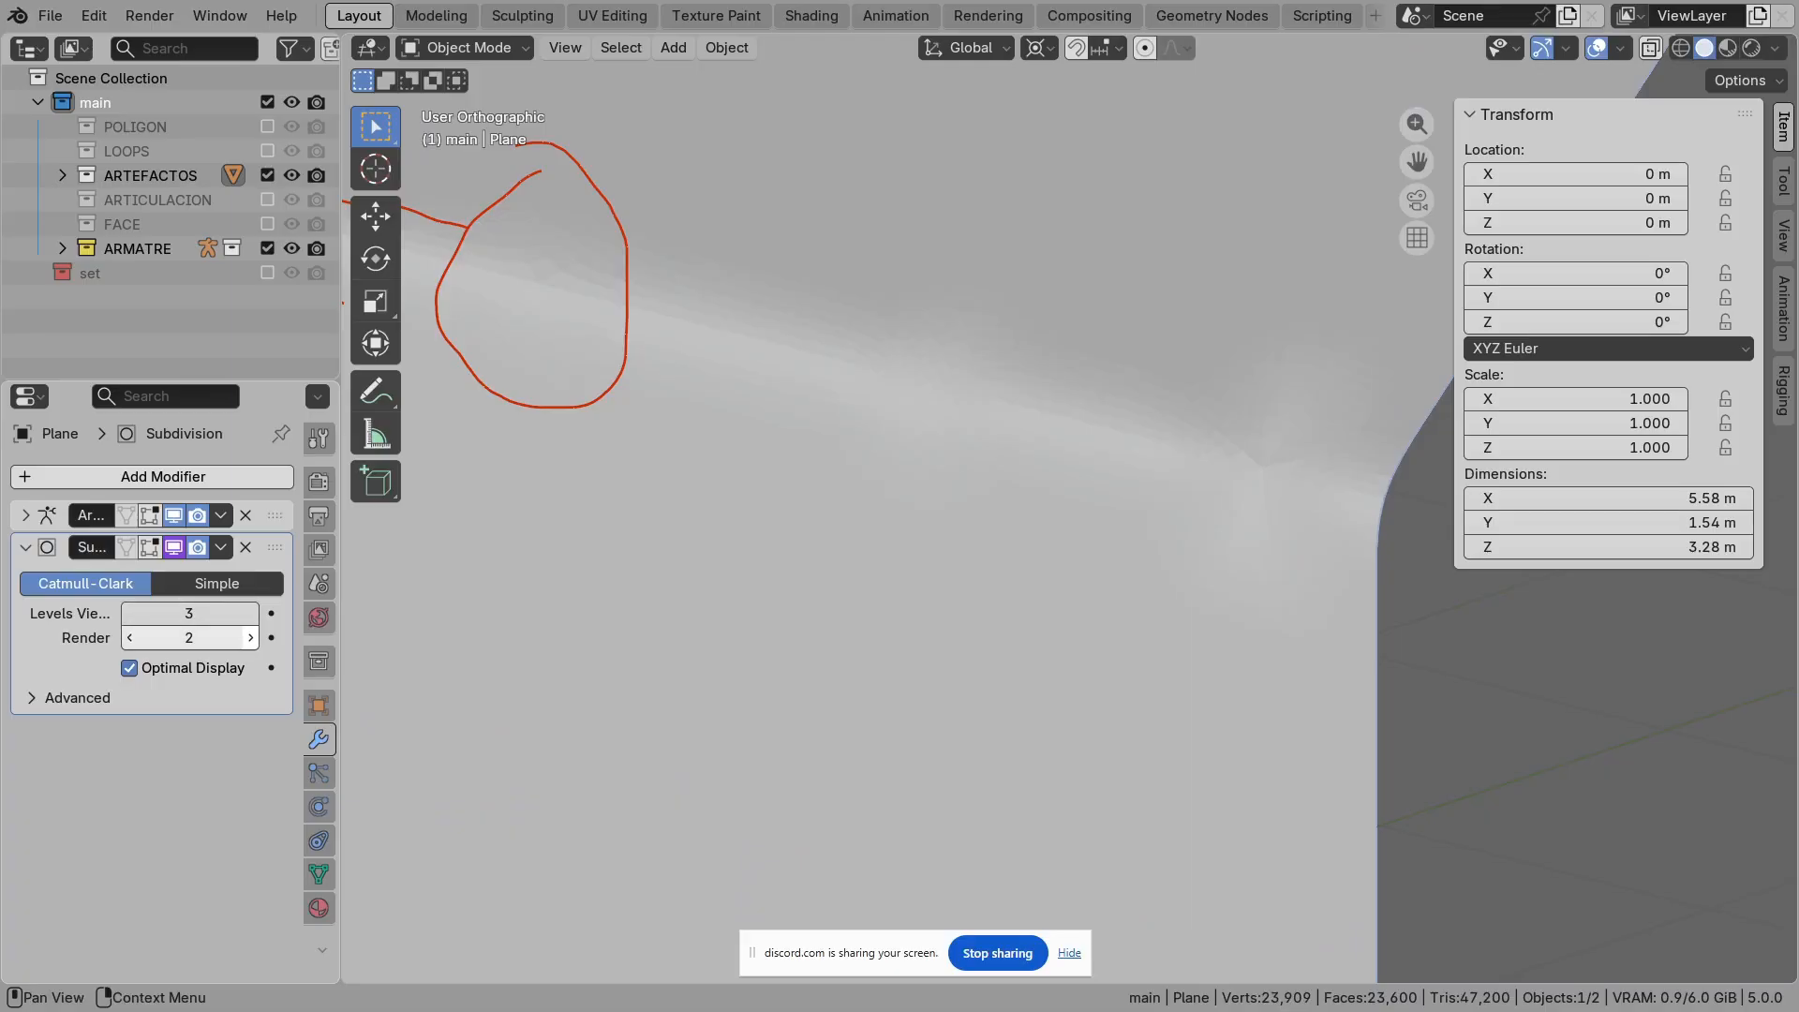
{"action": "left_click", "coordinate": [252, 638]}
Step: Circle the smoothed diamond area on the fold with an annotation stroke
{"action": "scroll", "coordinate": [1069, 509], "scroll_direction": "down", "scroll_amount": 4}
{"action": "scroll", "coordinate": [1069, 509], "scroll_direction": "up", "scroll_amount": 3}
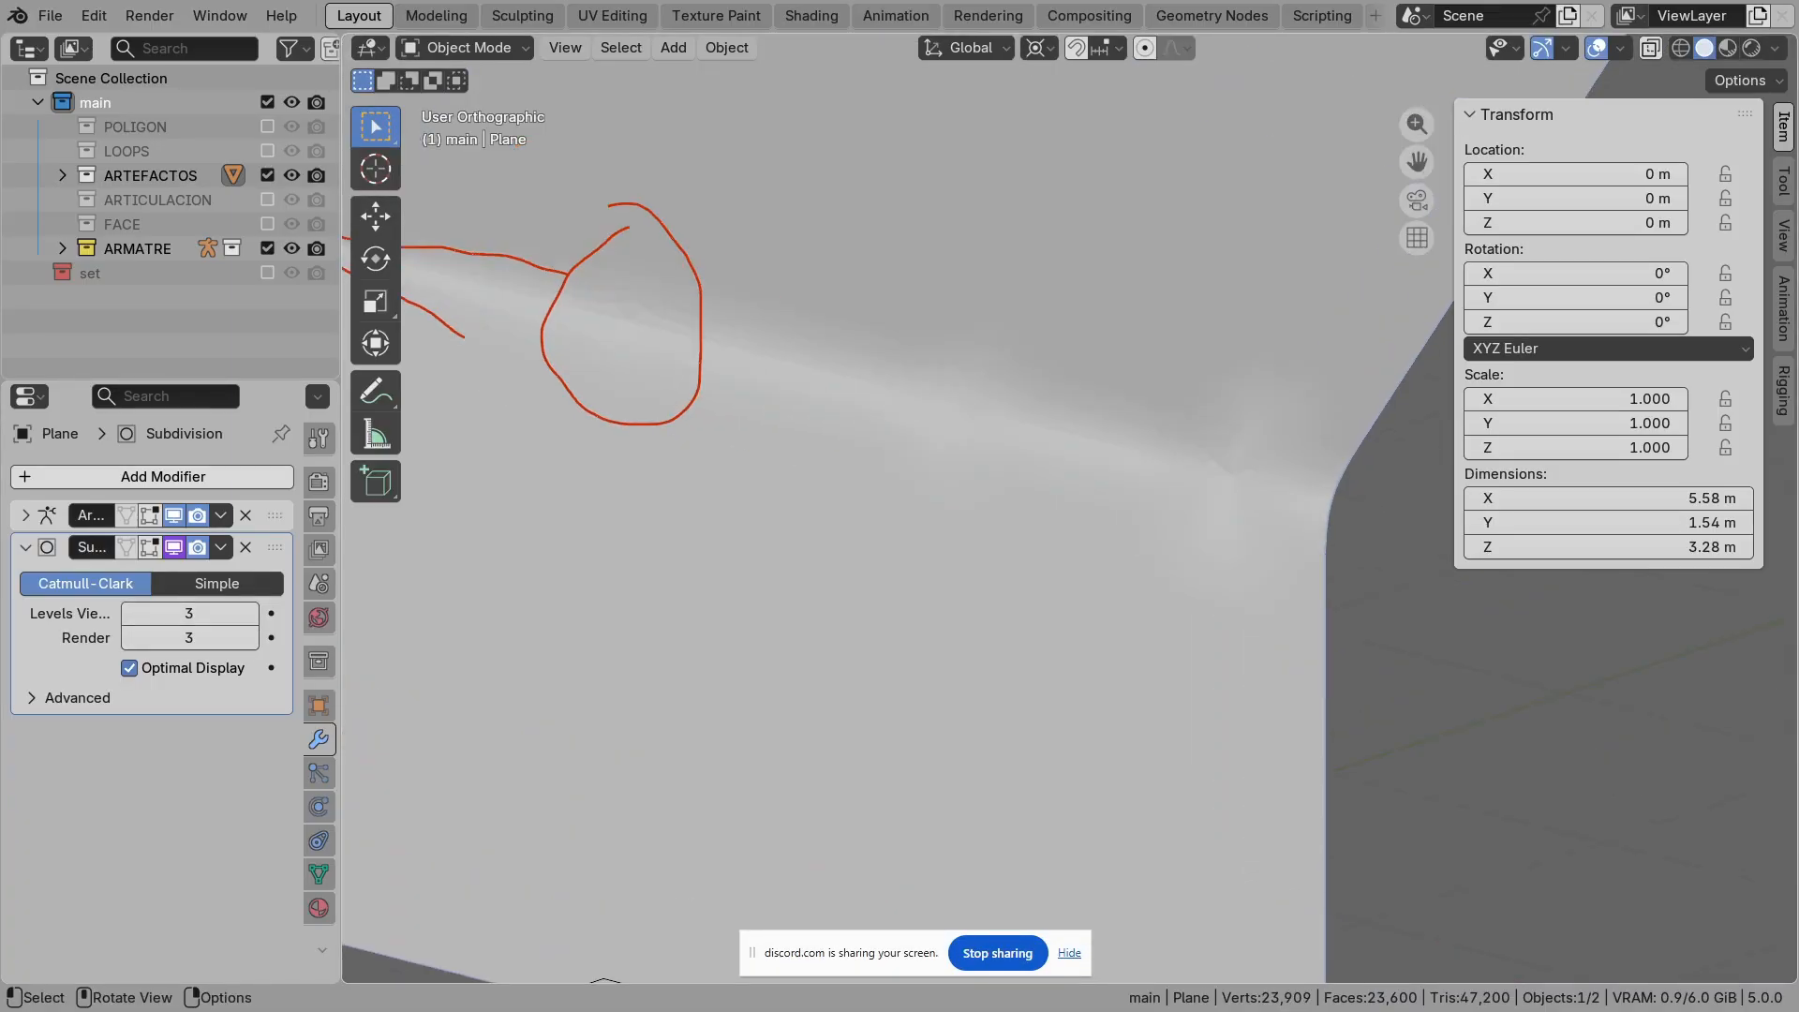
{"action": "mouse_move", "coordinate": [931, 284]}
{"action": "left_mouse_down"}
{"action": "mouse_move", "coordinate": [916, 493]}
{"action": "mouse_move", "coordinate": [1074, 385]}
{"action": "mouse_move", "coordinate": [892, 298]}
{"action": "left_mouse_up"}
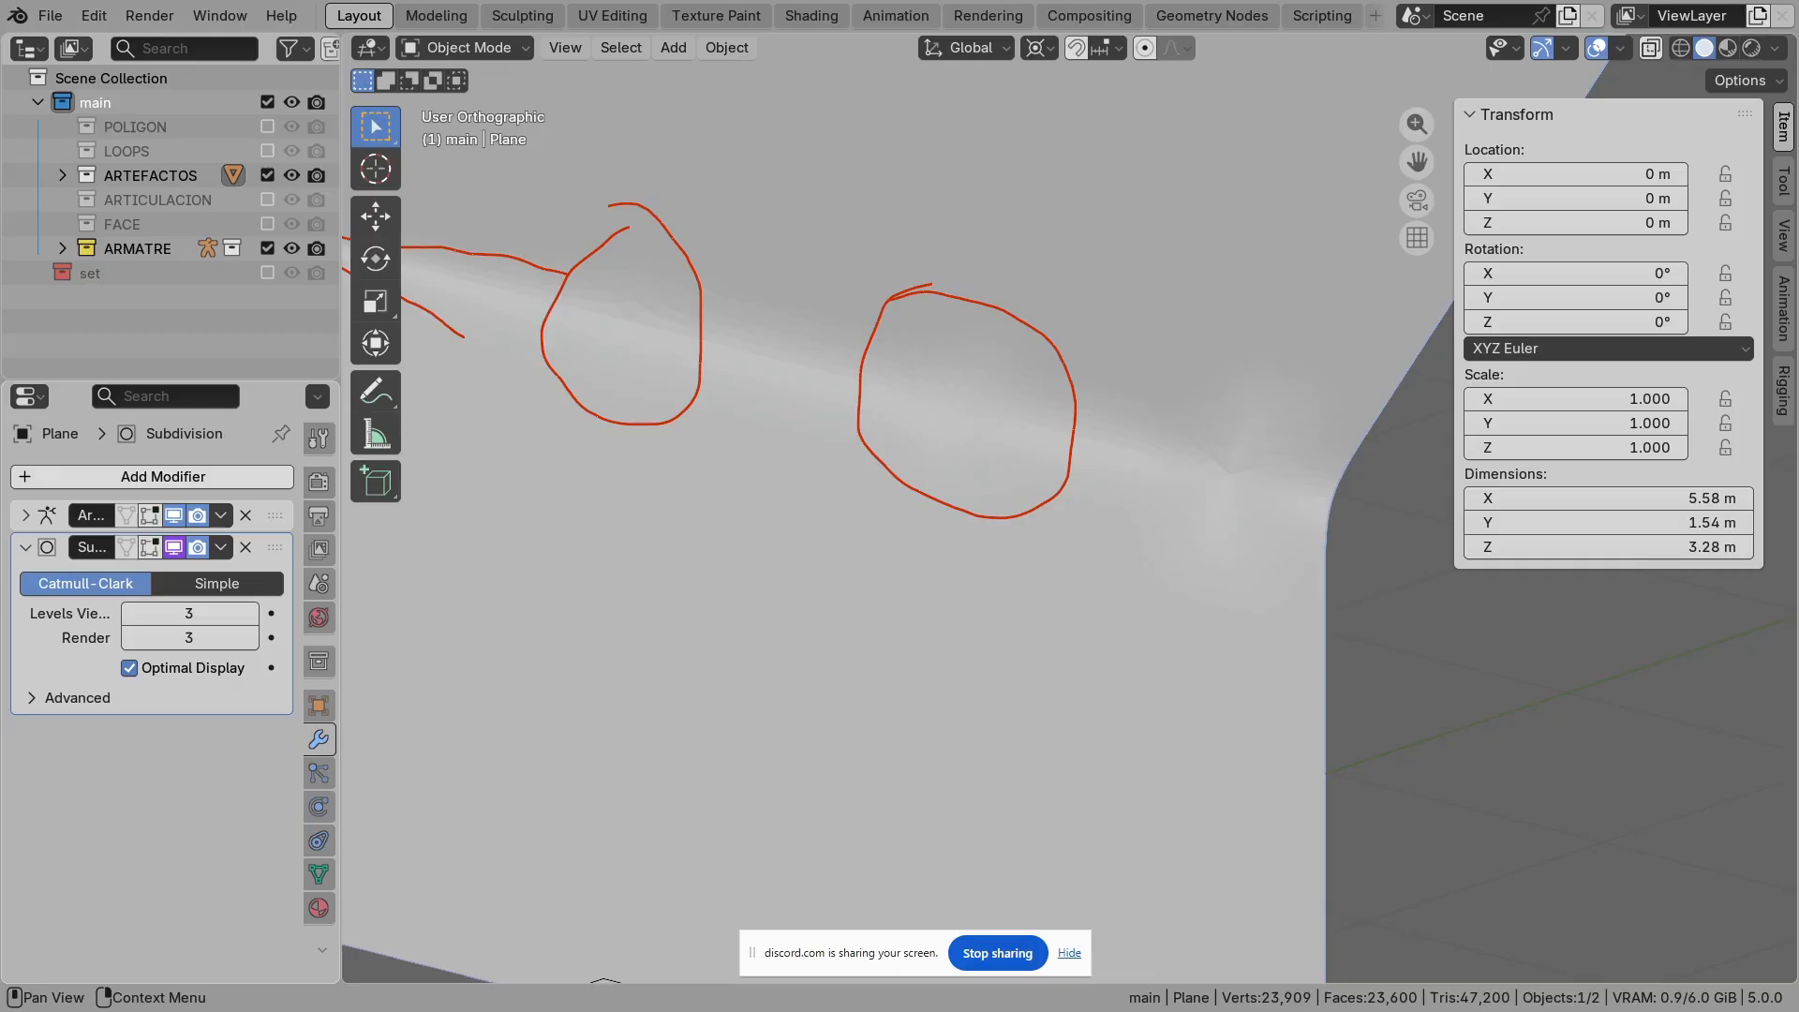
Step: Compare the circled diamond on the fold between the Edit Mode mesh and the smoothed Object Mode surface
{"action": "key", "text": "Tab"}
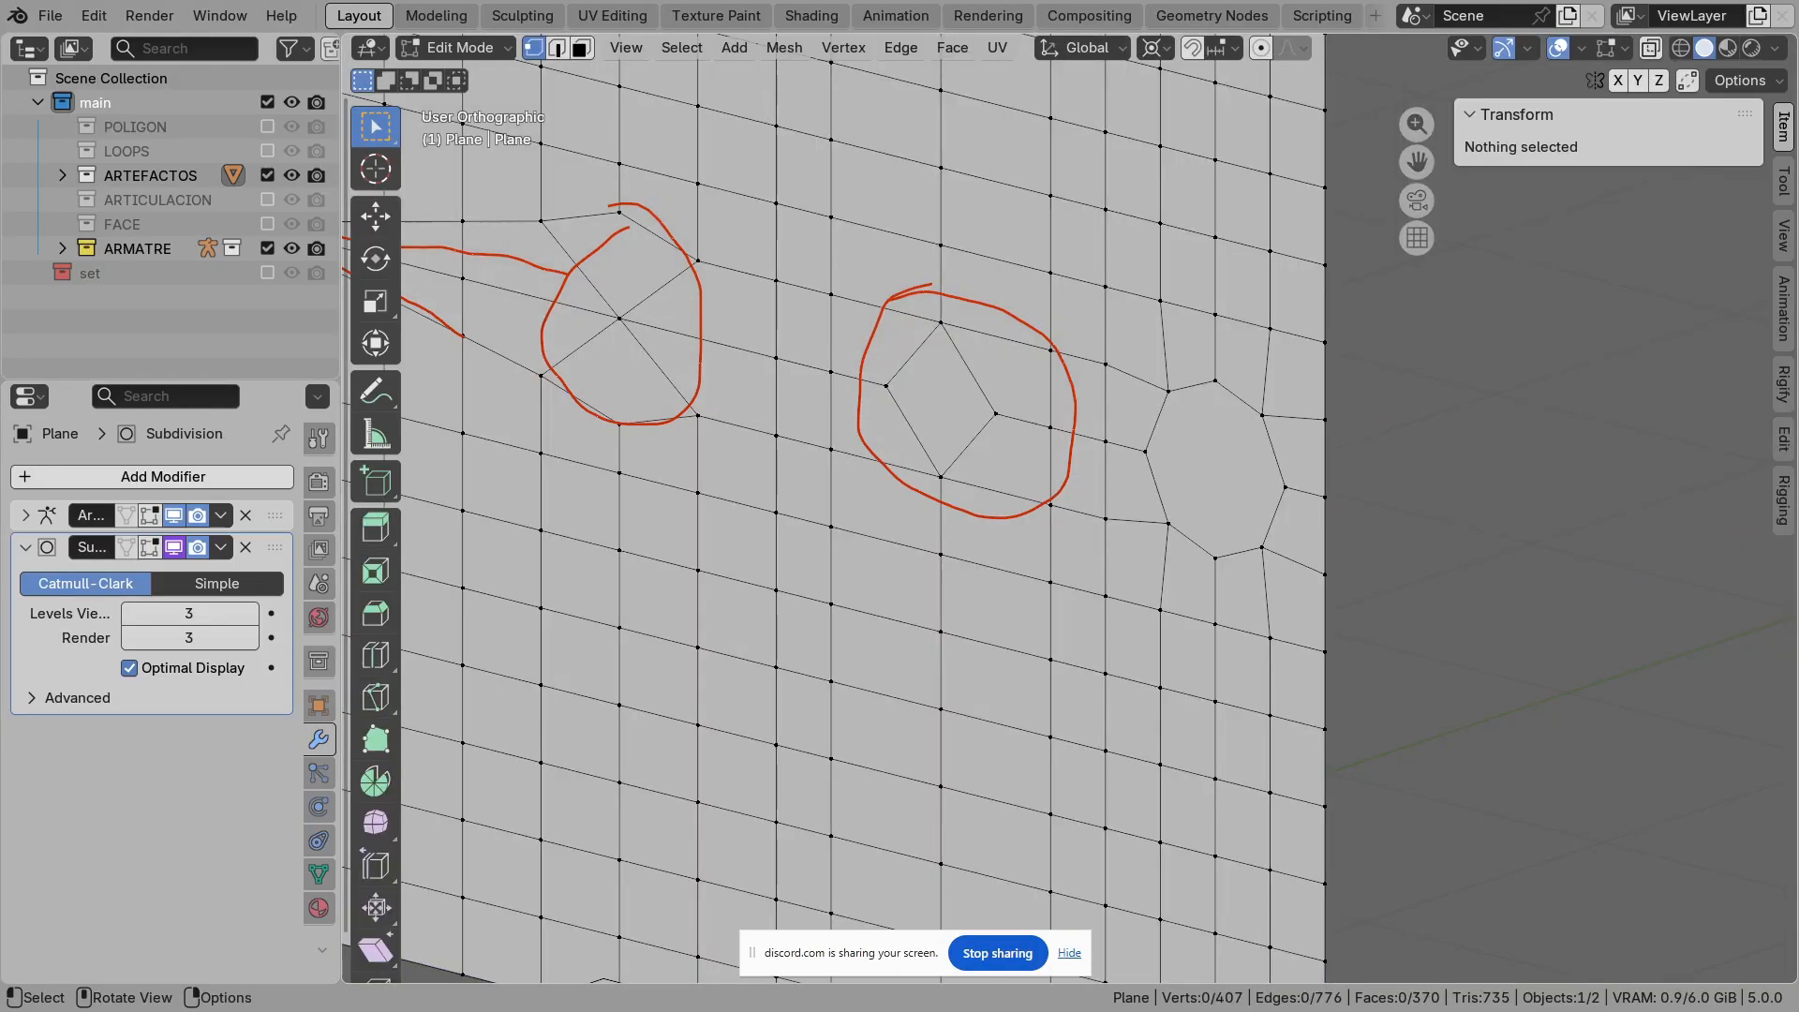
{"action": "scroll", "coordinate": [1069, 510], "scroll_direction": "up", "scroll_amount": 4}
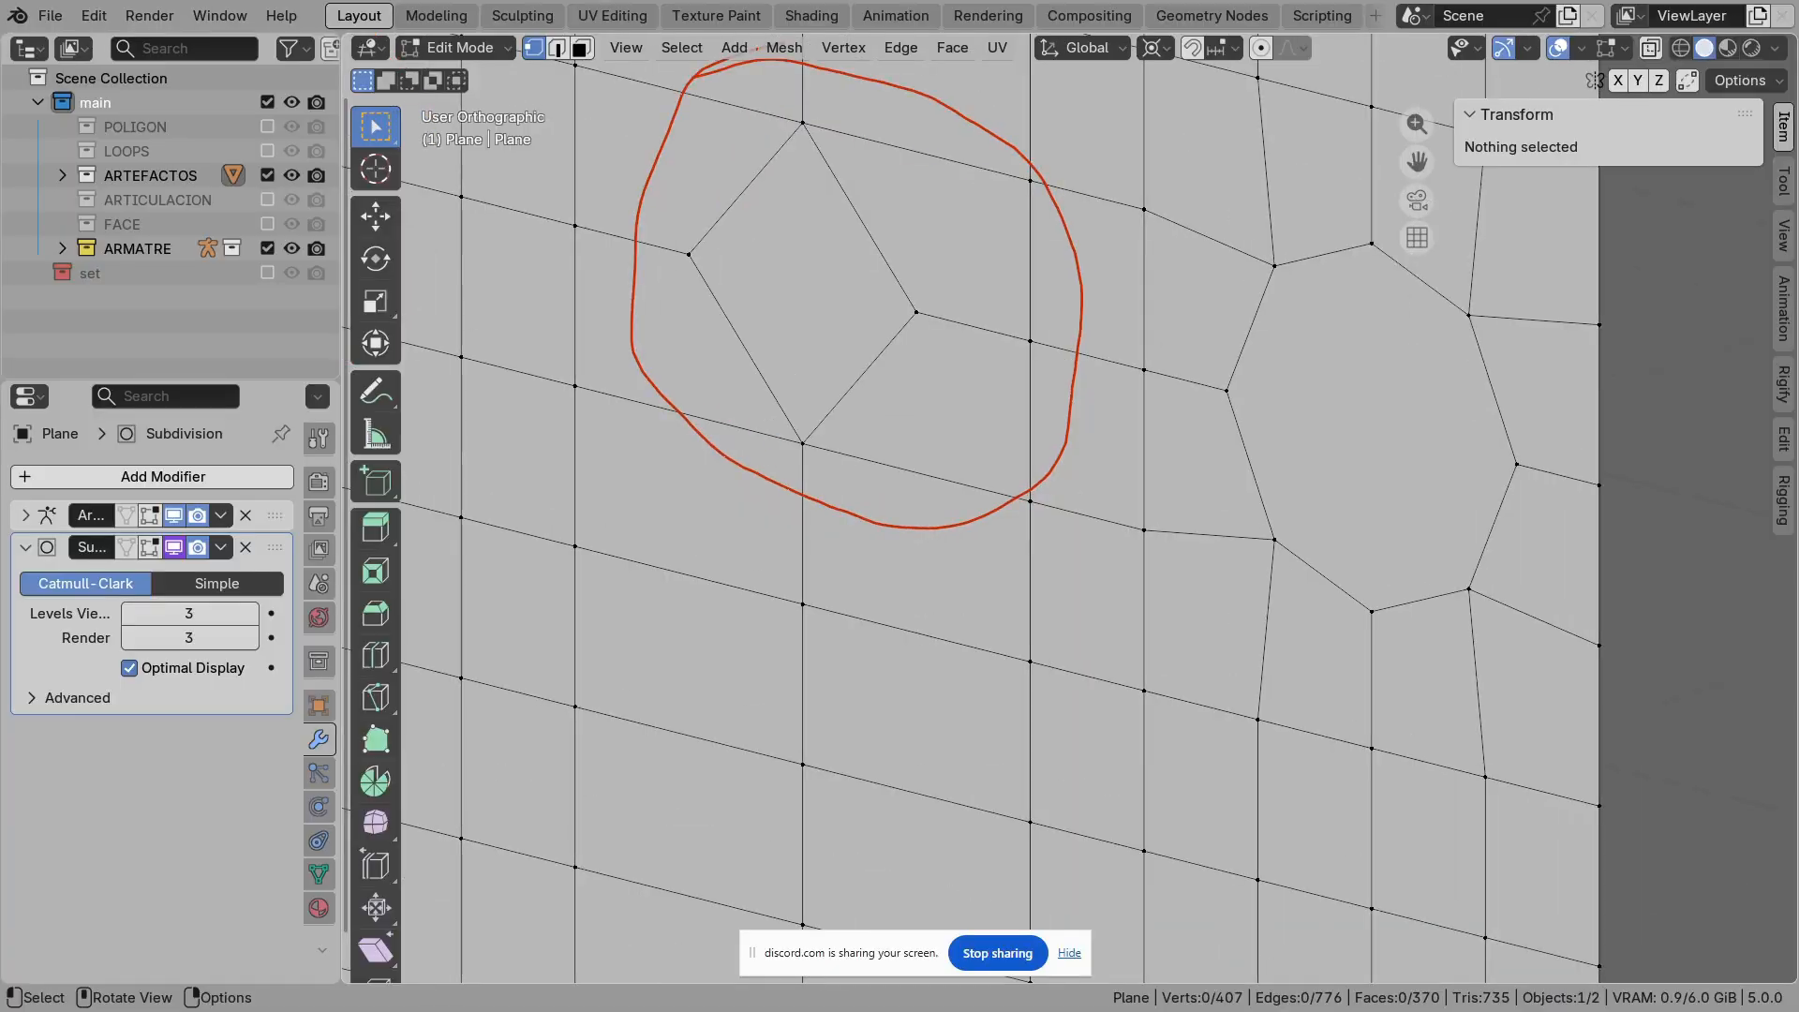
{"action": "key", "text": "Tab"}
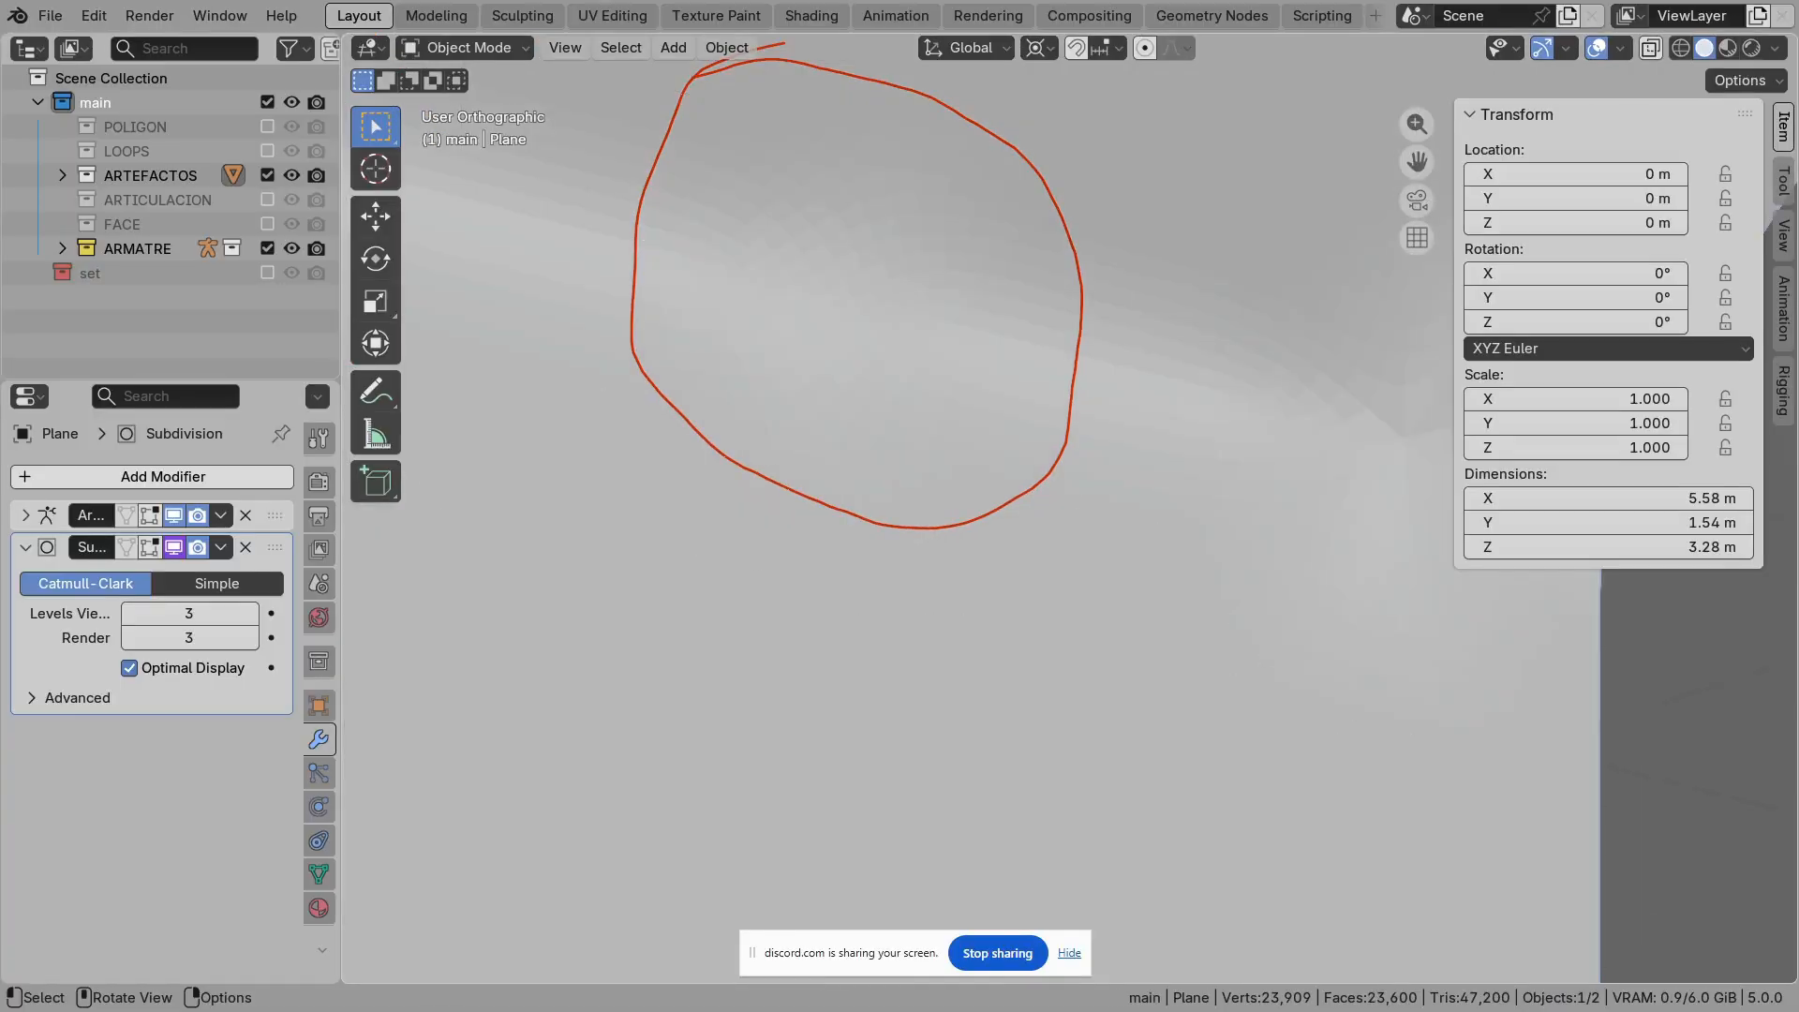
{"action": "scroll", "coordinate": [1069, 510], "scroll_direction": "down", "scroll_amount": 4}
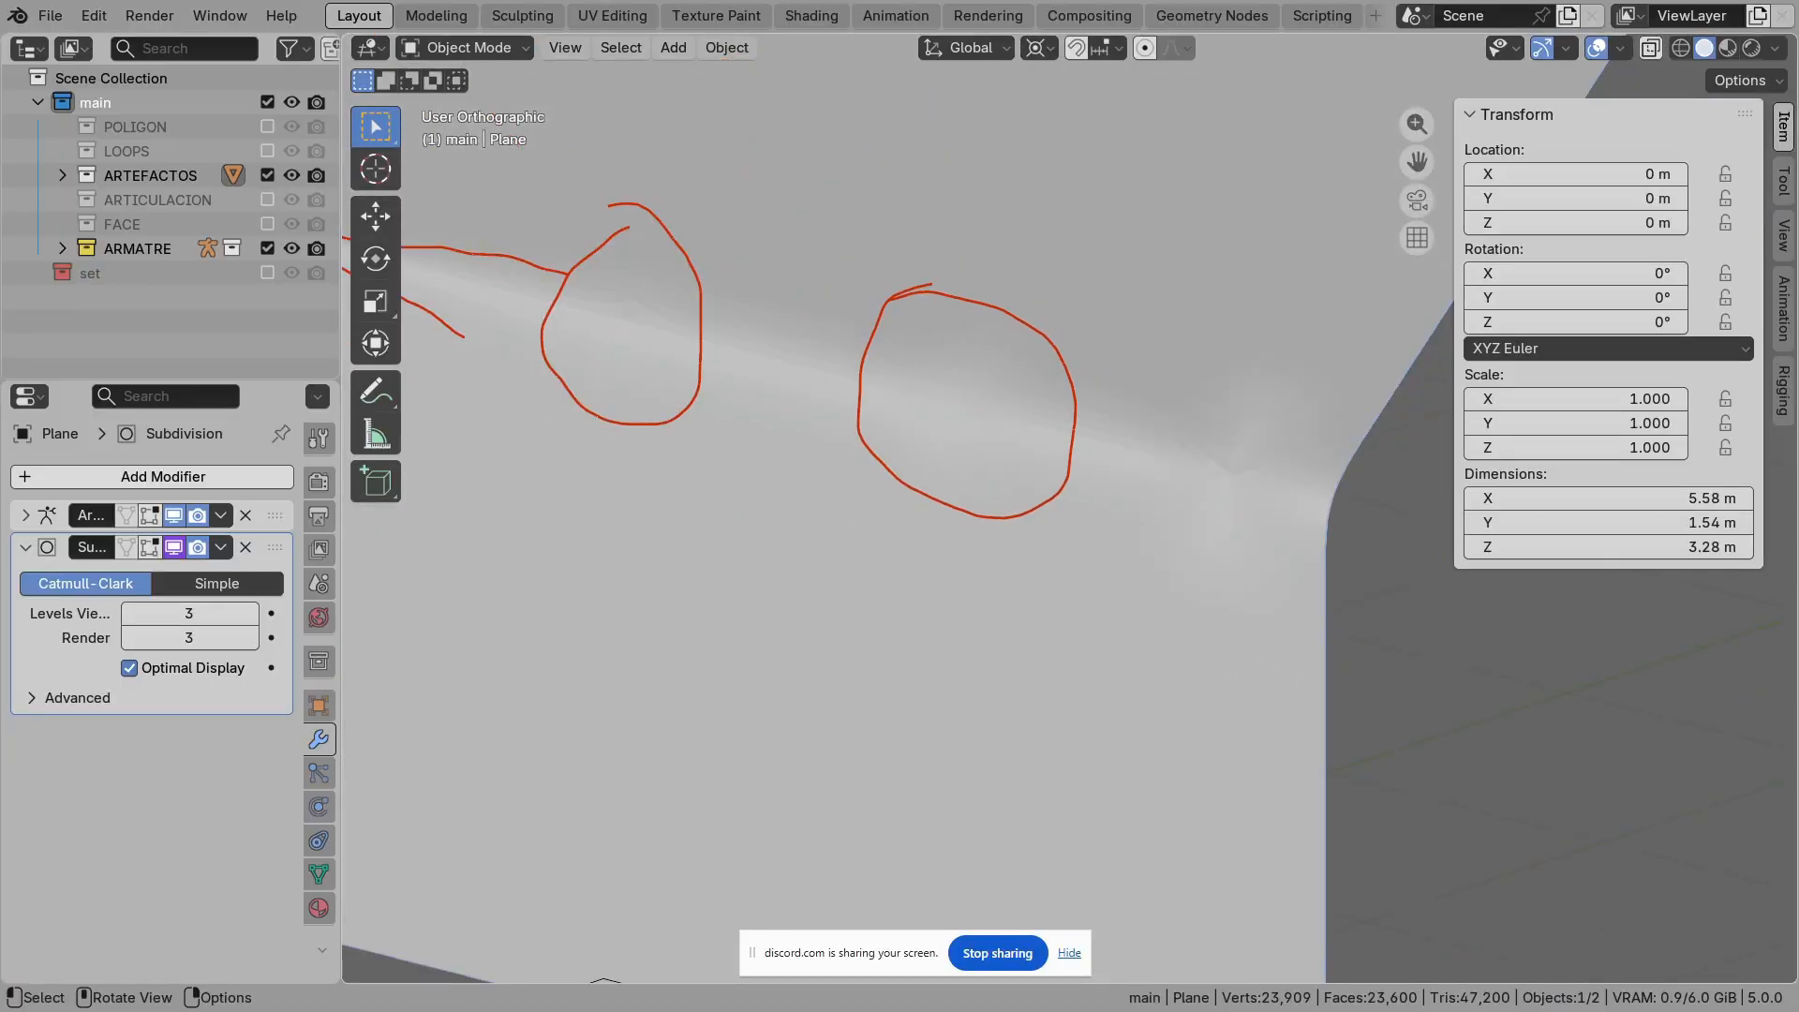
{"action": "scroll", "coordinate": [1070, 510], "scroll_direction": "down", "scroll_amount": 2}
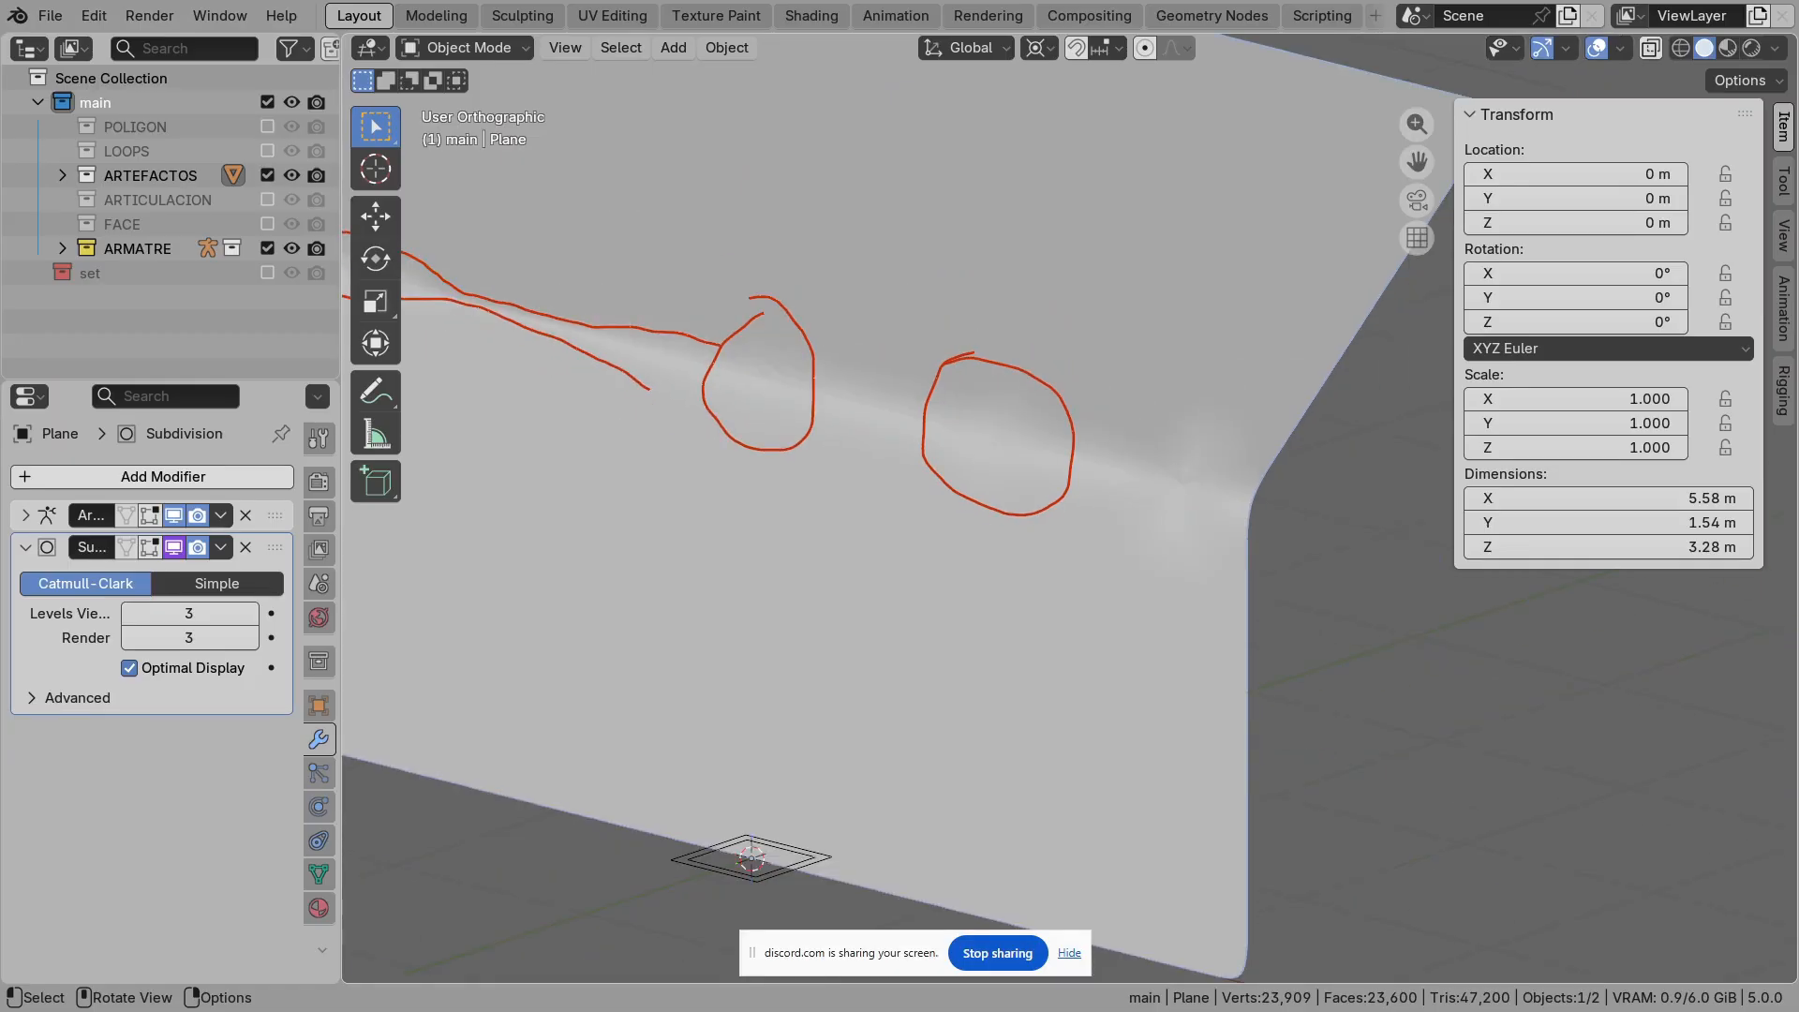
Step: Set the plane's Subdivision modifier to 1 viewport level
{"action": "left_click", "coordinate": [780, 860]}
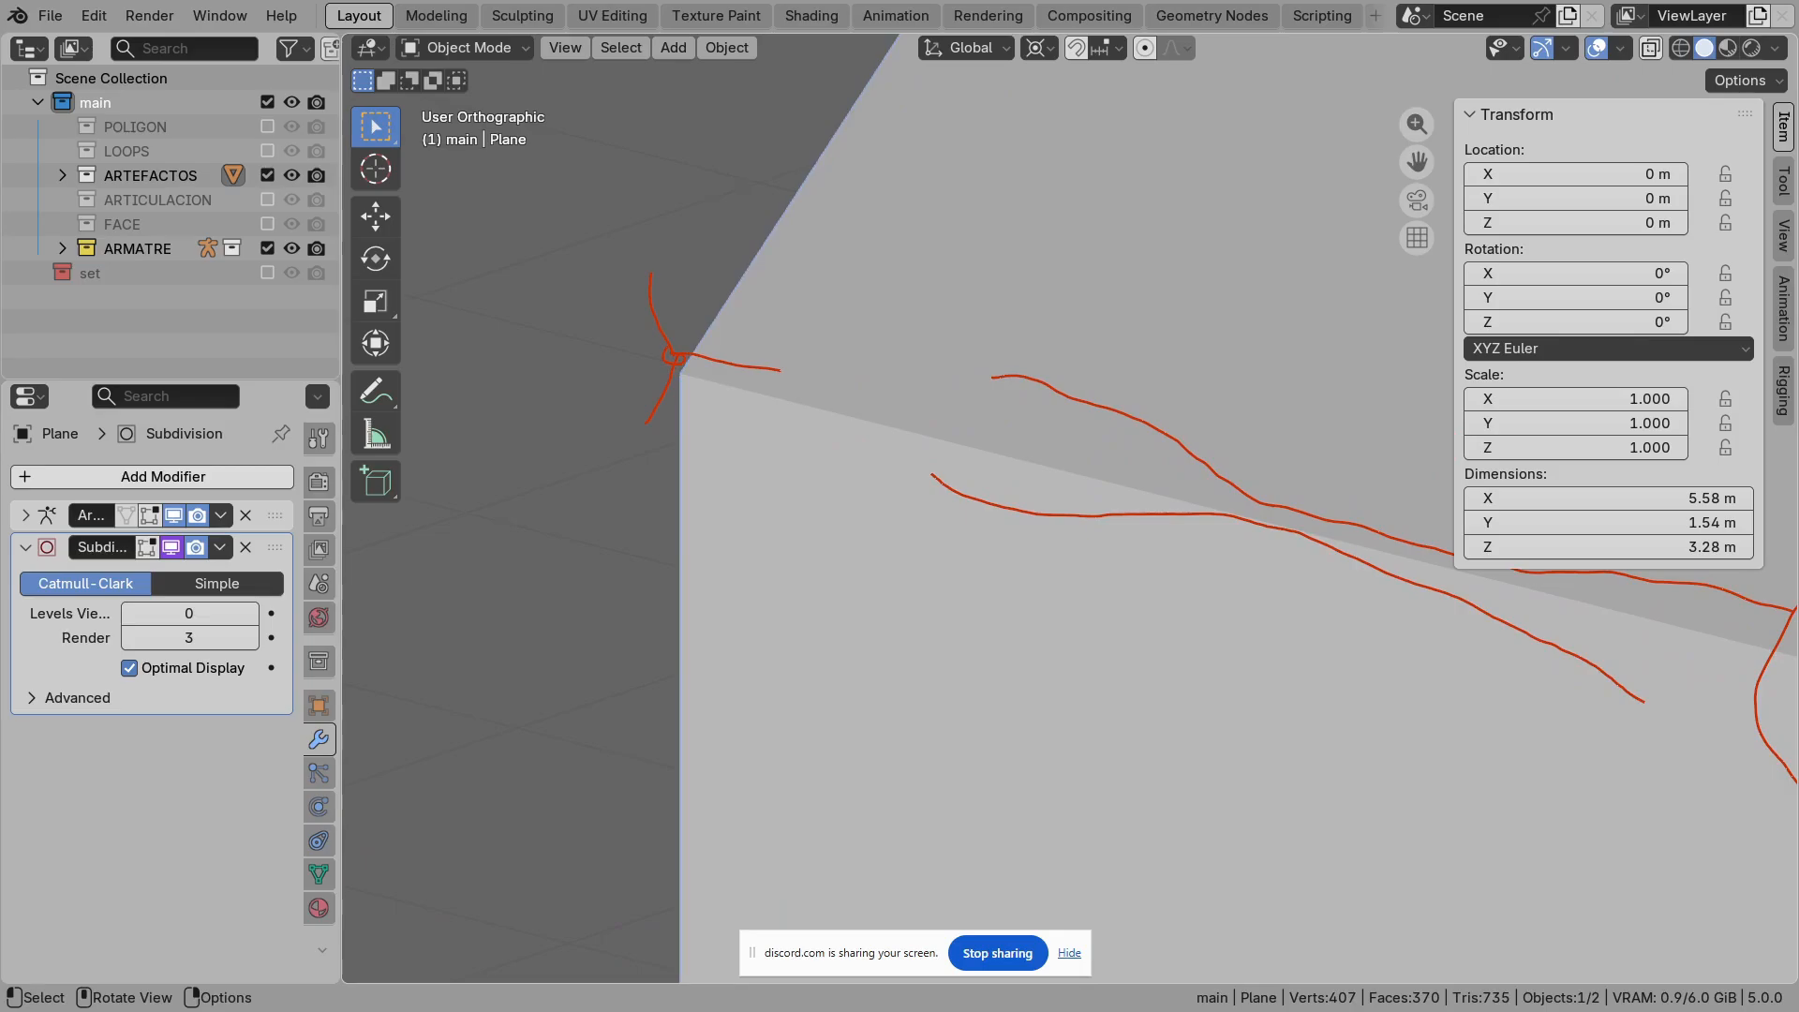
{"action": "left_click", "coordinate": [249, 613]}
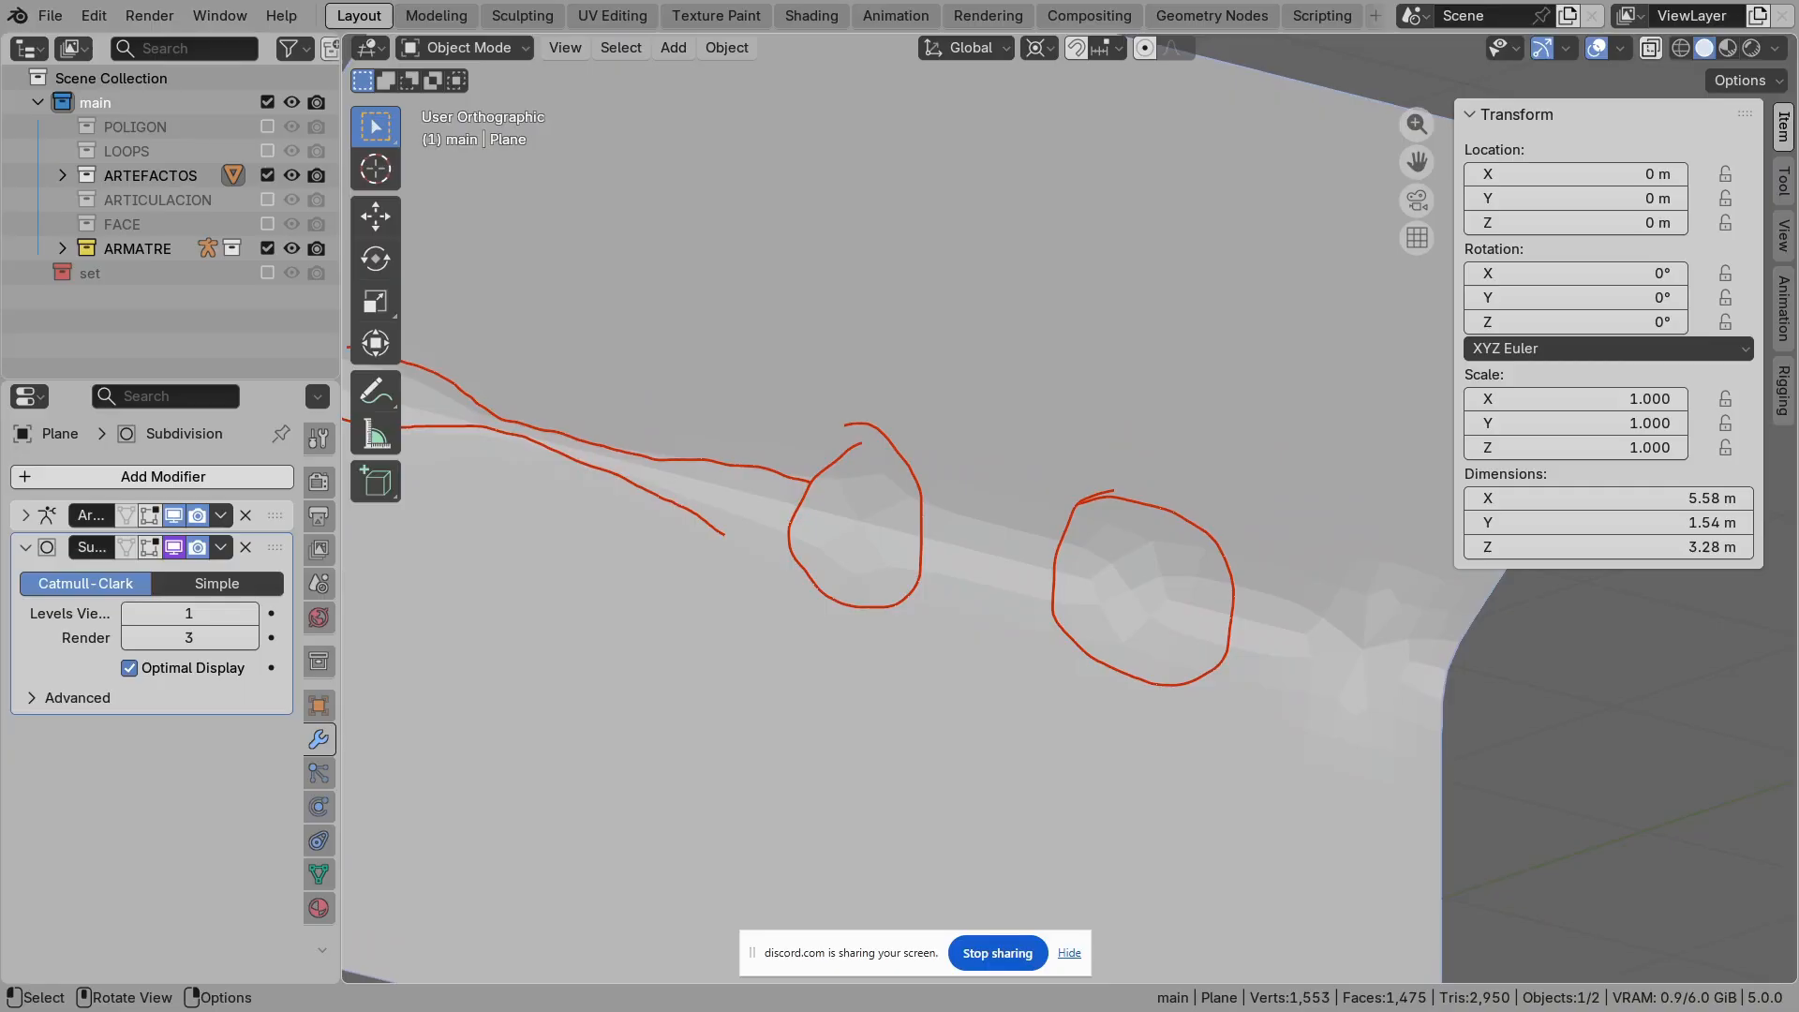
Step: Compare the circled diamond's faceted shading in Object Mode with its base topology in Edit Mode
{"action": "middle_click_drag", "start_coordinate": [1143, 591], "coordinate": [901, 503], "text": "shift"}
{"action": "scroll", "coordinate": [902, 503], "scroll_direction": "up", "scroll_amount": 3}
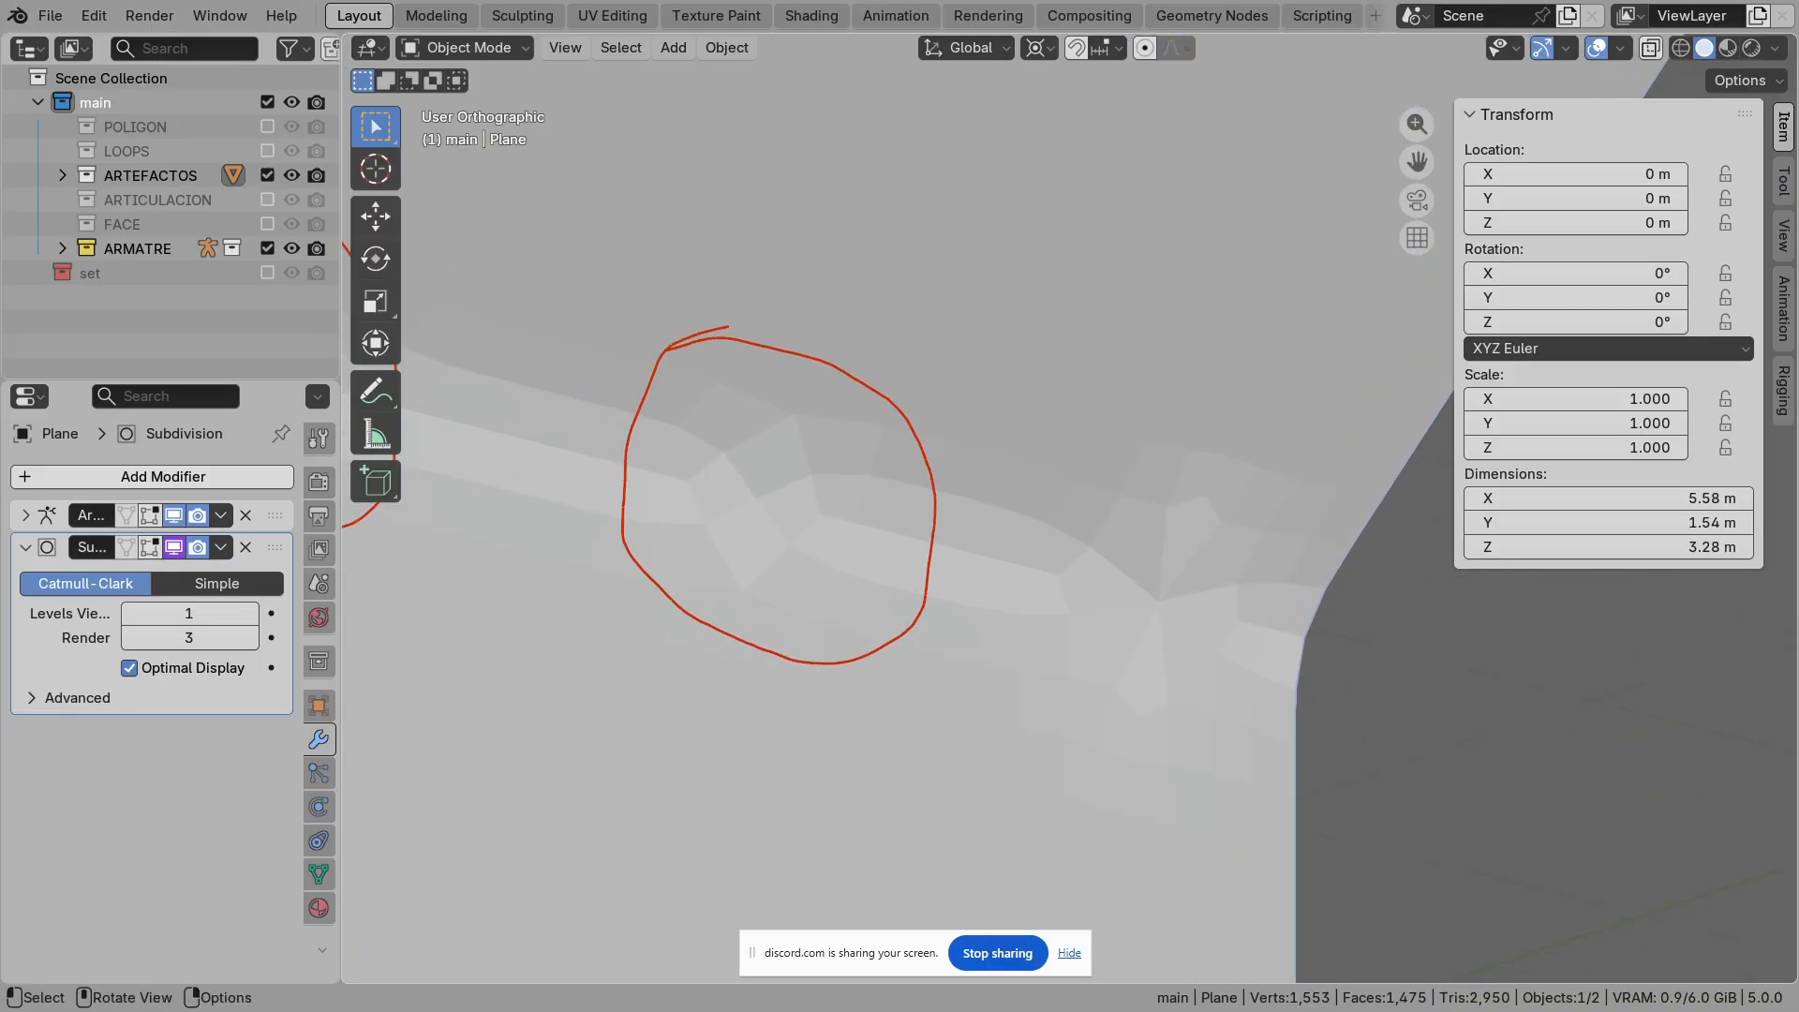
{"action": "key", "text": "Tab"}
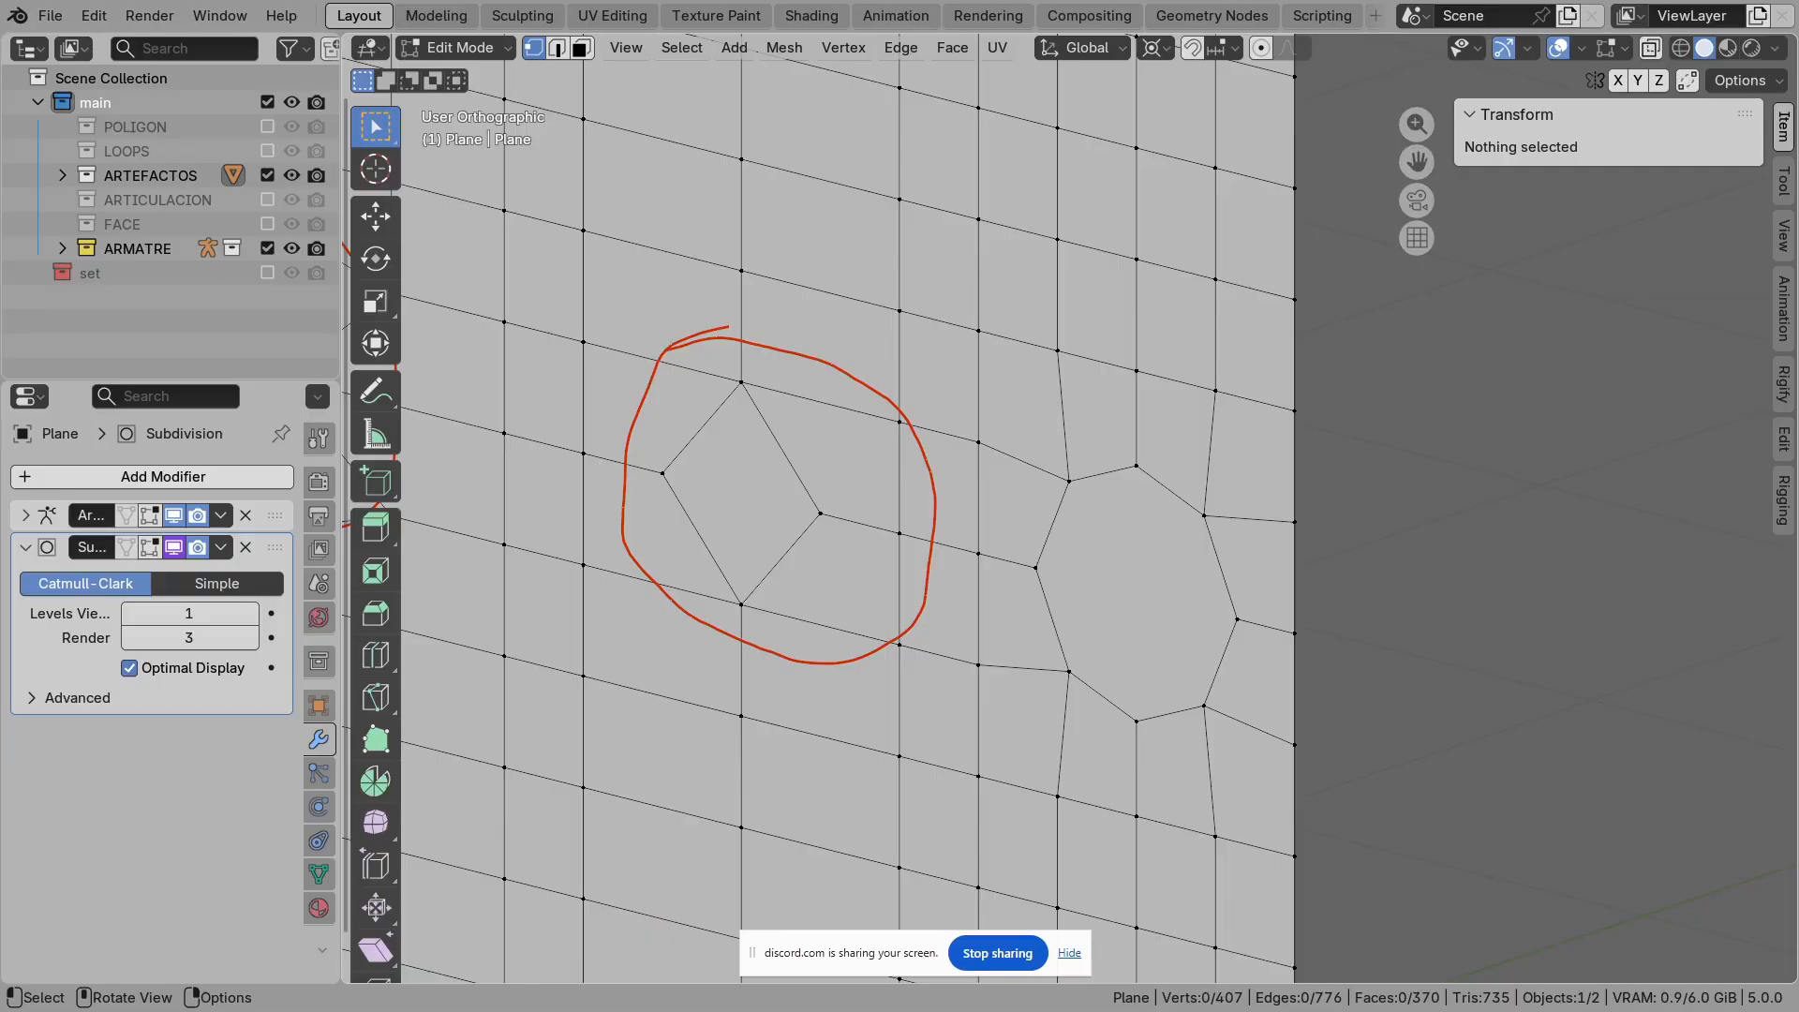
{"action": "key", "text": "Tab"}
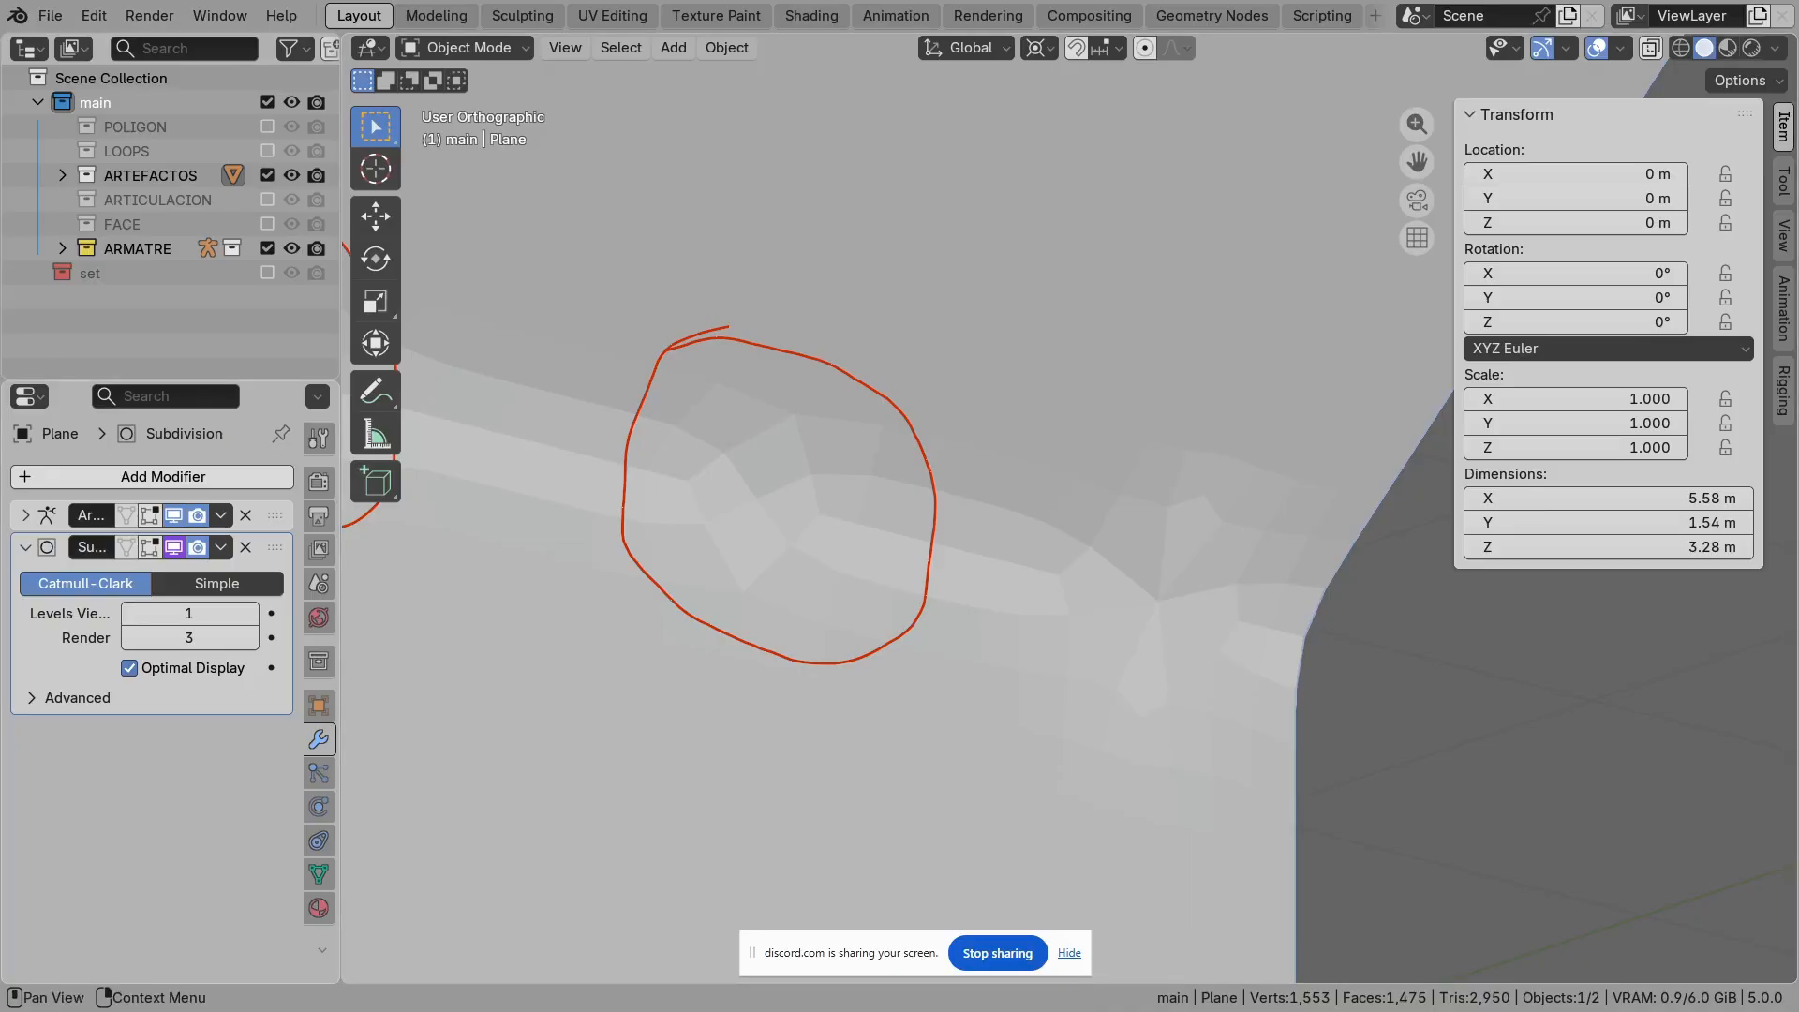
{"action": "middle_click_drag", "start_coordinate": [844, 506], "coordinate": [904, 516], "text": "shift"}
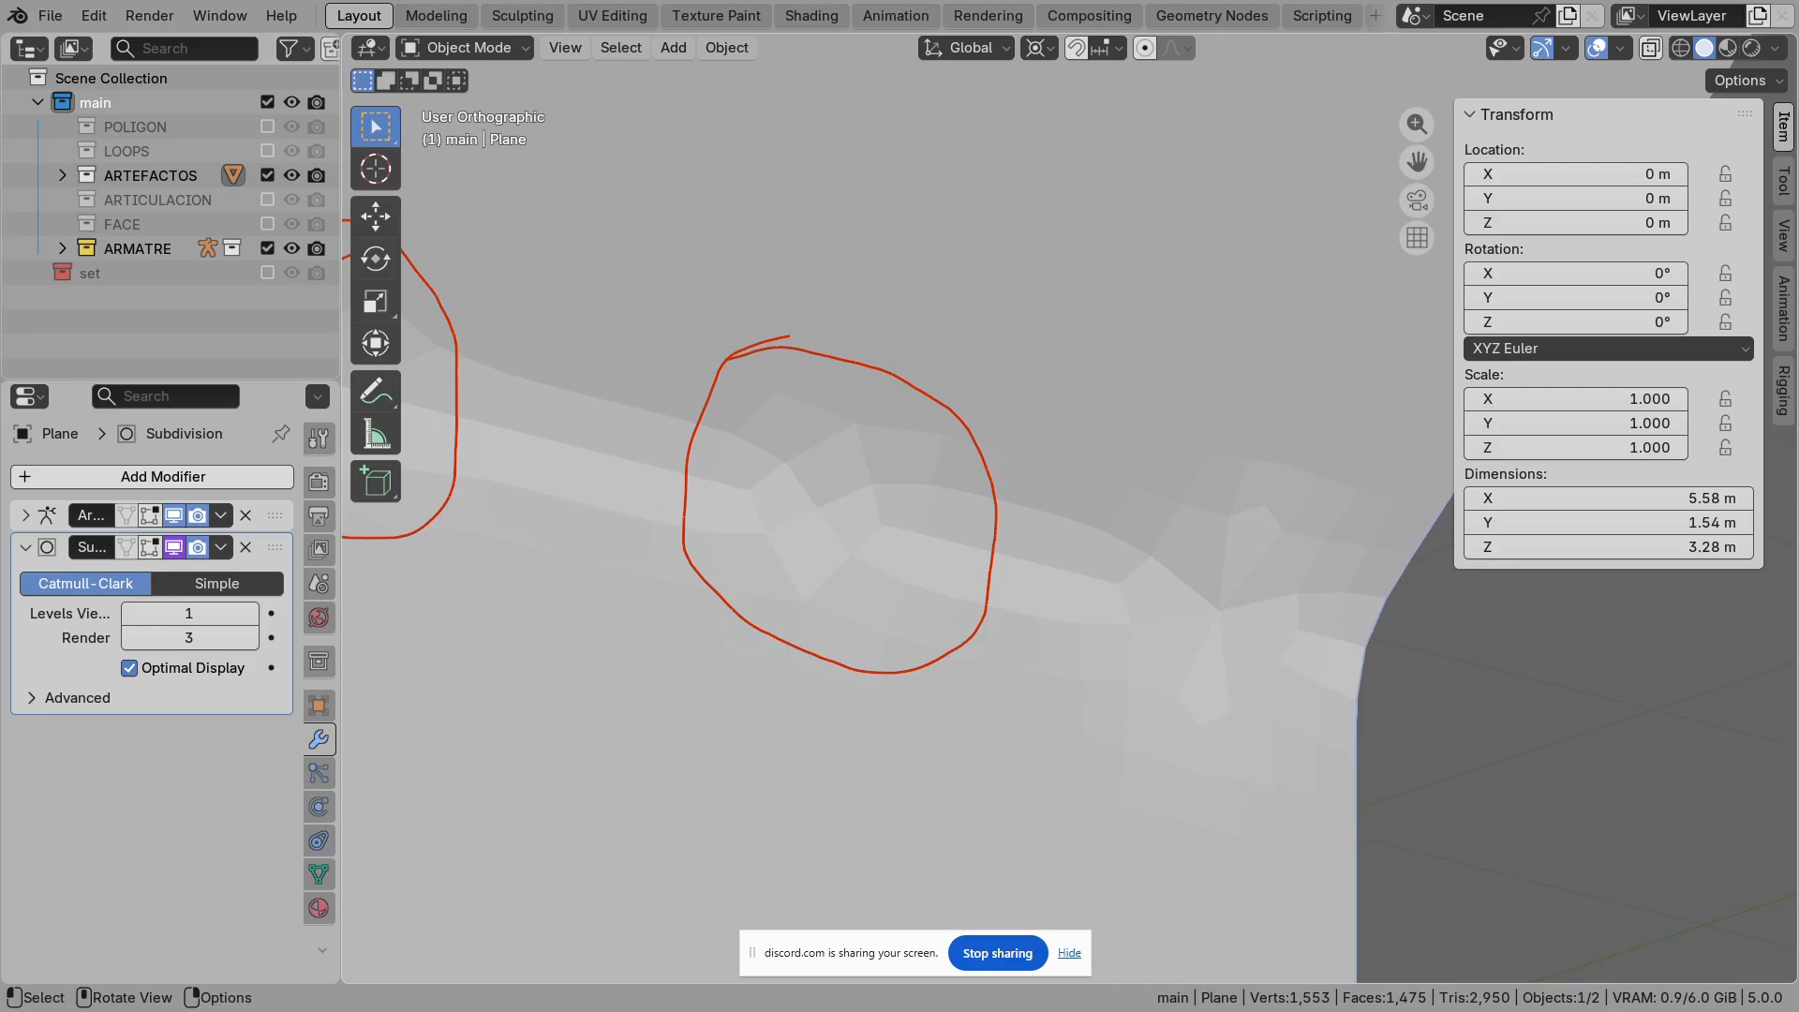
Step: Enable Wireframe in the plane's viewport display while framing the marked corner at the opposite end of the fold
{"action": "middle_click_drag", "start_coordinate": [450, 365], "coordinate": [1597, 600], "text": "shift"}
{"action": "middle_click_drag", "start_coordinate": [609, 412], "coordinate": [986, 506], "text": "shift"}
{"action": "scroll", "coordinate": [986, 506], "scroll_direction": "up", "scroll_amount": 1}
{"action": "scroll", "coordinate": [1069, 509], "scroll_direction": "up", "scroll_amount": 1}
{"action": "key", "text": "shift"}
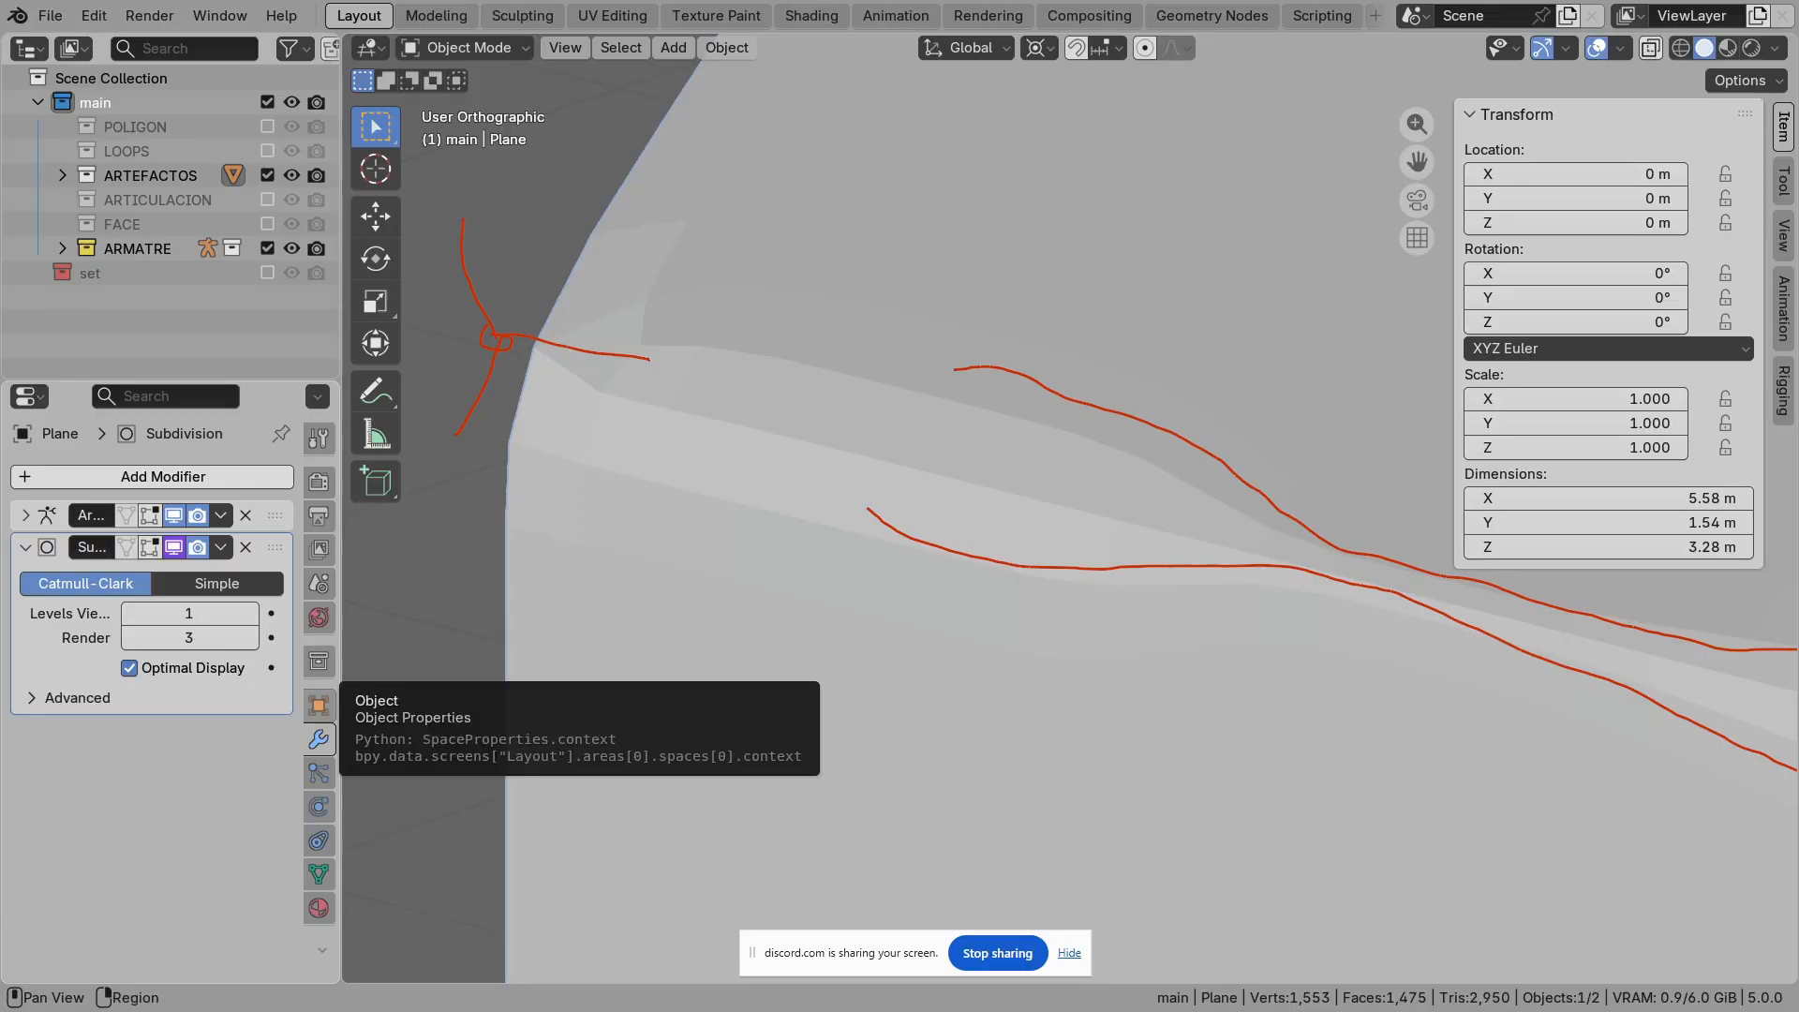
{"action": "left_click", "coordinate": [319, 705]}
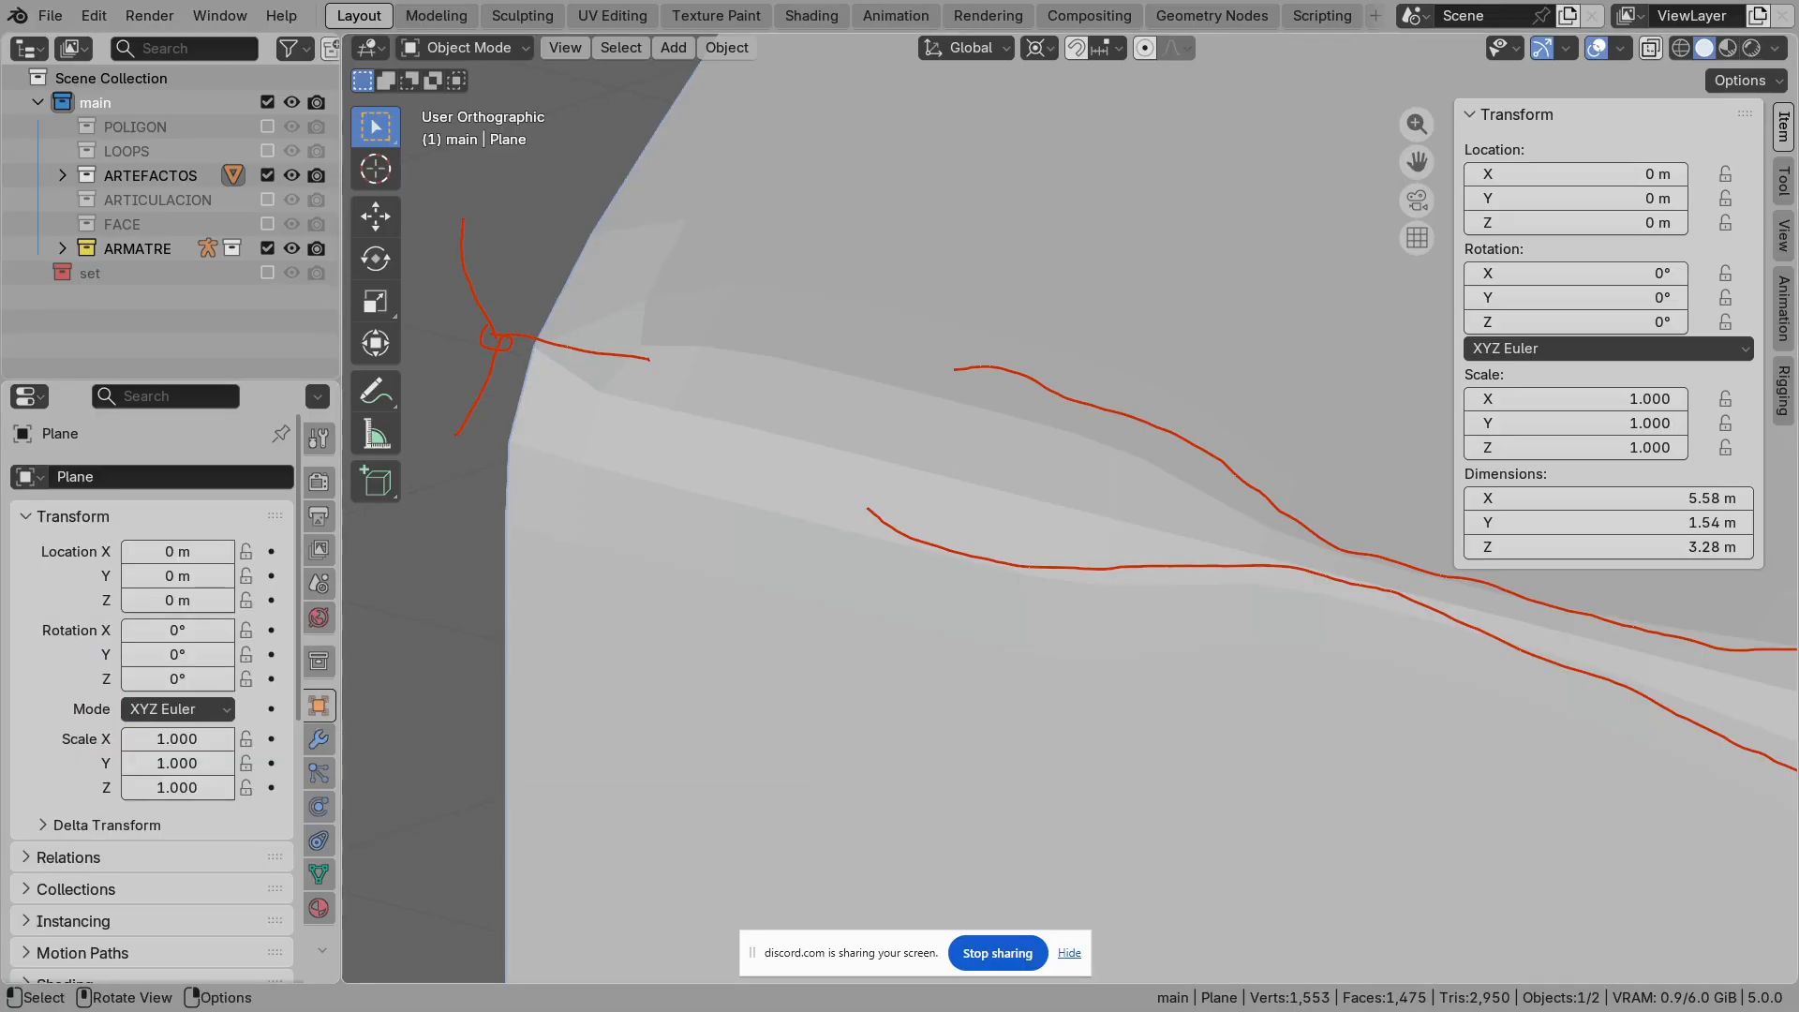
{"action": "scroll", "coordinate": [150, 693], "scroll_direction": "down", "scroll_amount": 8}
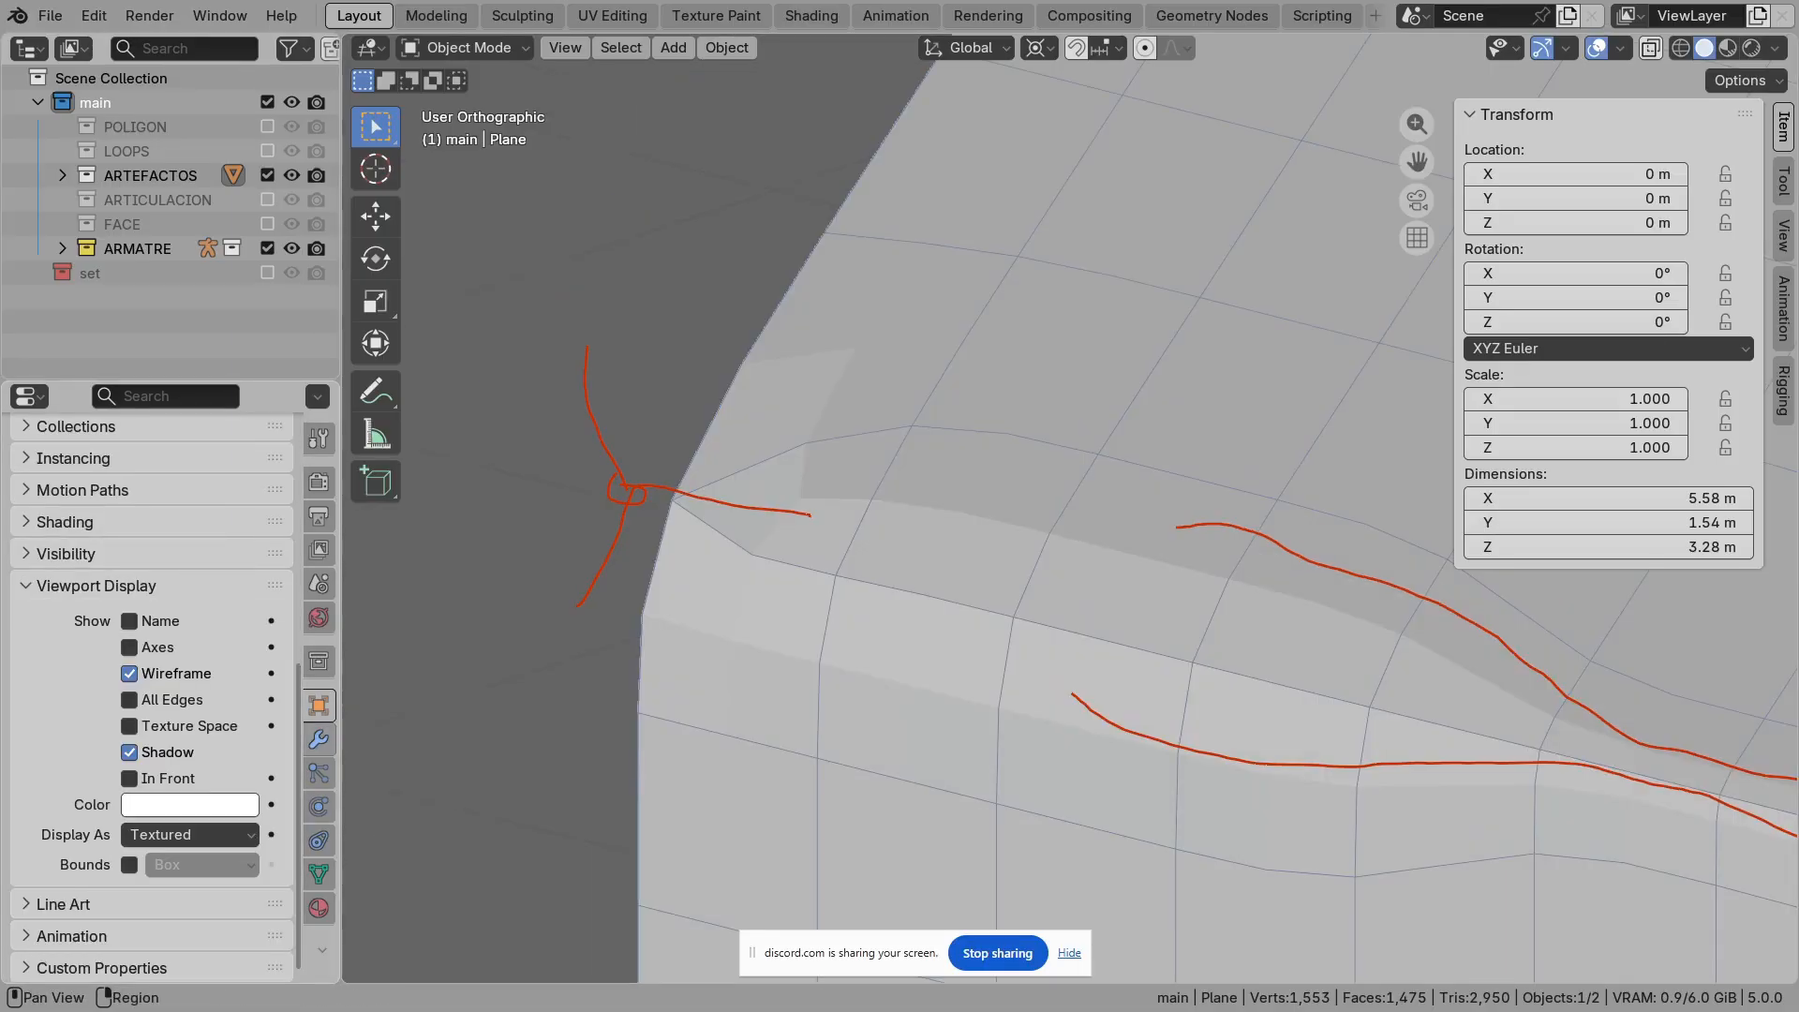
Step: Turn off Optimal Display in the Subdivision modifier and remove the existing annotations around the fold
{"action": "left_click", "coordinate": [319, 740]}
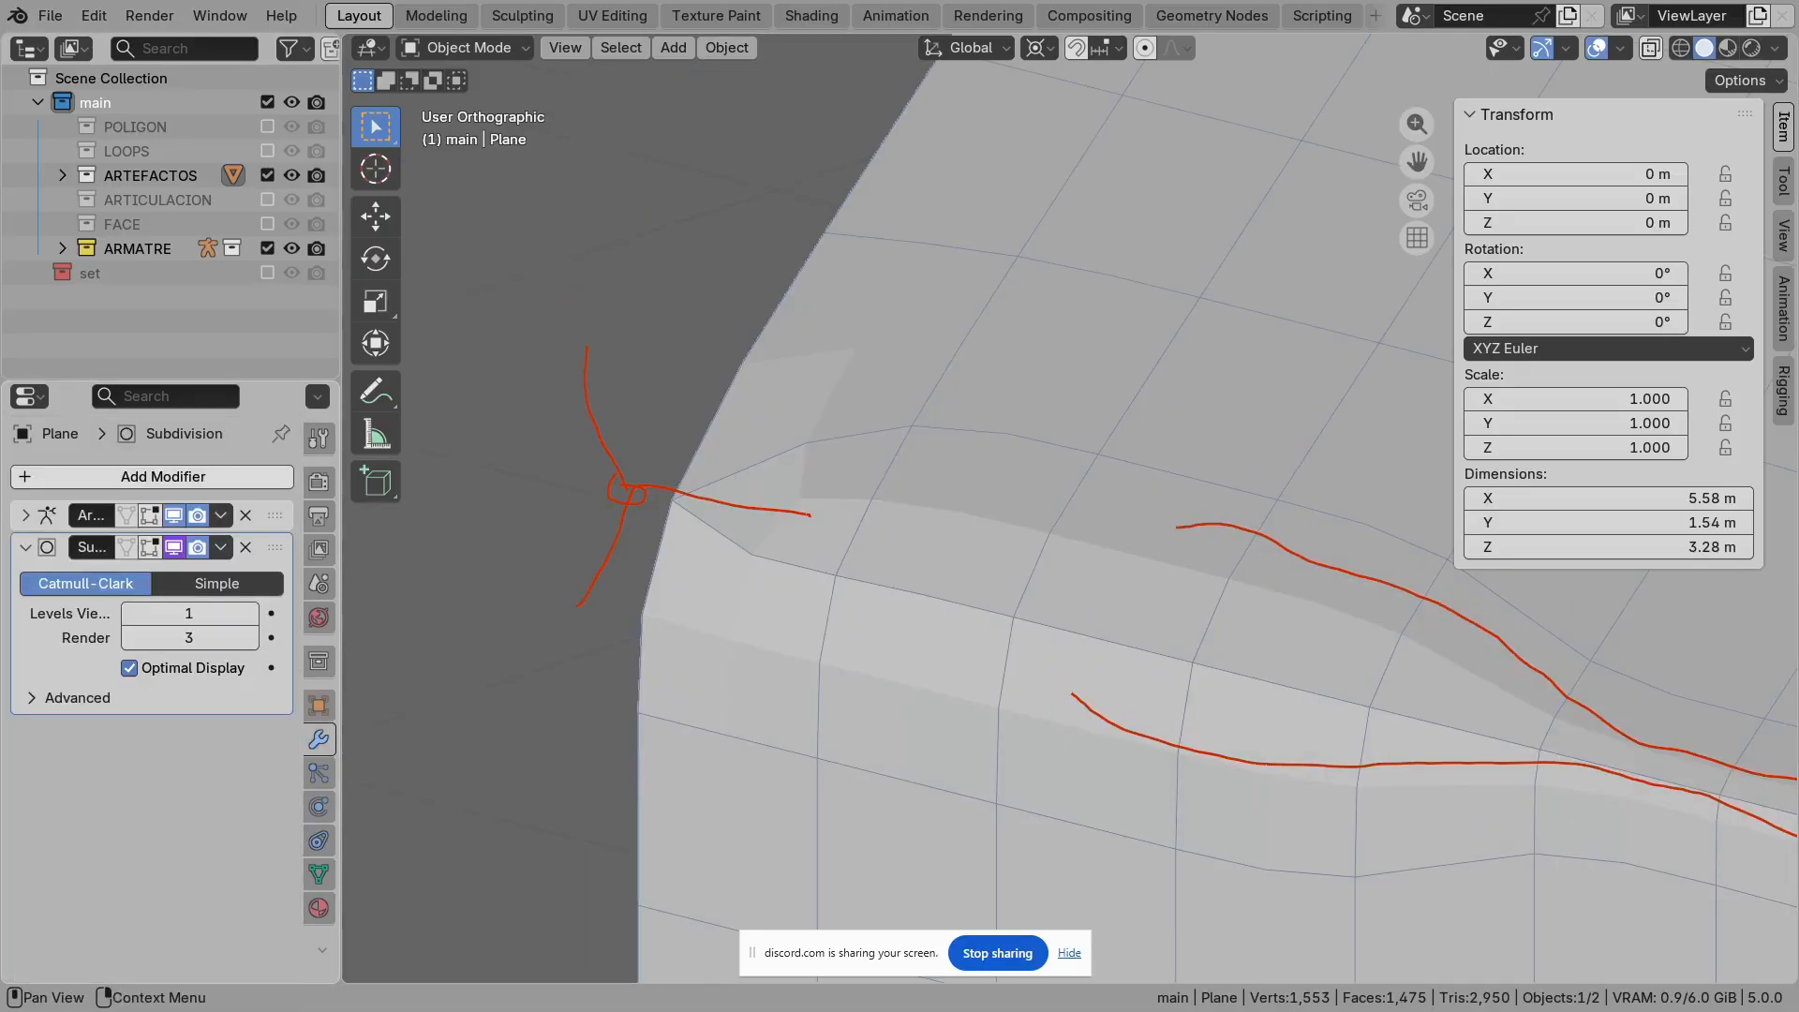
{"action": "left_click", "coordinate": [129, 669]}
{"action": "scroll", "coordinate": [1069, 506], "scroll_direction": "up", "scroll_amount": 1}
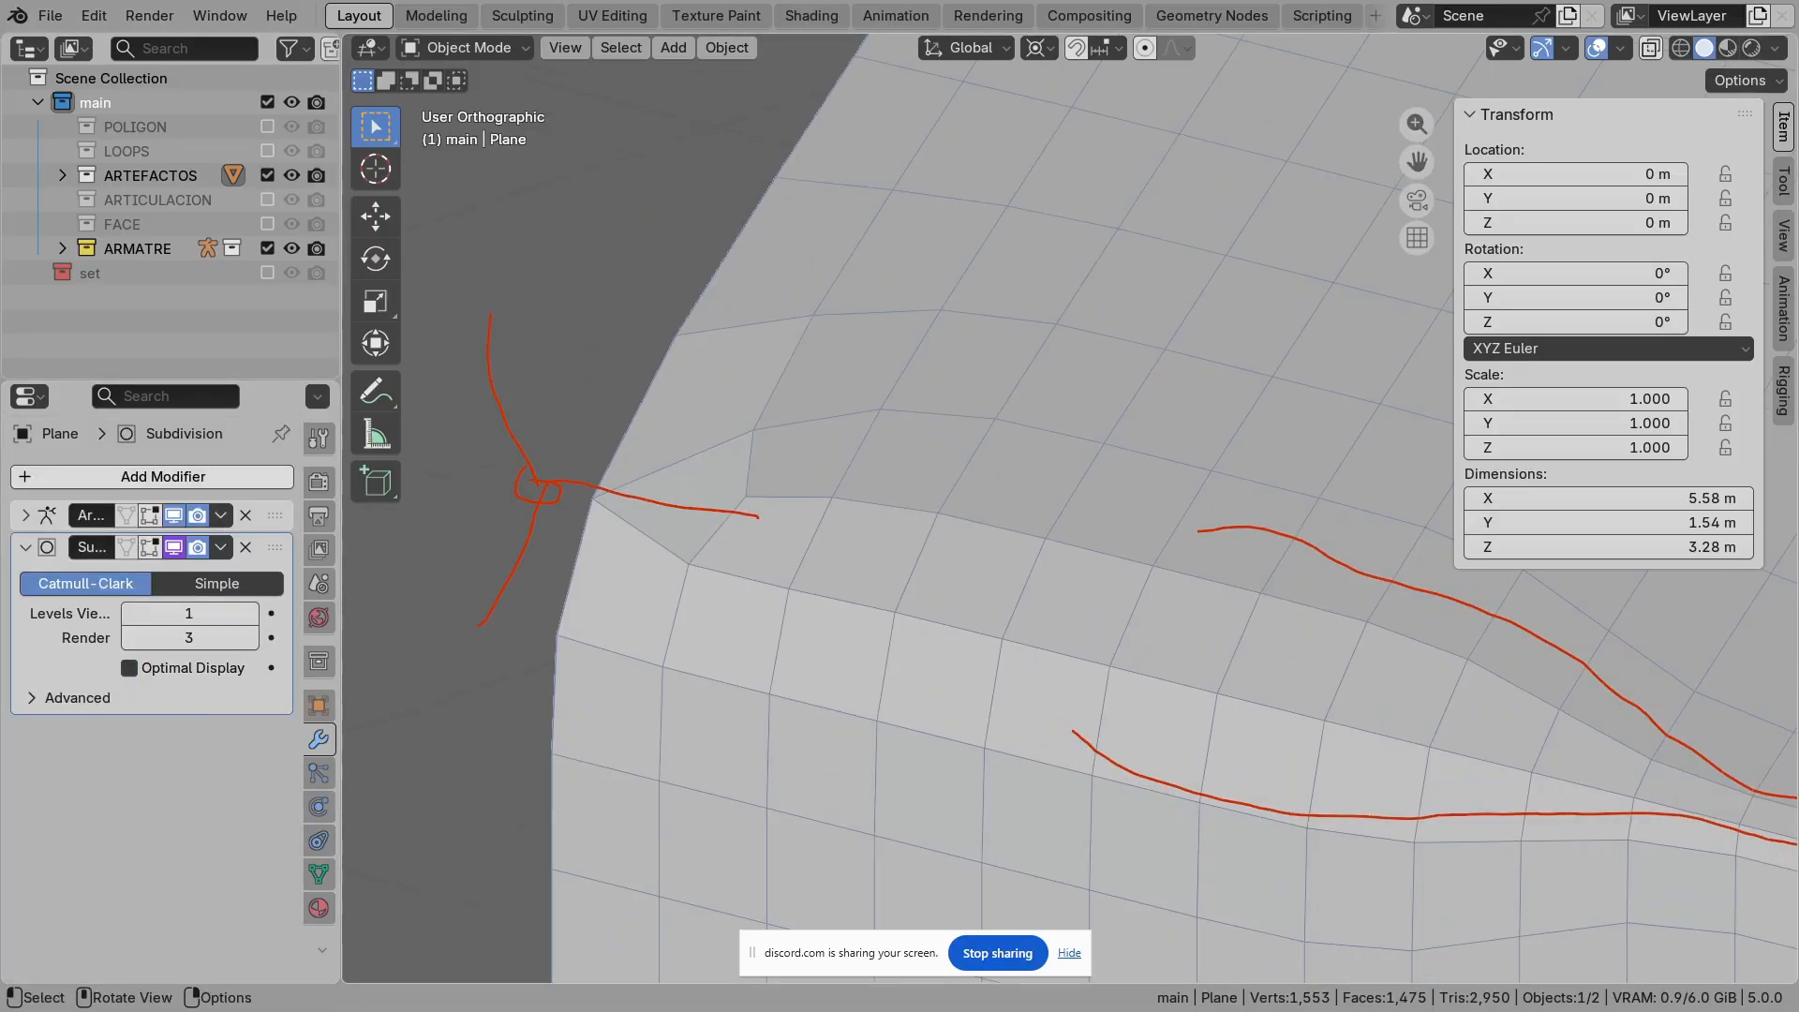
{"action": "middle_click_drag", "start_coordinate": [1069, 507], "coordinate": [1167, 560], "text": "shift"}
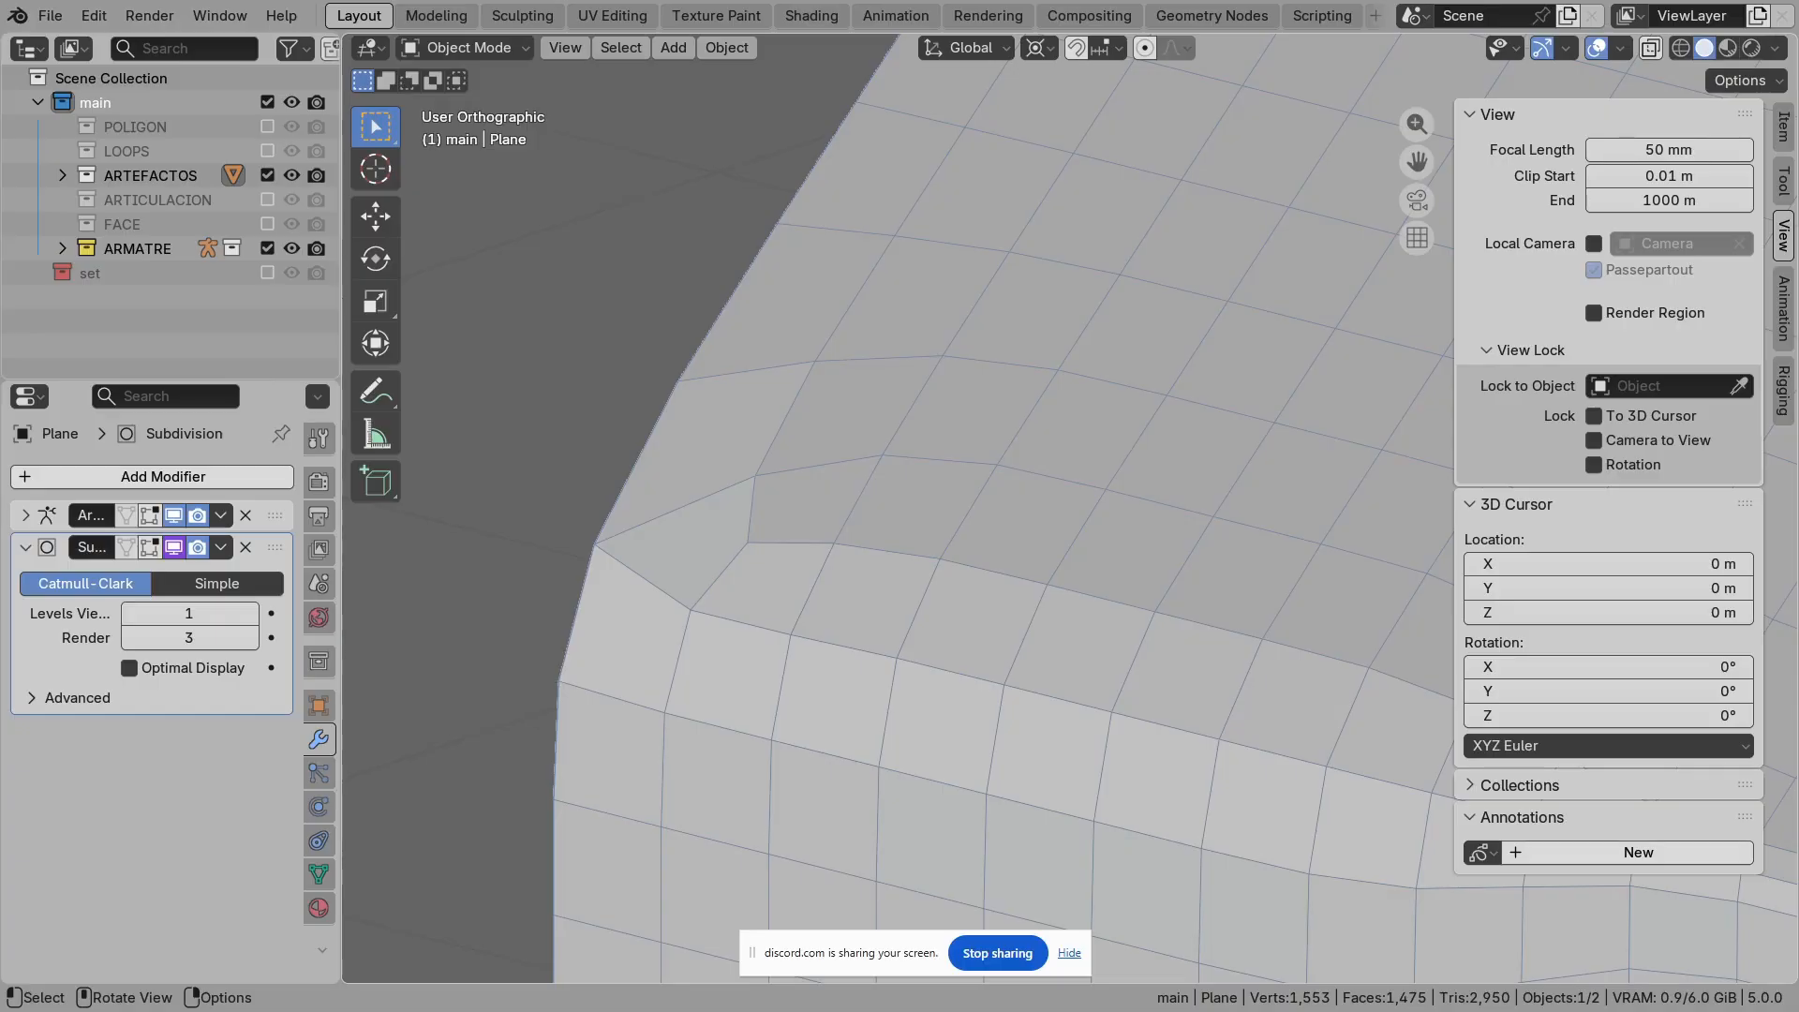
Step: Examine the subdivided wireframe along the whole fold, from the irregular face clusters back to the corner
{"action": "middle_click_drag", "start_coordinate": [1218, 600], "coordinate": [563, 440], "text": "shift"}
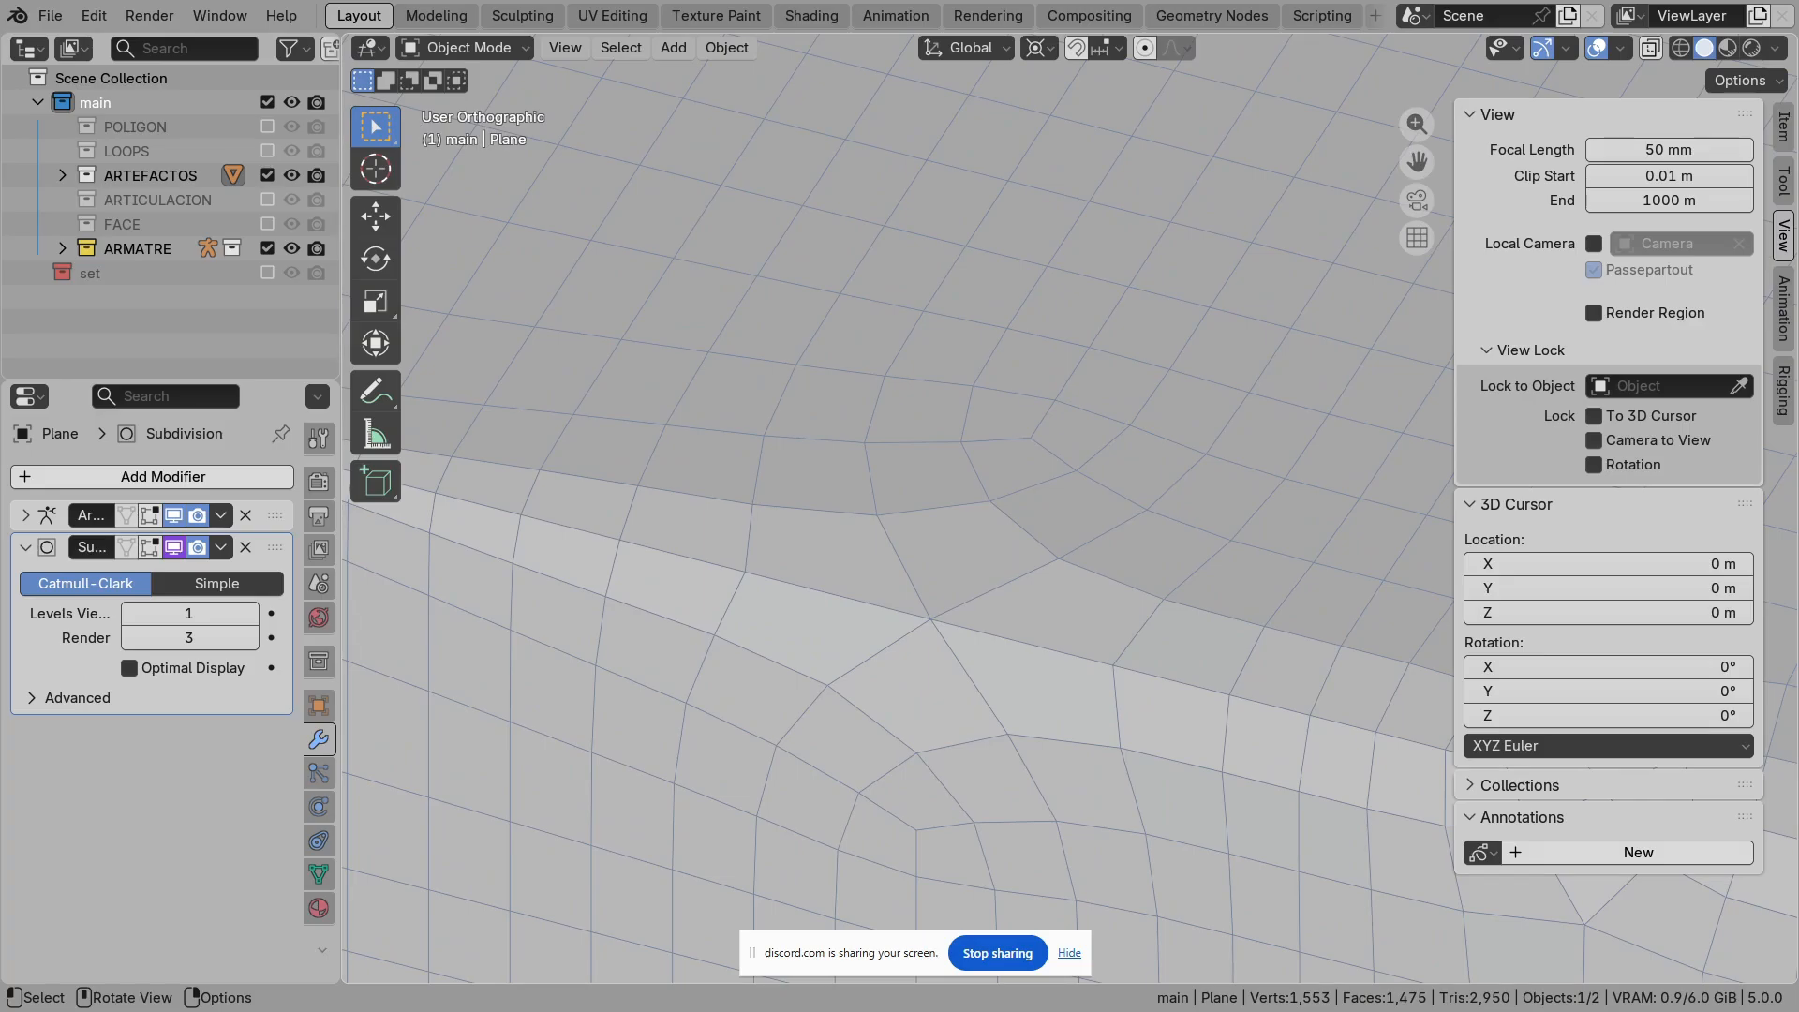
{"action": "scroll", "coordinate": [1006, 551], "scroll_direction": "down", "scroll_amount": 5}
{"action": "middle_click_drag", "start_coordinate": [1005, 551], "coordinate": [817, 428]}
{"action": "scroll", "coordinate": [996, 477], "scroll_direction": "down", "scroll_amount": 3}
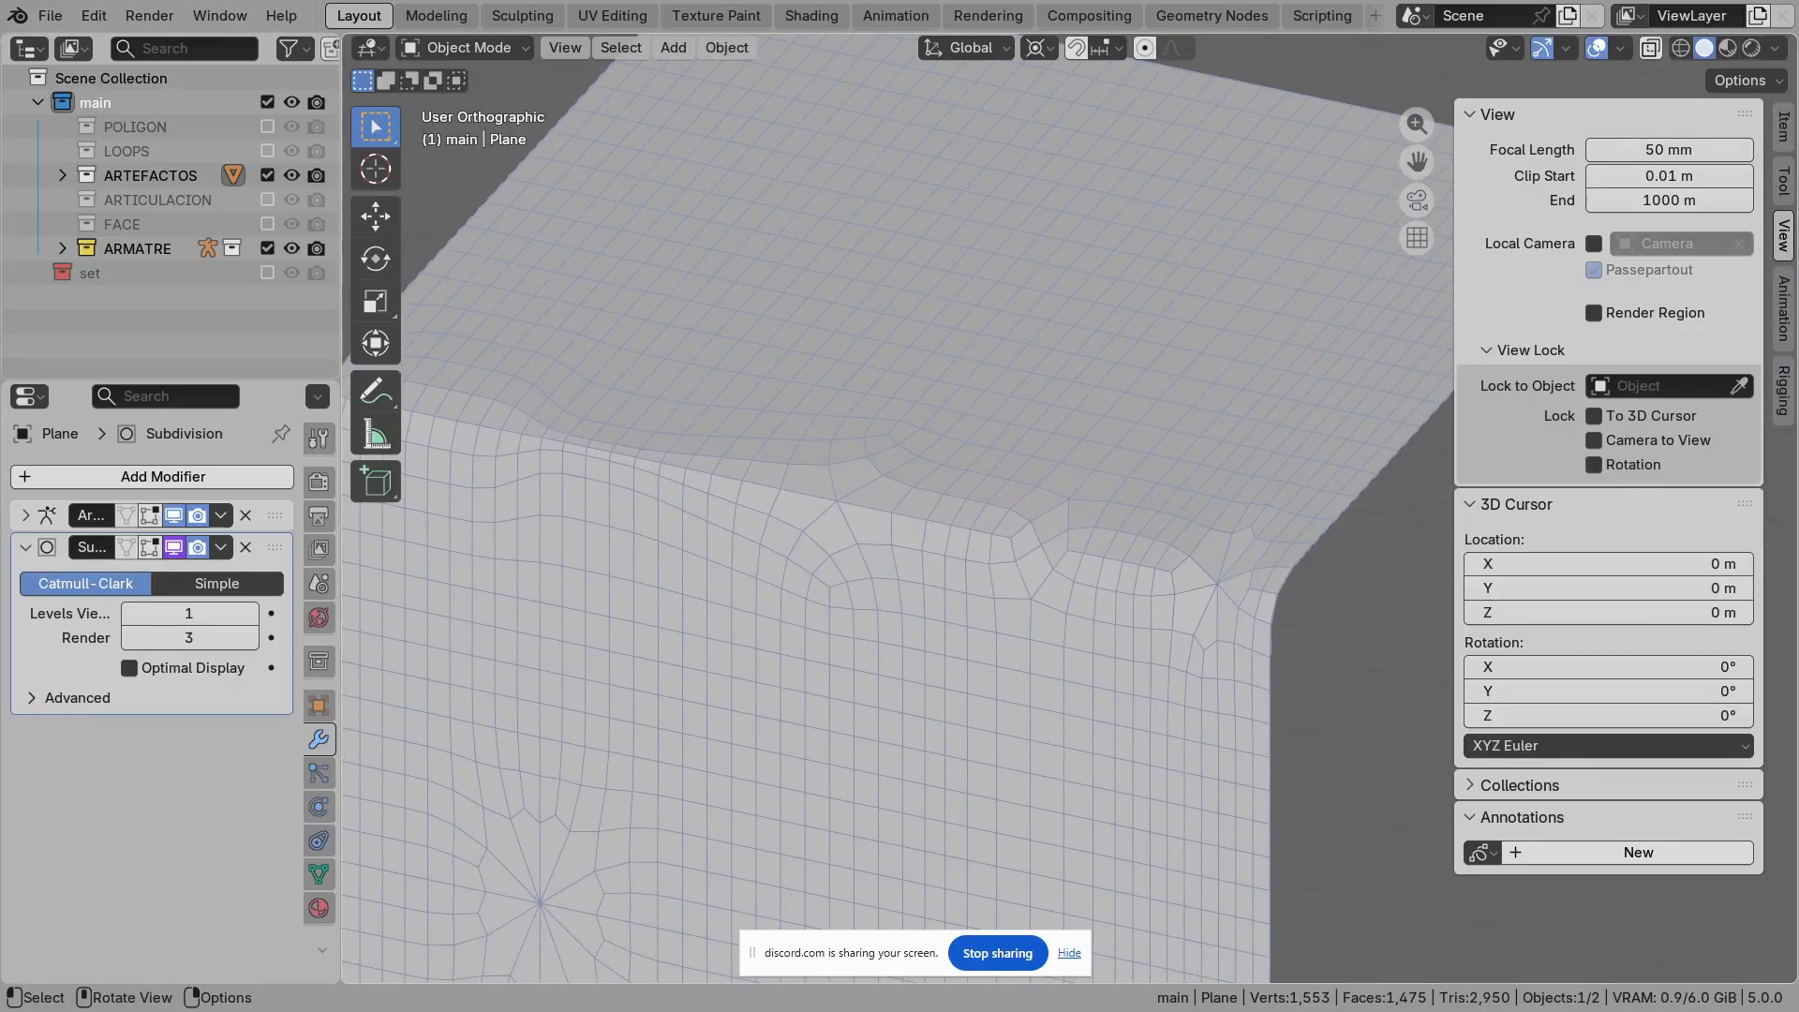
{"action": "middle_click_drag", "start_coordinate": [816, 428], "coordinate": [1257, 547], "text": "shift"}
{"action": "scroll", "coordinate": [1256, 547], "scroll_direction": "up", "scroll_amount": 3}
{"action": "middle_click_drag", "start_coordinate": [1031, 548], "coordinate": [1359, 539], "text": "shift"}
Step: Preview the Subdivision and Armature modifiers on the corner mesh in Edit Mode, and turn both previews off again
{"action": "key", "text": "Tab"}
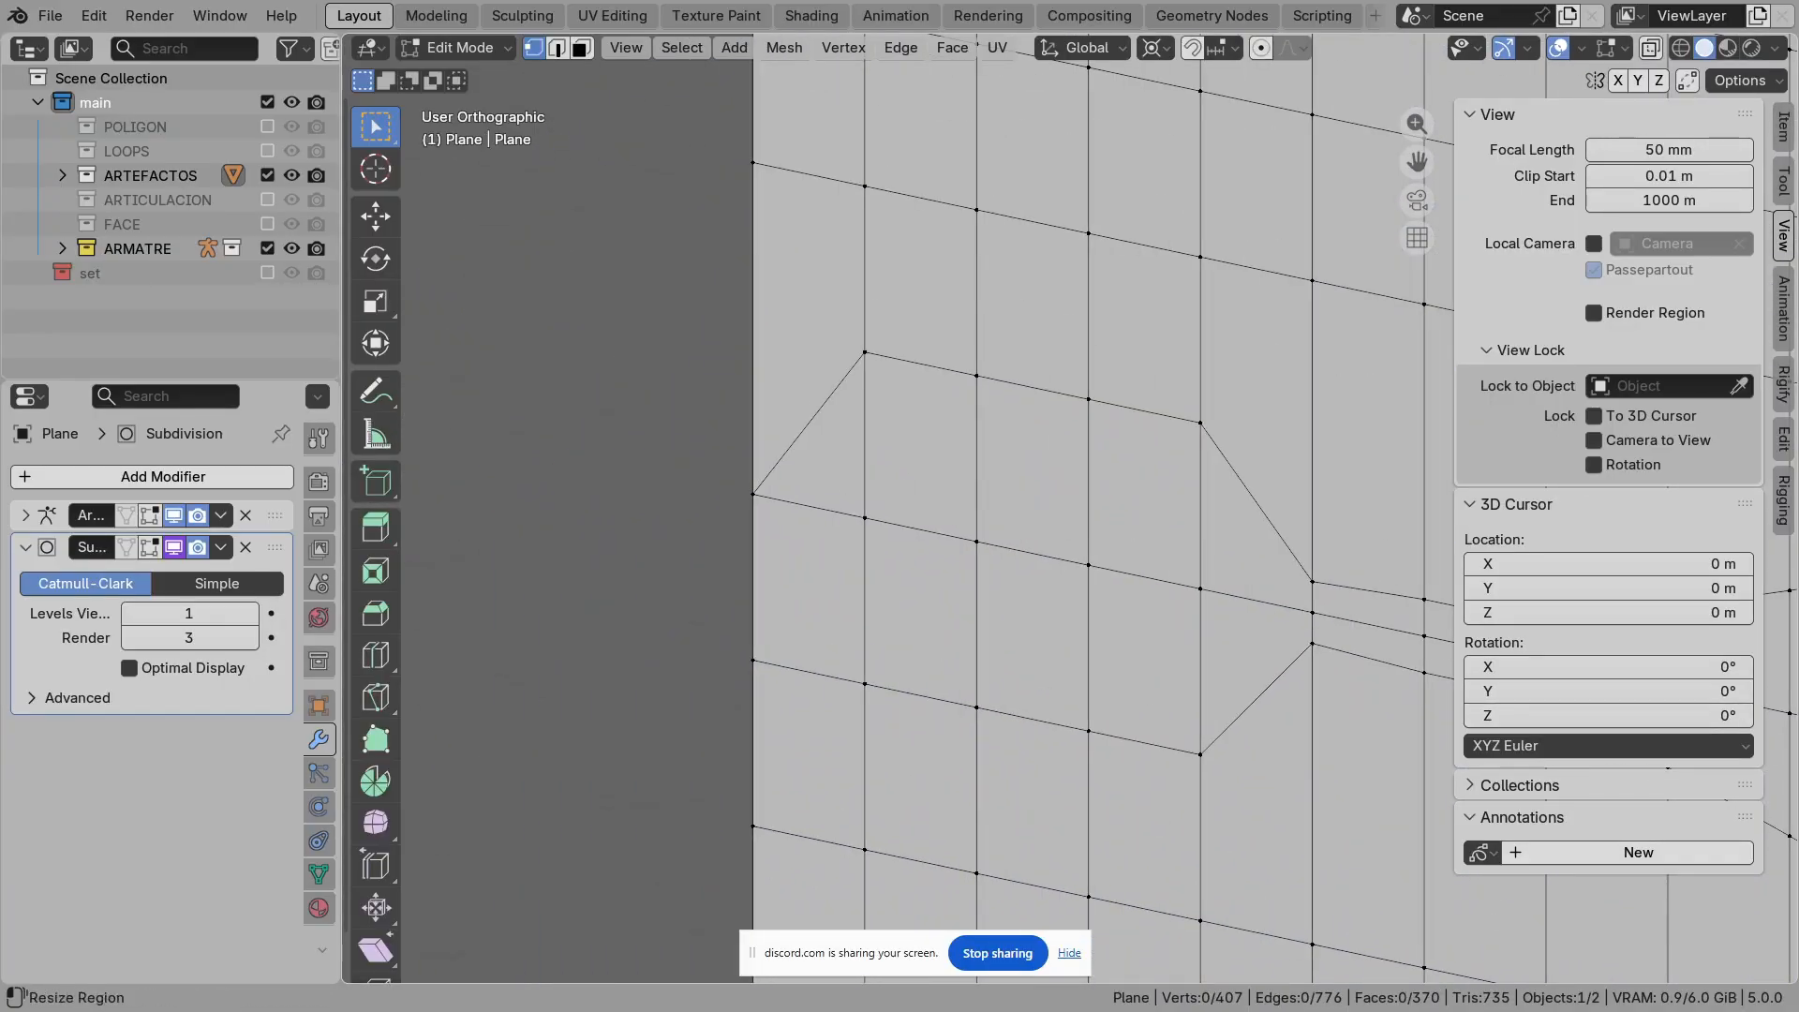
{"action": "left_click", "coordinate": [150, 547]}
{"action": "left_click", "coordinate": [126, 547]}
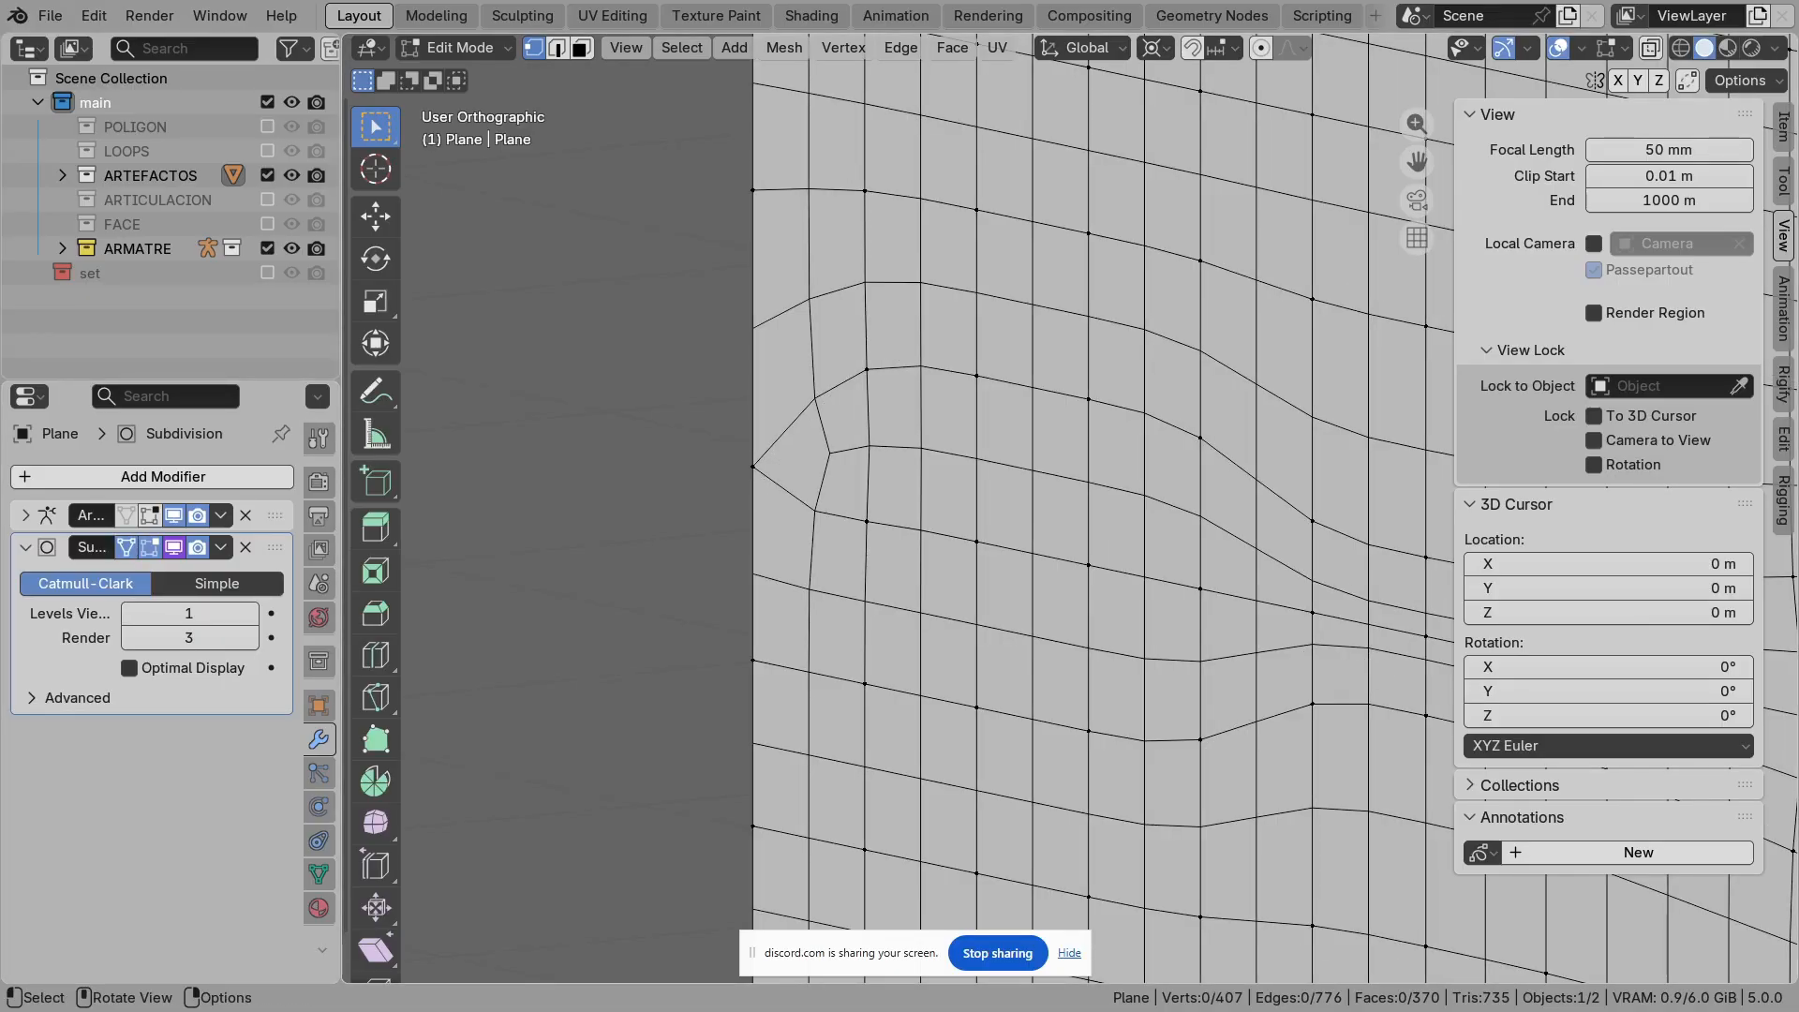
{"action": "left_click", "coordinate": [126, 514]}
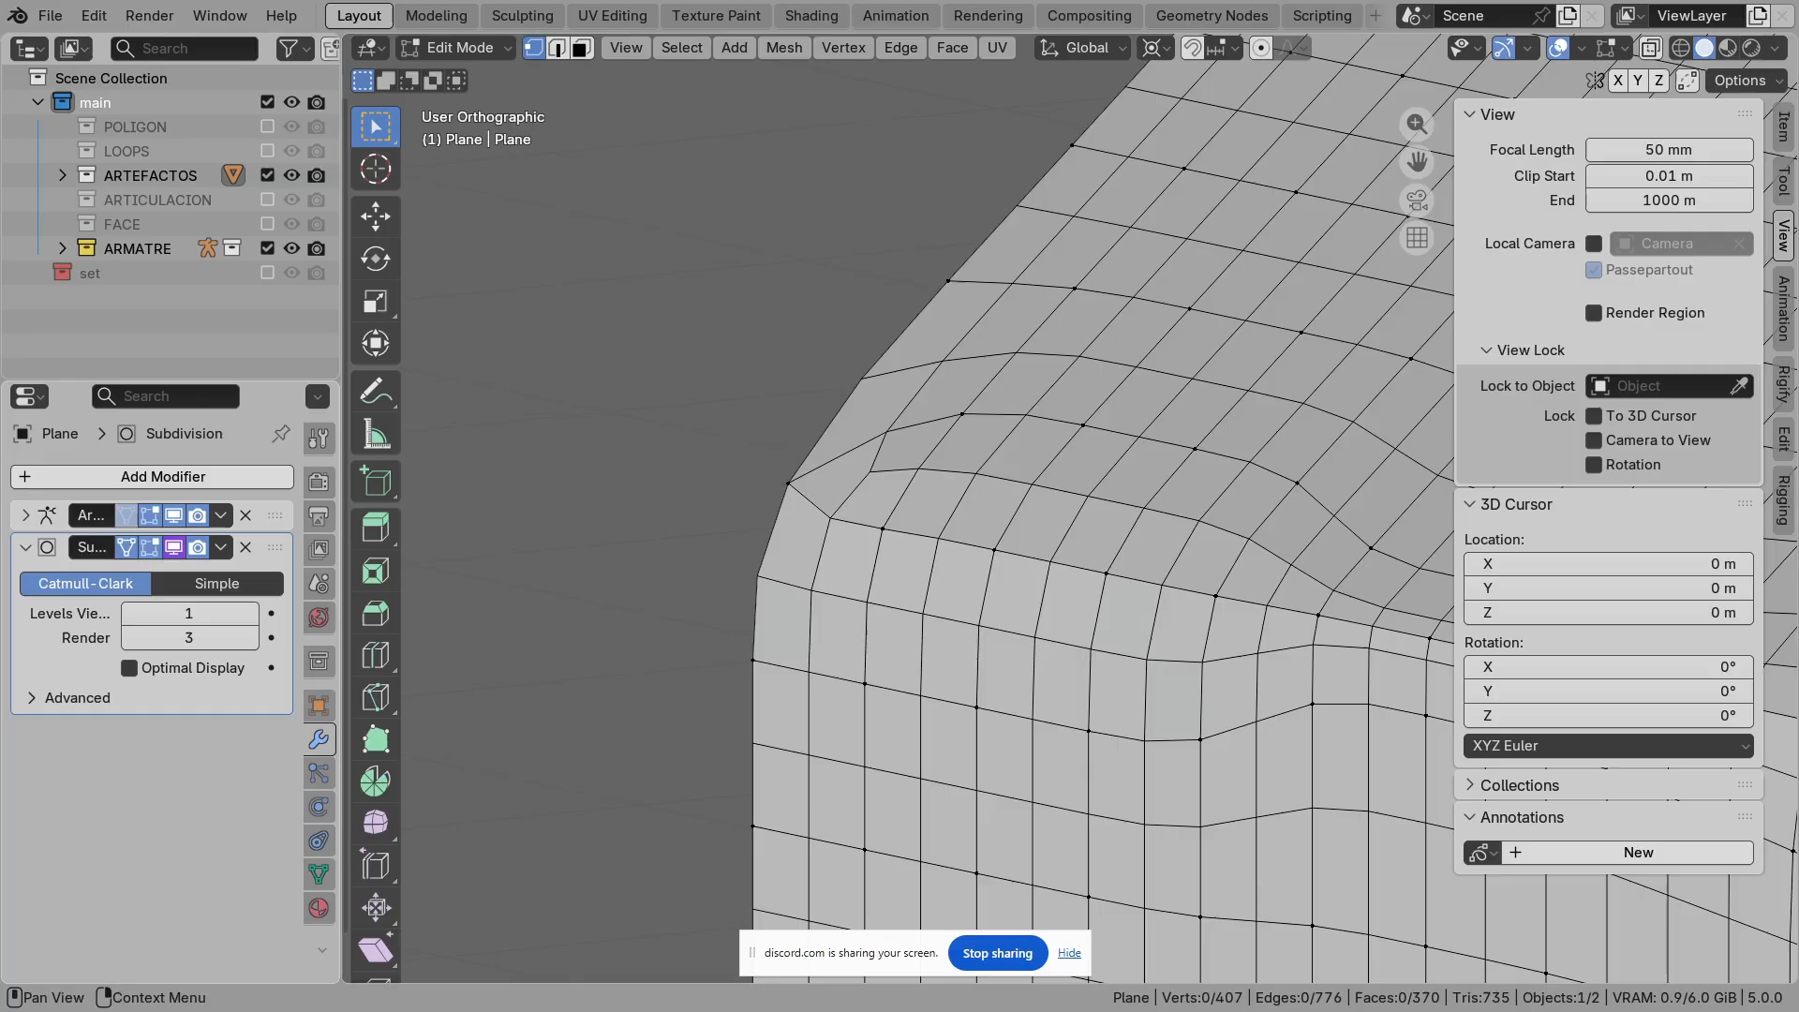
{"action": "middle_click_drag", "start_coordinate": [844, 525], "coordinate": [1064, 555], "text": "shift"}
{"action": "left_click", "coordinate": [150, 516]}
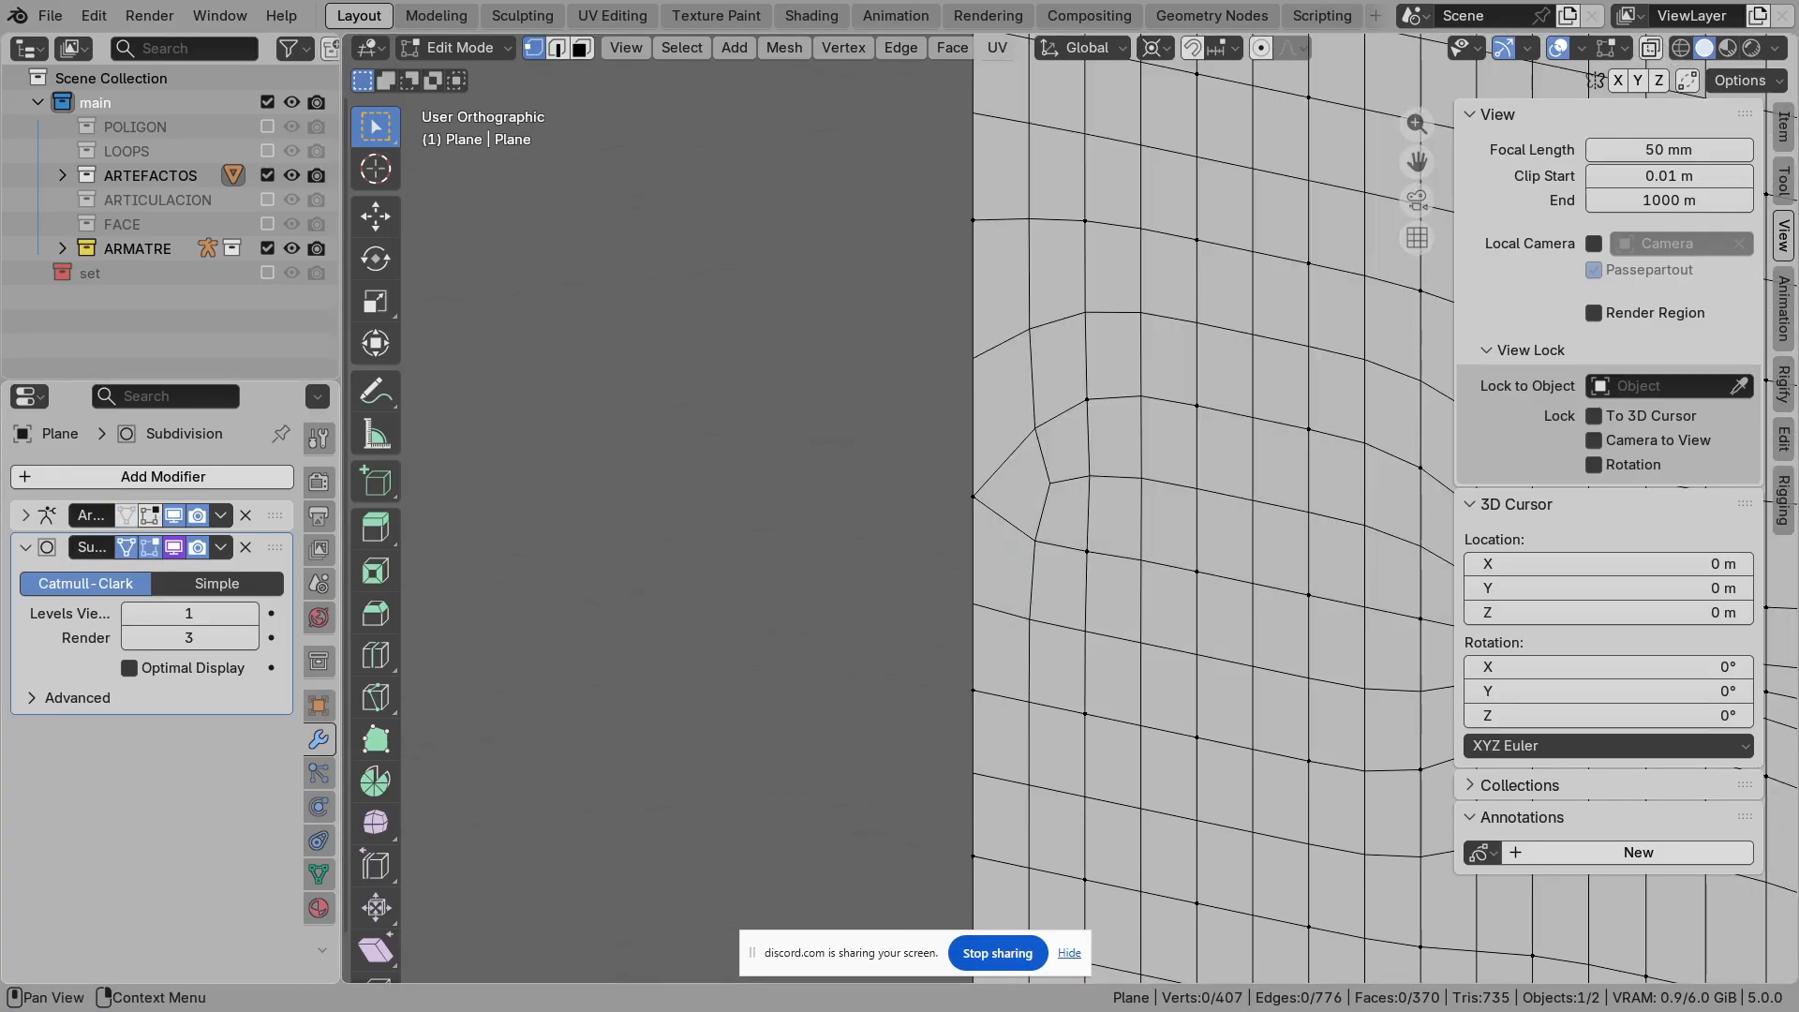
{"action": "left_click_drag", "start_coordinate": [127, 547], "coordinate": [150, 547]}
{"action": "middle_click_drag", "start_coordinate": [843, 506], "coordinate": [883, 557], "text": "shift"}
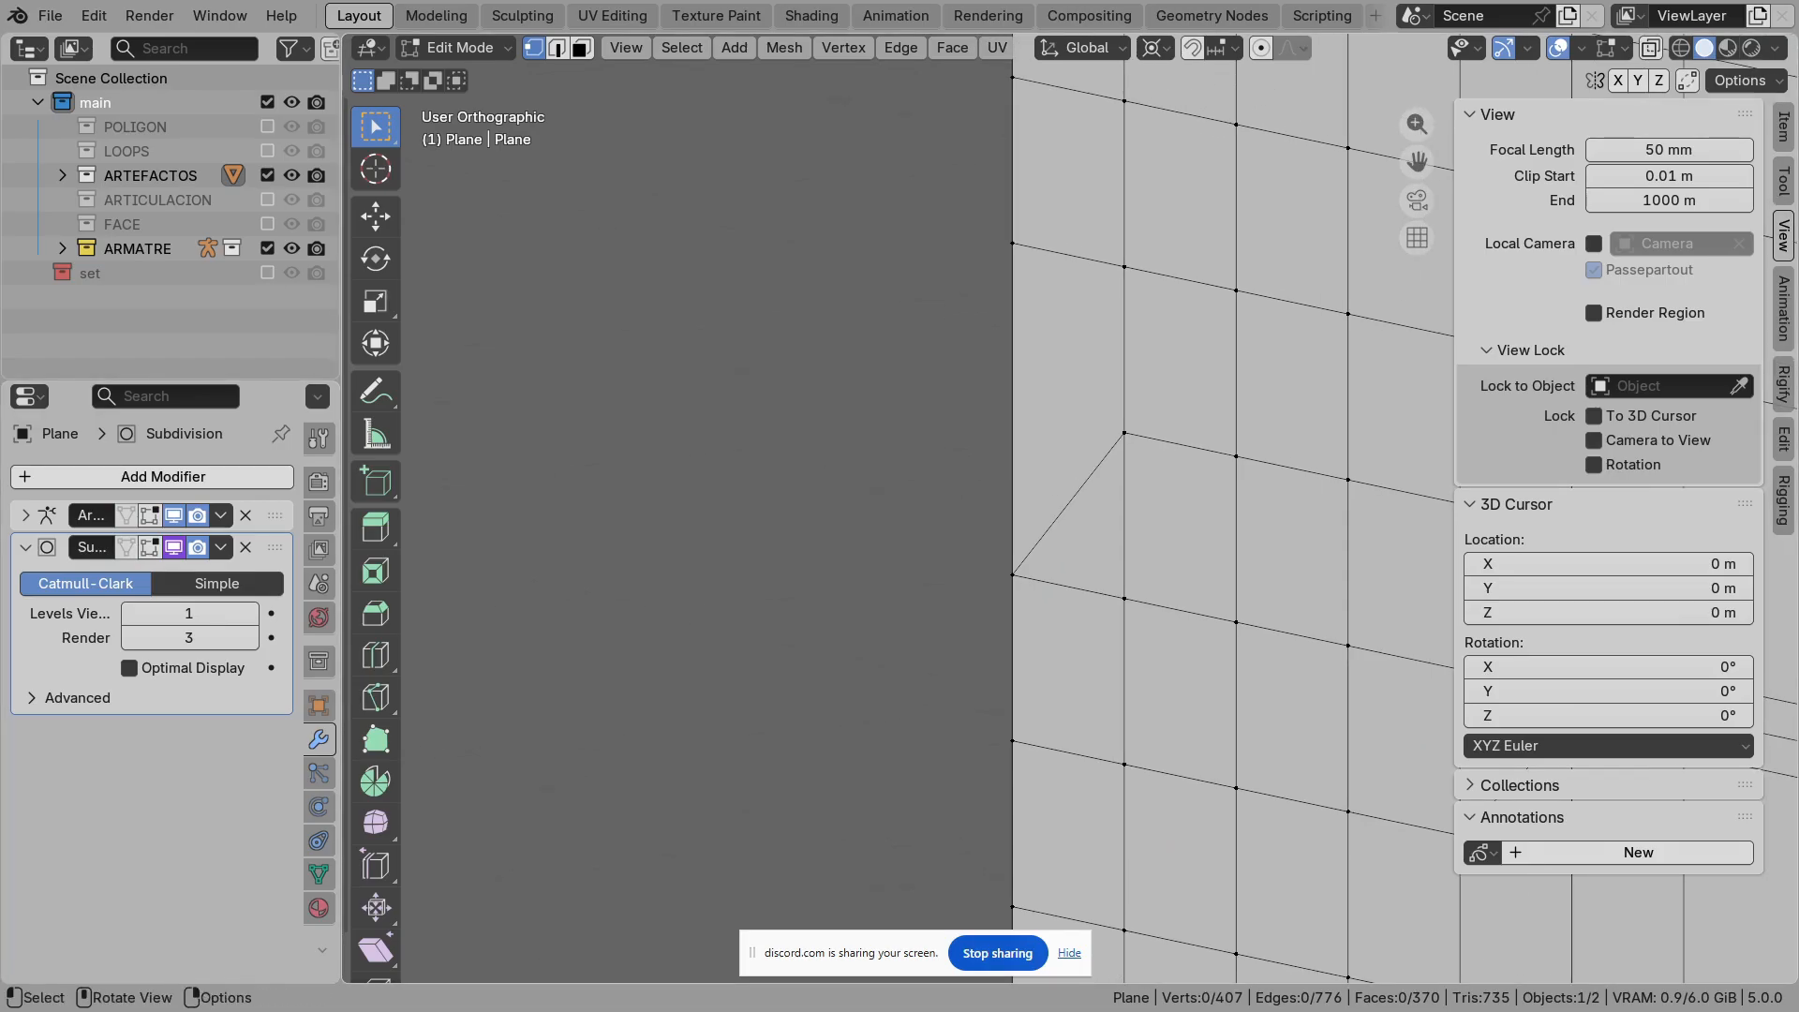
Step: Draw a three-branched annotation inside the corner triangle and color its layer orange, #CC4B00
{"action": "mouse_move", "coordinate": [1034, 483]}
{"action": "left_mouse_down"}
{"action": "mouse_move", "coordinate": [1085, 528]}
{"action": "mouse_move", "coordinate": [1031, 609]}
{"action": "left_mouse_up"}
{"action": "left_click_drag", "start_coordinate": [1095, 534], "coordinate": [1185, 561]}
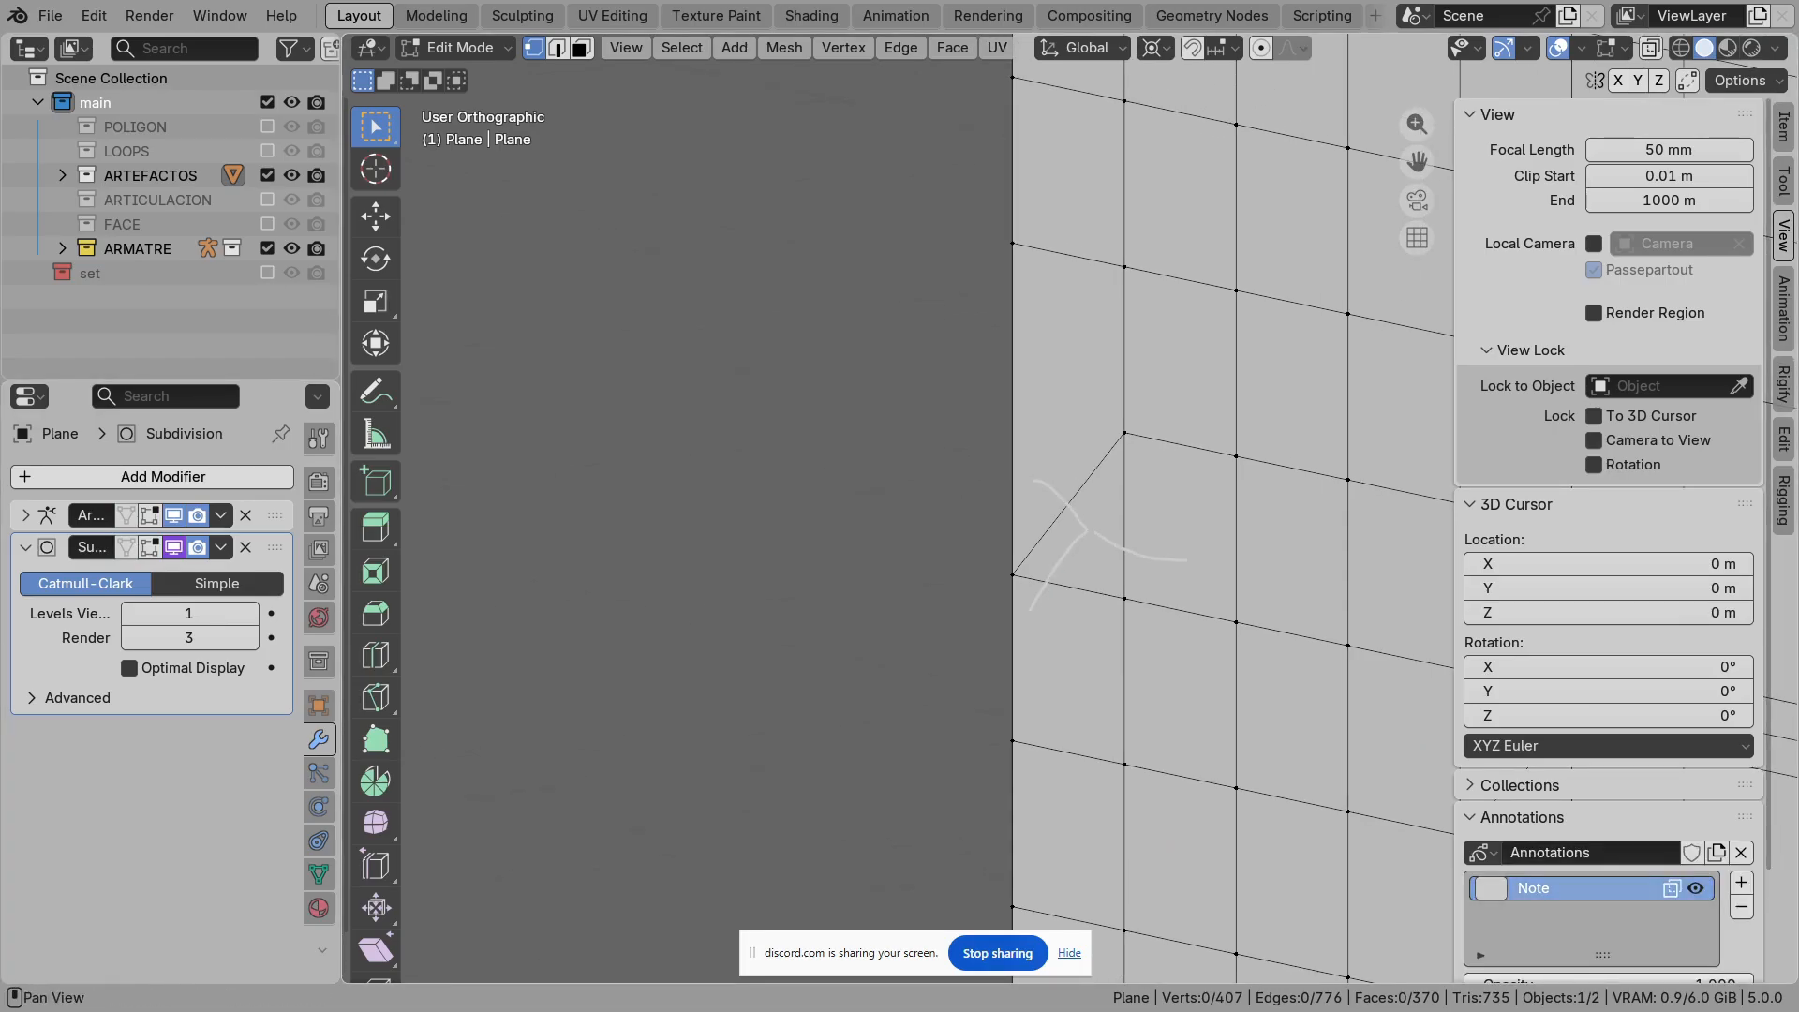
{"action": "left_click", "coordinate": [1491, 888]}
{"action": "left_click_drag", "start_coordinate": [1556, 720], "coordinate": [1543, 728]}
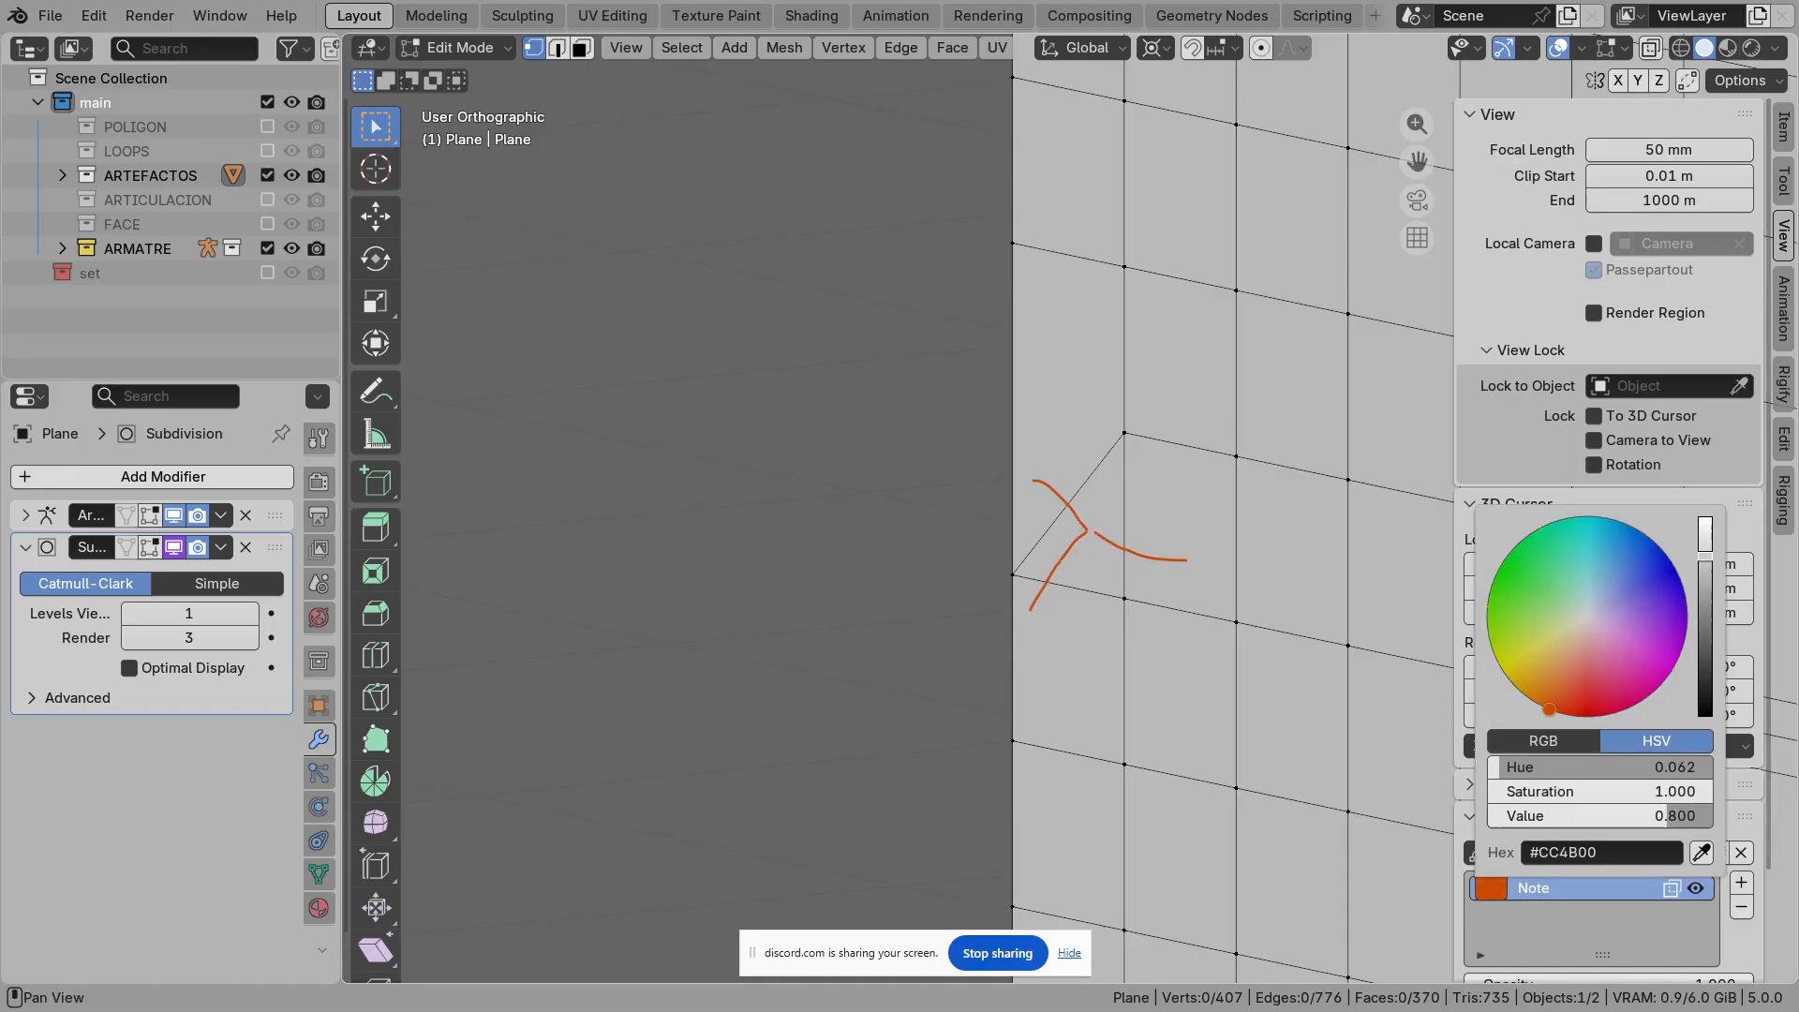
Step: Compare the corner triangle in Edit Mode with its subdivided faces in Object Mode, examining the bent corner closely
{"action": "scroll", "coordinate": [1070, 509], "scroll_direction": "down", "scroll_amount": 2}
{"action": "key", "text": "Tab"}
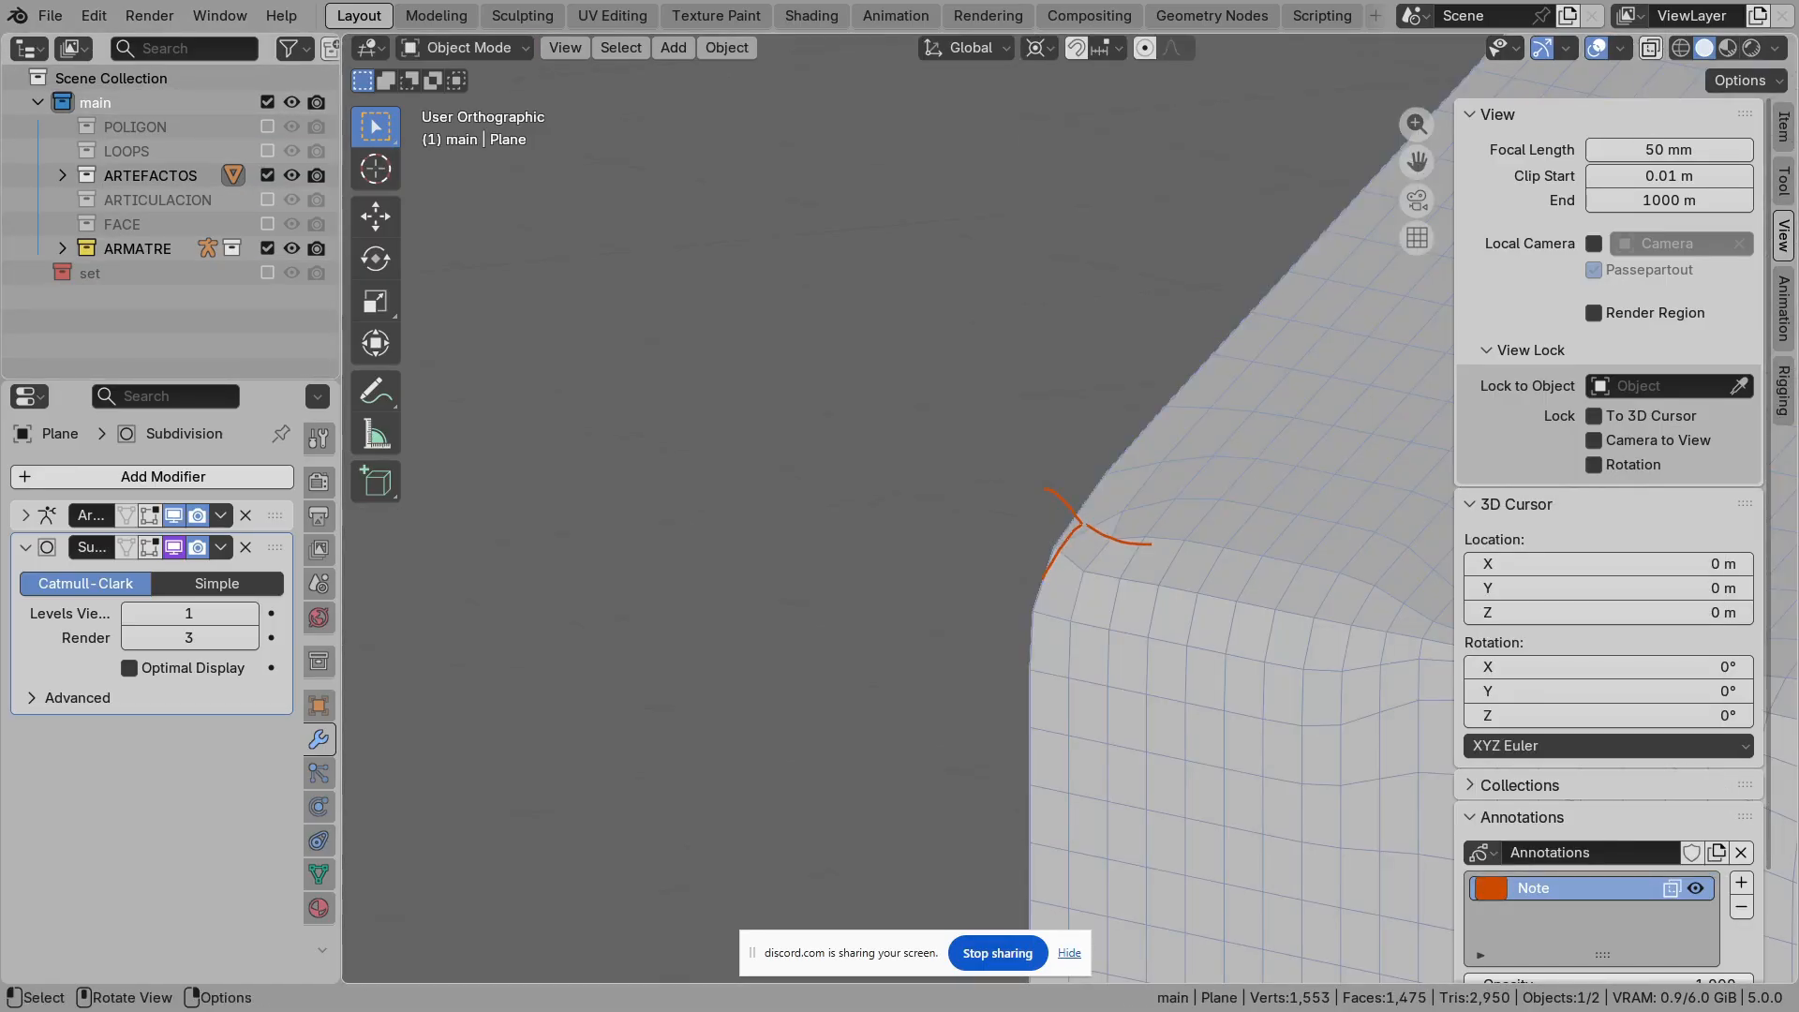
{"action": "scroll", "coordinate": [1078, 525], "scroll_direction": "up", "scroll_amount": 1}
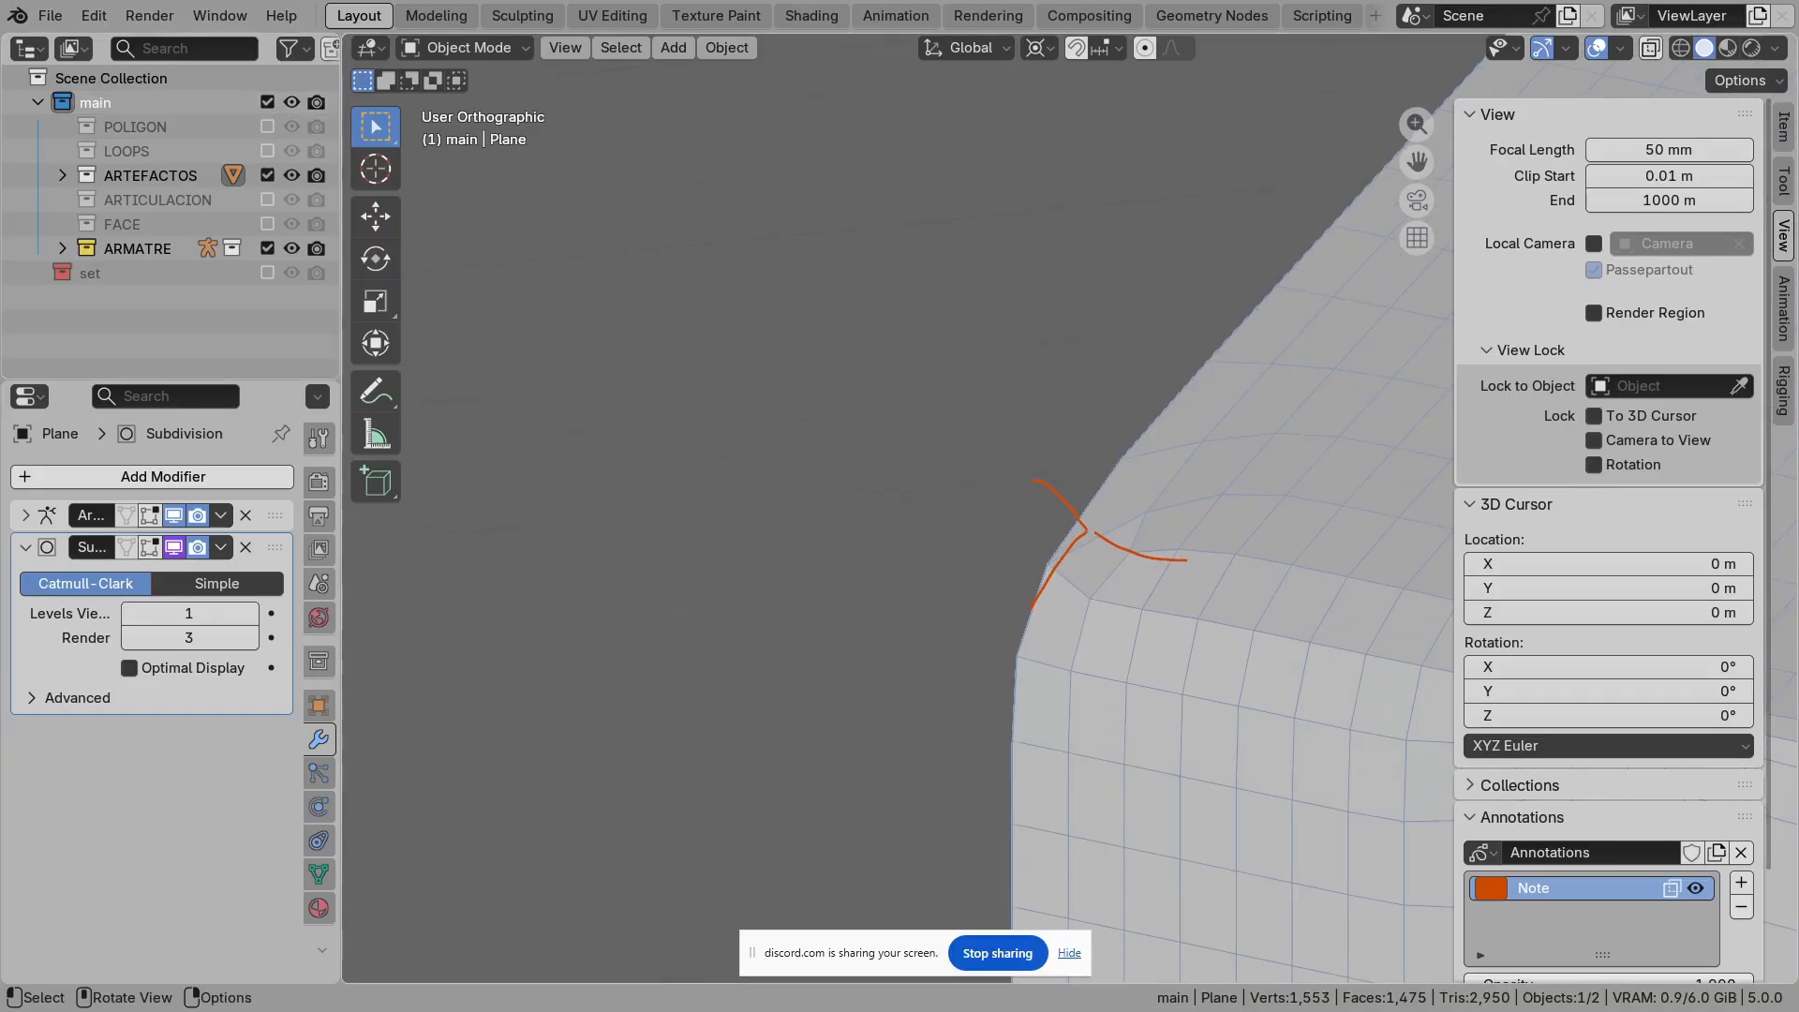
{"action": "middle_click_drag", "start_coordinate": [1078, 524], "coordinate": [821, 428], "text": "shift"}
{"action": "mouse_move", "coordinate": [900, 511]}
{"action": "middle_mouse_down", "text": "shift"}
{"action": "mouse_move", "coordinate": [993, 517]}
{"action": "mouse_move", "coordinate": [961, 526]}
{"action": "mouse_move", "coordinate": [1053, 447]}
{"action": "mouse_move", "coordinate": [1124, 460]}
{"action": "mouse_move", "coordinate": [1077, 459]}
{"action": "mouse_move", "coordinate": [1106, 440]}
{"action": "middle_mouse_up", "text": "shift"}
{"action": "key", "text": "Tab"}
{"action": "key", "text": "Tab"}
{"action": "scroll", "coordinate": [1106, 441], "scroll_direction": "up", "scroll_amount": 3}
{"action": "mouse_move", "coordinate": [1124, 375]}
{"action": "middle_mouse_down", "text": "shift"}
{"action": "mouse_move", "coordinate": [1014, 551]}
{"action": "mouse_move", "coordinate": [1061, 510]}
{"action": "mouse_move", "coordinate": [1017, 464]}
{"action": "mouse_move", "coordinate": [1052, 484]}
{"action": "middle_mouse_up", "text": "shift"}
{"action": "scroll", "coordinate": [1041, 506], "scroll_direction": "up", "scroll_amount": 1}
{"action": "scroll", "coordinate": [1035, 468], "scroll_direction": "down", "scroll_amount": 3}
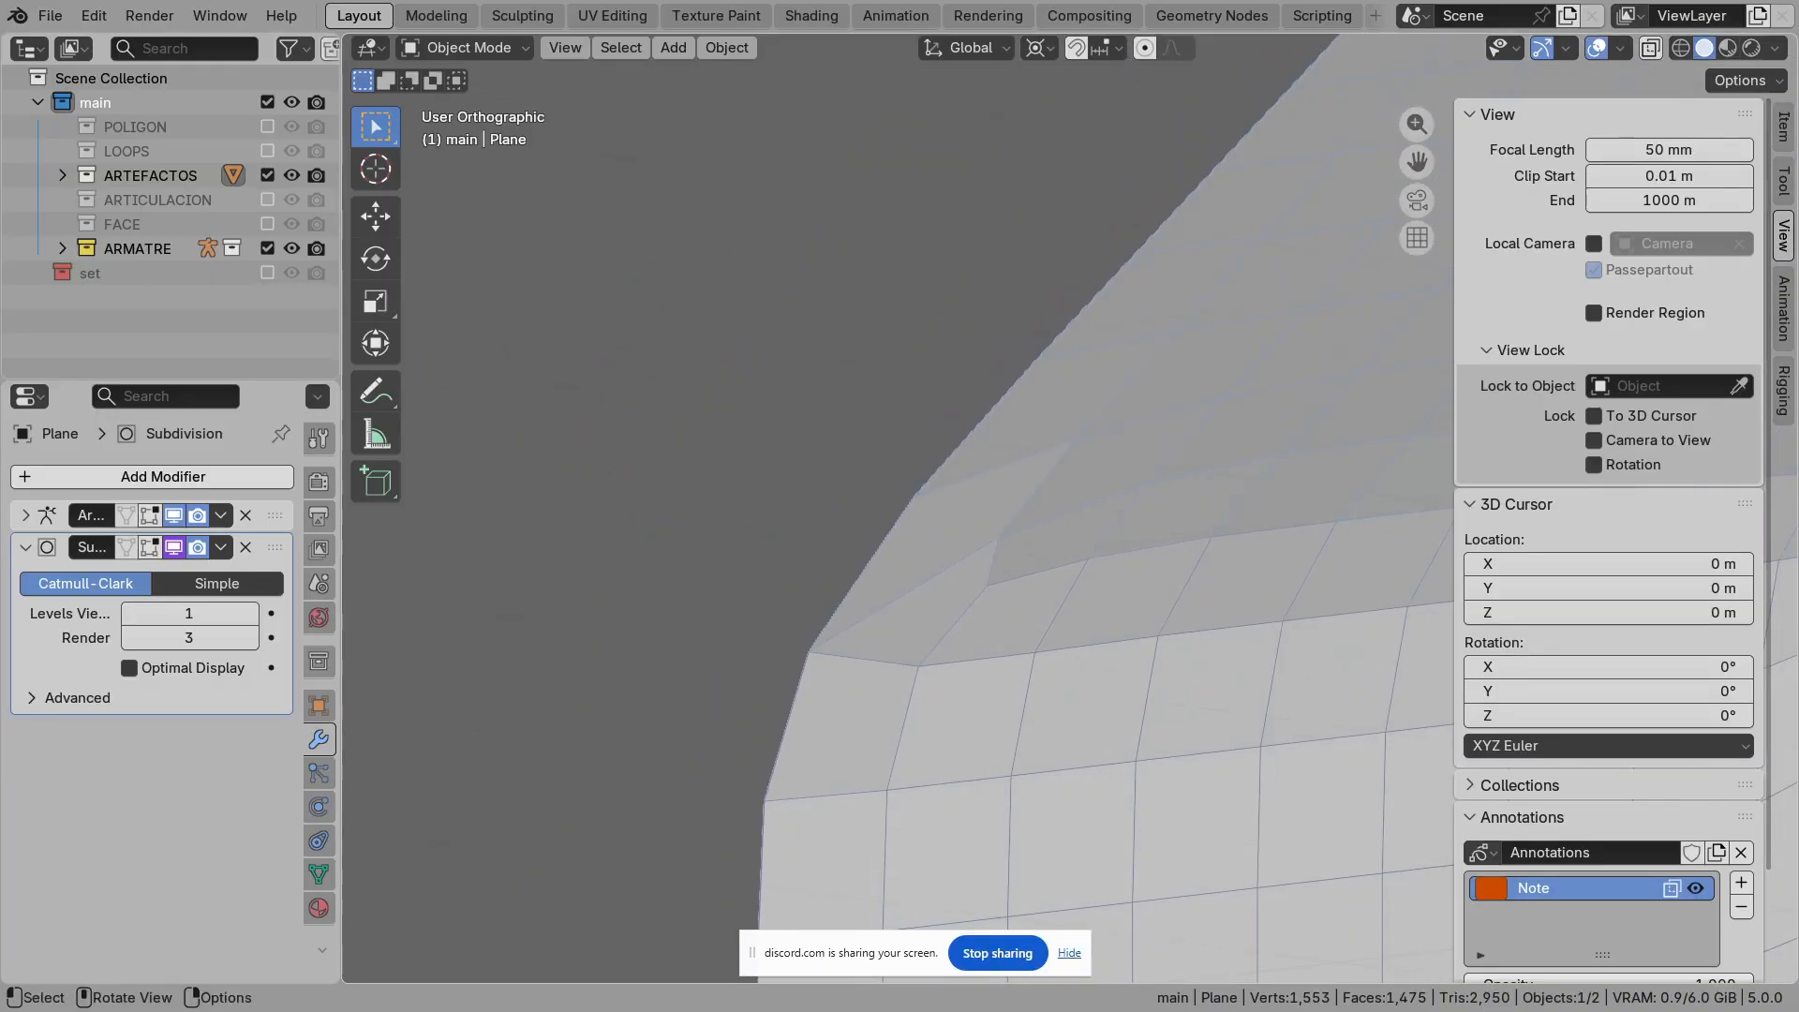
Step: Outline the kite-shaped area at the plane's edge with annotation strokes, draw its dividing diagonal and circle its inner vertex
{"action": "middle_click_drag", "start_coordinate": [937, 450], "coordinate": [1003, 571]}
{"action": "key", "text": "d"}
{"action": "mouse_move", "coordinate": [703, 601]}
{"action": "left_mouse_down"}
{"action": "mouse_move", "coordinate": [892, 495]}
{"action": "mouse_move", "coordinate": [928, 568]}
{"action": "mouse_move", "coordinate": [881, 663]}
{"action": "mouse_move", "coordinate": [696, 621]}
{"action": "left_mouse_up"}
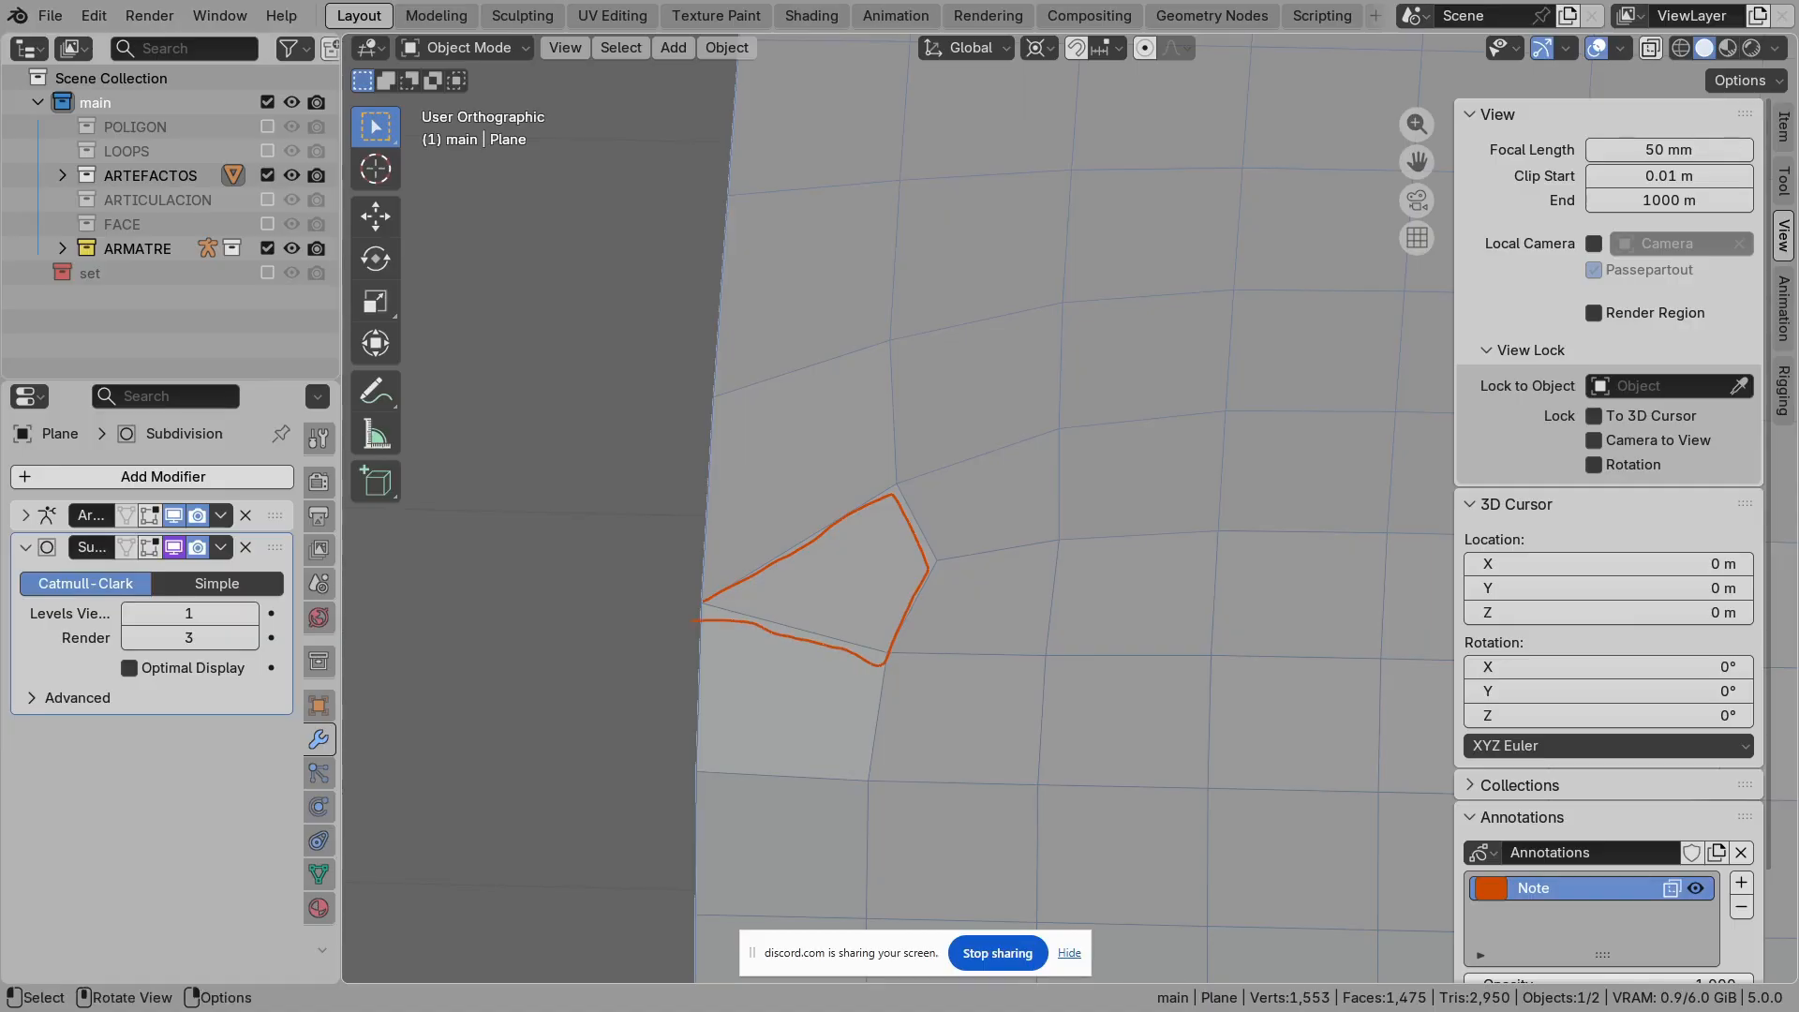
{"action": "left_click_drag", "start_coordinate": [886, 481], "coordinate": [884, 636]}
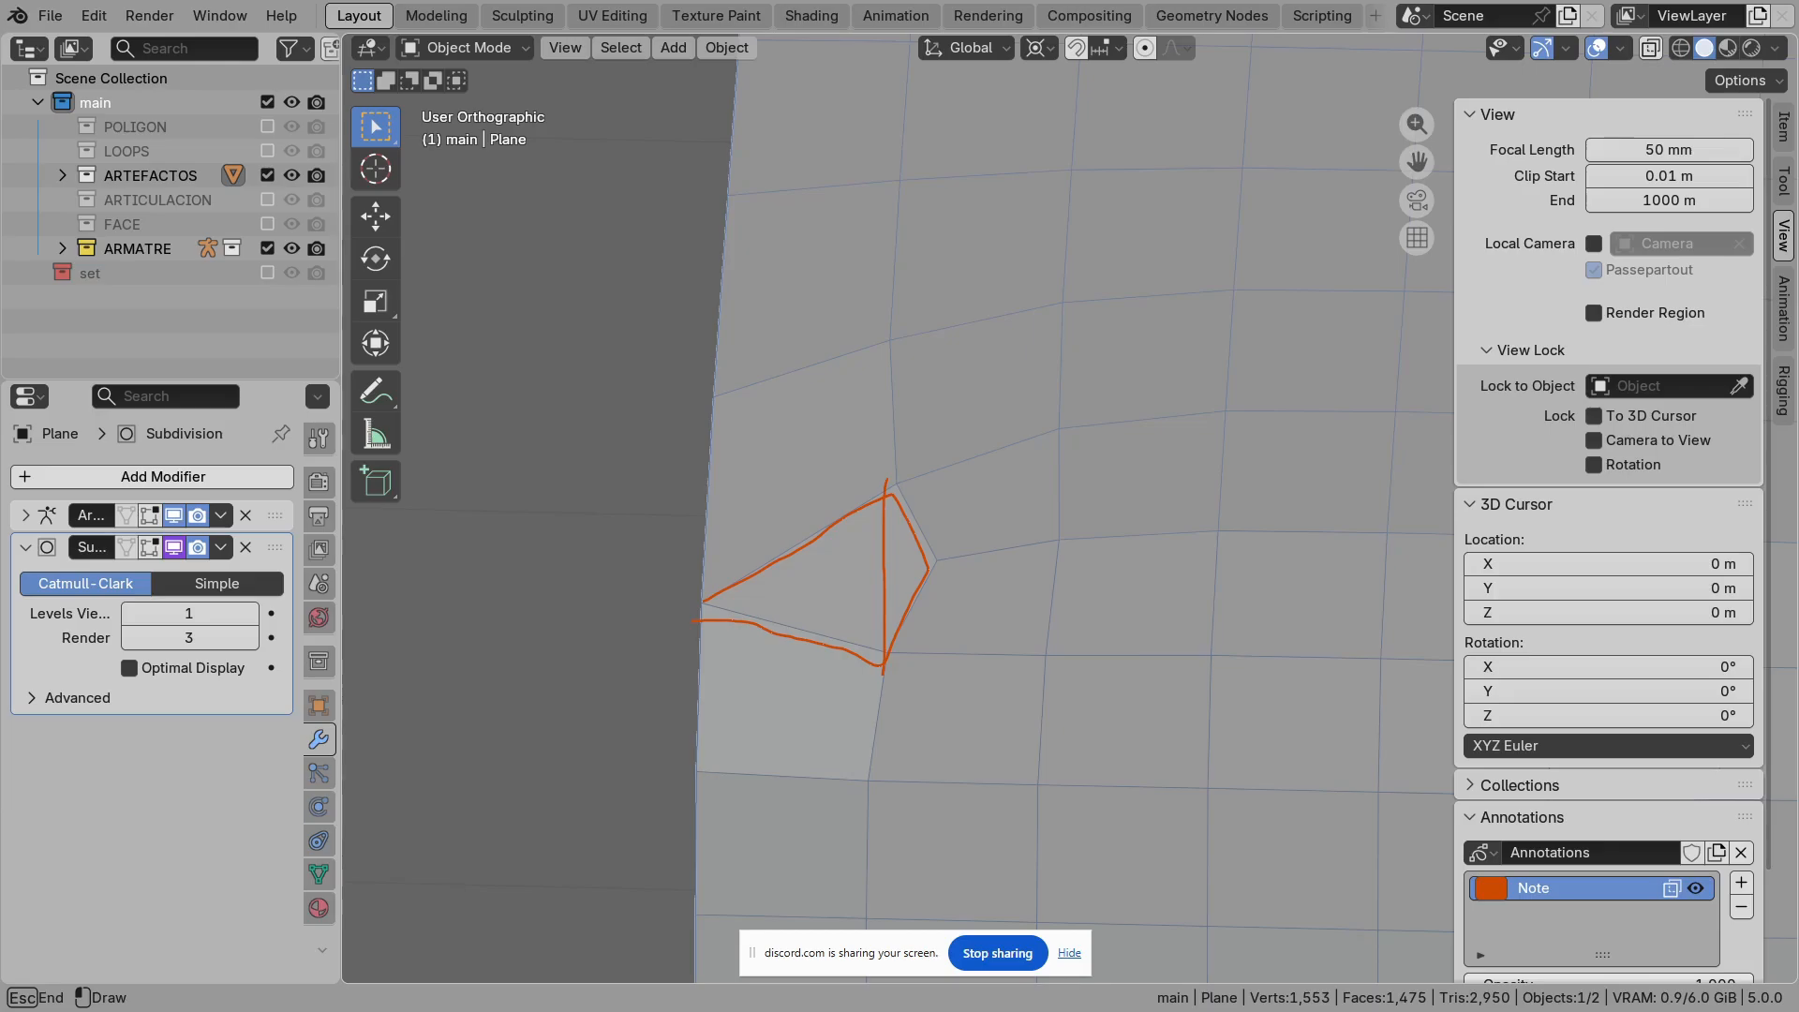
{"action": "left_click_drag", "start_coordinate": [922, 551], "coordinate": [928, 559]}
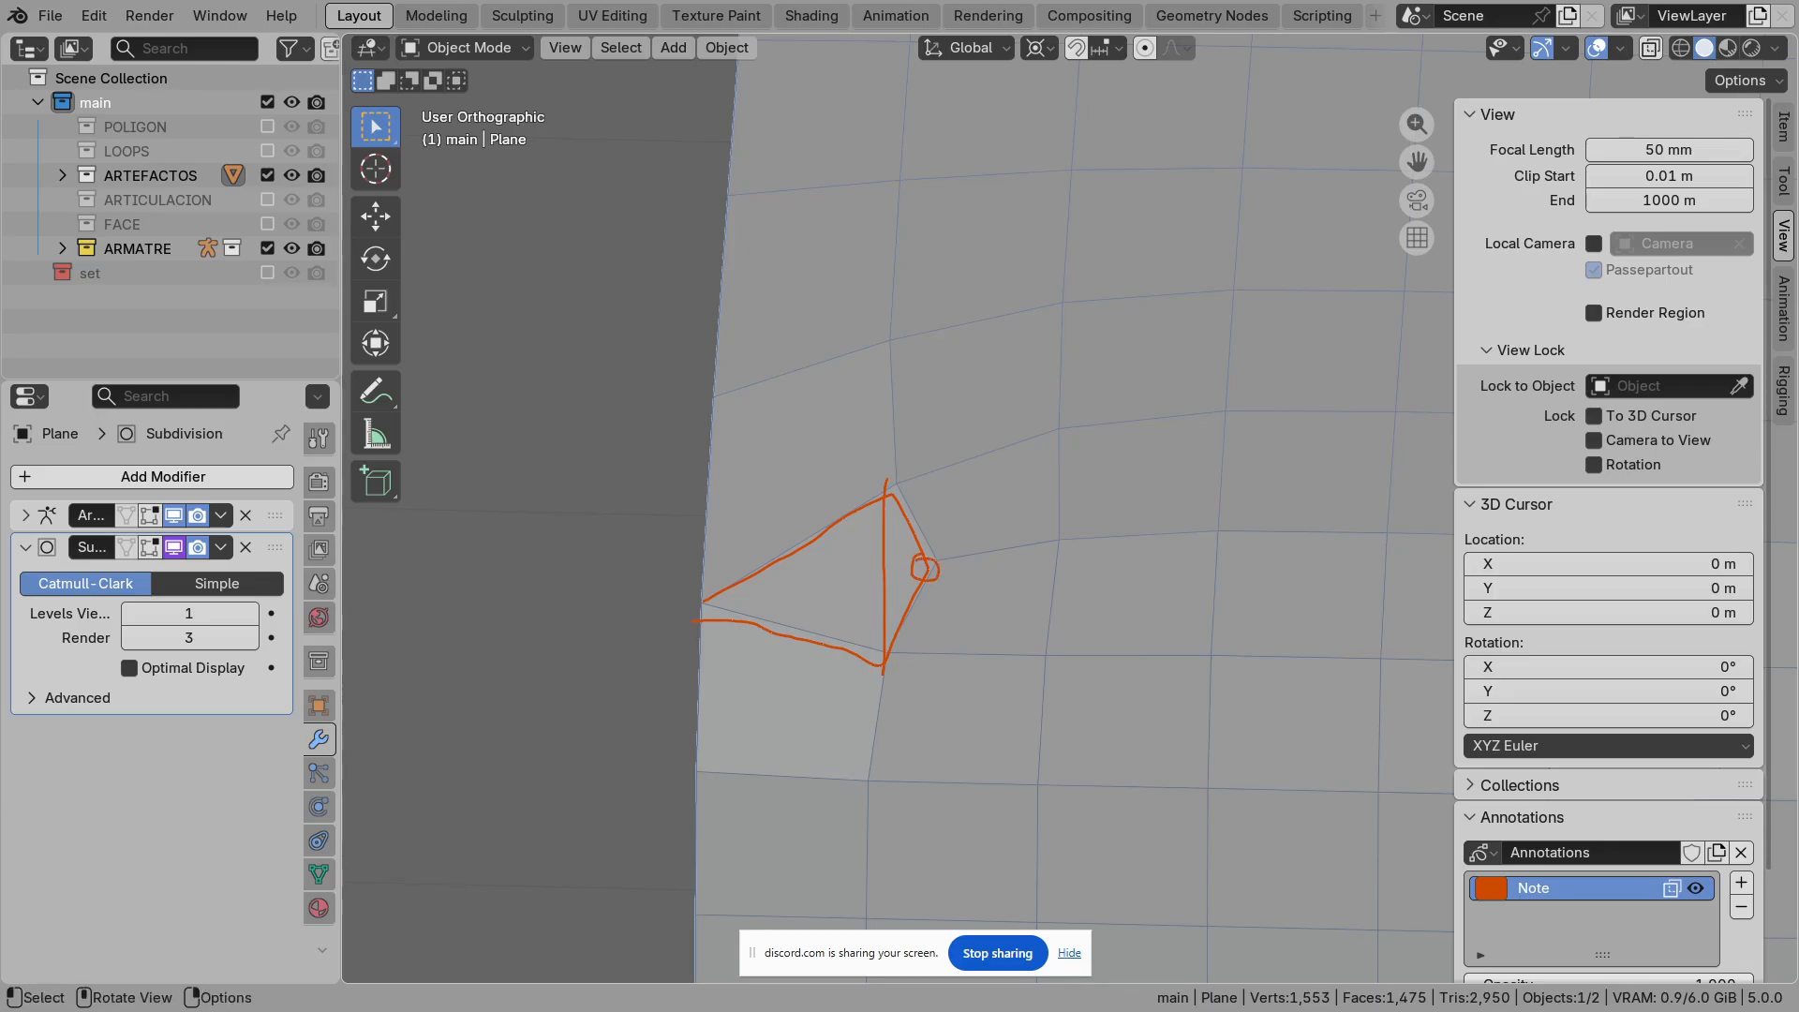
Step: Circle the kite's outer vertex, and draw an upward arrow beside it and a downward arrow at the diagonal's lower end
{"action": "left_click_drag", "start_coordinate": [714, 596], "coordinate": [704, 602]}
{"action": "left_click_drag", "start_coordinate": [603, 561], "coordinate": [610, 643]}
{"action": "left_click_drag", "start_coordinate": [604, 537], "coordinate": [611, 564]}
{"action": "left_click_drag", "start_coordinate": [848, 592], "coordinate": [870, 699]}
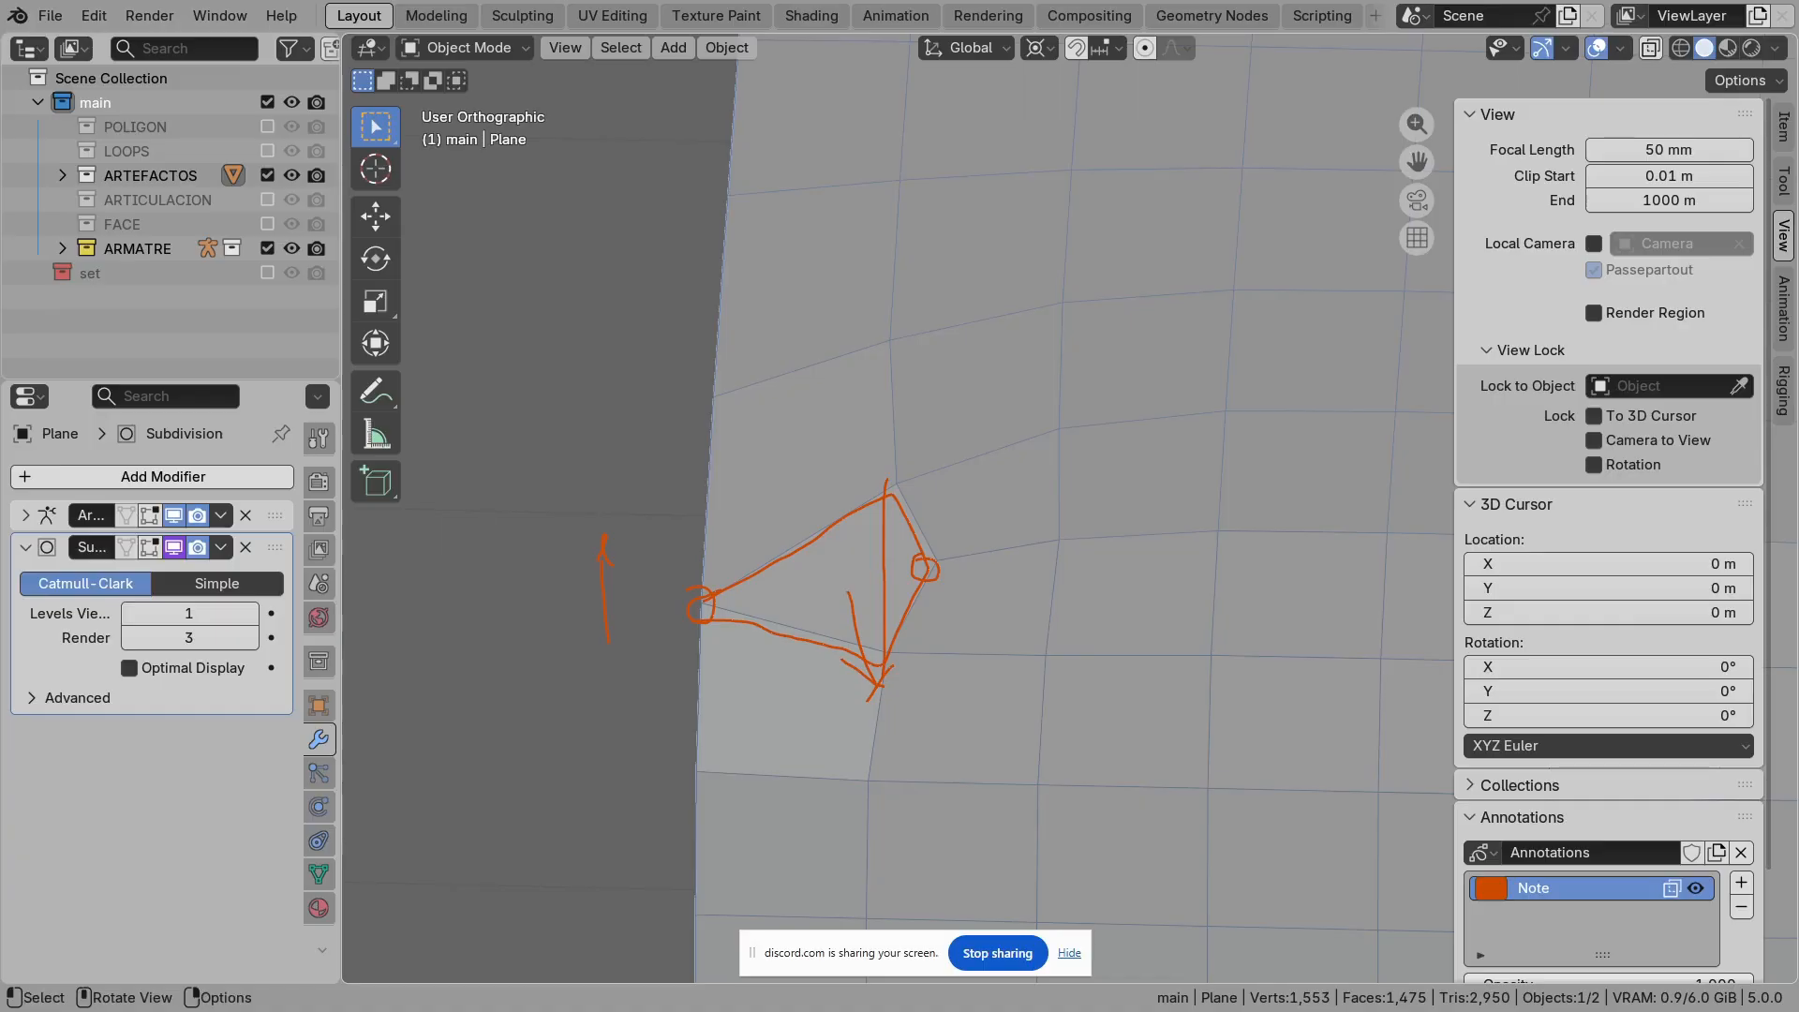
Step: Shade all of the plane's faces smooth in Edit Mode and view the bent corner in Object Mode
{"action": "left_click_drag", "start_coordinate": [843, 422], "coordinate": [920, 526]}
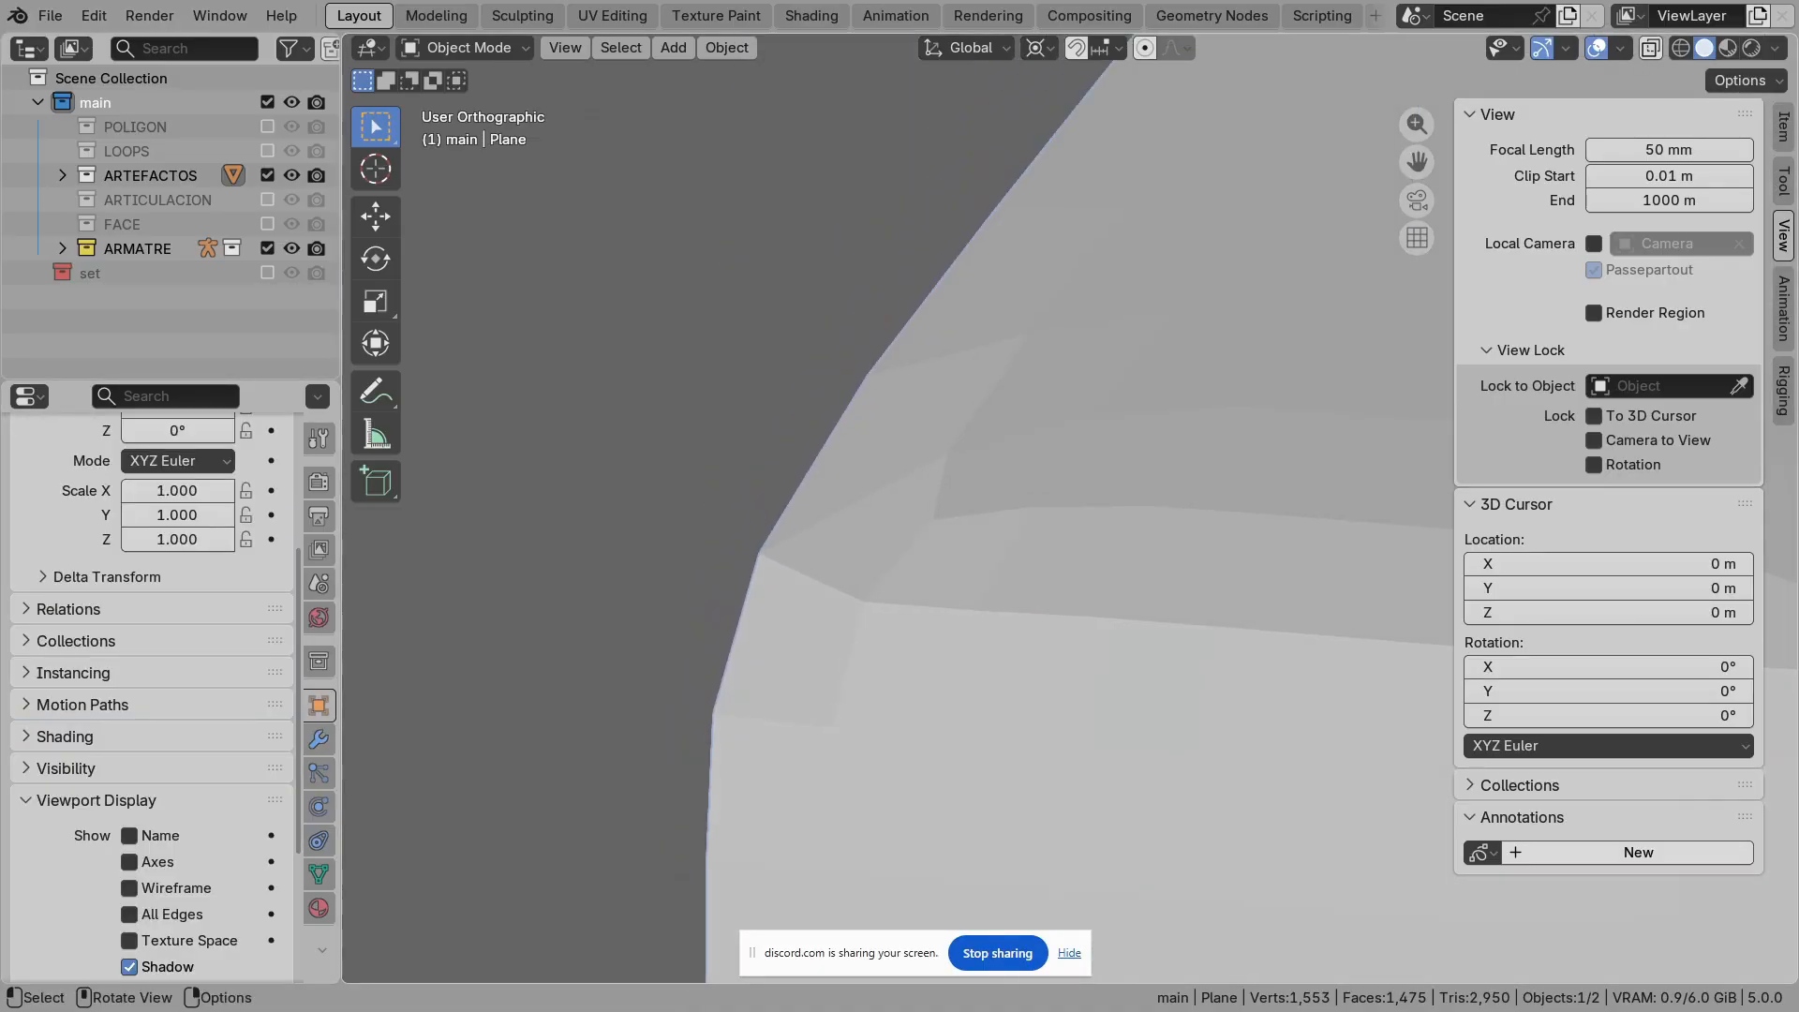
{"action": "key", "text": "Tab"}
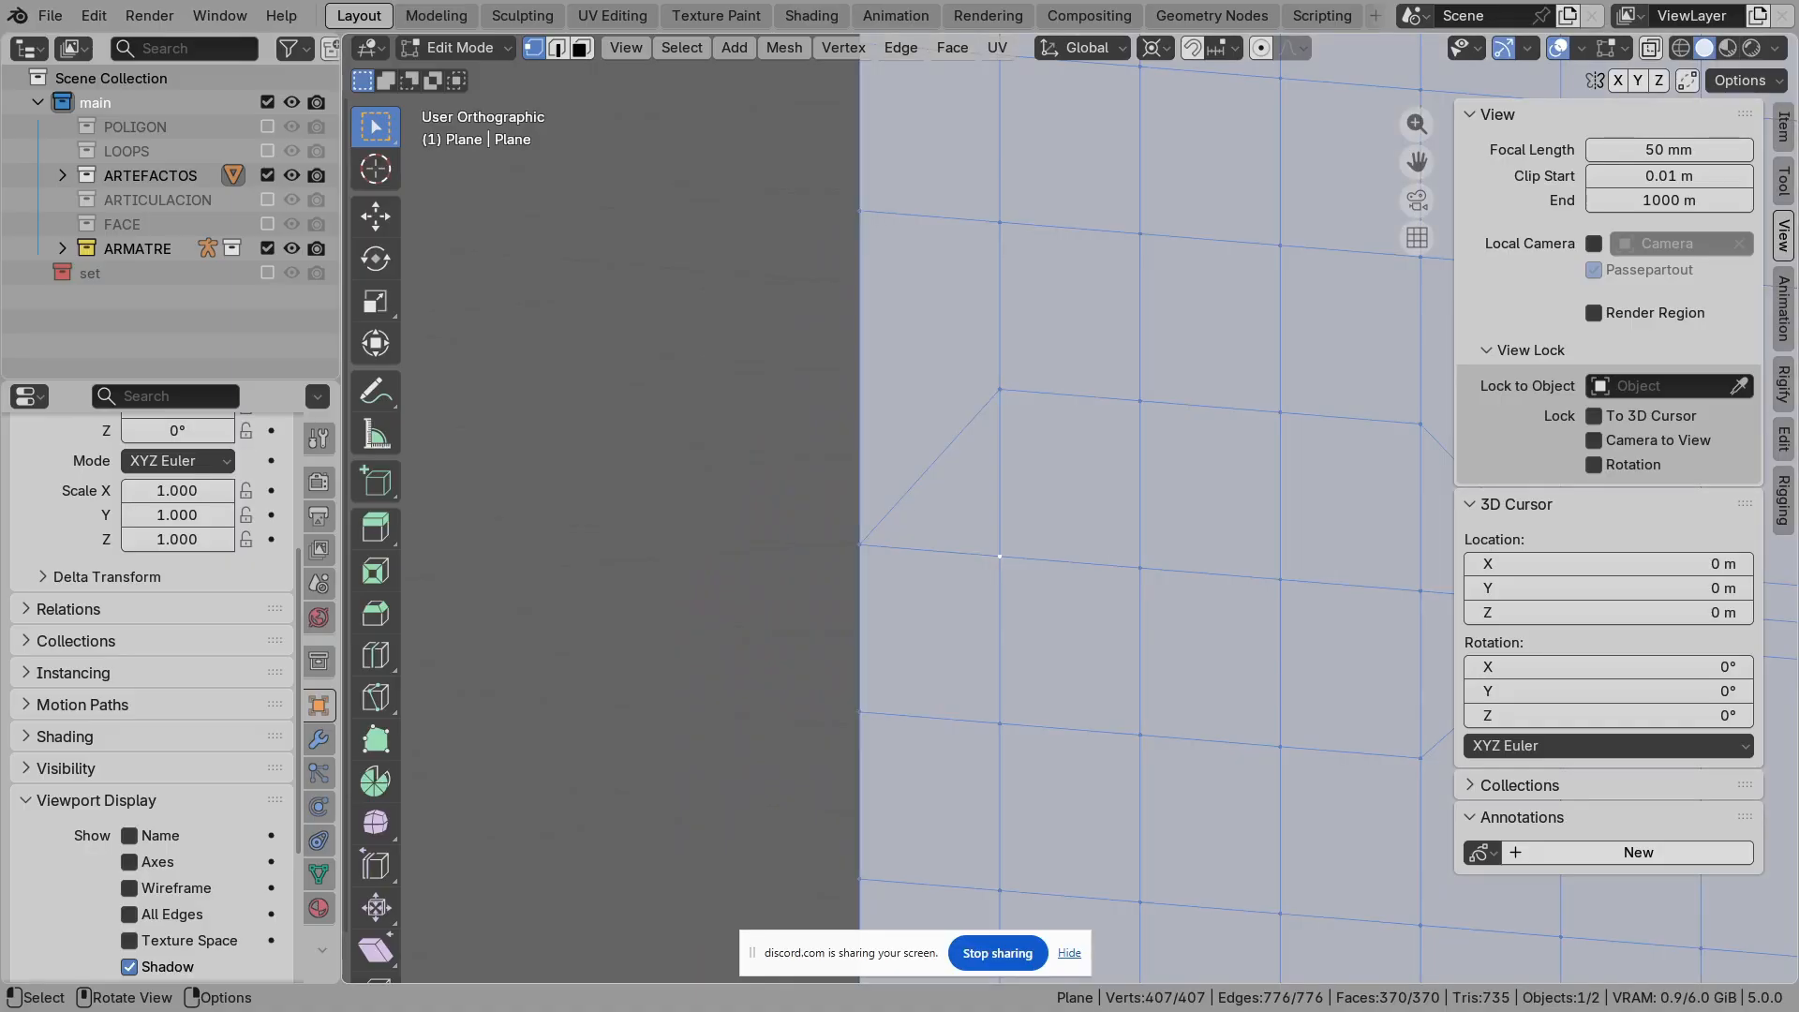
{"action": "scroll", "coordinate": [1070, 509], "scroll_direction": "down", "scroll_amount": 3}
{"action": "key", "text": "q"}
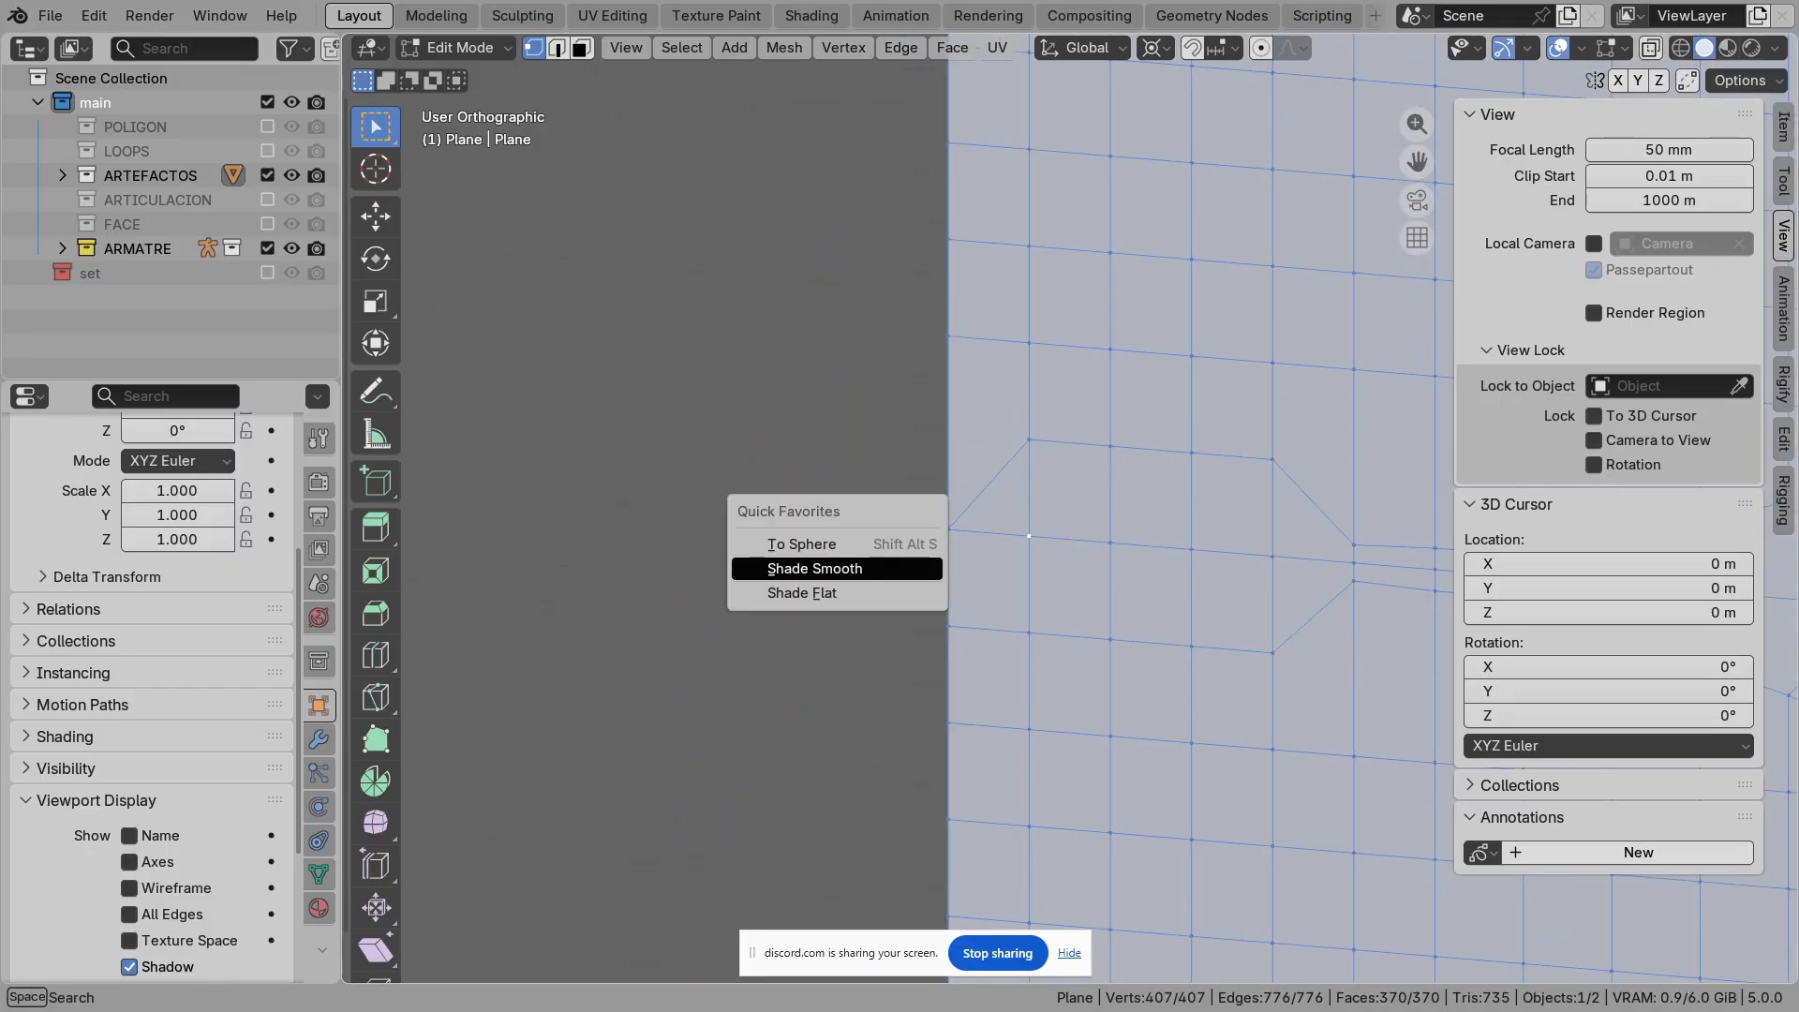
{"action": "left_click", "coordinate": [814, 568]}
{"action": "key", "text": "Tab"}
{"action": "middle_click_drag", "start_coordinate": [814, 569], "coordinate": [923, 560]}
Step: Shade all of the plane's faces flat in Edit Mode and view the bent corner in Object Mode
{"action": "key", "text": "Tab"}
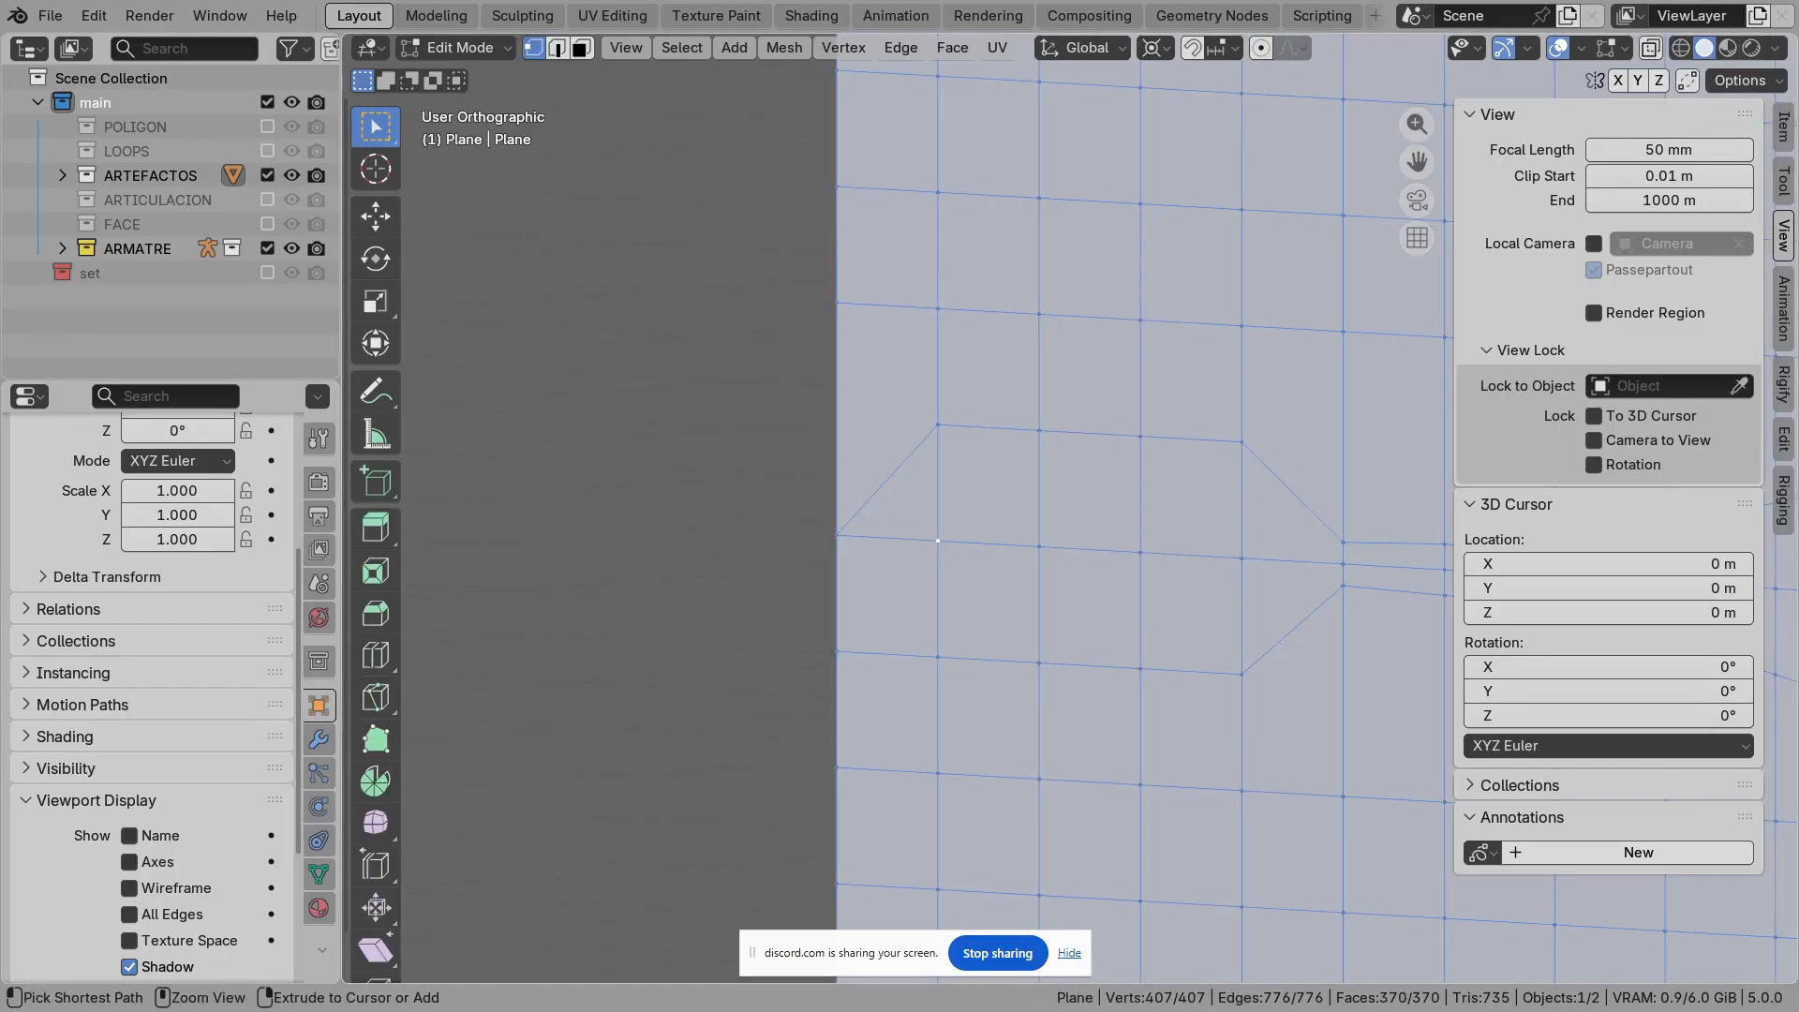
{"action": "key", "text": "q"}
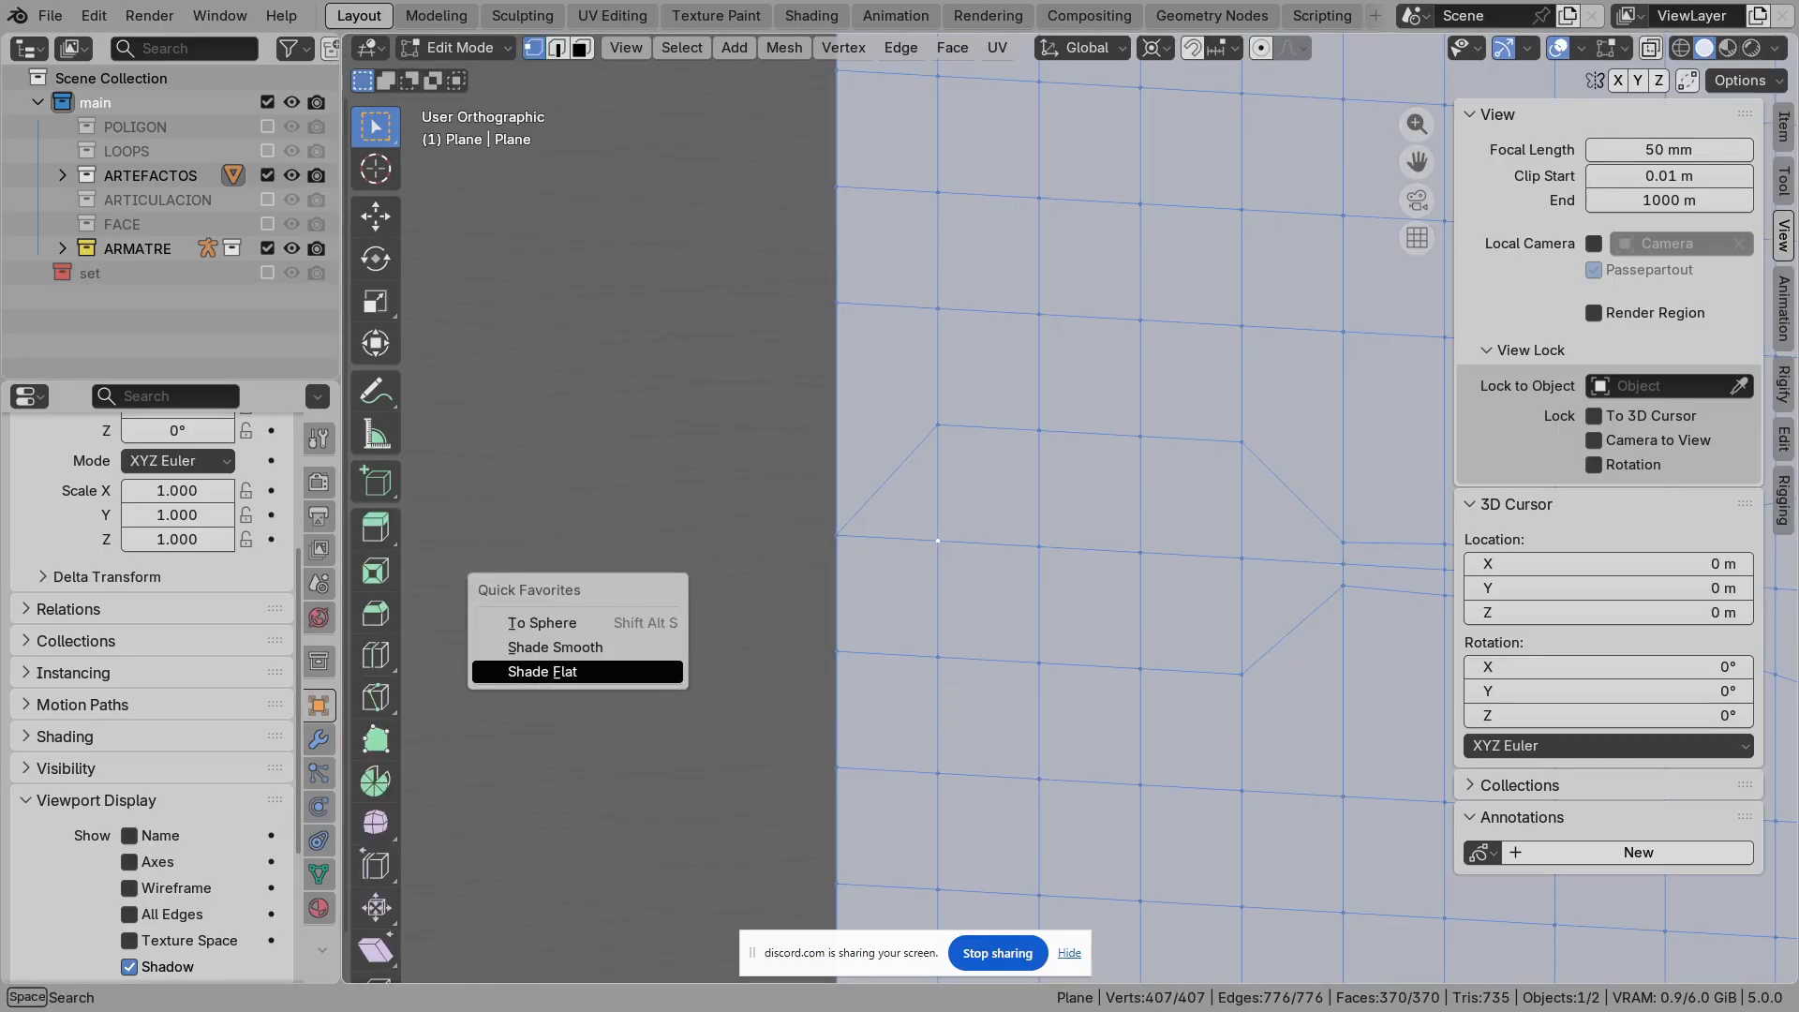
{"action": "key", "text": "Return"}
{"action": "key", "text": "Tab"}
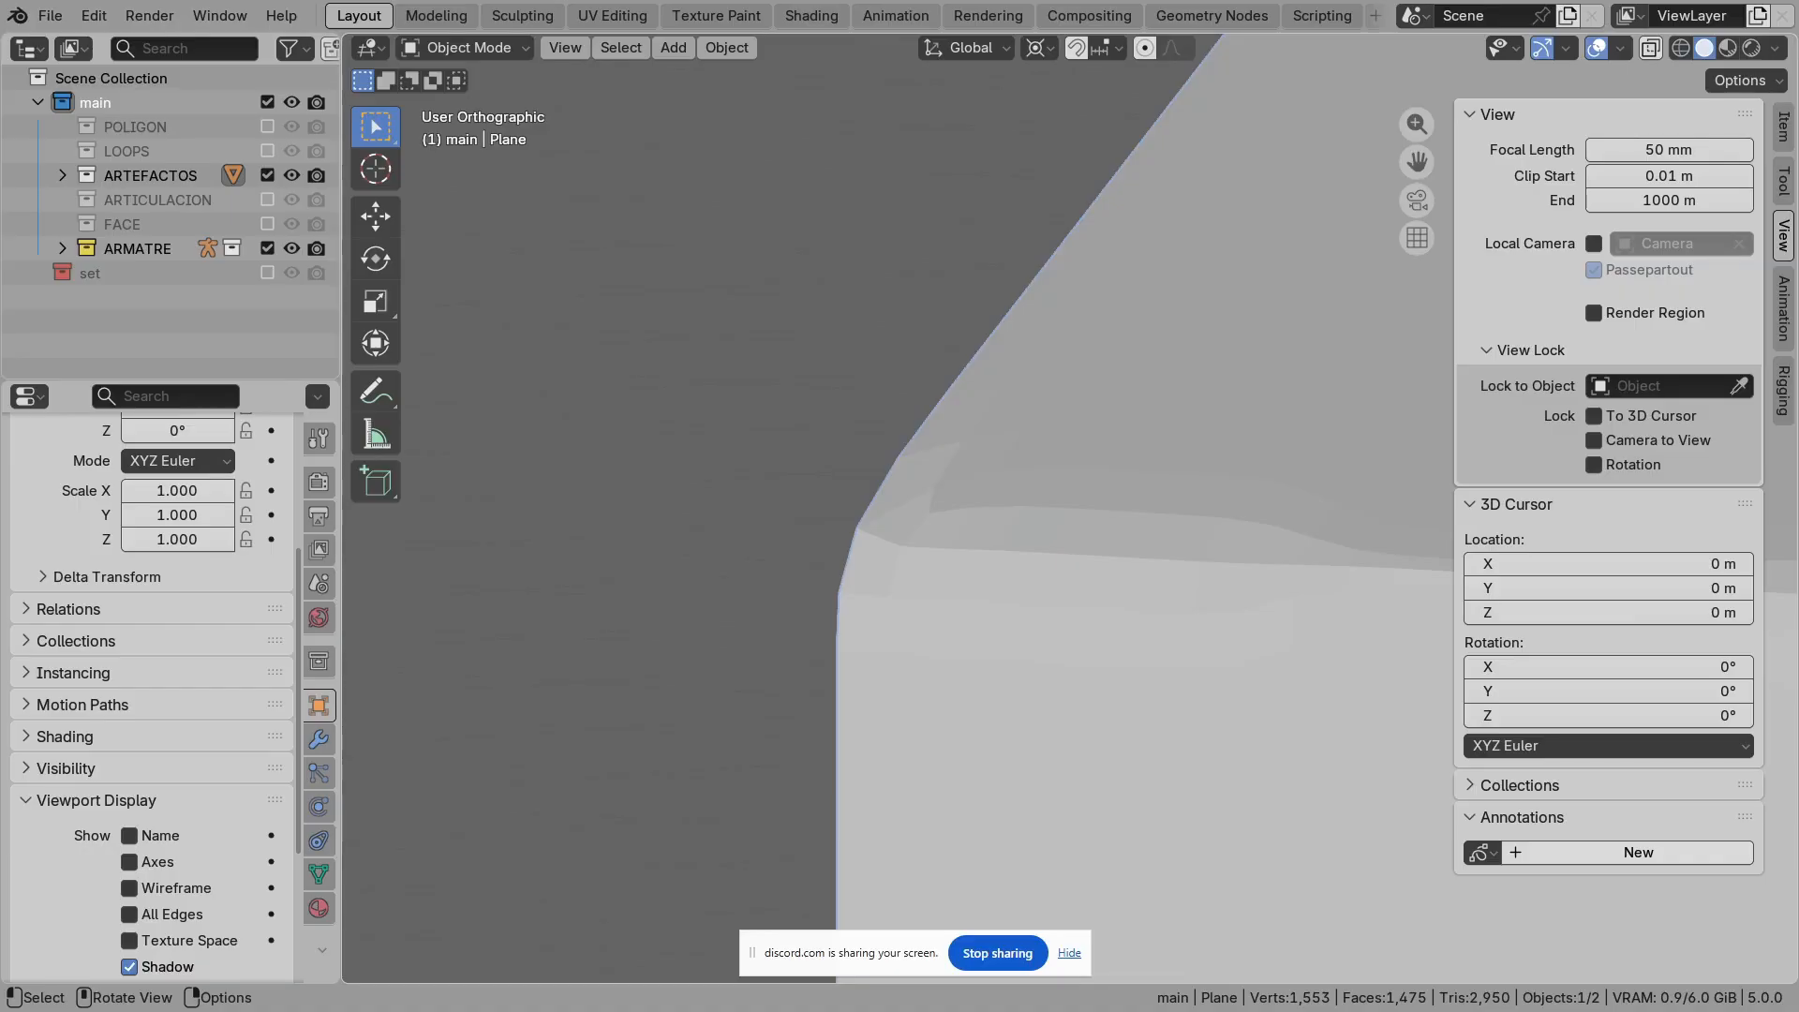
{"action": "middle_click_drag", "start_coordinate": [900, 562], "coordinate": [766, 564], "text": "shift"}
{"action": "middle_click_drag", "start_coordinate": [766, 564], "coordinate": [796, 693]}
Step: Deselect the plane's entire base mesh in Edit Mode and return to Object Mode
{"action": "key", "text": "Tab"}
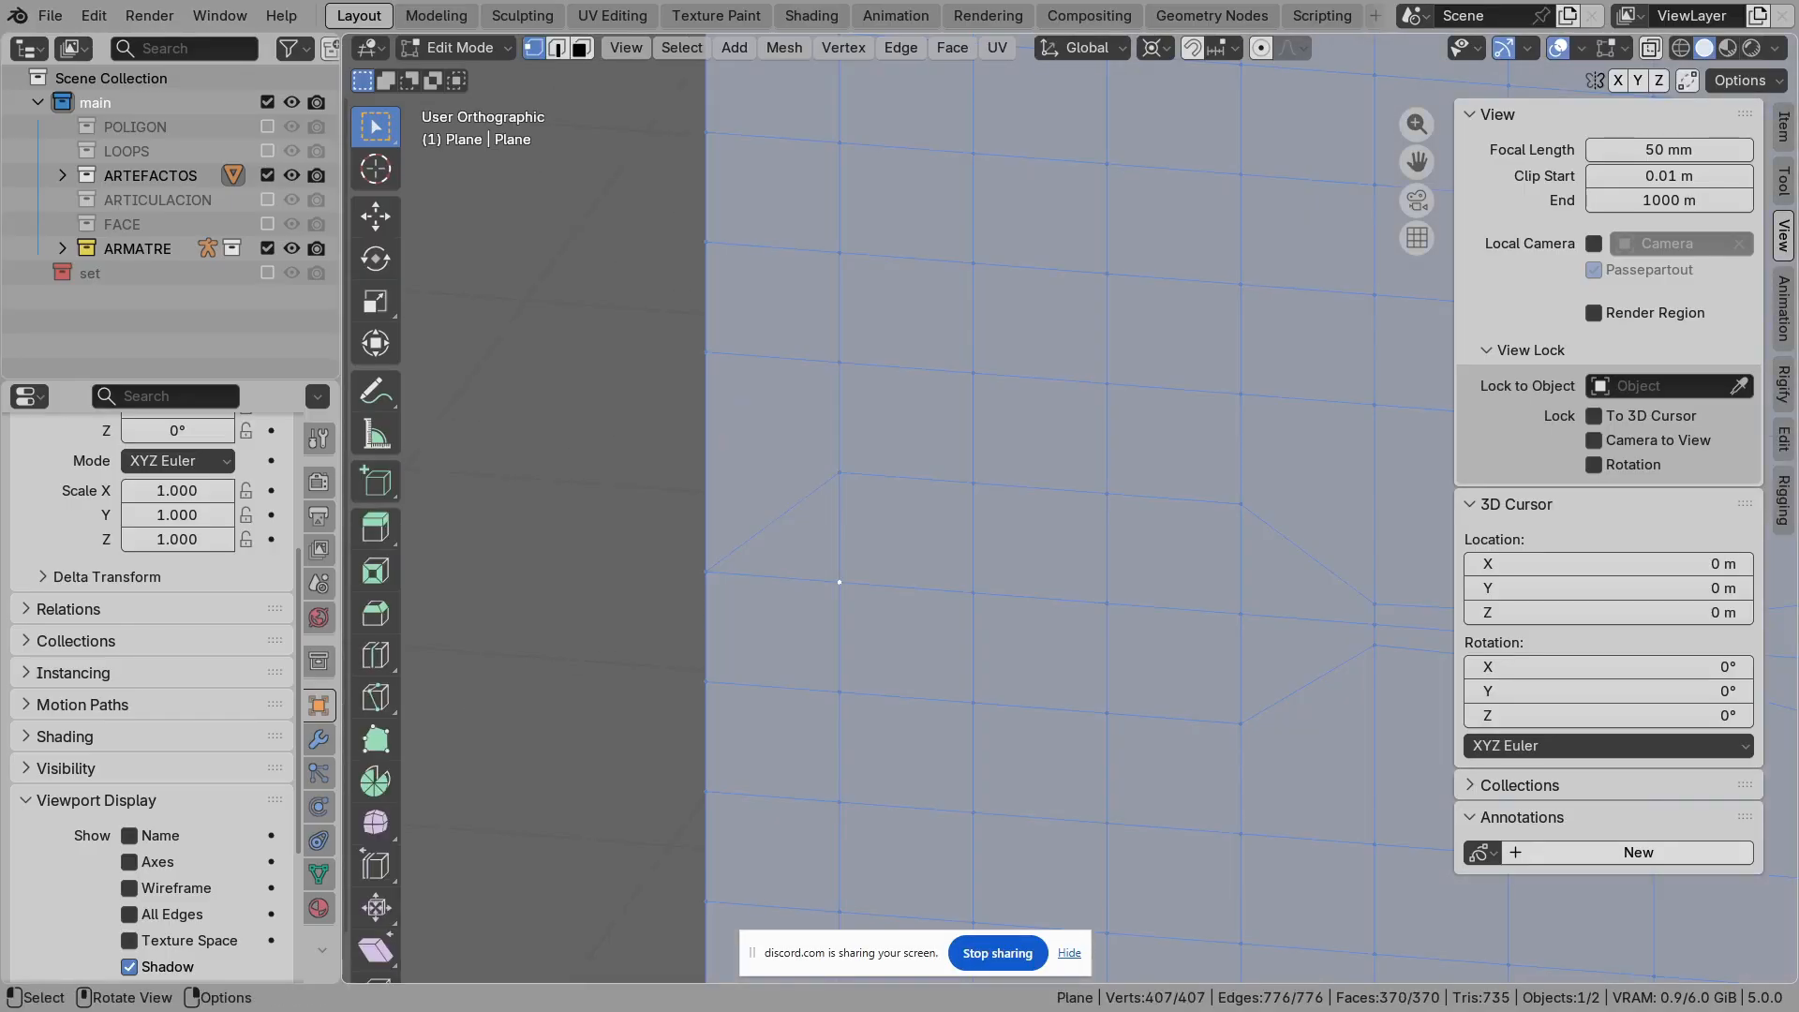
{"action": "key", "text": "alt+a"}
{"action": "scroll", "coordinate": [1078, 525], "scroll_direction": "down", "scroll_amount": 4}
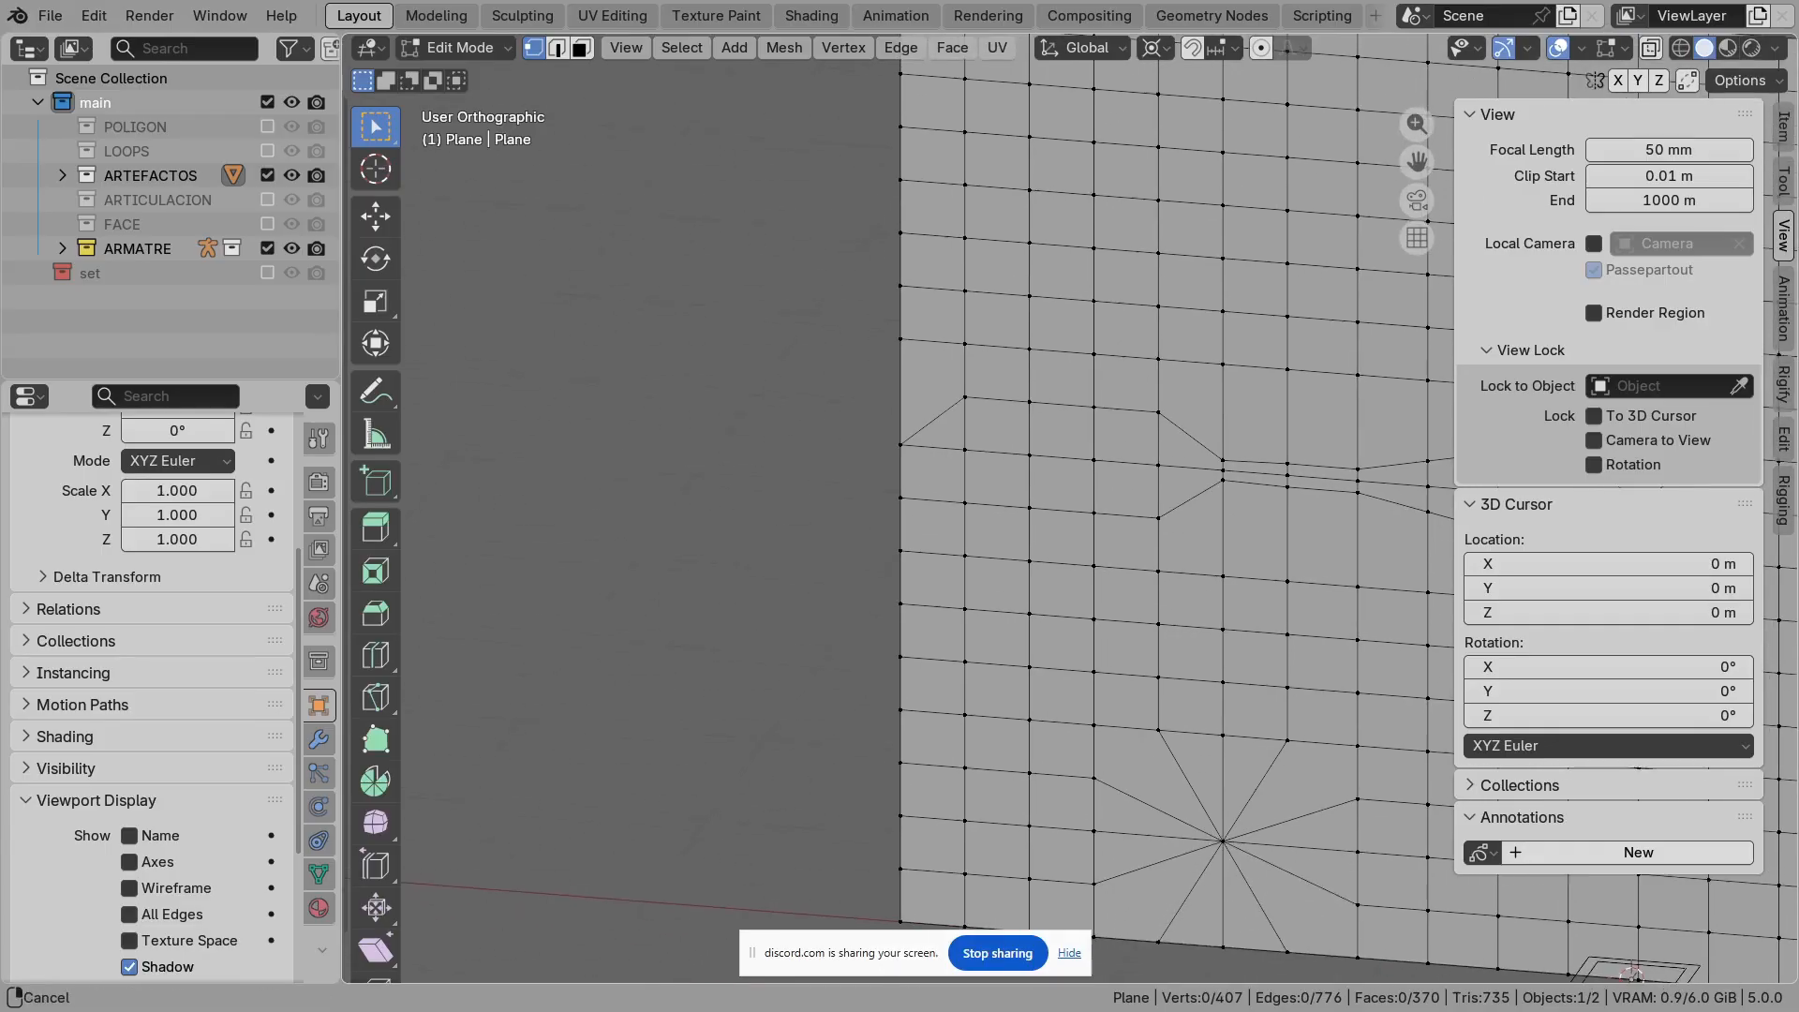
{"action": "key", "text": "Tab"}
Step: Add a cylinder mesh at the world origin with 32 vertices, a 1 m radius and a 2 m depth
{"action": "key", "text": "shift+a"}
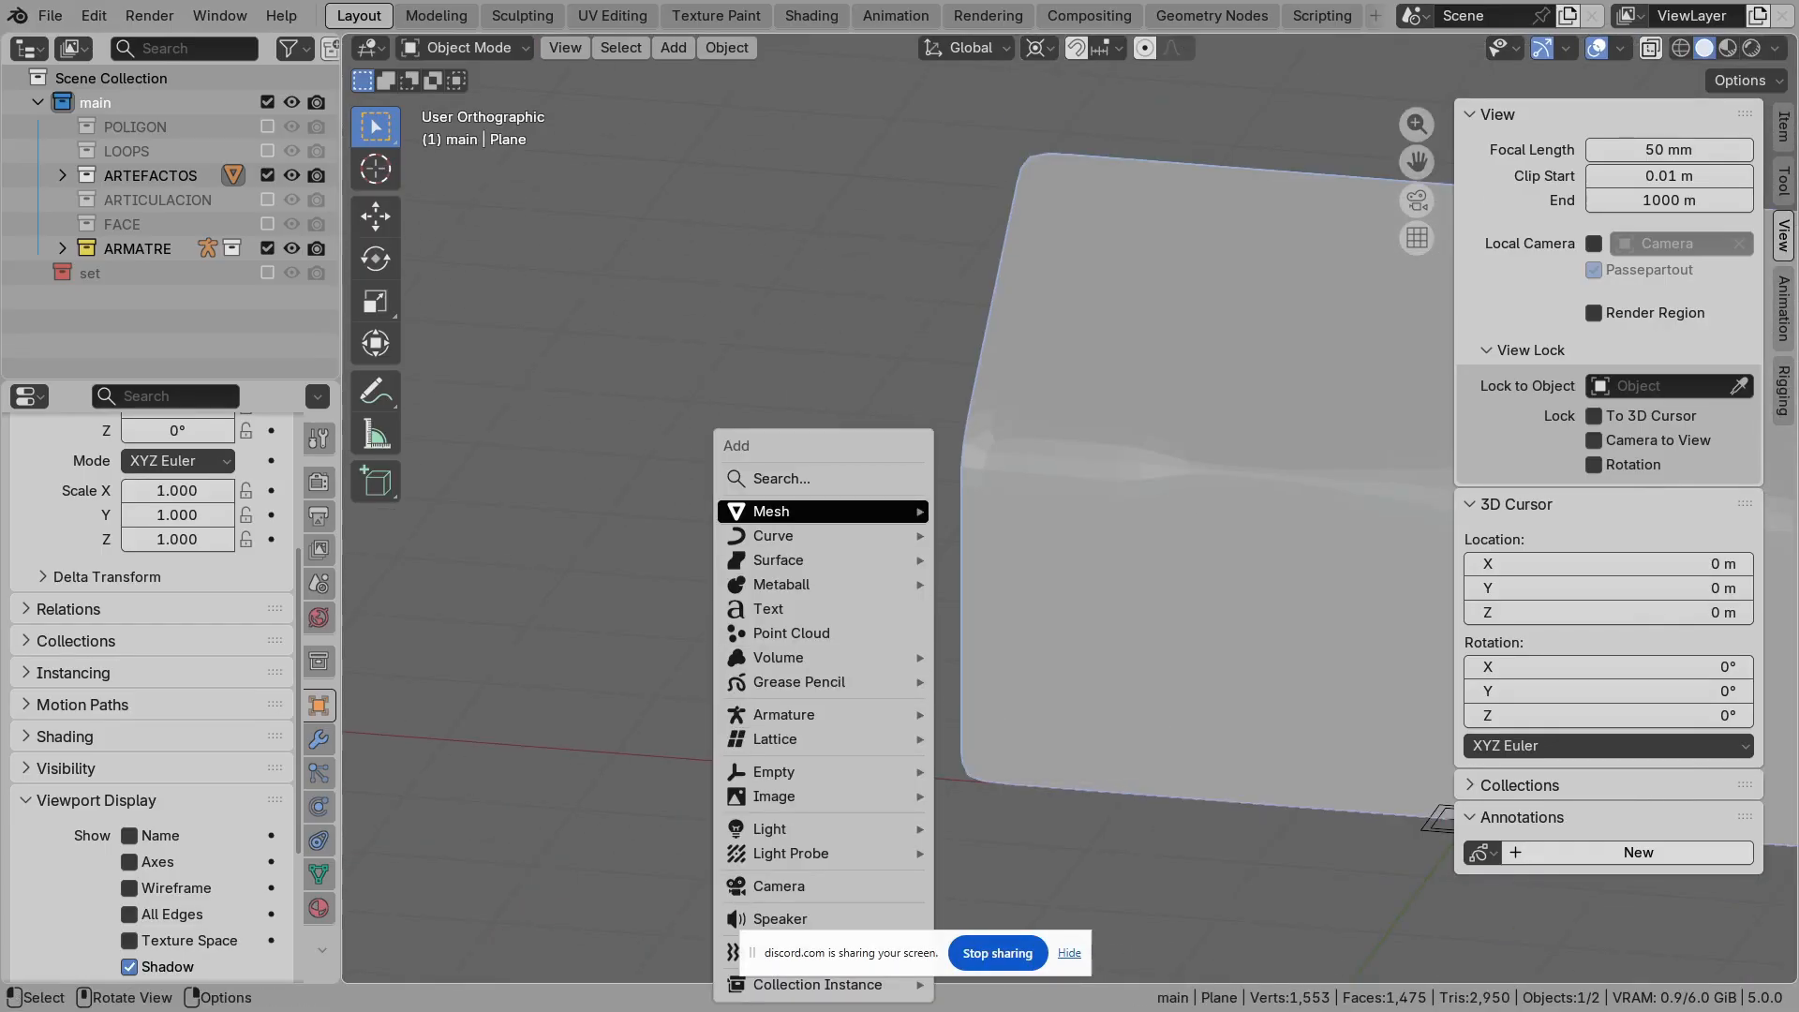
{"action": "mouse_move", "coordinate": [824, 511]}
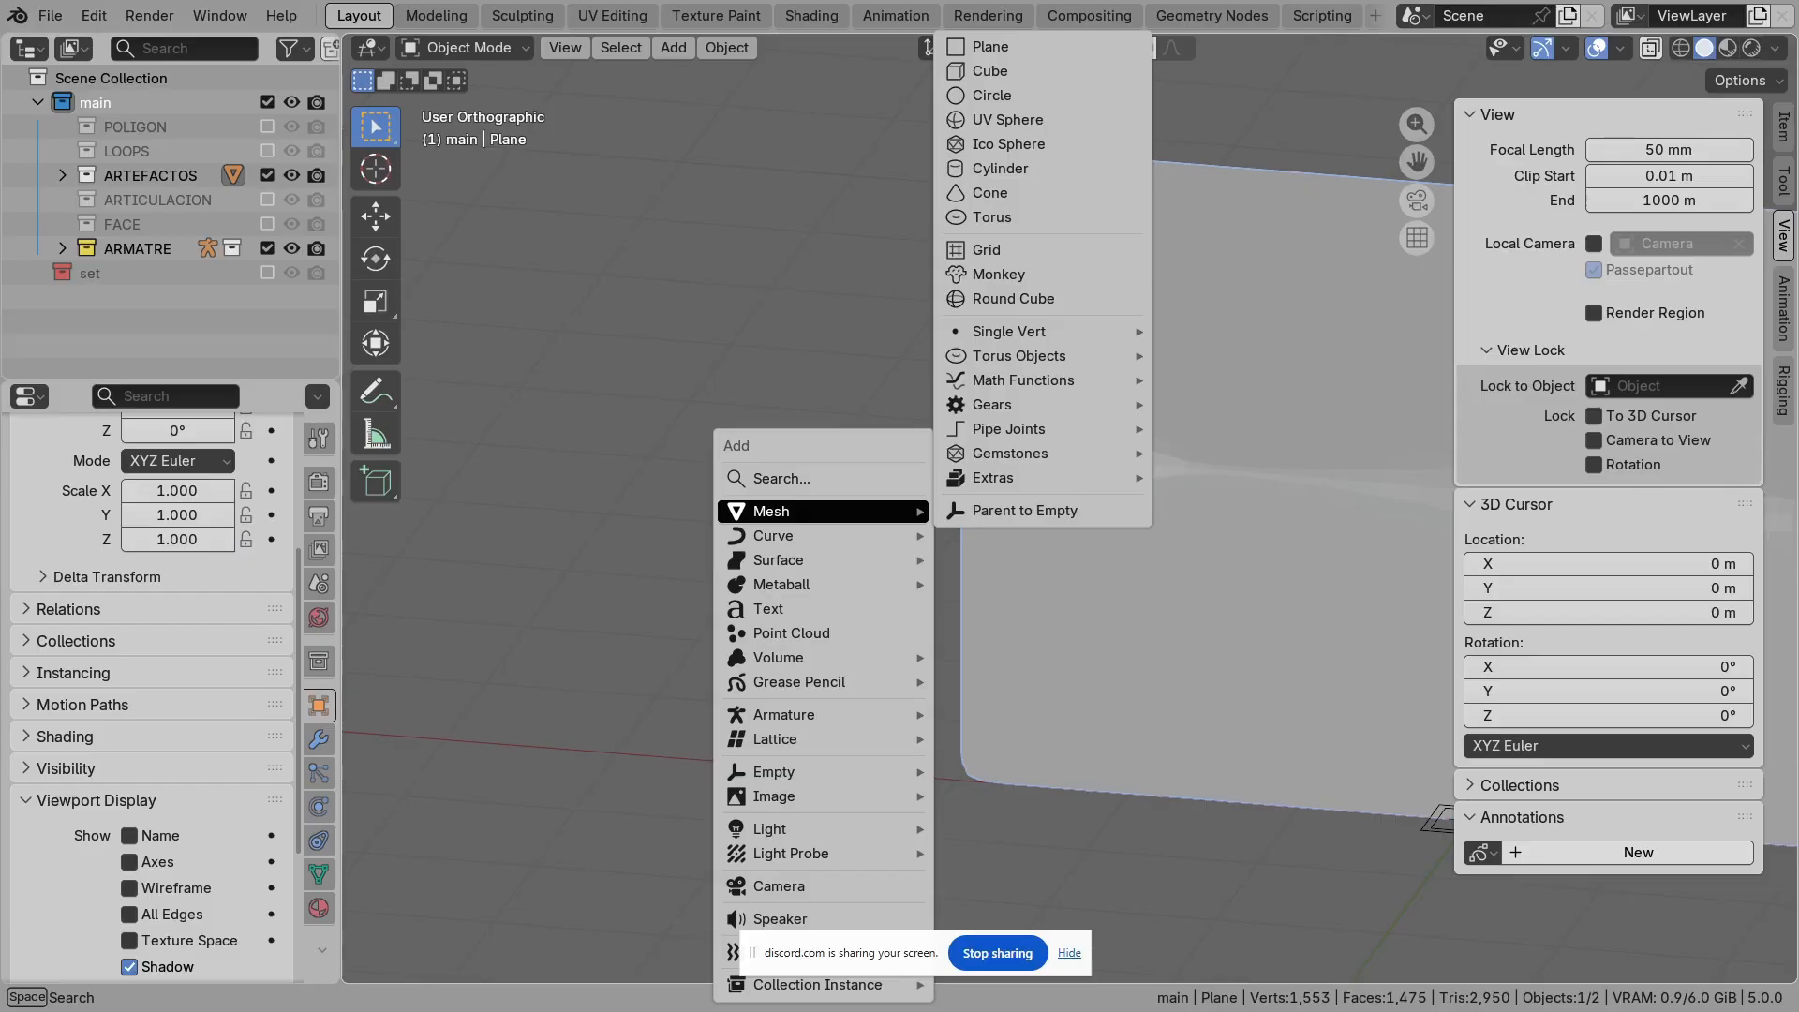
{"action": "left_click", "coordinate": [1003, 169]}
{"action": "key", "text": "KP_Decimal"}
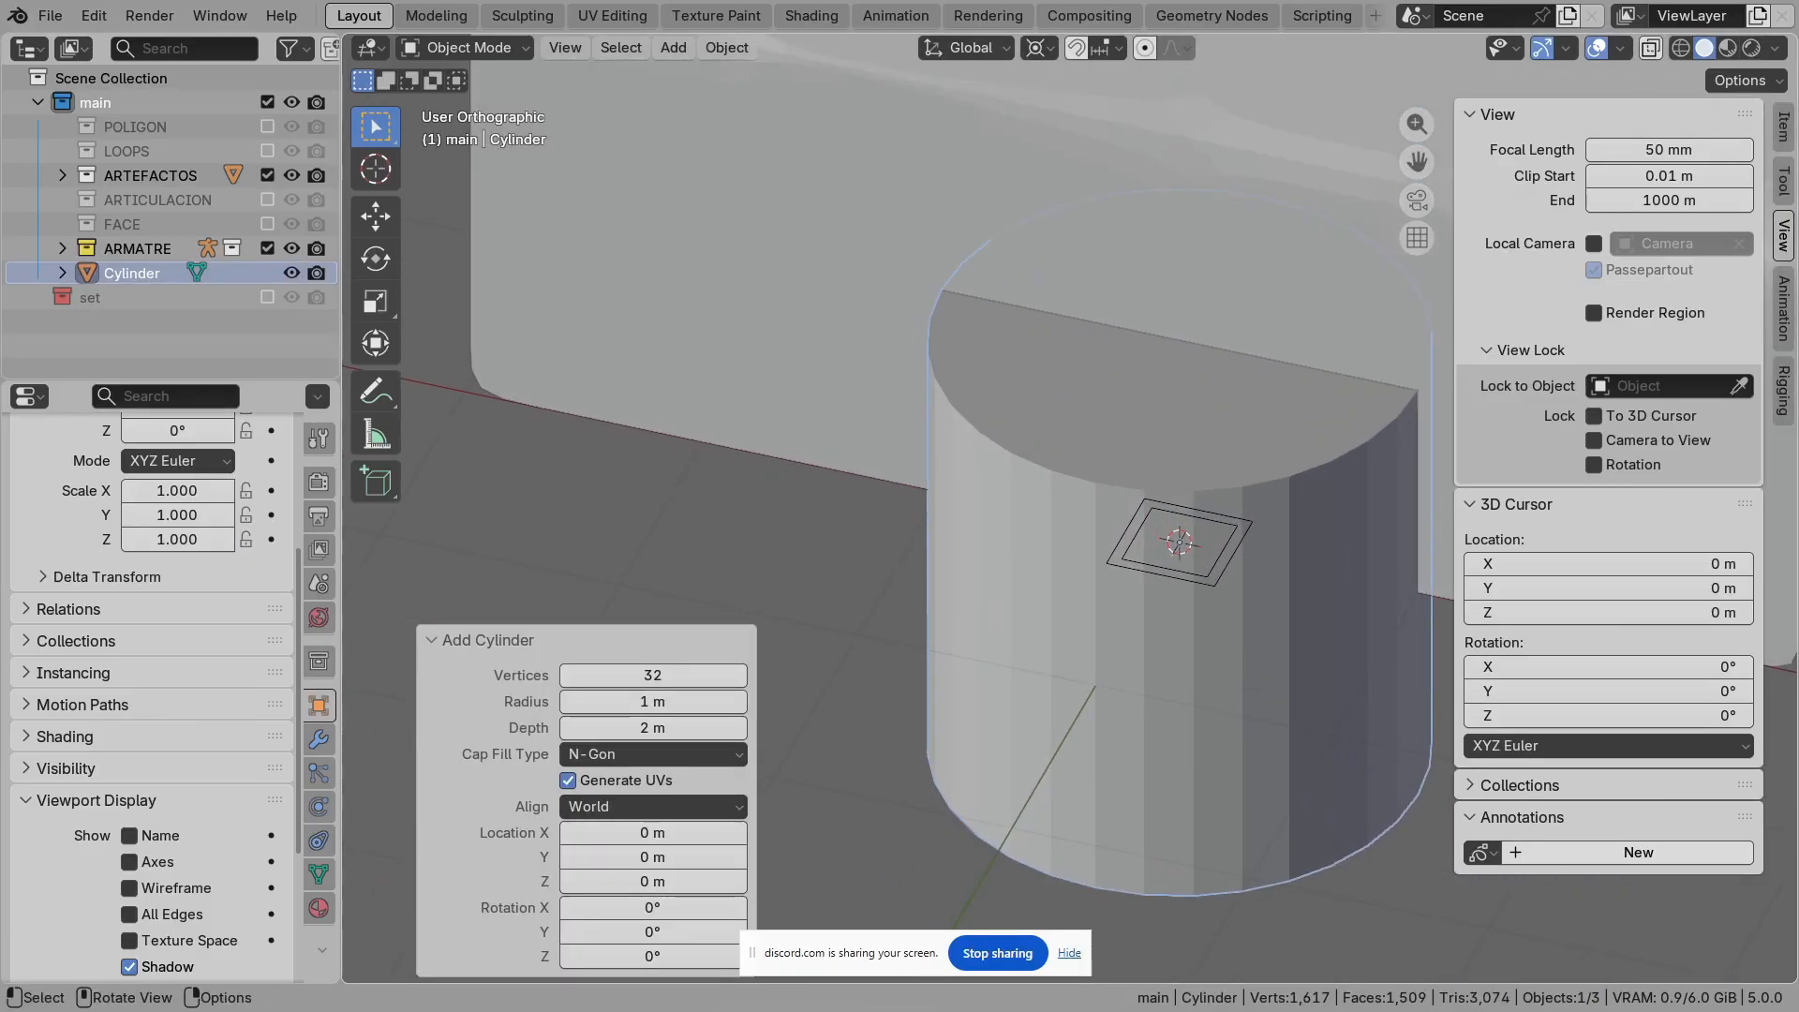
Step: Cut nine evenly spaced horizontal edge loops around the cylinder's side in Edit Mode
{"action": "key", "text": "Tab"}
{"action": "key", "text": "ctrl+r"}
{"action": "scroll", "coordinate": [1137, 609], "scroll_direction": "up", "scroll_amount": 8}
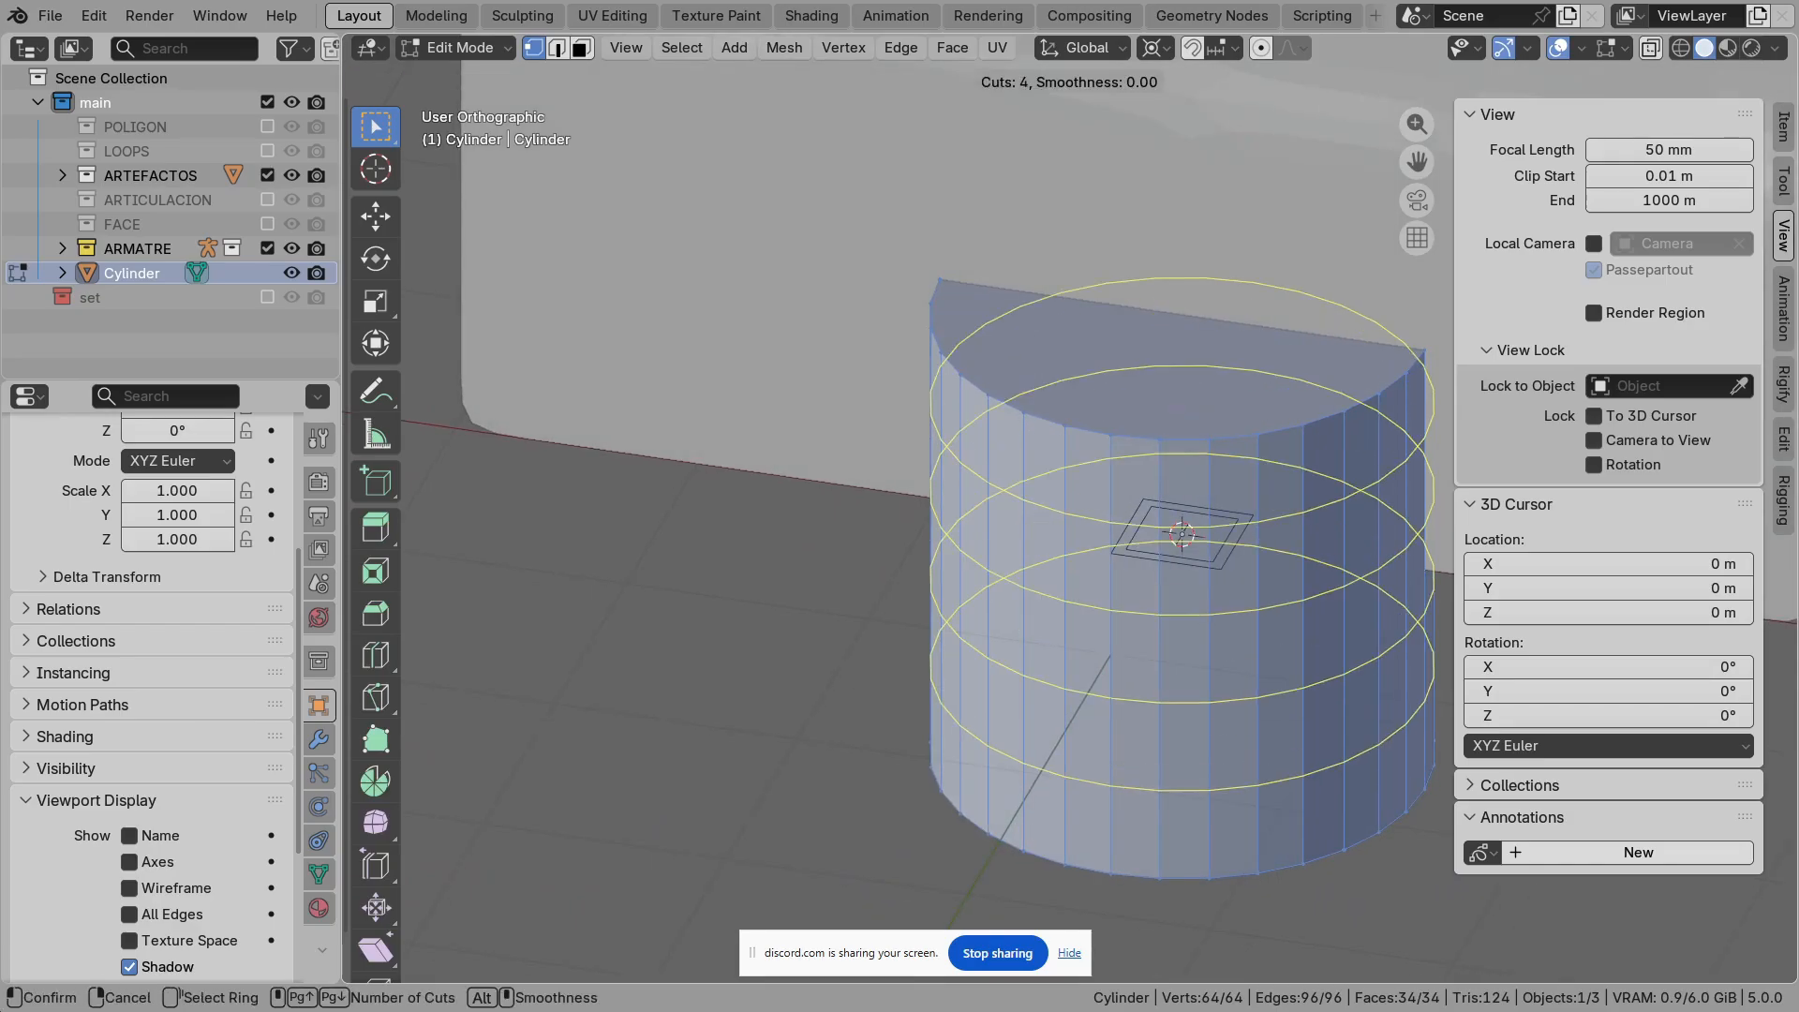
{"action": "left_click", "coordinate": [1137, 609]}
{"action": "left_click", "coordinate": [1137, 609]}
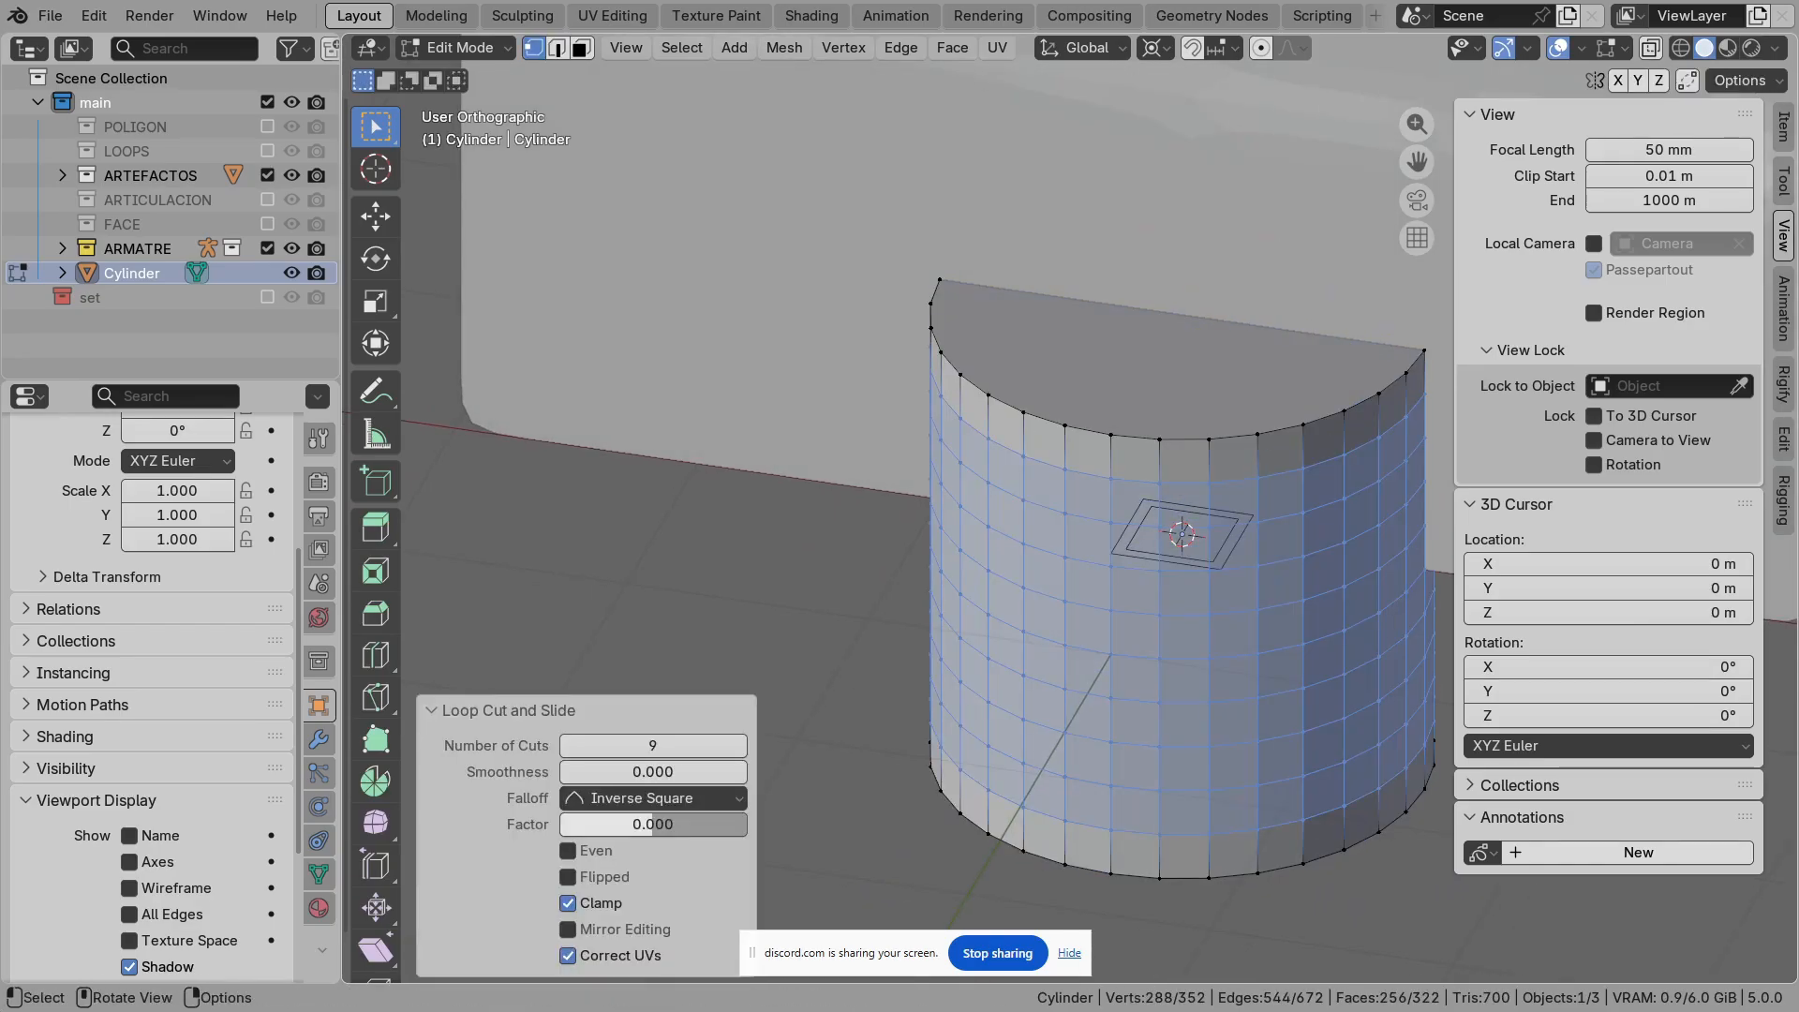
Step: Examine the cylinder's cap and side shading in Object Mode, and delete the cylinder
{"action": "key", "text": "Tab"}
{"action": "key", "text": "KP_Decimal"}
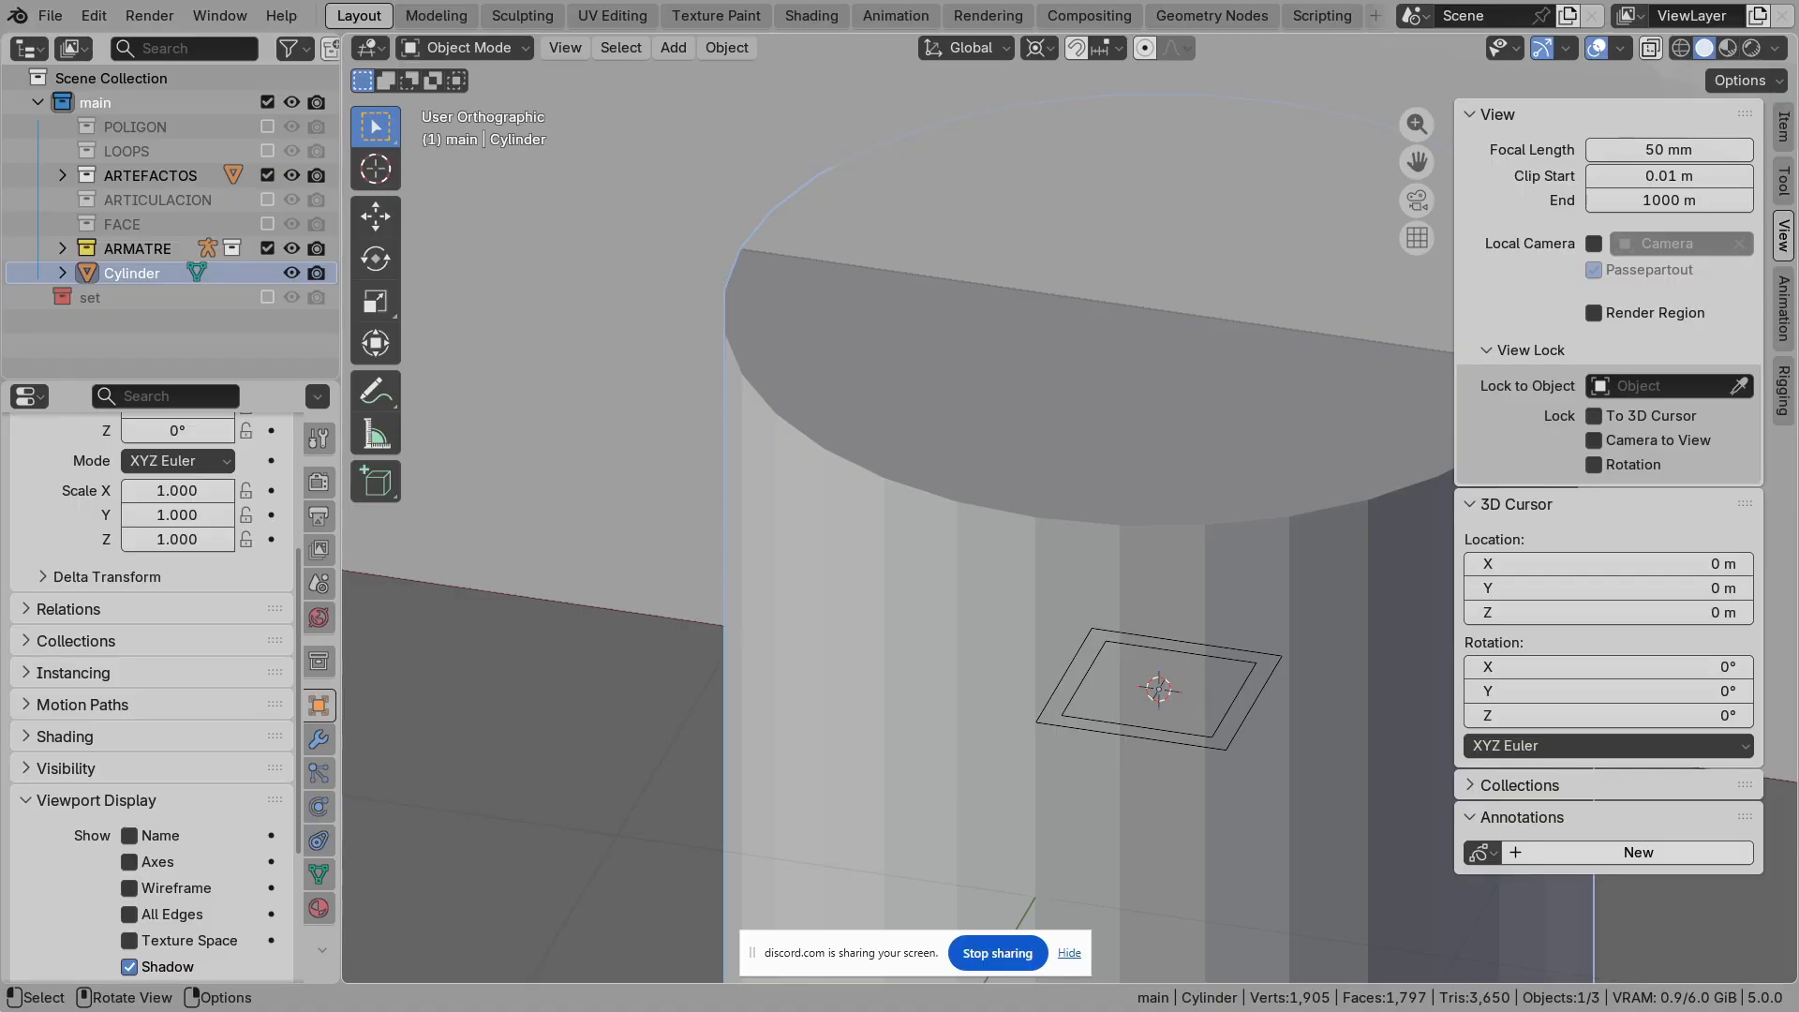
{"action": "scroll", "coordinate": [1070, 509], "scroll_direction": "down", "scroll_amount": 2}
{"action": "middle_click_drag", "start_coordinate": [1070, 509], "coordinate": [941, 476], "text": "shift"}
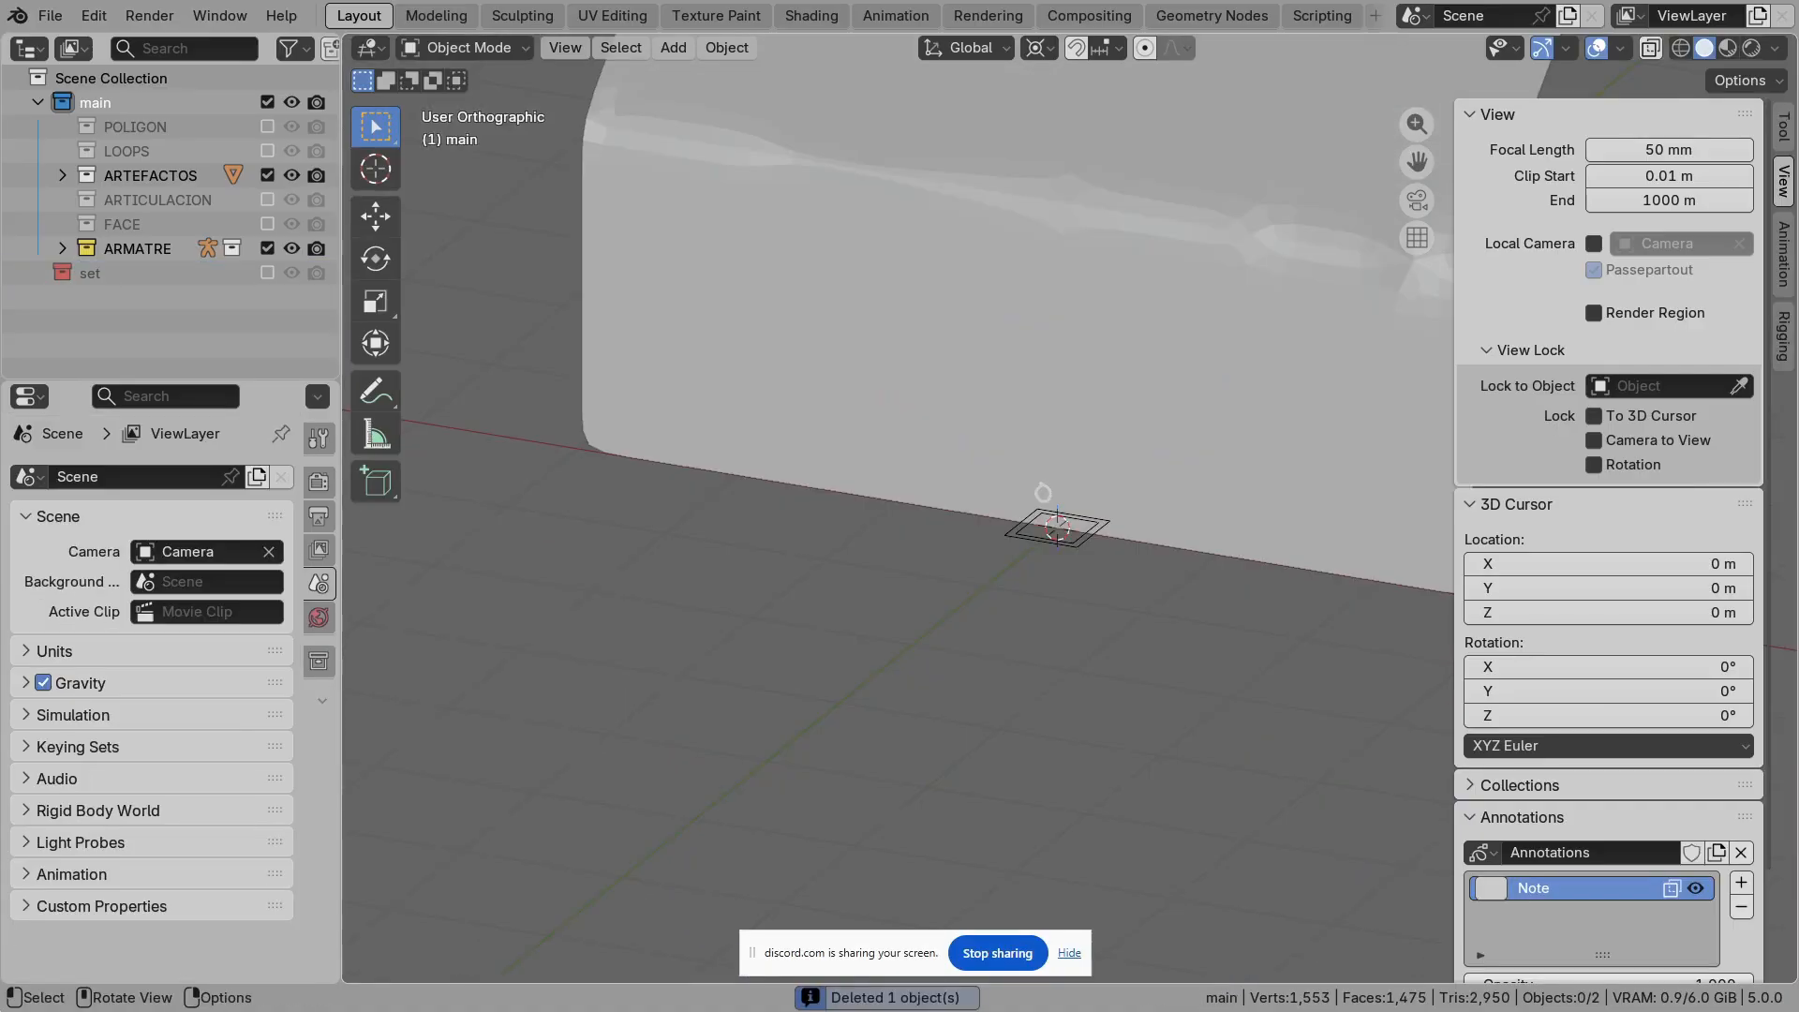
Step: Select the armature's control bone and bend the plane by setting DEFORMACION first to -90, and finally to -18
{"action": "left_click", "coordinate": [1059, 536]}
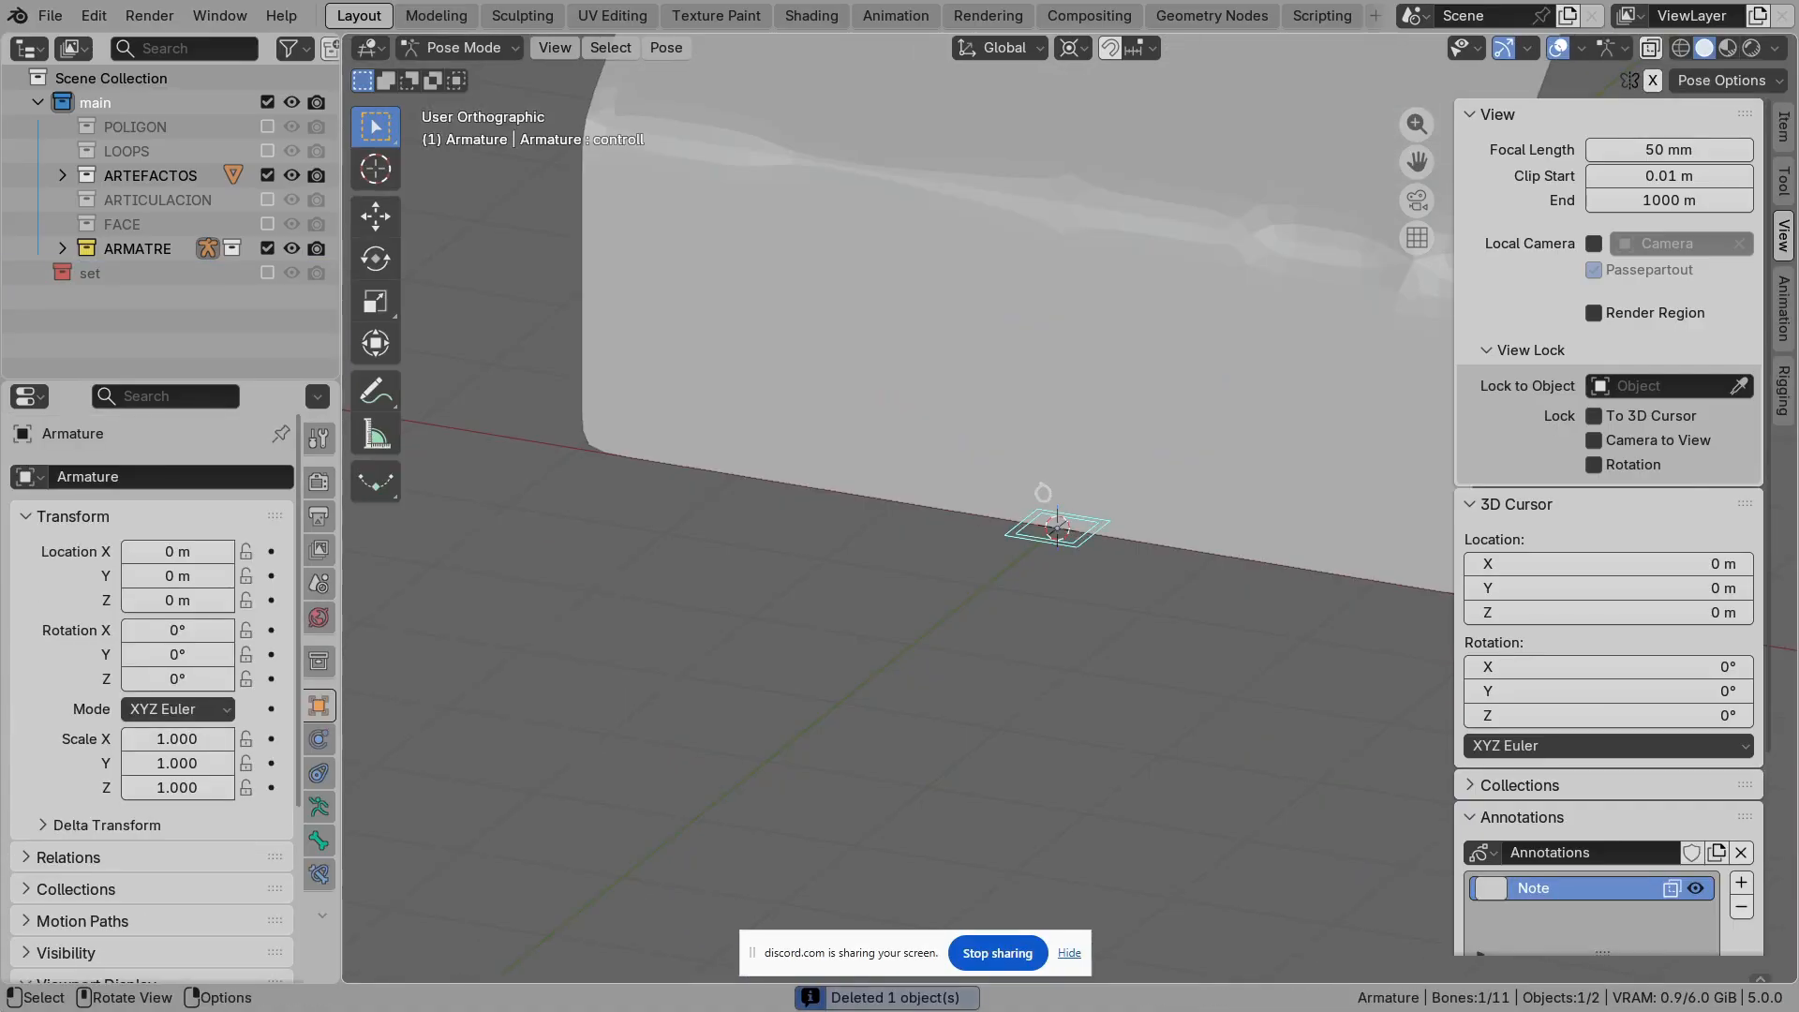
{"action": "scroll", "coordinate": [1070, 509], "scroll_direction": "up", "scroll_amount": 2}
{"action": "middle_click_drag", "start_coordinate": [1052, 536], "coordinate": [997, 793], "text": "shift"}
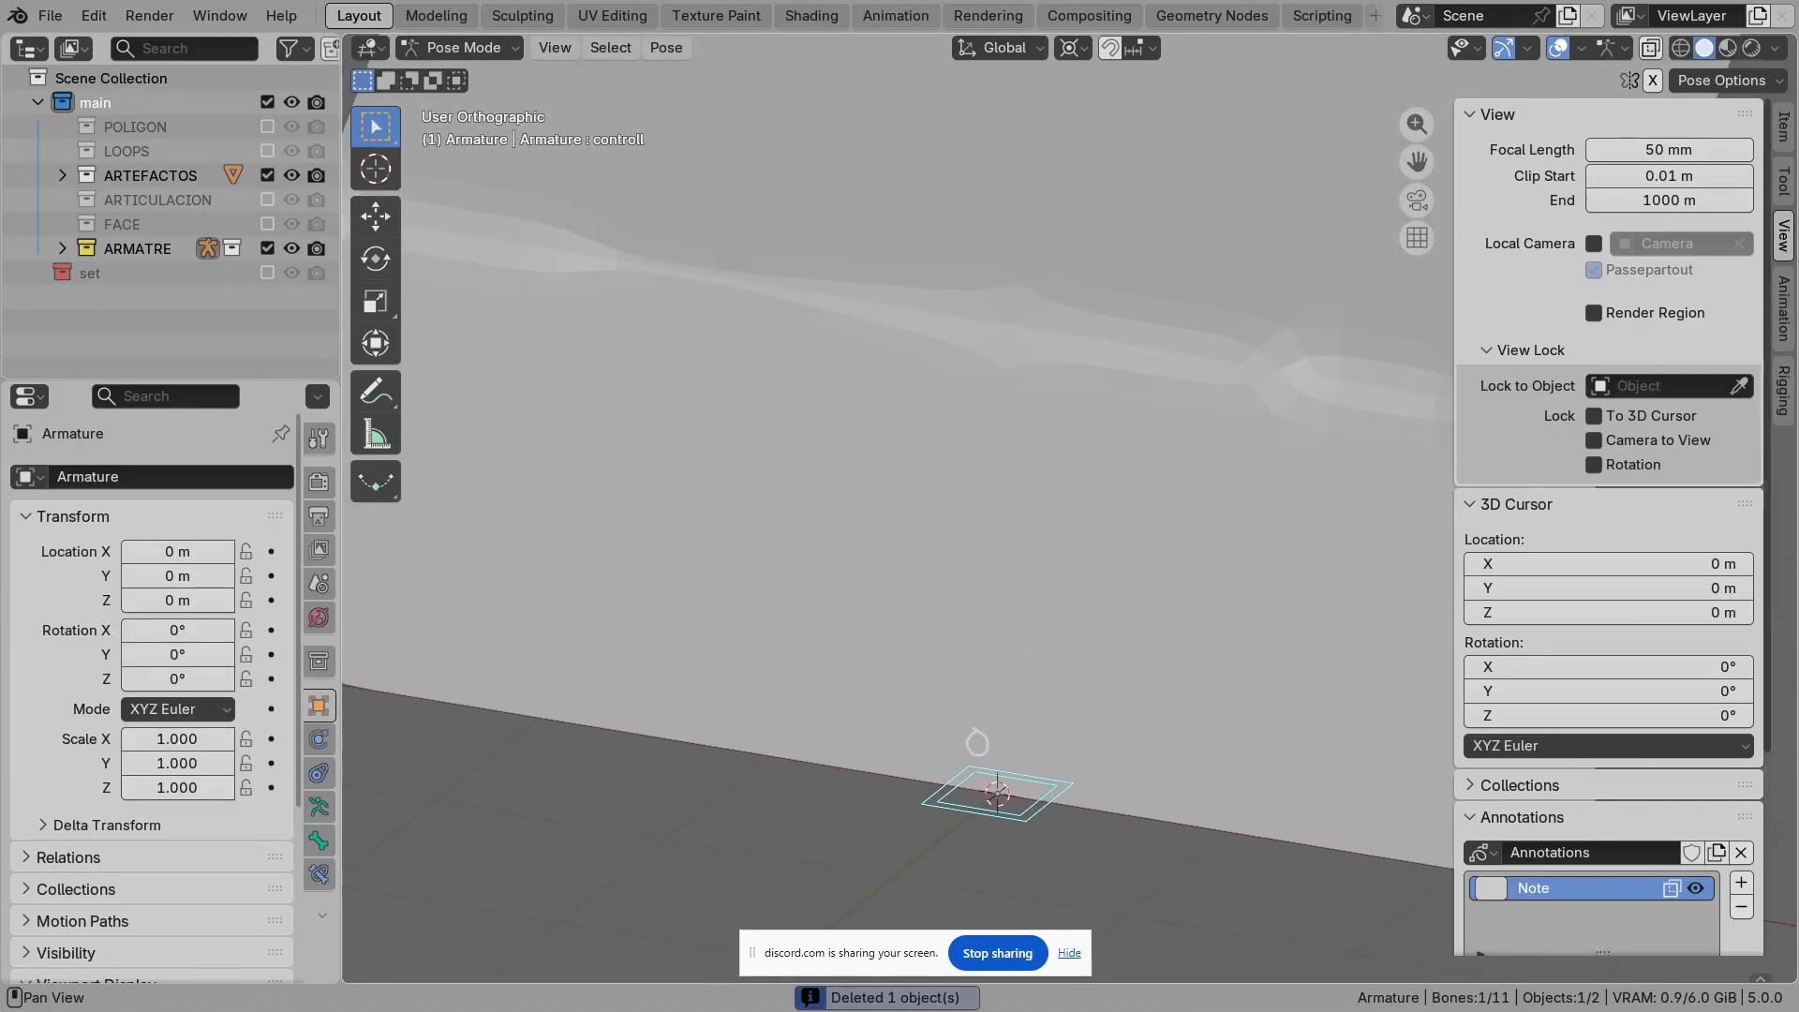
{"action": "scroll", "coordinate": [1609, 527], "scroll_direction": "down", "scroll_amount": 2}
{"action": "scroll", "coordinate": [1608, 527], "scroll_direction": "down", "scroll_amount": 2}
{"action": "left_click_drag", "start_coordinate": [1670, 902], "coordinate": [1614, 902]}
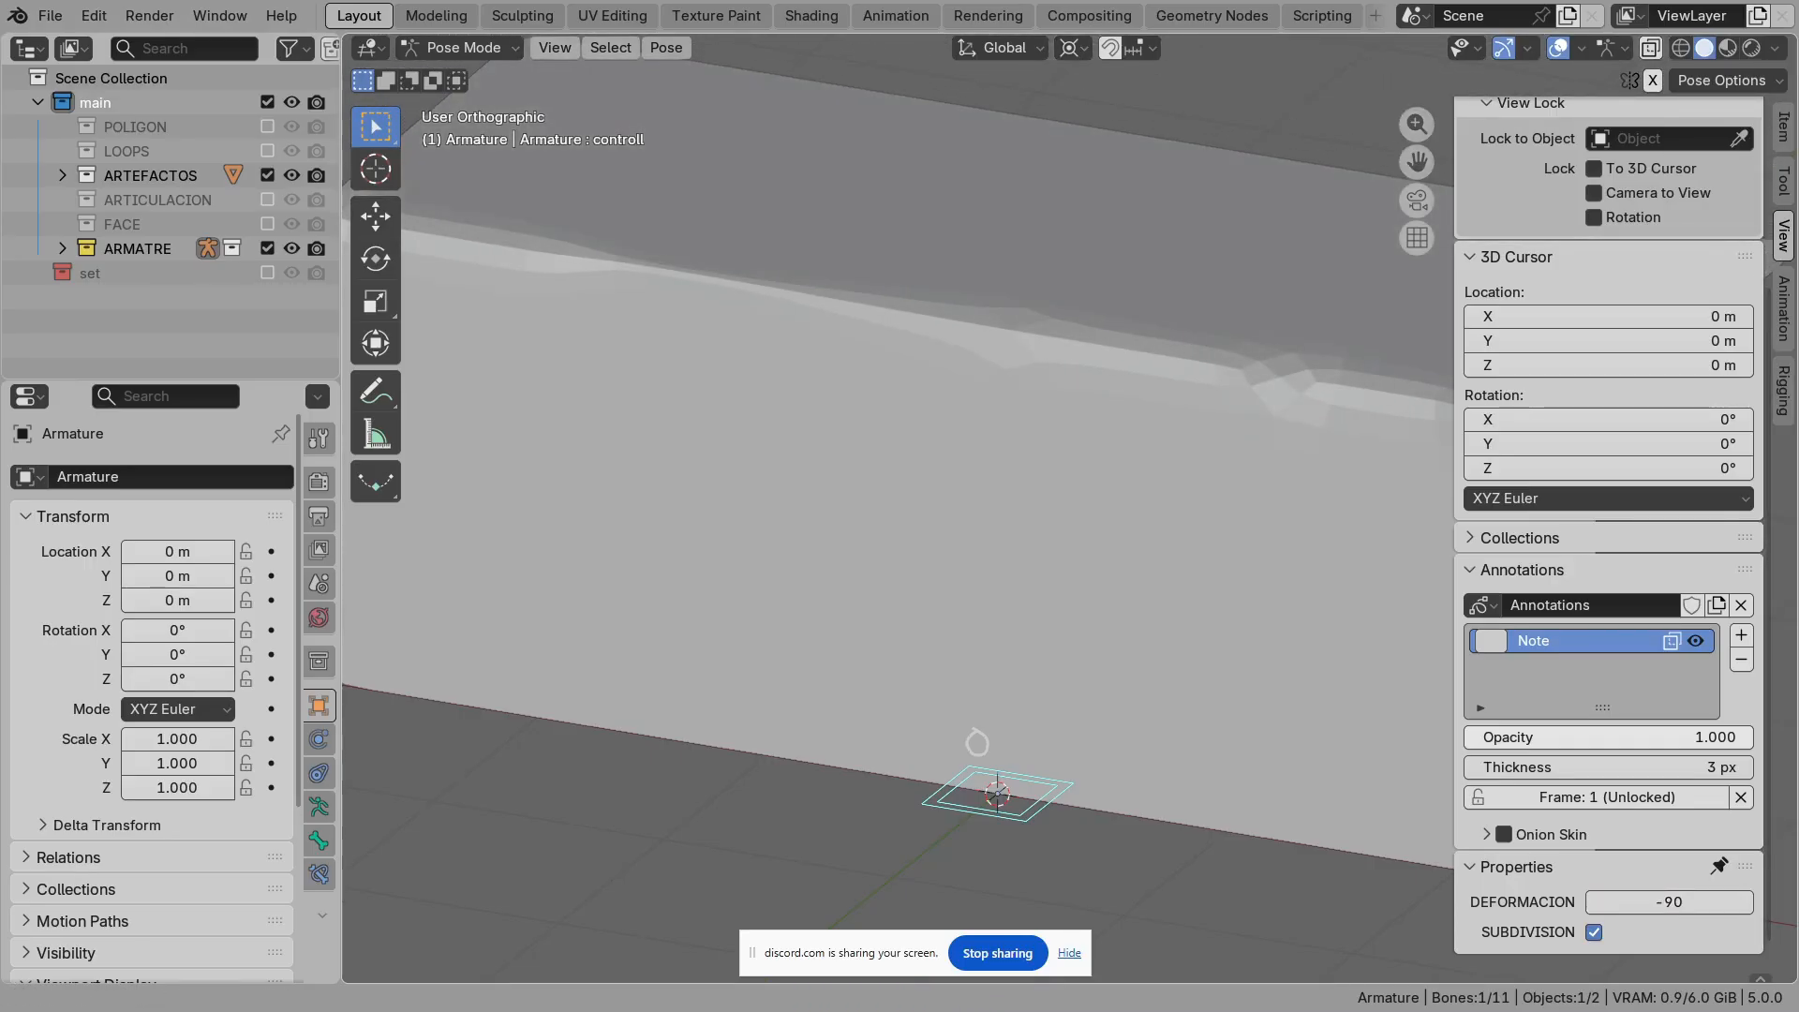
{"action": "middle_click_drag", "start_coordinate": [997, 562], "coordinate": [1215, 702], "text": "shift"}
{"action": "left_click_drag", "start_coordinate": [1670, 901], "coordinate": [1739, 902]}
{"action": "middle_click_drag", "start_coordinate": [1031, 525], "coordinate": [1154, 599], "text": "shift"}
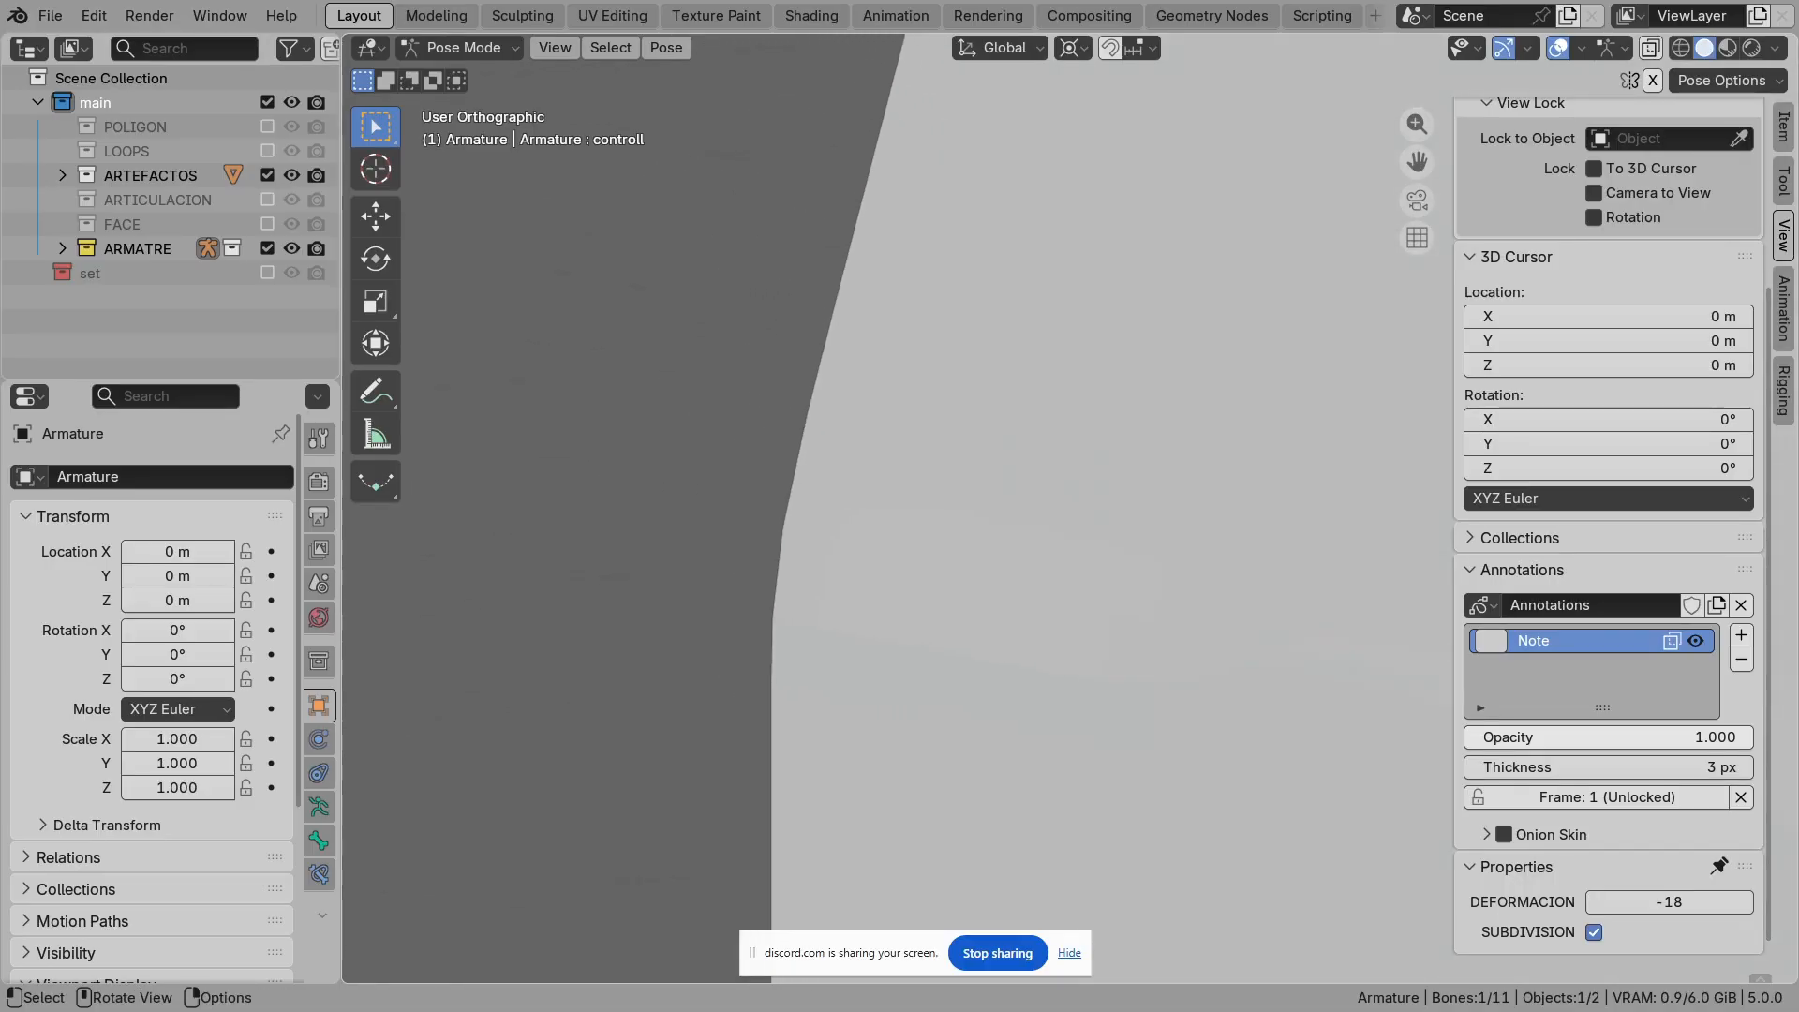
{"action": "scroll", "coordinate": [1071, 509], "scroll_direction": "down", "scroll_amount": 5}
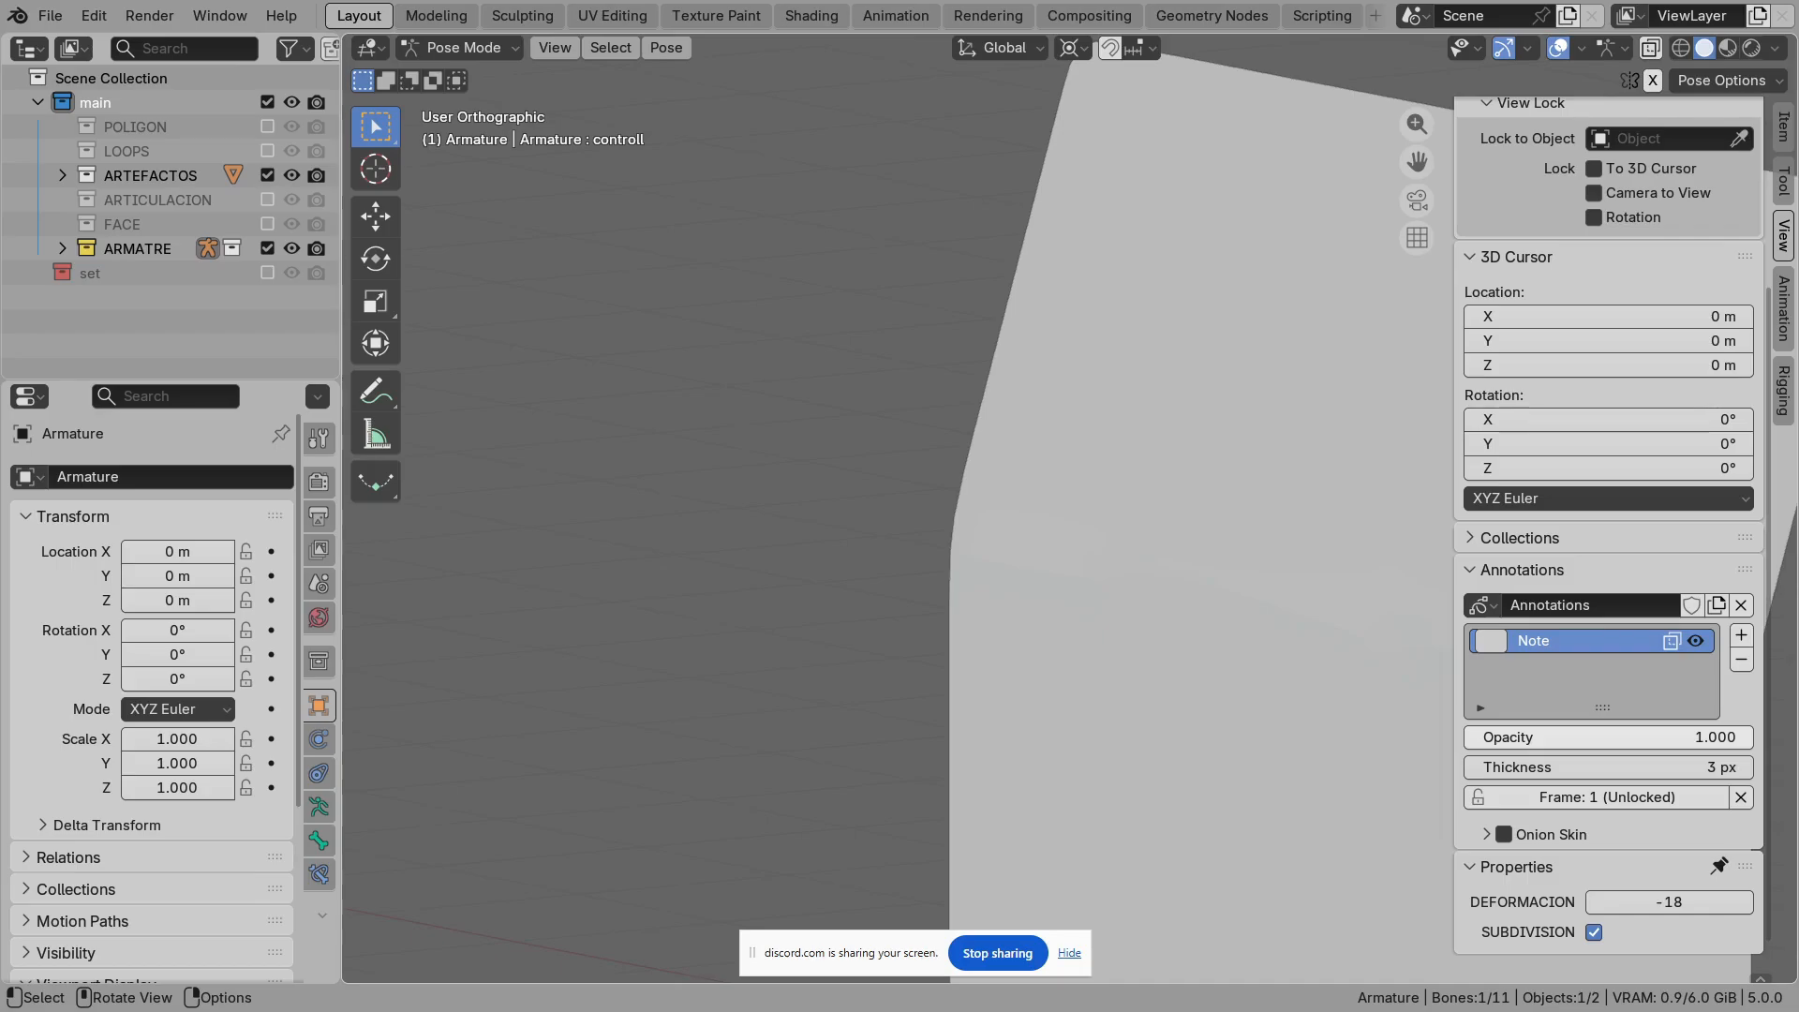
Step: Open the plane in Edit Mode and draw a three-branched annotation inside the triangle at its outer edge
{"action": "left_click", "coordinate": [1154, 562]}
{"action": "key", "text": "Tab"}
{"action": "scroll", "coordinate": [1070, 509], "scroll_direction": "up", "scroll_amount": 3}
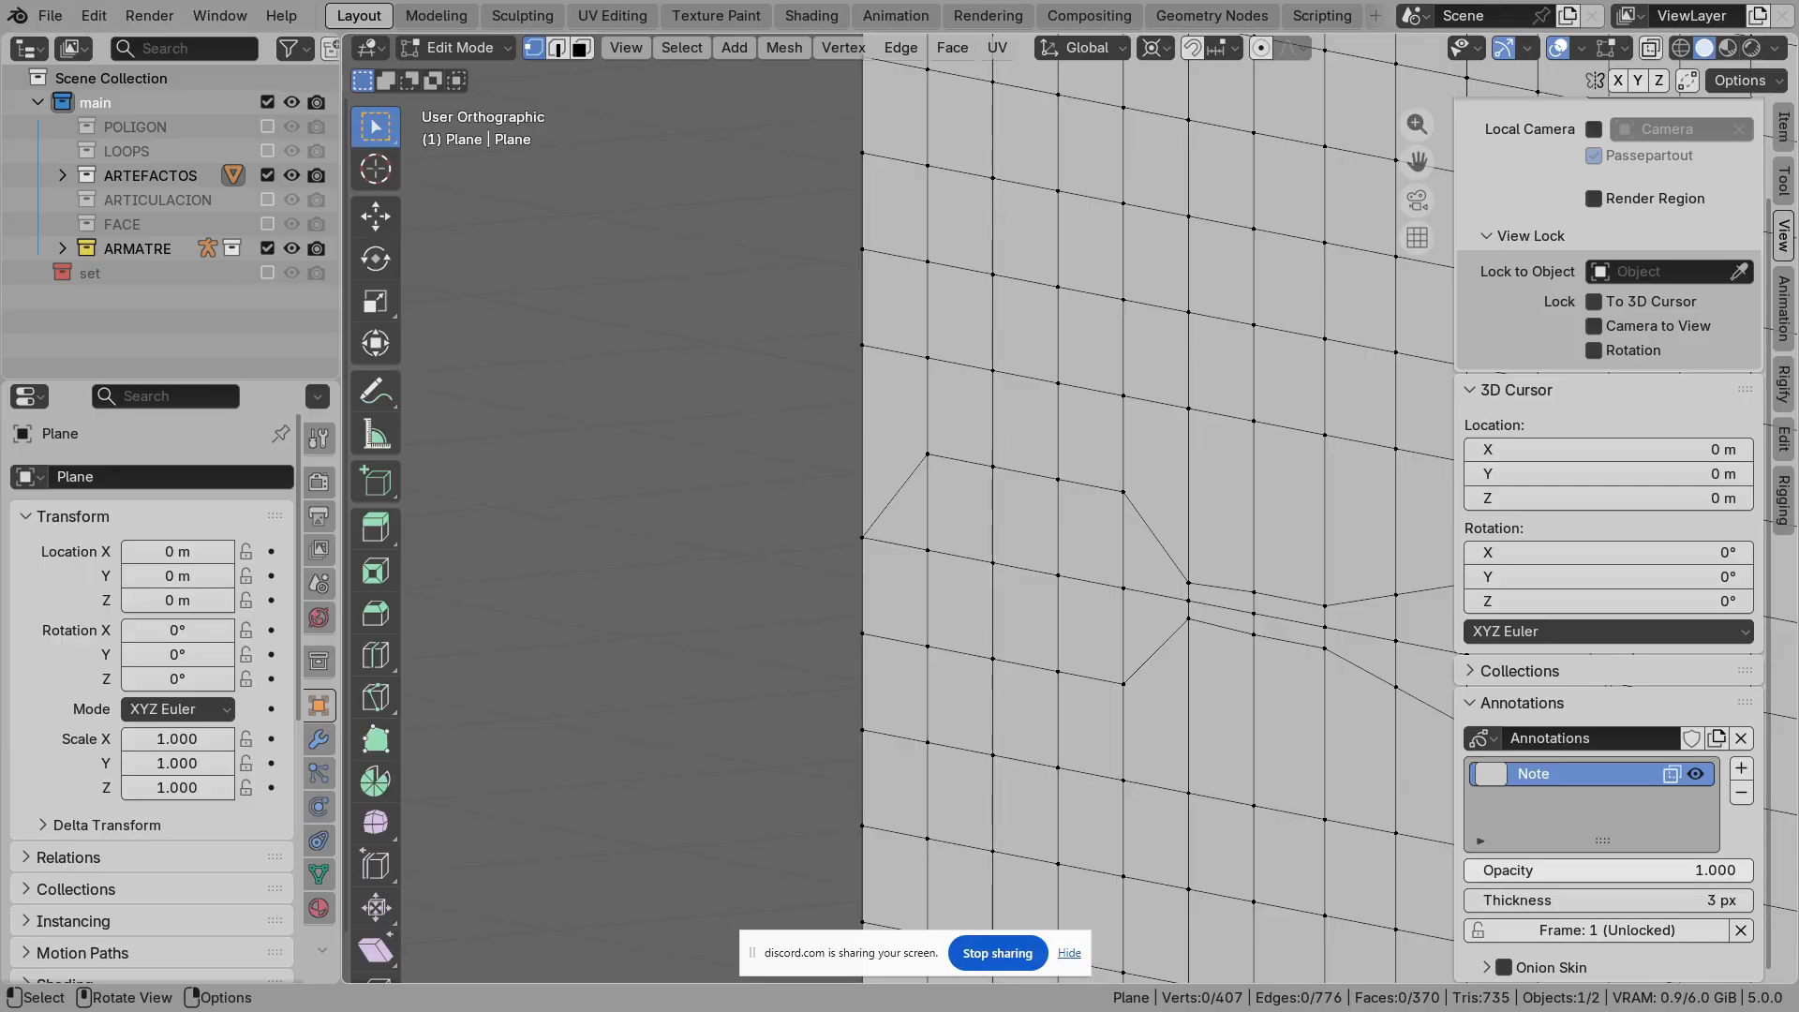
{"action": "scroll", "coordinate": [1071, 509], "scroll_direction": "up", "scroll_amount": 1}
{"action": "middle_click_drag", "start_coordinate": [1071, 509], "coordinate": [998, 473], "text": "shift"}
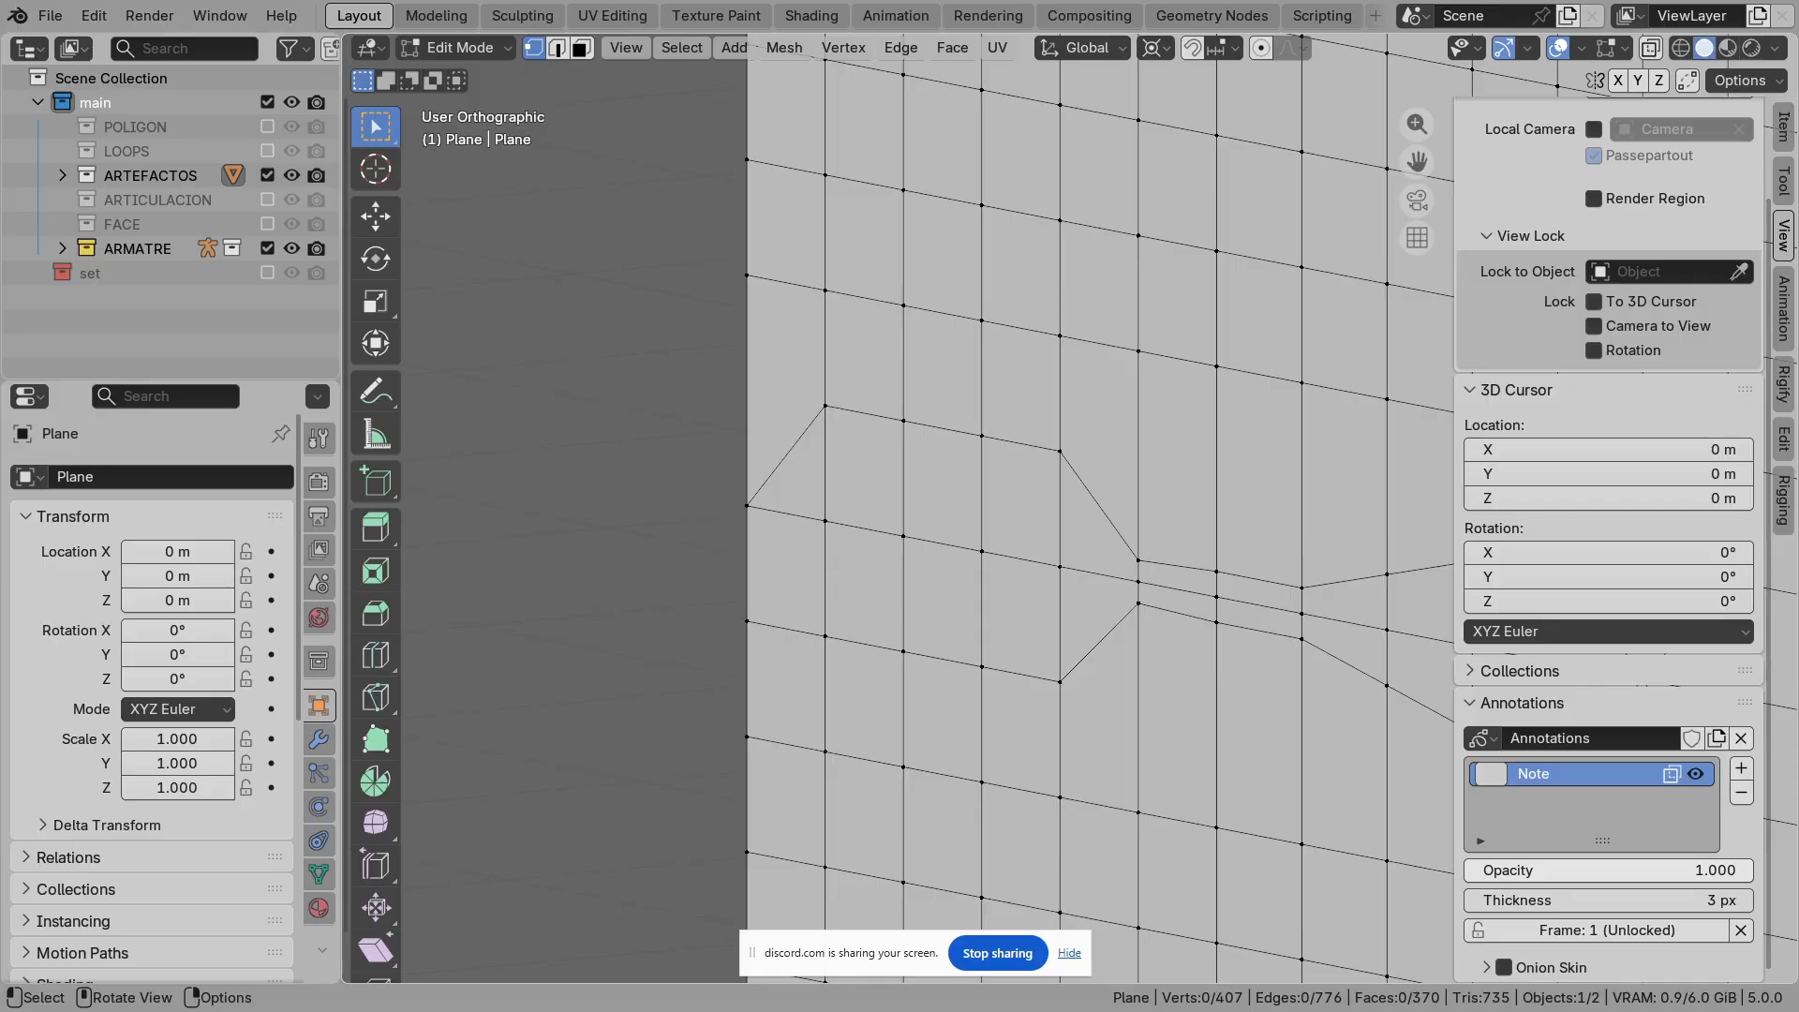
{"action": "mouse_move", "coordinate": [761, 415]}
{"action": "left_mouse_down"}
{"action": "mouse_move", "coordinate": [786, 458]}
{"action": "mouse_move", "coordinate": [871, 459]}
{"action": "mouse_move", "coordinate": [751, 608]}
{"action": "left_mouse_up"}
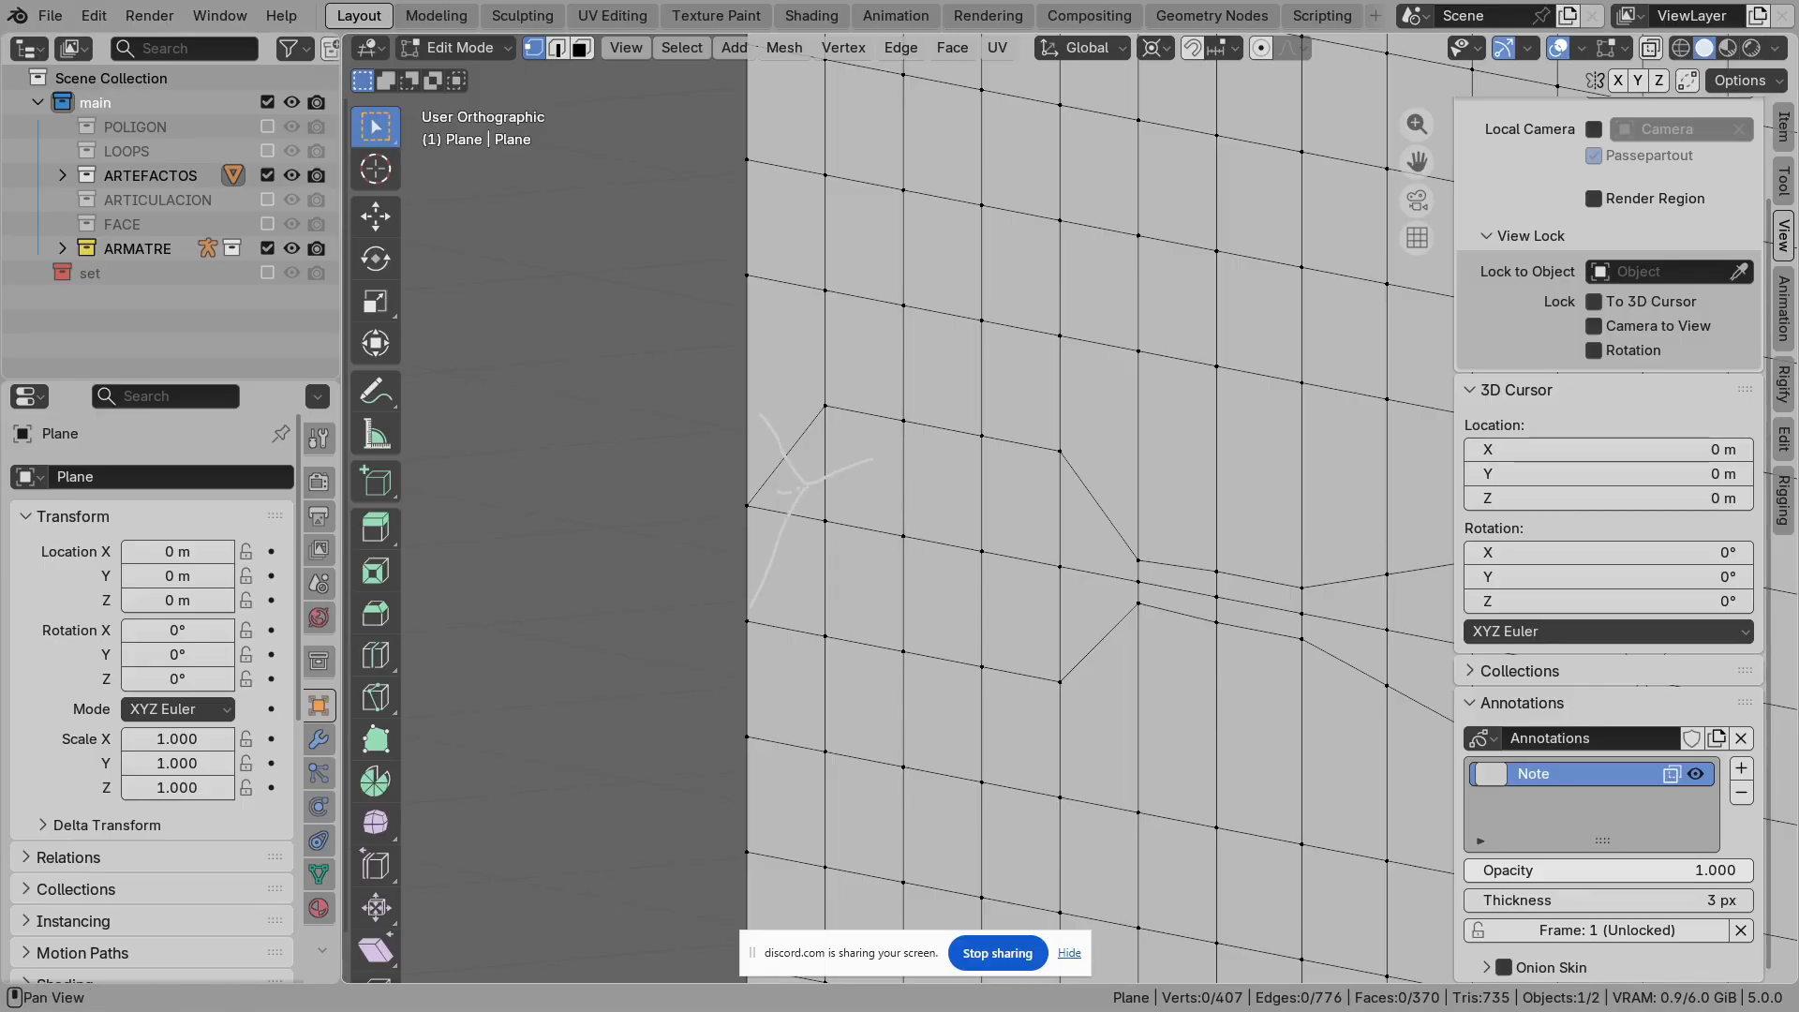
Step: Color the annotation layer orange and view the marked triangle on the deformed plane in Object Mode
{"action": "left_click", "coordinate": [1491, 774]}
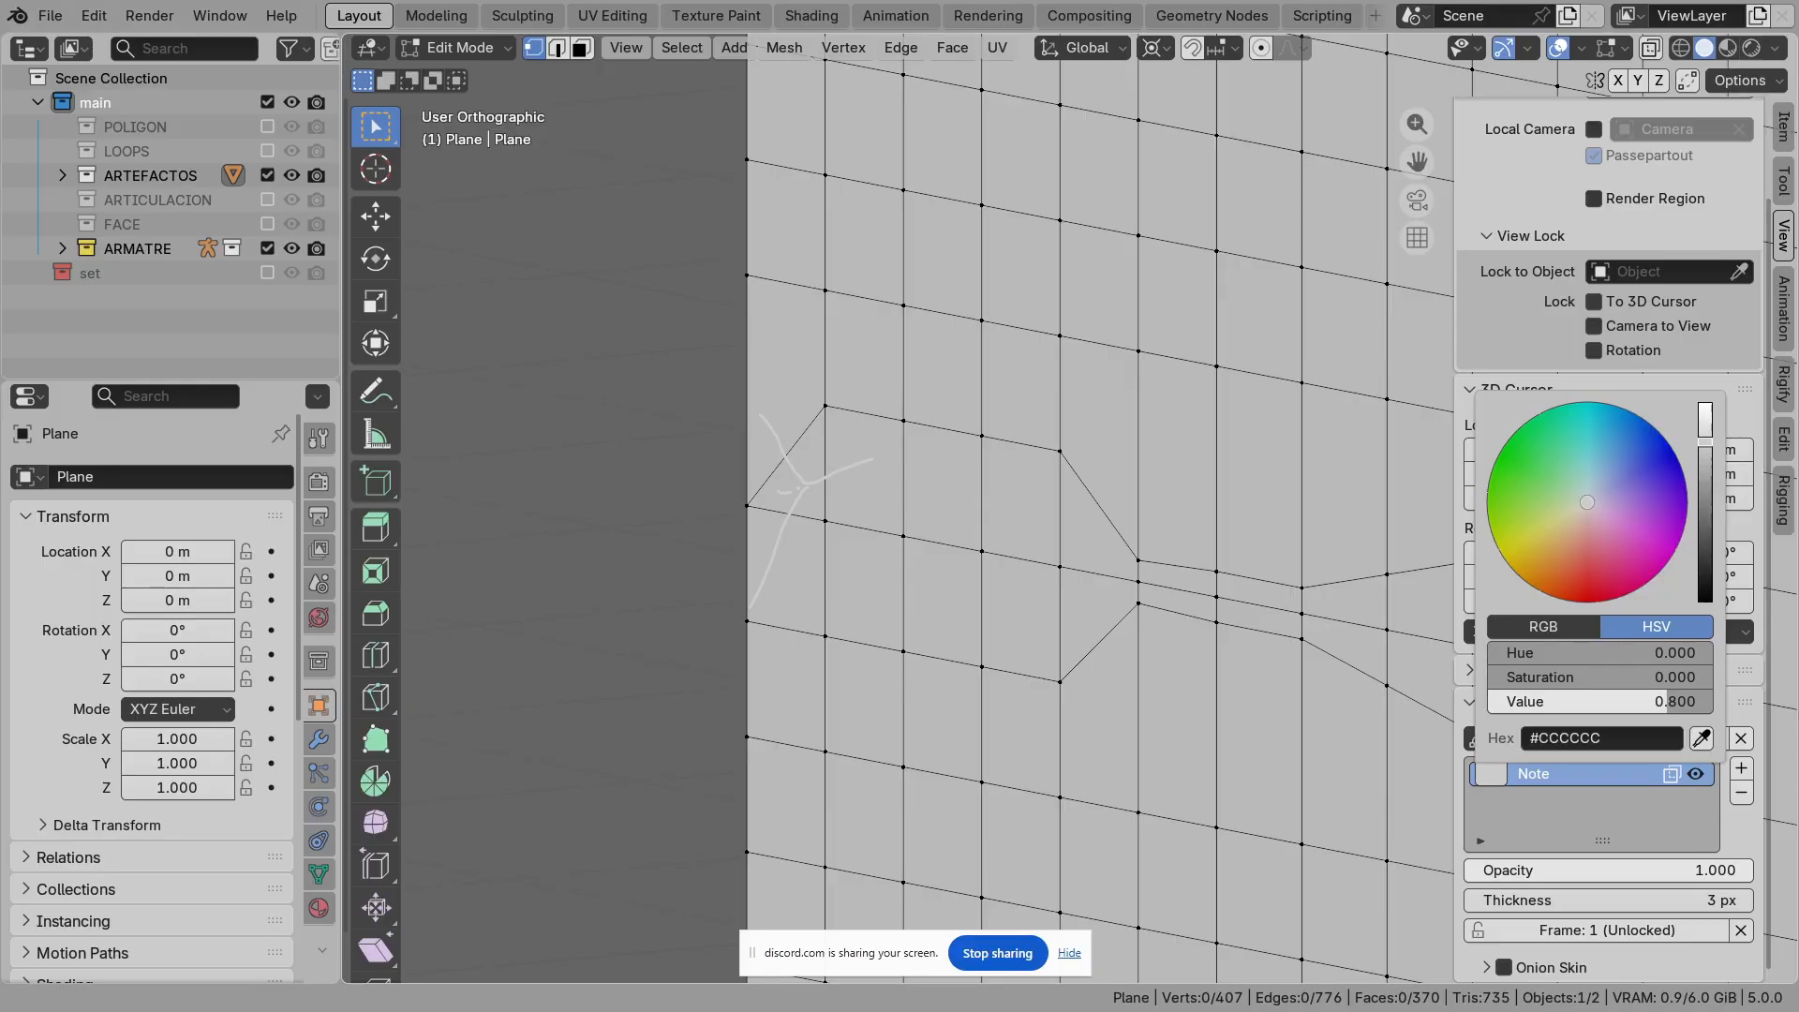
{"action": "left_click_drag", "start_coordinate": [1587, 502], "coordinate": [1542, 595]}
{"action": "key", "text": "Tab"}
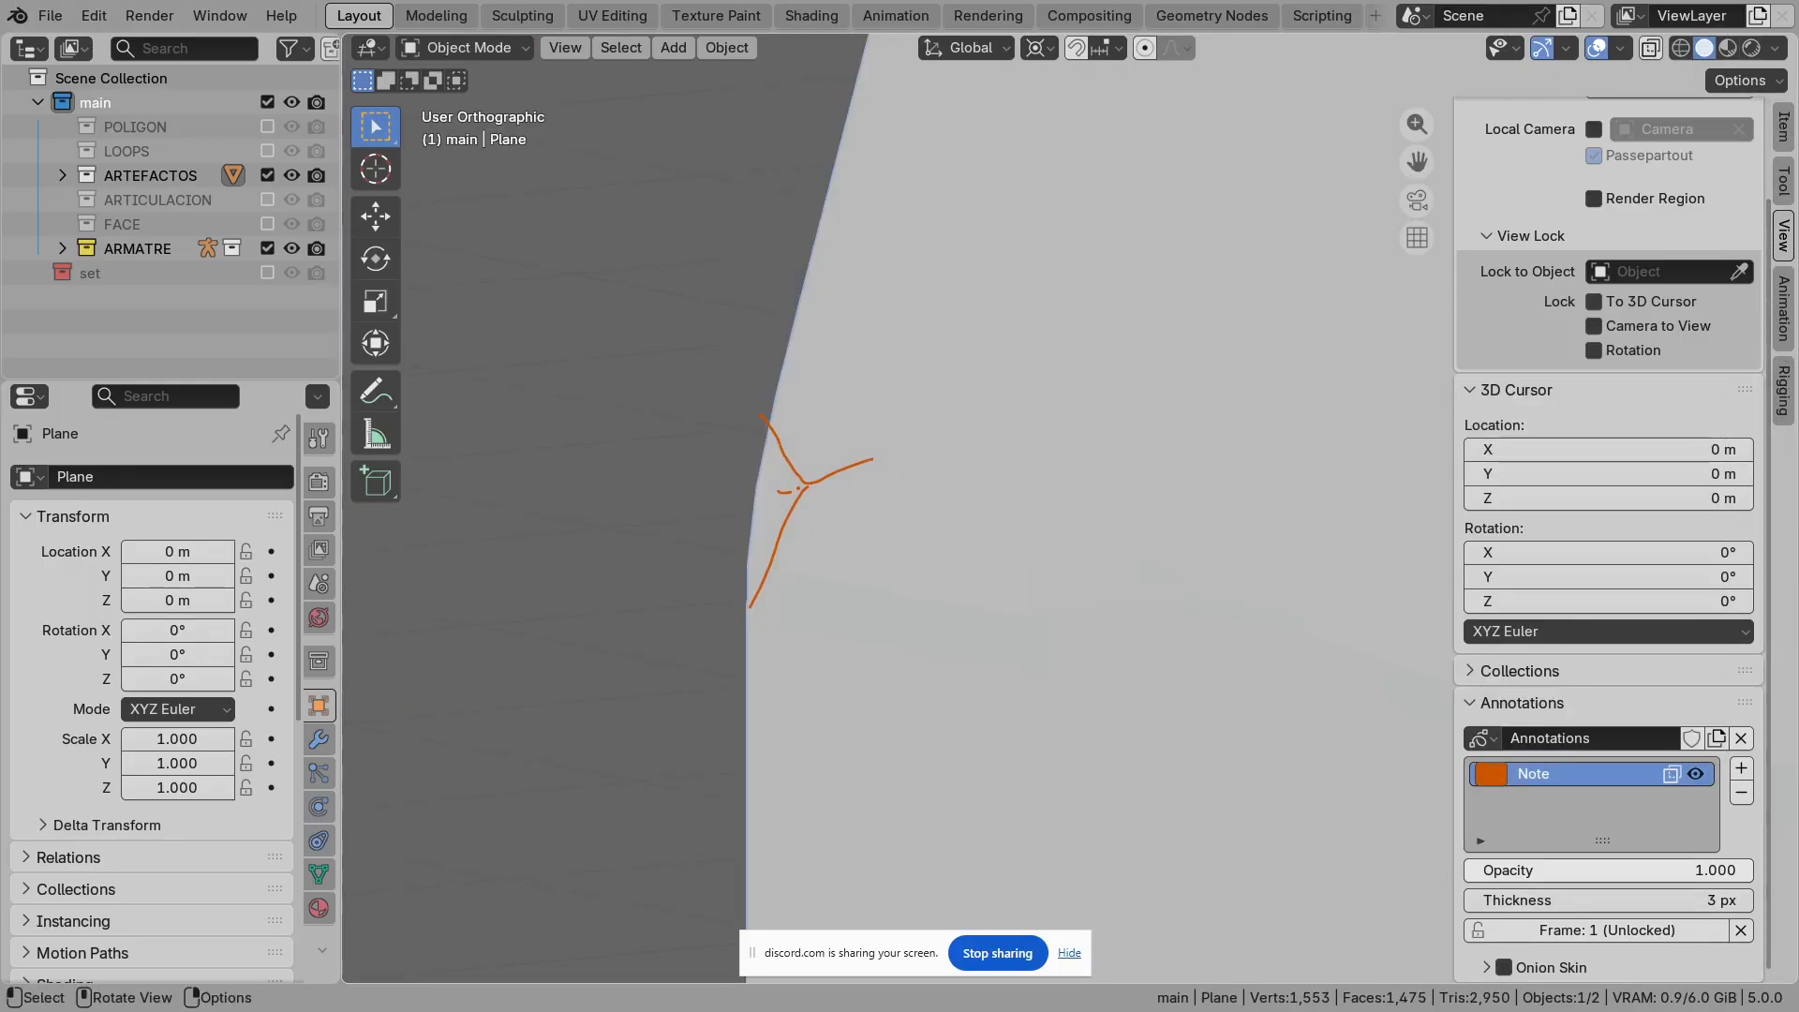
Step: Select the armature's control bone and turn off its SUBDIVISION property
{"action": "scroll", "coordinate": [1071, 562], "scroll_direction": "down", "scroll_amount": 5}
{"action": "middle_click_drag", "start_coordinate": [1124, 750], "coordinate": [942, 444], "text": "shift"}
{"action": "left_click", "coordinate": [1136, 688]}
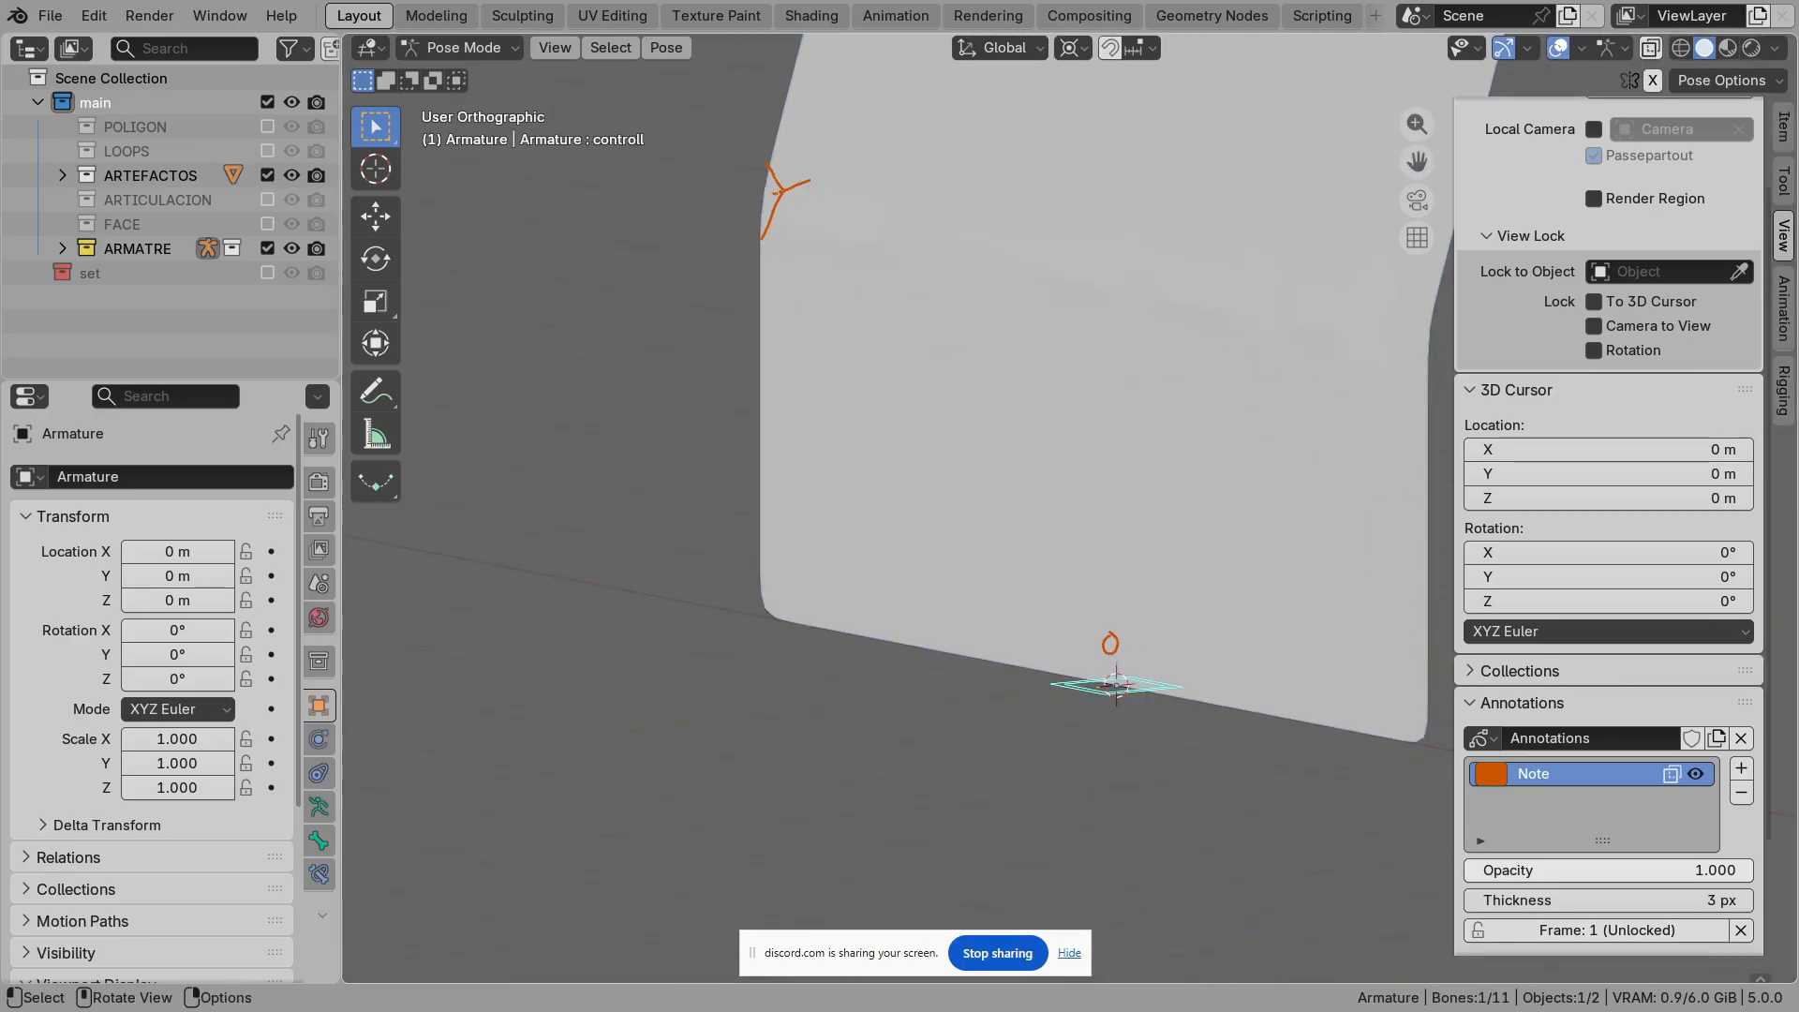
{"action": "scroll", "coordinate": [1608, 525], "scroll_direction": "down", "scroll_amount": 3}
{"action": "middle_click_drag", "start_coordinate": [1071, 469], "coordinate": [1138, 603], "text": "shift"}
{"action": "scroll", "coordinate": [1070, 525], "scroll_direction": "up", "scroll_amount": 2}
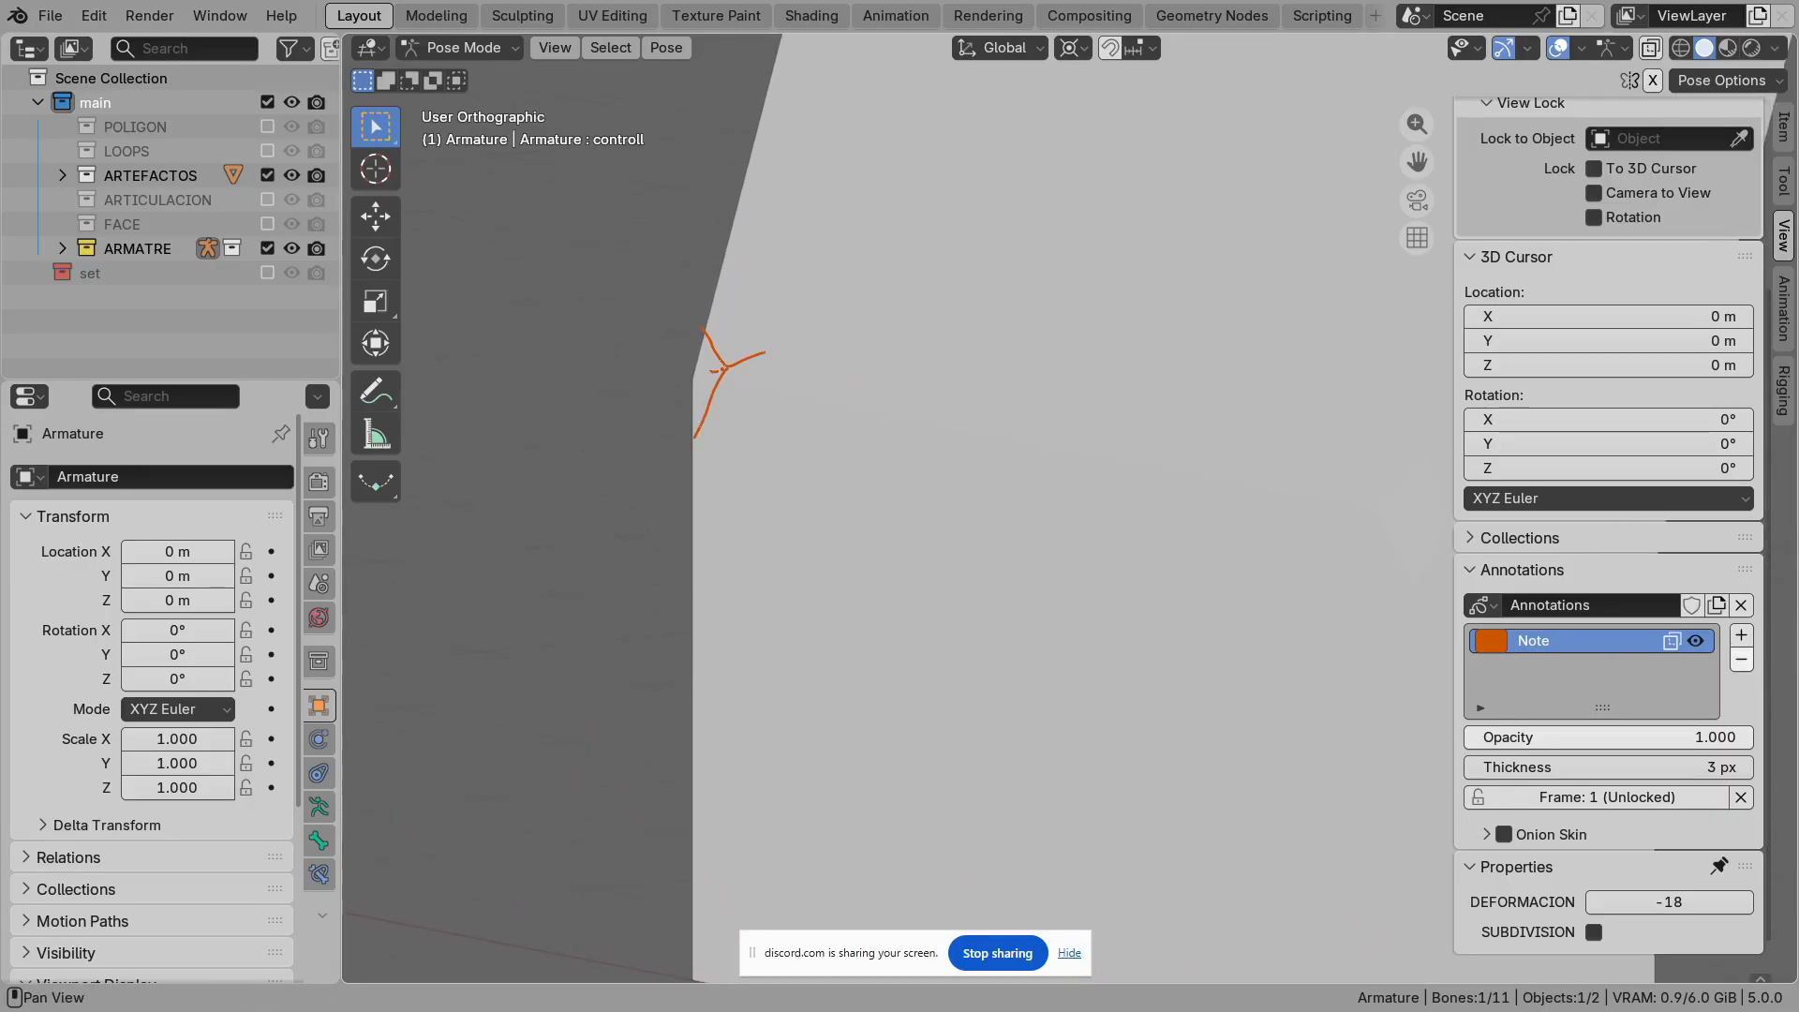
Step: Remove all annotations from the viewport and set the control bone's DEFORMACION to -68
{"action": "left_click", "coordinate": [1741, 605]}
{"action": "middle_click_drag", "start_coordinate": [1070, 506], "coordinate": [976, 455], "text": "shift"}
{"action": "scroll", "coordinate": [1046, 500], "scroll_direction": "down", "scroll_amount": 3}
{"action": "scroll", "coordinate": [1059, 525], "scroll_direction": "down", "scroll_amount": 1}
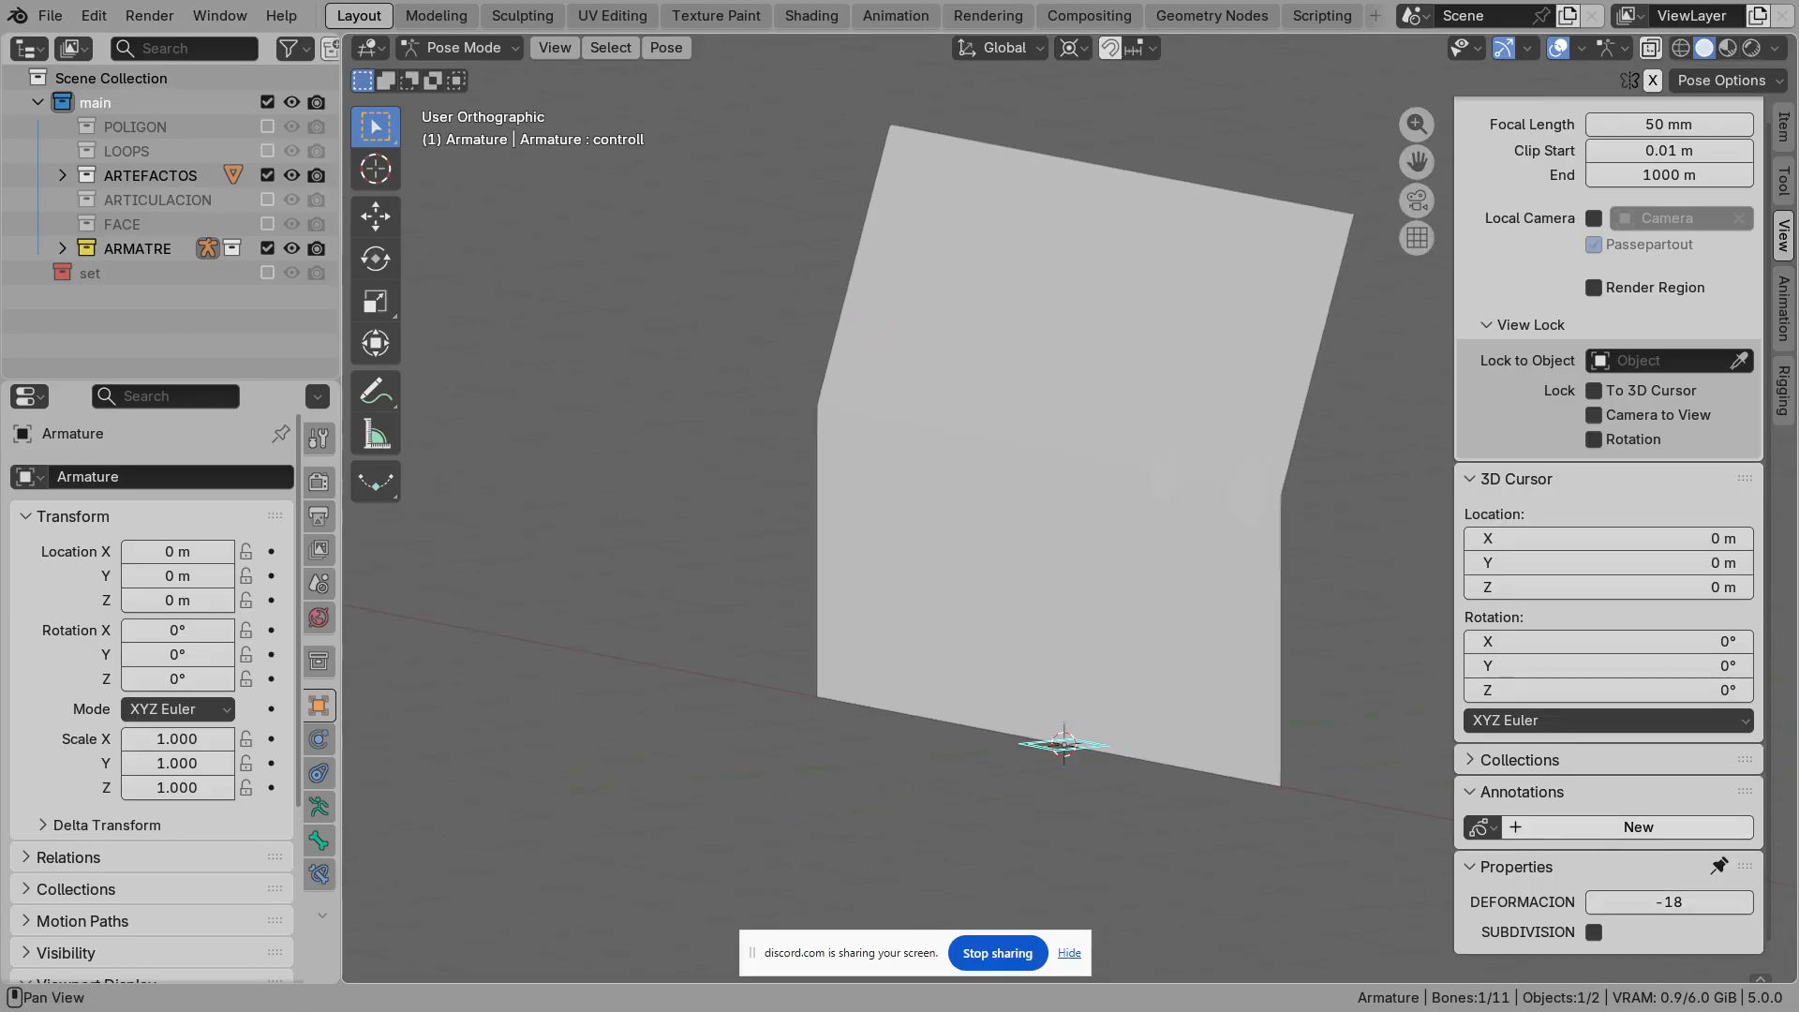
{"action": "left_click_drag", "start_coordinate": [1668, 902], "coordinate": [1617, 901]}
{"action": "middle_click_drag", "start_coordinate": [900, 525], "coordinate": [999, 509], "text": "shift"}
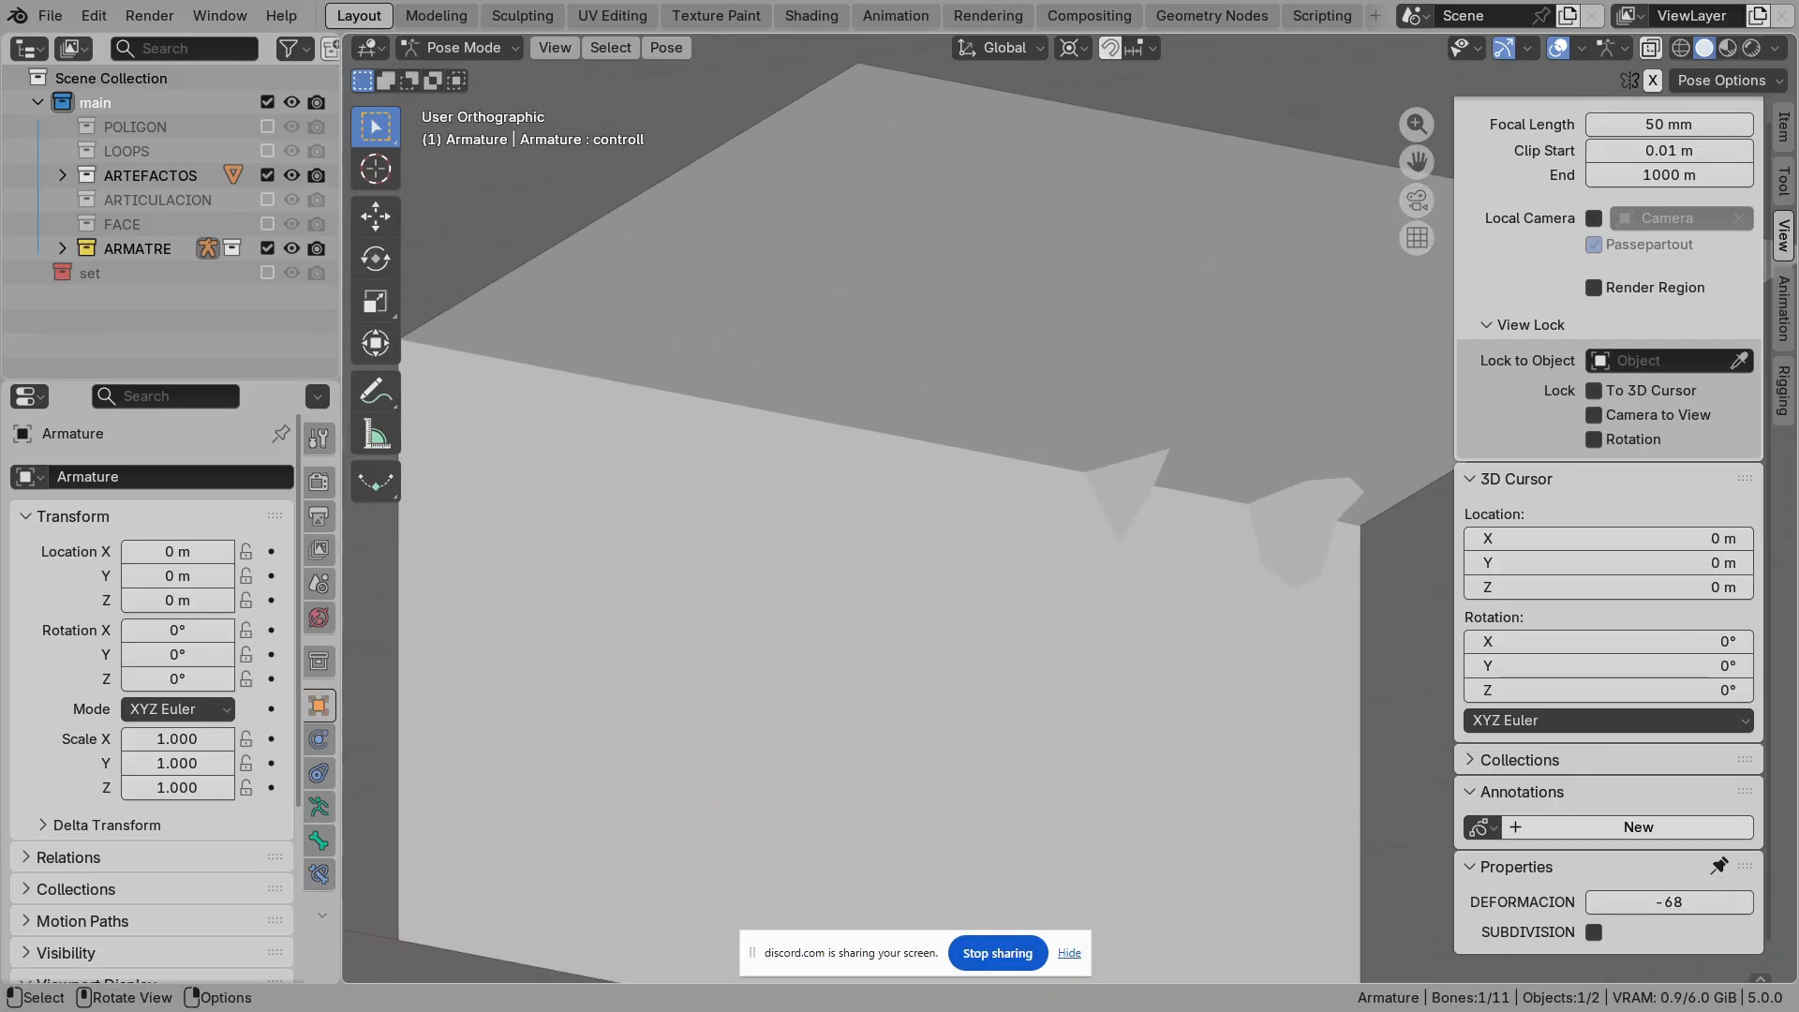
Step: Circle the triangular shading artifact on the fold and the fold's end at the plane's far edge with annotation strokes
{"action": "mouse_move", "coordinate": [1136, 424]}
{"action": "left_mouse_down"}
{"action": "mouse_move", "coordinate": [1106, 429]}
{"action": "mouse_move", "coordinate": [1068, 551]}
{"action": "mouse_move", "coordinate": [1209, 464]}
{"action": "mouse_move", "coordinate": [1167, 422]}
{"action": "left_mouse_up"}
{"action": "mouse_move", "coordinate": [412, 367]}
{"action": "left_mouse_down"}
{"action": "mouse_move", "coordinate": [442, 379]}
{"action": "mouse_move", "coordinate": [448, 328]}
{"action": "mouse_move", "coordinate": [412, 339]}
{"action": "mouse_move", "coordinate": [441, 315]}
{"action": "mouse_move", "coordinate": [406, 347]}
{"action": "mouse_move", "coordinate": [483, 294]}
{"action": "mouse_move", "coordinate": [427, 310]}
{"action": "left_mouse_up"}
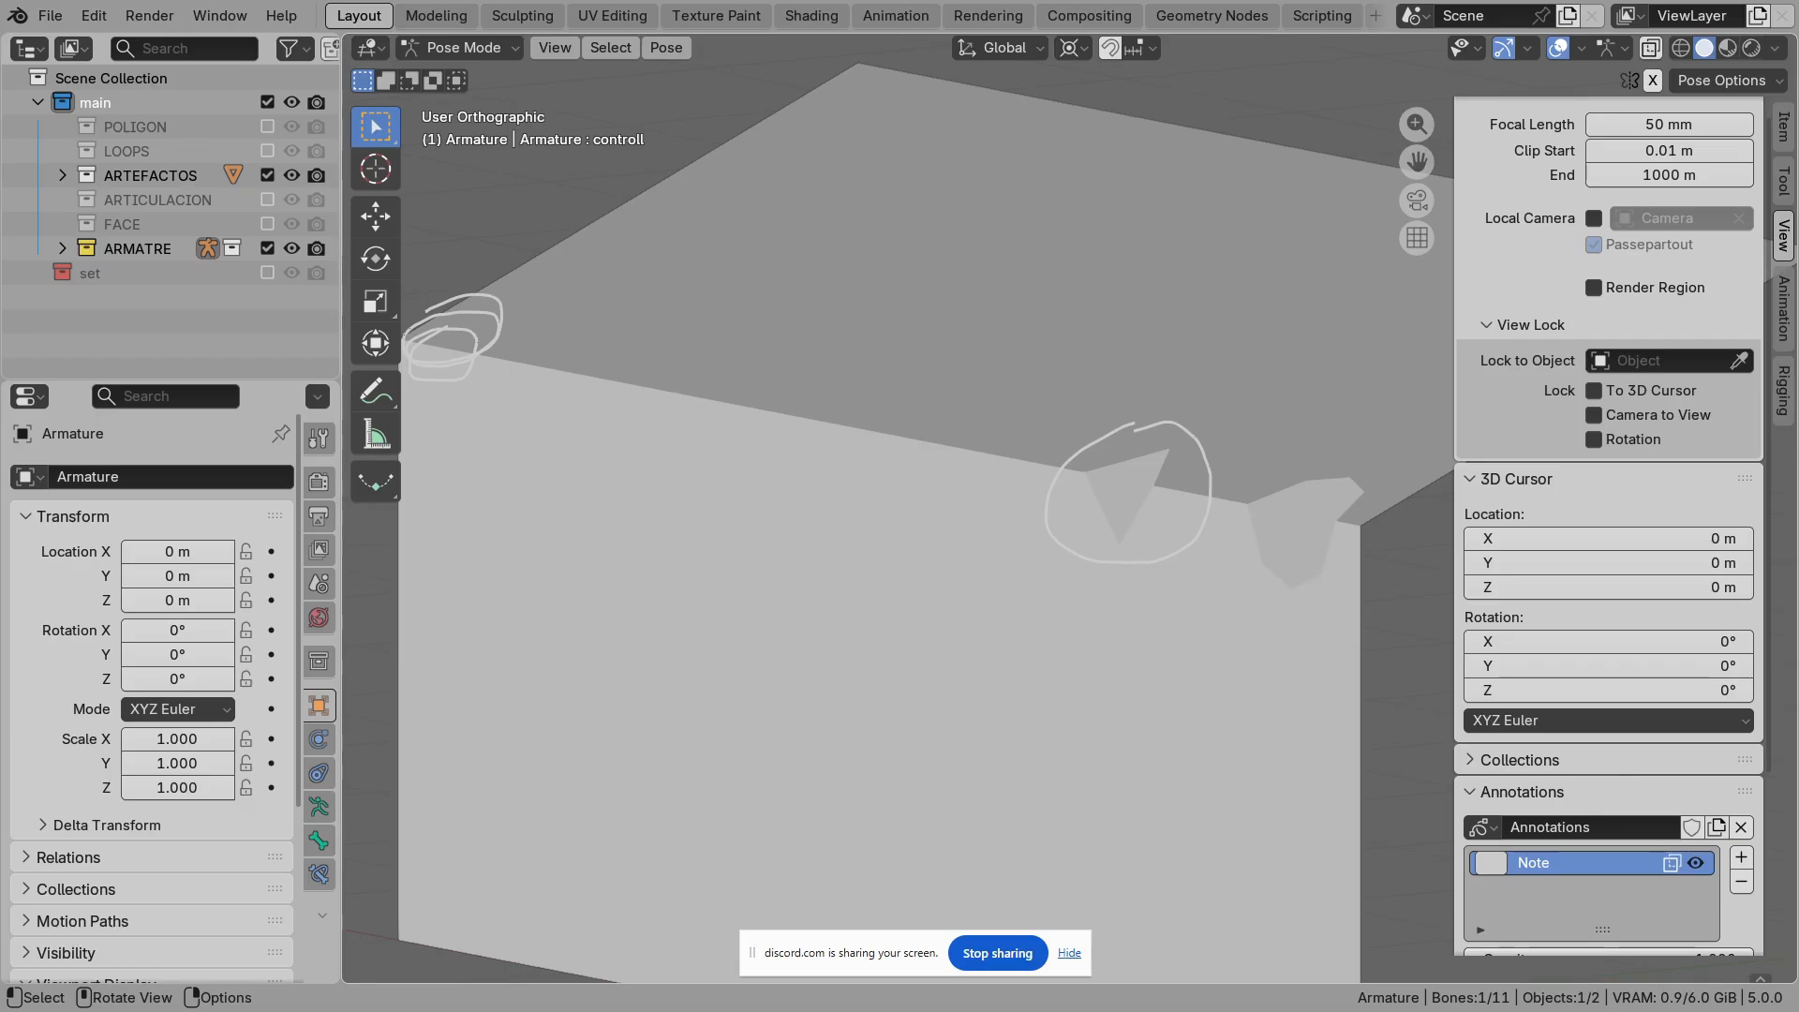
{"action": "scroll", "coordinate": [937, 581], "scroll_direction": "down", "scroll_amount": 1}
{"action": "middle_click_drag", "start_coordinate": [938, 581], "coordinate": [966, 469], "text": "shift"}
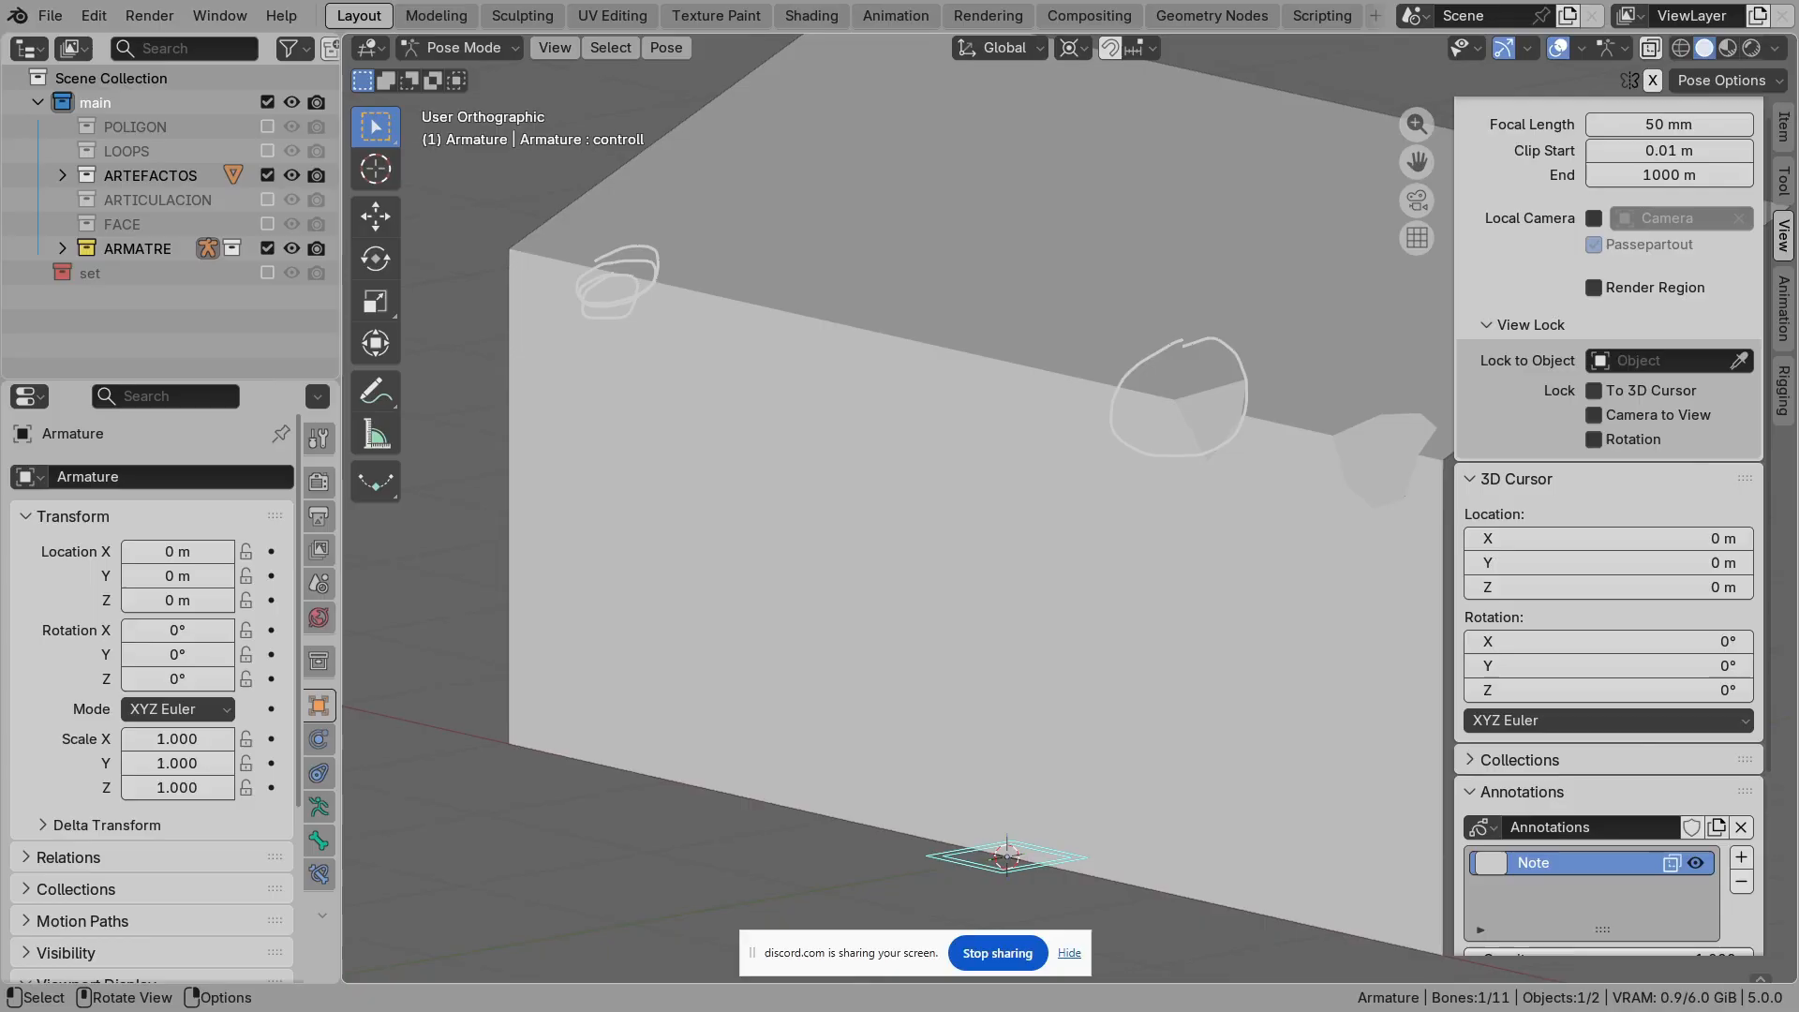
Step: Compare the circled fold areas of the bent plane with its base topology in Edit Mode
{"action": "scroll", "coordinate": [1052, 506], "scroll_direction": "down", "scroll_amount": 2}
{"action": "middle_click_drag", "start_coordinate": [1051, 506], "coordinate": [1006, 501]}
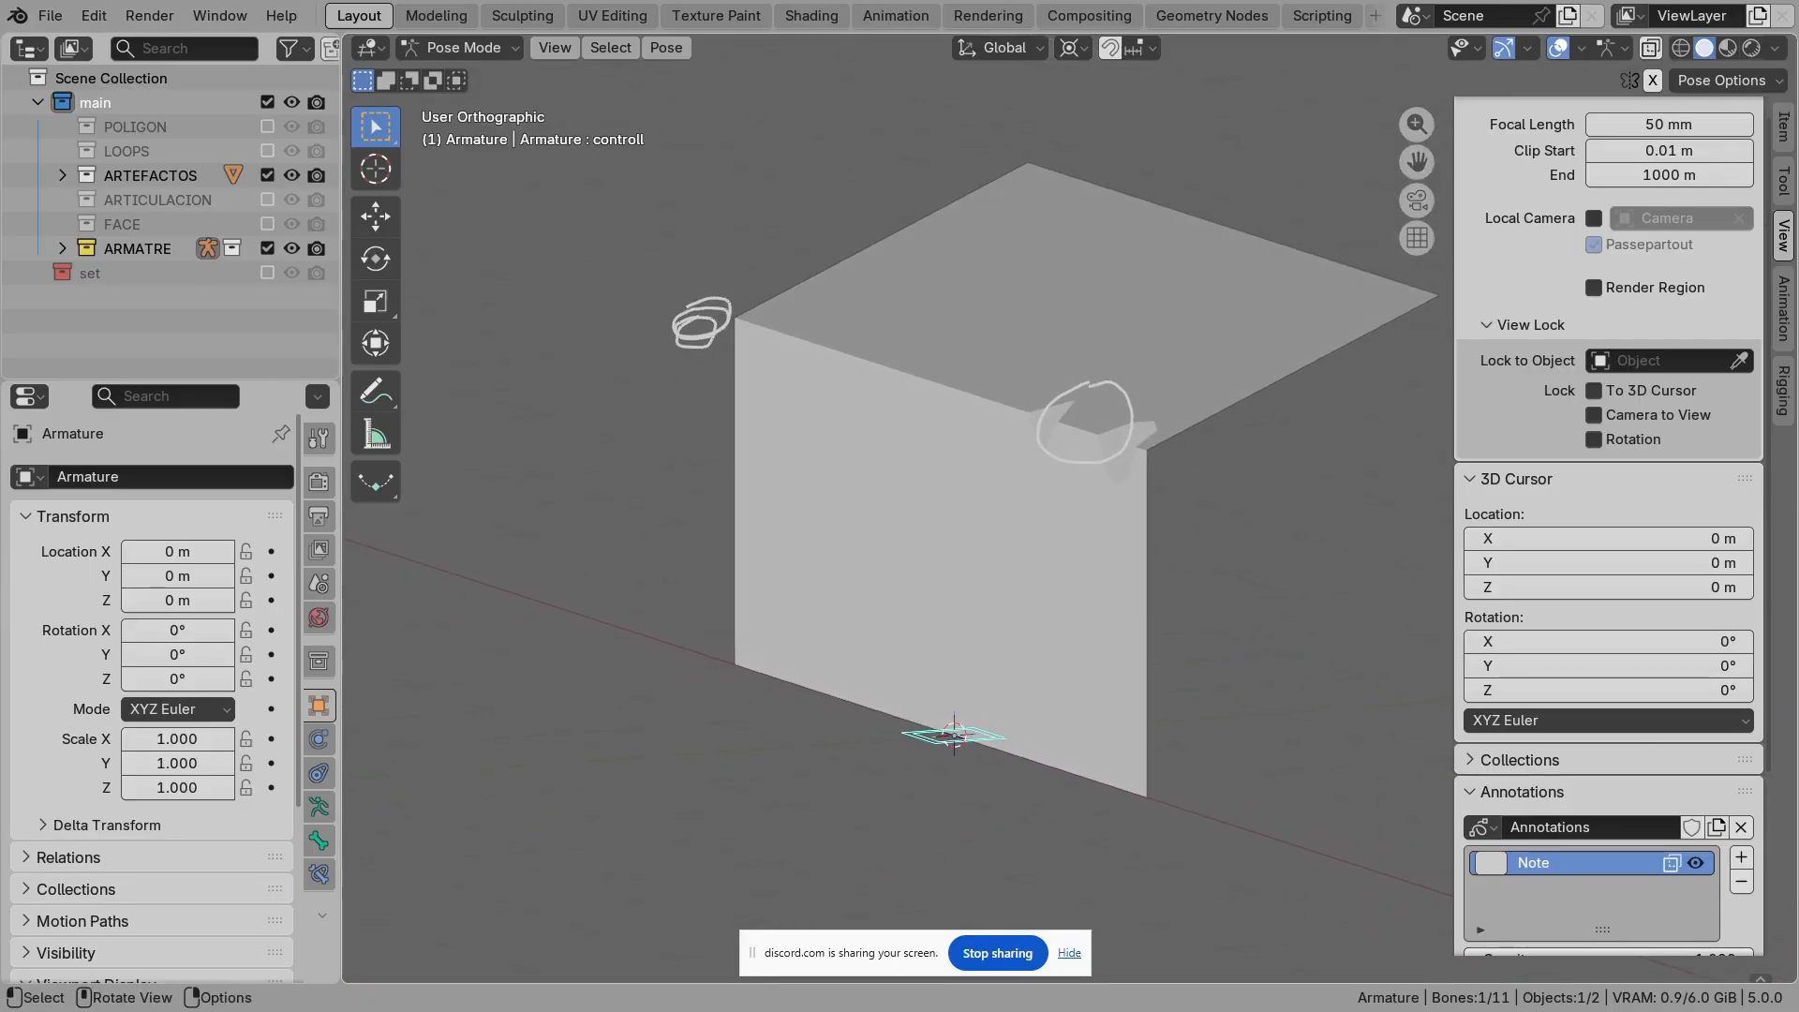
{"action": "scroll", "coordinate": [1070, 509], "scroll_direction": "up", "scroll_amount": 2}
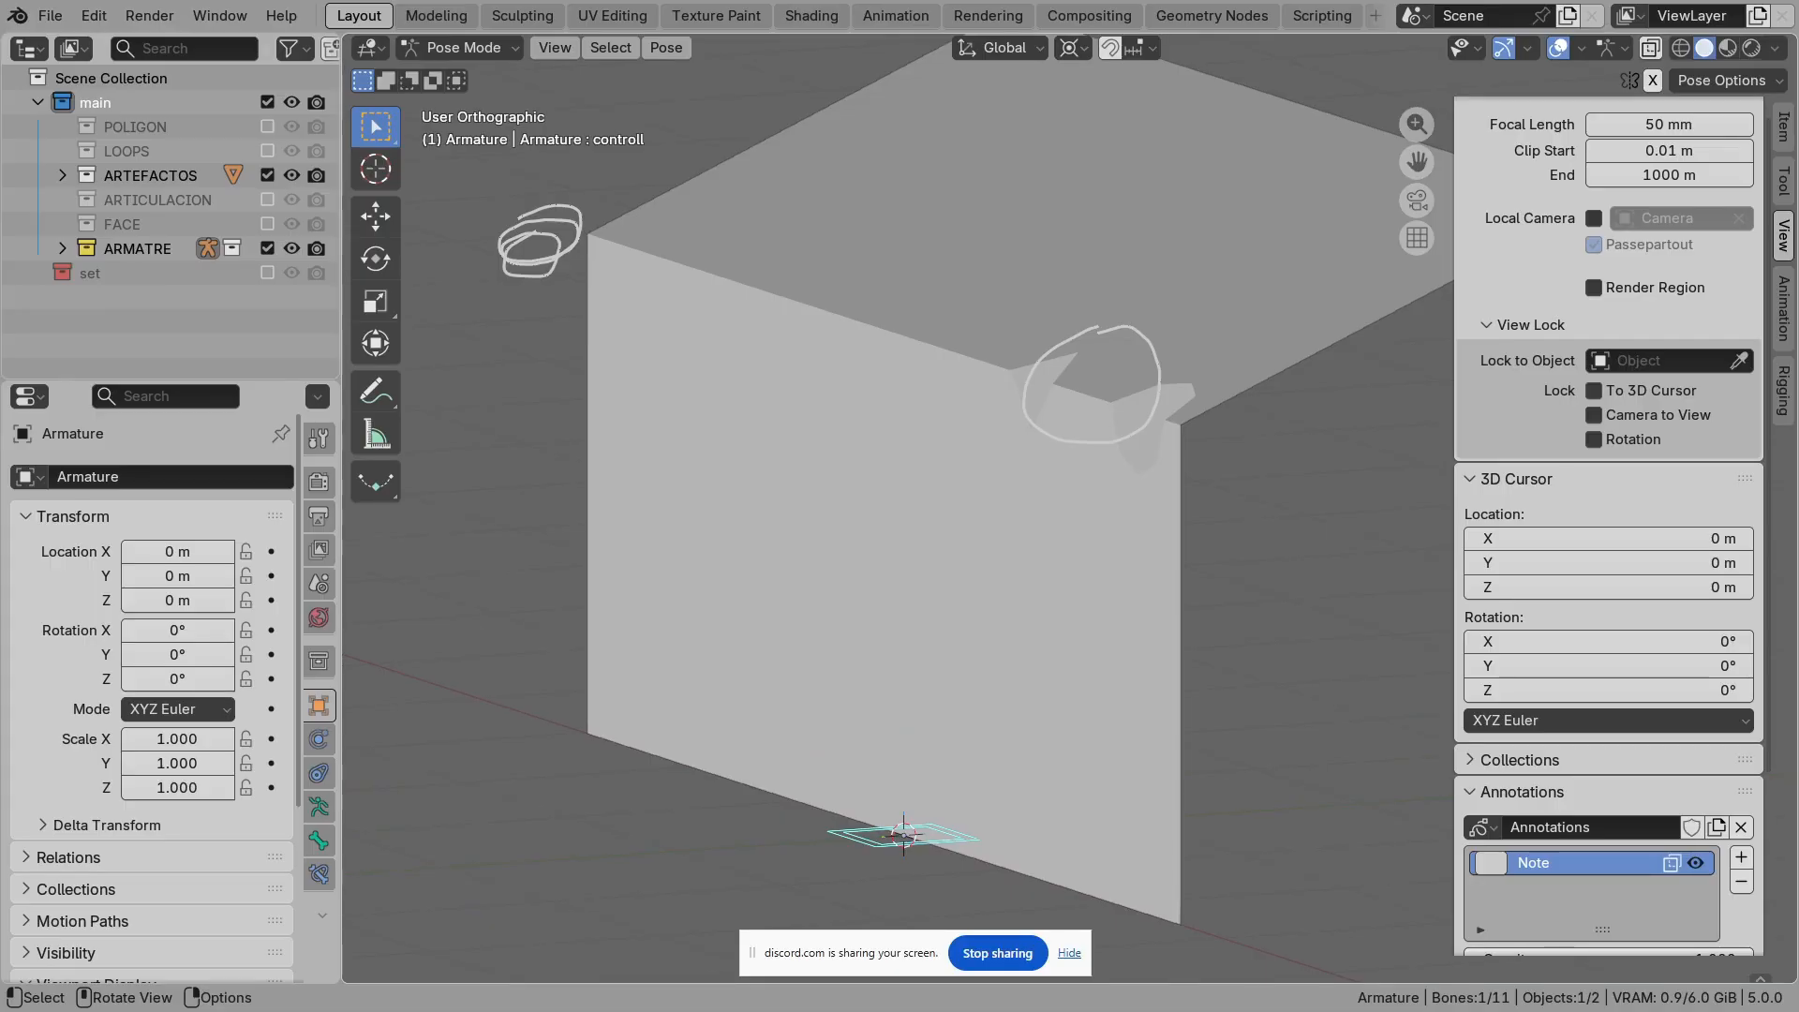
{"action": "left_click", "coordinate": [975, 506]}
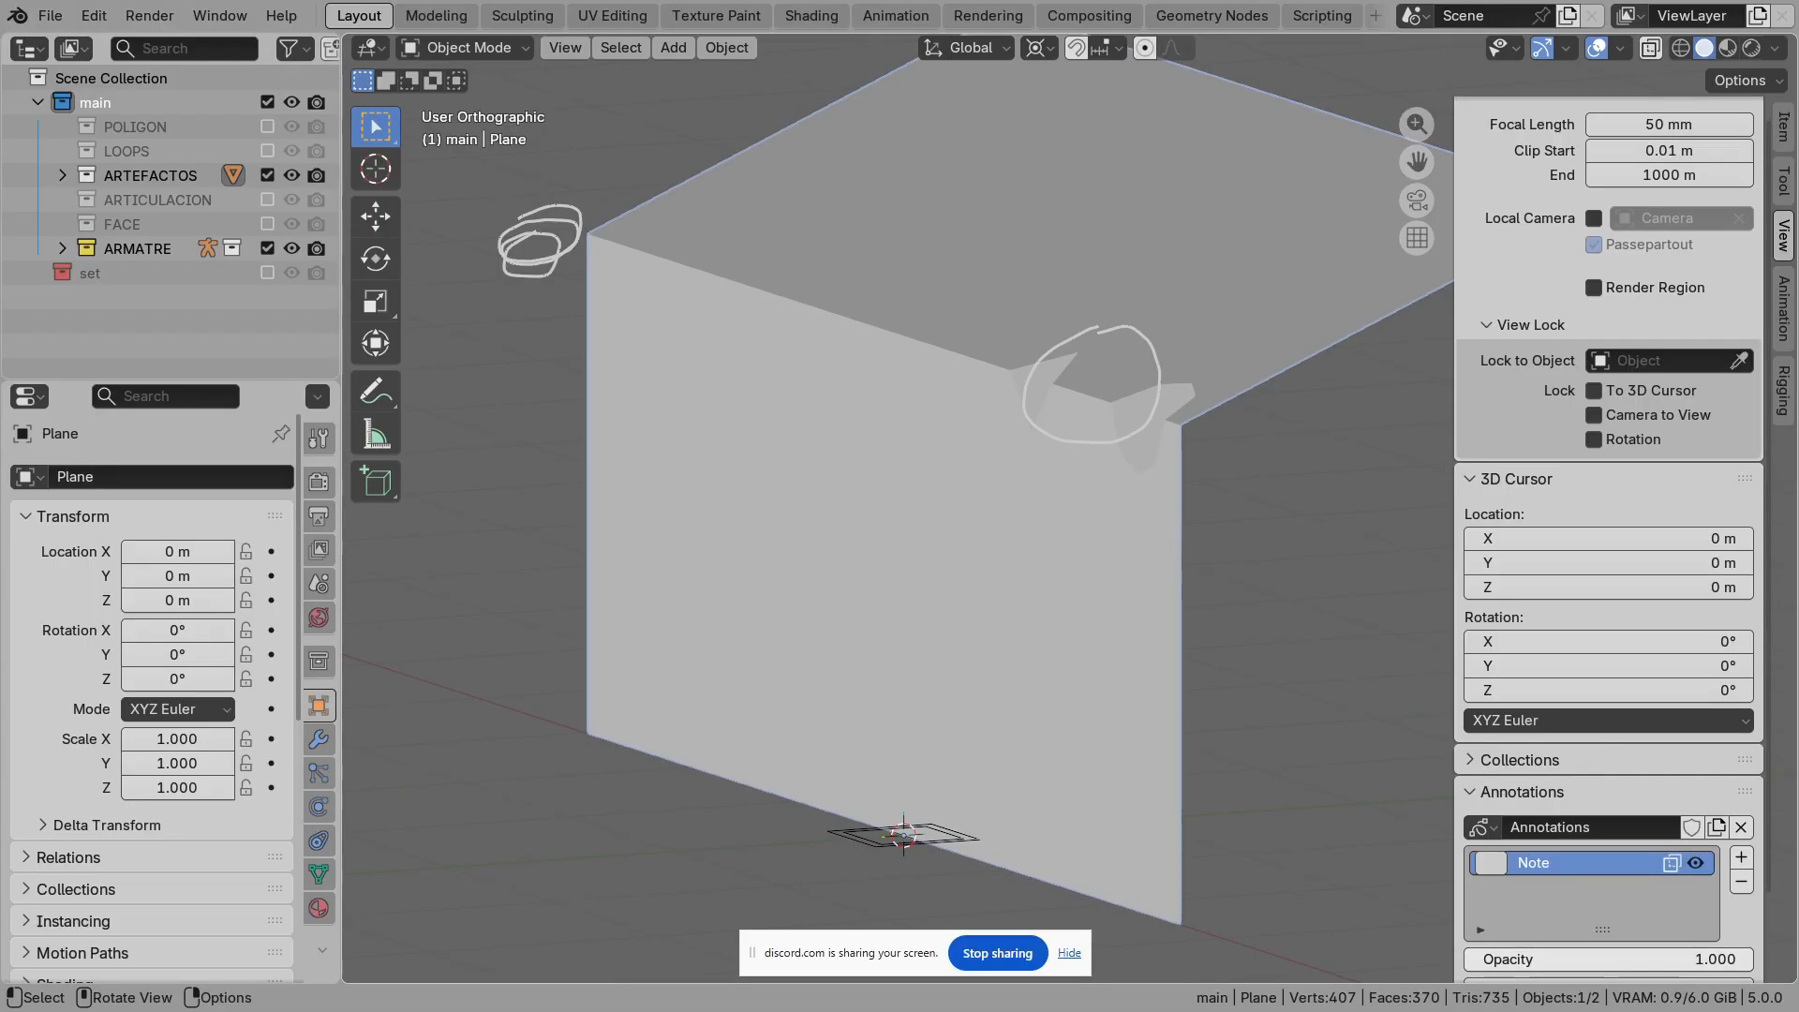
{"action": "key", "text": "Tab"}
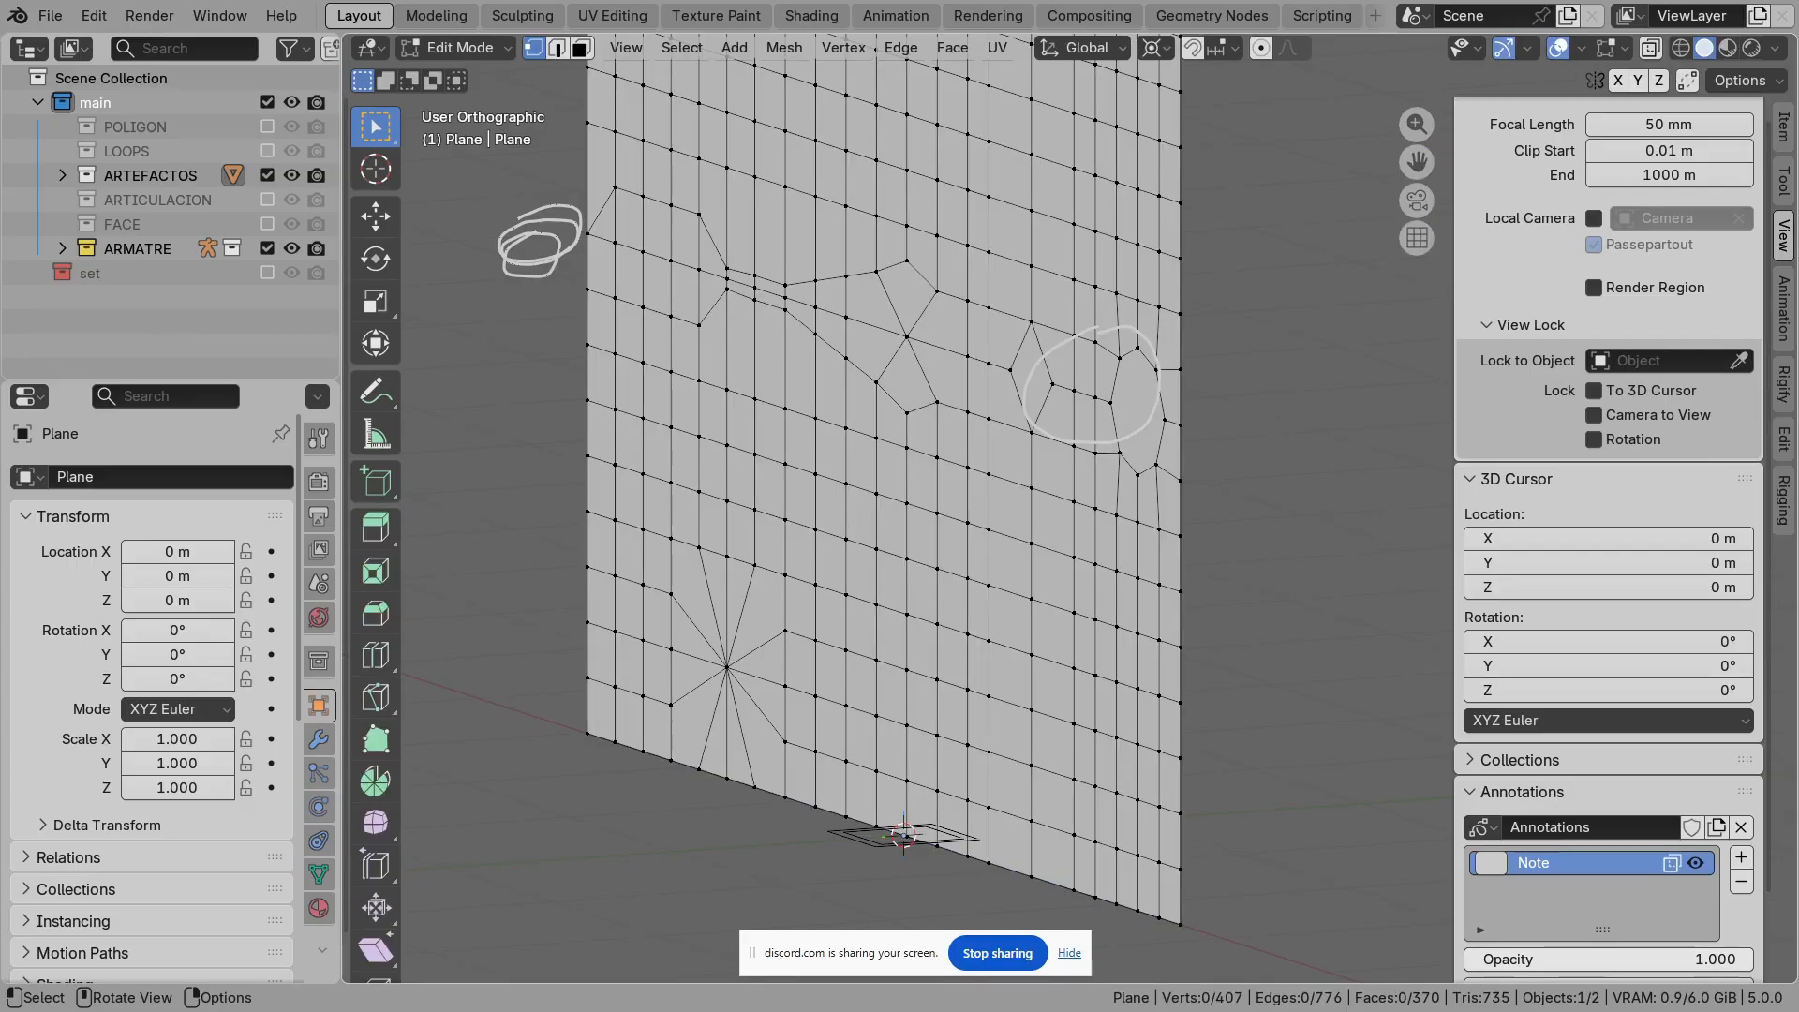
Step: Toggle the plane between Edit Mode and Object Mode to examine the topology beneath the circled fold artifact
{"action": "middle_click_drag", "start_coordinate": [900, 507], "coordinate": [1056, 407], "text": "shift"}
{"action": "key", "text": "Tab"}
{"action": "key", "text": "Tab"}
{"action": "key", "text": "Tab"}
{"action": "key", "text": "Tab"}
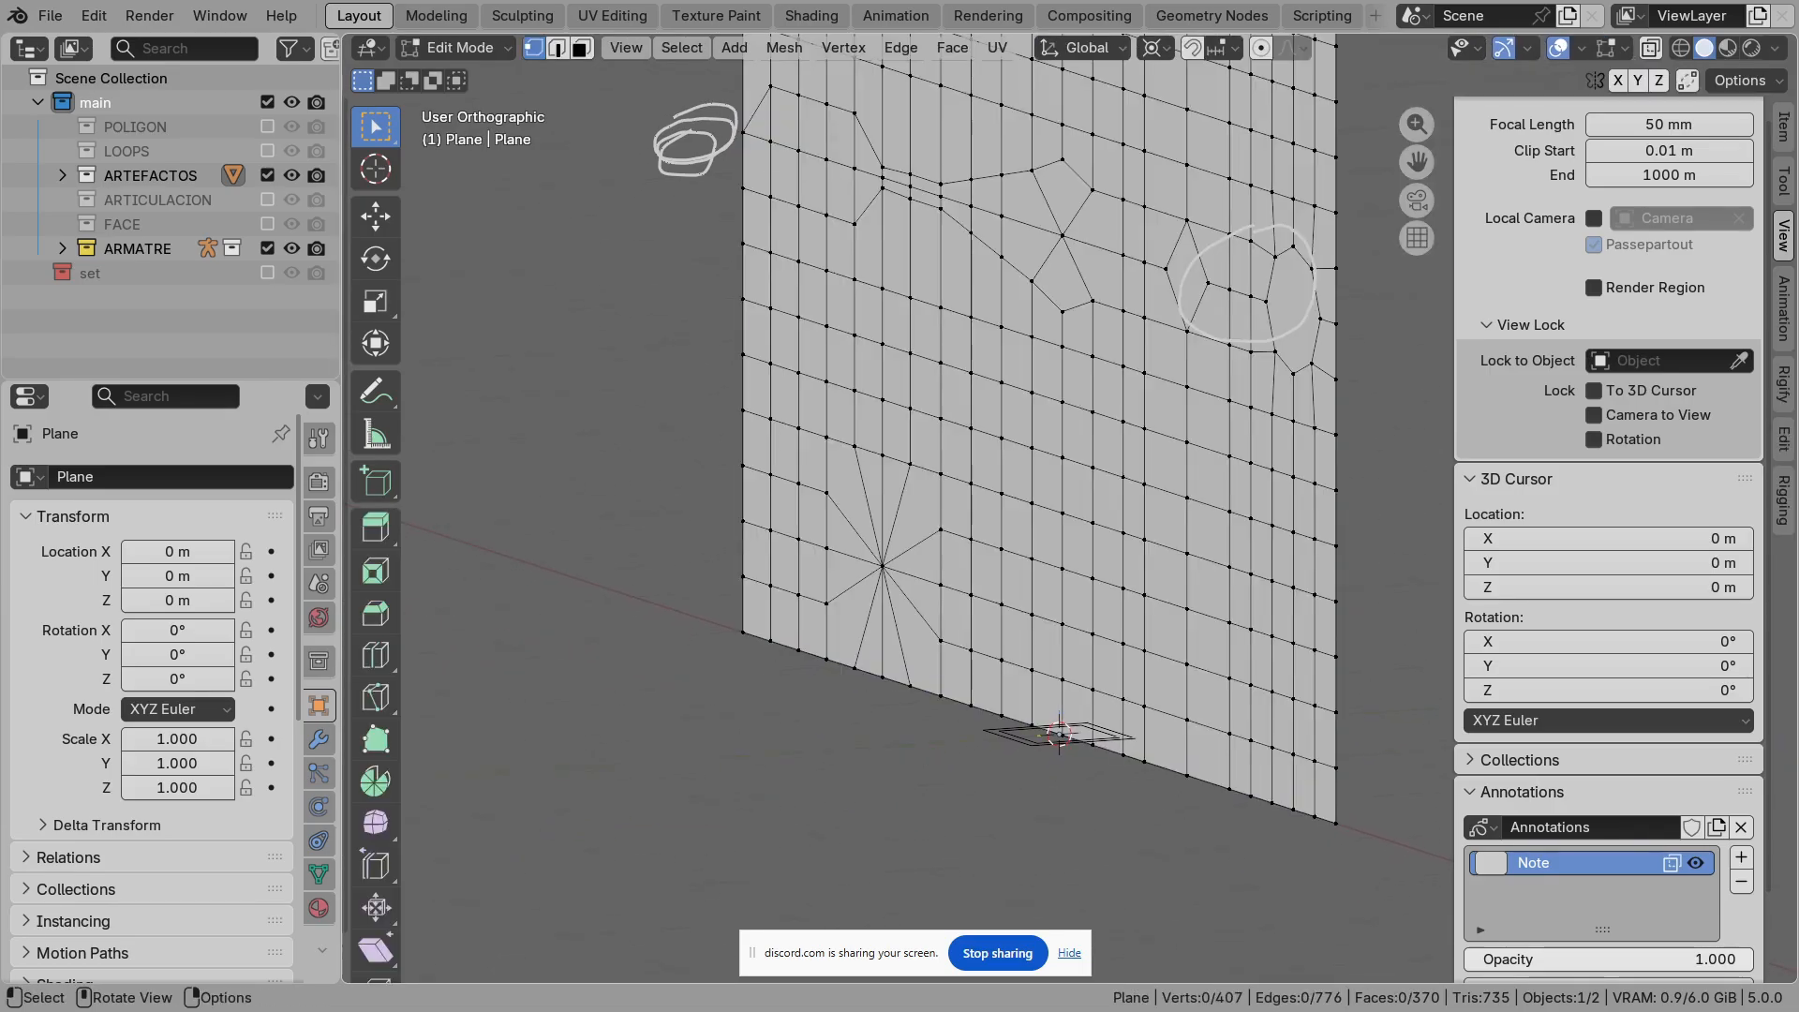
{"action": "key", "text": "Tab"}
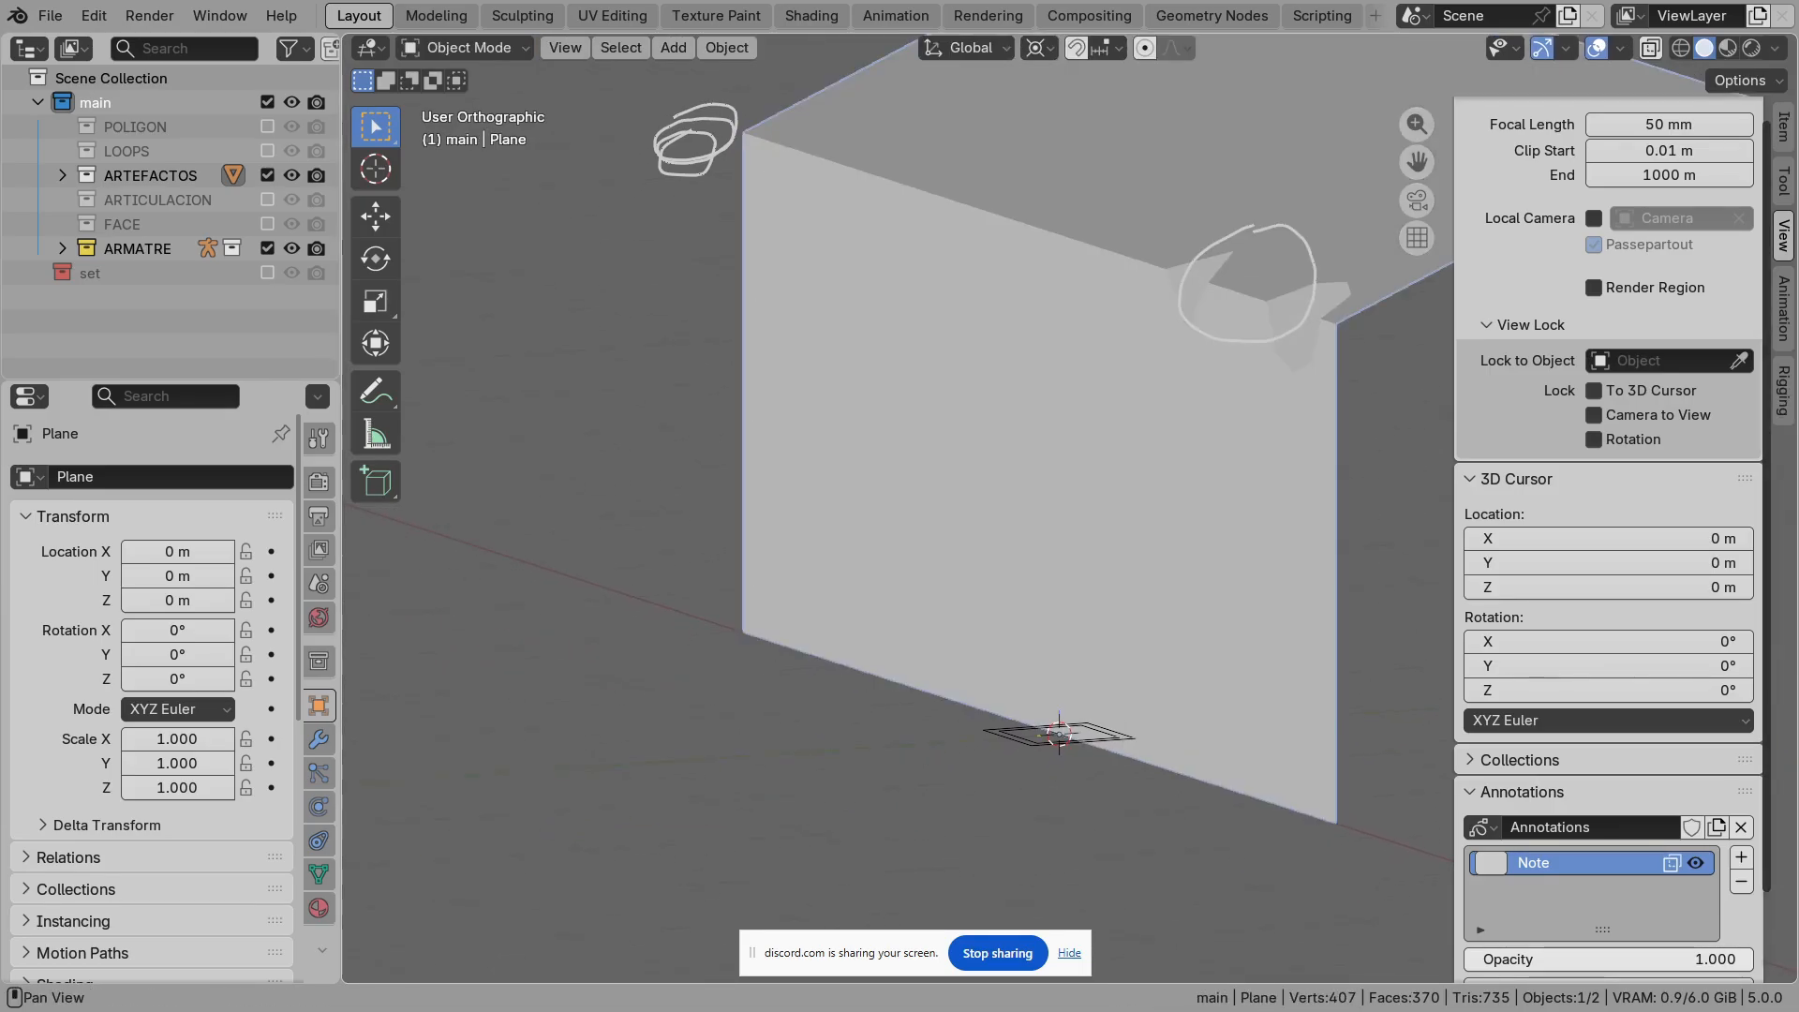
Step: Select the armature's control bone and turn on its SUBDIVISION property
{"action": "scroll", "coordinate": [1070, 508], "scroll_direction": "down", "scroll_amount": 2}
{"action": "scroll", "coordinate": [937, 525], "scroll_direction": "down", "scroll_amount": 2}
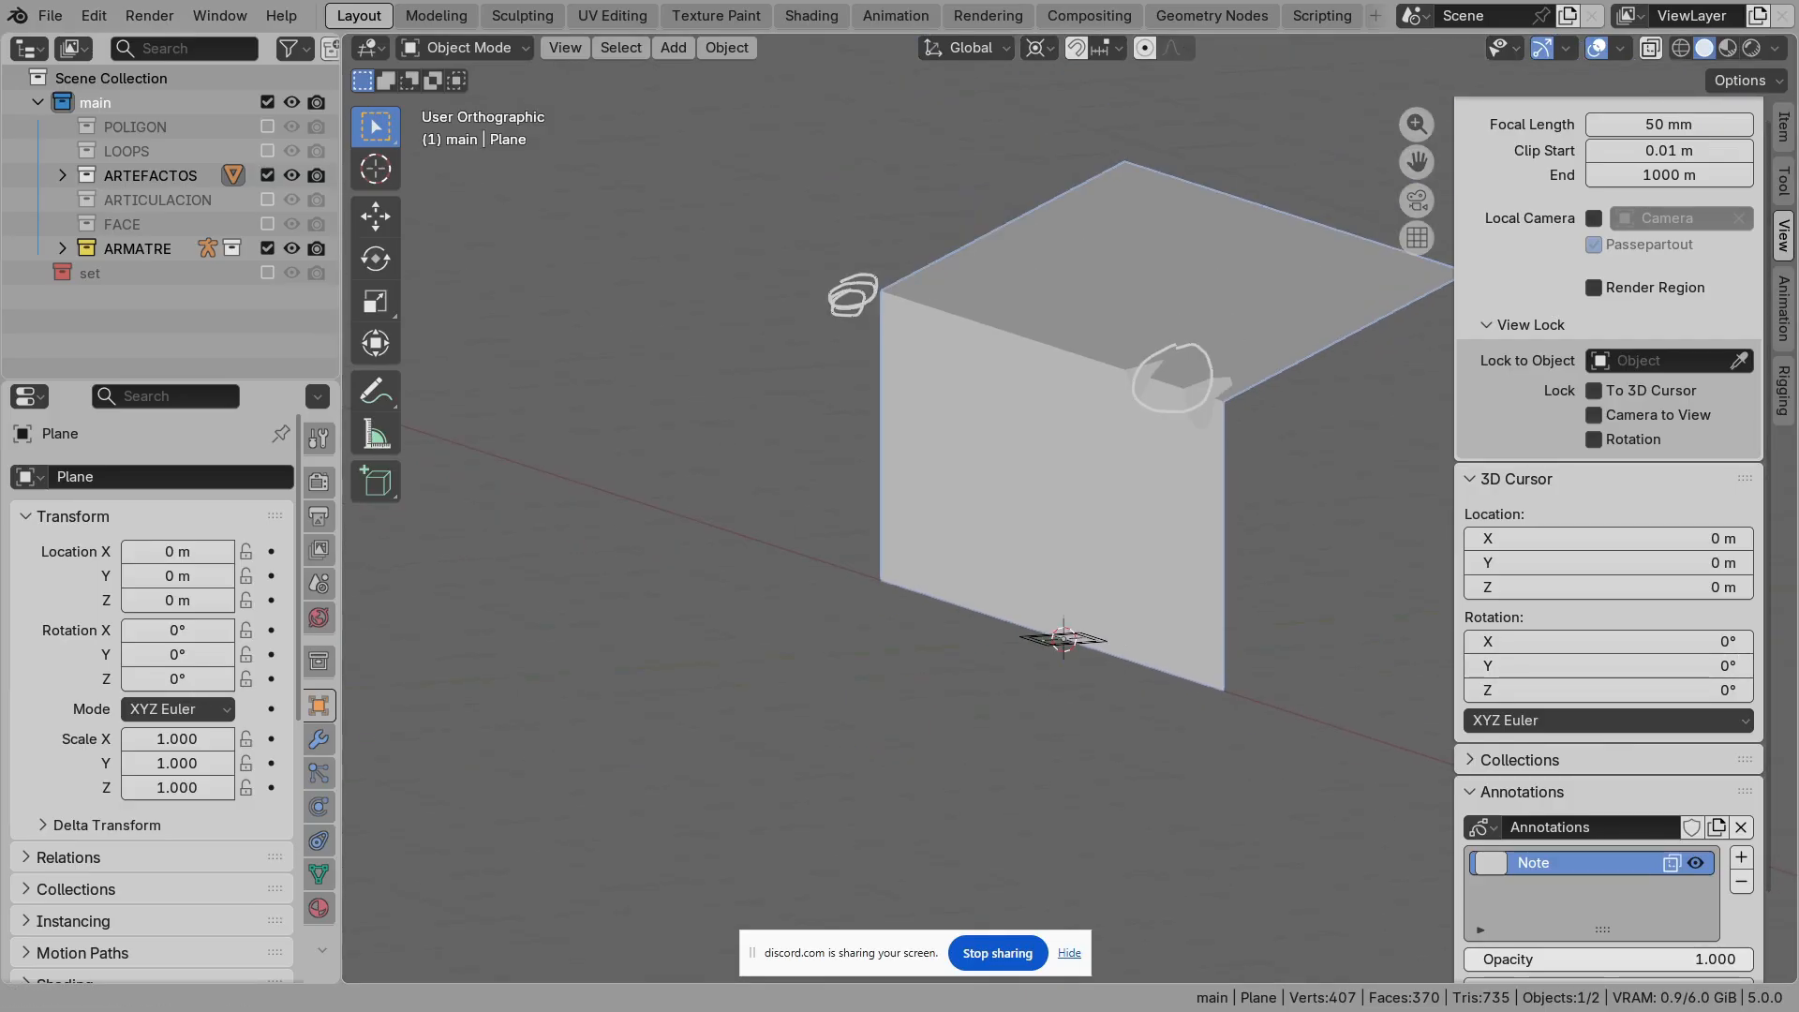
{"action": "left_click", "coordinate": [1087, 617]}
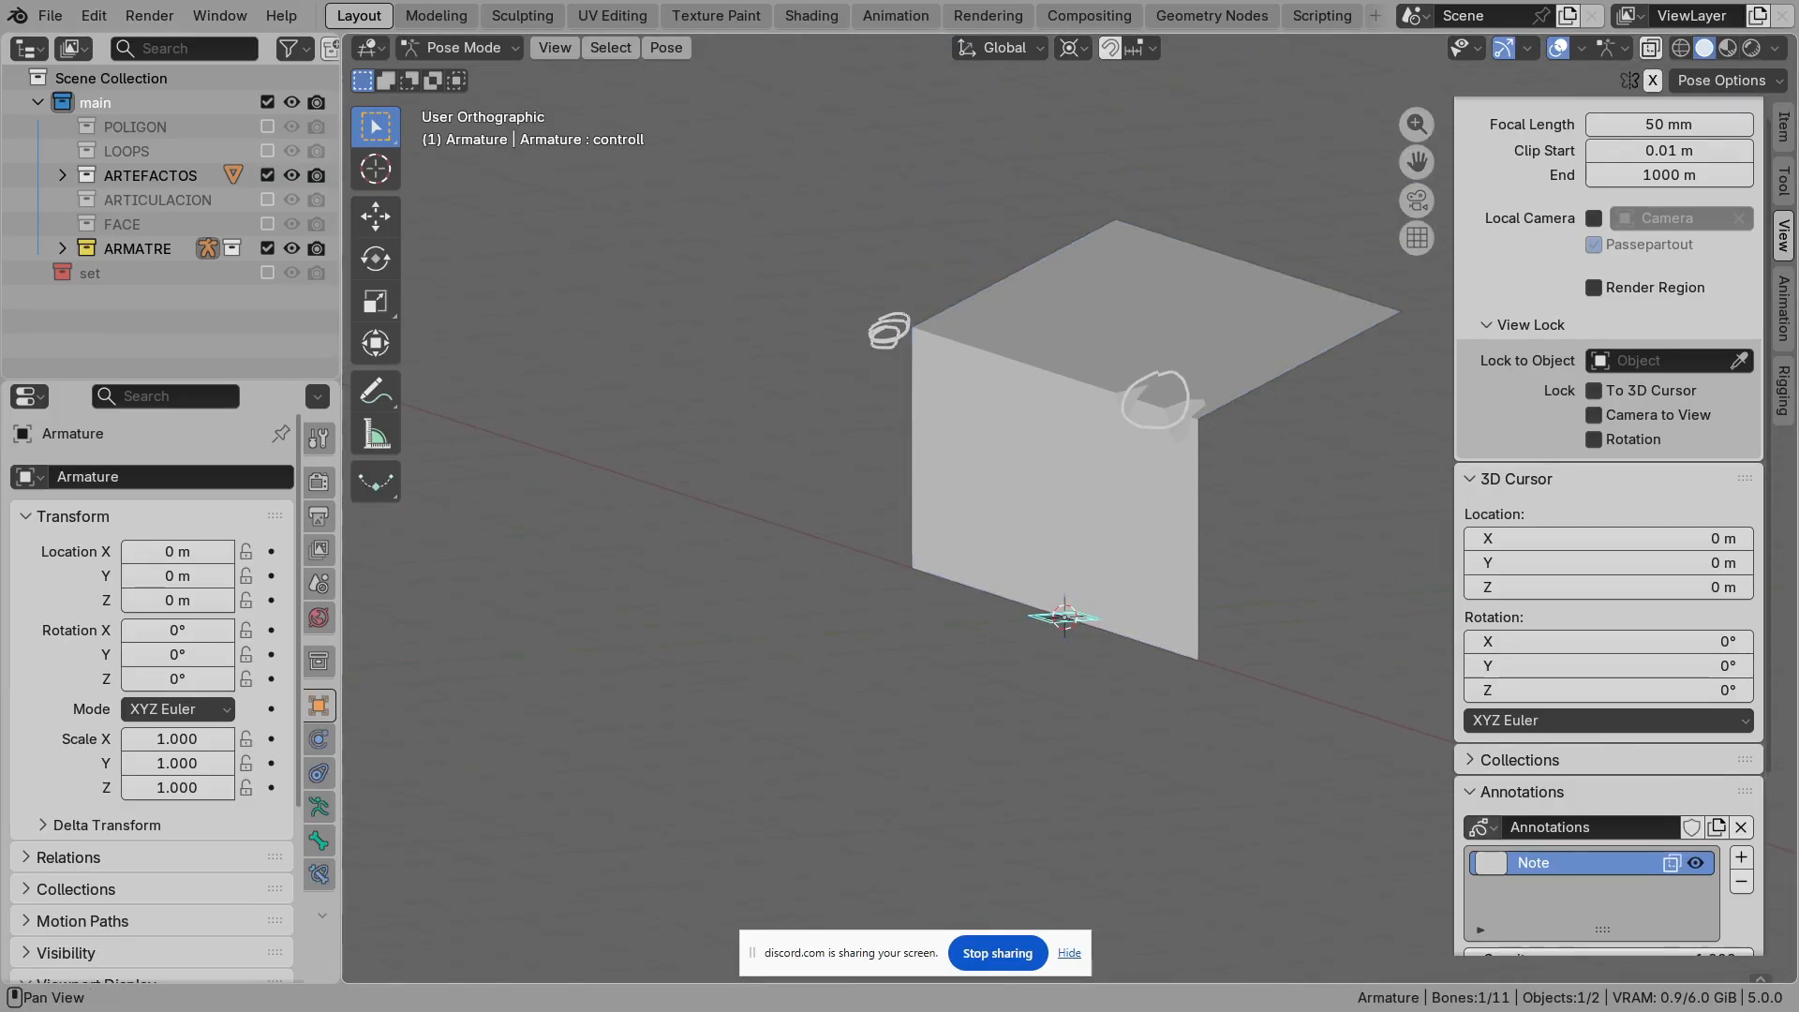
{"action": "scroll", "coordinate": [1609, 731], "scroll_direction": "down", "scroll_amount": 3}
{"action": "left_click", "coordinate": [1594, 933]}
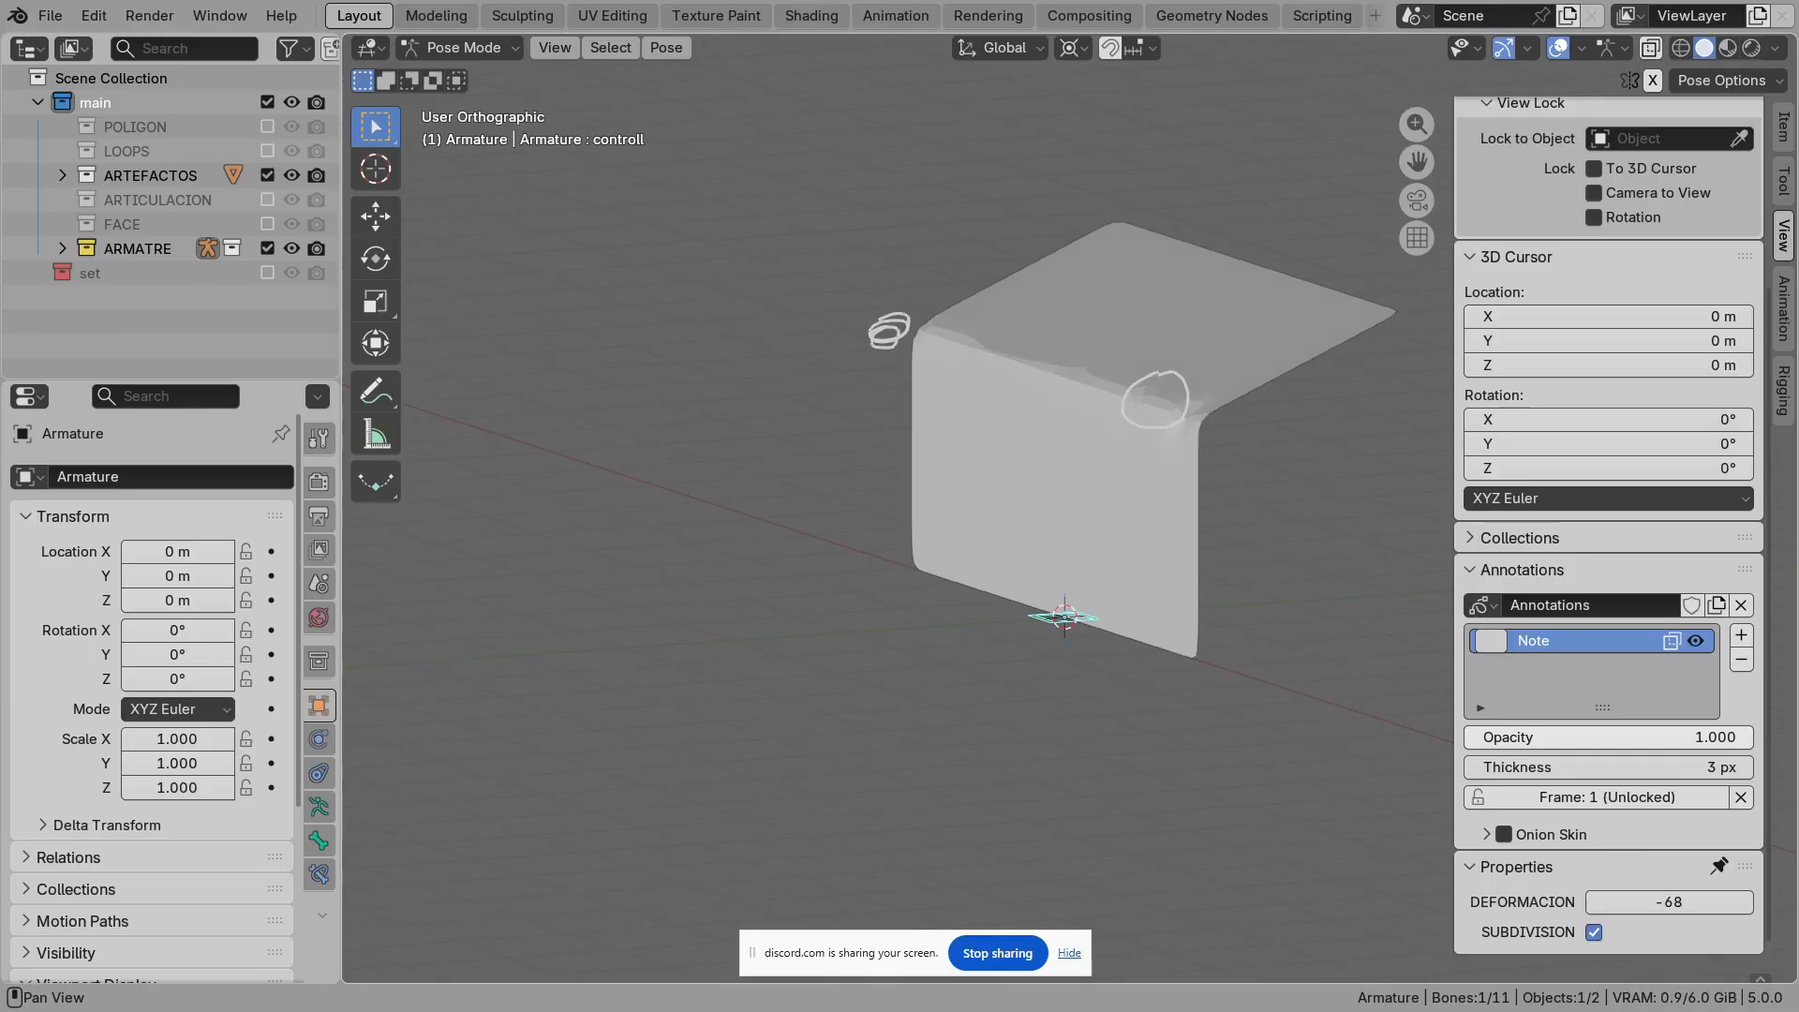
Step: Mark the smoothed fold between the two circled areas with curved annotation strokes running across it
{"action": "scroll", "coordinate": [1070, 509], "scroll_direction": "up", "scroll_amount": 6}
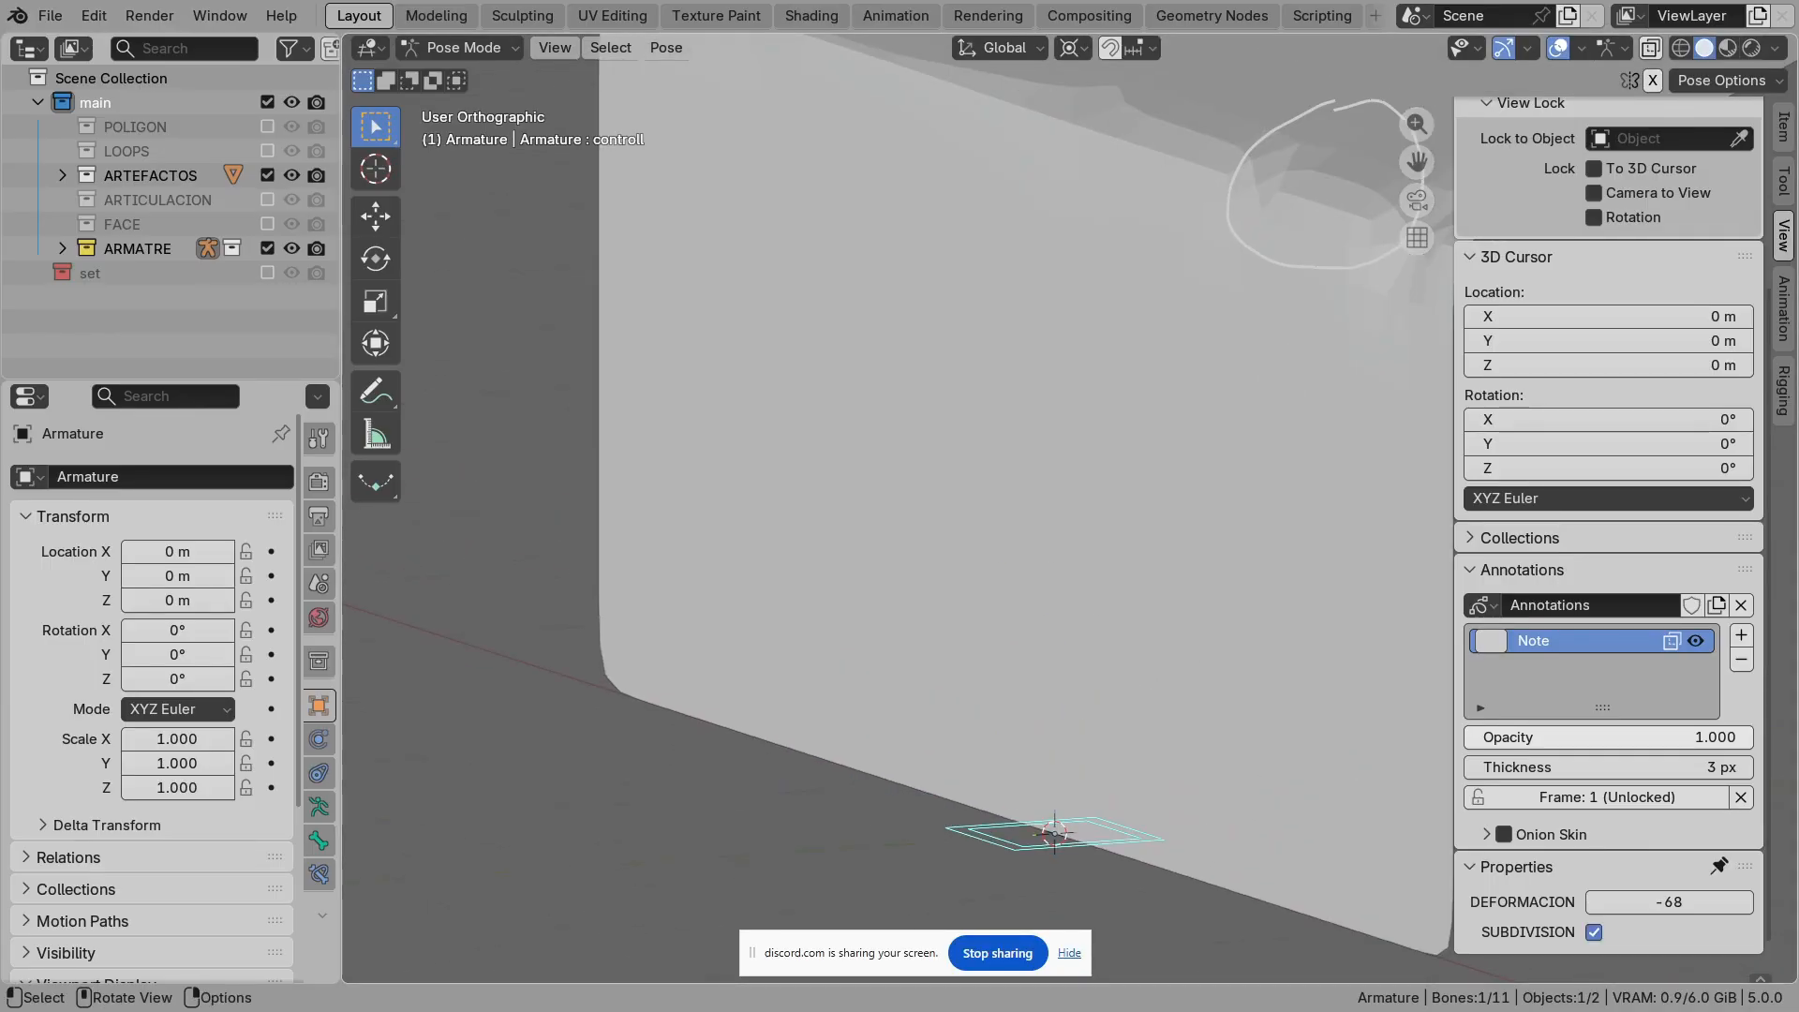
{"action": "scroll", "coordinate": [1075, 494], "scroll_direction": "down", "scroll_amount": 3}
{"action": "middle_click_drag", "start_coordinate": [937, 506], "coordinate": [849, 525], "text": "shift"}
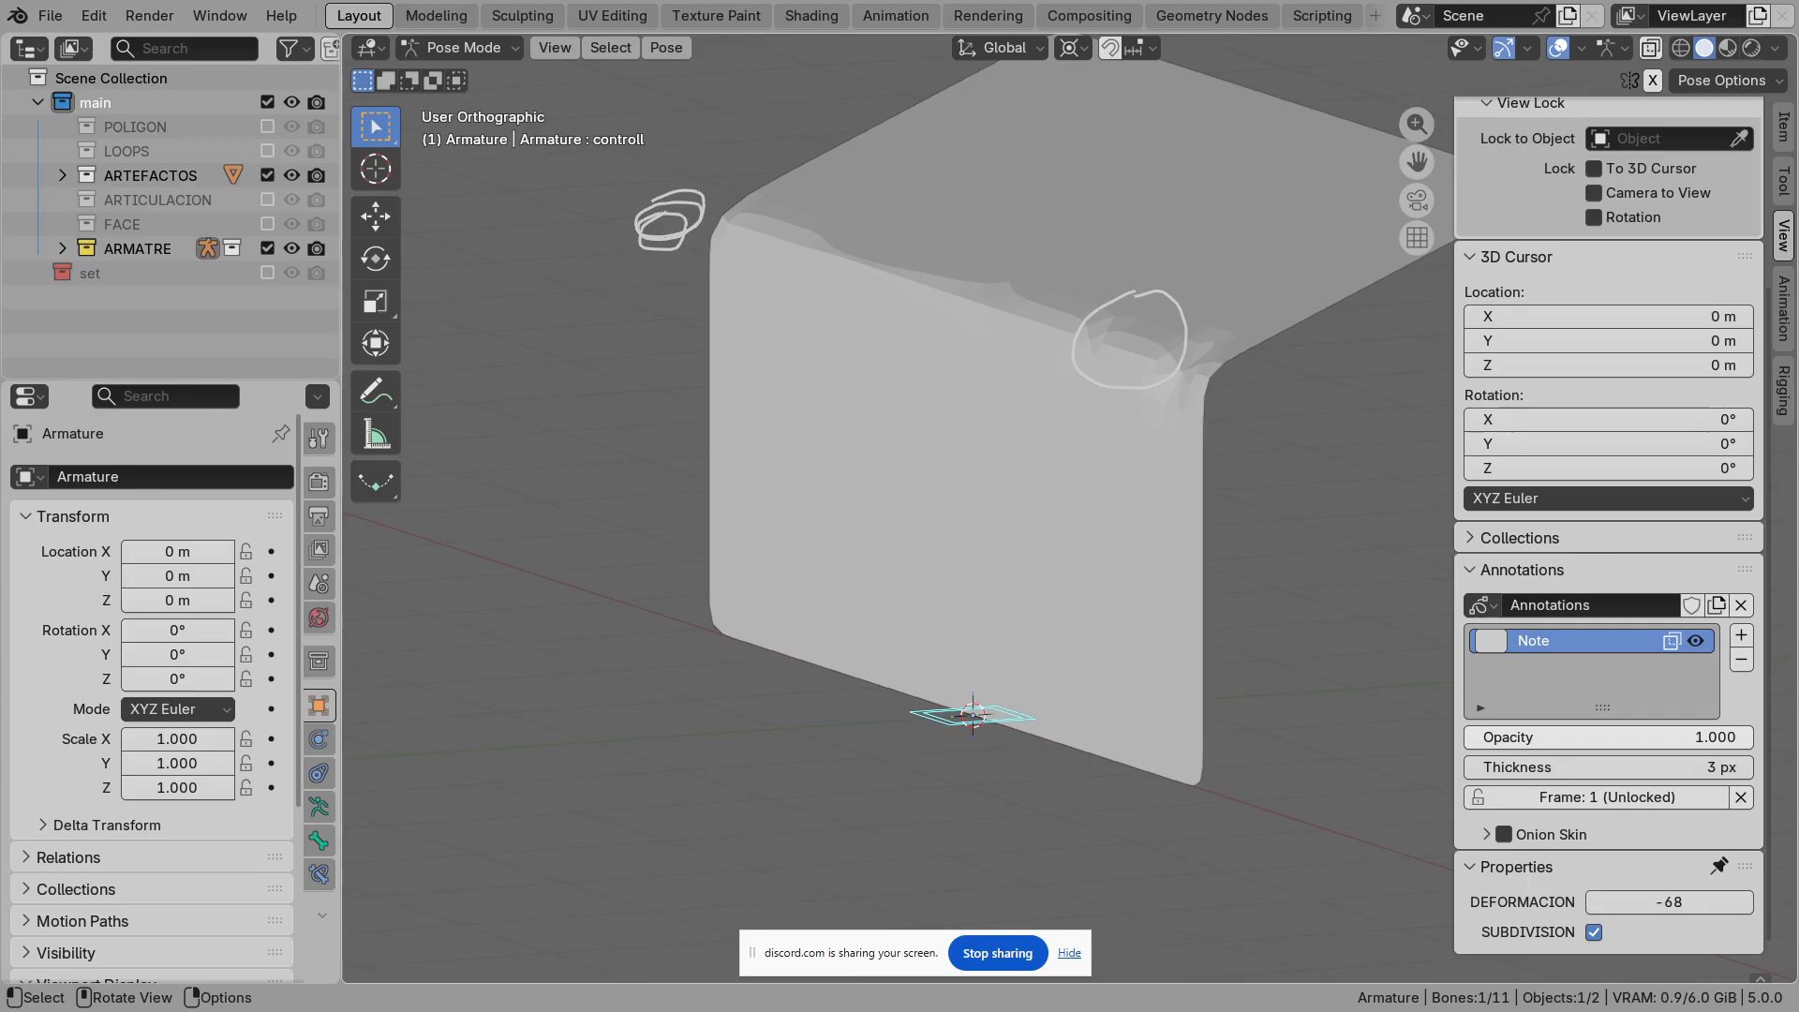
{"action": "mouse_move", "coordinate": [891, 193]}
{"action": "left_mouse_down"}
{"action": "mouse_move", "coordinate": [878, 328]}
{"action": "mouse_move", "coordinate": [860, 262]}
{"action": "mouse_move", "coordinate": [853, 288]}
{"action": "mouse_move", "coordinate": [882, 173]}
{"action": "left_mouse_up"}
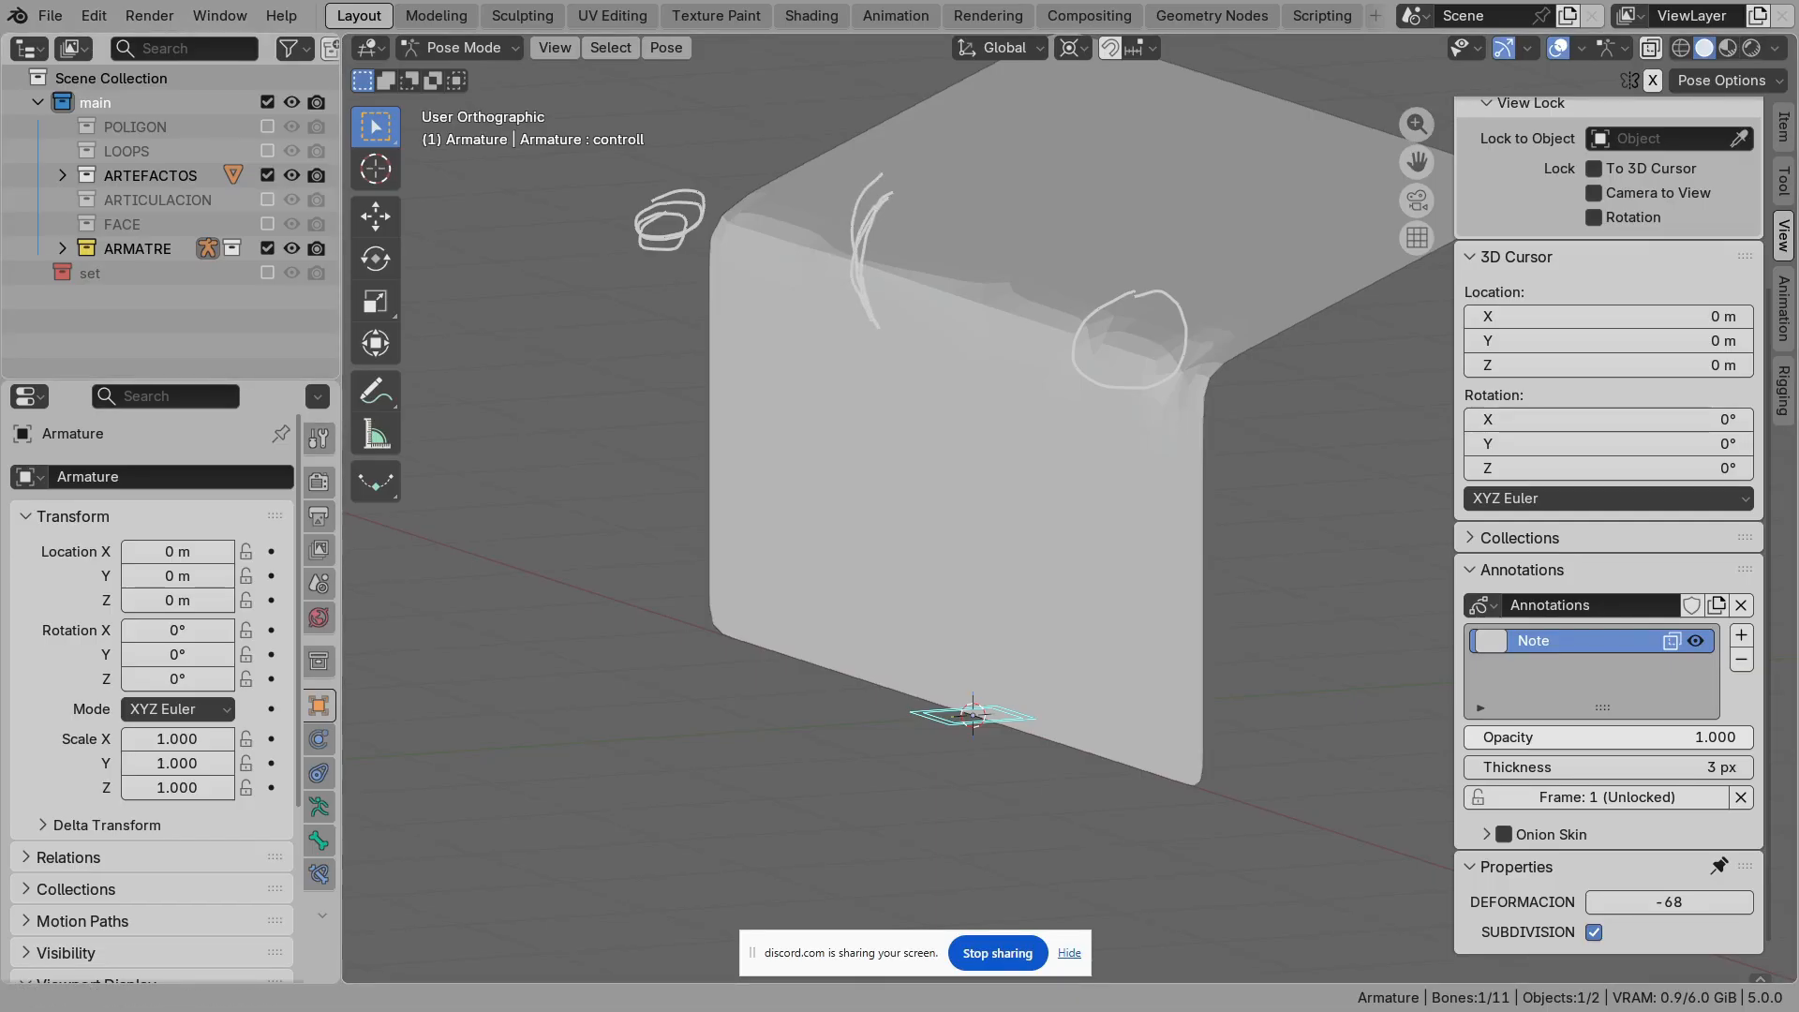
Step: Replace the ARTEFACTOS collection with ARTICULACION in the view layer and remove all annotations from the viewport
{"action": "left_click", "coordinate": [267, 176]}
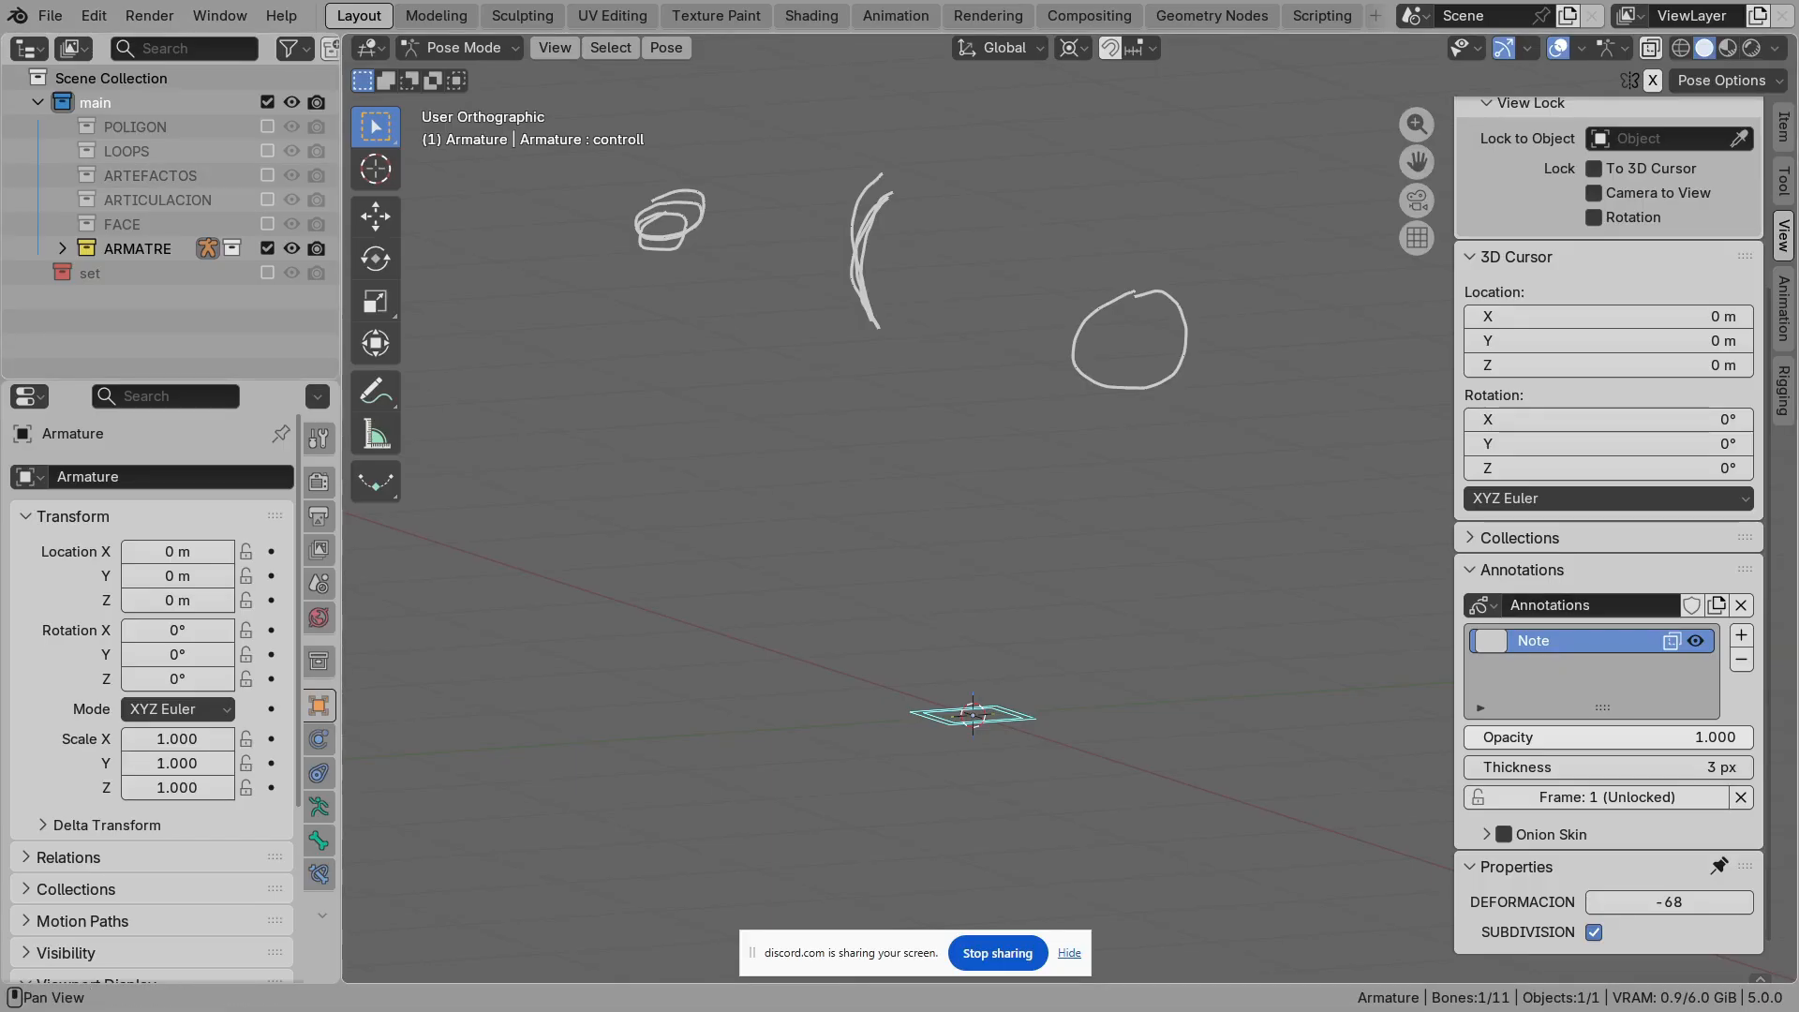
{"action": "left_click", "coordinate": [1741, 606]}
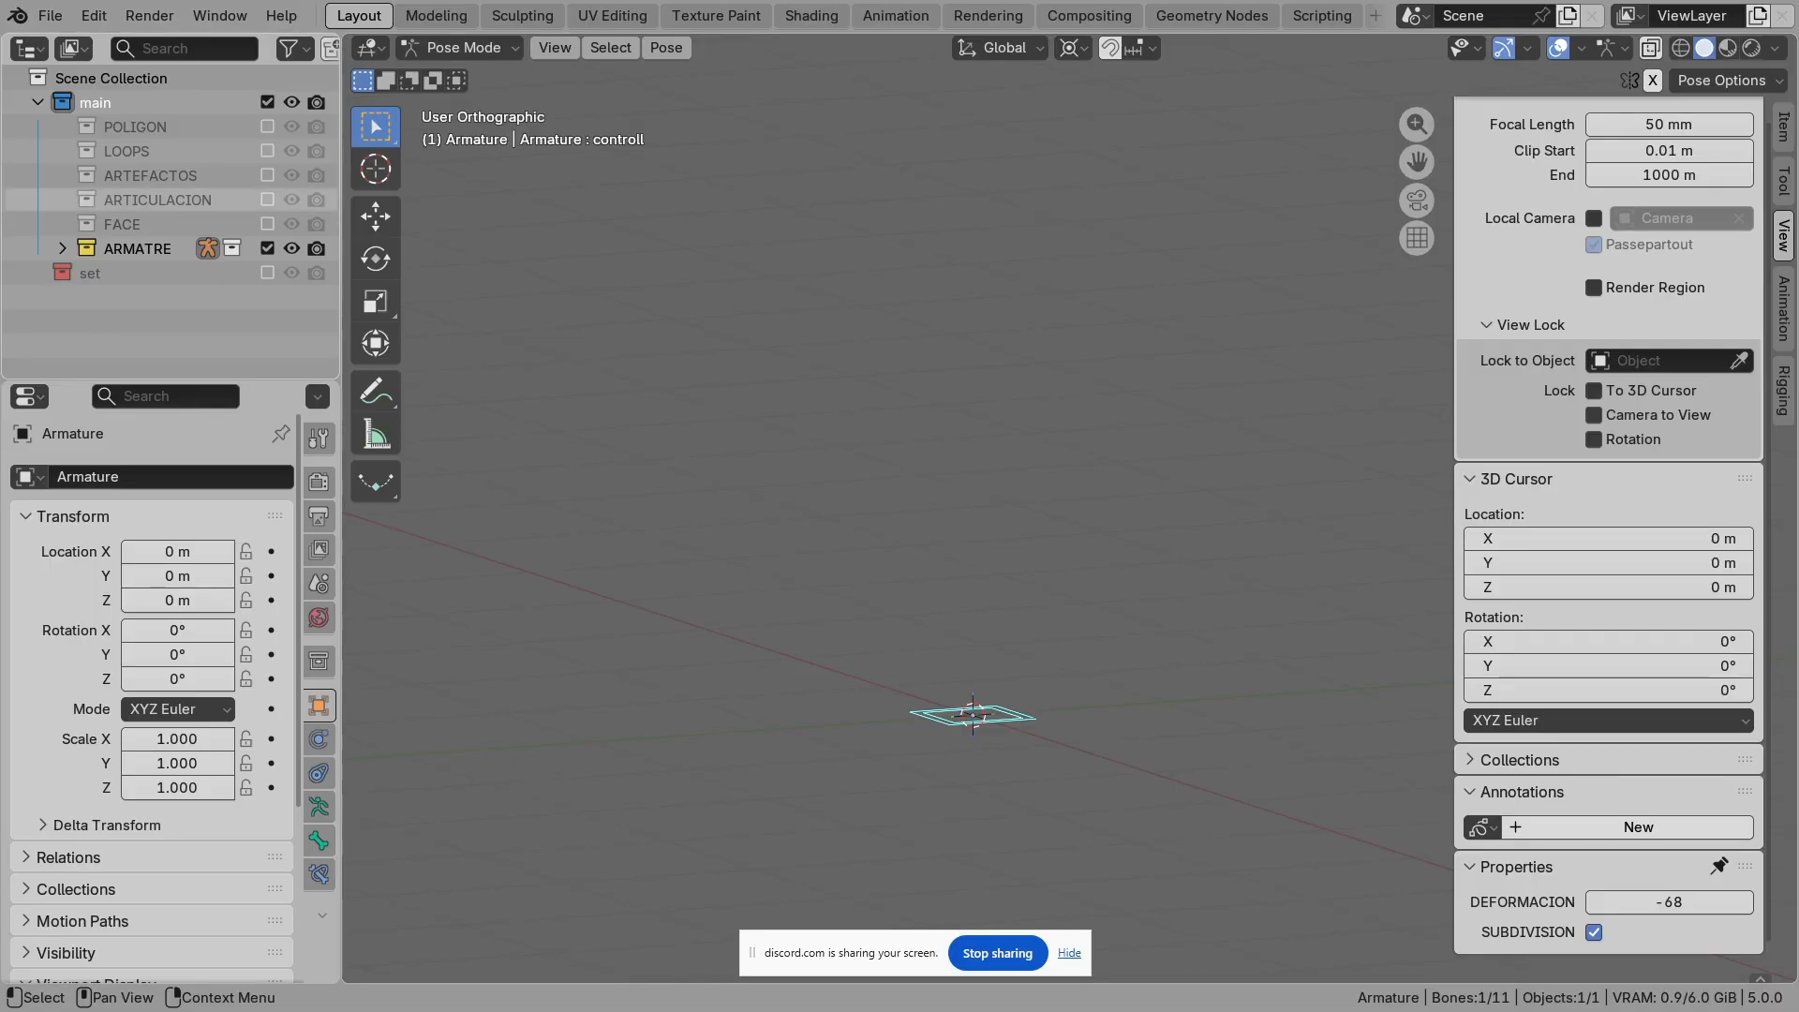
{"action": "left_click", "coordinate": [268, 200]}
{"action": "key", "text": "KP_1"}
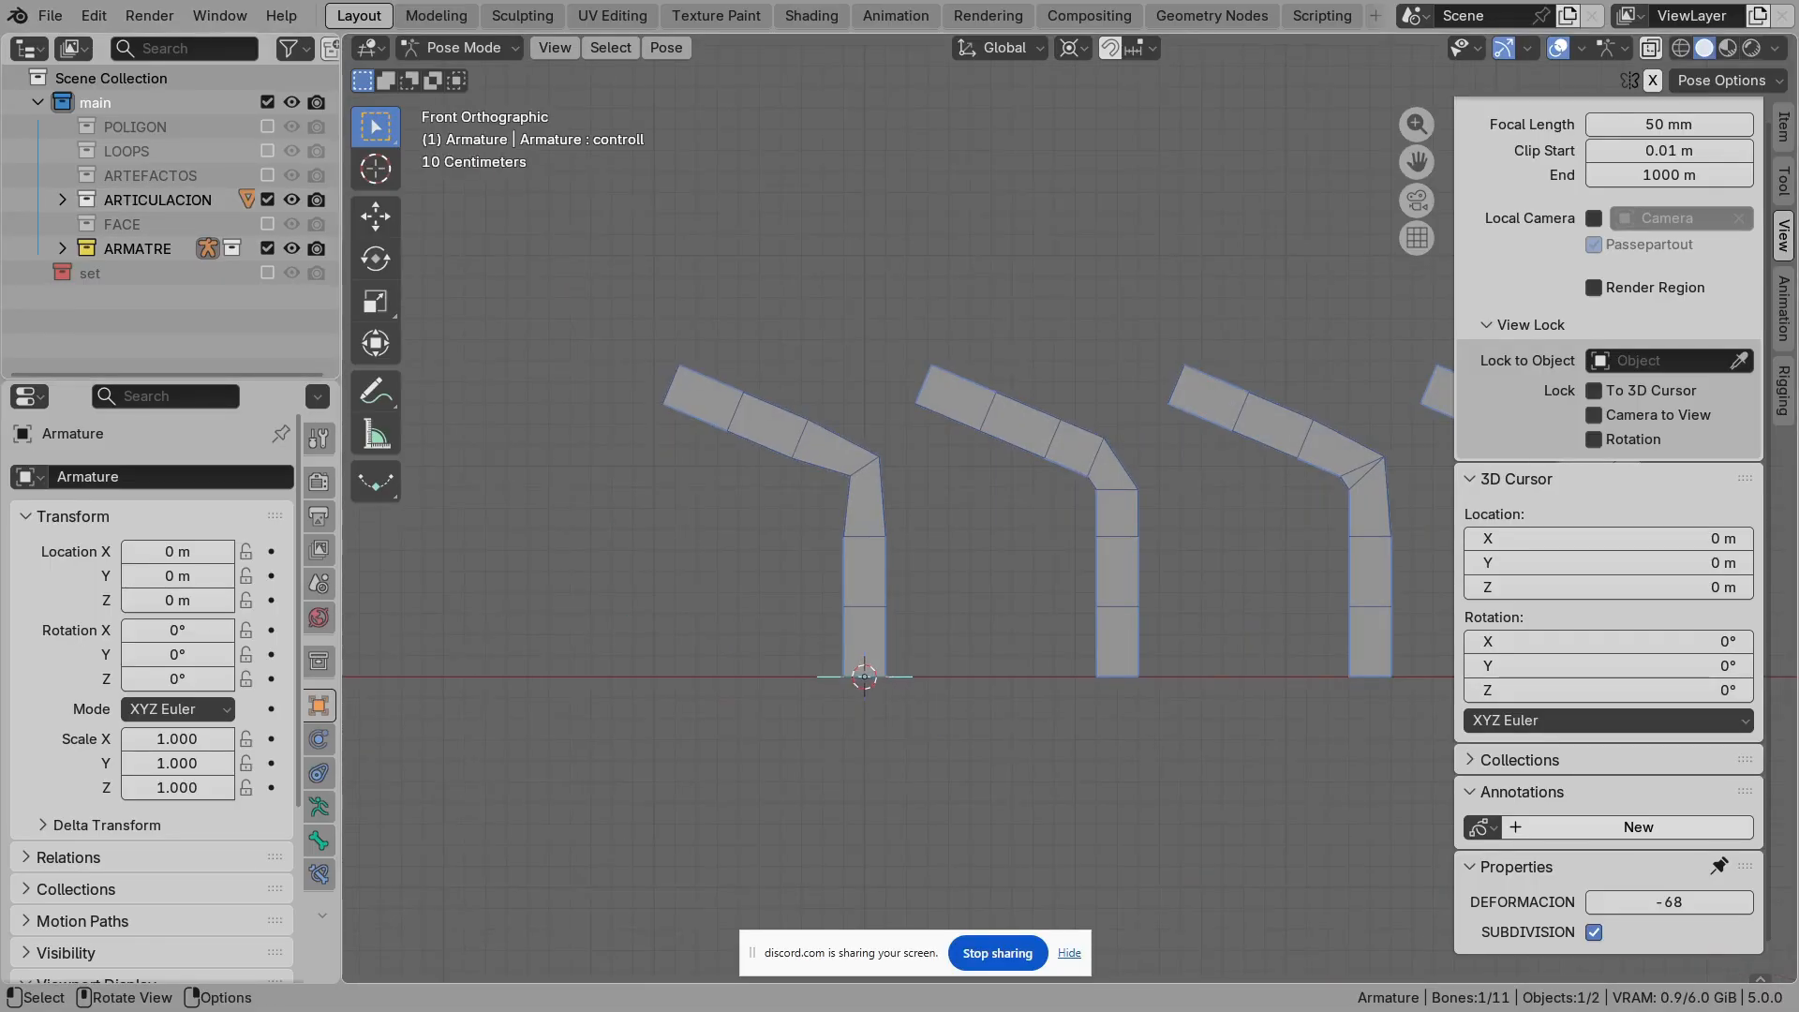
Step: Set the control bone's DEFORMACION to 0 and enable wireframe display for the columns object
{"action": "middle_click_drag", "start_coordinate": [1031, 562], "coordinate": [860, 597], "text": "shift"}
{"action": "left_click", "coordinate": [1669, 902], "text": "ctrl"}
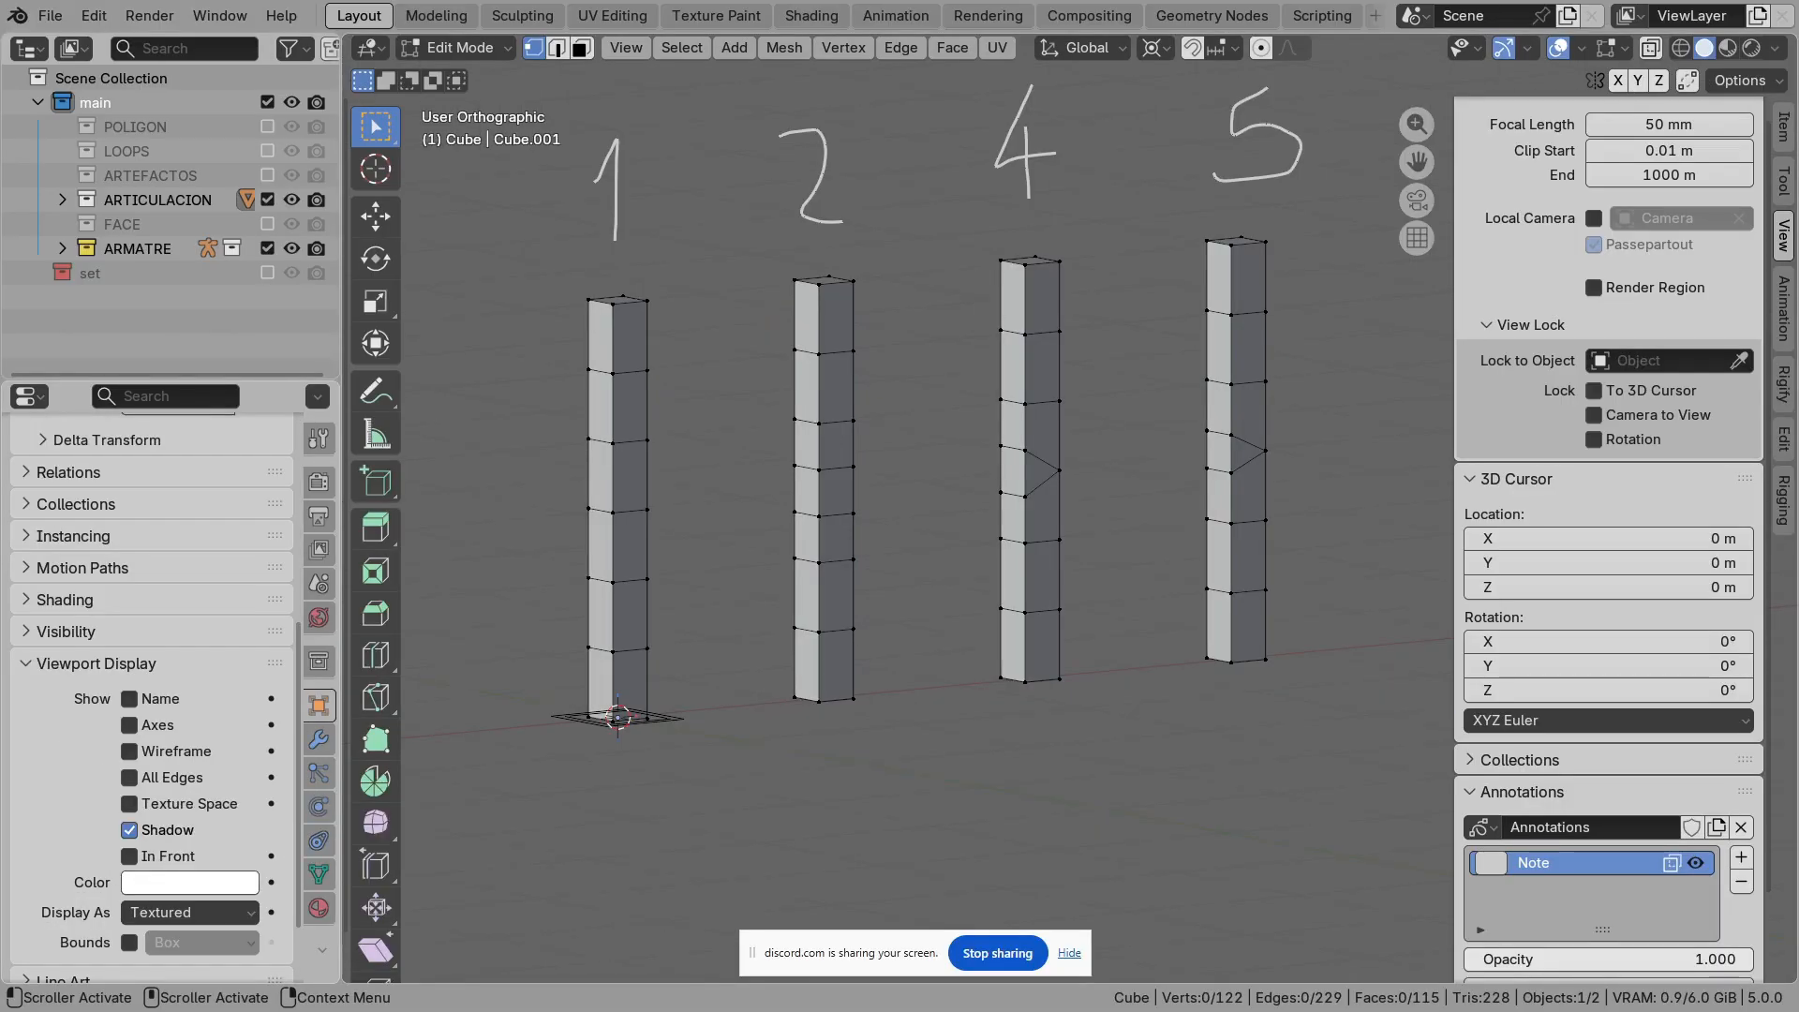
{"action": "left_click", "coordinate": [129, 751]}
{"action": "middle_click_drag", "start_coordinate": [703, 487], "coordinate": [1049, 560], "text": "shift"}
{"action": "key", "text": "Tab"}
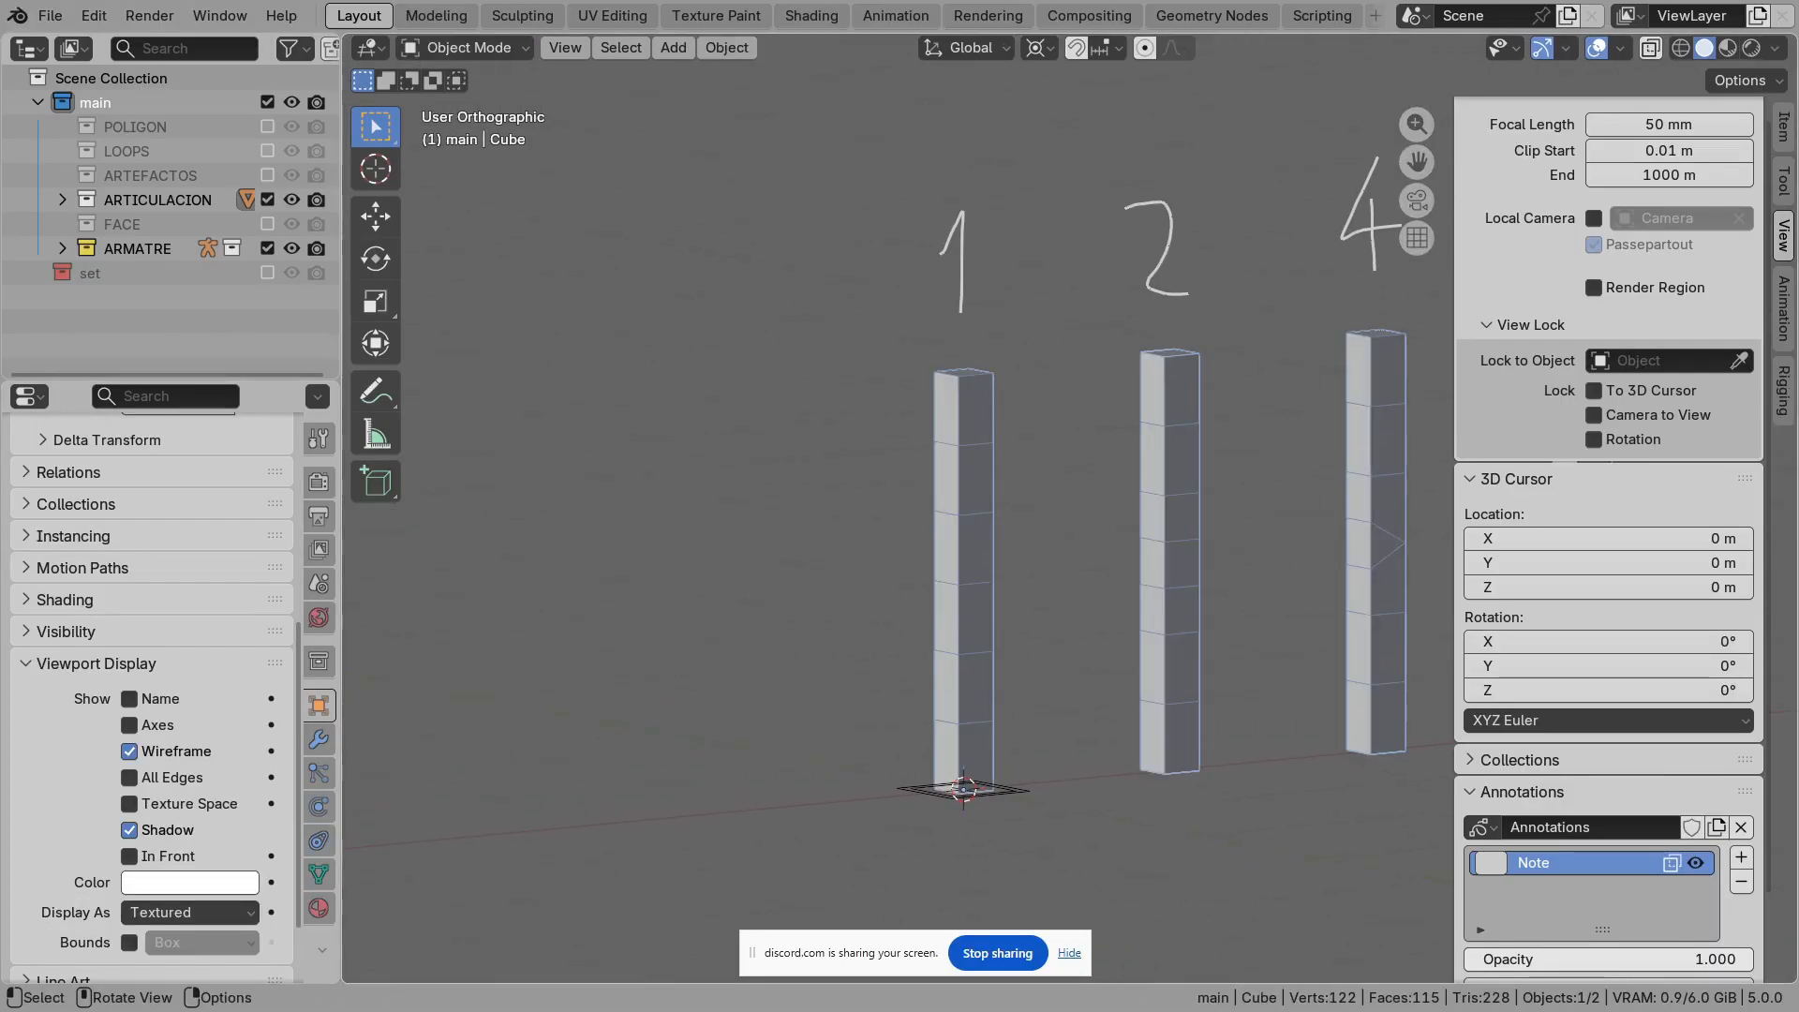
Step: Switch to the front view and select the armature's control bone at the base of the first column
{"action": "key", "text": "KP_1"}
{"action": "middle_click_drag", "start_coordinate": [872, 750], "coordinate": [872, 704], "text": "shift"}
{"action": "left_click", "coordinate": [870, 714]}
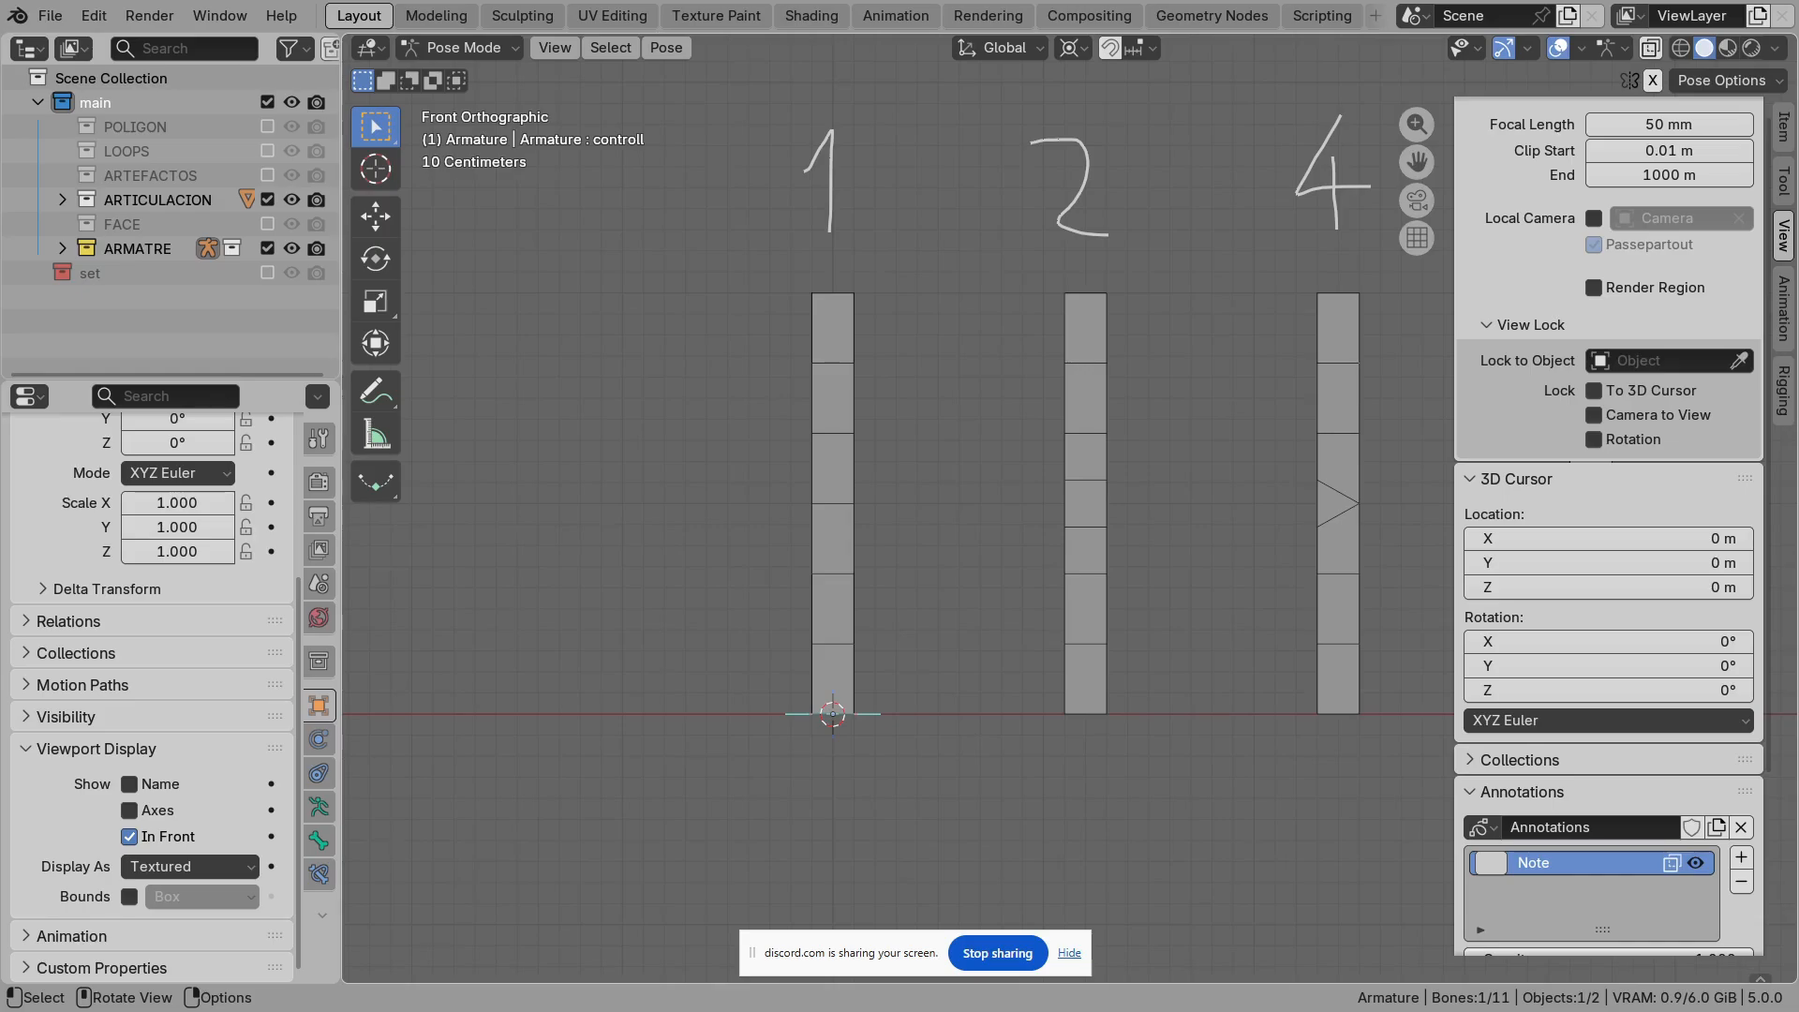
{"action": "scroll", "coordinate": [1070, 508], "scroll_direction": "down", "scroll_amount": 1}
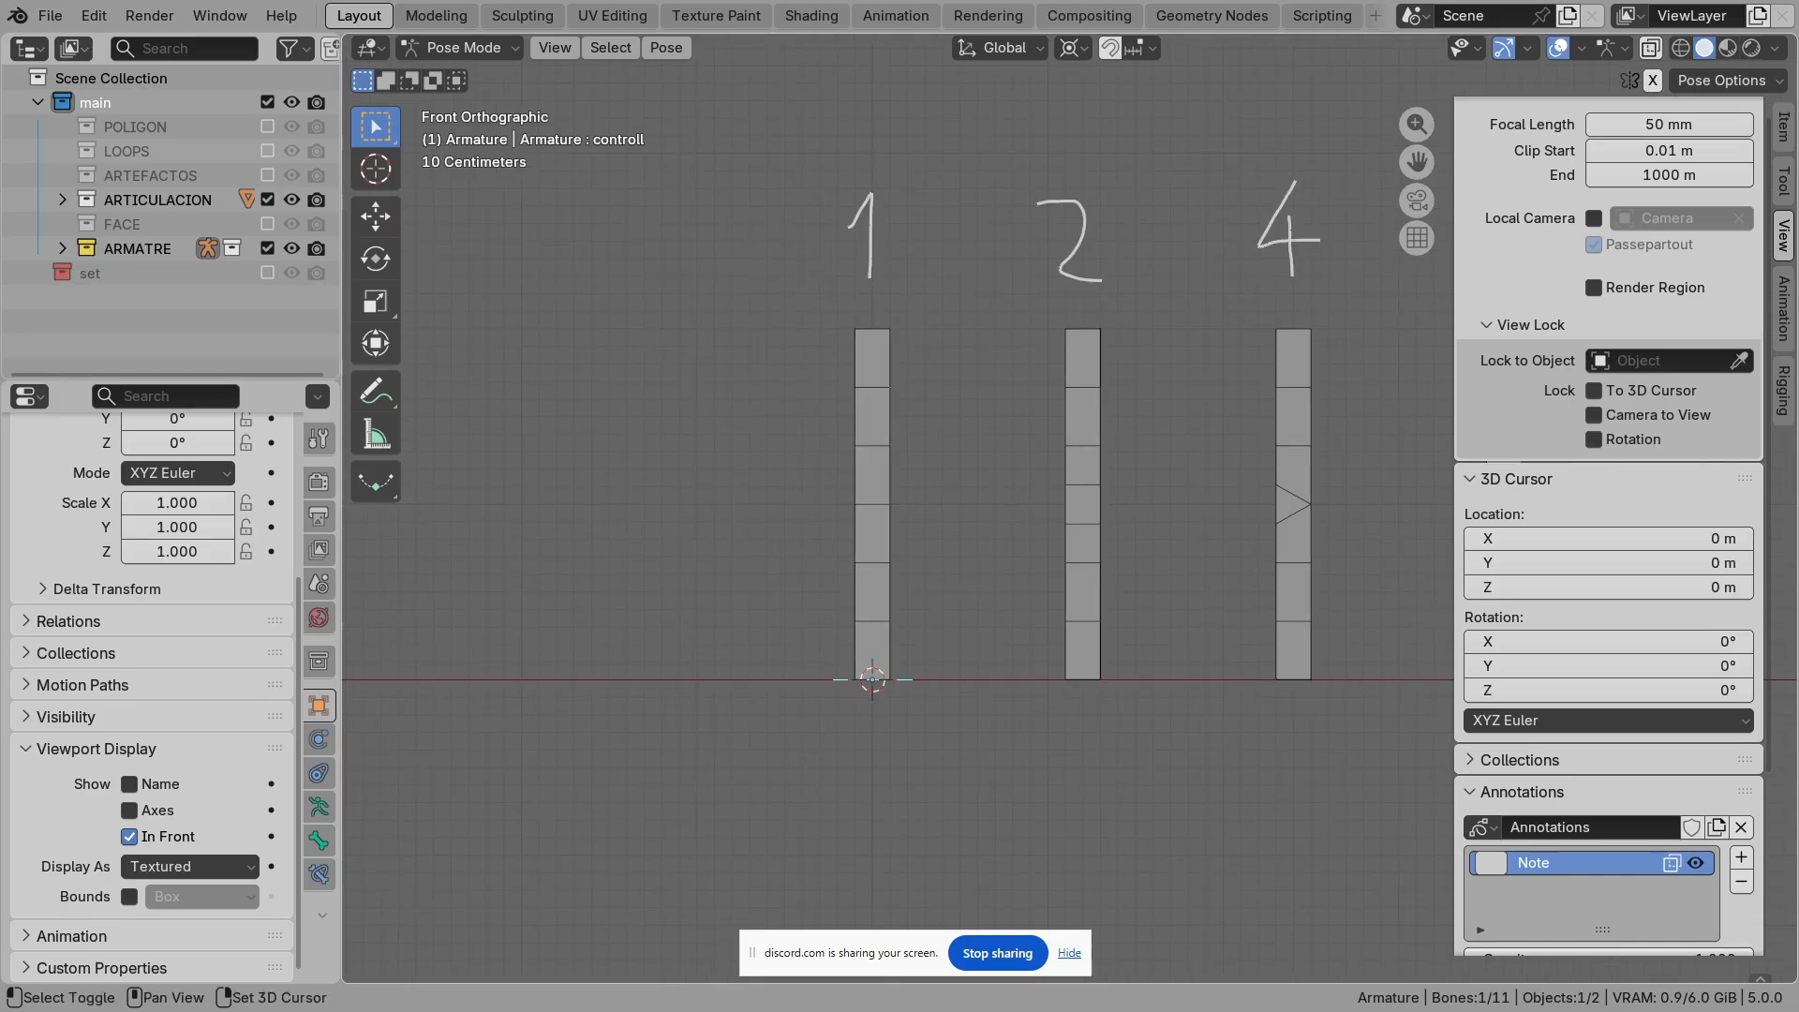
{"action": "middle_click_drag", "start_coordinate": [1070, 509], "coordinate": [963, 460], "text": "shift"}
{"action": "middle_click_drag", "start_coordinate": [1070, 509], "coordinate": [995, 511], "text": "shift"}
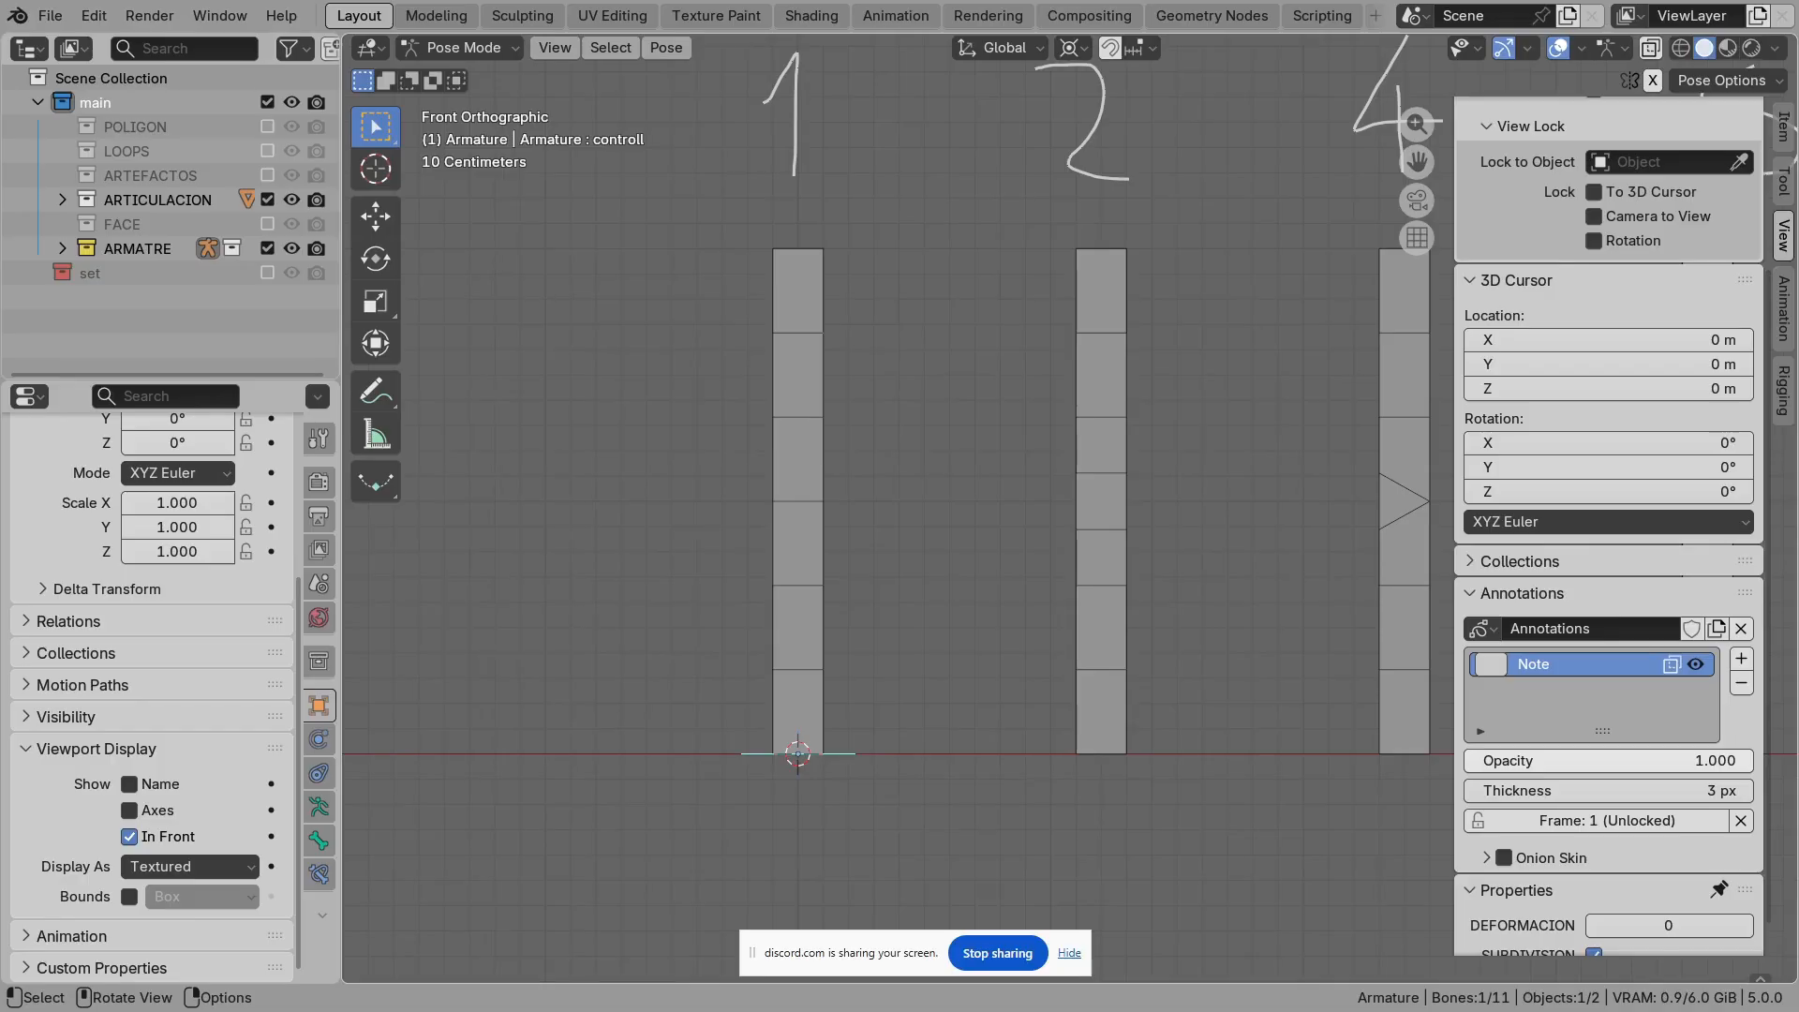
Step: Box the first column's upper segments with an annotation labelled 100, and mark its middle edge loop with an arrow and number
{"action": "mouse_move", "coordinate": [741, 236]}
{"action": "left_mouse_down"}
{"action": "mouse_move", "coordinate": [843, 431]}
{"action": "mouse_move", "coordinate": [853, 272]}
{"action": "mouse_move", "coordinate": [731, 251]}
{"action": "left_mouse_up"}
{"action": "mouse_move", "coordinate": [858, 355]}
{"action": "left_mouse_down"}
{"action": "mouse_move", "coordinate": [867, 411]}
{"action": "mouse_move", "coordinate": [891, 362]}
{"action": "left_mouse_up"}
{"action": "mouse_move", "coordinate": [874, 462]}
{"action": "left_mouse_down"}
{"action": "mouse_move", "coordinate": [829, 491]}
{"action": "mouse_move", "coordinate": [854, 503]}
{"action": "mouse_move", "coordinate": [904, 483]}
{"action": "mouse_move", "coordinate": [933, 516]}
{"action": "left_mouse_up"}
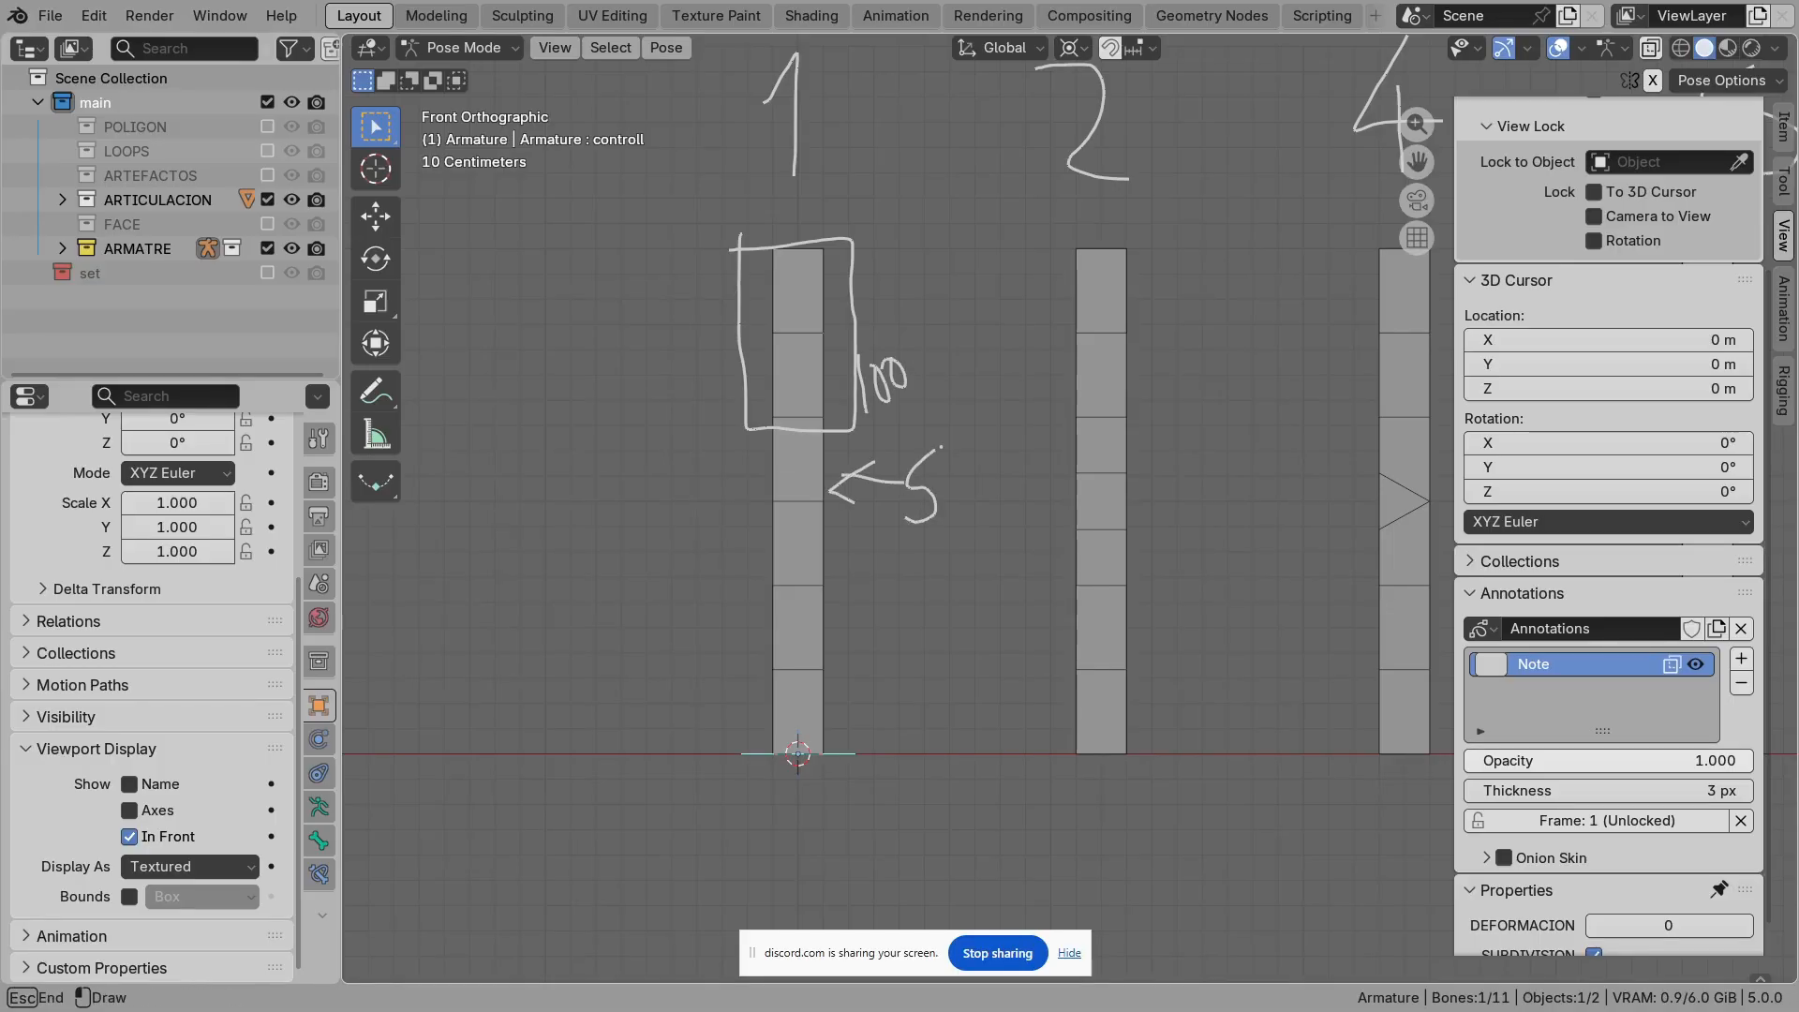
{"action": "left_click_drag", "start_coordinate": [955, 447], "coordinate": [942, 493]}
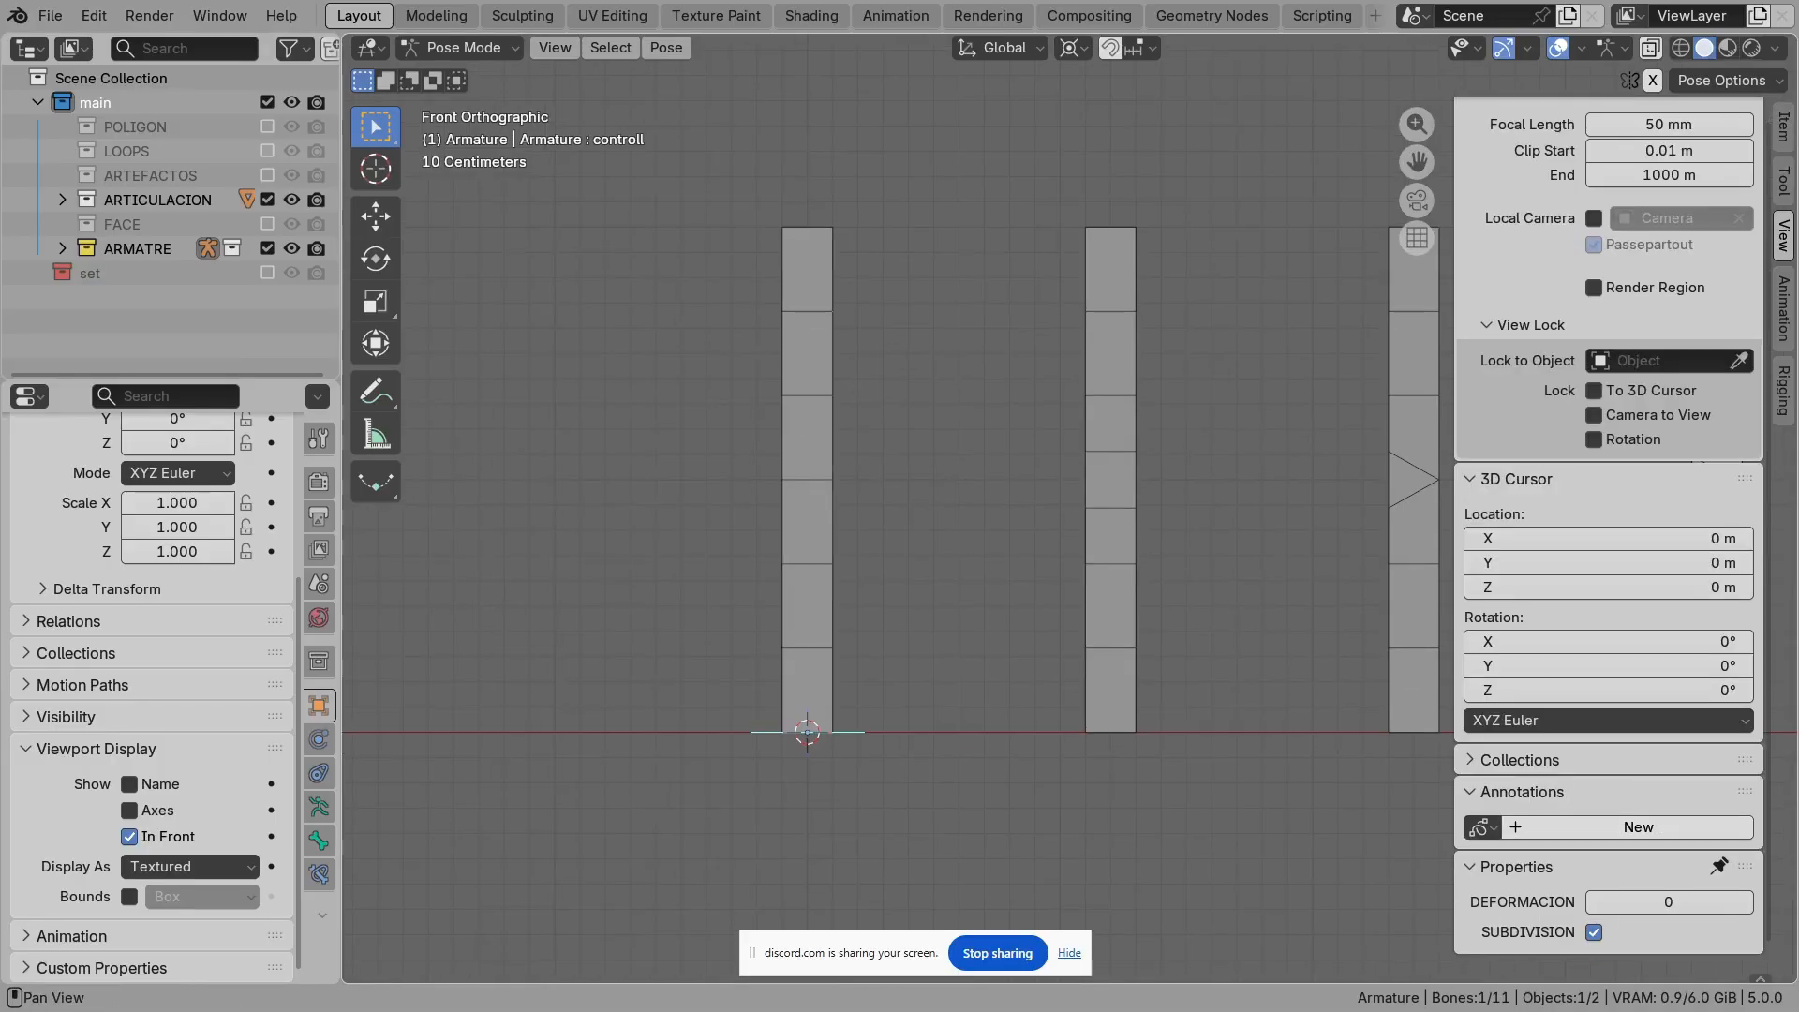
Step: Set the control bone's DEFORMACION to -90 to bend the columns
{"action": "left_click_drag", "start_coordinate": [1678, 902], "coordinate": [1631, 903]}
{"action": "scroll", "coordinate": [872, 562], "scroll_direction": "up", "scroll_amount": 3}
{"action": "middle_click_drag", "start_coordinate": [871, 563], "coordinate": [1230, 445], "text": "shift"}
{"action": "scroll", "coordinate": [1378, 637], "scroll_direction": "up", "scroll_amount": 3}
{"action": "left_click_drag", "start_coordinate": [1670, 902], "coordinate": [1624, 902]}
{"action": "scroll", "coordinate": [1068, 510], "scroll_direction": "up", "scroll_amount": 1}
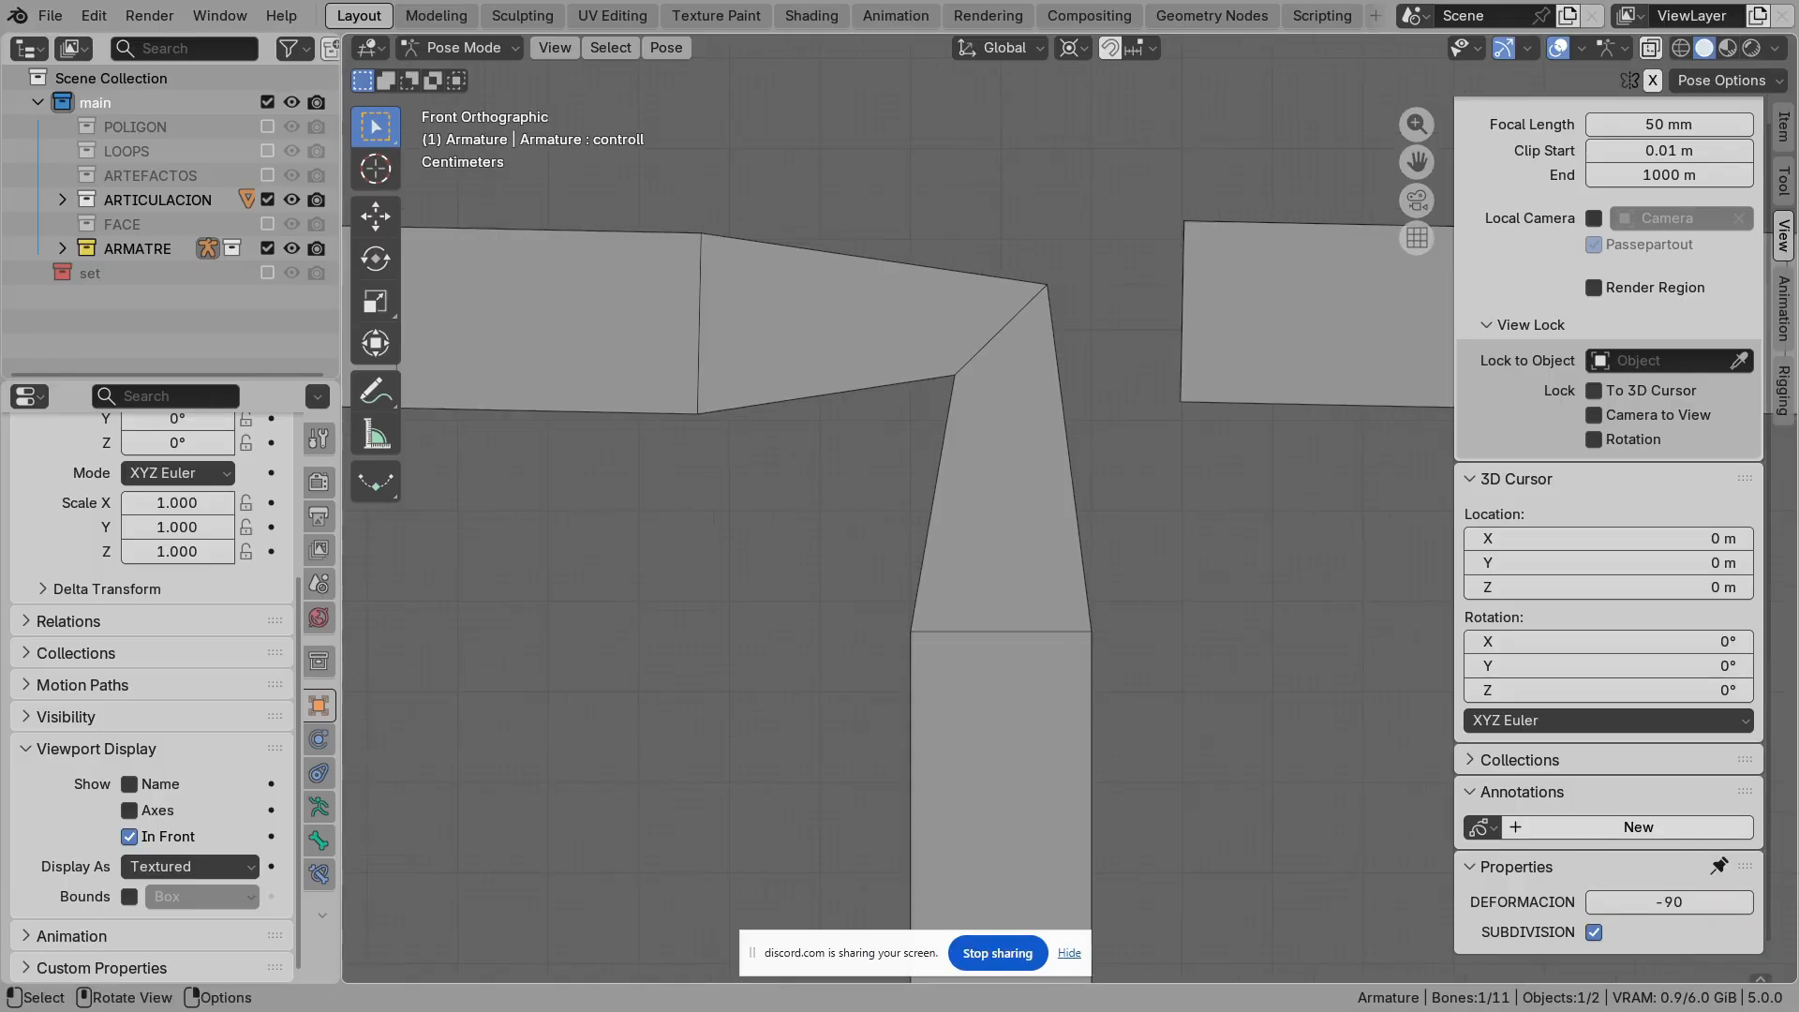
Step: Annotate the first column's bent joint with circles on its outer and inner corners and a curved arrow for the bend direction
{"action": "mouse_move", "coordinate": [1014, 223]}
{"action": "left_mouse_down"}
{"action": "mouse_move", "coordinate": [1005, 322]}
{"action": "mouse_move", "coordinate": [1106, 281]}
{"action": "mouse_move", "coordinate": [1020, 227]}
{"action": "mouse_move", "coordinate": [1001, 236]}
{"action": "left_mouse_up"}
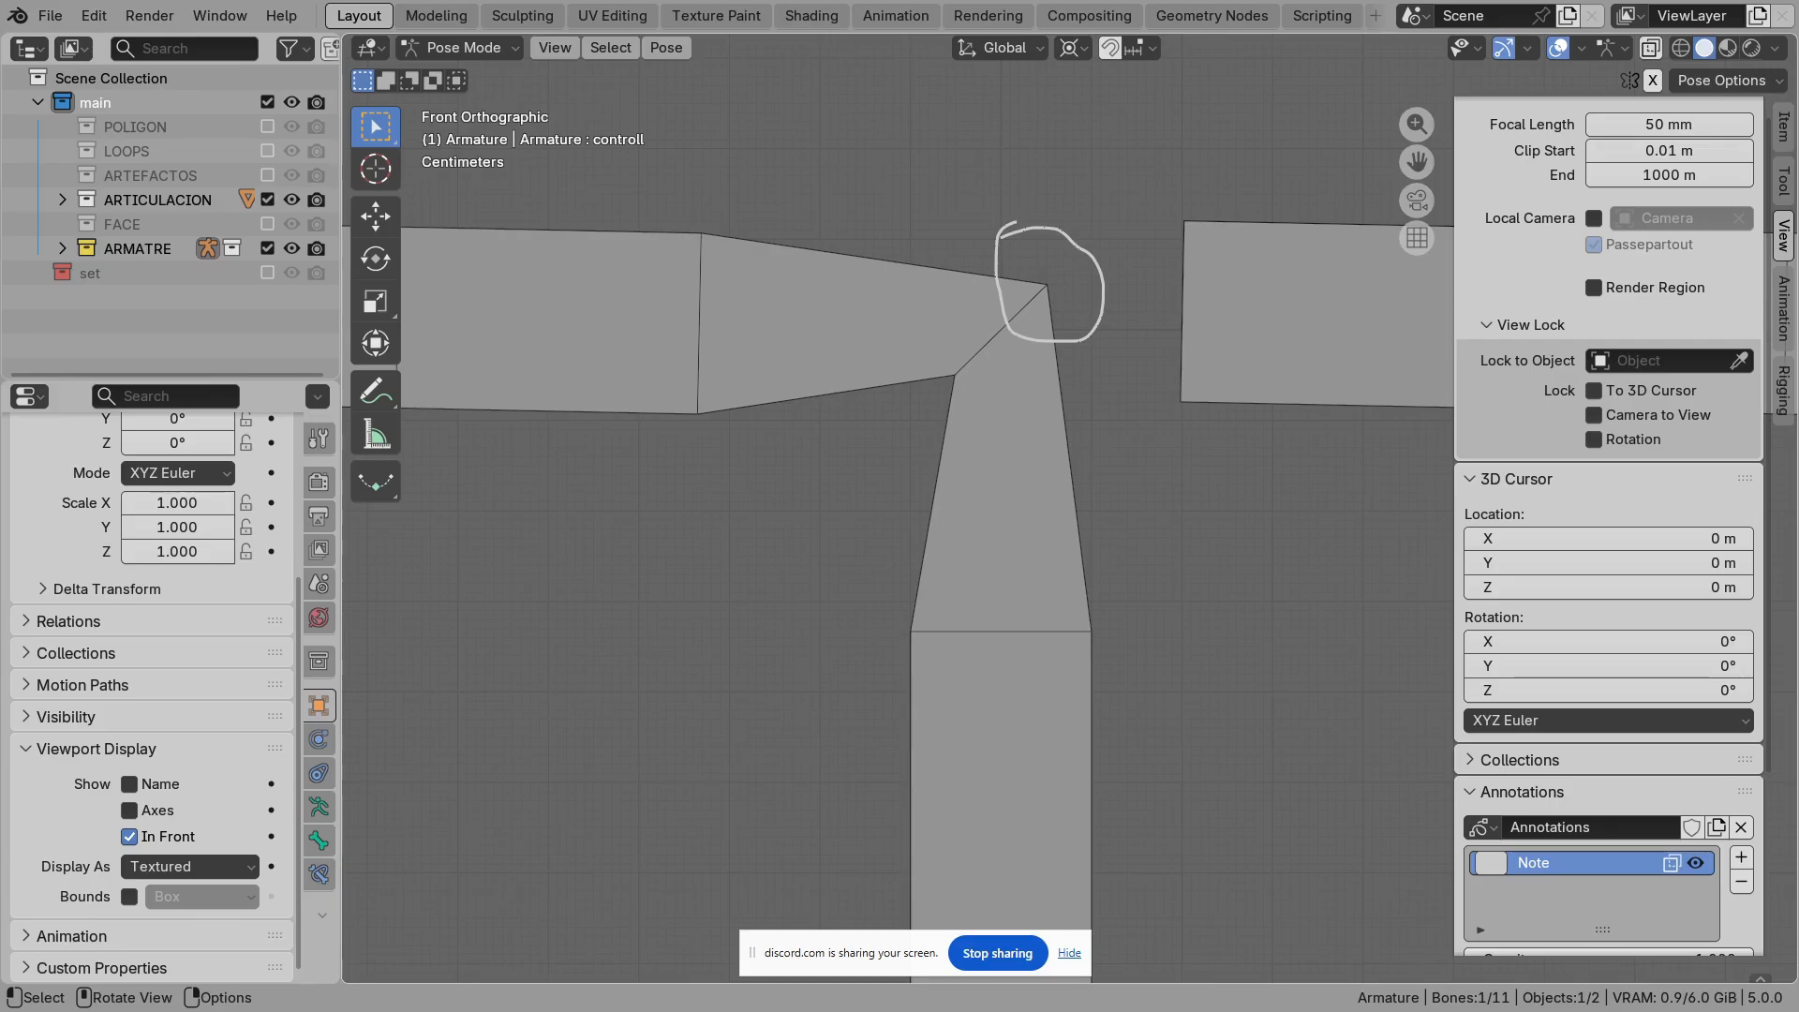
{"action": "left_click_drag", "start_coordinate": [949, 330], "coordinate": [940, 335]}
{"action": "mouse_move", "coordinate": [928, 433]}
{"action": "left_mouse_down"}
{"action": "mouse_move", "coordinate": [847, 489]}
{"action": "mouse_move", "coordinate": [944, 426]}
{"action": "mouse_move", "coordinate": [923, 480]}
{"action": "left_mouse_up"}
{"action": "mouse_move", "coordinate": [923, 480]}
{"action": "middle_mouse_down", "text": "shift"}
{"action": "mouse_move", "coordinate": [968, 470]}
{"action": "mouse_move", "coordinate": [1131, 575]}
{"action": "middle_mouse_up", "text": "shift"}
{"action": "mouse_move", "coordinate": [1101, 382]}
{"action": "left_mouse_down"}
{"action": "mouse_move", "coordinate": [993, 255]}
{"action": "mouse_move", "coordinate": [927, 136]}
{"action": "left_mouse_up"}
{"action": "mouse_move", "coordinate": [896, 224]}
{"action": "left_mouse_down"}
{"action": "mouse_move", "coordinate": [813, 300]}
{"action": "mouse_move", "coordinate": [808, 529]}
{"action": "left_mouse_up"}
{"action": "mouse_move", "coordinate": [712, 470]}
{"action": "left_mouse_down"}
{"action": "mouse_move", "coordinate": [841, 581]}
{"action": "mouse_move", "coordinate": [831, 508]}
{"action": "left_mouse_up"}
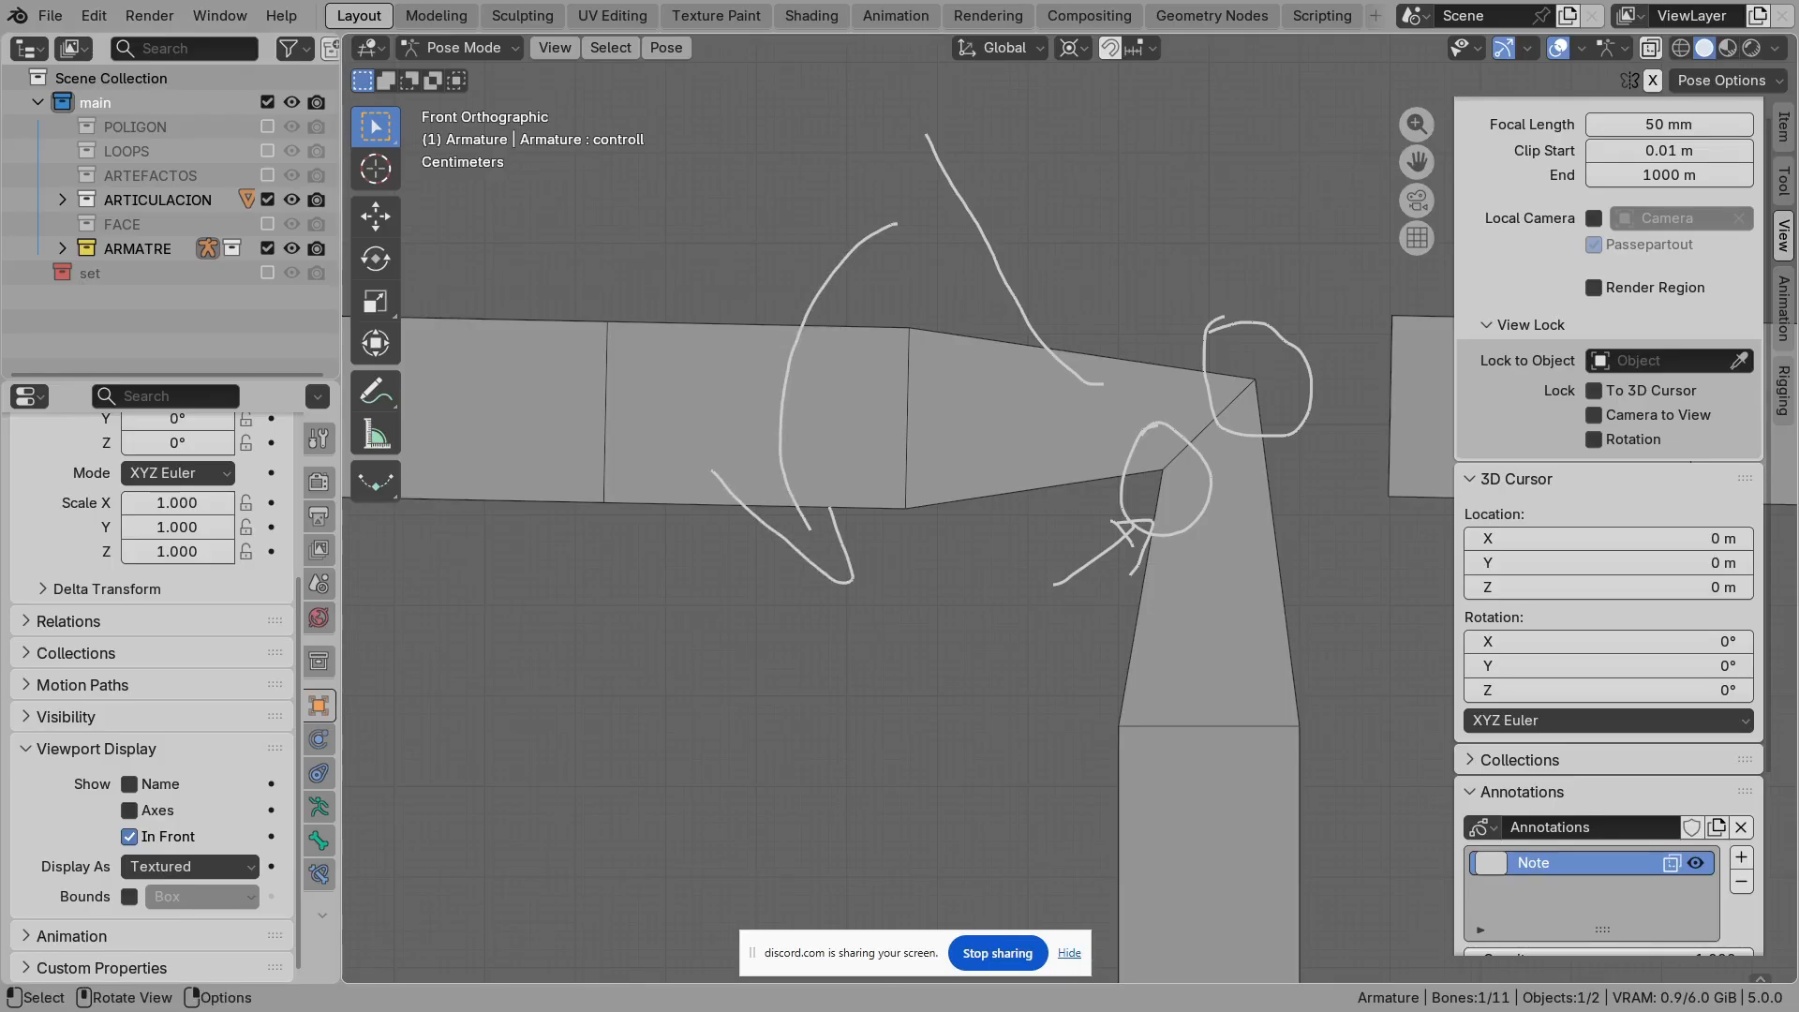
{"action": "left_click_drag", "start_coordinate": [1146, 459], "coordinate": [1157, 482]}
Step: Select the columns object and turn off its Armature modifier's viewport display
{"action": "scroll", "coordinate": [1069, 522], "scroll_direction": "down", "scroll_amount": 4}
{"action": "left_click", "coordinate": [1130, 581]}
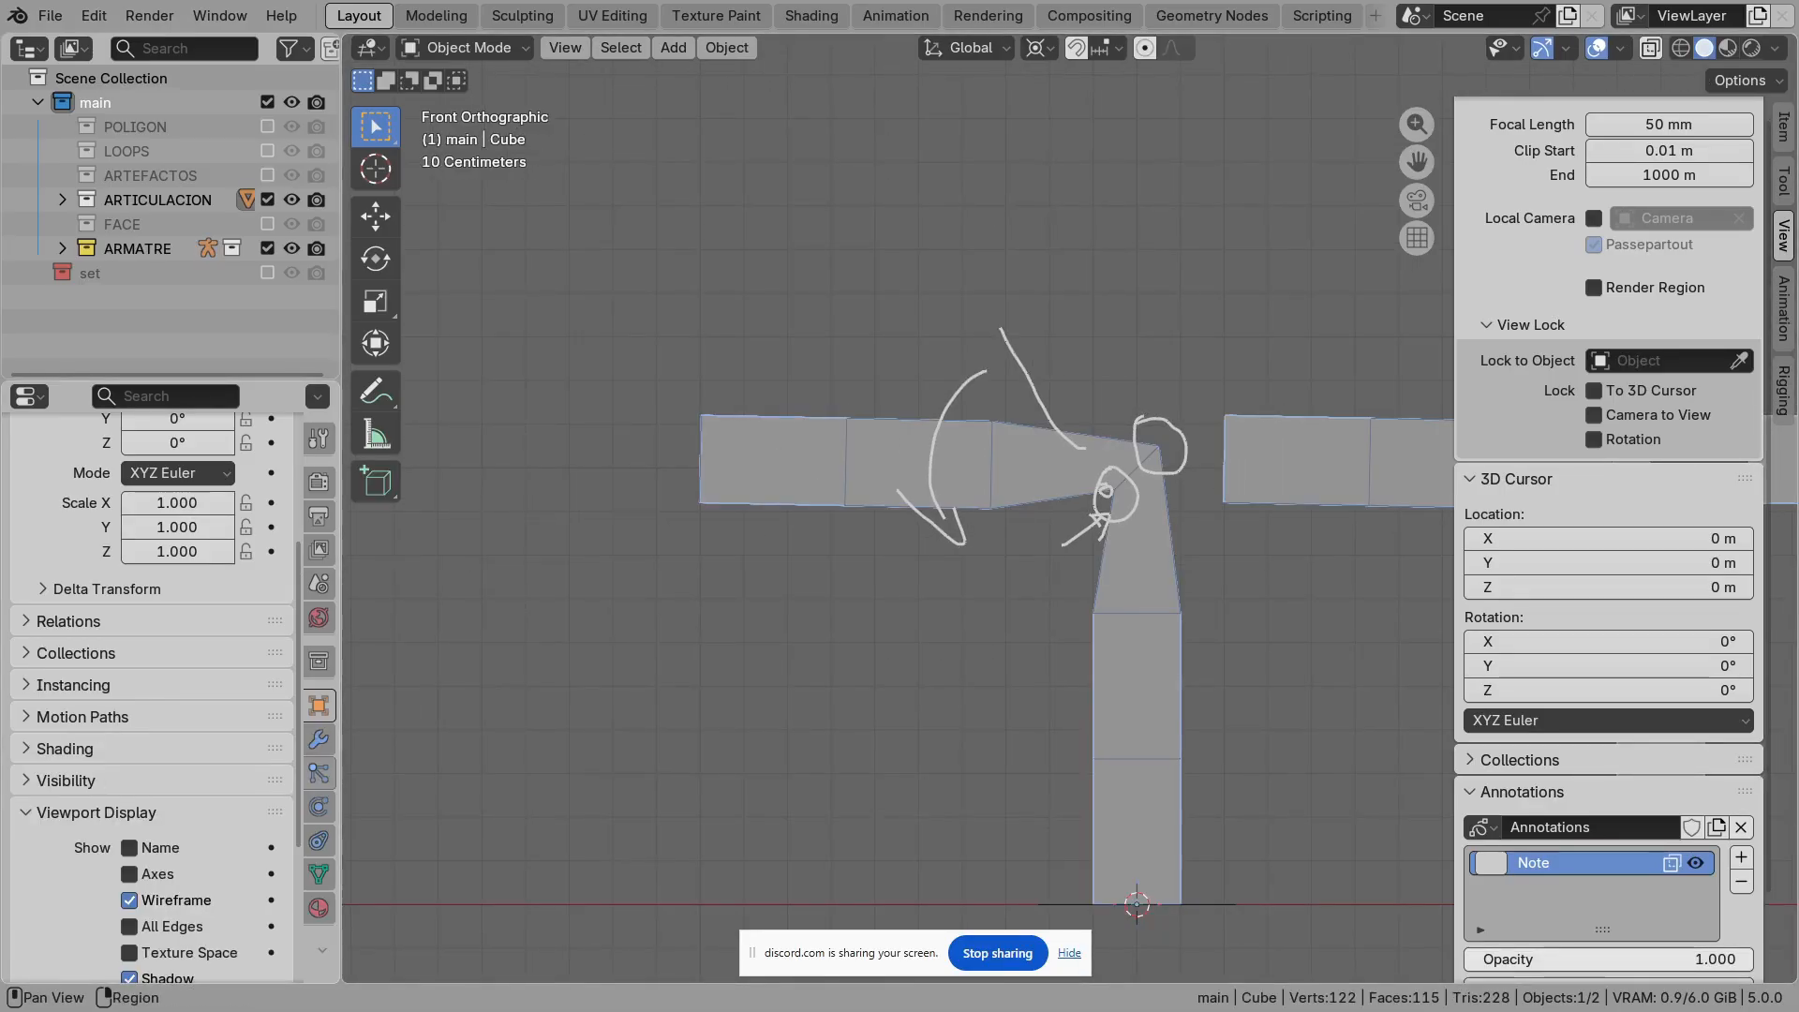
{"action": "left_click", "coordinate": [318, 740]}
{"action": "left_click", "coordinate": [174, 515]}
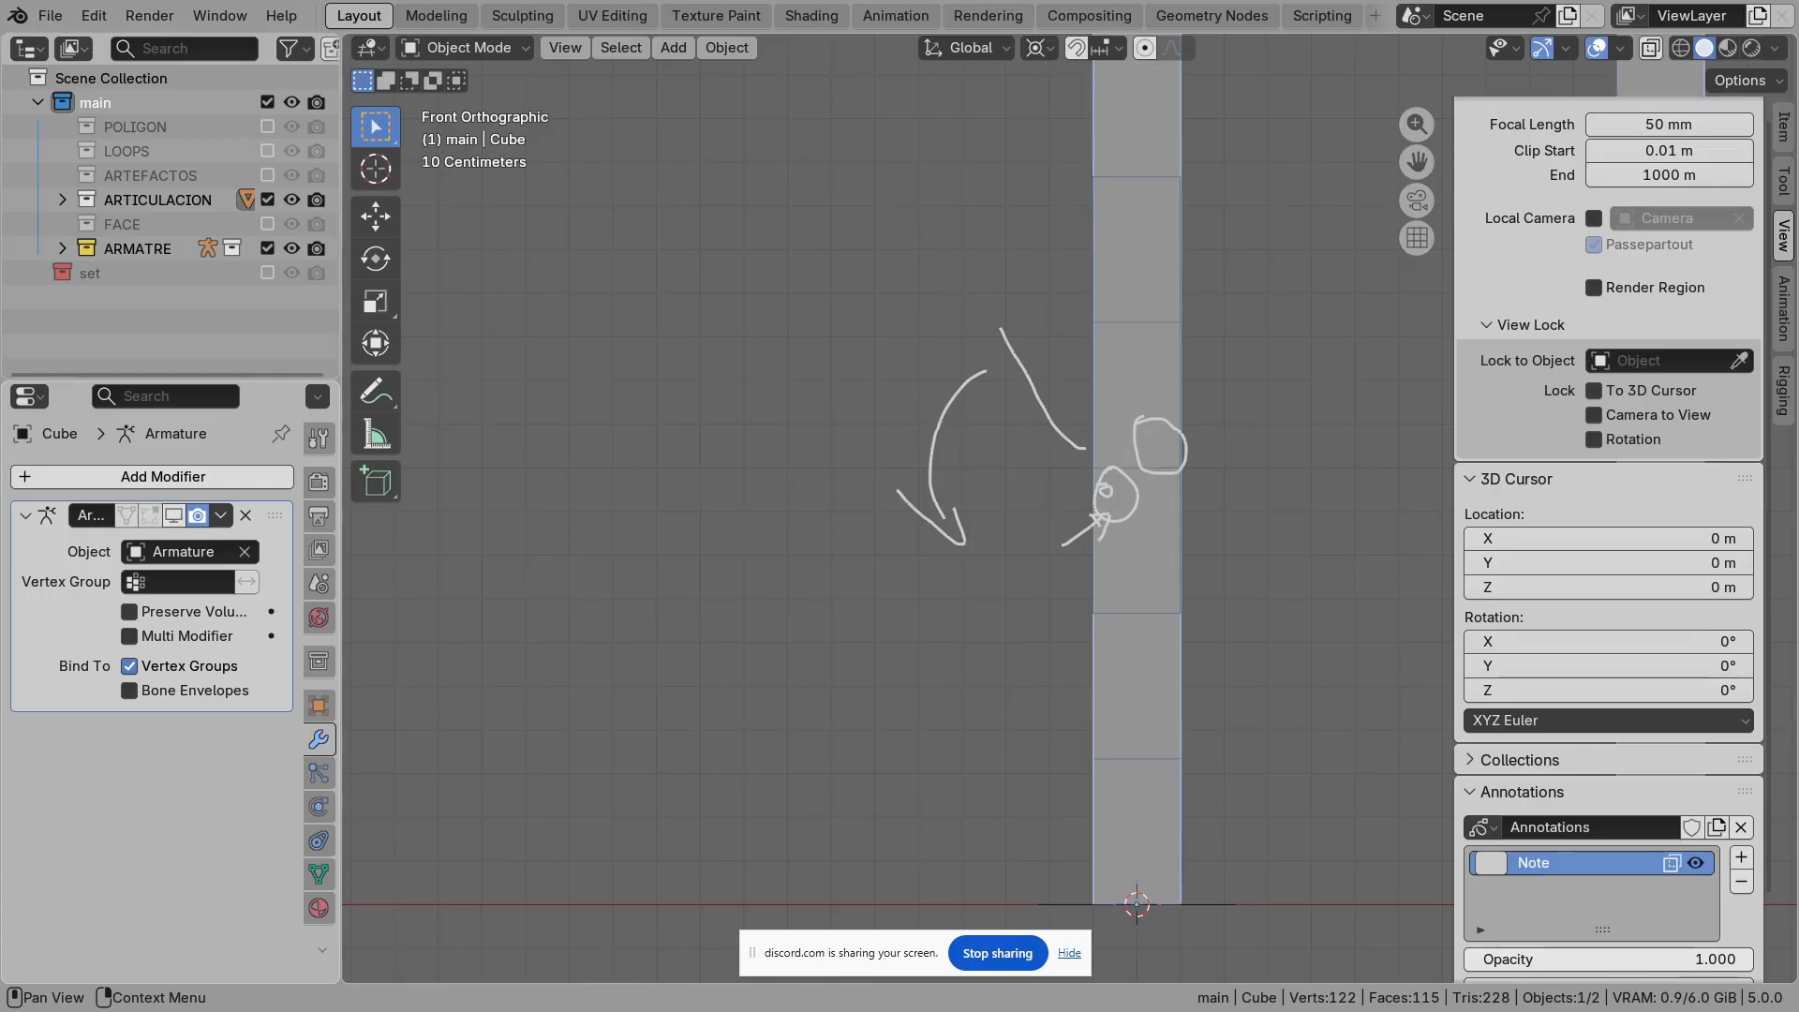
Step: Sketch annotation strokes beside the straight column's middle edge loop and remove all annotations from the viewport
{"action": "scroll", "coordinate": [1069, 511], "scroll_direction": "up", "scroll_amount": 2}
{"action": "left_click_drag", "start_coordinate": [1092, 424], "coordinate": [1120, 457]}
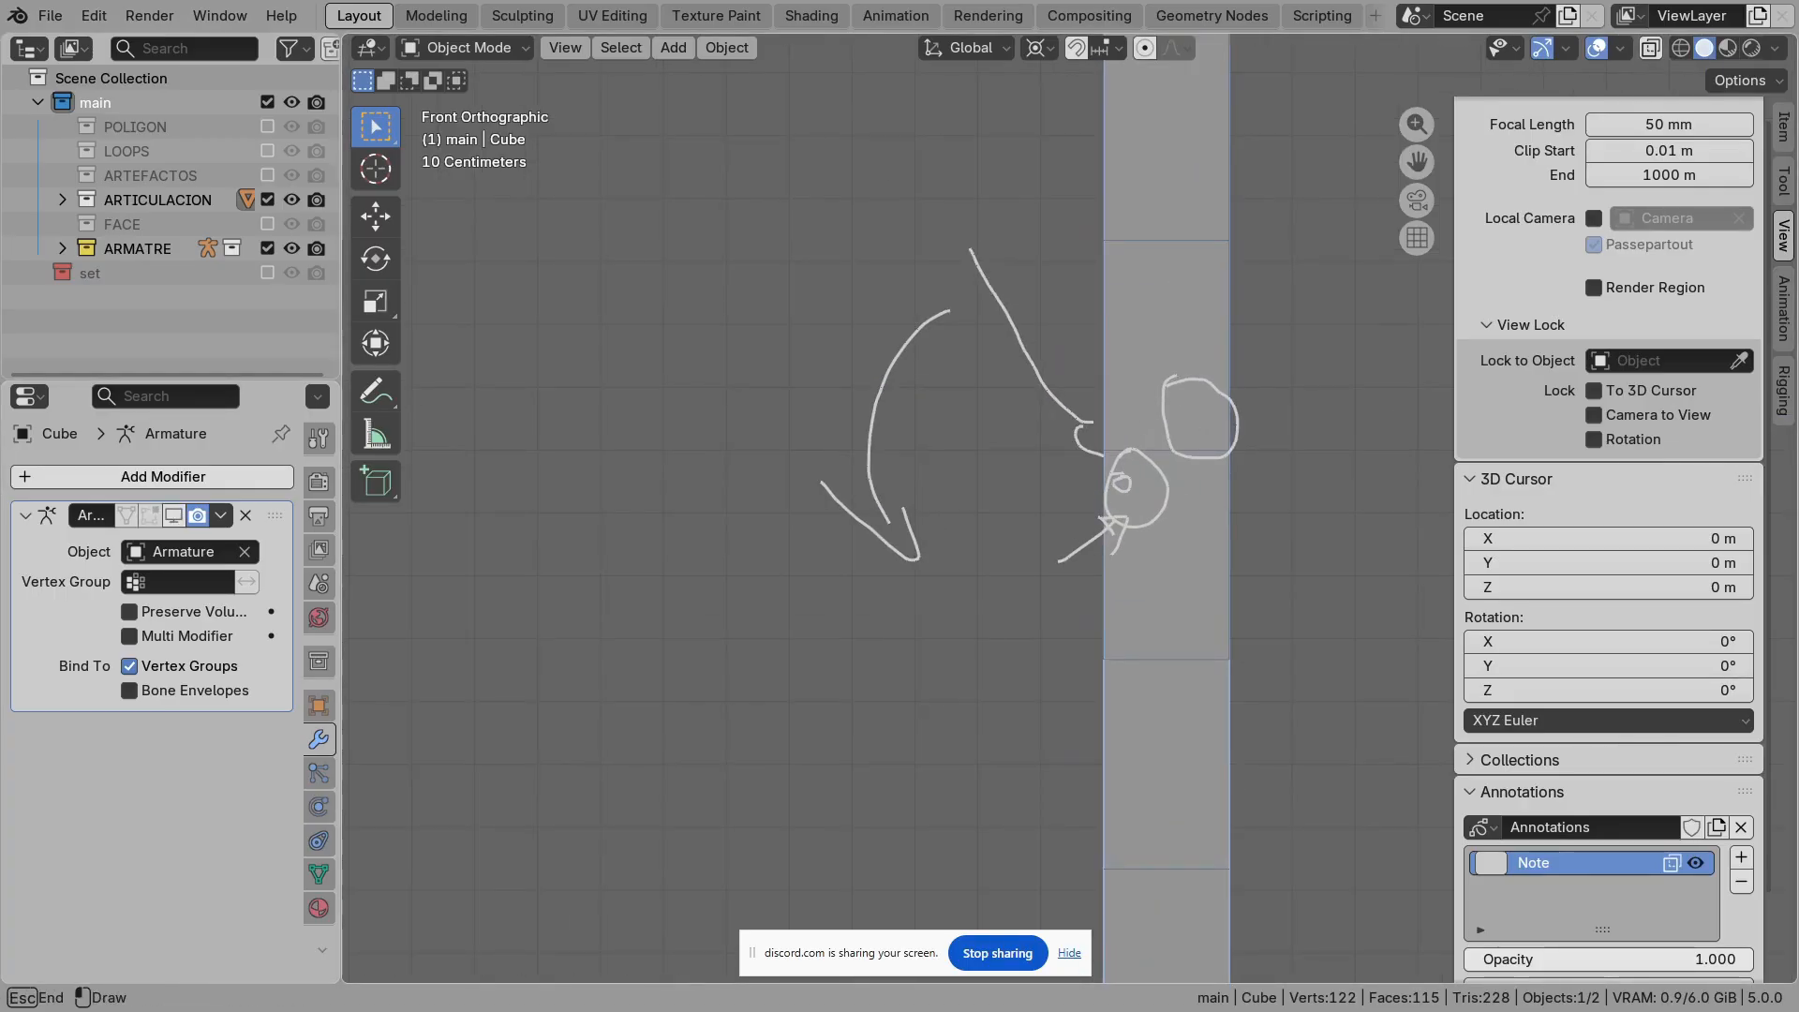
{"action": "left_click_drag", "start_coordinate": [1045, 335], "coordinate": [1123, 482]}
{"action": "left_click_drag", "start_coordinate": [1124, 419], "coordinate": [1113, 525]}
{"action": "left_click", "coordinate": [1742, 827]}
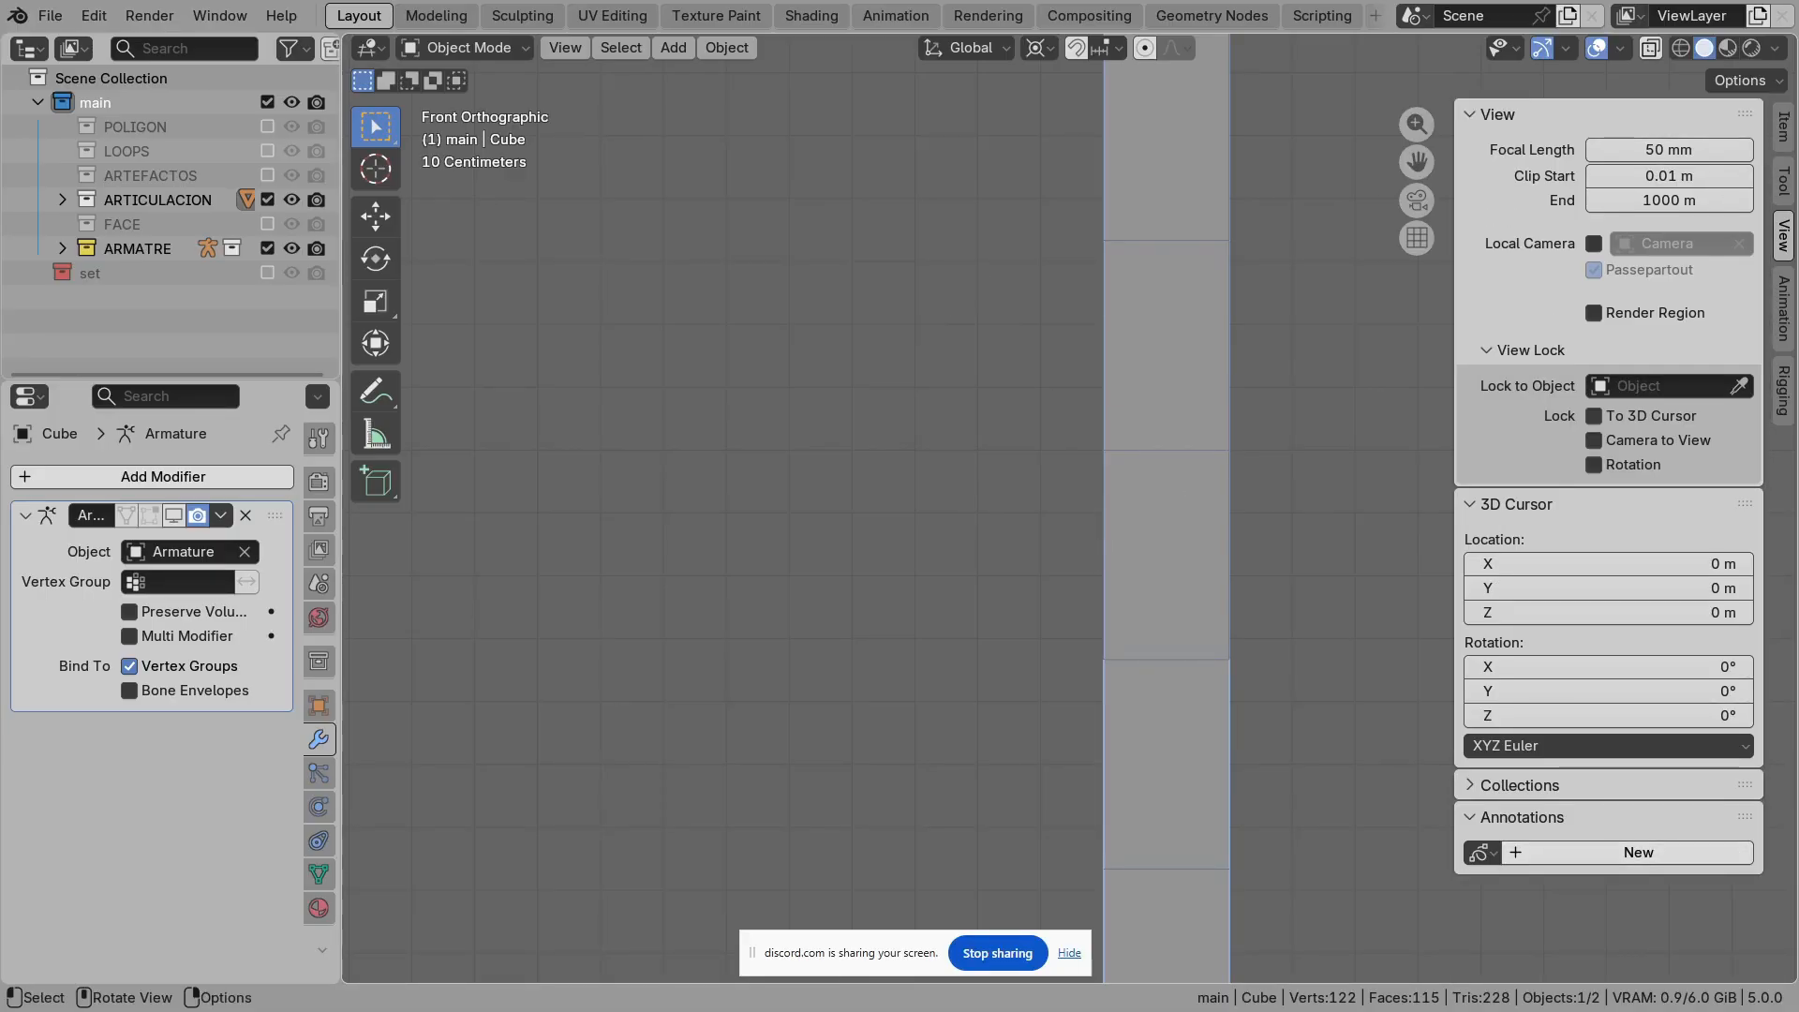
Step: Draw curved annotation arrows on both sides of the straight column's middle edge loop to show the rotation
{"action": "mouse_move", "coordinate": [1054, 329]}
{"action": "left_mouse_down"}
{"action": "mouse_move", "coordinate": [1079, 471]}
{"action": "mouse_move", "coordinate": [1143, 513]}
{"action": "mouse_move", "coordinate": [1118, 537]}
{"action": "left_mouse_up"}
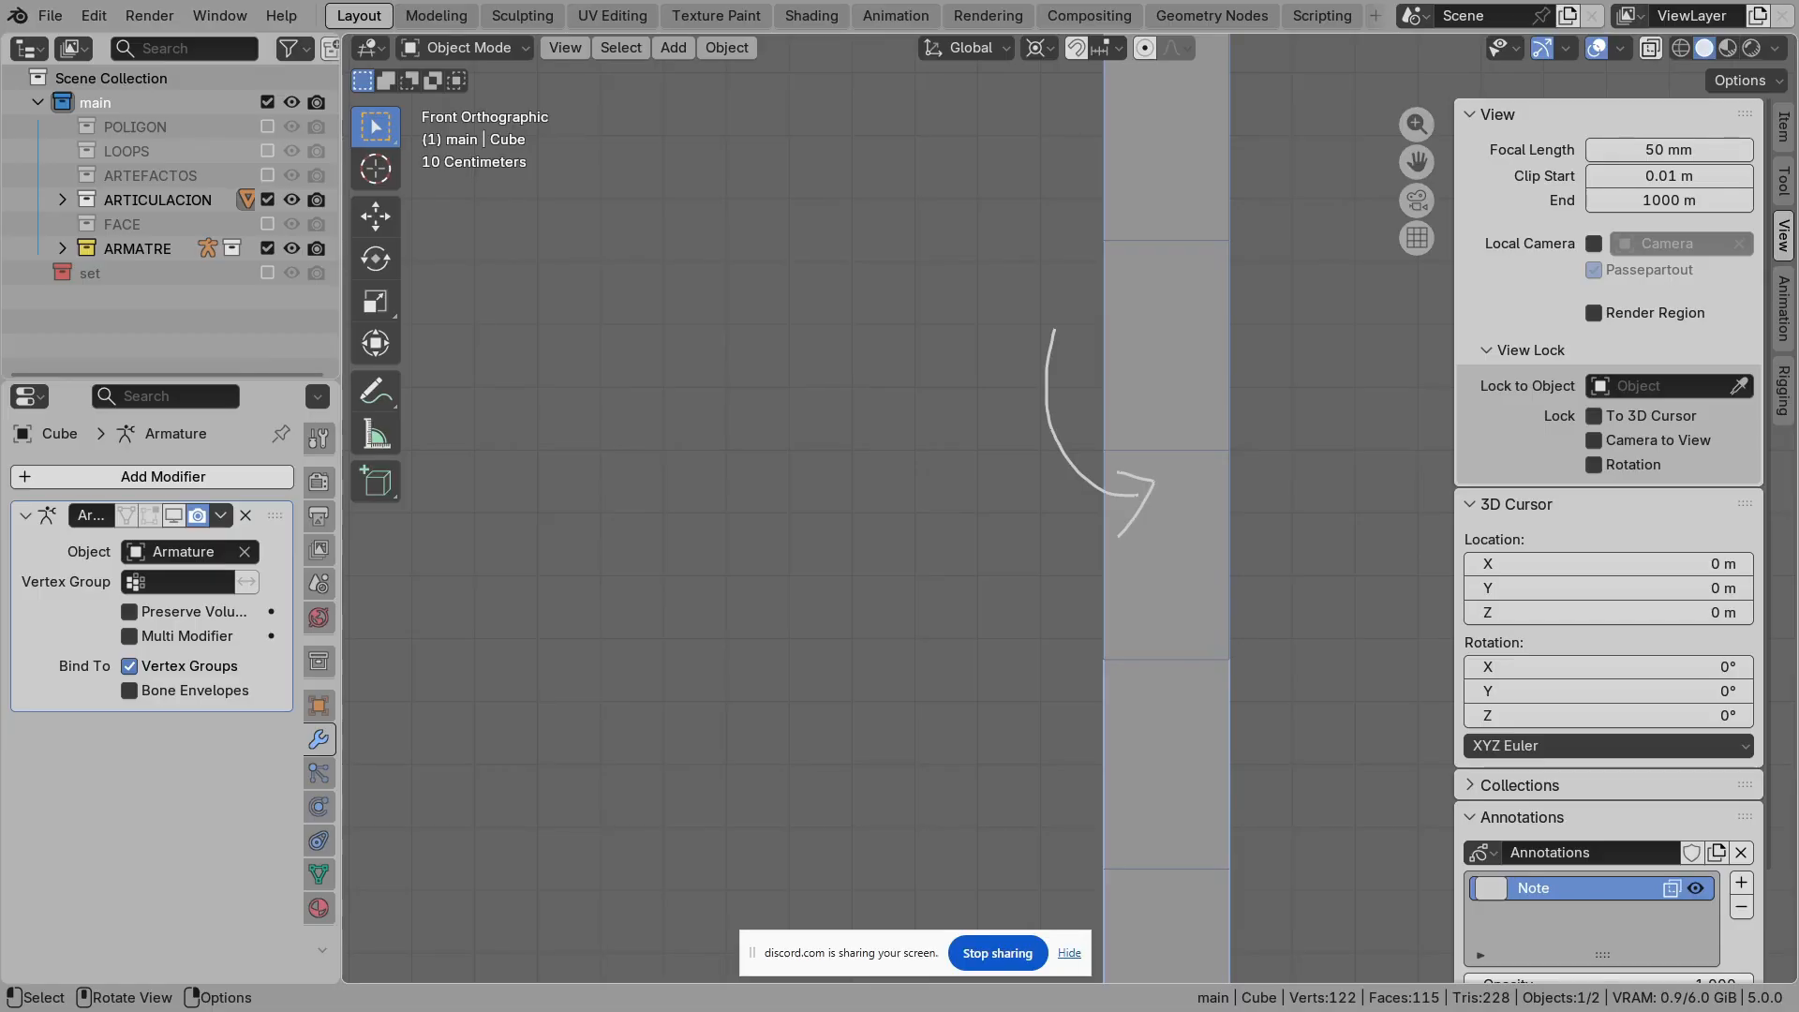
{"action": "middle_click_drag", "start_coordinate": [1106, 469], "coordinate": [1068, 590], "text": "shift"}
{"action": "mouse_move", "coordinate": [1146, 642]}
{"action": "left_mouse_down"}
{"action": "mouse_move", "coordinate": [1198, 441]}
{"action": "mouse_move", "coordinate": [1236, 448]}
{"action": "left_mouse_up"}
{"action": "left_click_drag", "start_coordinate": [1155, 553], "coordinate": [1183, 574]}
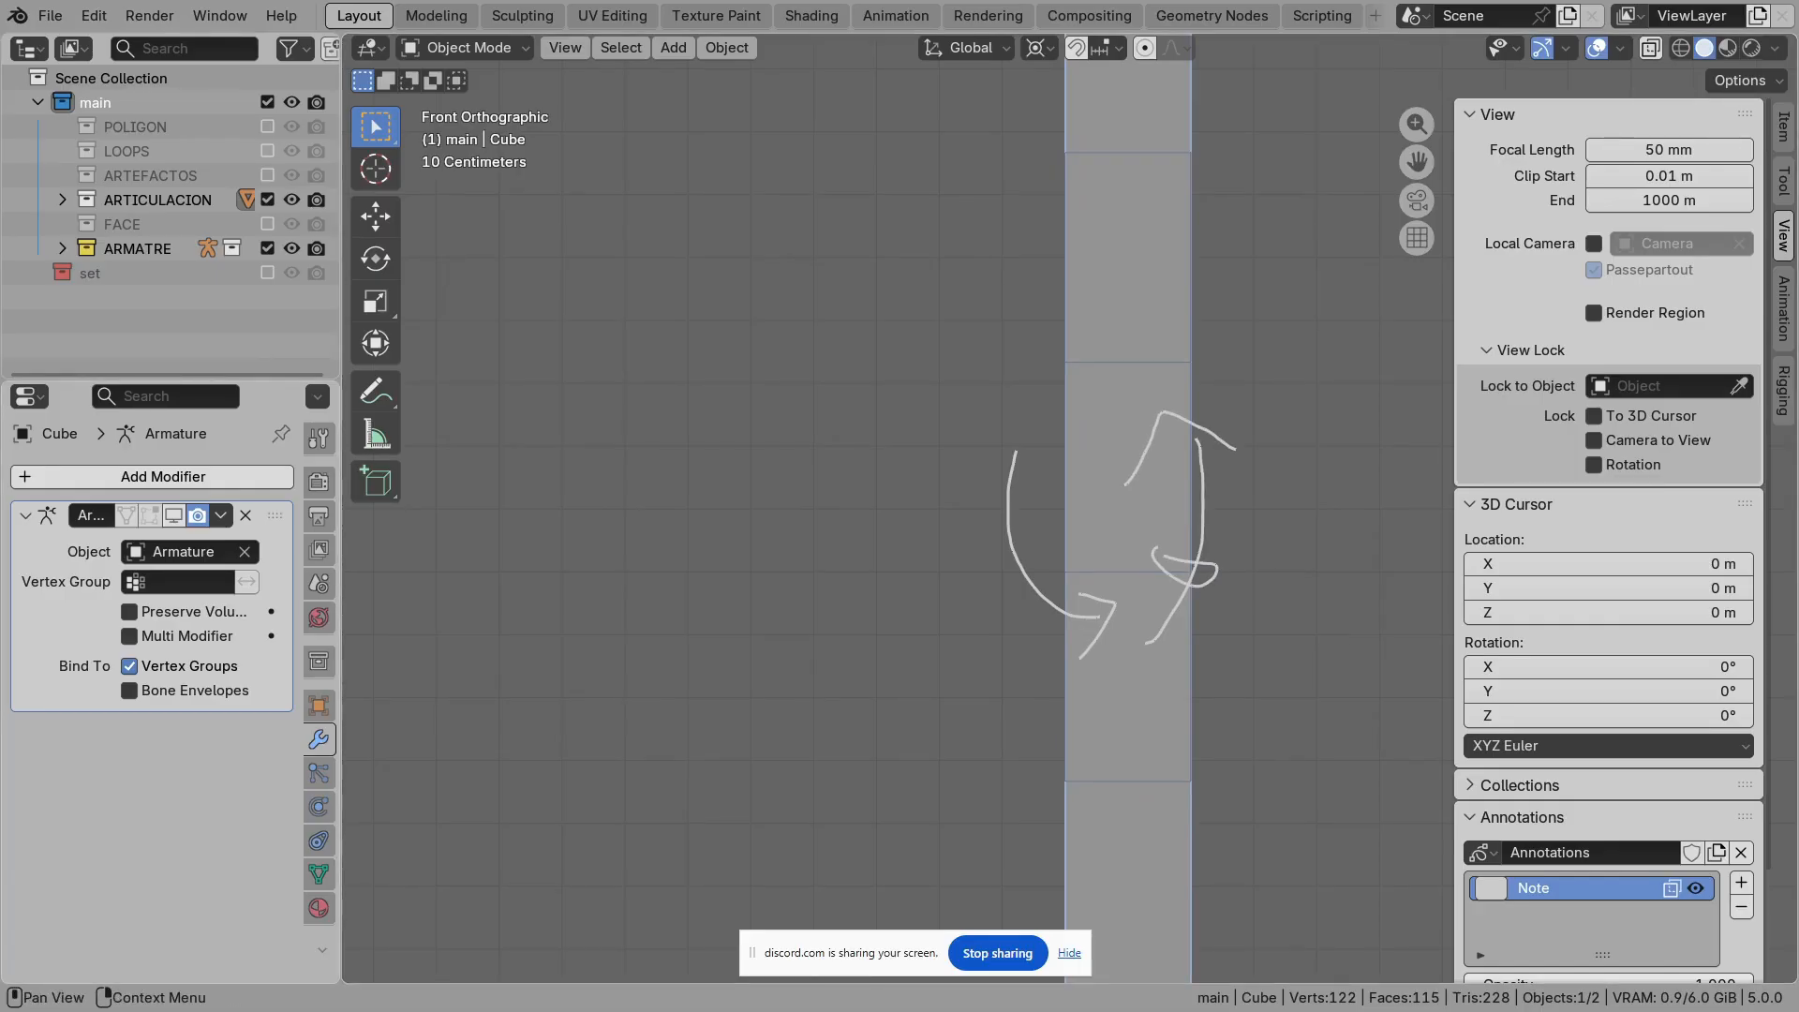
Step: Turn the Armature modifier's viewport display back on and annotate the bent joint with a 6 and an upward arrow
{"action": "left_click", "coordinate": [173, 515]}
{"action": "middle_click_drag", "start_coordinate": [740, 656], "coordinate": [678, 550], "text": "shift"}
{"action": "key", "text": "s"}
{"action": "key", "text": "Return"}
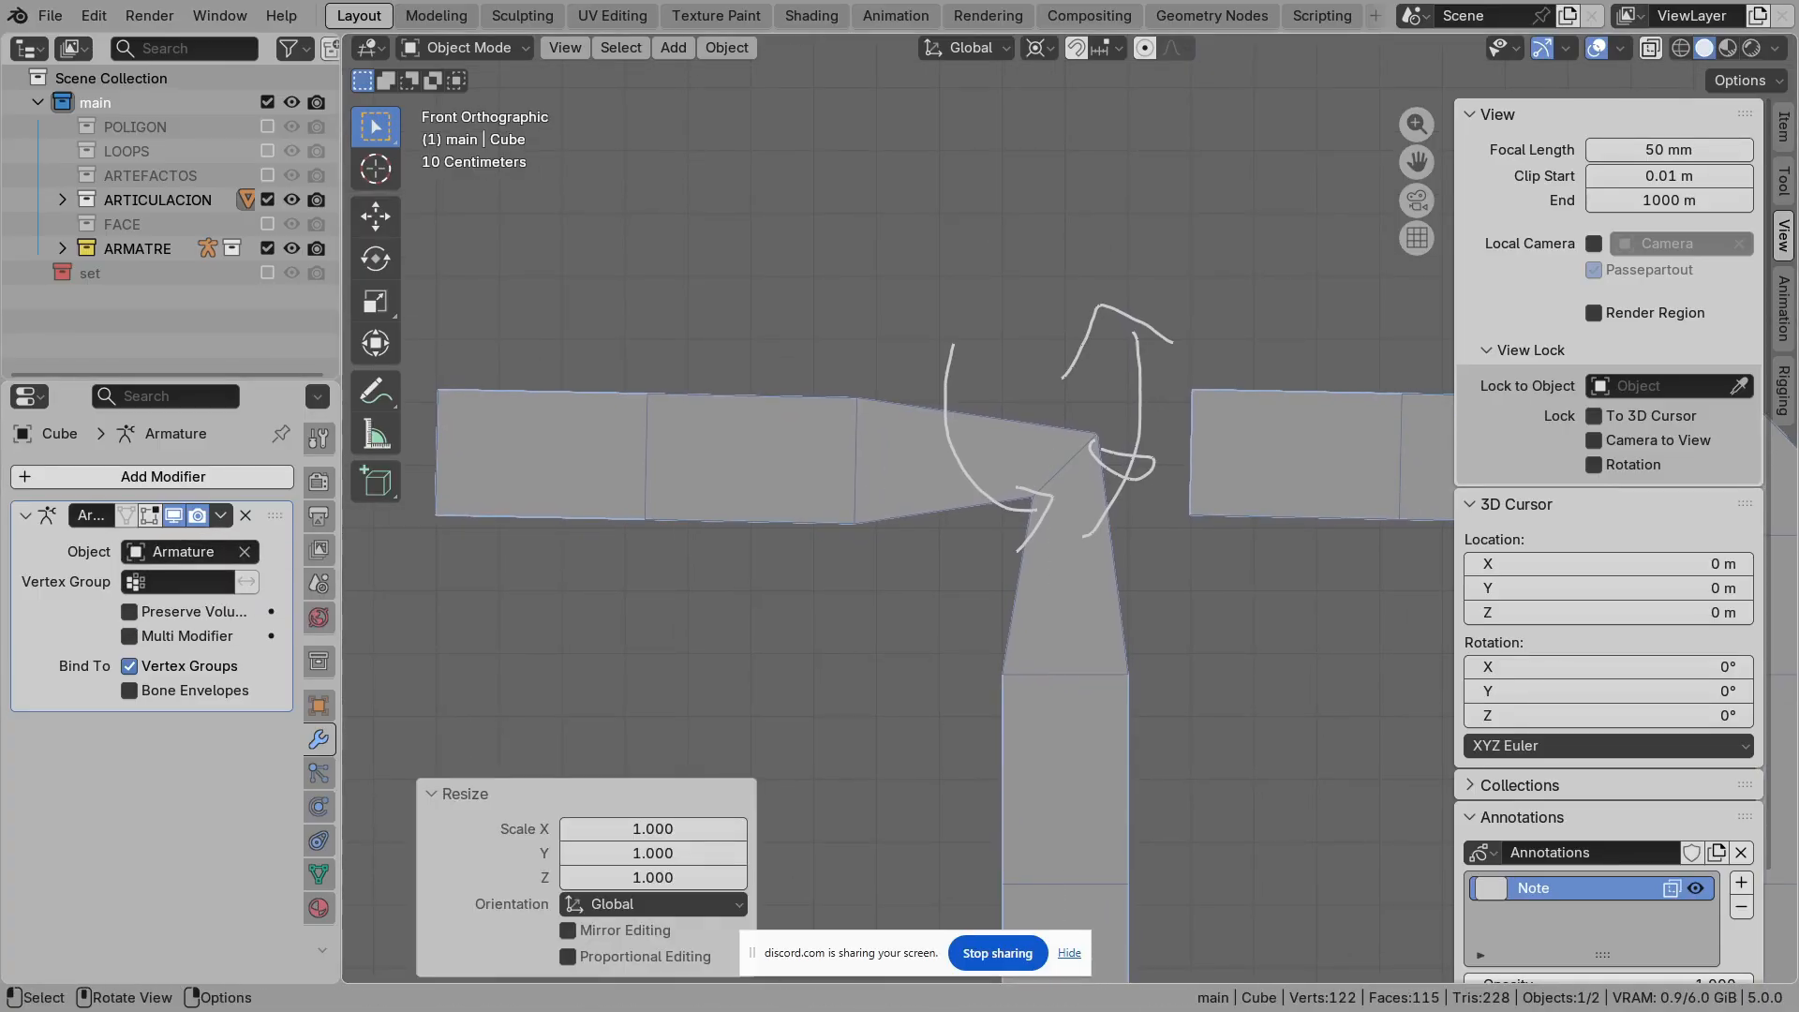
{"action": "mouse_move", "coordinate": [1070, 462]}
{"action": "left_mouse_down"}
{"action": "mouse_move", "coordinate": [1110, 411]}
{"action": "mouse_move", "coordinate": [1111, 321]}
{"action": "mouse_move", "coordinate": [1094, 314]}
{"action": "mouse_move", "coordinate": [1127, 381]}
{"action": "left_mouse_up"}
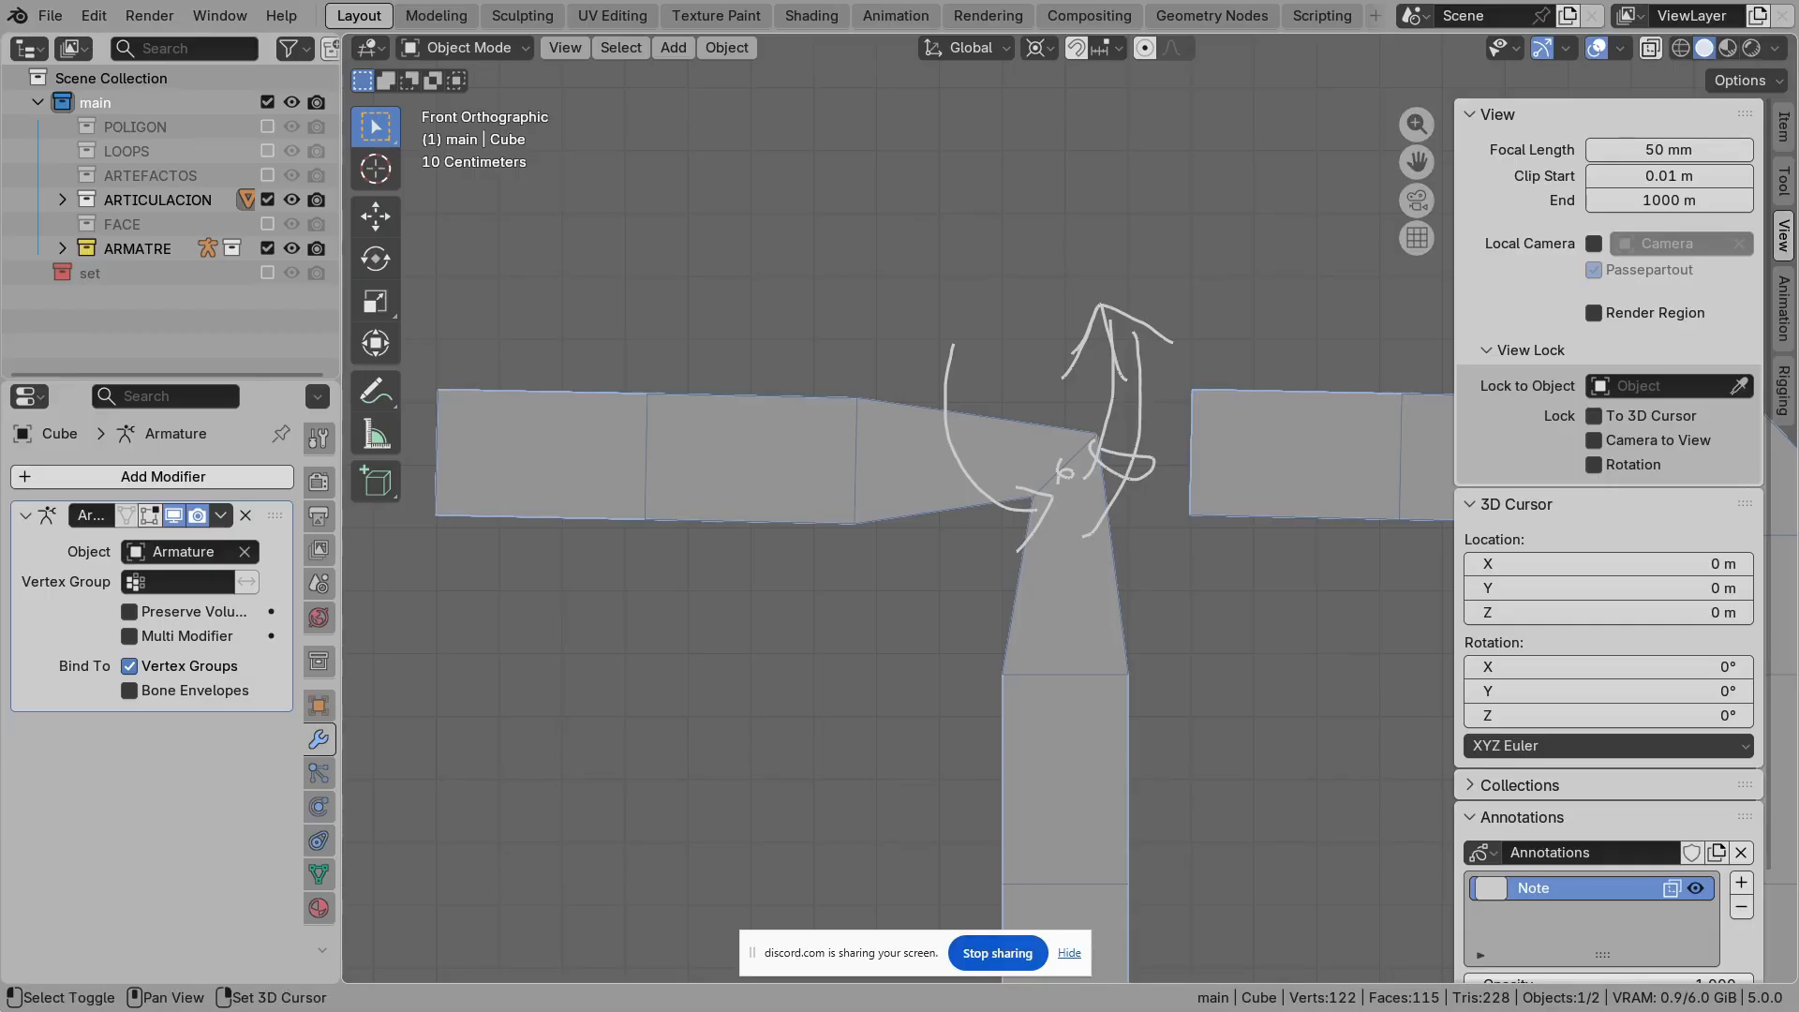
Step: Enter Edit Mode on the columns and select two vertical edges above the first column's middle loop in edge select mode
{"action": "key", "text": "Tab"}
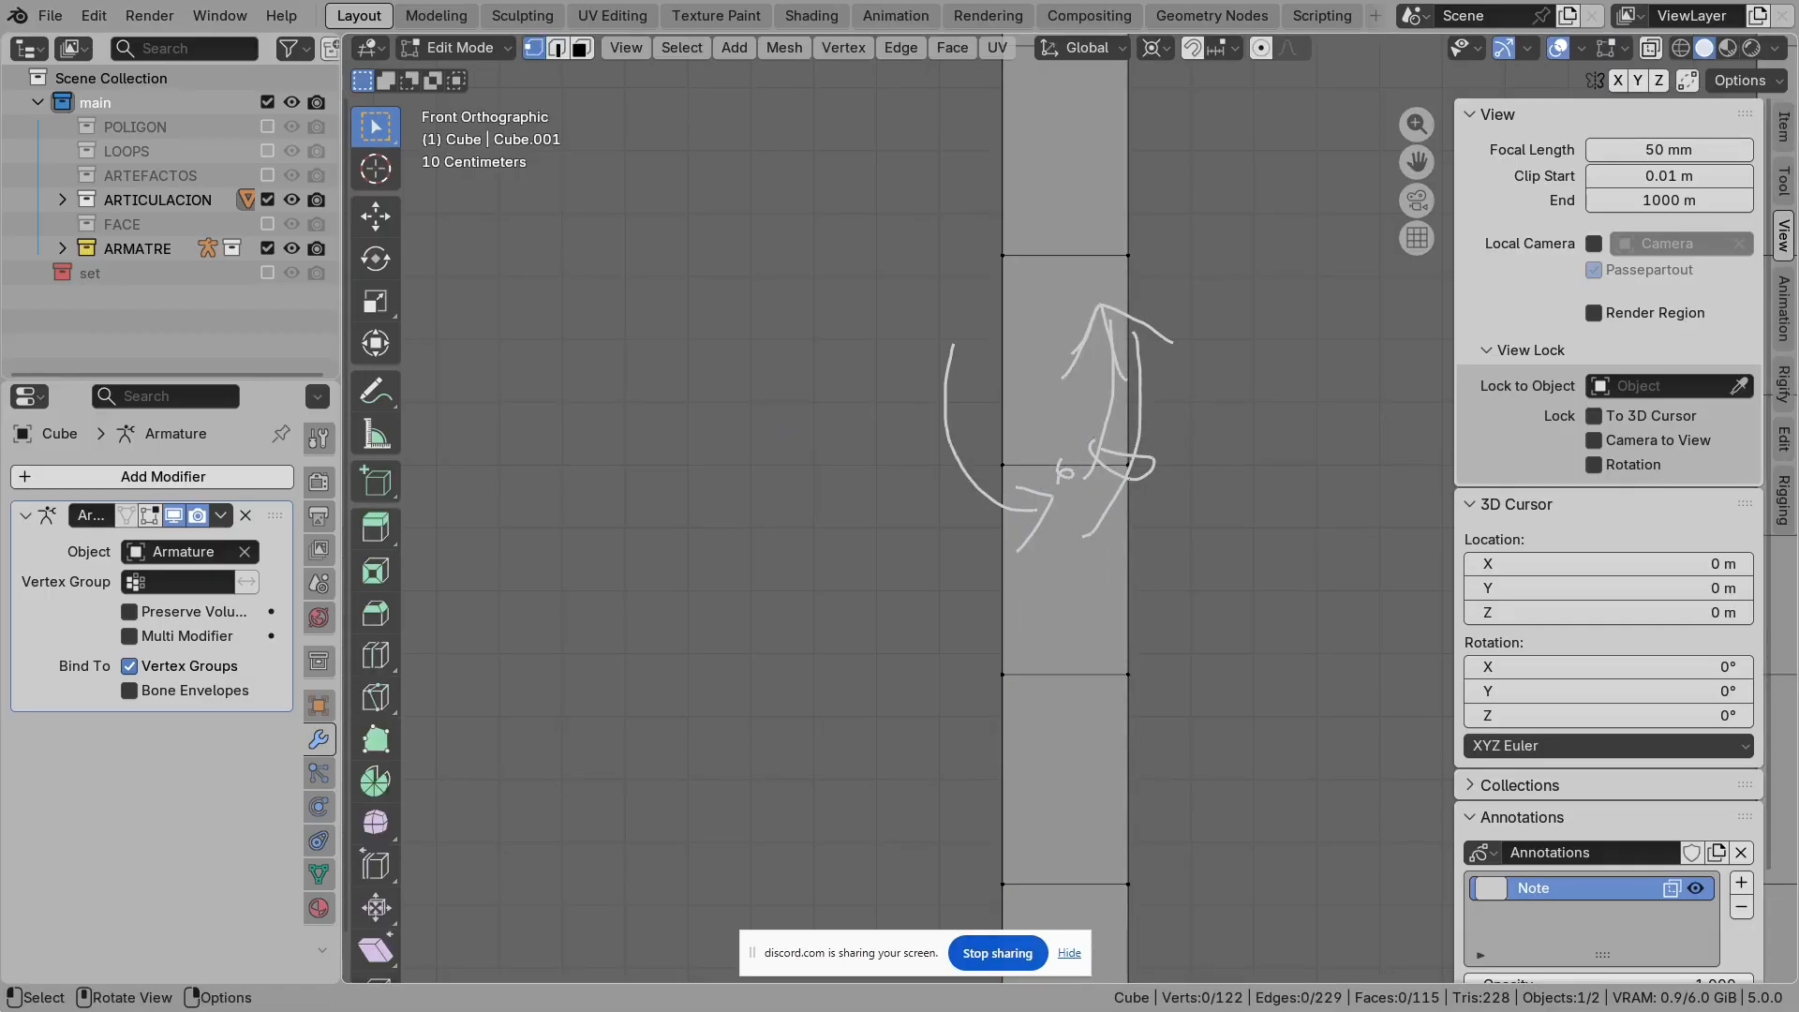
{"action": "key", "text": "2"}
{"action": "left_click", "coordinate": [1004, 364]}
{"action": "middle_click_drag", "start_coordinate": [1004, 364], "coordinate": [1005, 422]}
{"action": "left_click", "coordinate": [1100, 409], "text": "shift"}
{"action": "scroll", "coordinate": [1005, 422], "scroll_direction": "up", "scroll_amount": 3}
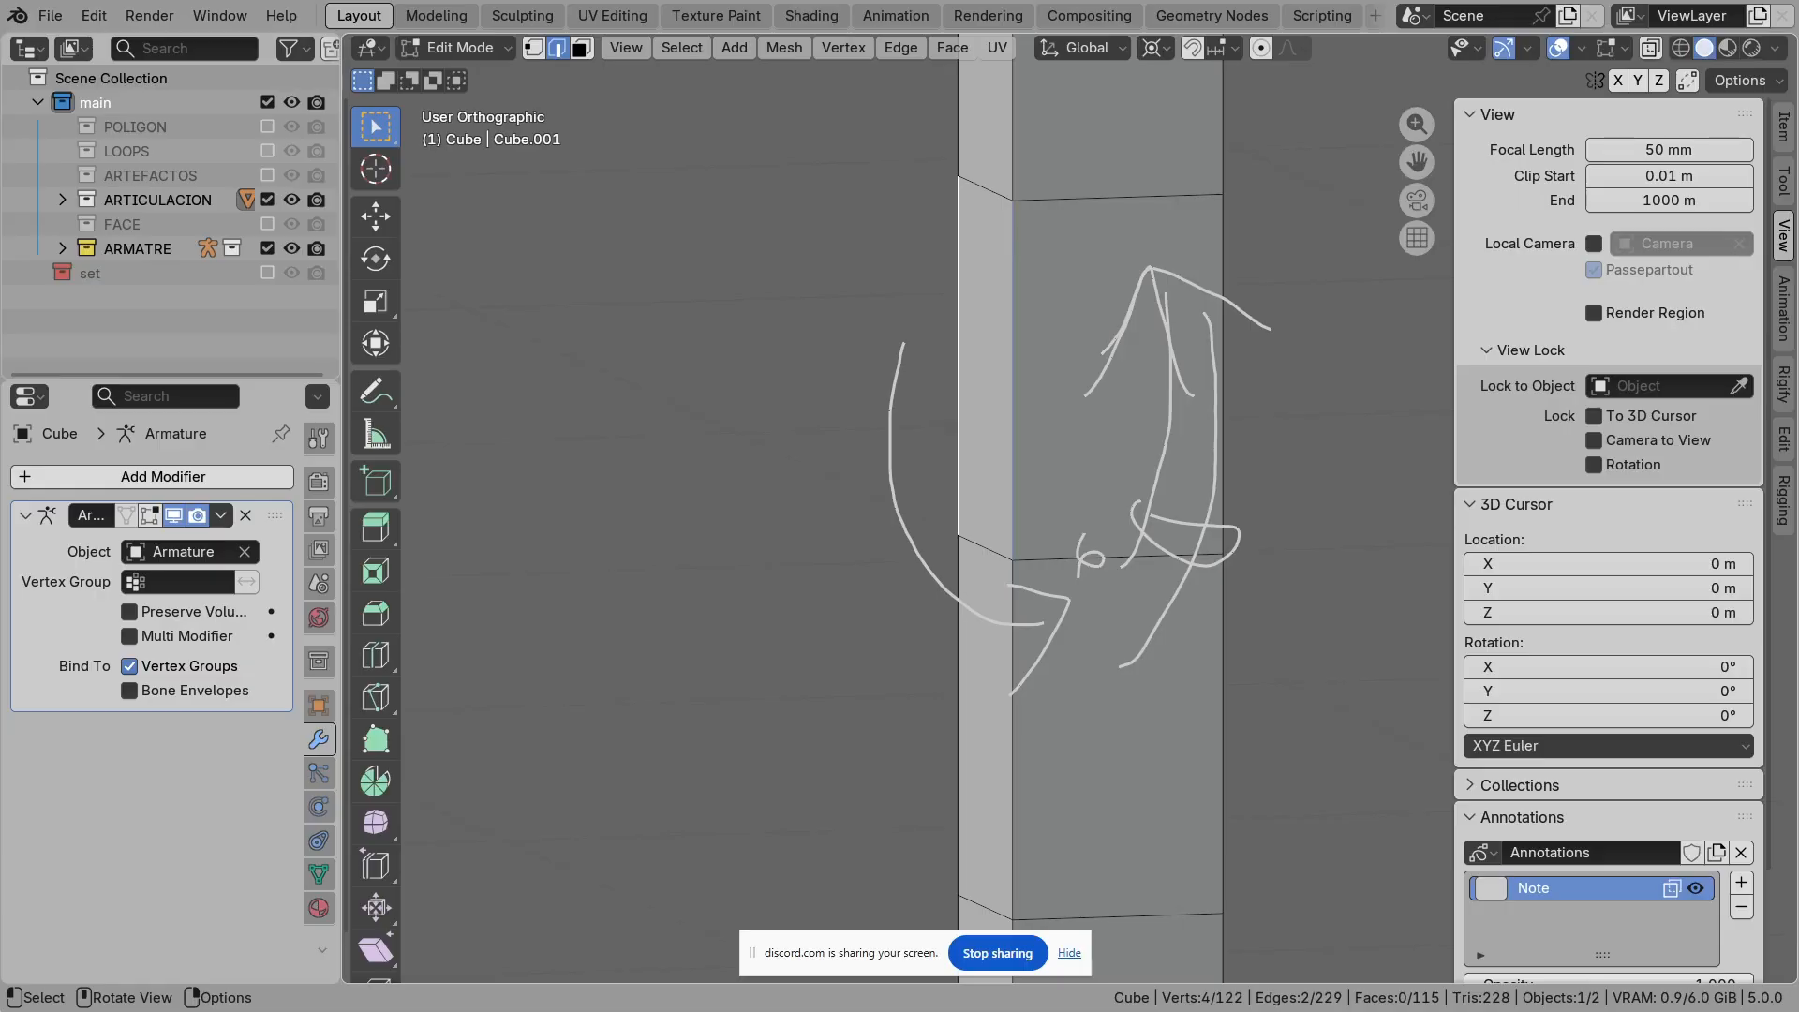
{"action": "middle_click_drag", "start_coordinate": [1078, 525], "coordinate": [1042, 519], "text": "shift"}
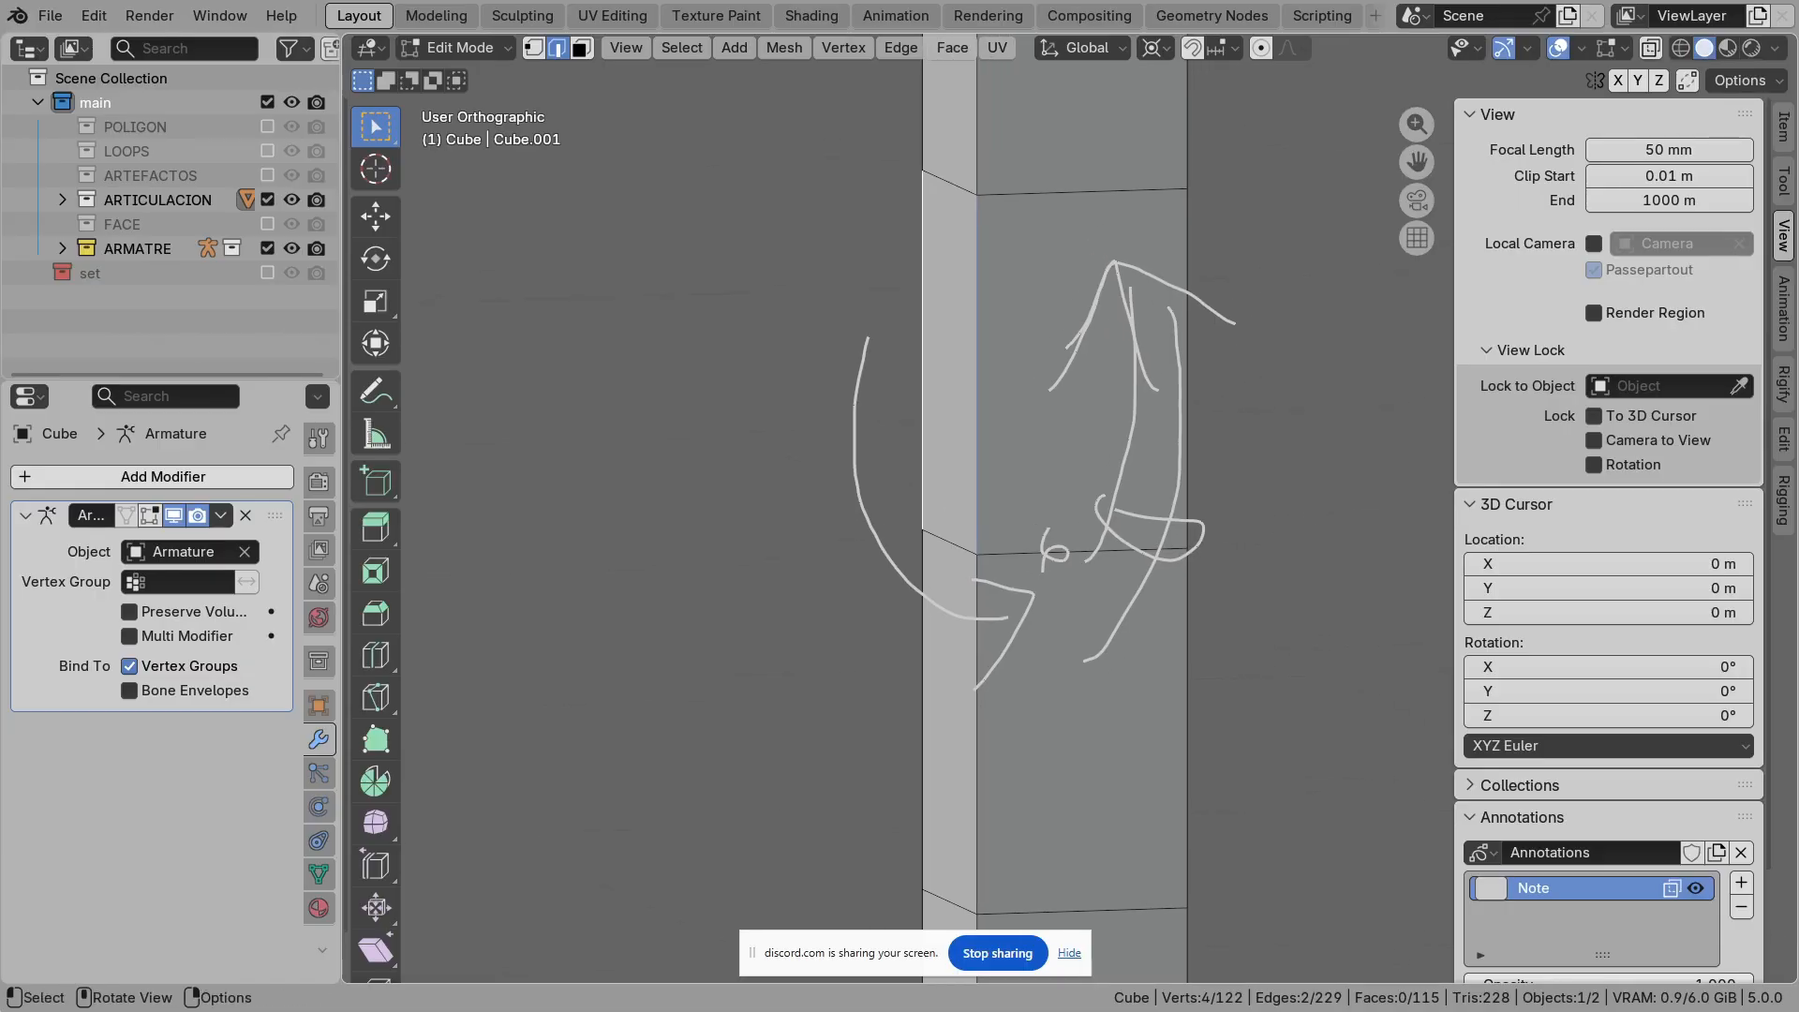
Step: Try to move the first column's corner vertex one loop above the middle, using vertex select mode
{"action": "key", "text": "a"}
{"action": "key", "text": "alt+a"}
{"action": "key", "text": "1"}
{"action": "left_click", "coordinate": [977, 554]}
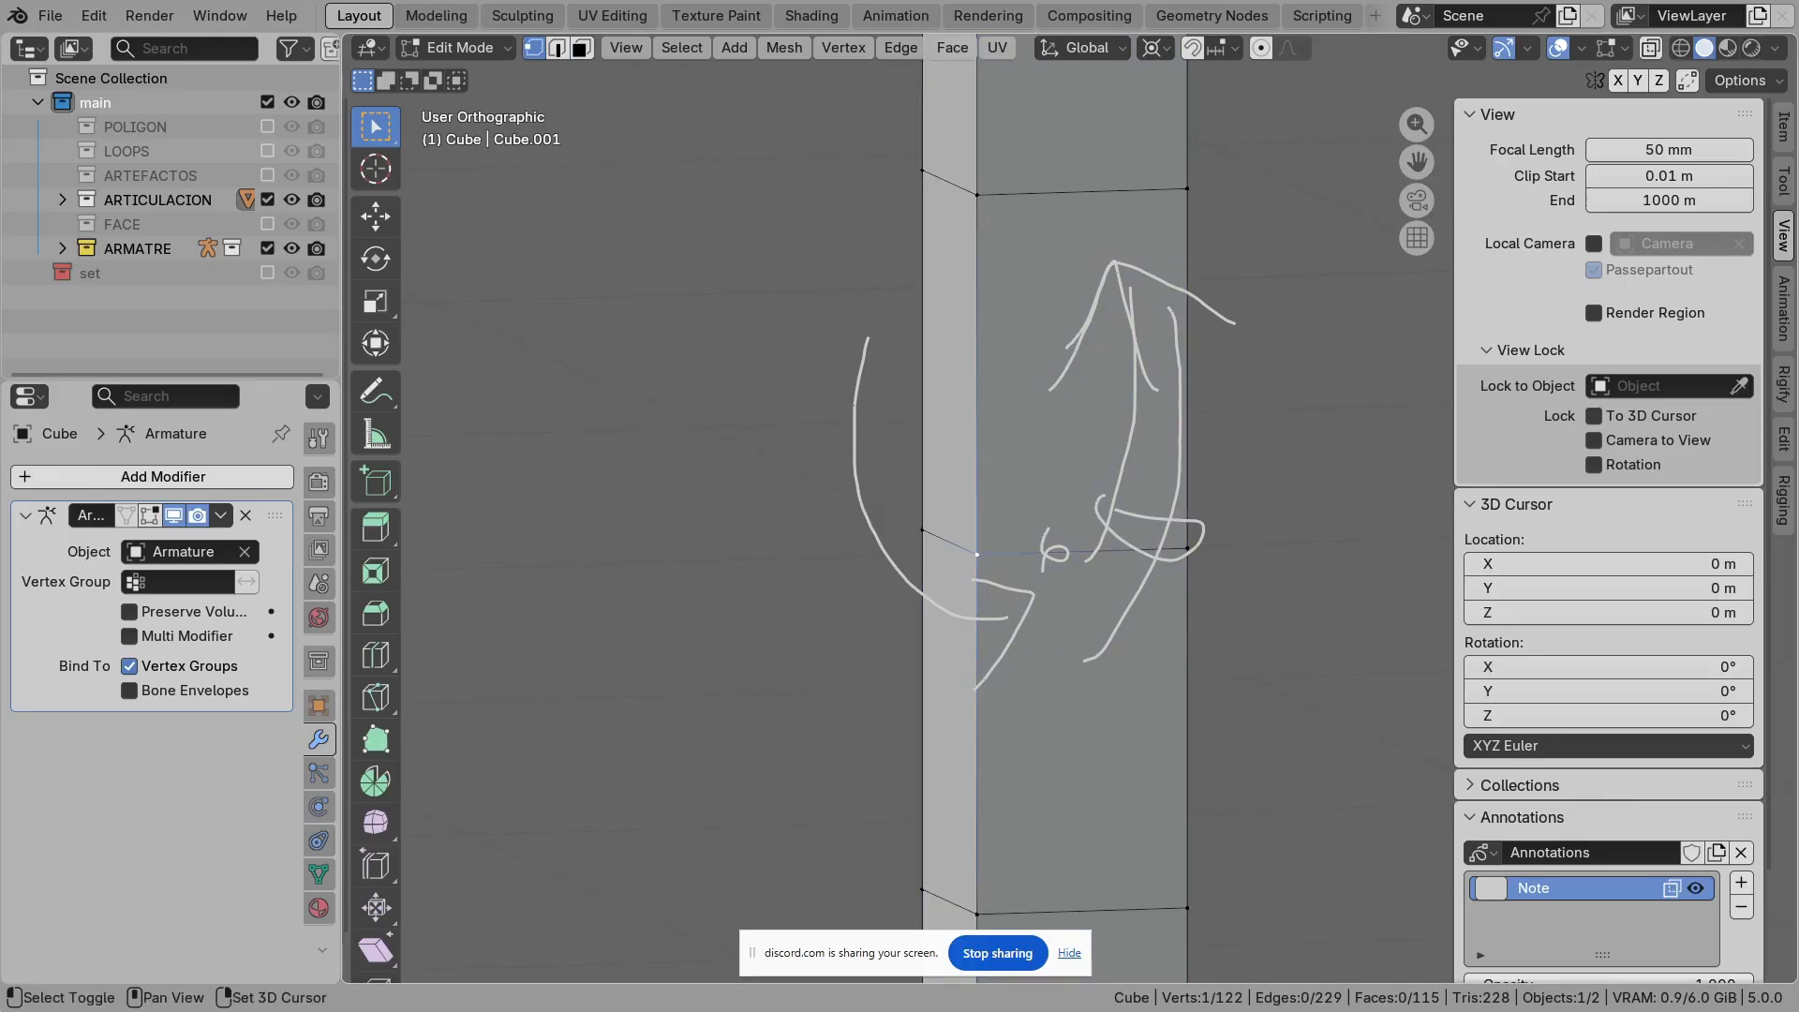
{"action": "left_click", "coordinate": [977, 195], "text": "shift"}
{"action": "left_click", "coordinate": [977, 195]}
{"action": "key", "text": "g"}
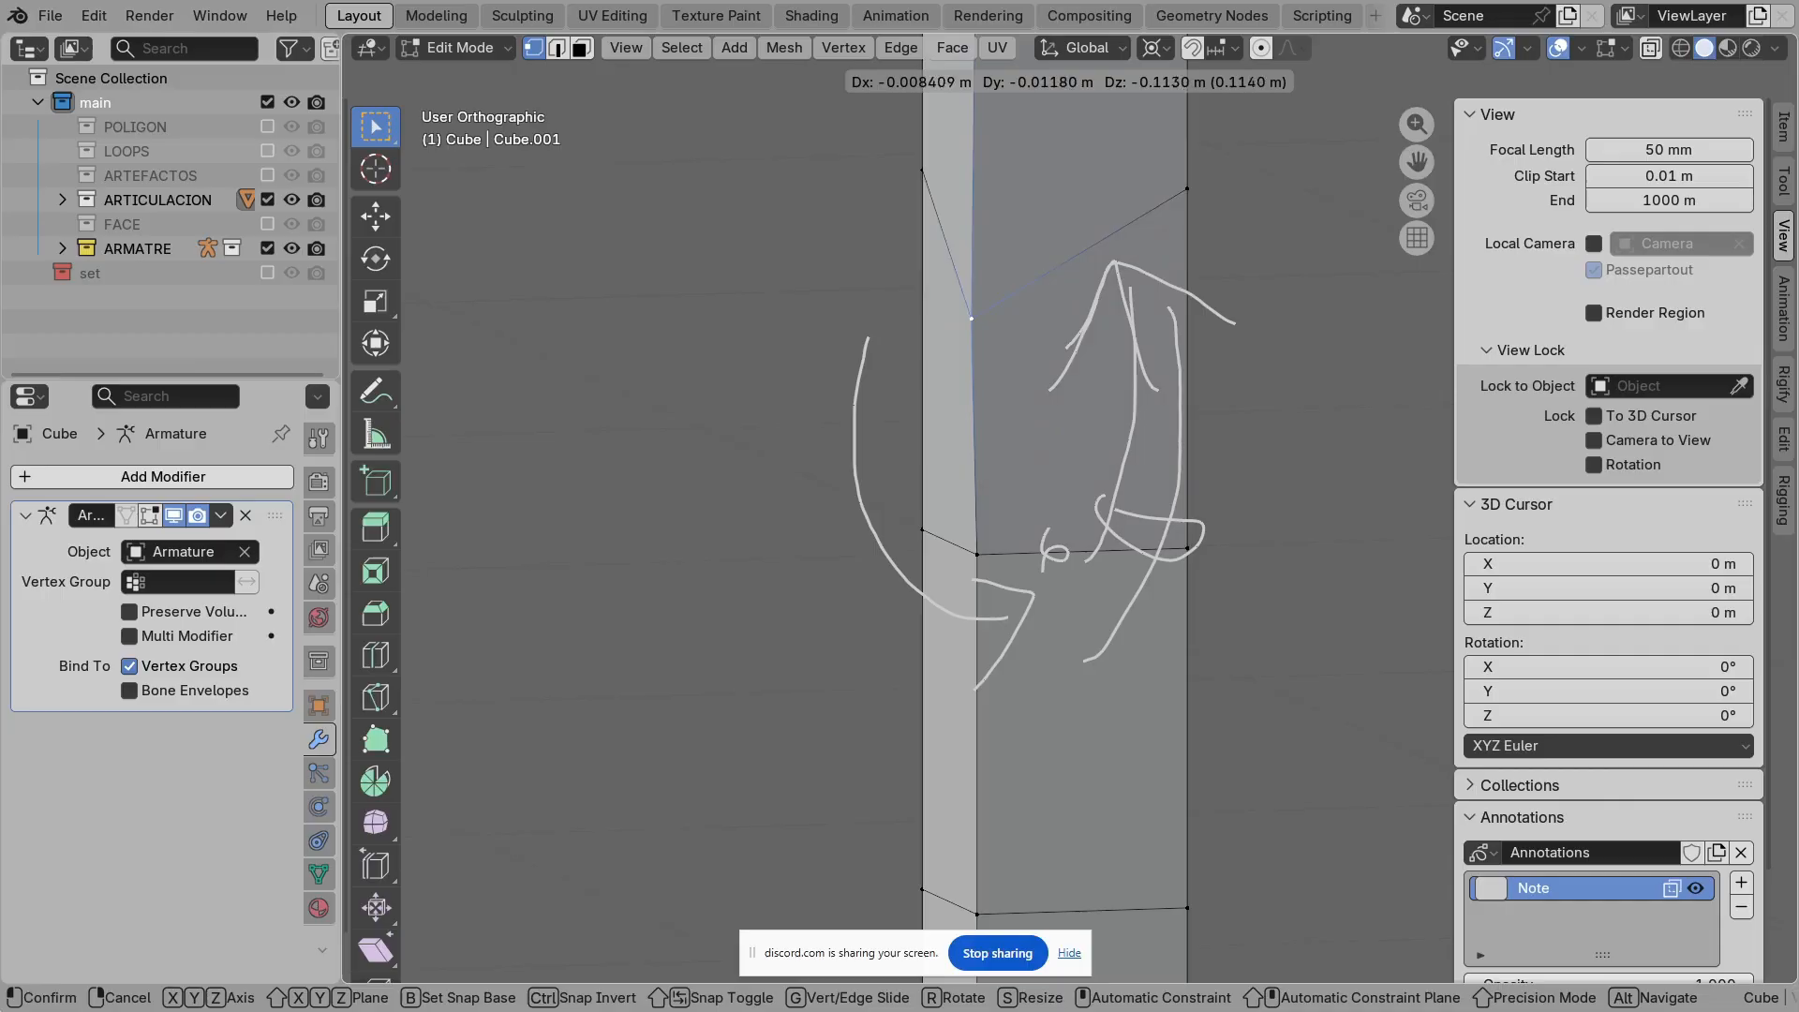
{"action": "key", "text": "Escape"}
{"action": "key", "text": "KP_1"}
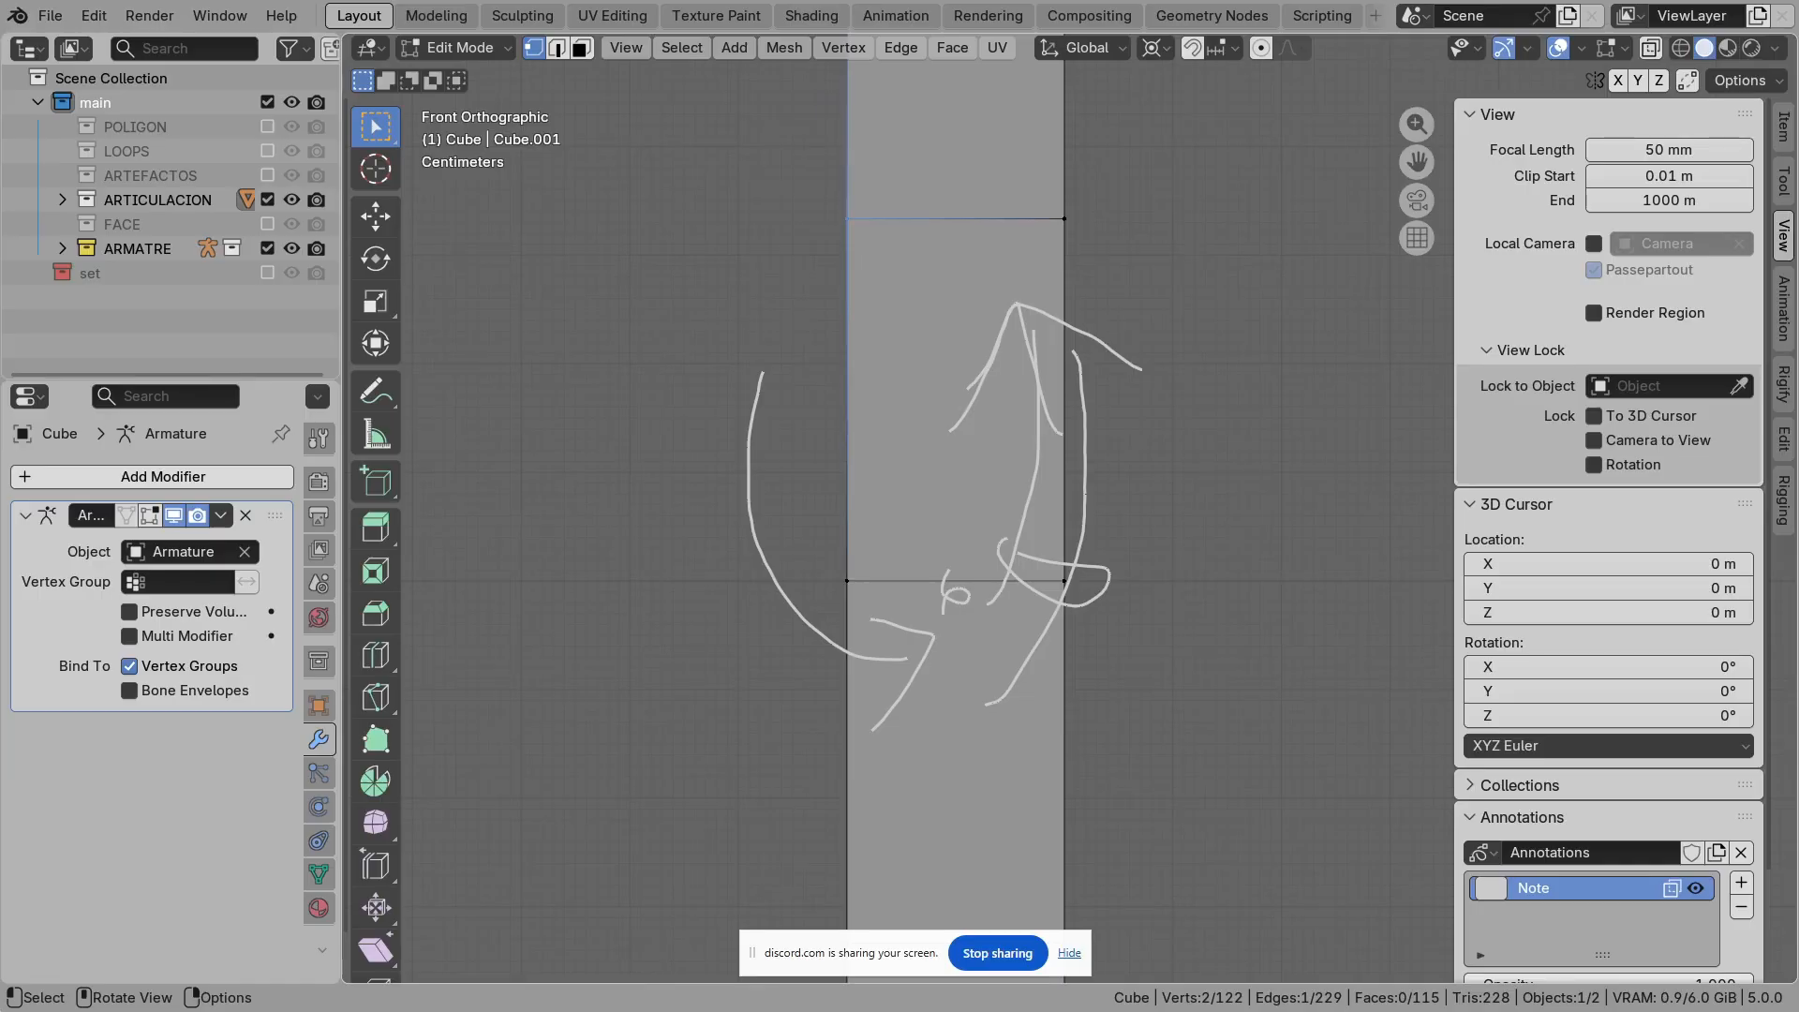
Step: Return the columns to Edit Mode and add the first column's middle edge loop to the selection
{"action": "key", "text": "Tab"}
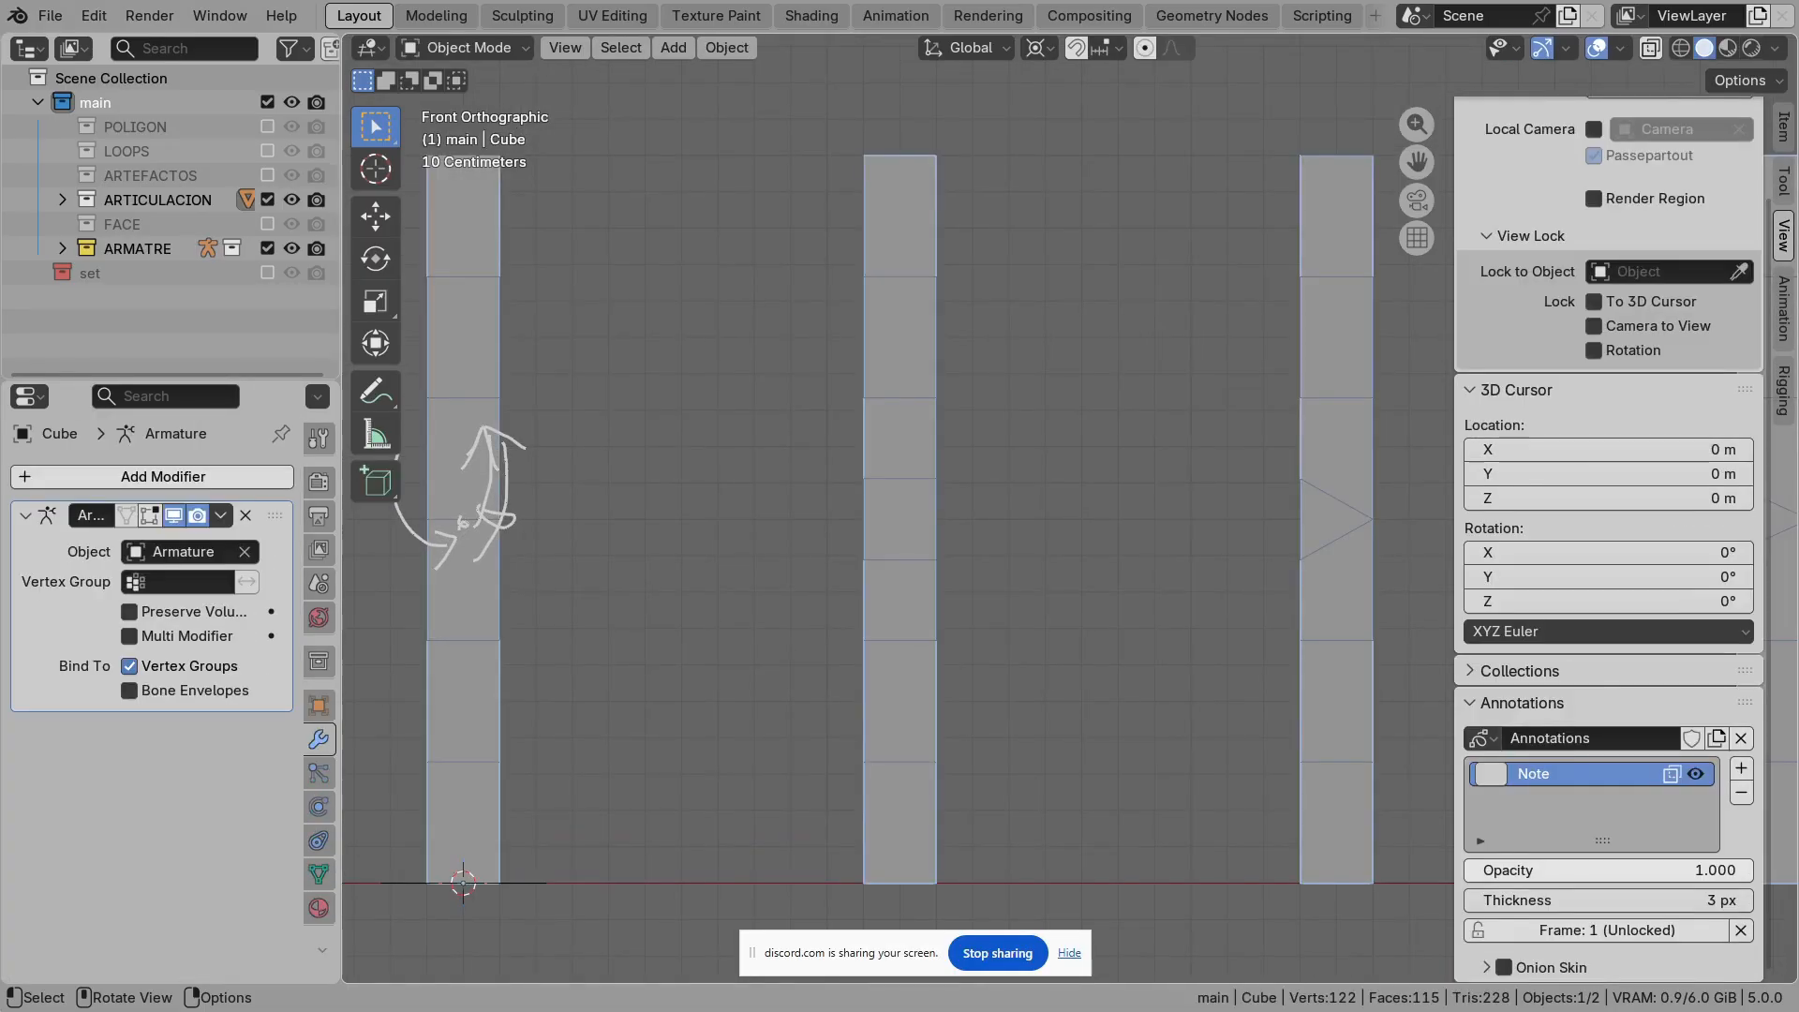
{"action": "key", "text": "Tab"}
{"action": "scroll", "coordinate": [898, 509], "scroll_direction": "up", "scroll_amount": 2}
{"action": "left_click", "coordinate": [705, 479], "text": "alt+shift"}
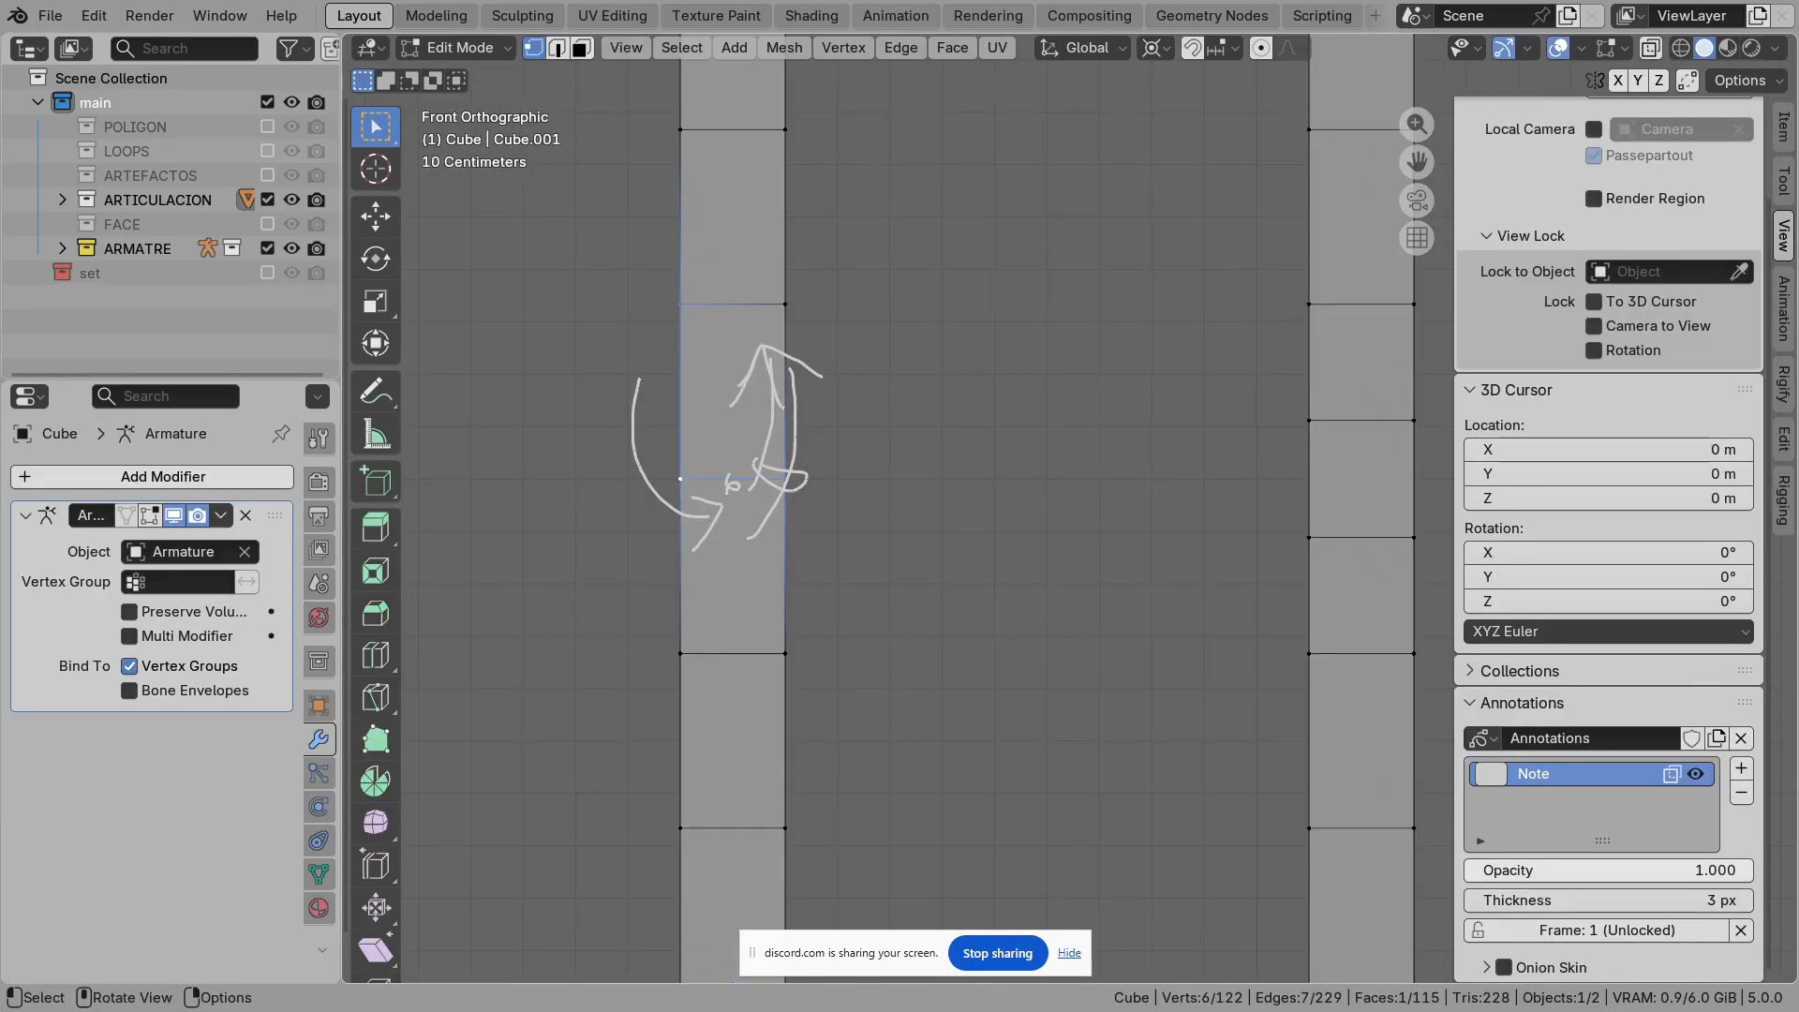
Step: Select the second column's corner vertices on the lower of its two middle loops
{"action": "left_click", "coordinate": [1109, 471]}
{"action": "middle_click_drag", "start_coordinate": [1312, 427], "coordinate": [1091, 476], "text": "shift"}
{"action": "left_click", "coordinate": [1109, 588], "text": "shift"}
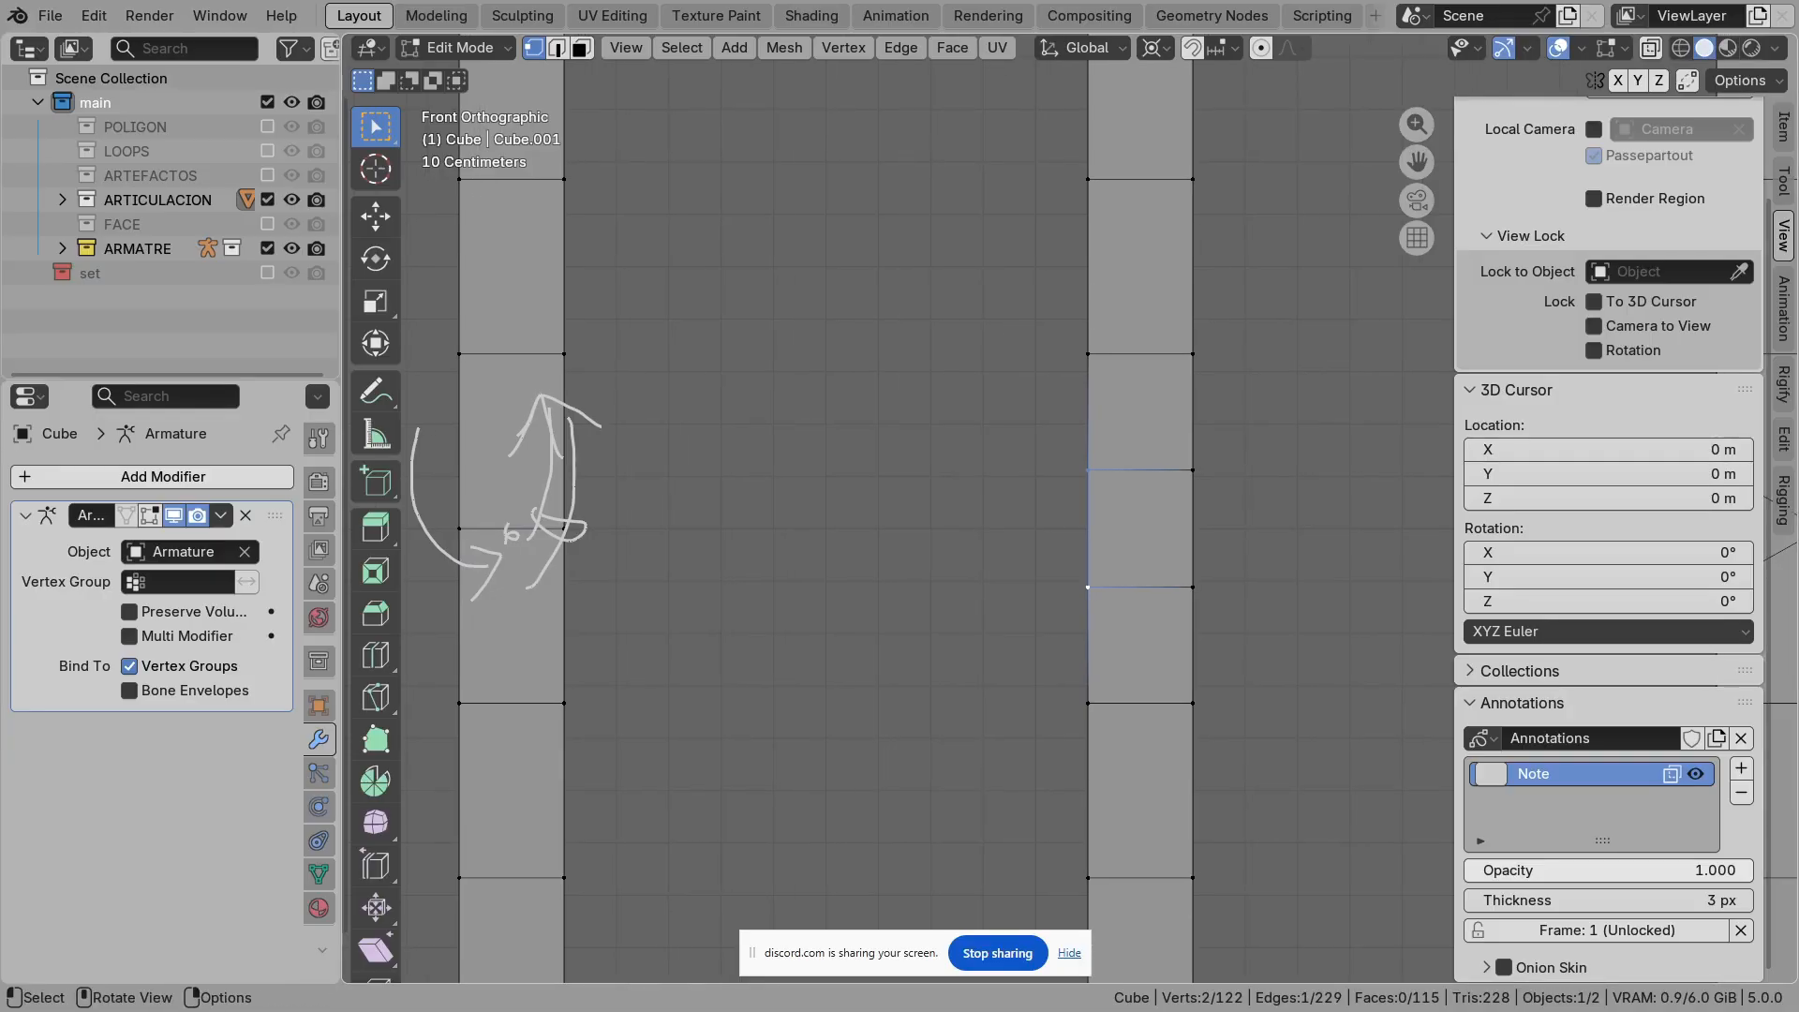
Step: Annotate the second column's upper middle loop with an arrow, a curved stroke and a freehand outline around the joint
{"action": "left_click_drag", "start_coordinate": [957, 328], "coordinate": [1083, 484]}
{"action": "left_click_drag", "start_coordinate": [960, 476], "coordinate": [1129, 536]}
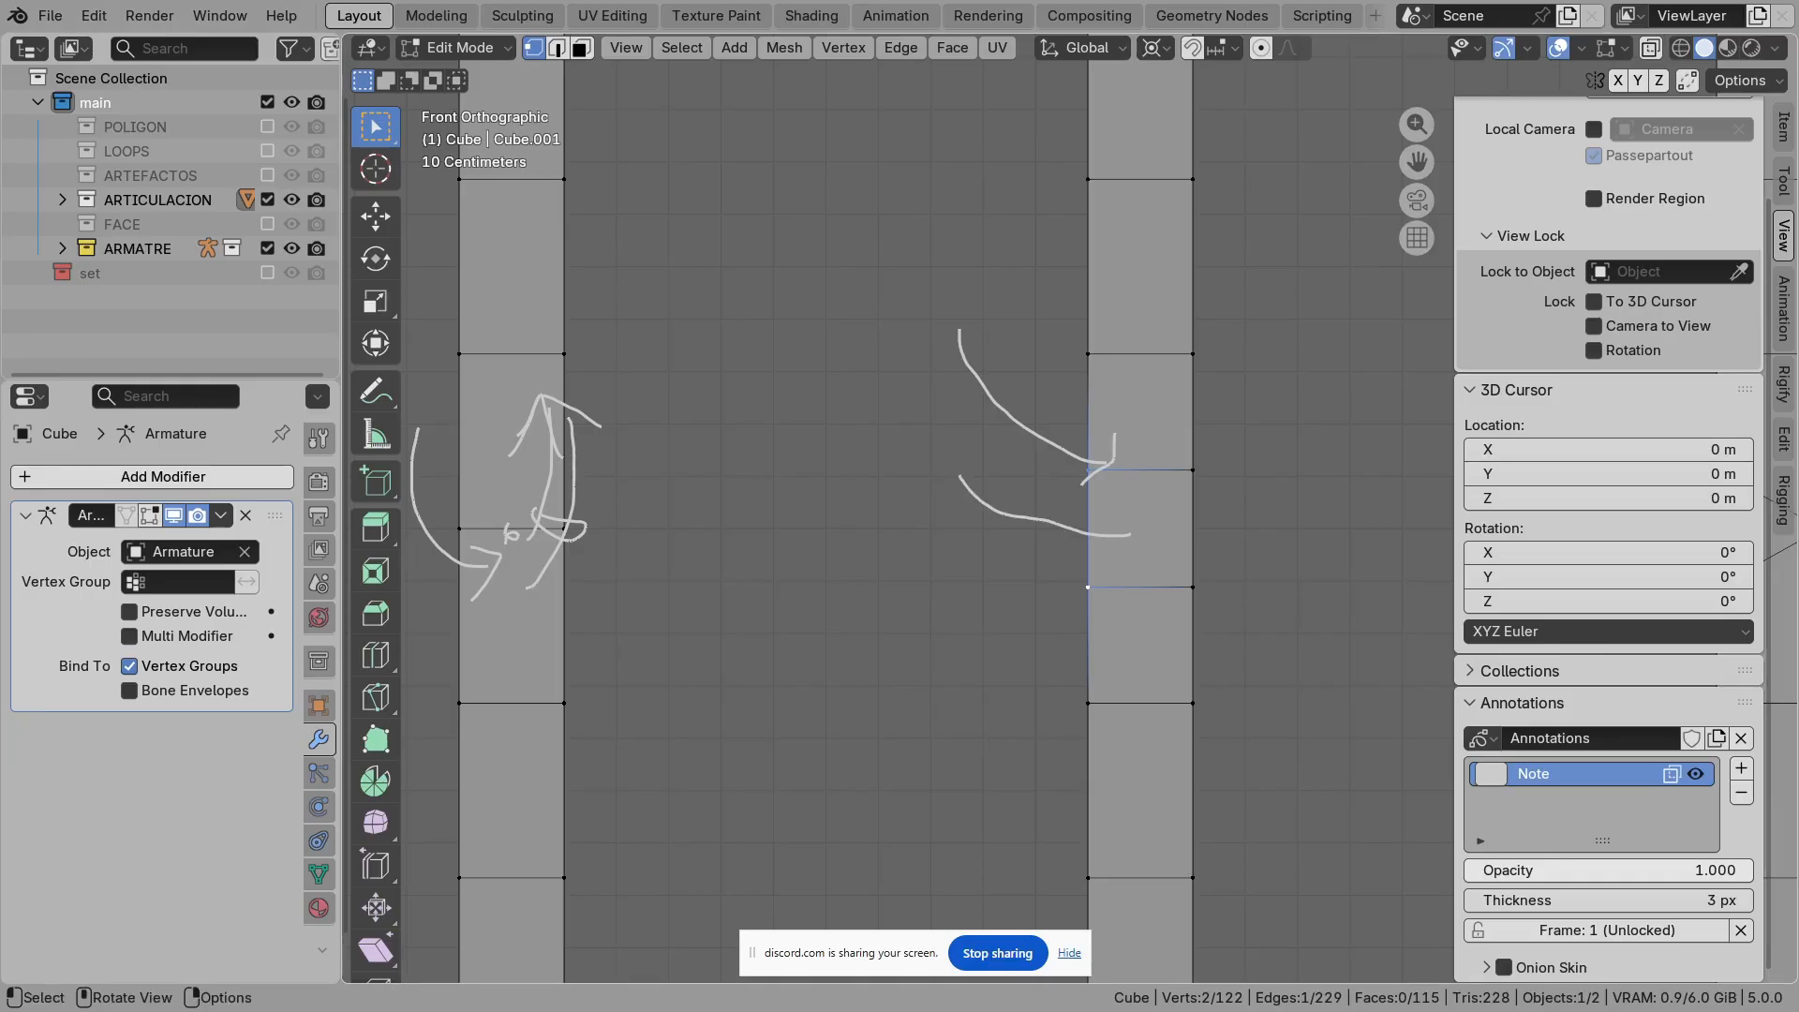
{"action": "left_click_drag", "start_coordinate": [1078, 410], "coordinate": [1092, 474]}
{"action": "mouse_move", "coordinate": [1031, 333]}
{"action": "left_mouse_down"}
{"action": "mouse_move", "coordinate": [1228, 408]}
{"action": "mouse_move", "coordinate": [1078, 511]}
{"action": "mouse_move", "coordinate": [1030, 330]}
{"action": "left_mouse_up"}
{"action": "key", "text": "Escape"}
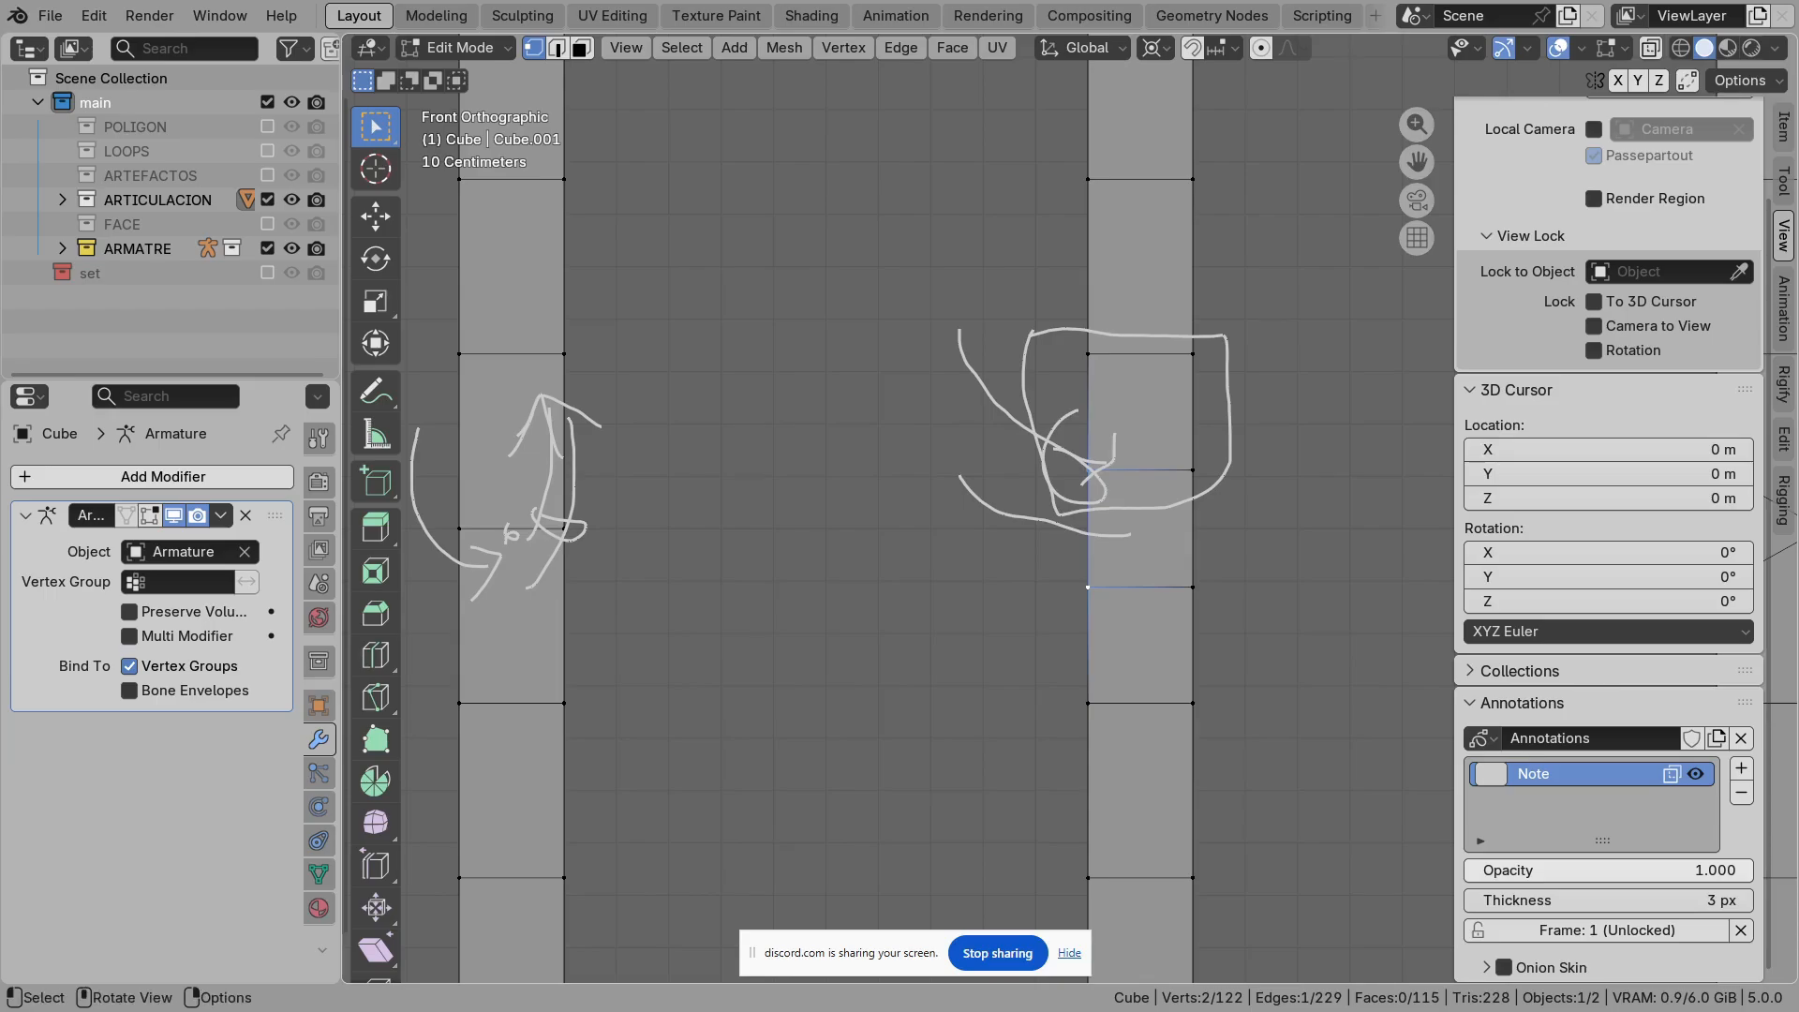
Step: Leave Edit Mode and bend the columns by setting the armature's DEFORMACION property to -71 in Pose Mode
{"action": "middle_click_drag", "start_coordinate": [1031, 375], "coordinate": [997, 501], "text": "shift"}
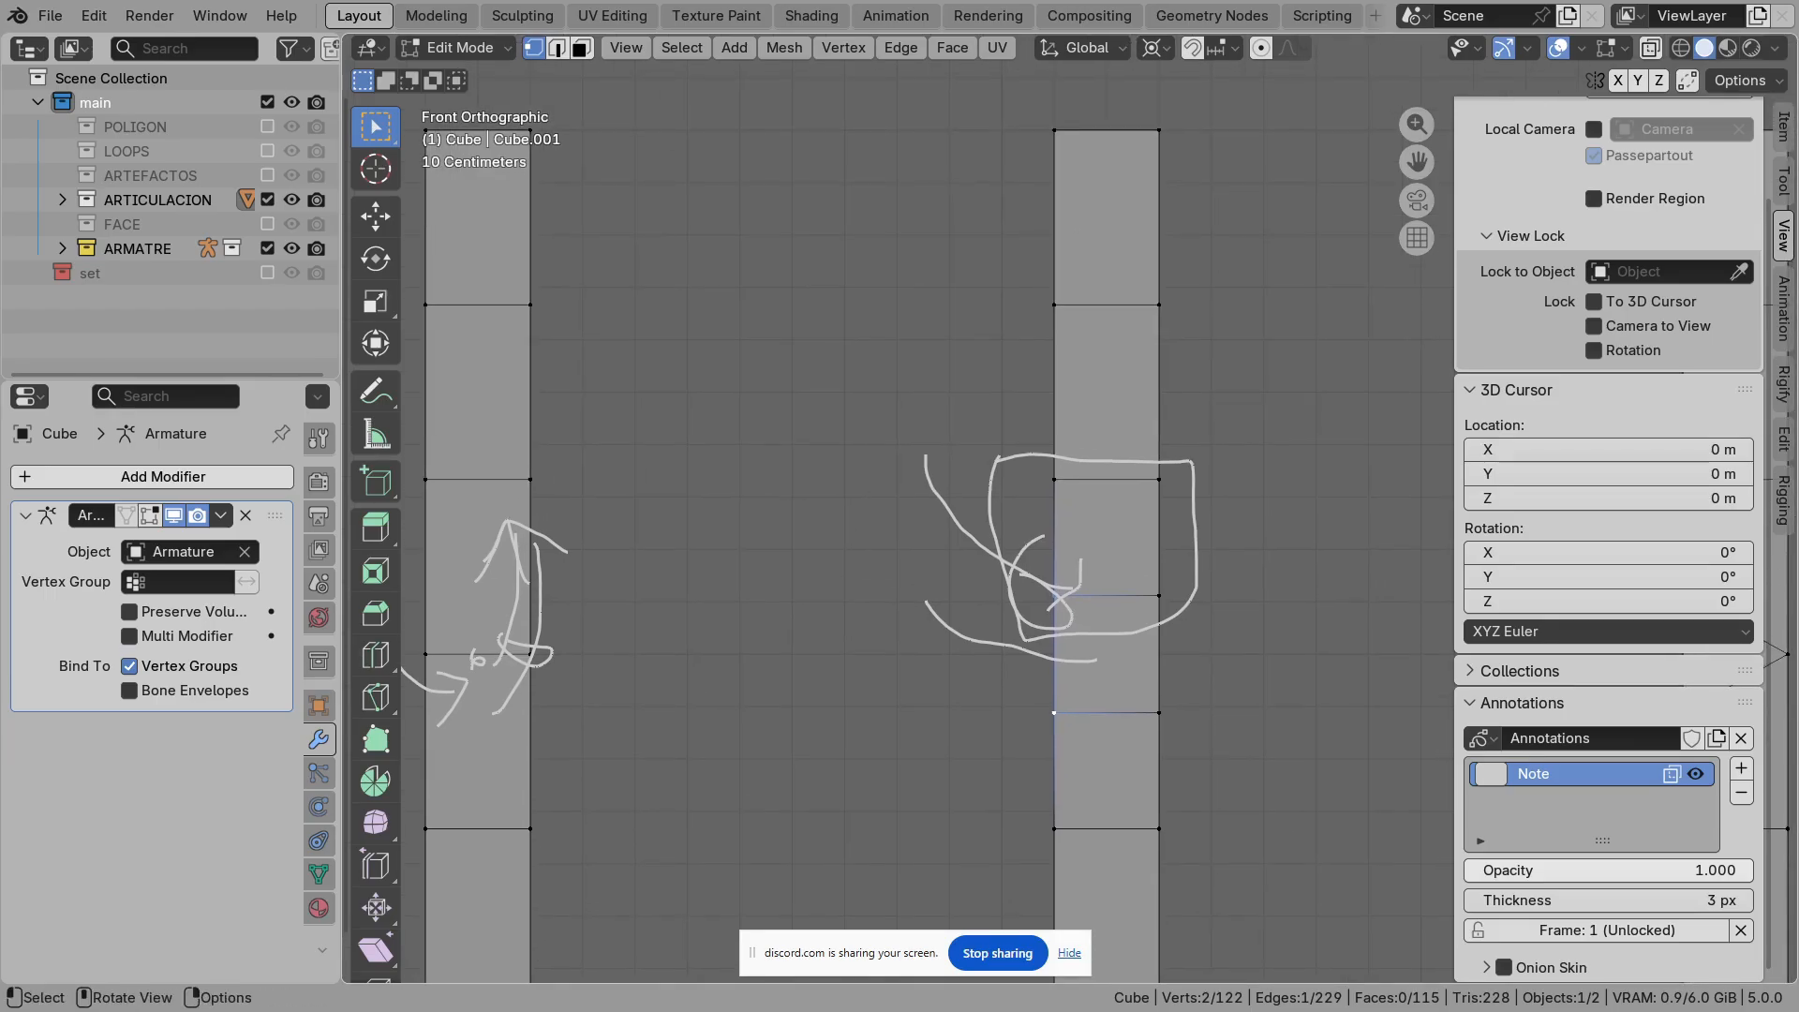
{"action": "scroll", "coordinate": [1070, 509], "scroll_direction": "up", "scroll_amount": 1}
{"action": "middle_click_drag", "start_coordinate": [1050, 610], "coordinate": [958, 381], "text": "shift"}
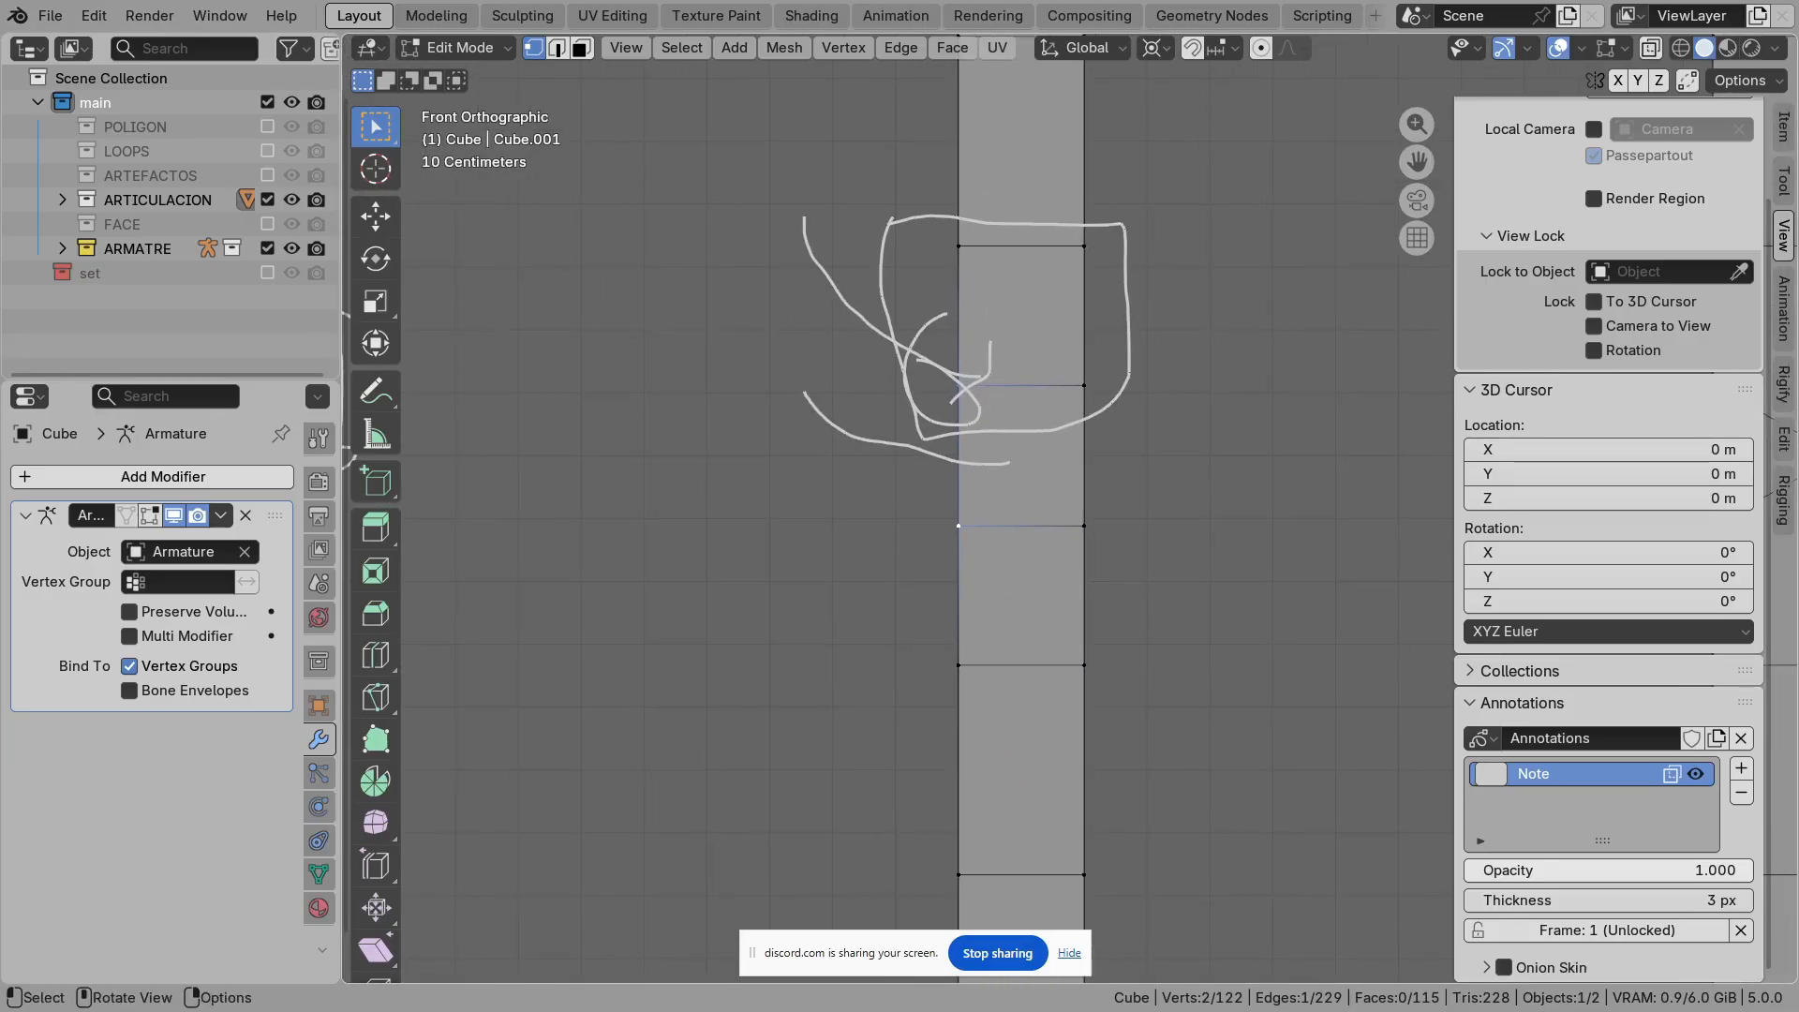
{"action": "key", "text": "b"}
{"action": "left_click_drag", "start_coordinate": [987, 507], "coordinate": [999, 548]}
{"action": "key", "text": "Tab"}
{"action": "scroll", "coordinate": [999, 549], "scroll_direction": "down", "scroll_amount": 1}
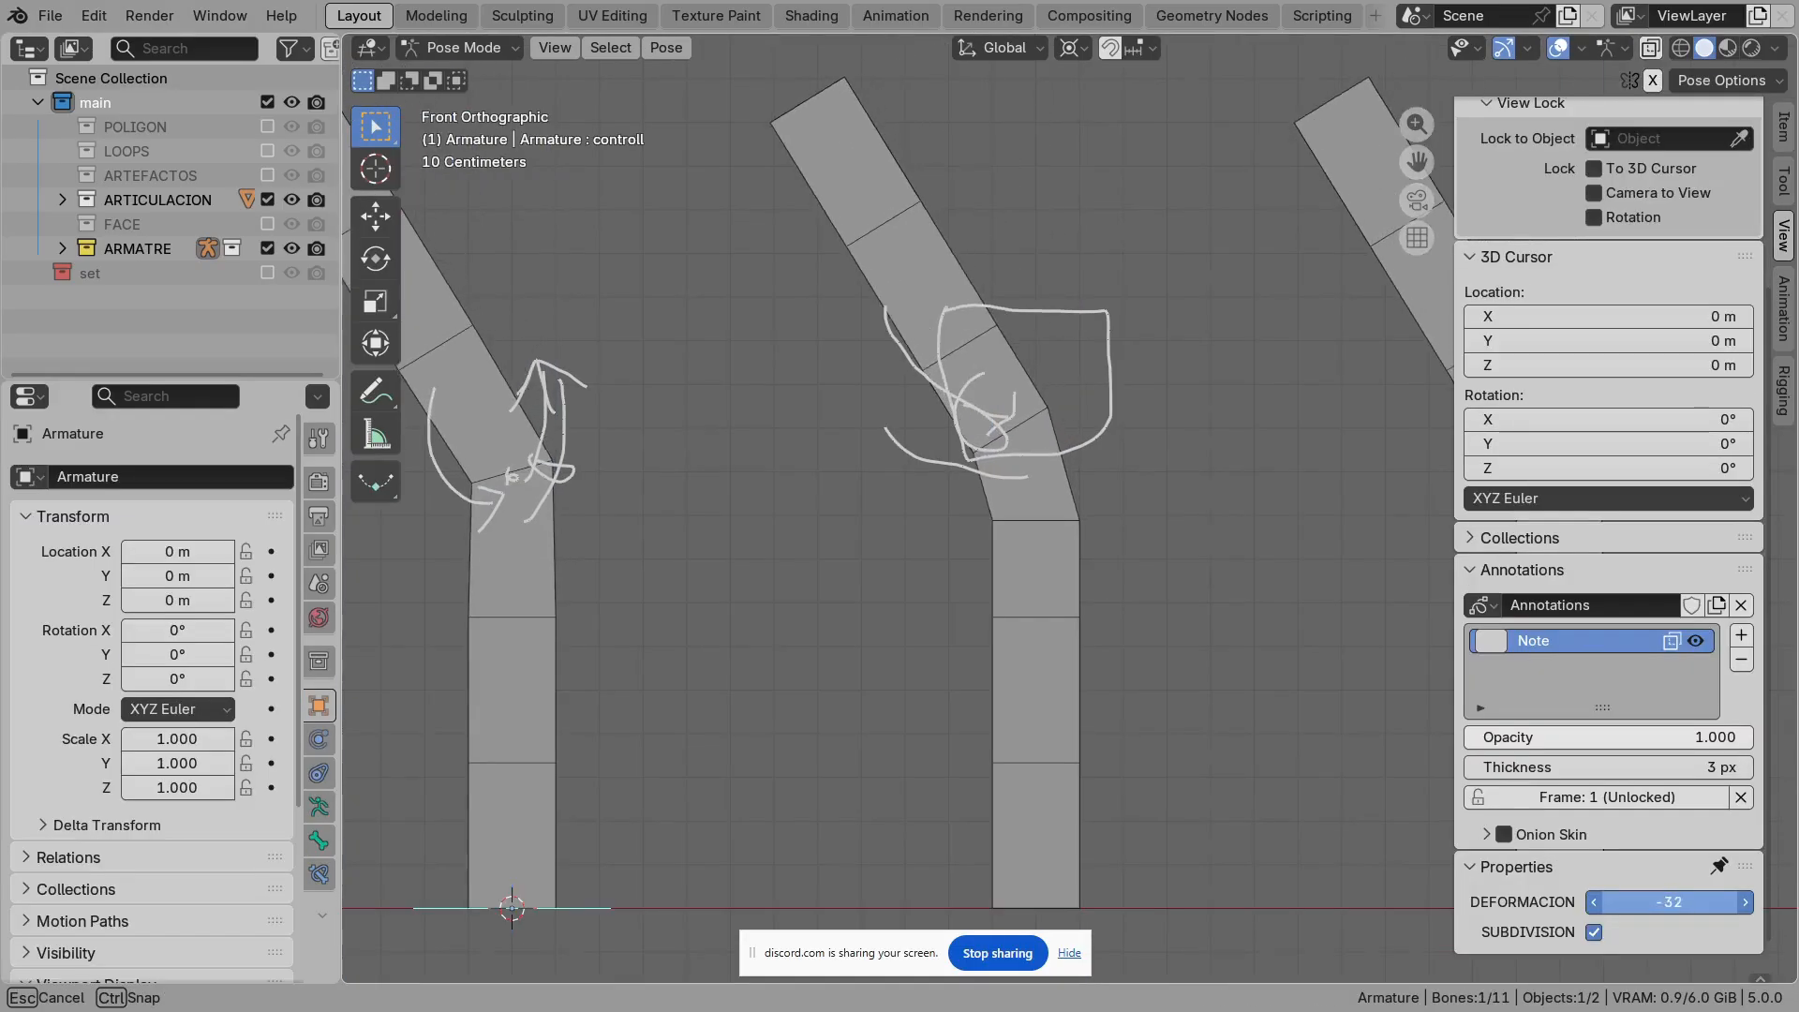
{"action": "left_click_drag", "start_coordinate": [1669, 902], "coordinate": [1631, 902]}
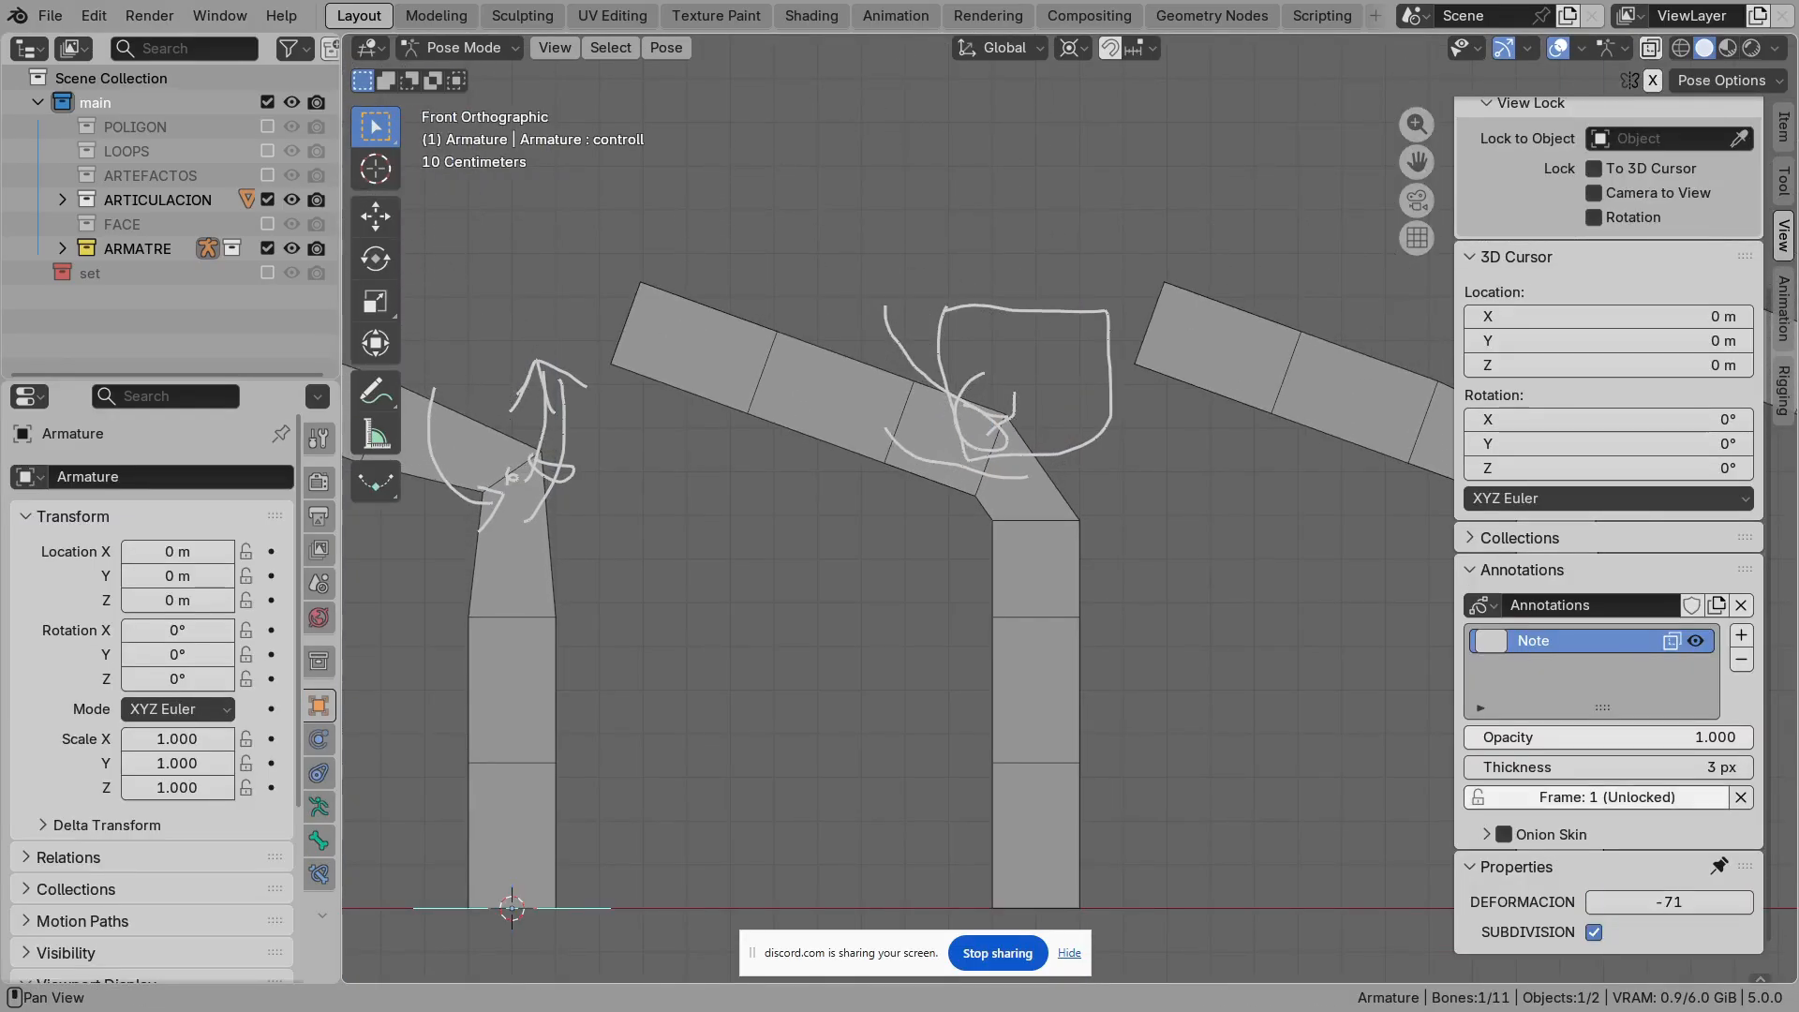
Step: Circle the two inner corner vertices of the second column's bent joint and draw a connecting arrow between them
{"action": "scroll", "coordinate": [1011, 515], "scroll_direction": "up", "scroll_amount": 7}
{"action": "middle_click_drag", "start_coordinate": [1010, 515], "coordinate": [1099, 533], "text": "shift"}
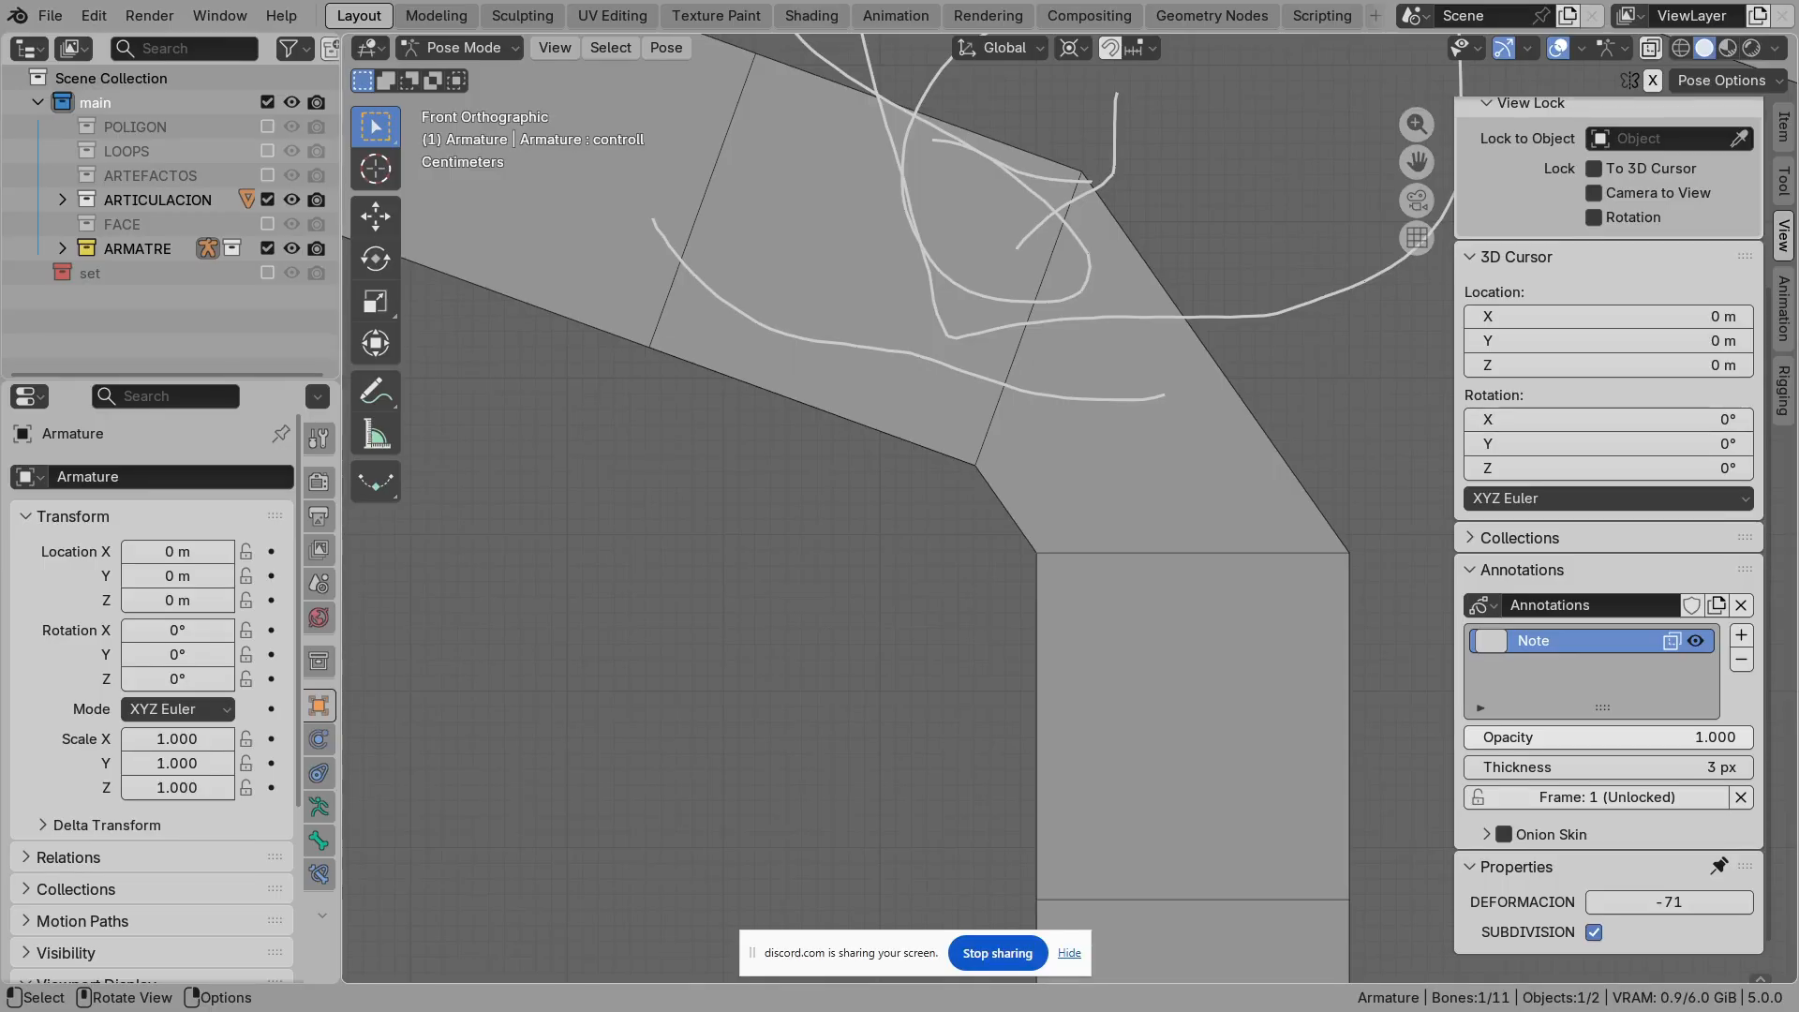
{"action": "key", "text": "d"}
{"action": "left_click_drag", "start_coordinate": [958, 441], "coordinate": [964, 440]}
{"action": "mouse_move", "coordinate": [1021, 523]}
{"action": "left_mouse_down"}
{"action": "mouse_move", "coordinate": [1037, 516]}
{"action": "mouse_move", "coordinate": [1024, 539]}
{"action": "left_mouse_up"}
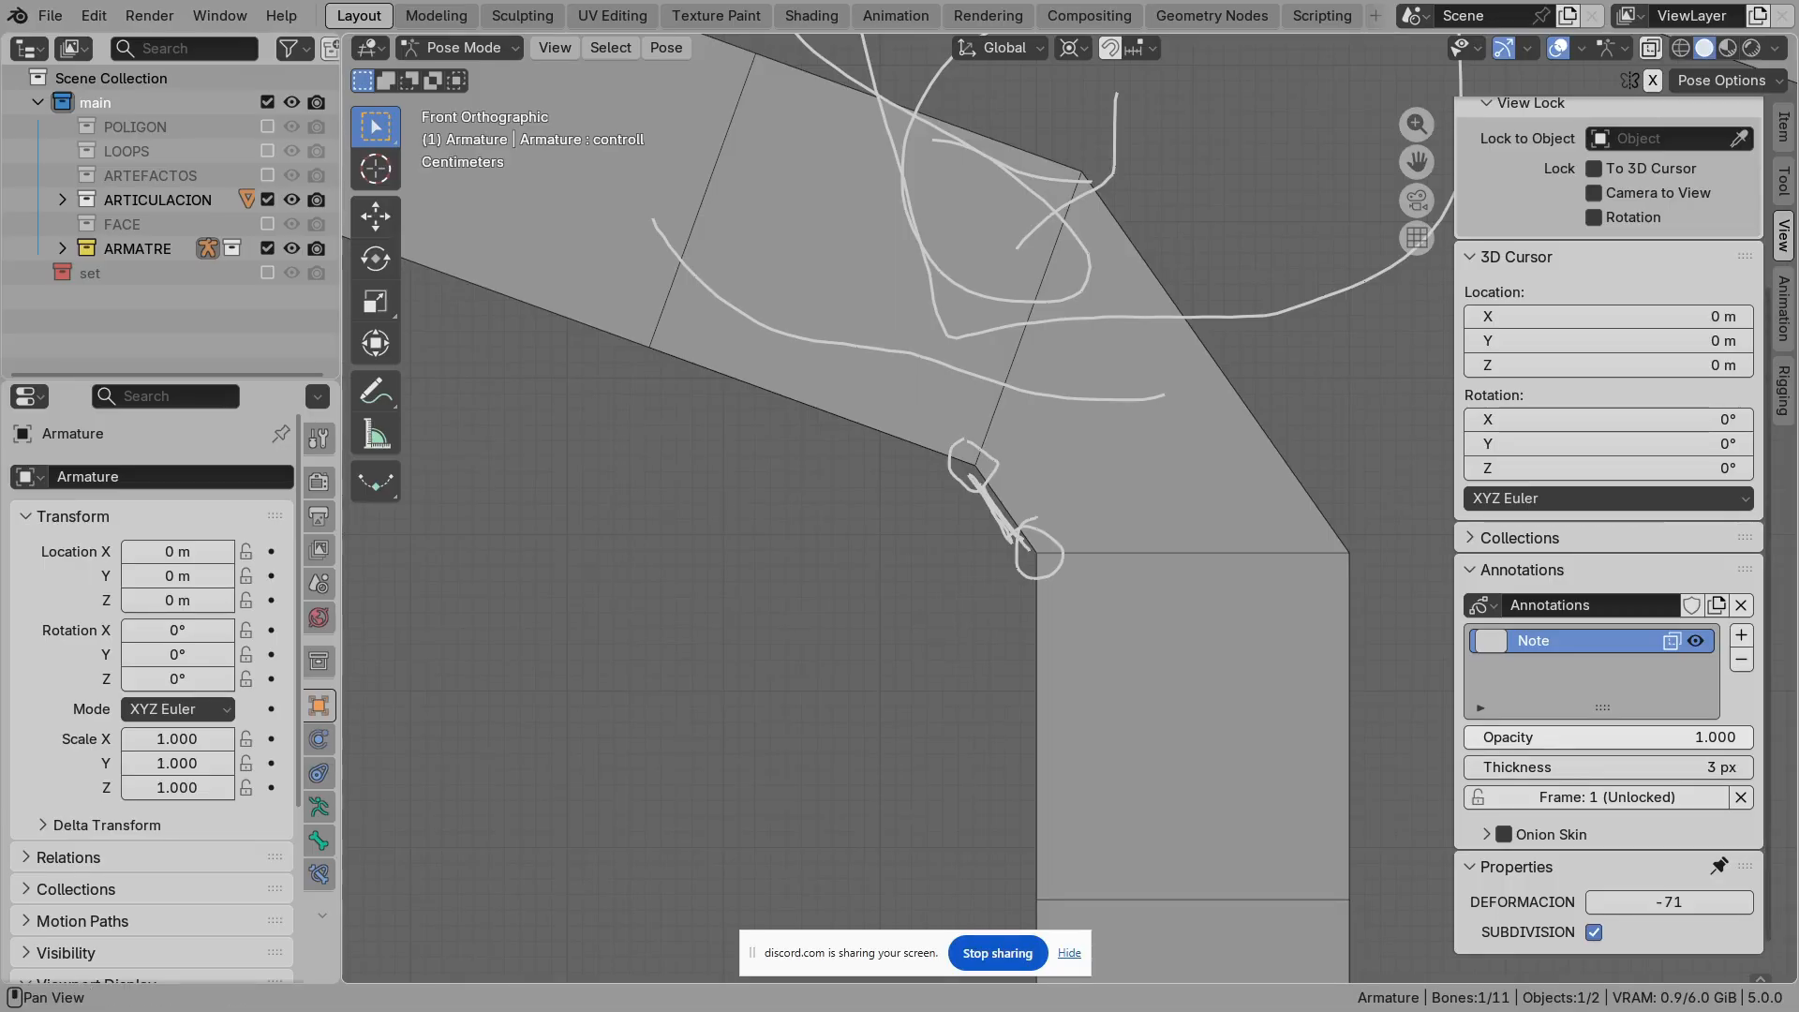
Step: Set DEFORMACION to -90 and inspect the inner corner of the second column's joint
{"action": "left_click_drag", "start_coordinate": [1669, 902], "coordinate": [1602, 901]}
{"action": "scroll", "coordinate": [1069, 509], "scroll_direction": "up", "scroll_amount": 8}
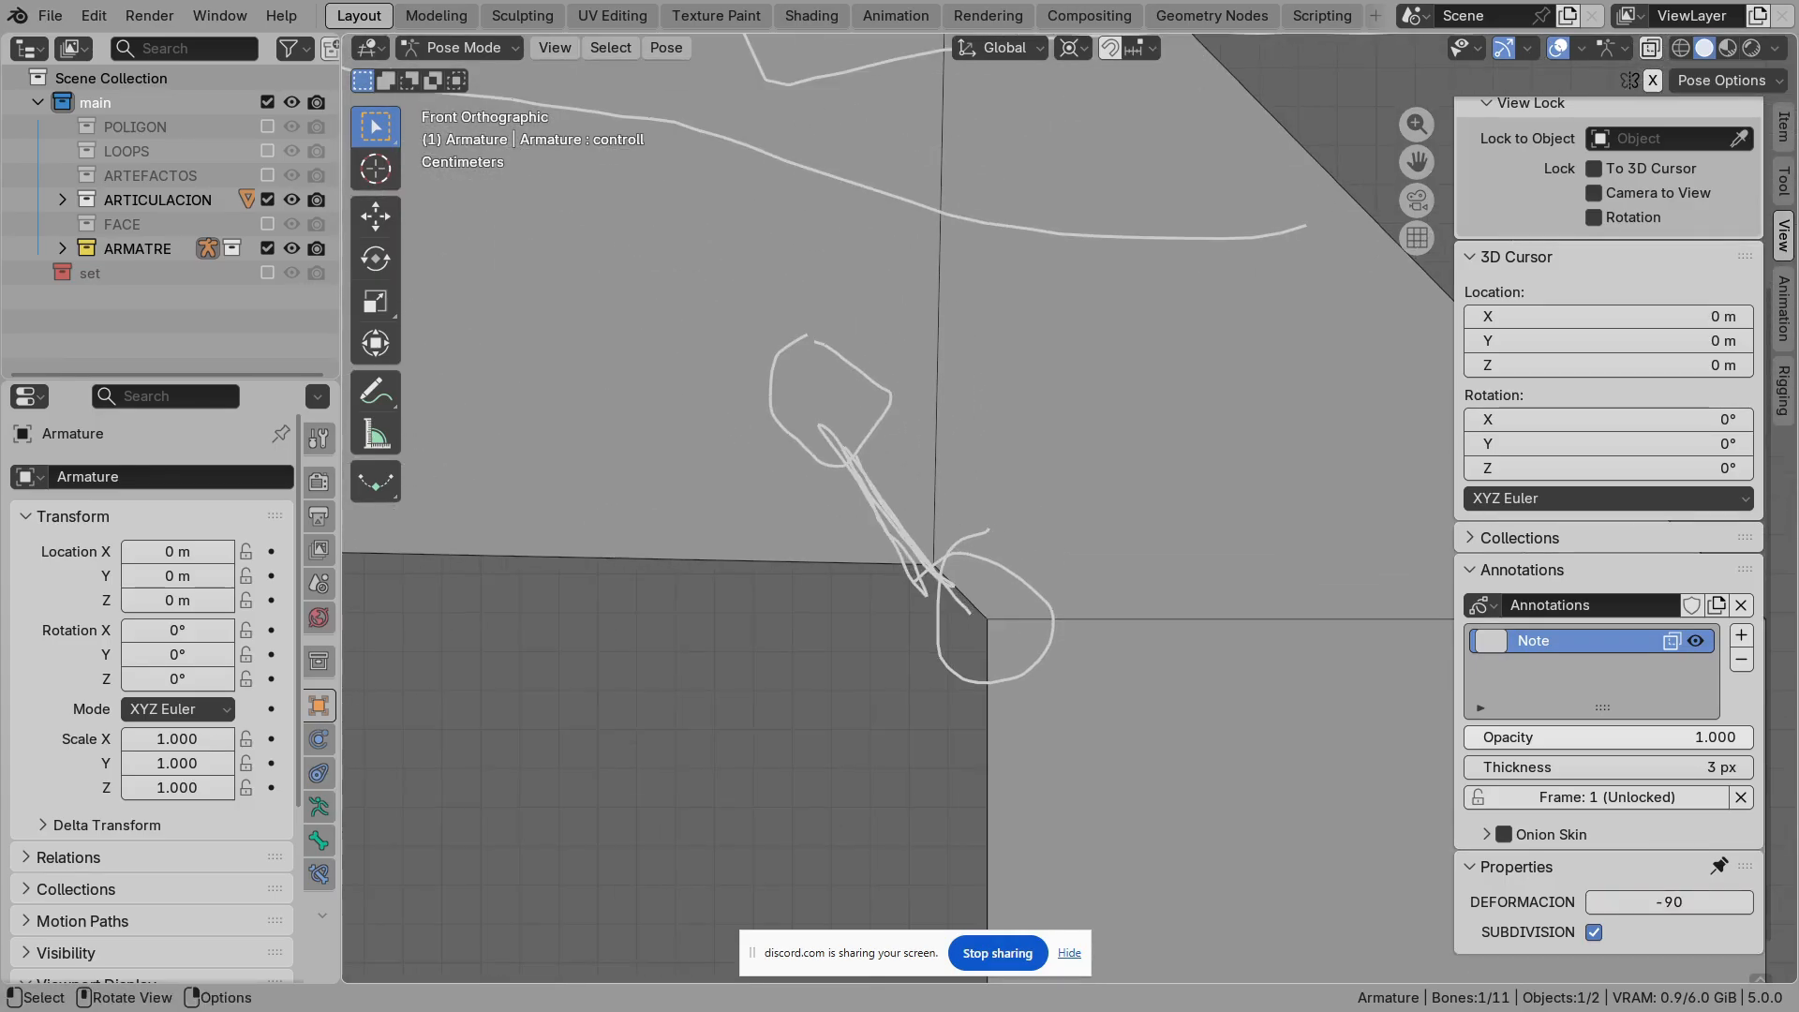
{"action": "scroll", "coordinate": [1069, 509], "scroll_direction": "down", "scroll_amount": 5}
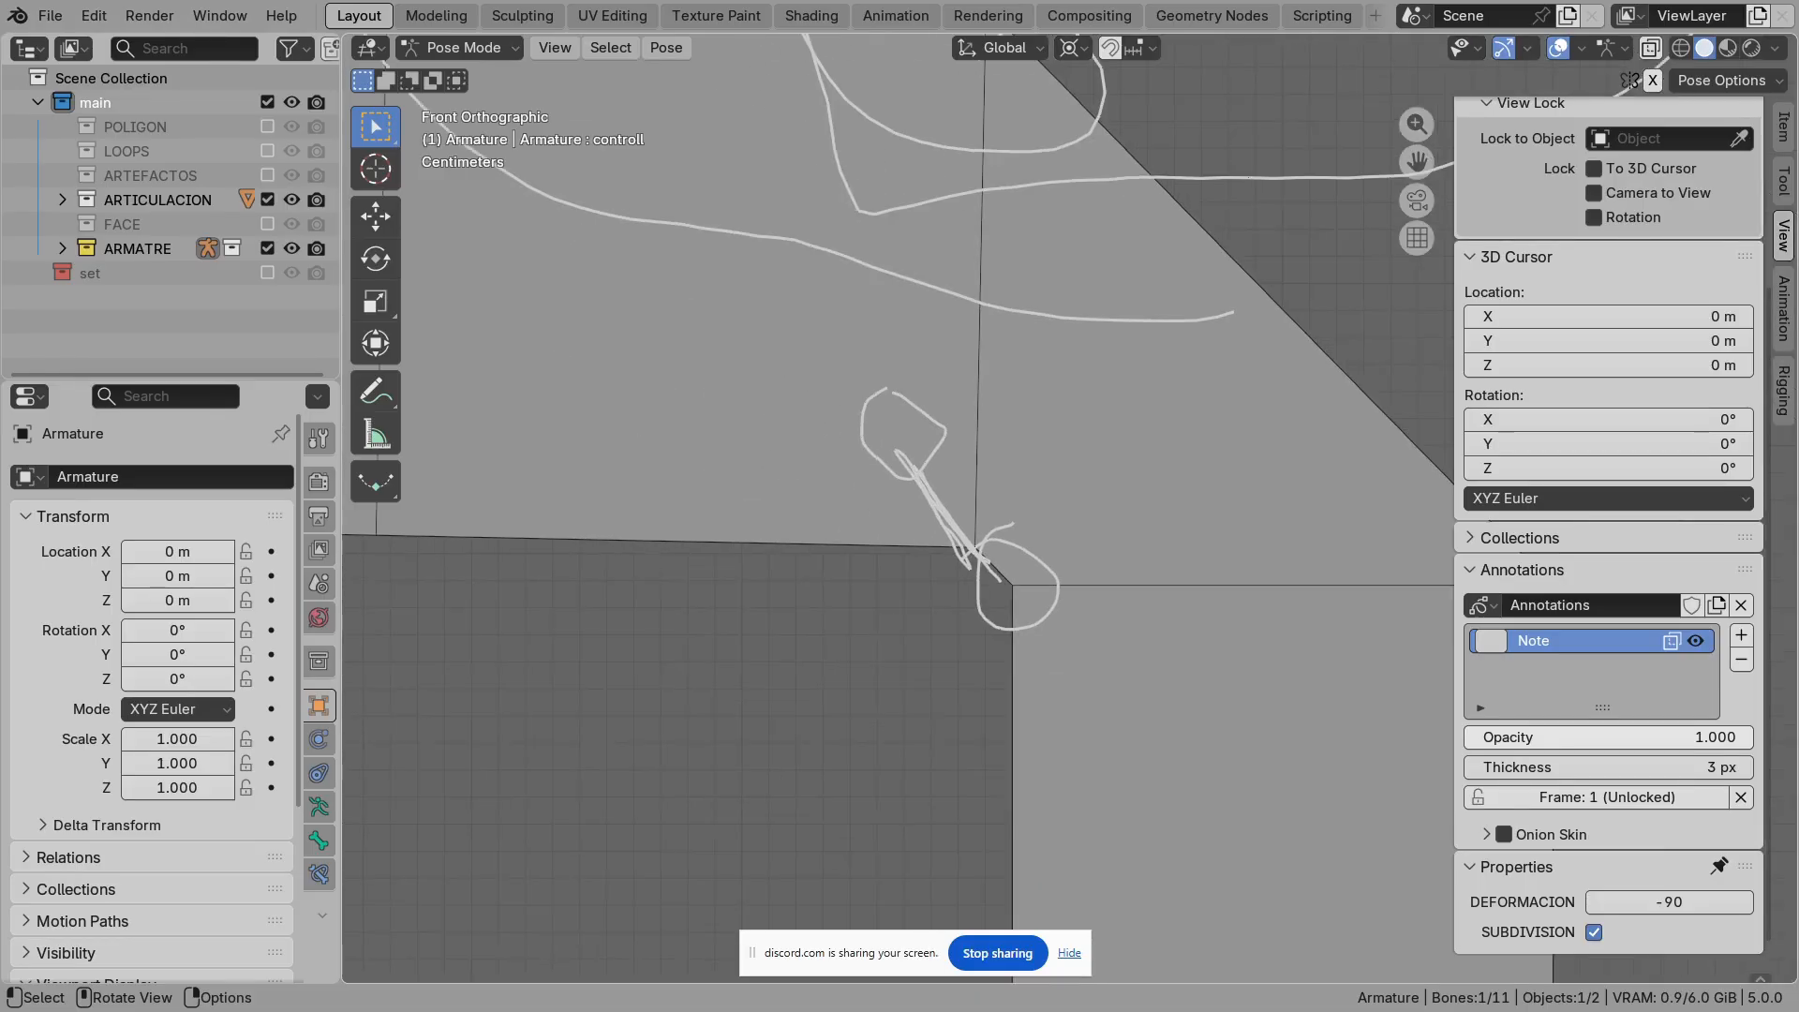
{"action": "middle_click_drag", "start_coordinate": [1069, 509], "coordinate": [799, 619], "text": "shift"}
{"action": "scroll", "coordinate": [798, 619], "scroll_direction": "down", "scroll_amount": 4}
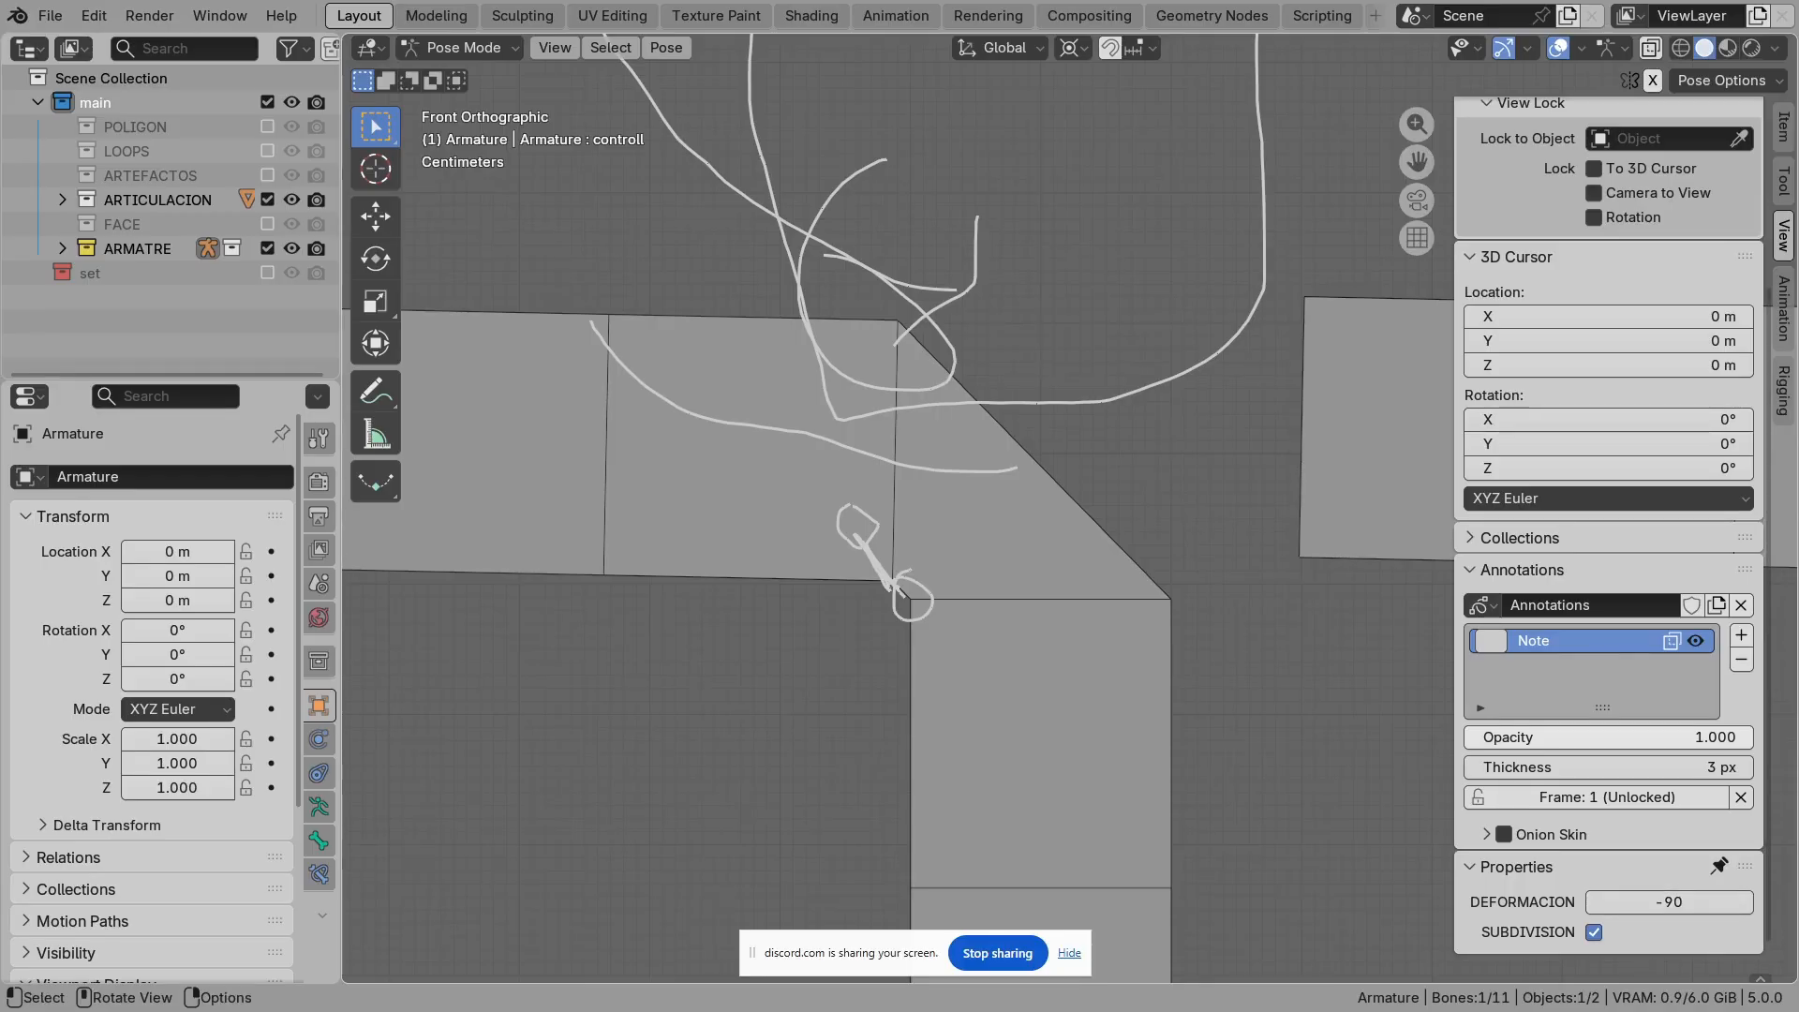
Step: Compare the first column's single-loop joint with the second column's double-loop joint in the full bend
{"action": "scroll", "coordinate": [1069, 509], "scroll_direction": "down", "scroll_amount": 2}
{"action": "mouse_move", "coordinate": [487, 506]}
{"action": "middle_mouse_down", "text": "shift"}
{"action": "mouse_move", "coordinate": [1654, 514]}
{"action": "mouse_move", "coordinate": [1507, 523]}
{"action": "middle_mouse_up", "text": "shift"}
{"action": "scroll", "coordinate": [1070, 509], "scroll_direction": "up", "scroll_amount": 4}
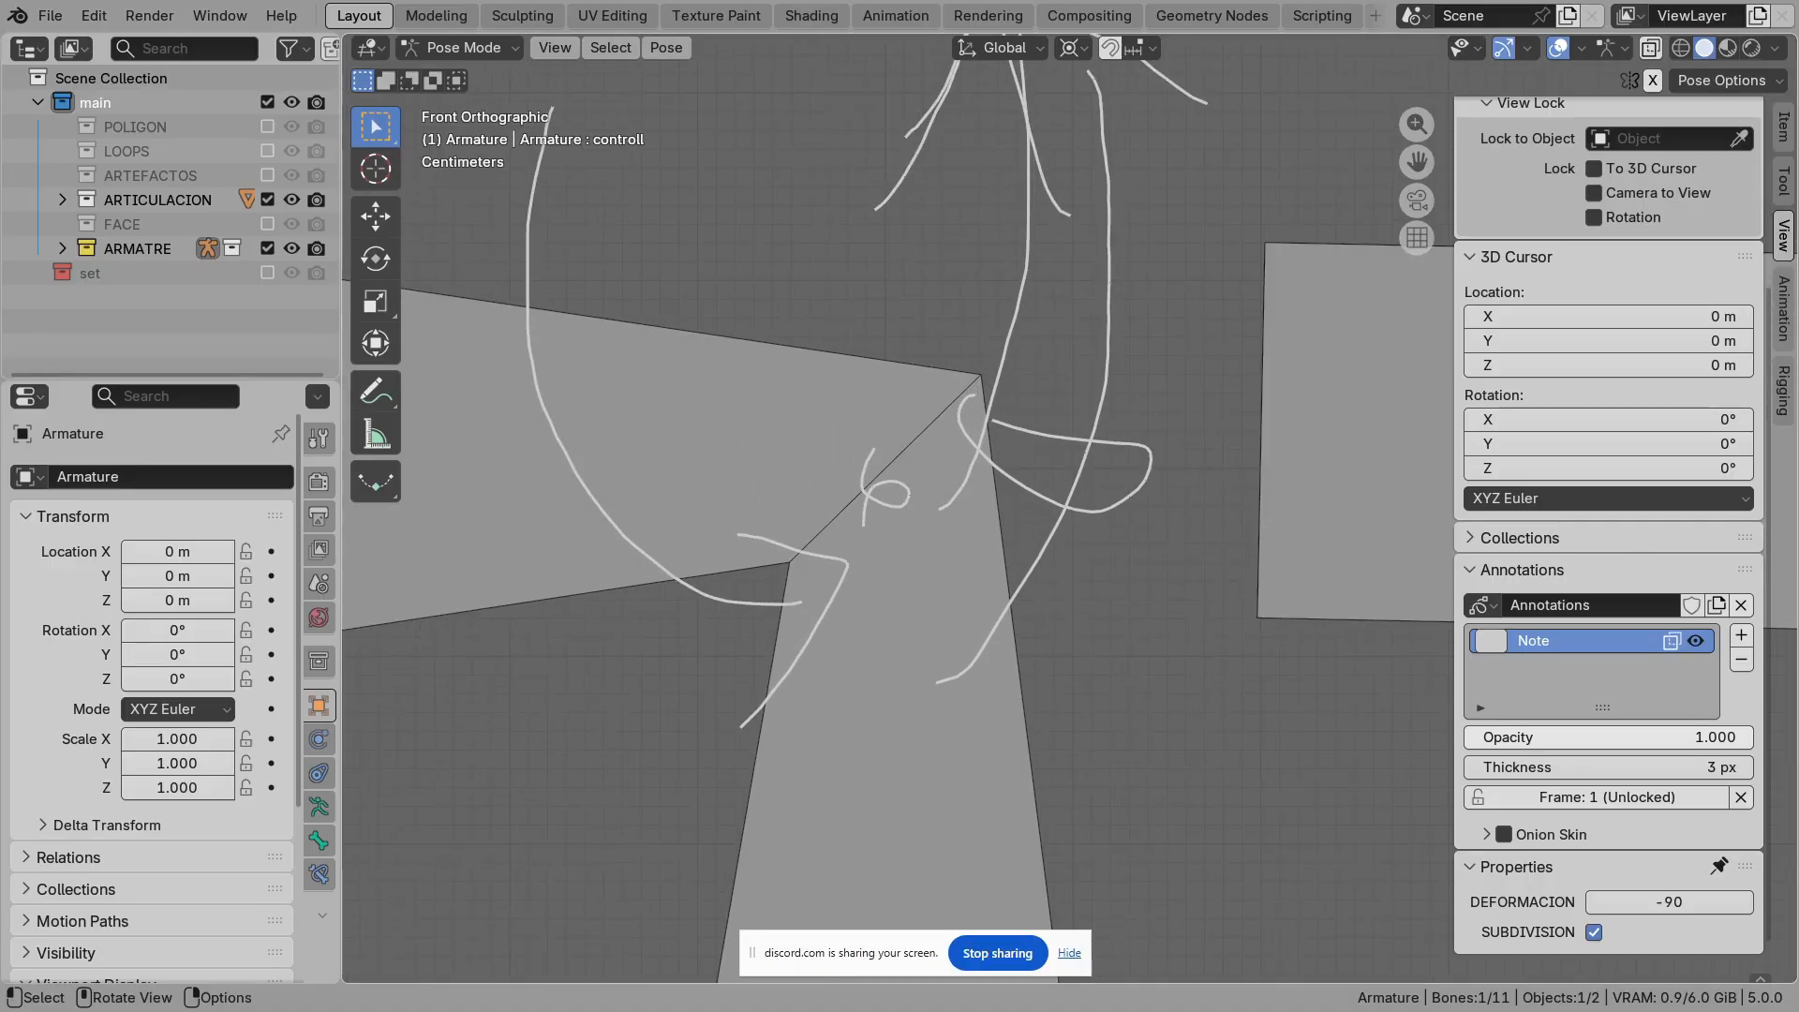
{"action": "scroll", "coordinate": [1069, 509], "scroll_direction": "down", "scroll_amount": 2}
{"action": "middle_click_drag", "start_coordinate": [1137, 553], "coordinate": [405, 466], "text": "shift"}
{"action": "scroll", "coordinate": [1070, 509], "scroll_direction": "down", "scroll_amount": 3}
{"action": "mouse_move", "coordinate": [1087, 497]}
{"action": "middle_mouse_down", "text": "shift"}
{"action": "mouse_move", "coordinate": [481, 529]}
{"action": "mouse_move", "coordinate": [499, 524]}
{"action": "middle_mouse_up", "text": "shift"}
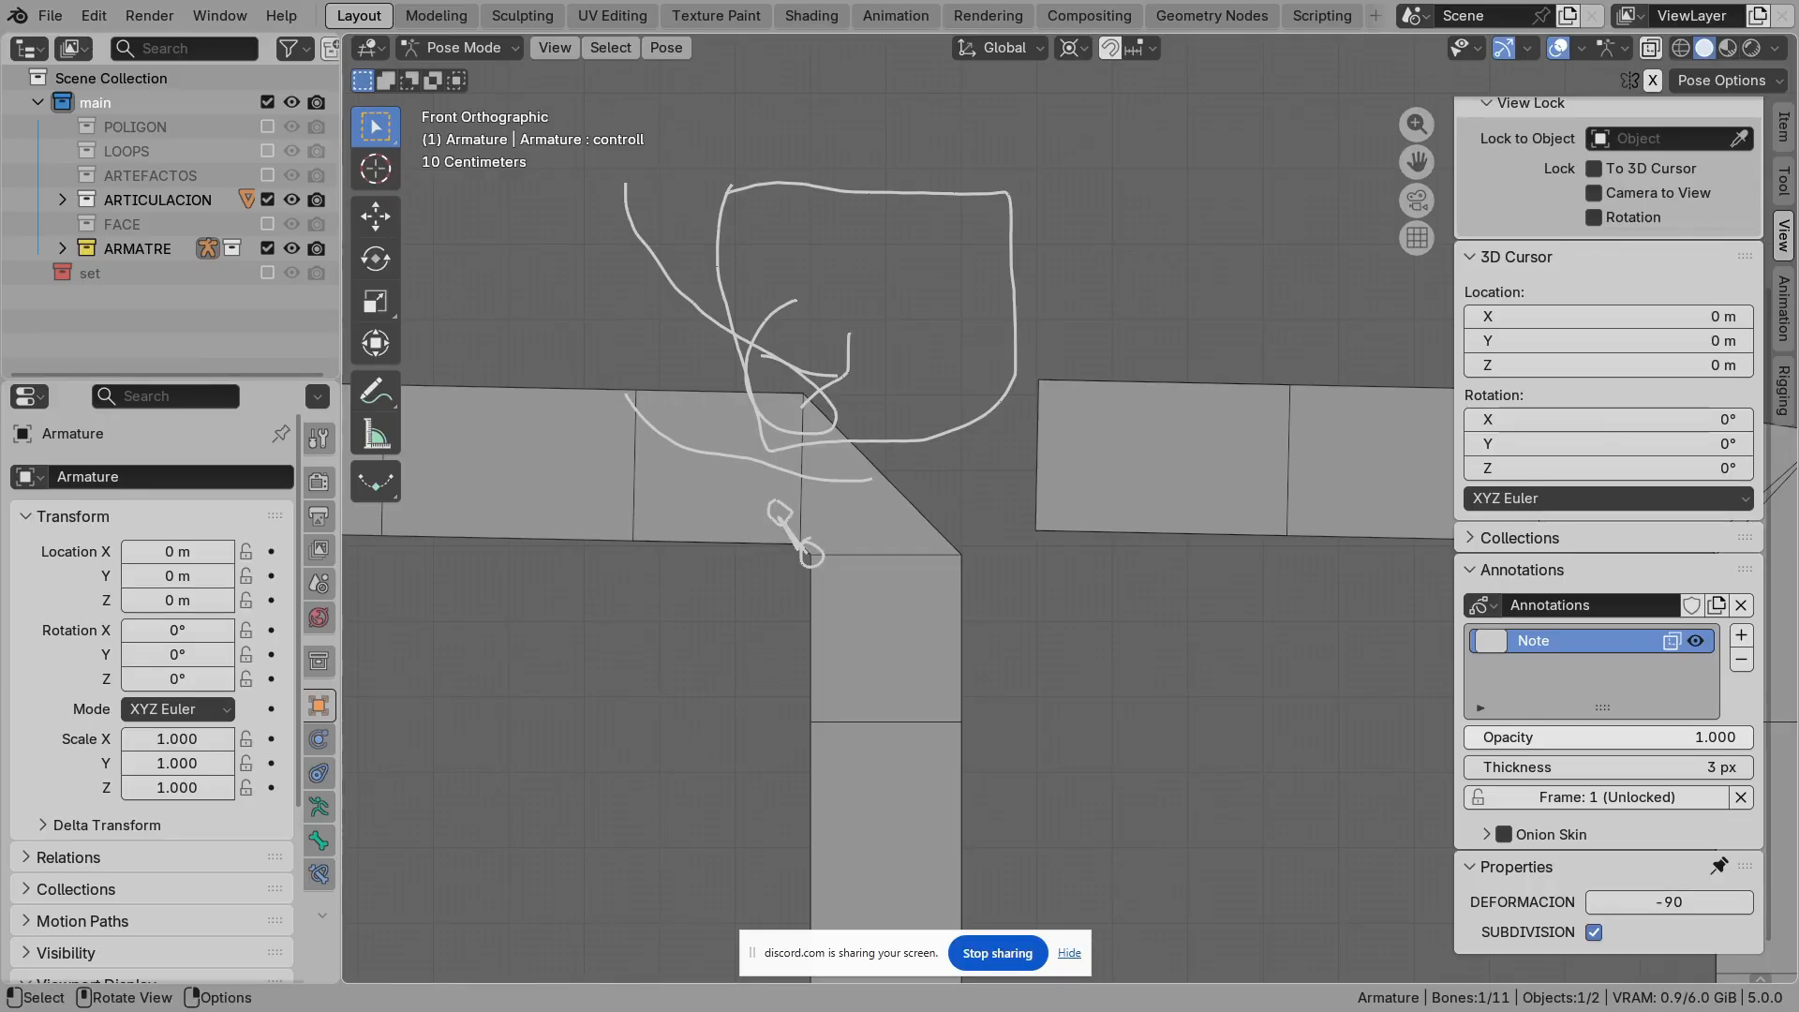
Step: Straighten the columns by setting DEFORMACION to 0
{"action": "left_click", "coordinate": [1670, 902]}
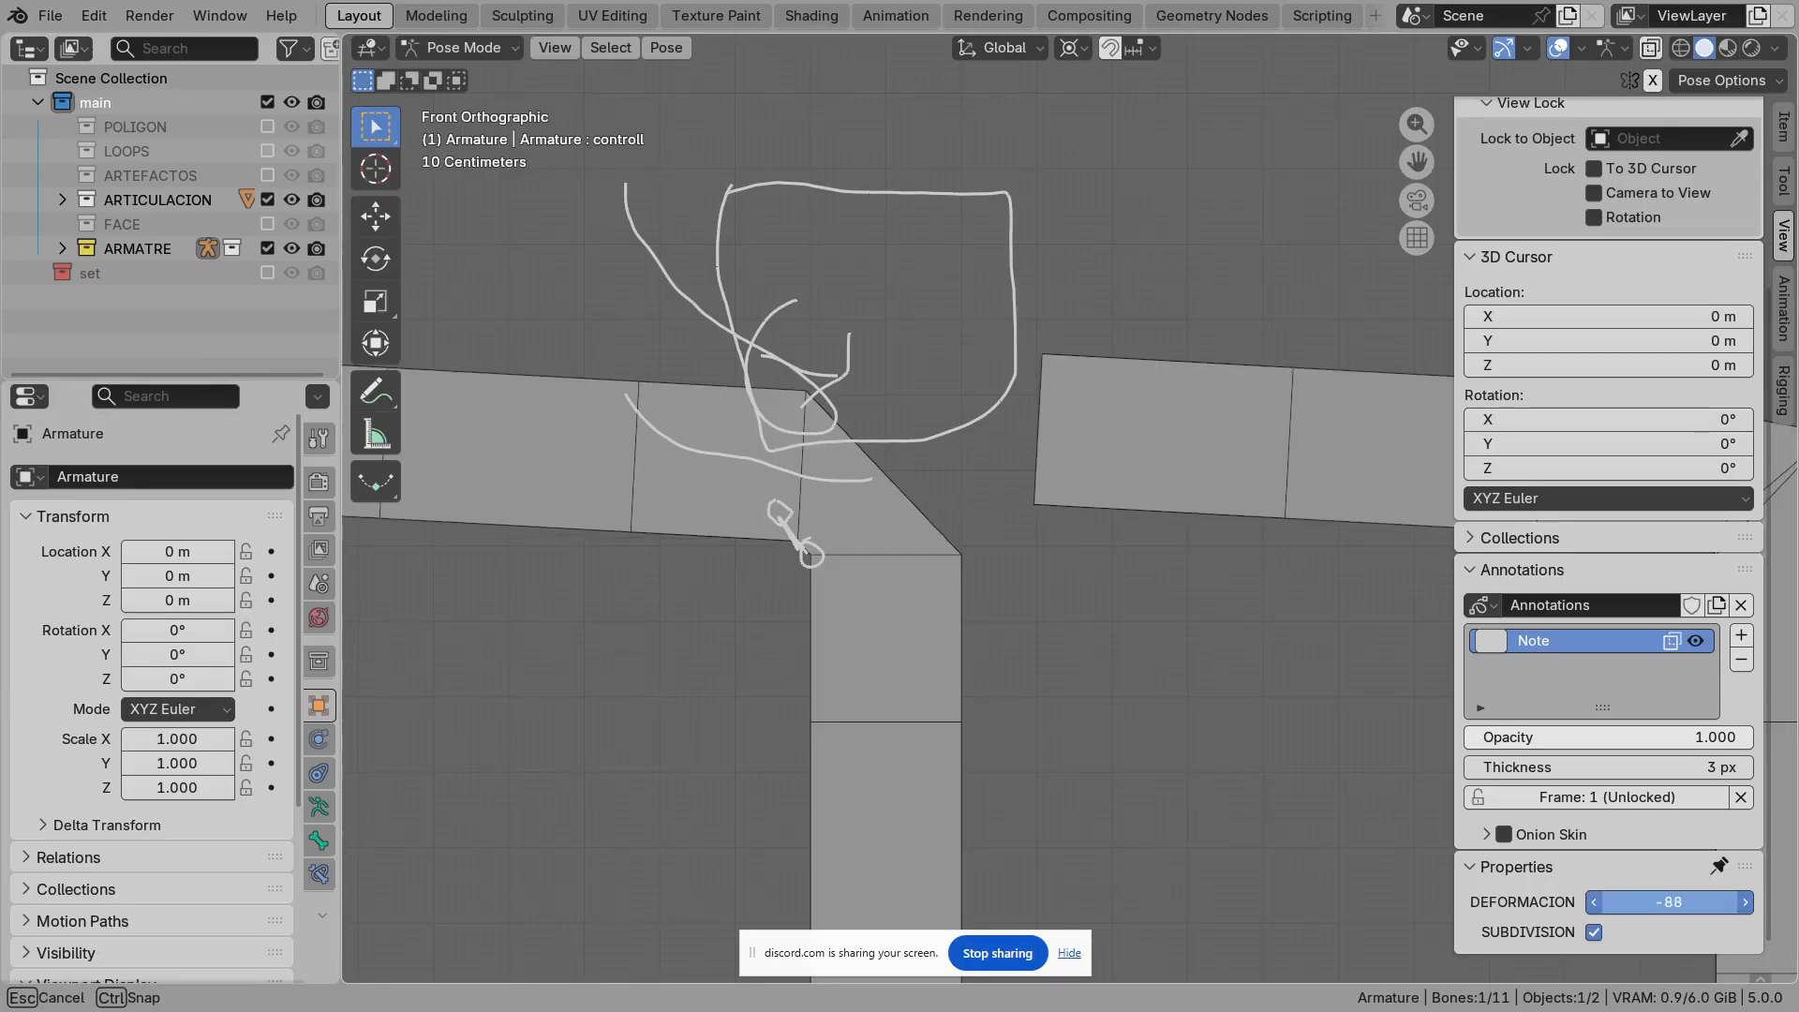
{"action": "type", "text": "0"}
{"action": "key", "text": "Return"}
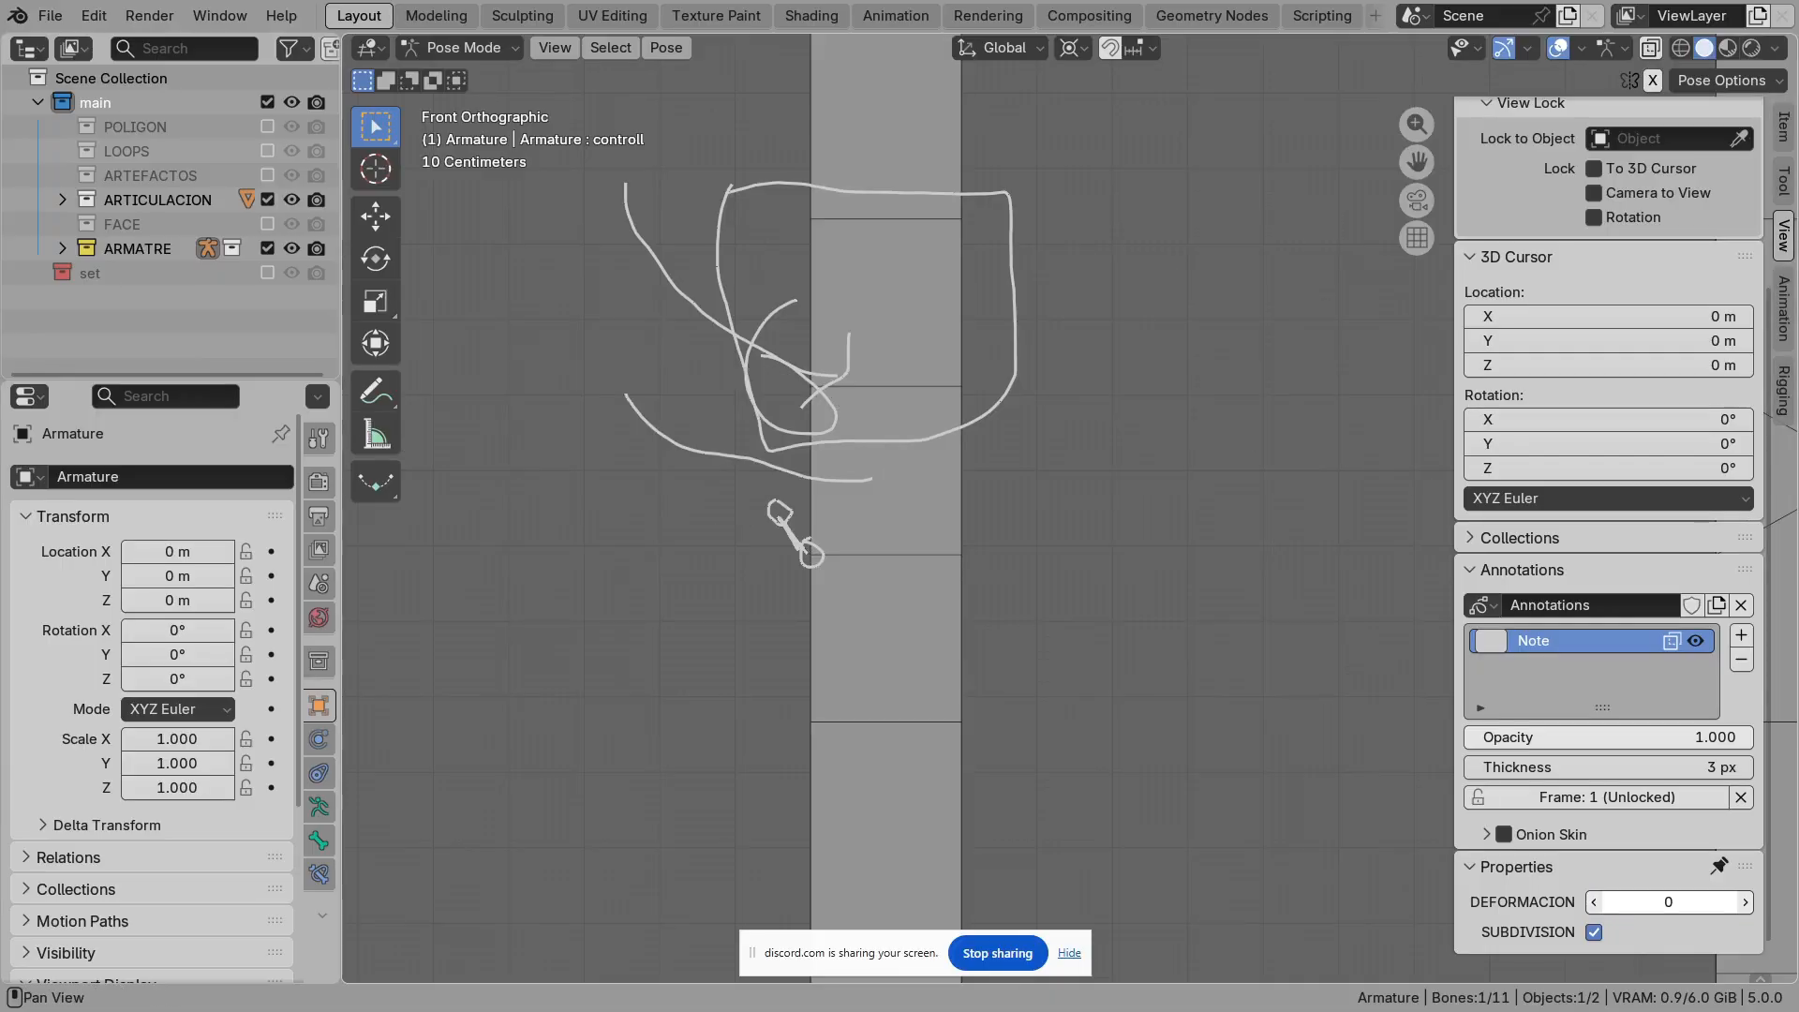
Step: Switch the columns mesh to Weight Paint mode and examine the weight gradient between the second column's two middle loops
{"action": "middle_click_drag", "start_coordinate": [843, 562], "coordinate": [1056, 644], "text": "shift"}
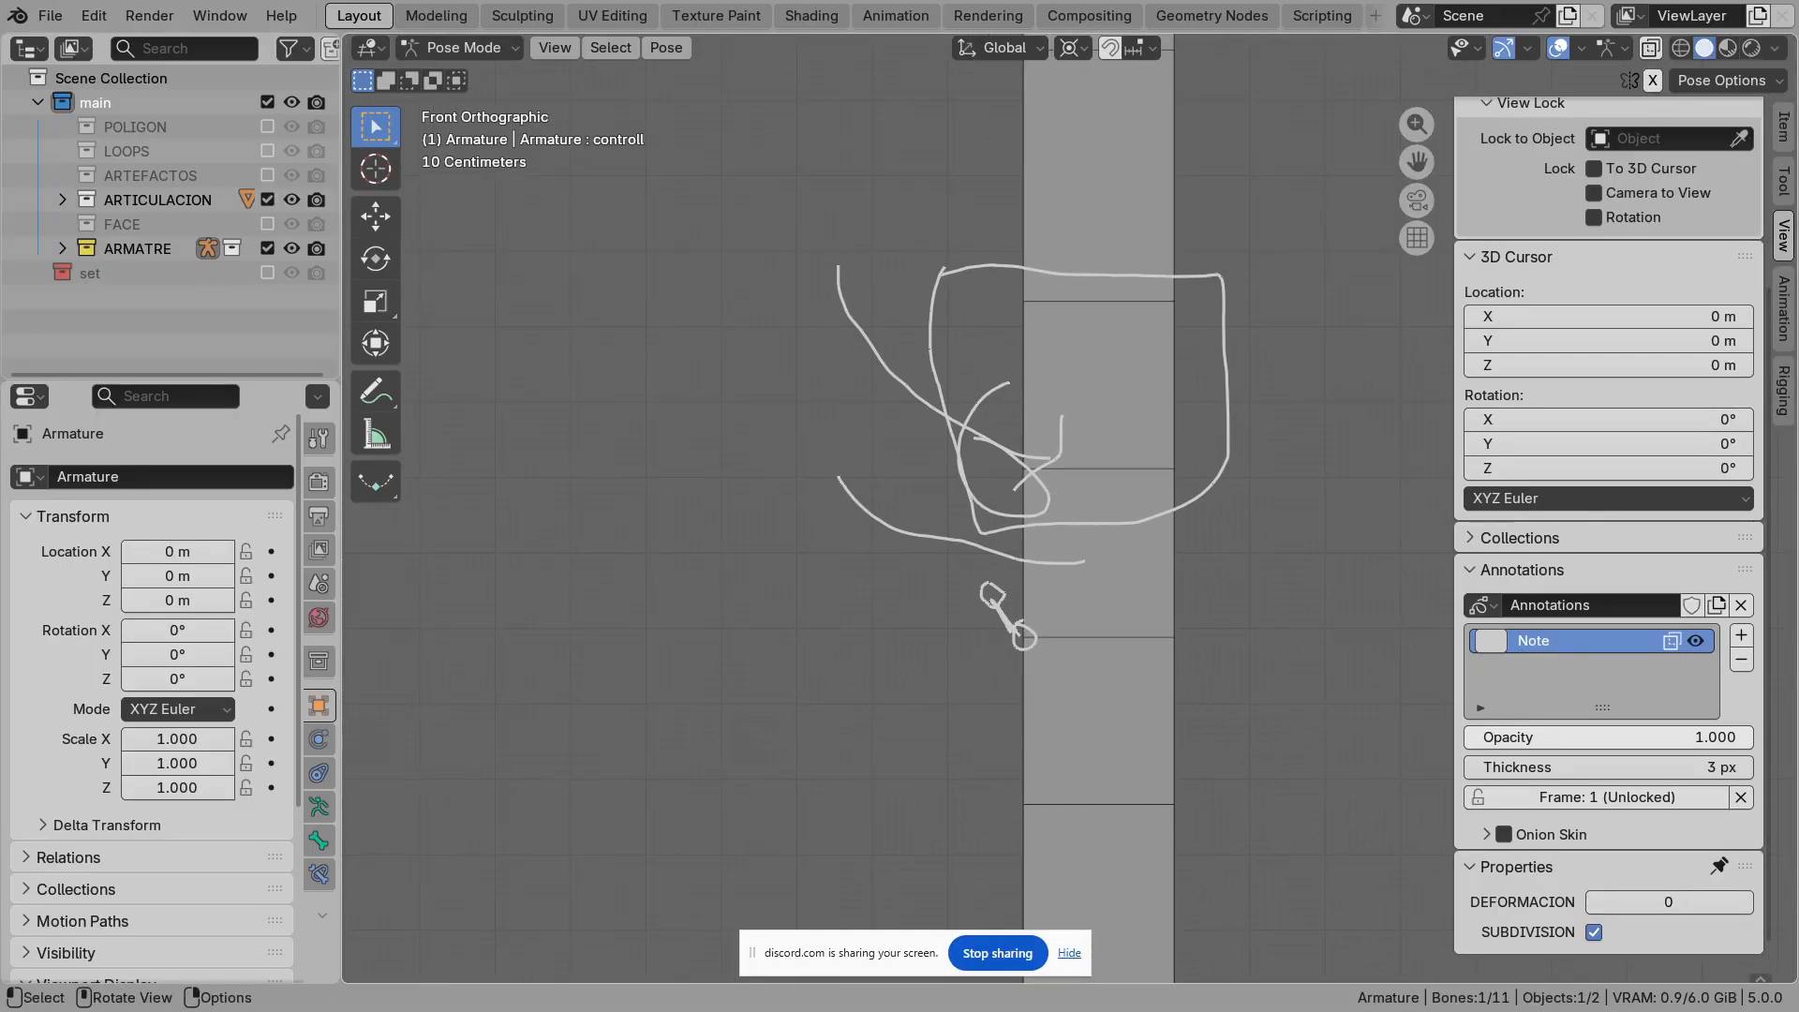
{"action": "left_click", "coordinate": [1142, 463]}
{"action": "key", "text": "ctrl+Tab"}
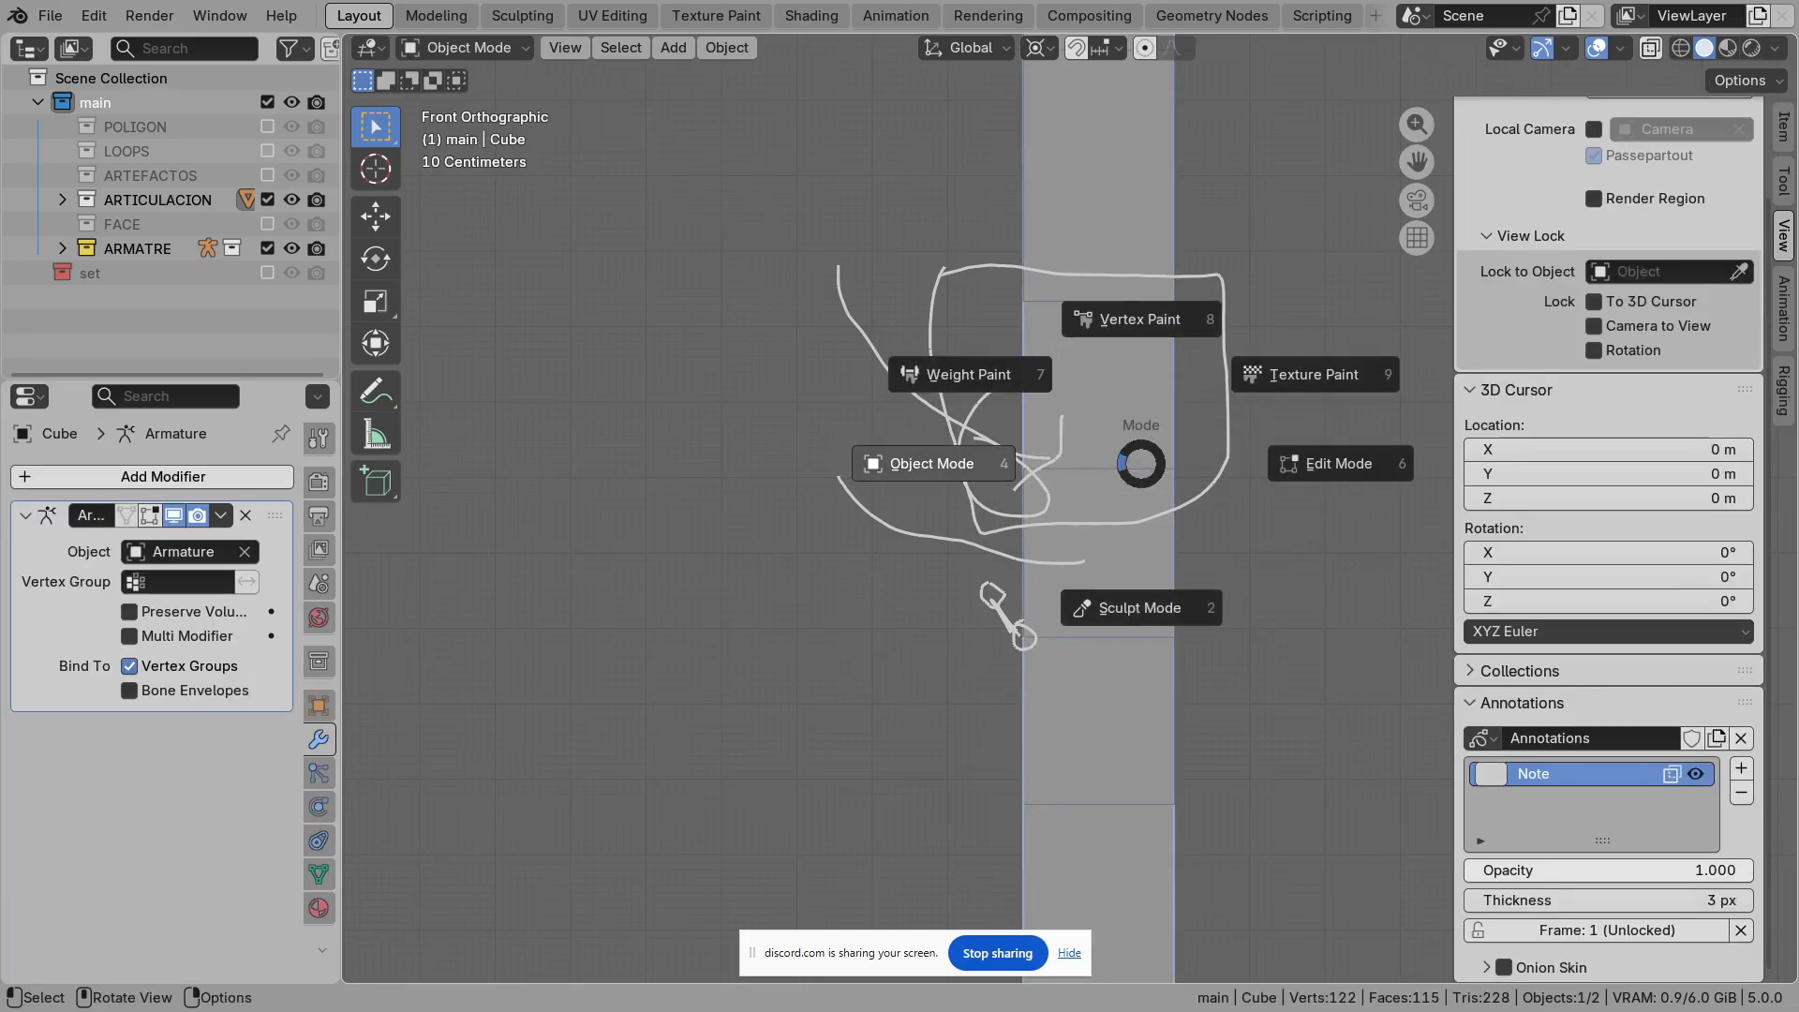
{"action": "left_click", "coordinate": [969, 374]}
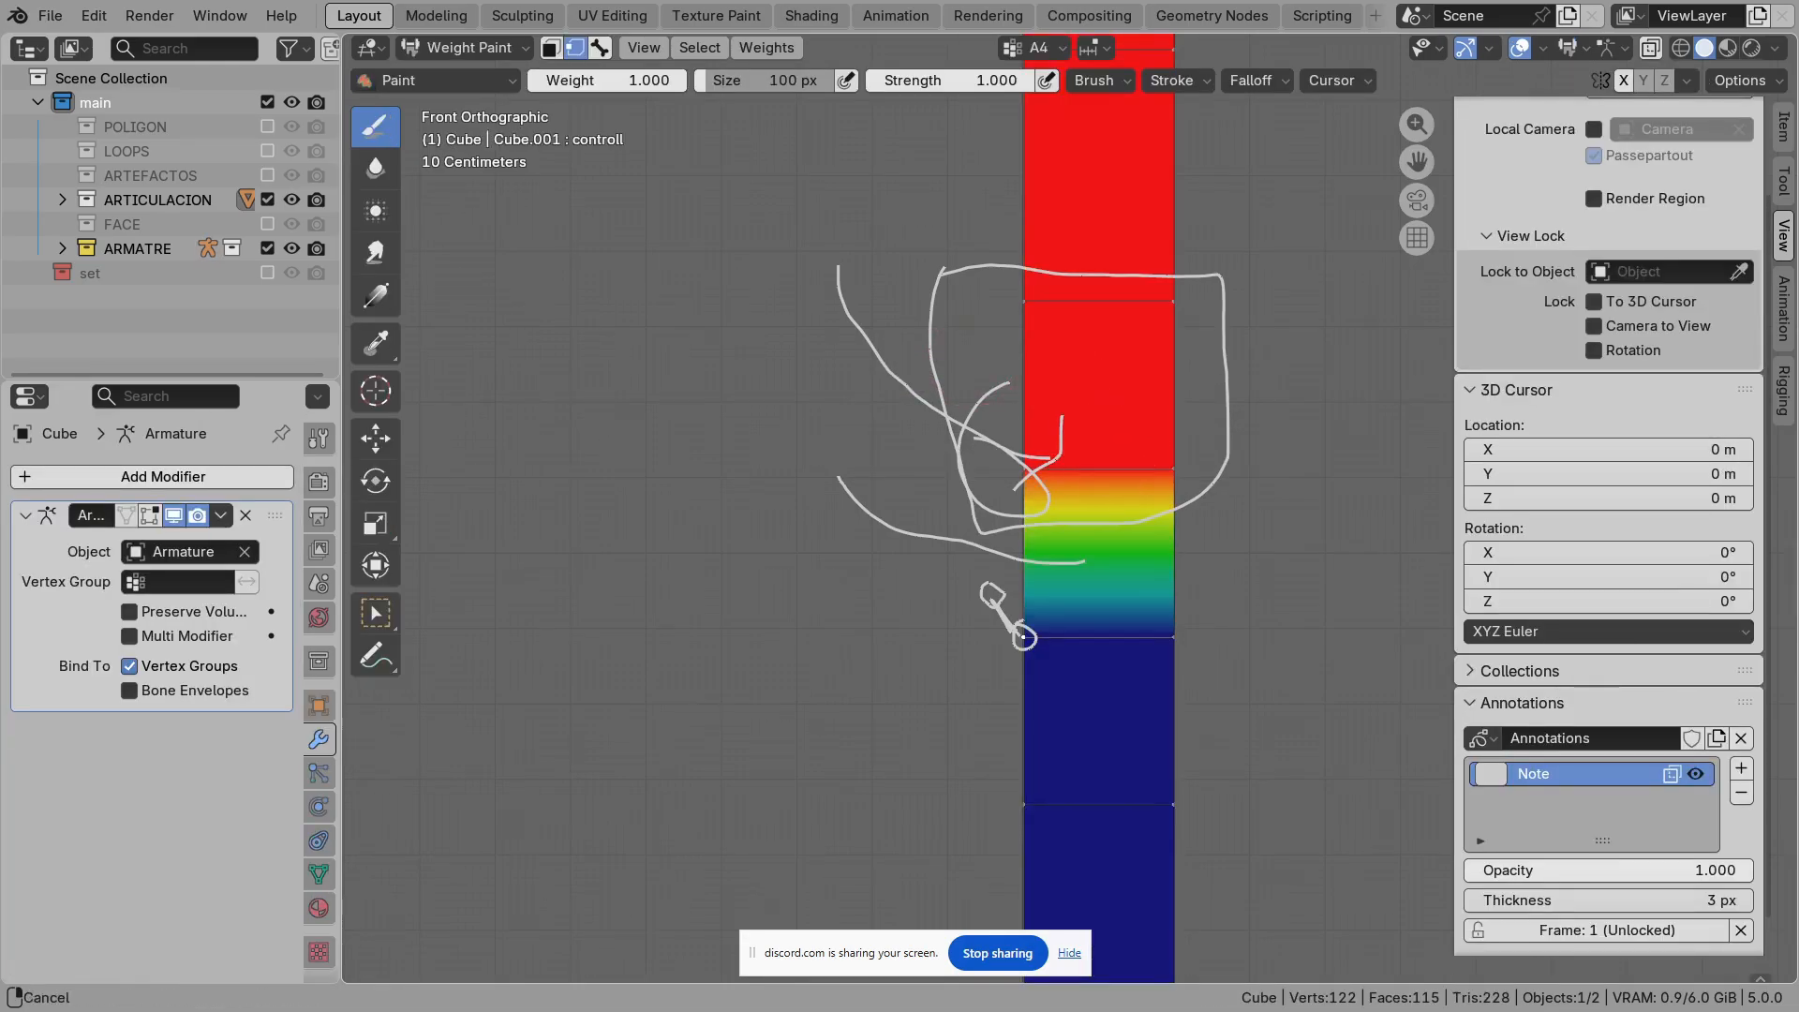
{"action": "middle_click_drag", "start_coordinate": [1115, 420], "coordinate": [1115, 588], "text": "shift"}
{"action": "scroll", "coordinate": [1115, 589], "scroll_direction": "down", "scroll_amount": 2}
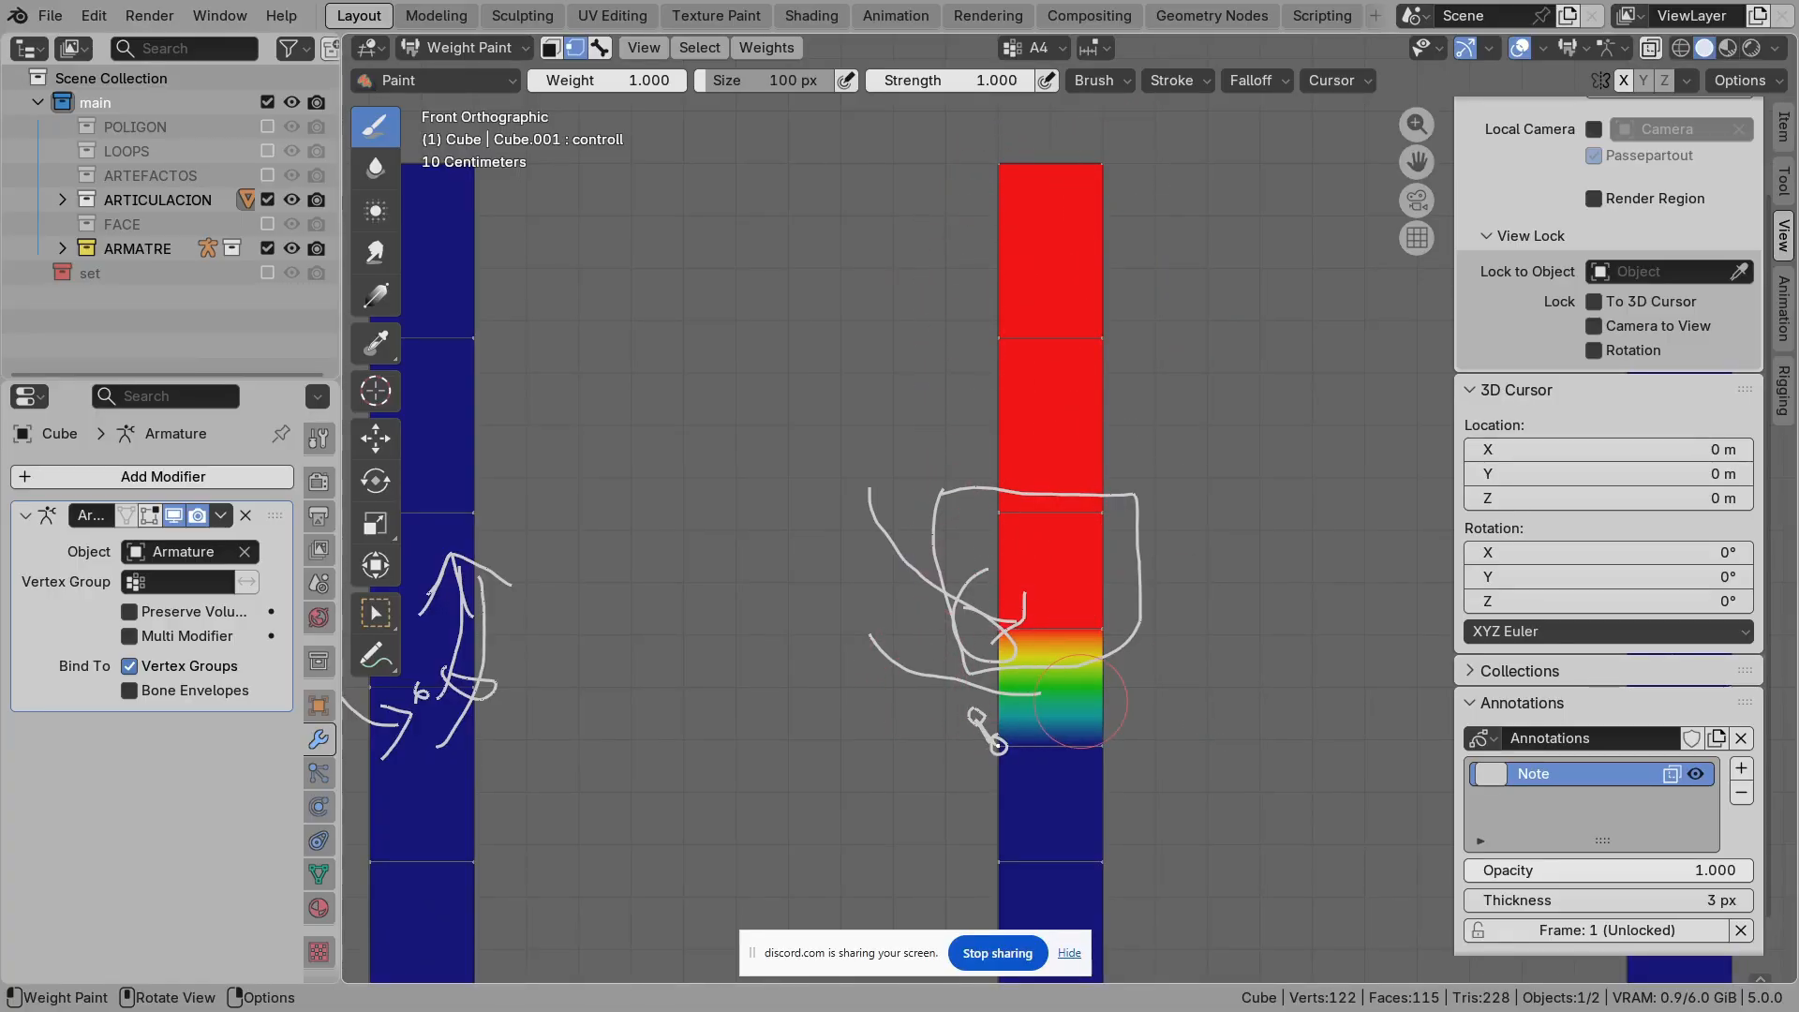
{"action": "middle_click_drag", "start_coordinate": [934, 826], "coordinate": [884, 788], "text": "shift"}
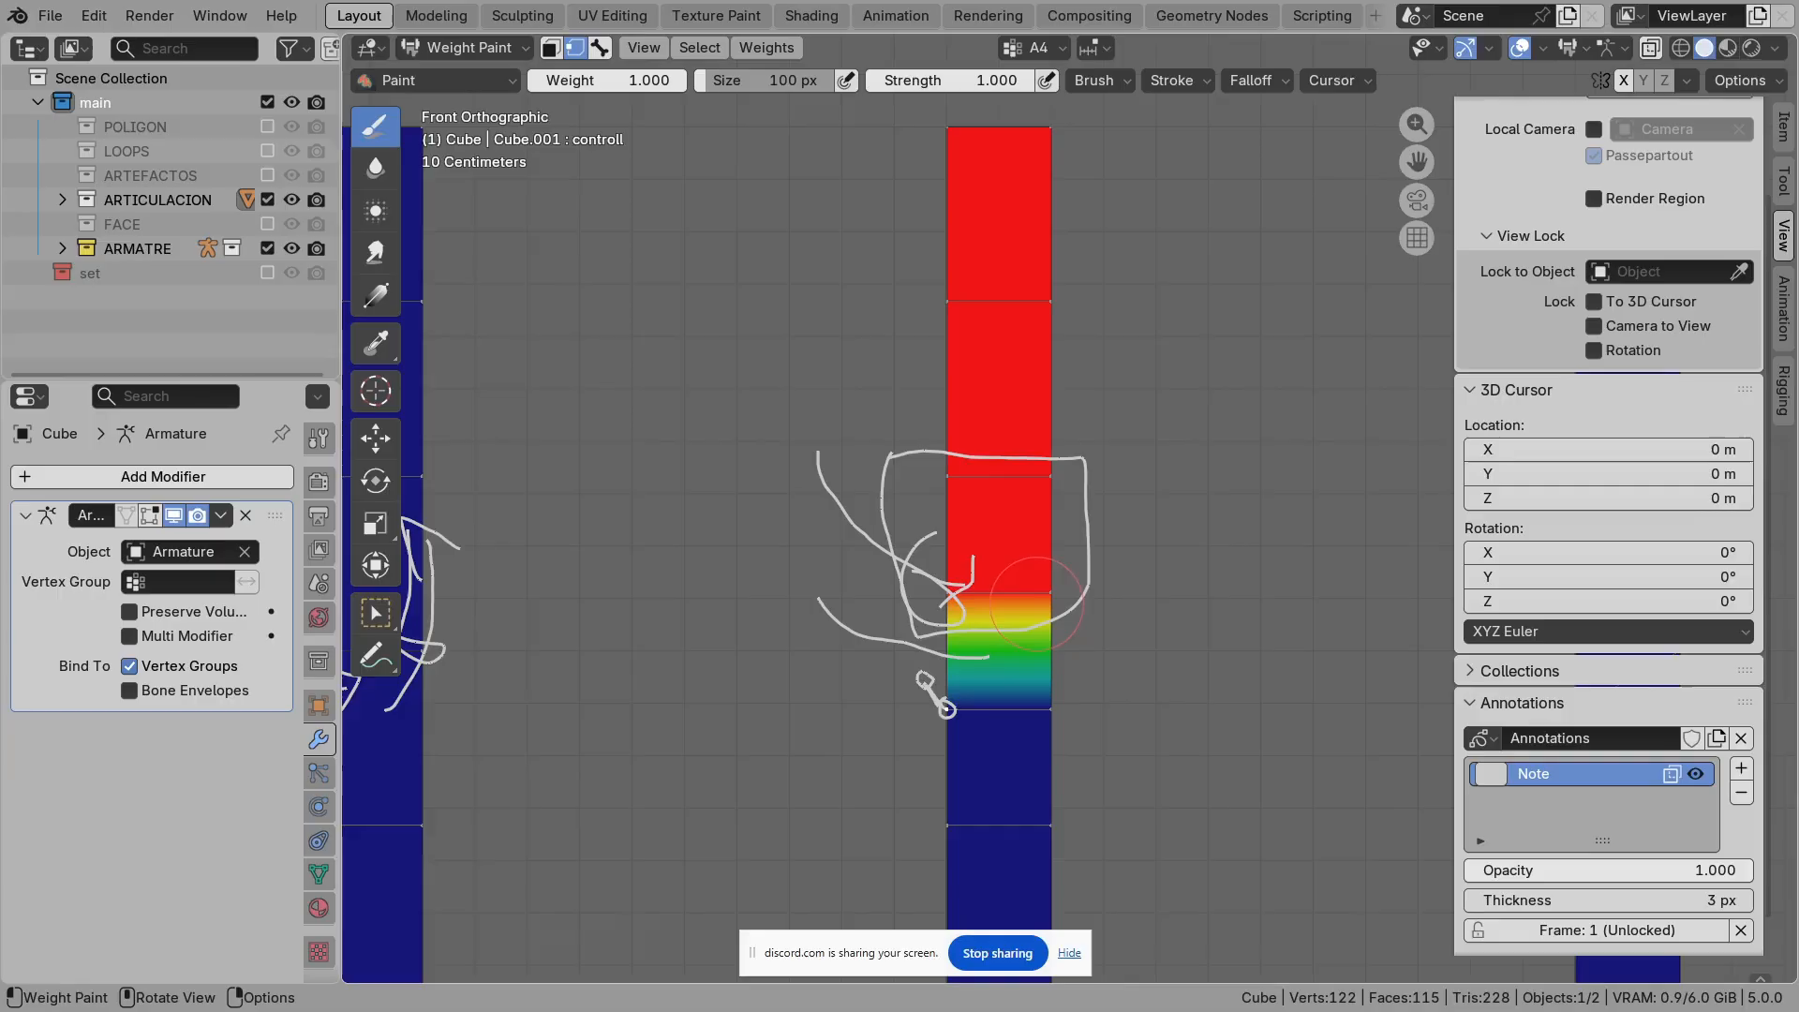
{"action": "scroll", "coordinate": [1036, 602], "scroll_direction": "down", "scroll_amount": 1}
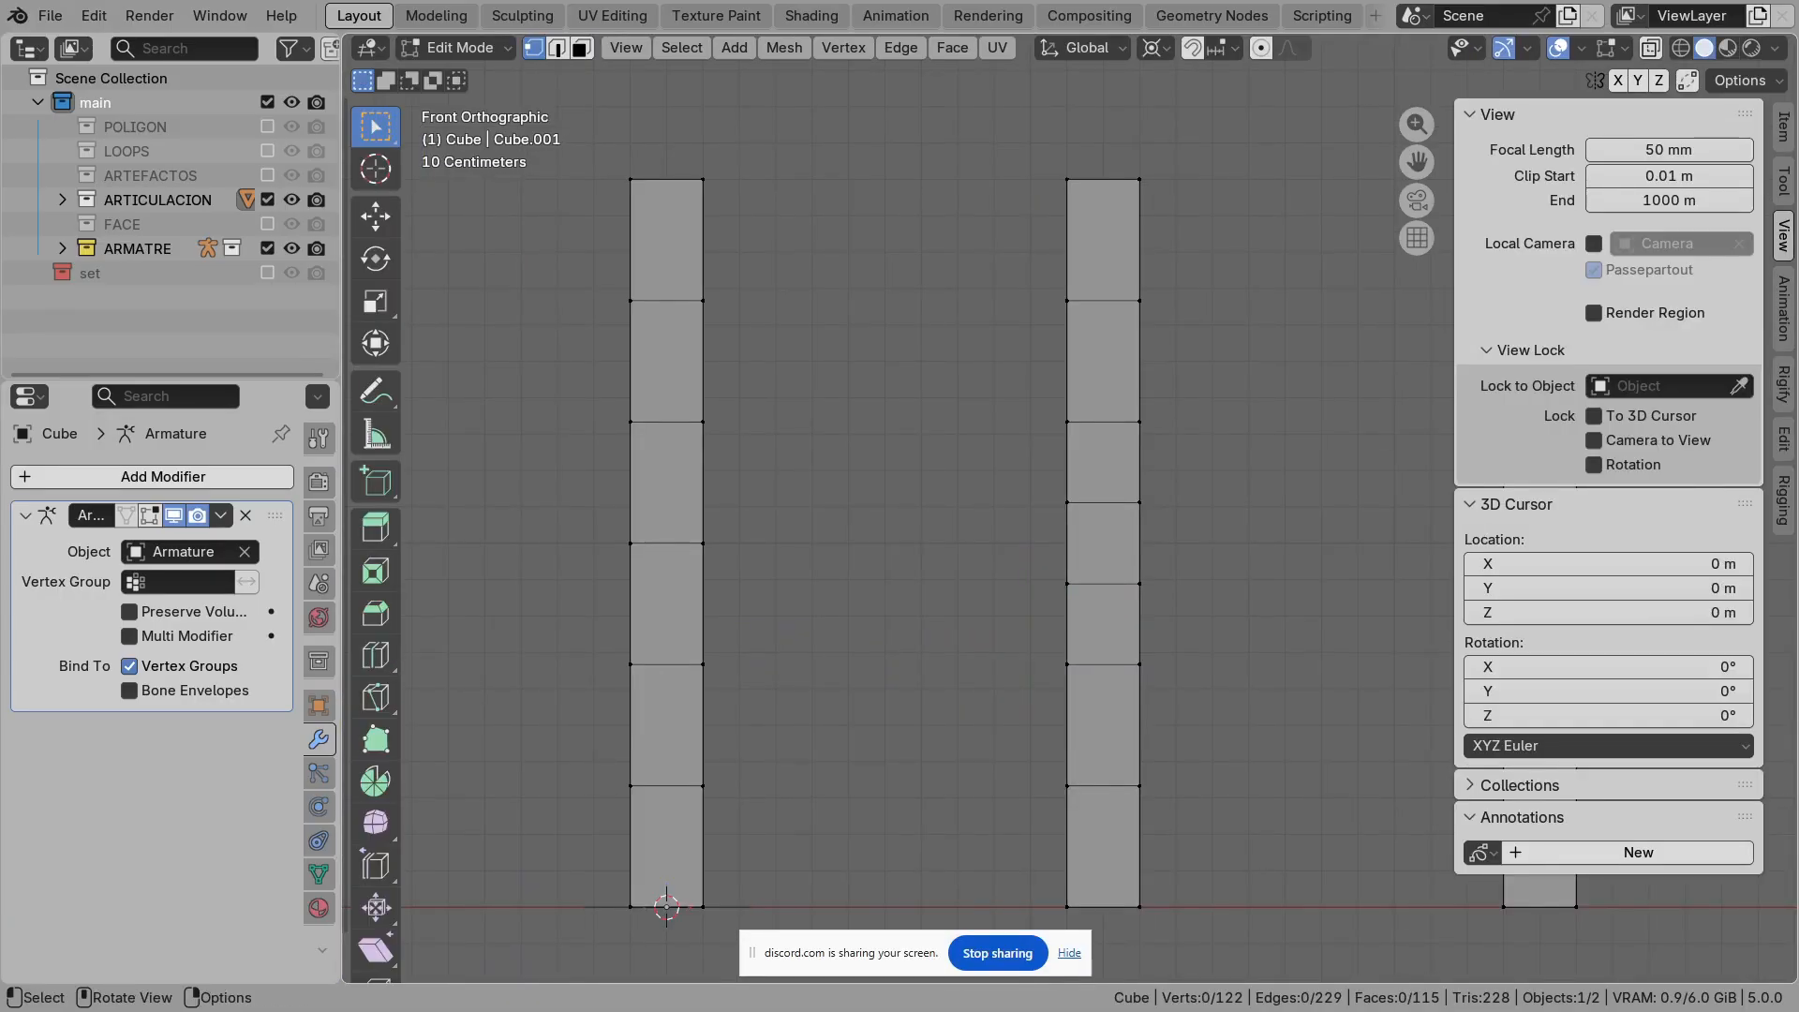
Step: Circle the first column's middle-loop vertex, the second column's paired loop ends, and the third column's vertex where the loops converge
{"action": "mouse_move", "coordinate": [708, 515]}
{"action": "left_mouse_down"}
{"action": "mouse_move", "coordinate": [687, 555]}
{"action": "mouse_move", "coordinate": [712, 517]}
{"action": "left_mouse_up"}
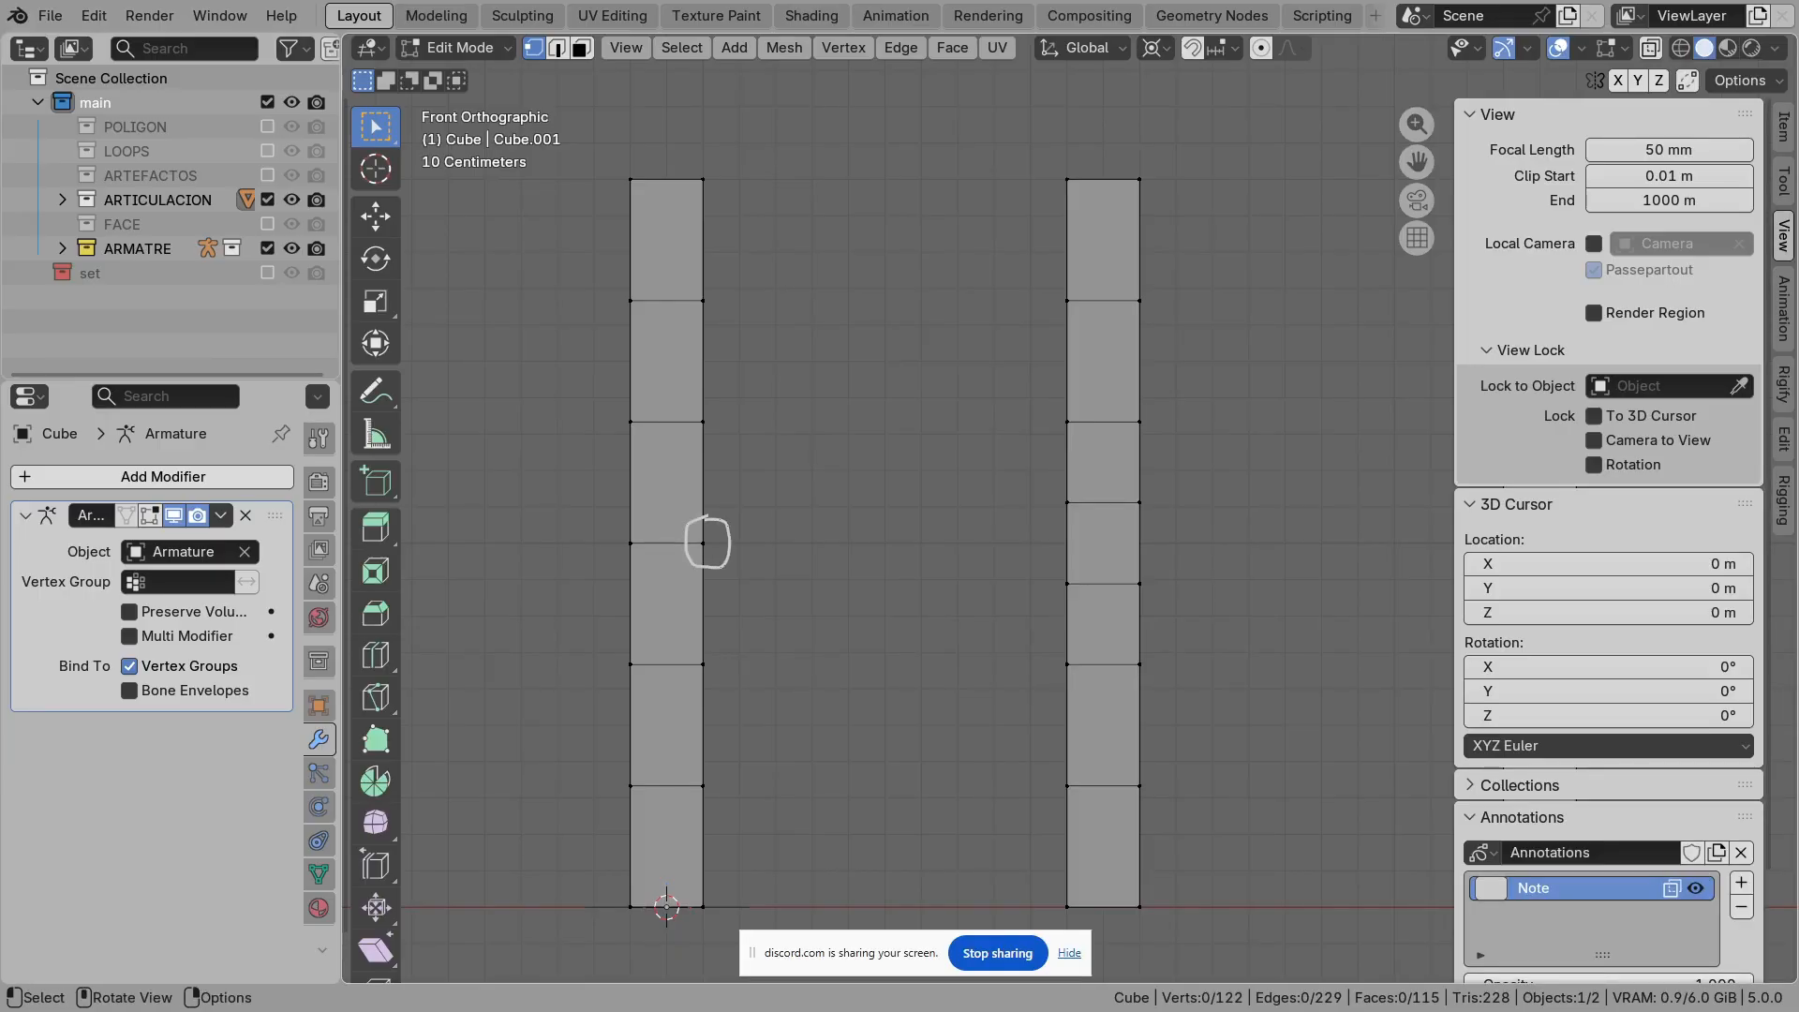
{"action": "mouse_move", "coordinate": [1035, 474]}
{"action": "left_mouse_down"}
{"action": "mouse_move", "coordinate": [1050, 593]}
{"action": "mouse_move", "coordinate": [1068, 463]}
{"action": "left_mouse_up"}
{"action": "middle_click_drag", "start_coordinate": [1032, 469], "coordinate": [514, 487], "text": "shift"}
{"action": "scroll", "coordinate": [514, 487], "scroll_direction": "up", "scroll_amount": 1}
{"action": "left_click_drag", "start_coordinate": [1042, 550], "coordinate": [1043, 550]}
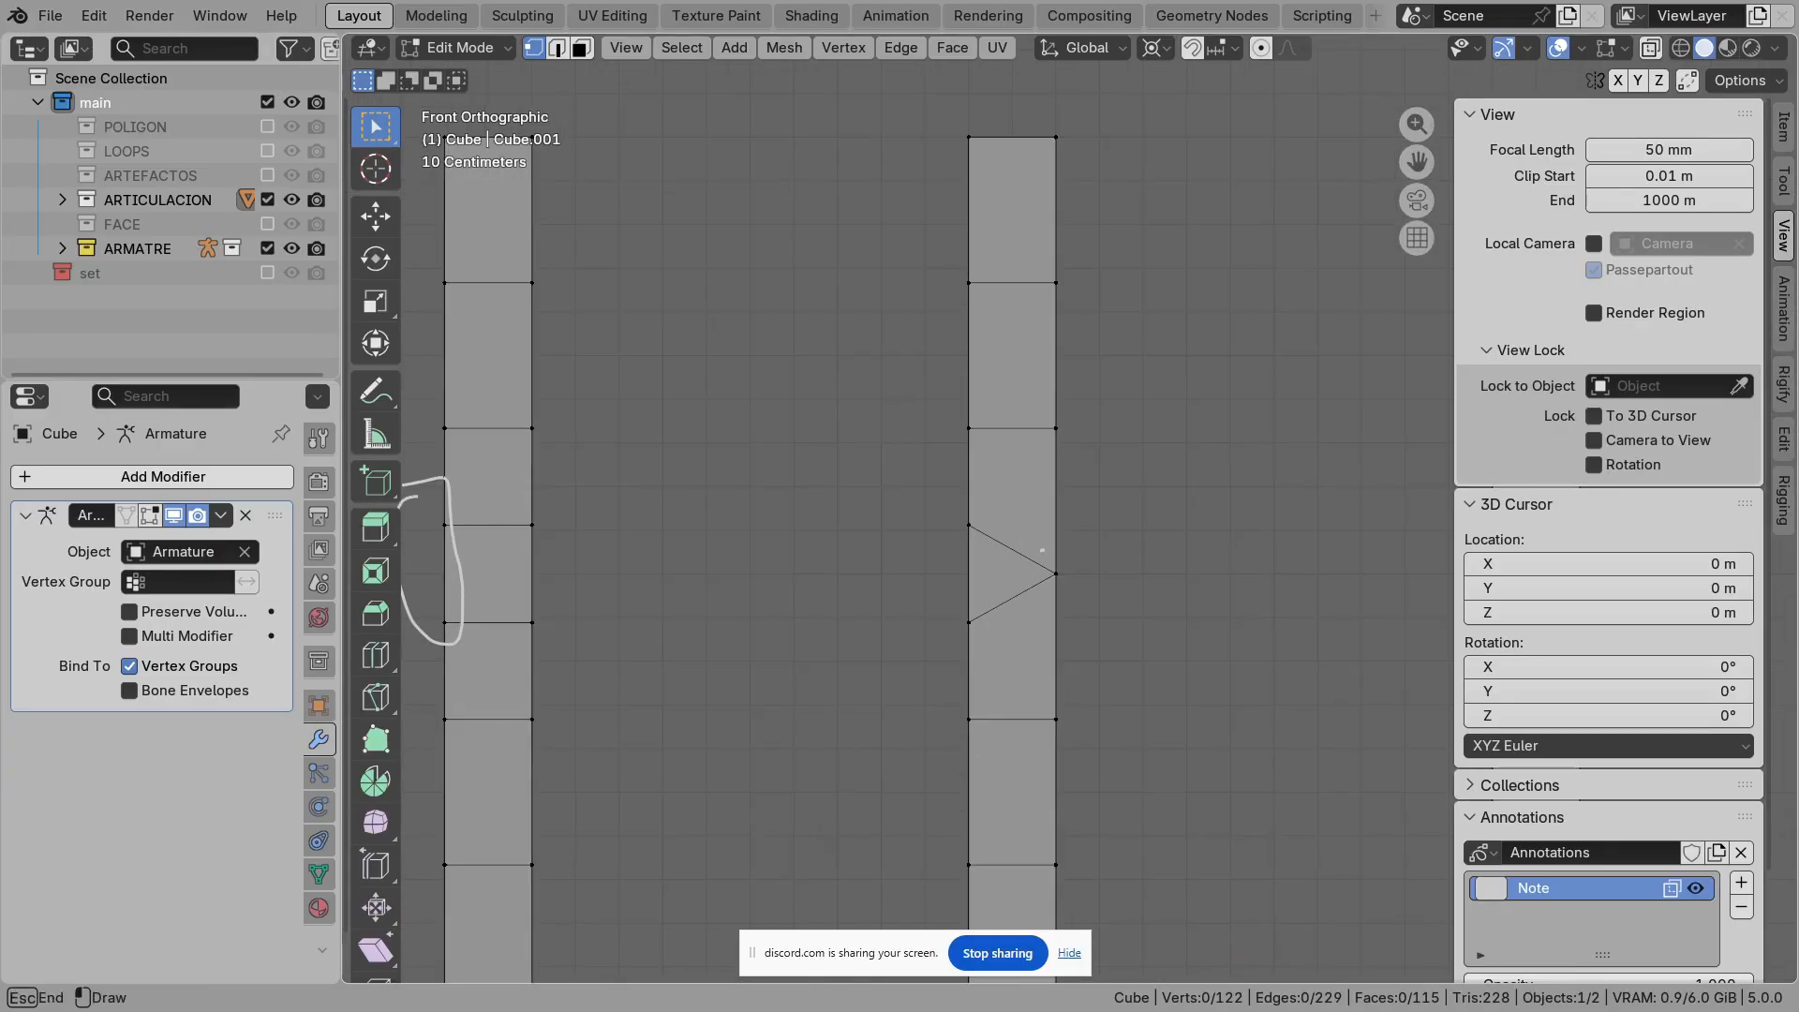
{"action": "left_click_drag", "start_coordinate": [1084, 614], "coordinate": [1068, 542]}
{"action": "mouse_move", "coordinate": [1069, 542]}
{"action": "middle_mouse_down", "text": "shift"}
{"action": "mouse_move", "coordinate": [772, 370]}
{"action": "mouse_move", "coordinate": [812, 379]}
{"action": "mouse_move", "coordinate": [979, 512]}
{"action": "mouse_move", "coordinate": [1018, 385]}
{"action": "middle_mouse_up", "text": "shift"}
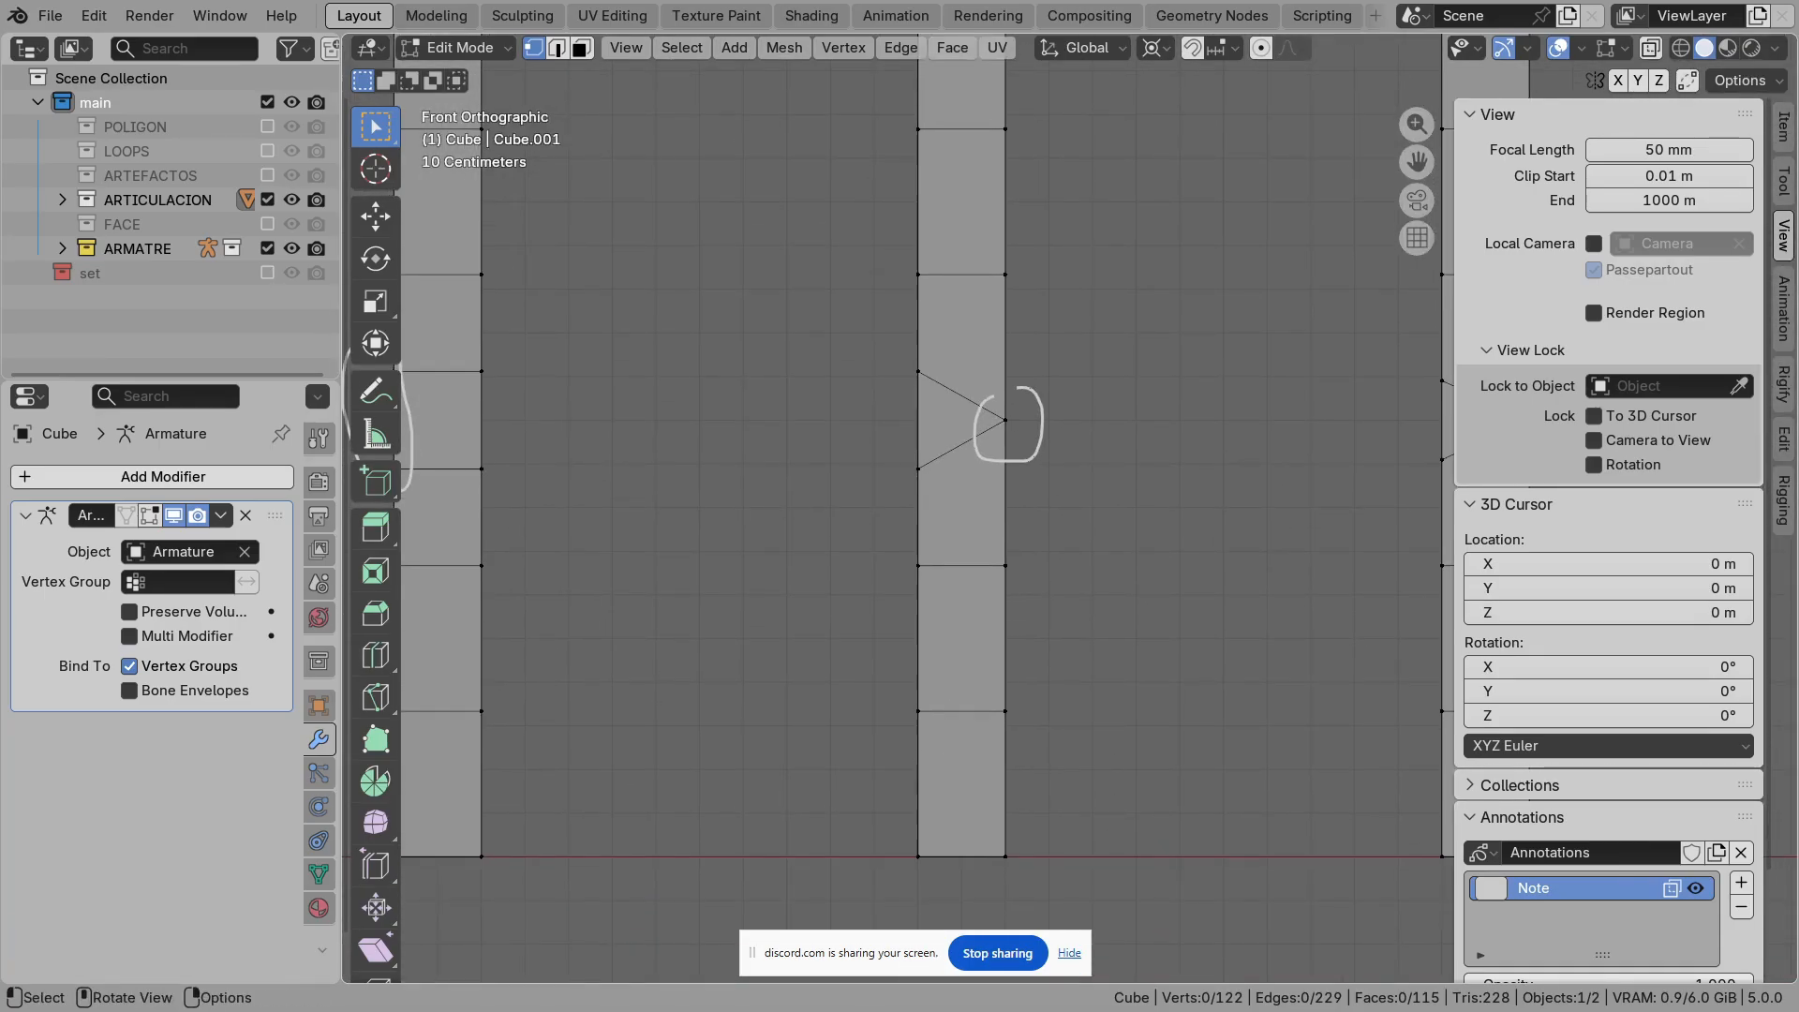
Step: Leave Edit Mode and select the armature control at the base of the first column
{"action": "key", "text": "Tab"}
{"action": "scroll", "coordinate": [1018, 385], "scroll_direction": "down", "scroll_amount": 3}
{"action": "middle_click_drag", "start_coordinate": [1018, 385], "coordinate": [1050, 331], "text": "shift"}
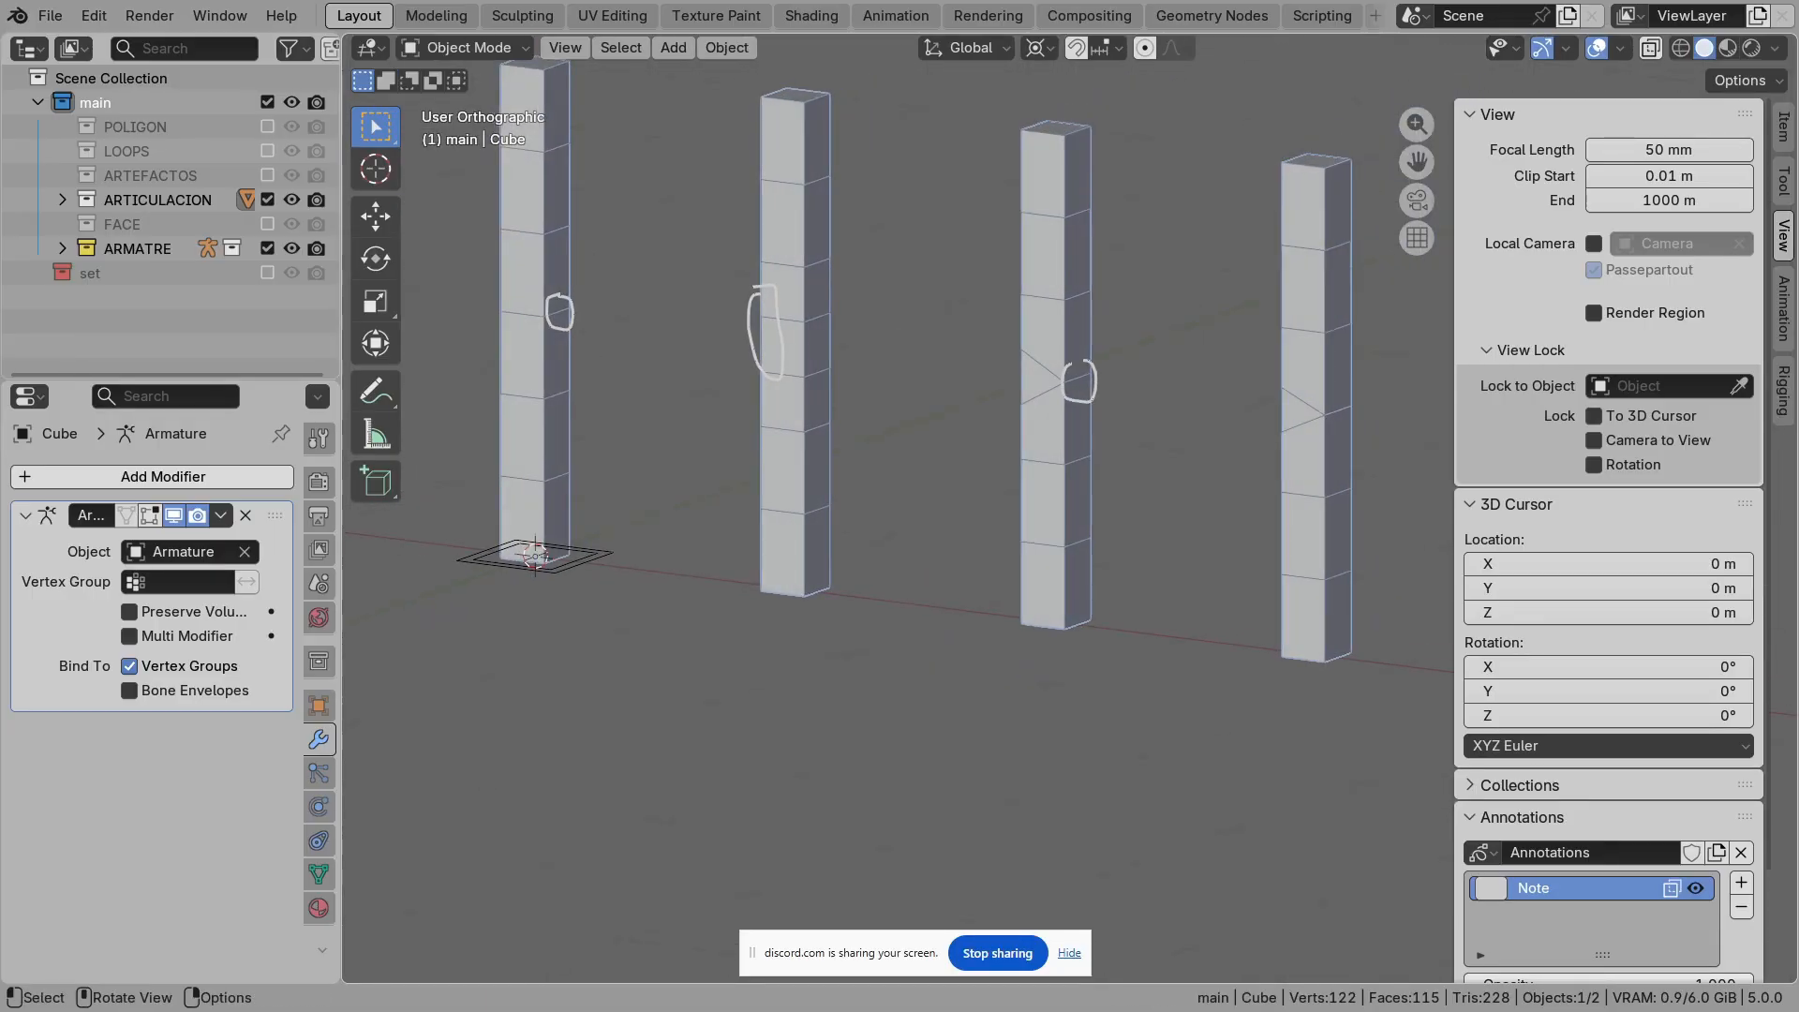
{"action": "left_click", "coordinate": [586, 563]}
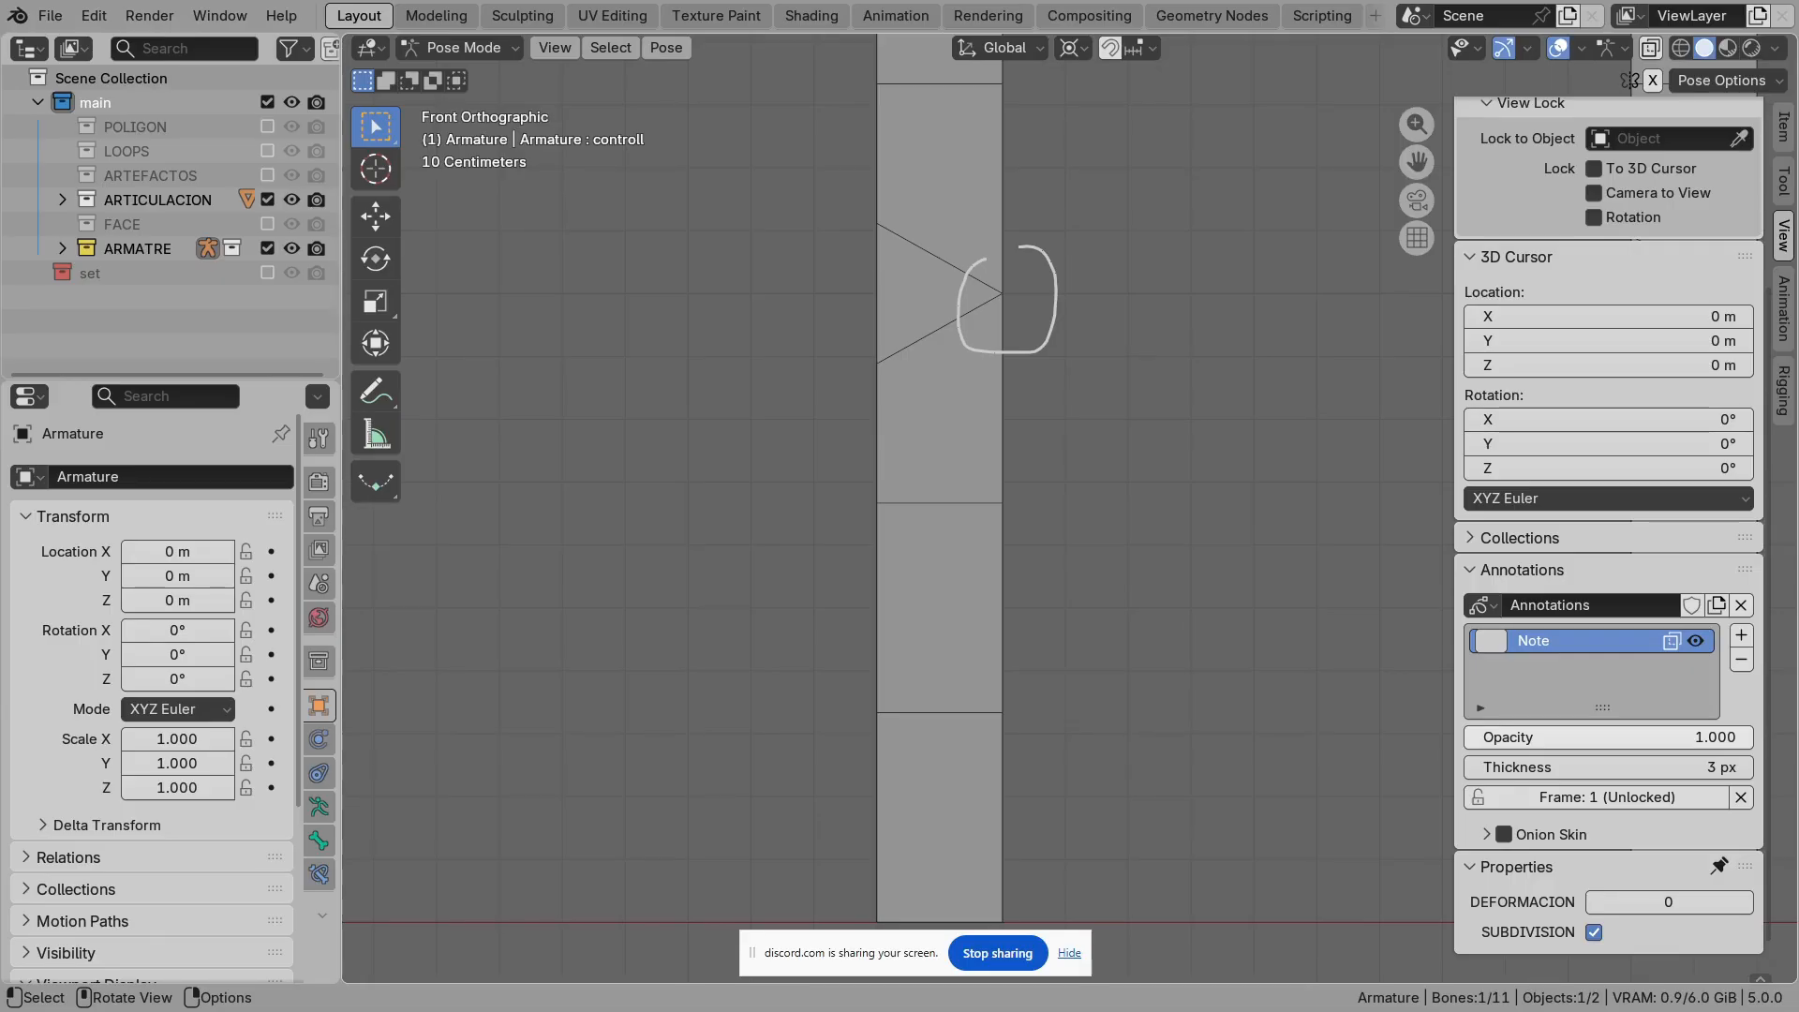
Step: Scribble over the side face at the third column's converging loops and draw an arrow pointing to it
{"action": "scroll", "coordinate": [1065, 500], "scroll_direction": "down", "scroll_amount": 1}
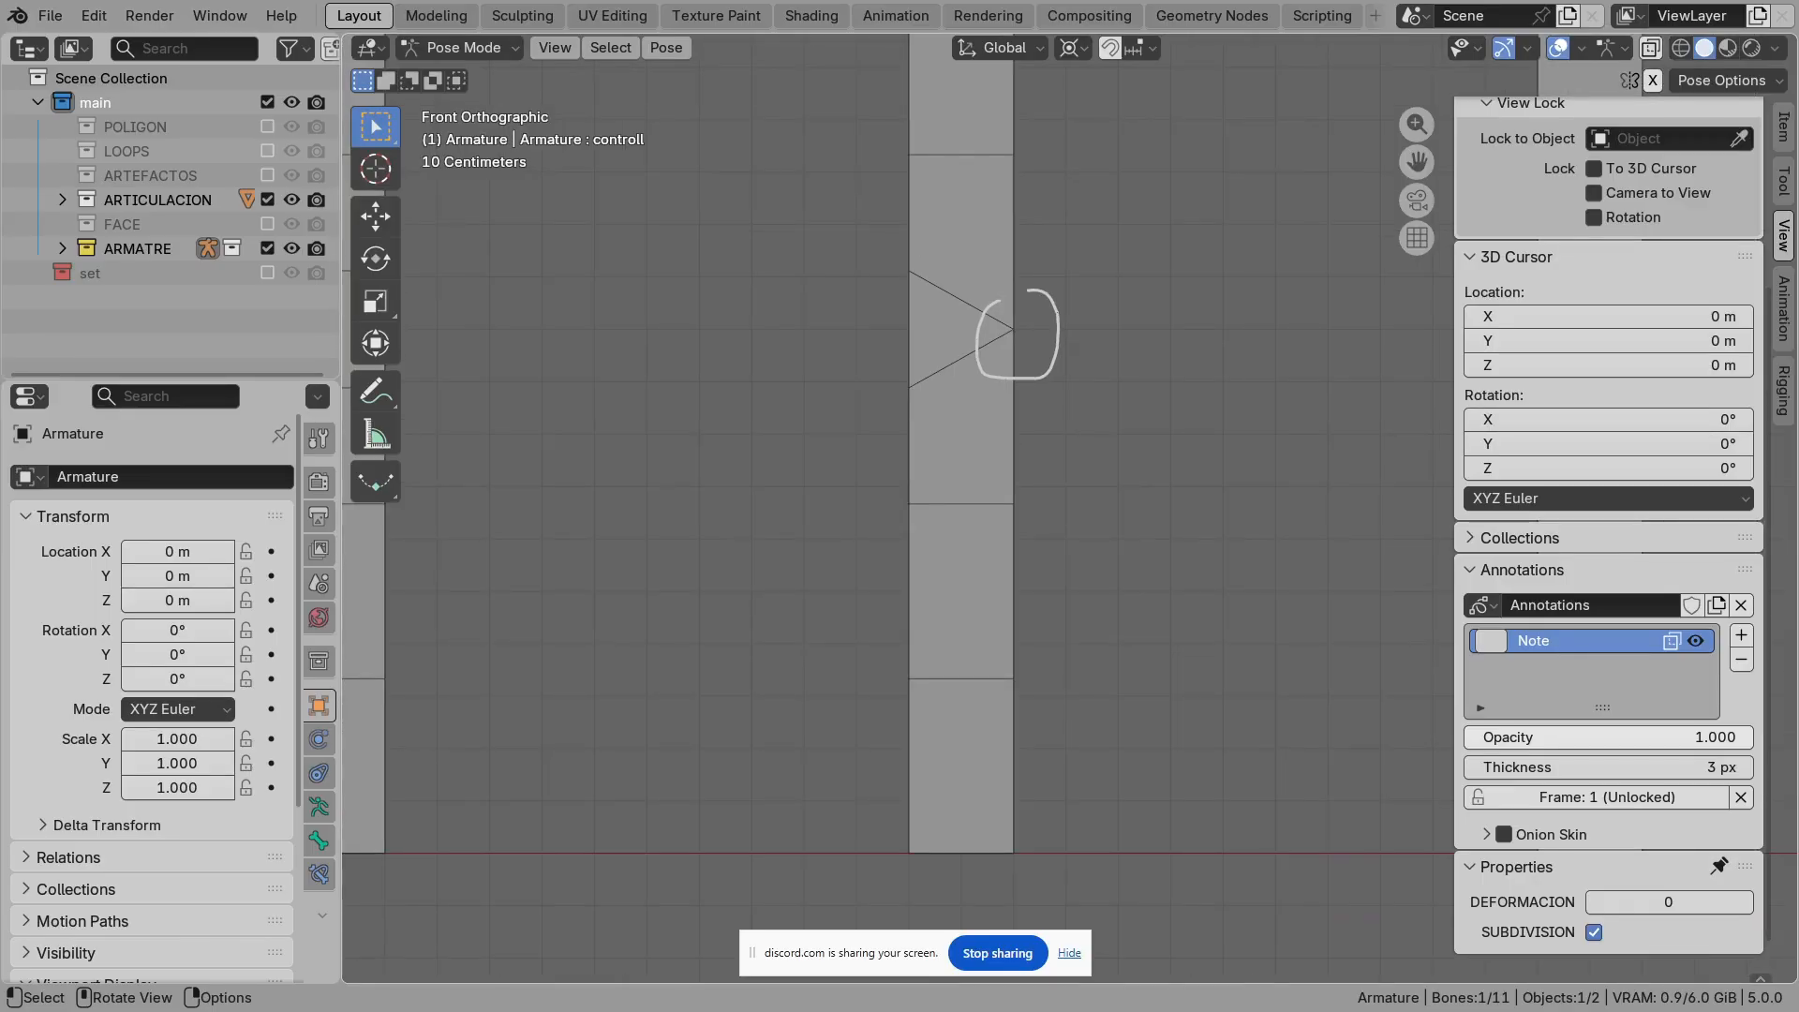
{"action": "middle_click_drag", "start_coordinate": [1018, 375], "coordinate": [1082, 383]}
{"action": "middle_click_drag", "start_coordinate": [1082, 383], "coordinate": [1100, 530], "text": "shift"}
{"action": "scroll", "coordinate": [1069, 508], "scroll_direction": "up", "scroll_amount": 2}
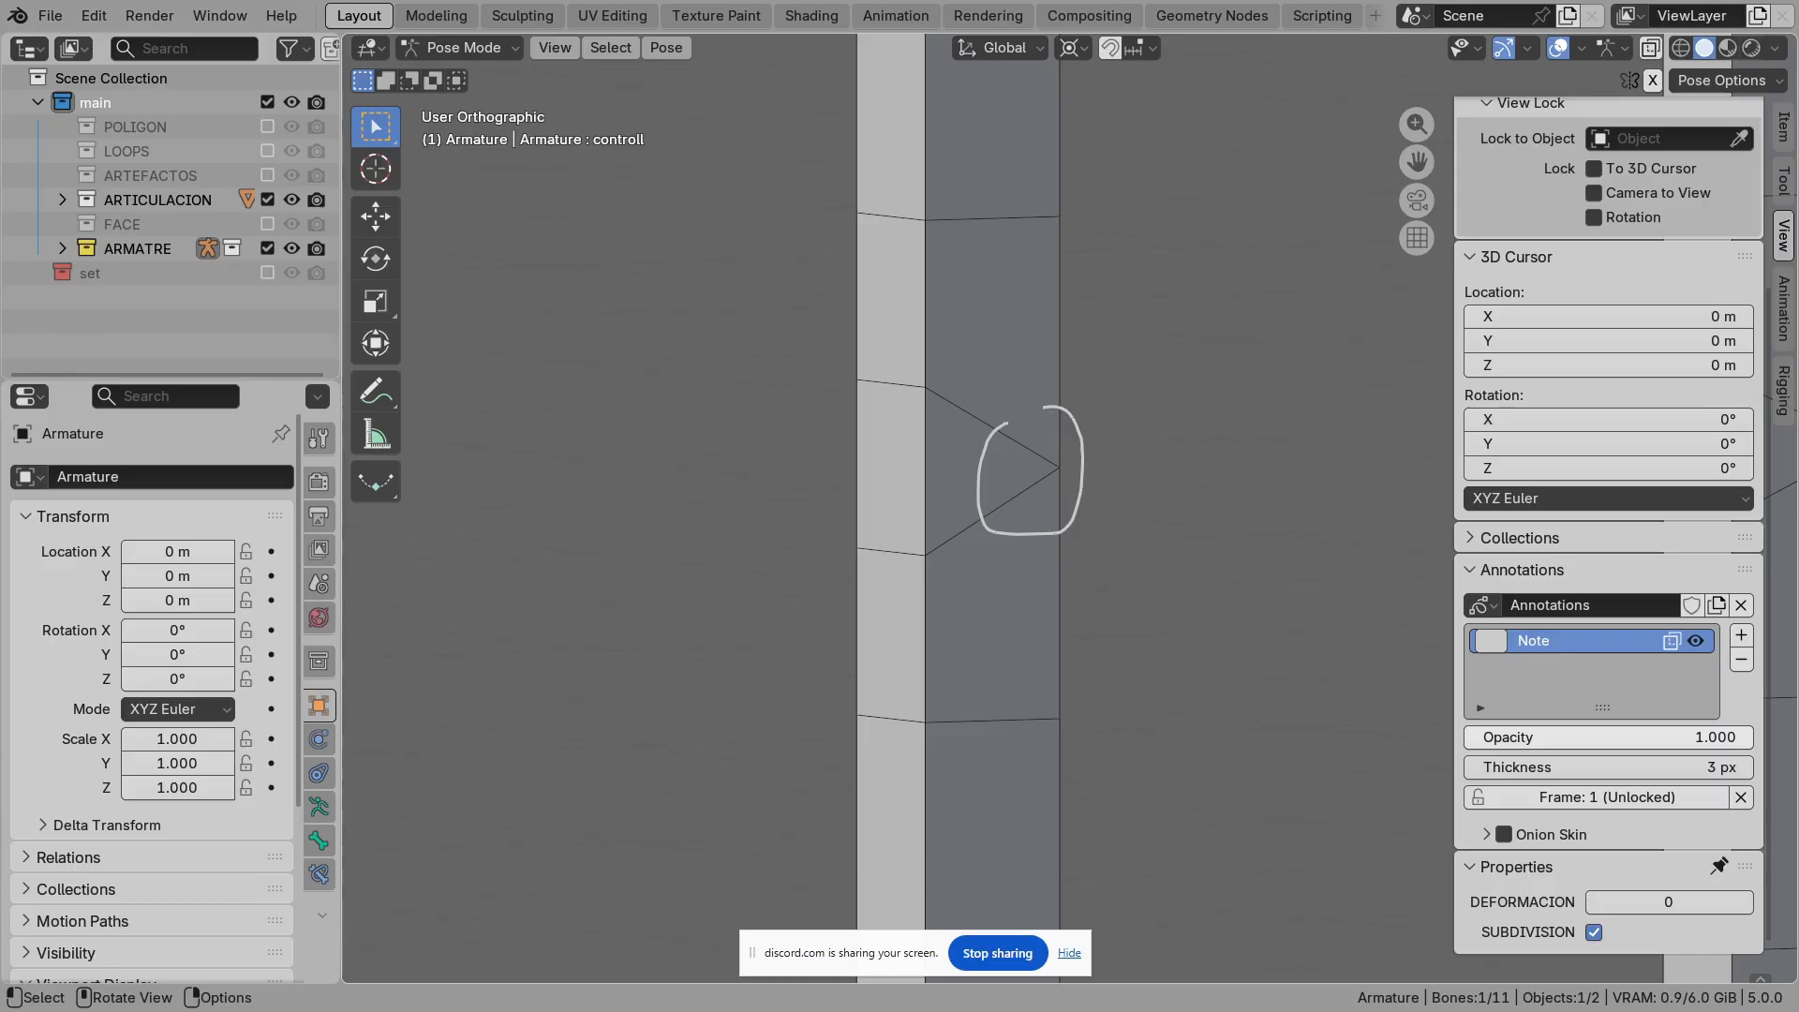
{"action": "middle_click_drag", "start_coordinate": [1031, 507], "coordinate": [924, 525]}
{"action": "left_click_drag", "start_coordinate": [815, 446], "coordinate": [805, 478]}
{"action": "left_click_drag", "start_coordinate": [848, 550], "coordinate": [861, 603]}
{"action": "left_click_drag", "start_coordinate": [815, 472], "coordinate": [876, 449]}
{"action": "left_click_drag", "start_coordinate": [814, 529], "coordinate": [868, 513]}
{"action": "left_click_drag", "start_coordinate": [794, 563], "coordinate": [926, 521]}
{"action": "left_click_drag", "start_coordinate": [1069, 257], "coordinate": [934, 406]}
{"action": "left_click_drag", "start_coordinate": [934, 350], "coordinate": [953, 418]}
{"action": "key", "text": "Escape"}
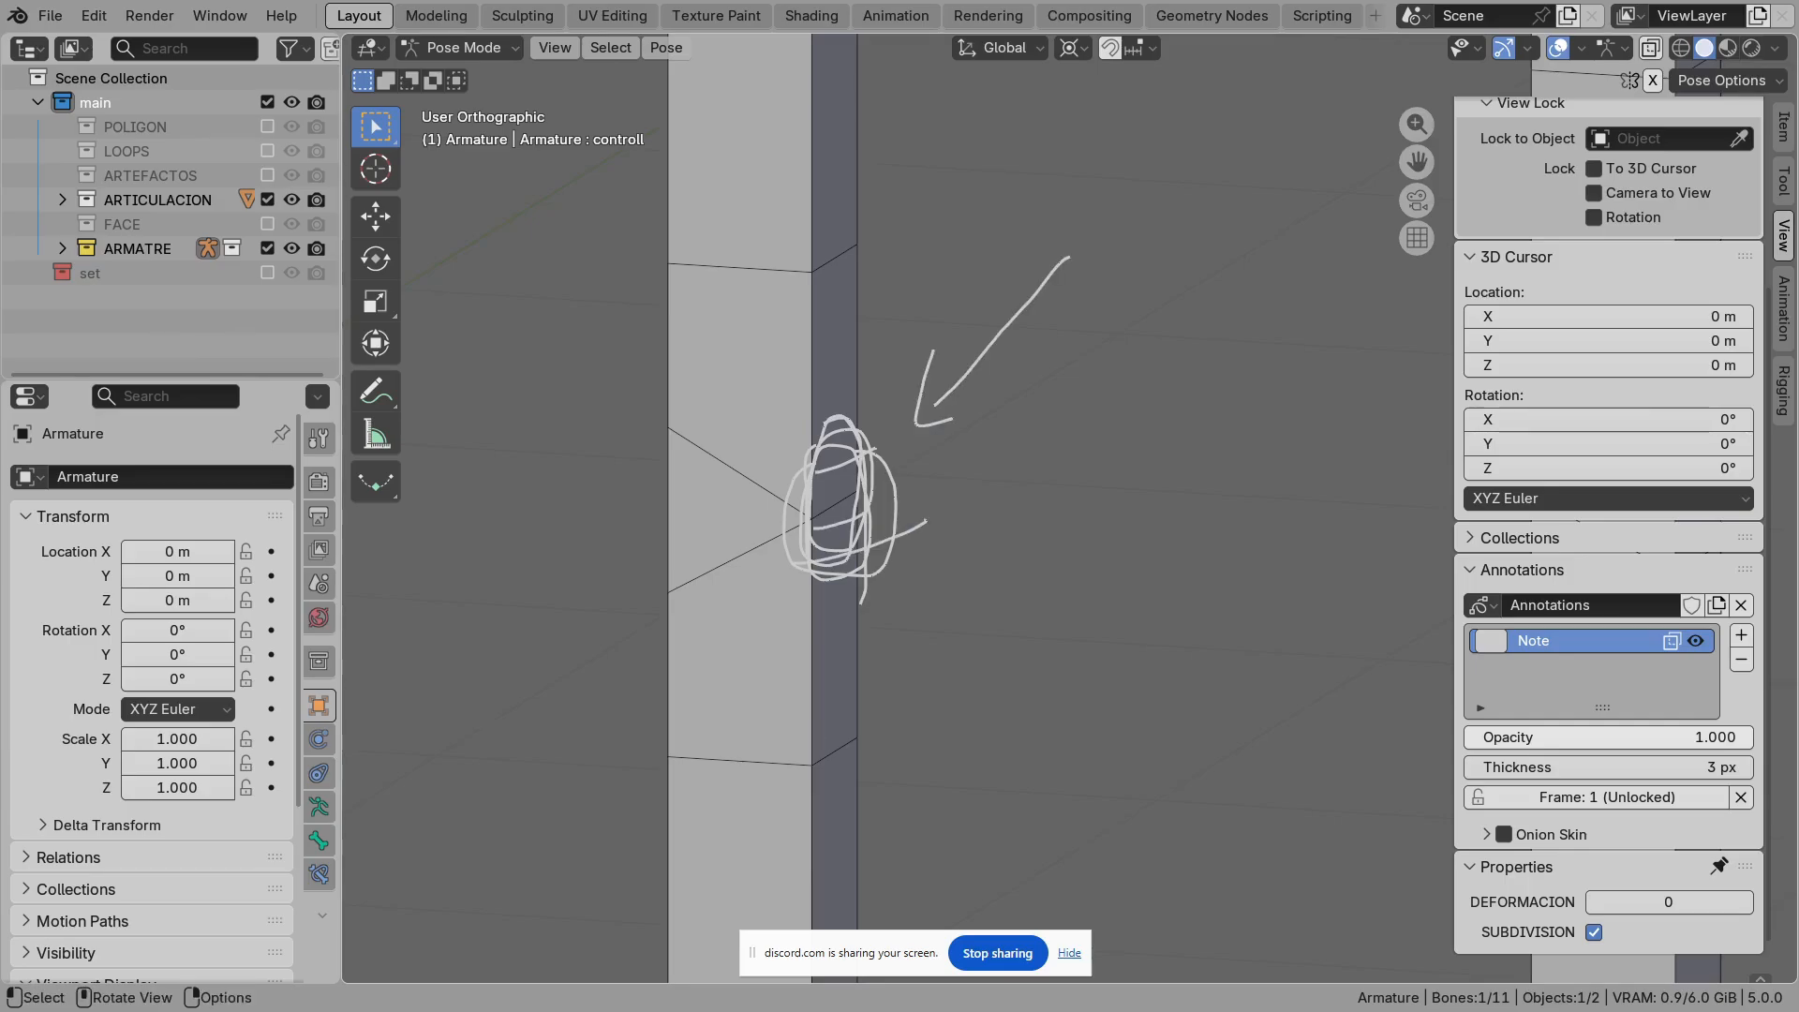
{"action": "middle_click_drag", "start_coordinate": [953, 418], "coordinate": [1051, 407], "text": "shift"}
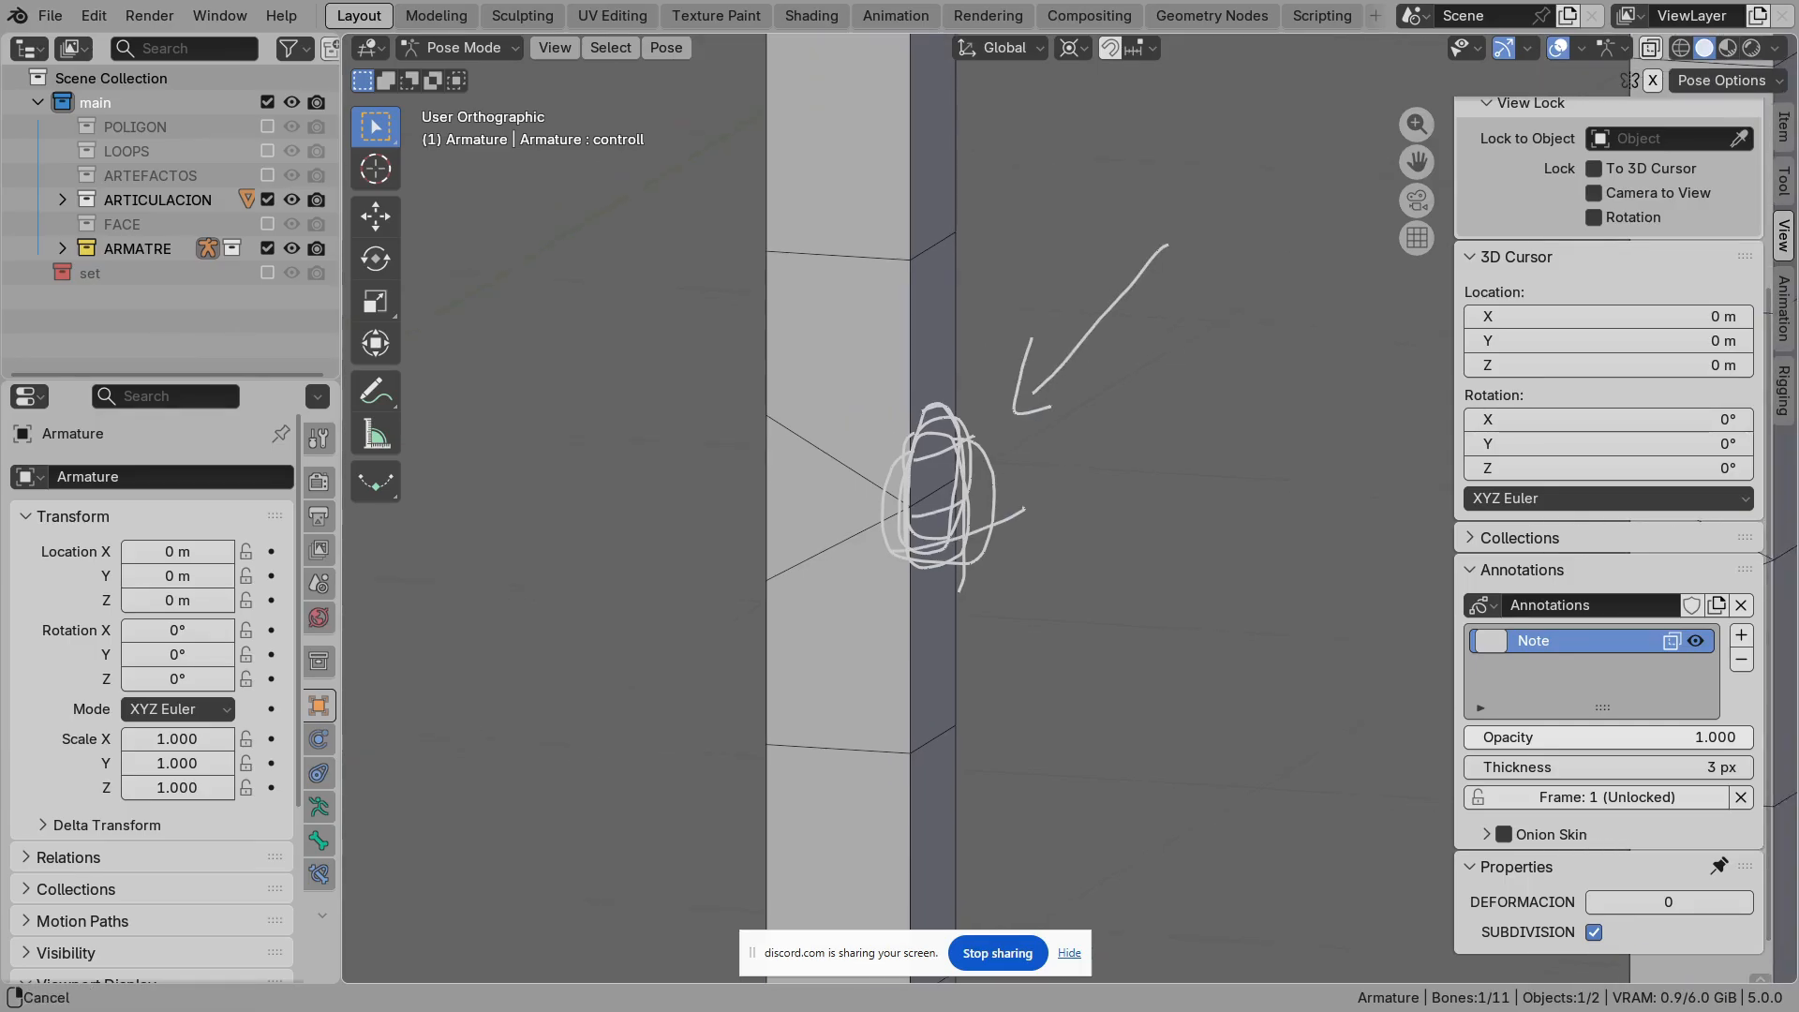
{"action": "scroll", "coordinate": [1087, 497], "scroll_direction": "up", "scroll_amount": 2}
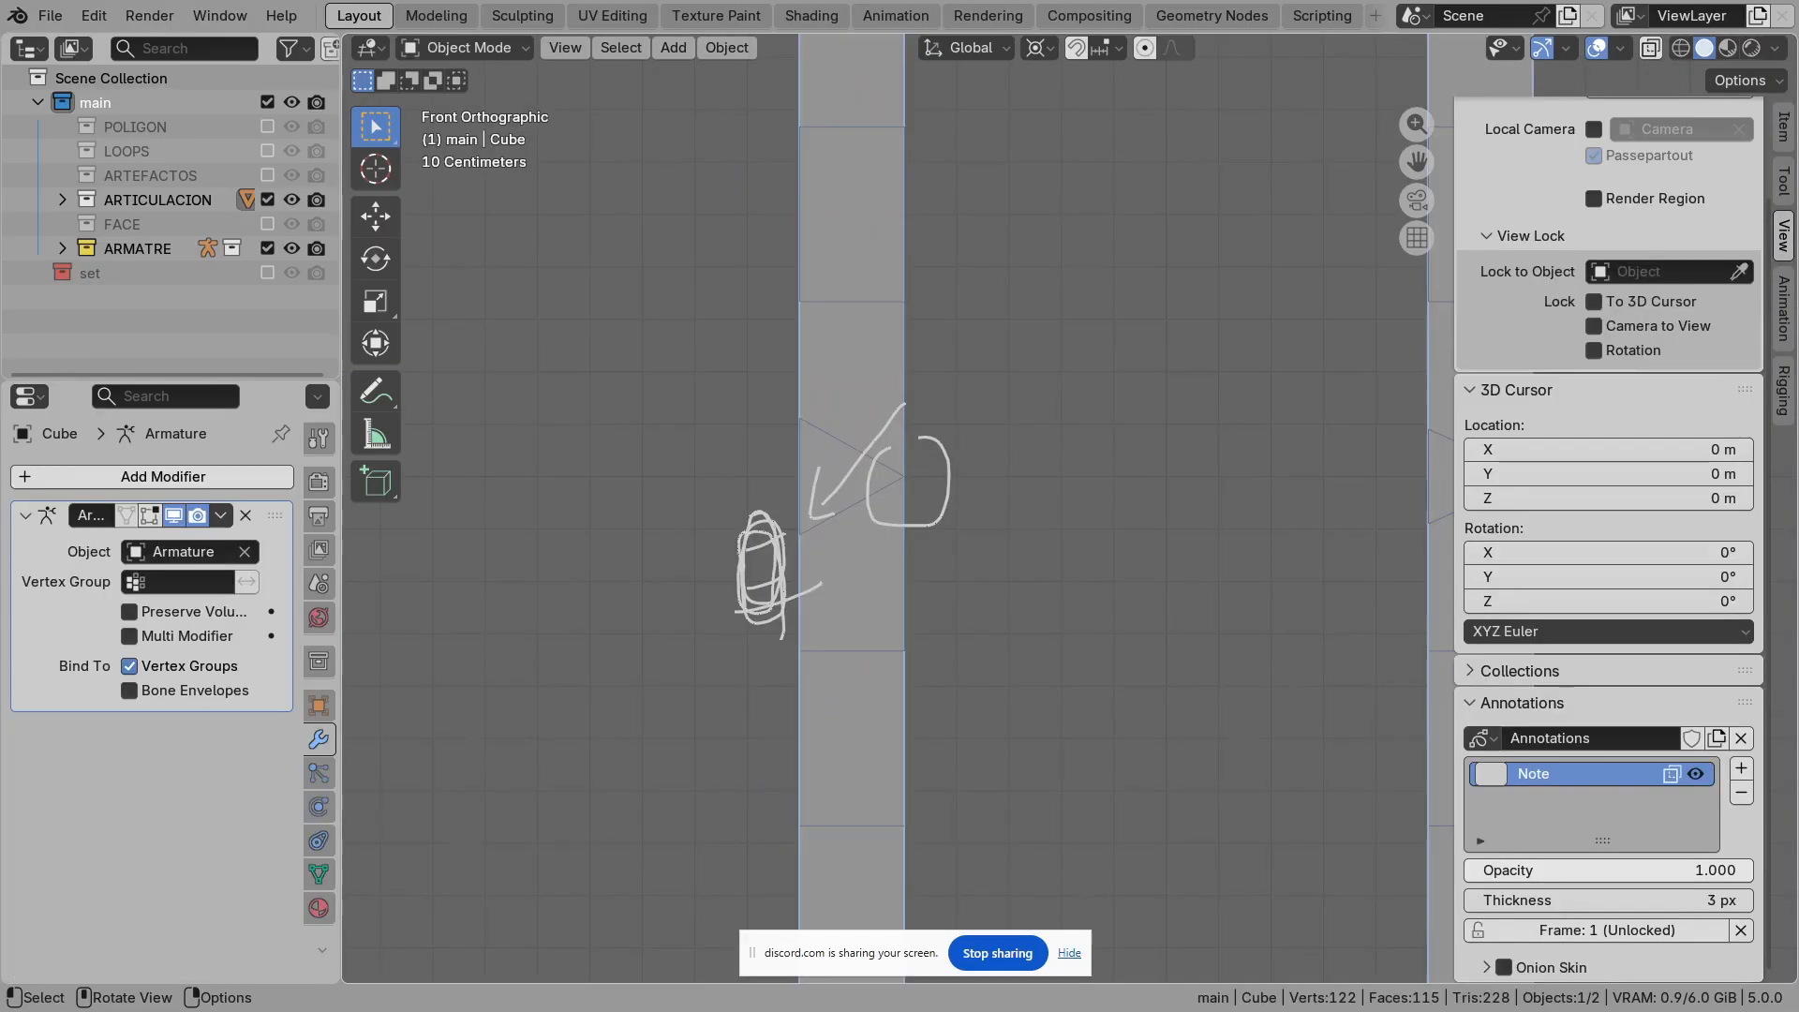
{"action": "middle_click_drag", "start_coordinate": [976, 694], "coordinate": [1247, 579], "text": "shift"}
{"action": "scroll", "coordinate": [1096, 515], "scroll_direction": "down", "scroll_amount": 3}
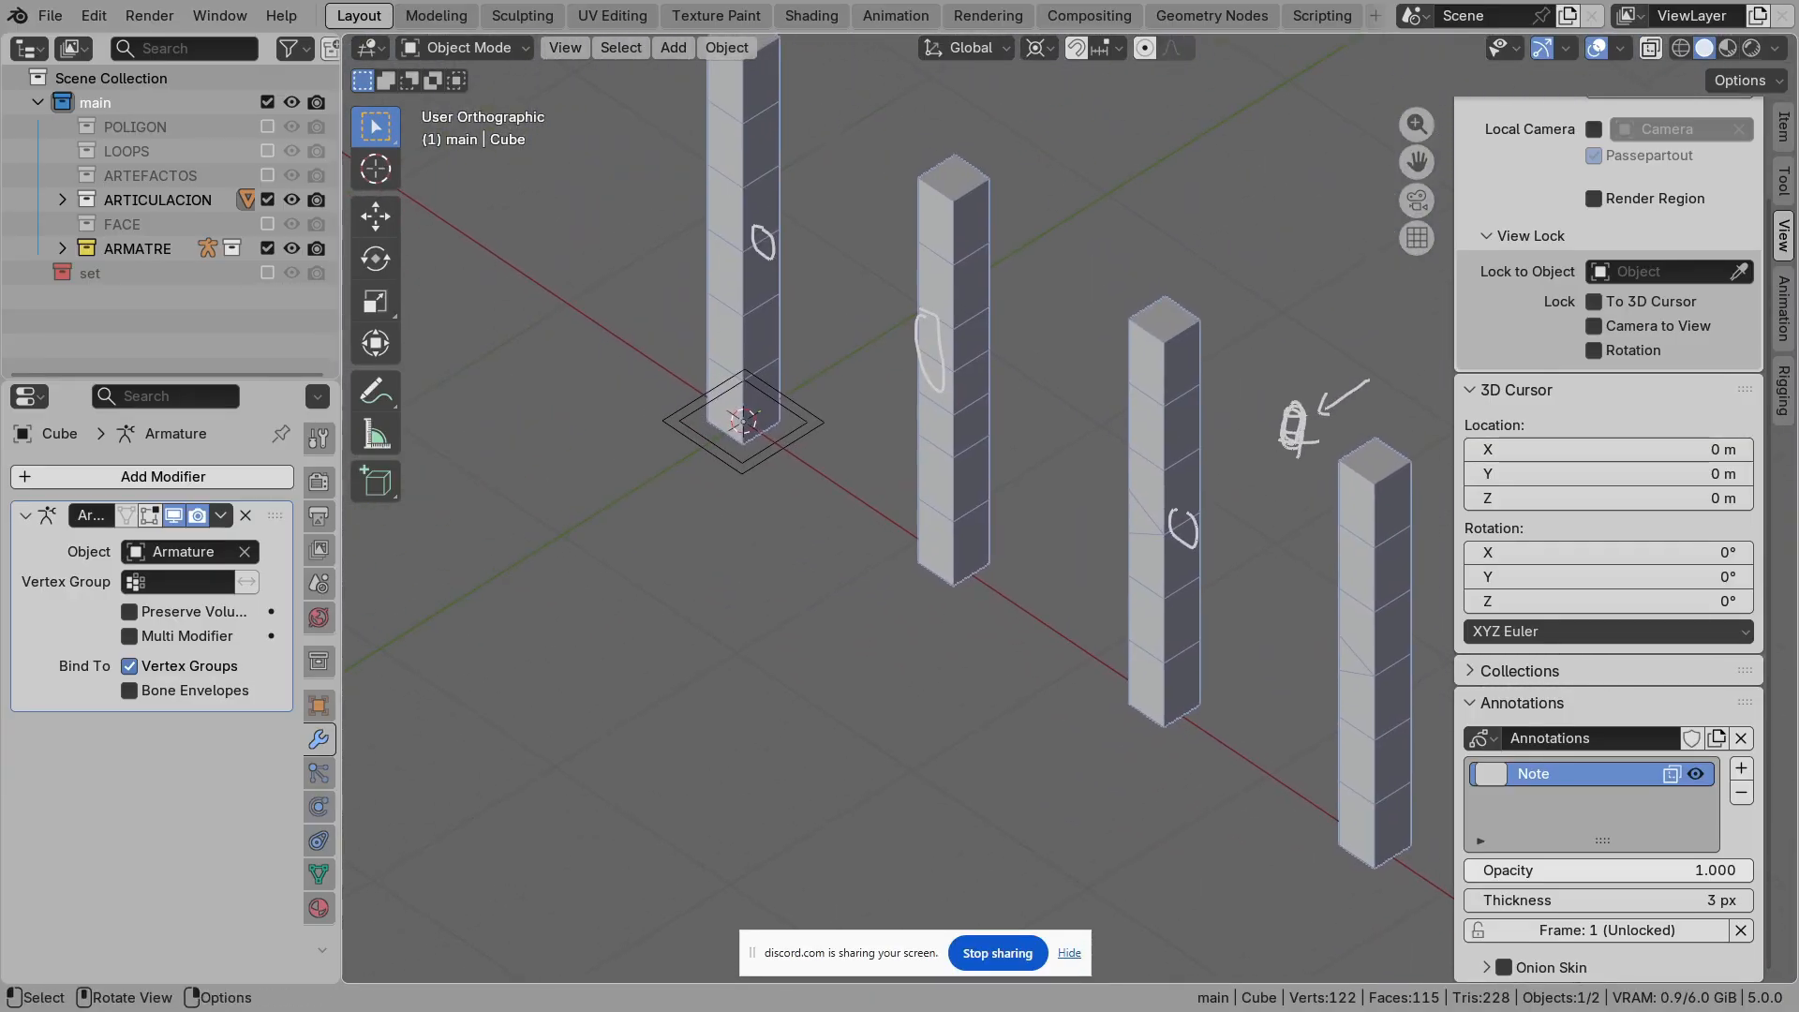
Step: Select the armature control and bend the columns with its DEFORMACION property set to -42
{"action": "left_click", "coordinate": [808, 429]}
{"action": "key", "text": "KP_1"}
{"action": "mouse_move", "coordinate": [808, 429]}
{"action": "middle_mouse_down", "text": "shift"}
{"action": "mouse_move", "coordinate": [553, 488]}
{"action": "mouse_move", "coordinate": [601, 531]}
{"action": "mouse_move", "coordinate": [913, 537]}
{"action": "mouse_move", "coordinate": [597, 503]}
{"action": "middle_mouse_up", "text": "shift"}
{"action": "scroll", "coordinate": [553, 488], "scroll_direction": "up", "scroll_amount": 5}
{"action": "scroll", "coordinate": [602, 531], "scroll_direction": "down", "scroll_amount": 3}
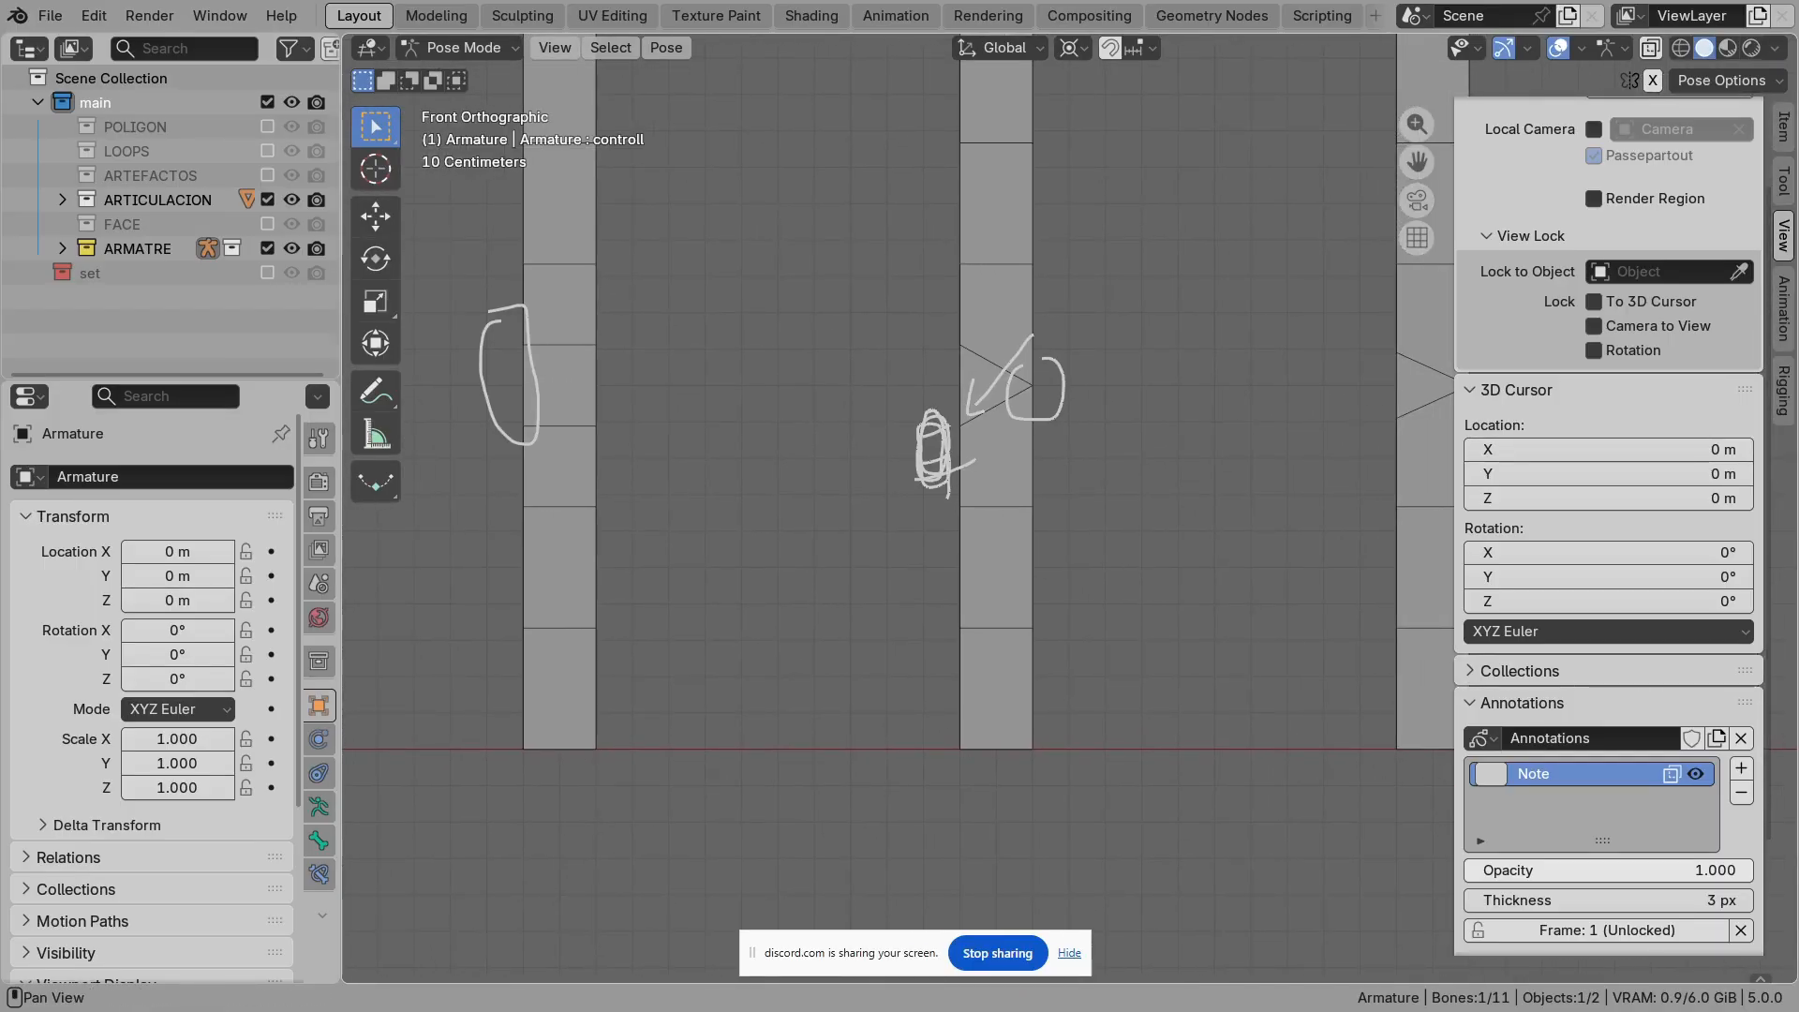
{"action": "scroll", "coordinate": [1608, 525], "scroll_direction": "down", "scroll_amount": 3}
{"action": "scroll", "coordinate": [1069, 507], "scroll_direction": "up", "scroll_amount": 2}
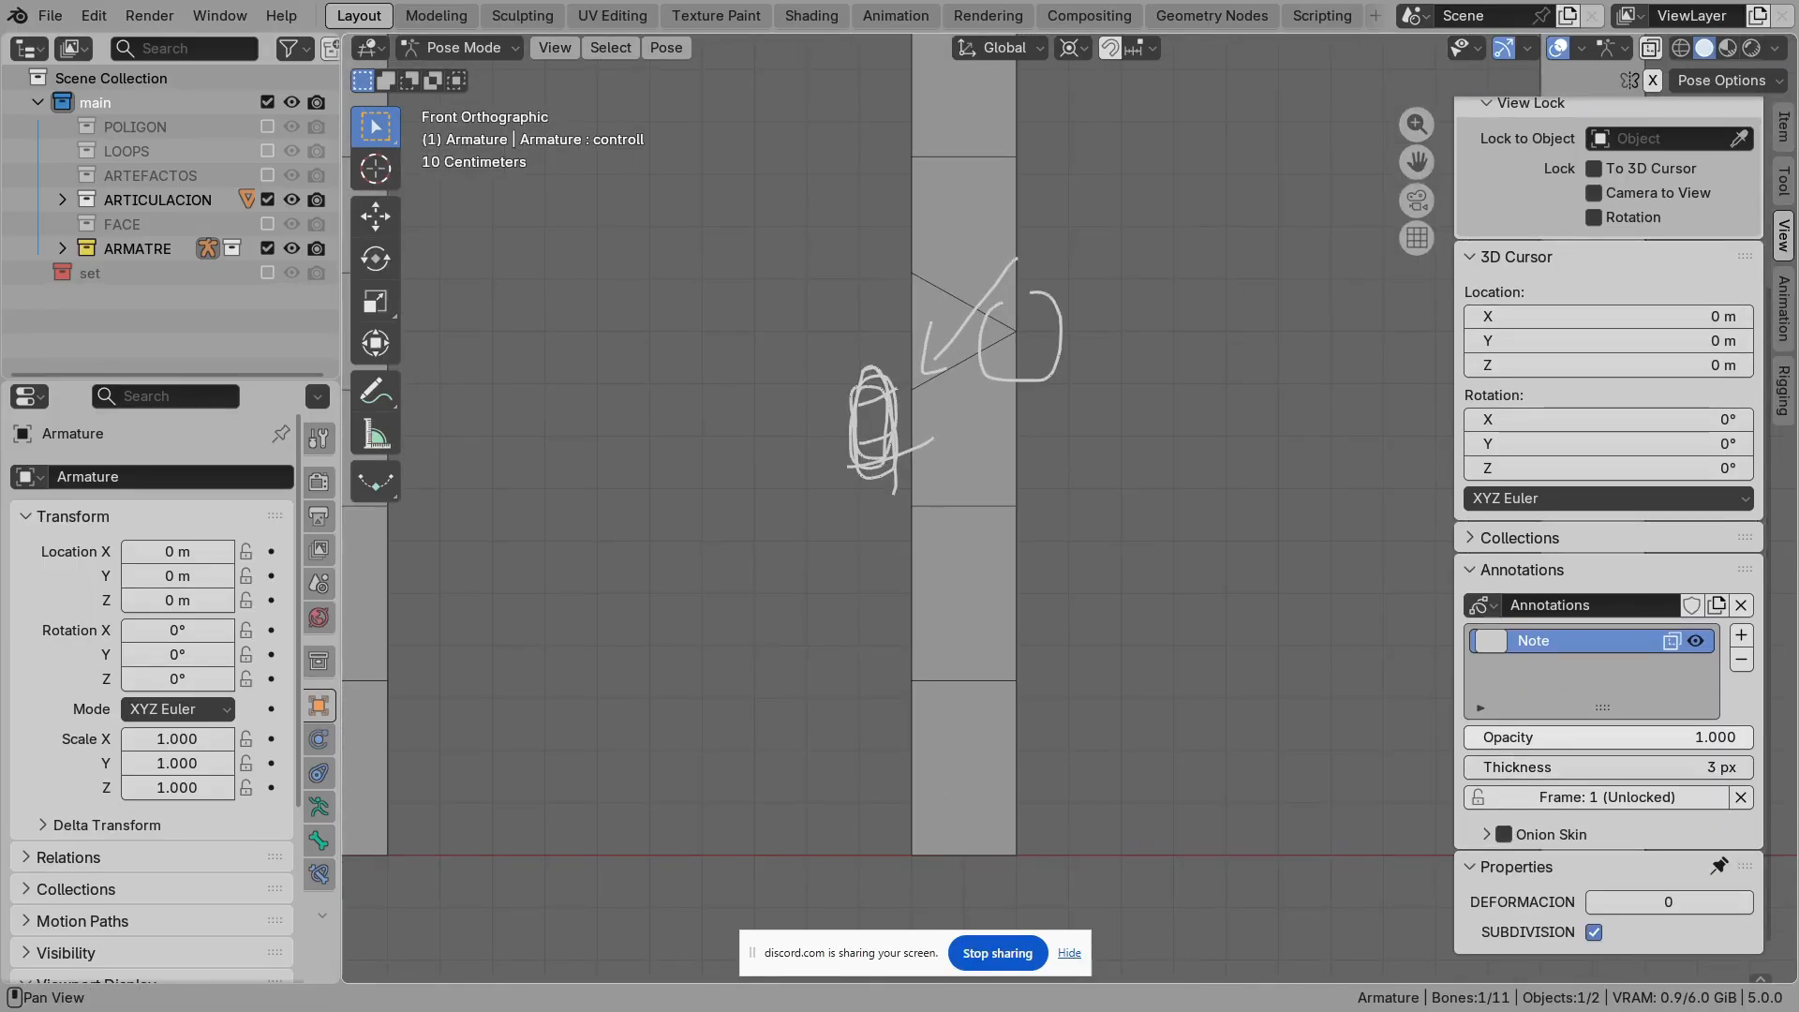
{"action": "left_click", "coordinate": [1668, 901]}
{"action": "mouse_move", "coordinate": [1668, 902]}
{"action": "left_mouse_down"}
{"action": "mouse_move", "coordinate": [1607, 902]}
{"action": "mouse_move", "coordinate": [1778, 902]}
{"action": "mouse_move", "coordinate": [1685, 902]}
{"action": "left_mouse_up"}
Step: Clear all annotations and add a Subdivision modifier to the columns mesh, comparing viewport levels 2 and 1 at the third column's joint
{"action": "left_click", "coordinate": [1741, 605]}
{"action": "scroll", "coordinate": [796, 210], "scroll_direction": "up", "scroll_amount": 2}
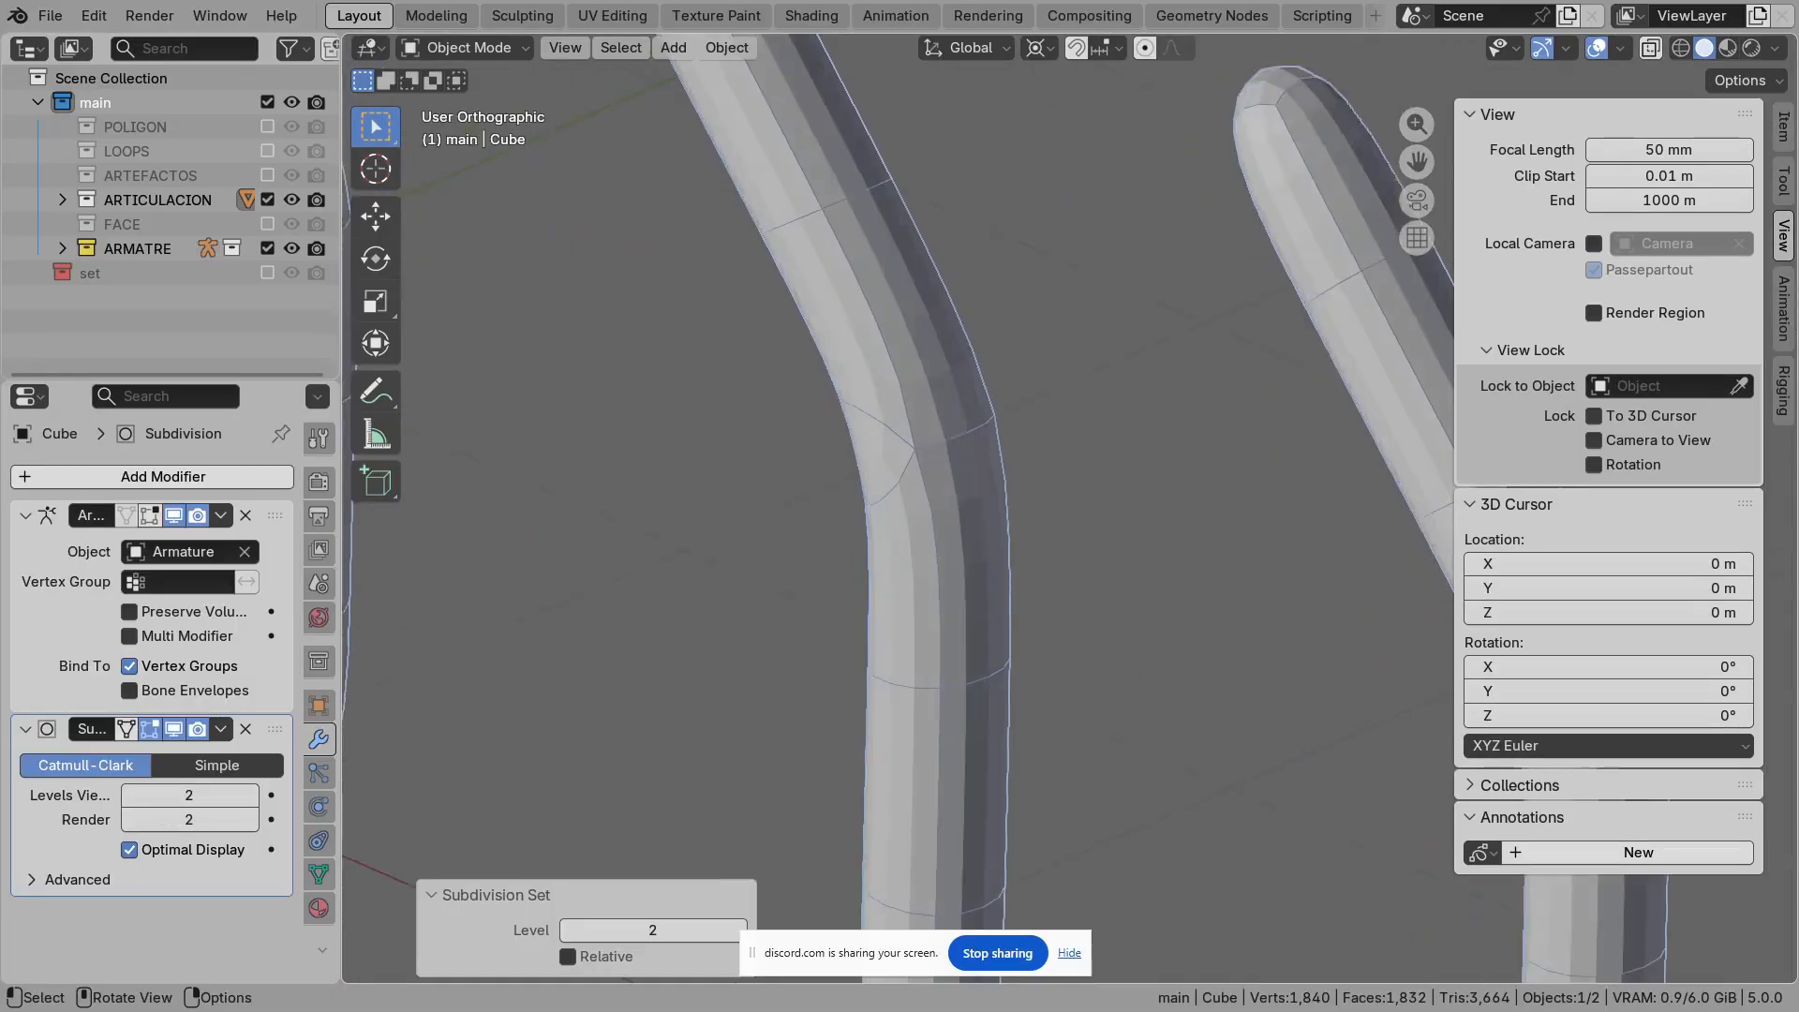
{"action": "key", "text": "KP_1"}
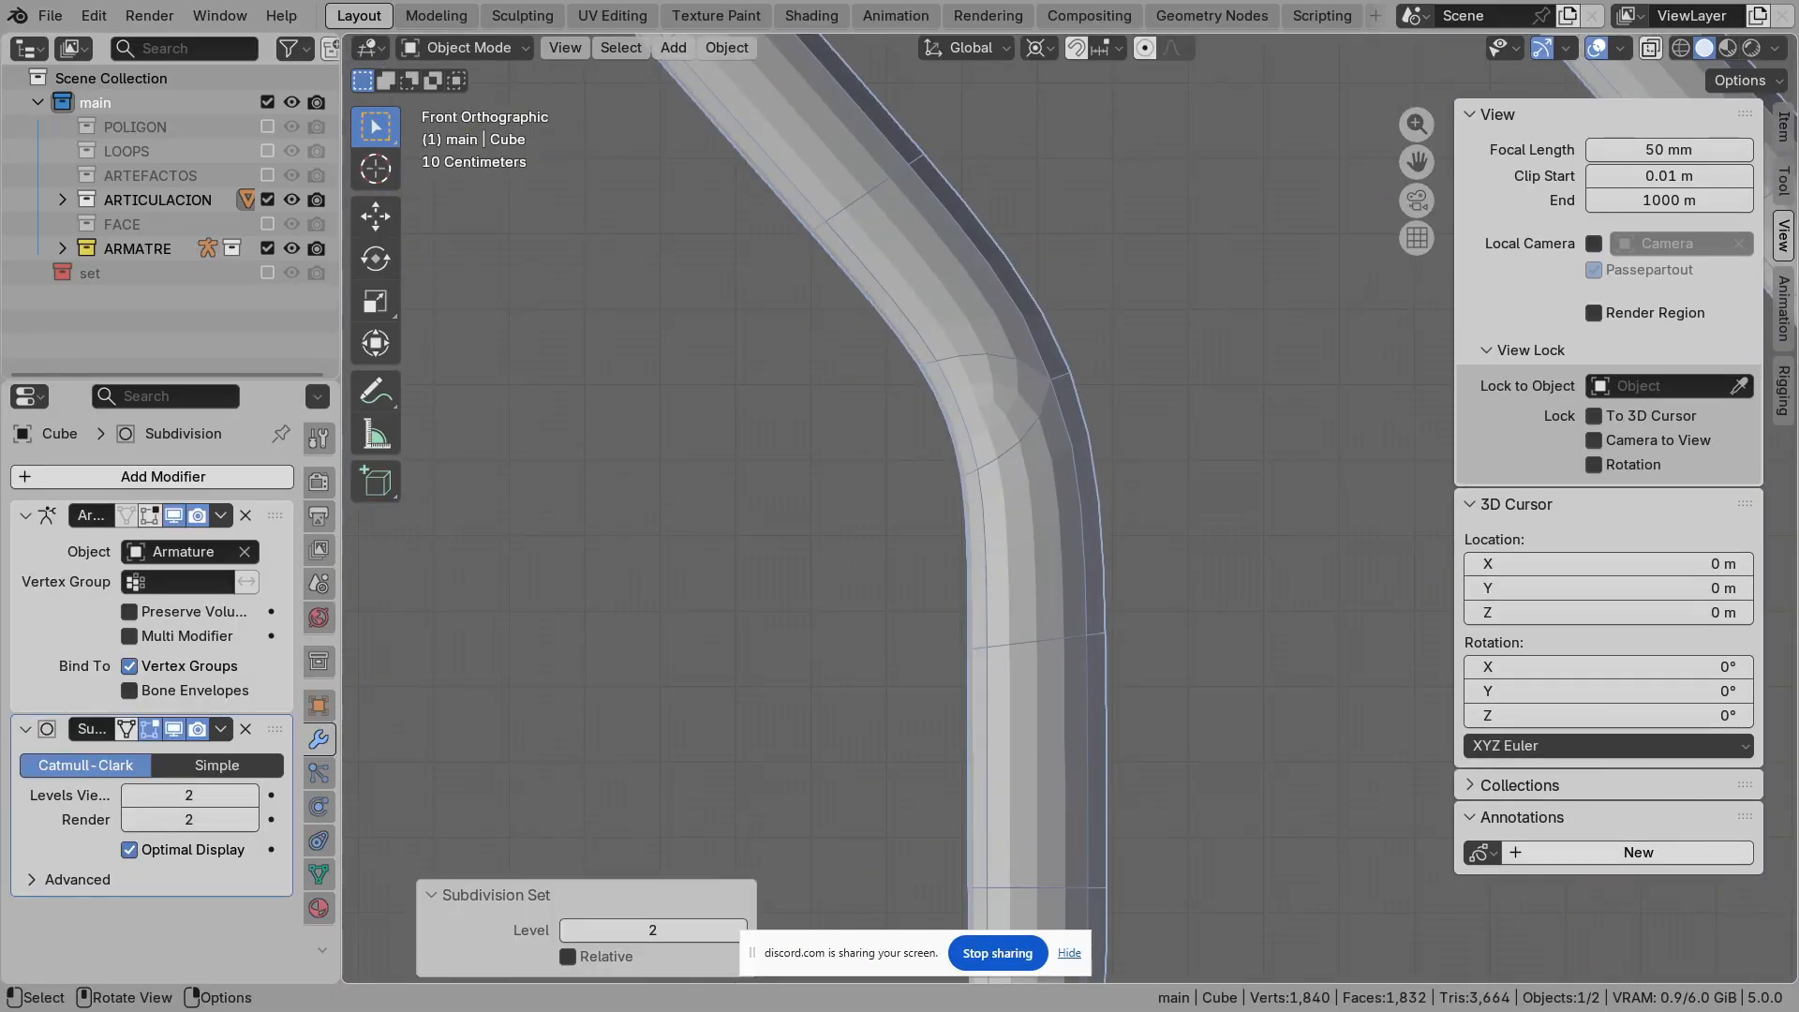
{"action": "scroll", "coordinate": [1059, 338], "scroll_direction": "up", "scroll_amount": 4}
{"action": "middle_click_drag", "start_coordinate": [1059, 338], "coordinate": [1103, 479], "text": "shift"}
{"action": "scroll", "coordinate": [1021, 364], "scroll_direction": "up", "scroll_amount": 3}
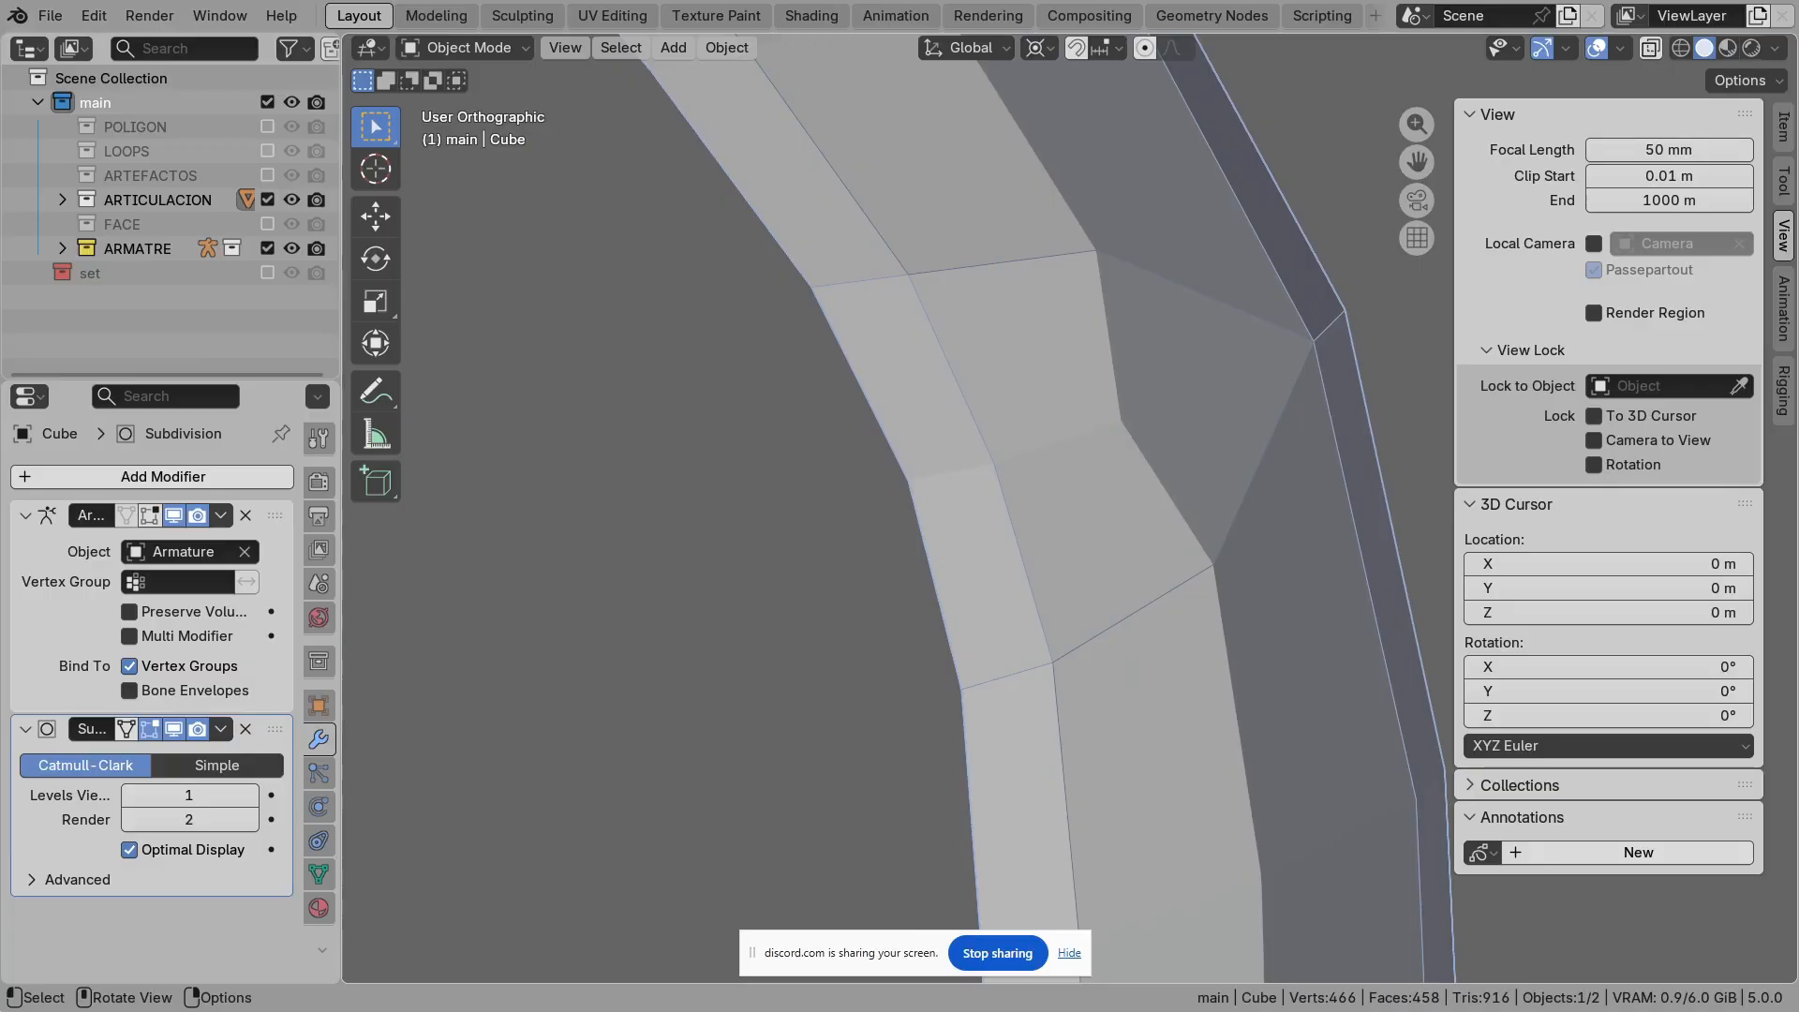
Step: Outline the two triangular patches at the third column's bent joint with an annotation, and remove it again
{"action": "left_click_drag", "start_coordinate": [1101, 270], "coordinate": [1106, 298]}
{"action": "mouse_move", "coordinate": [1110, 409]}
{"action": "left_mouse_down"}
{"action": "mouse_move", "coordinate": [1197, 523]}
{"action": "mouse_move", "coordinate": [1315, 369]}
{"action": "left_mouse_up"}
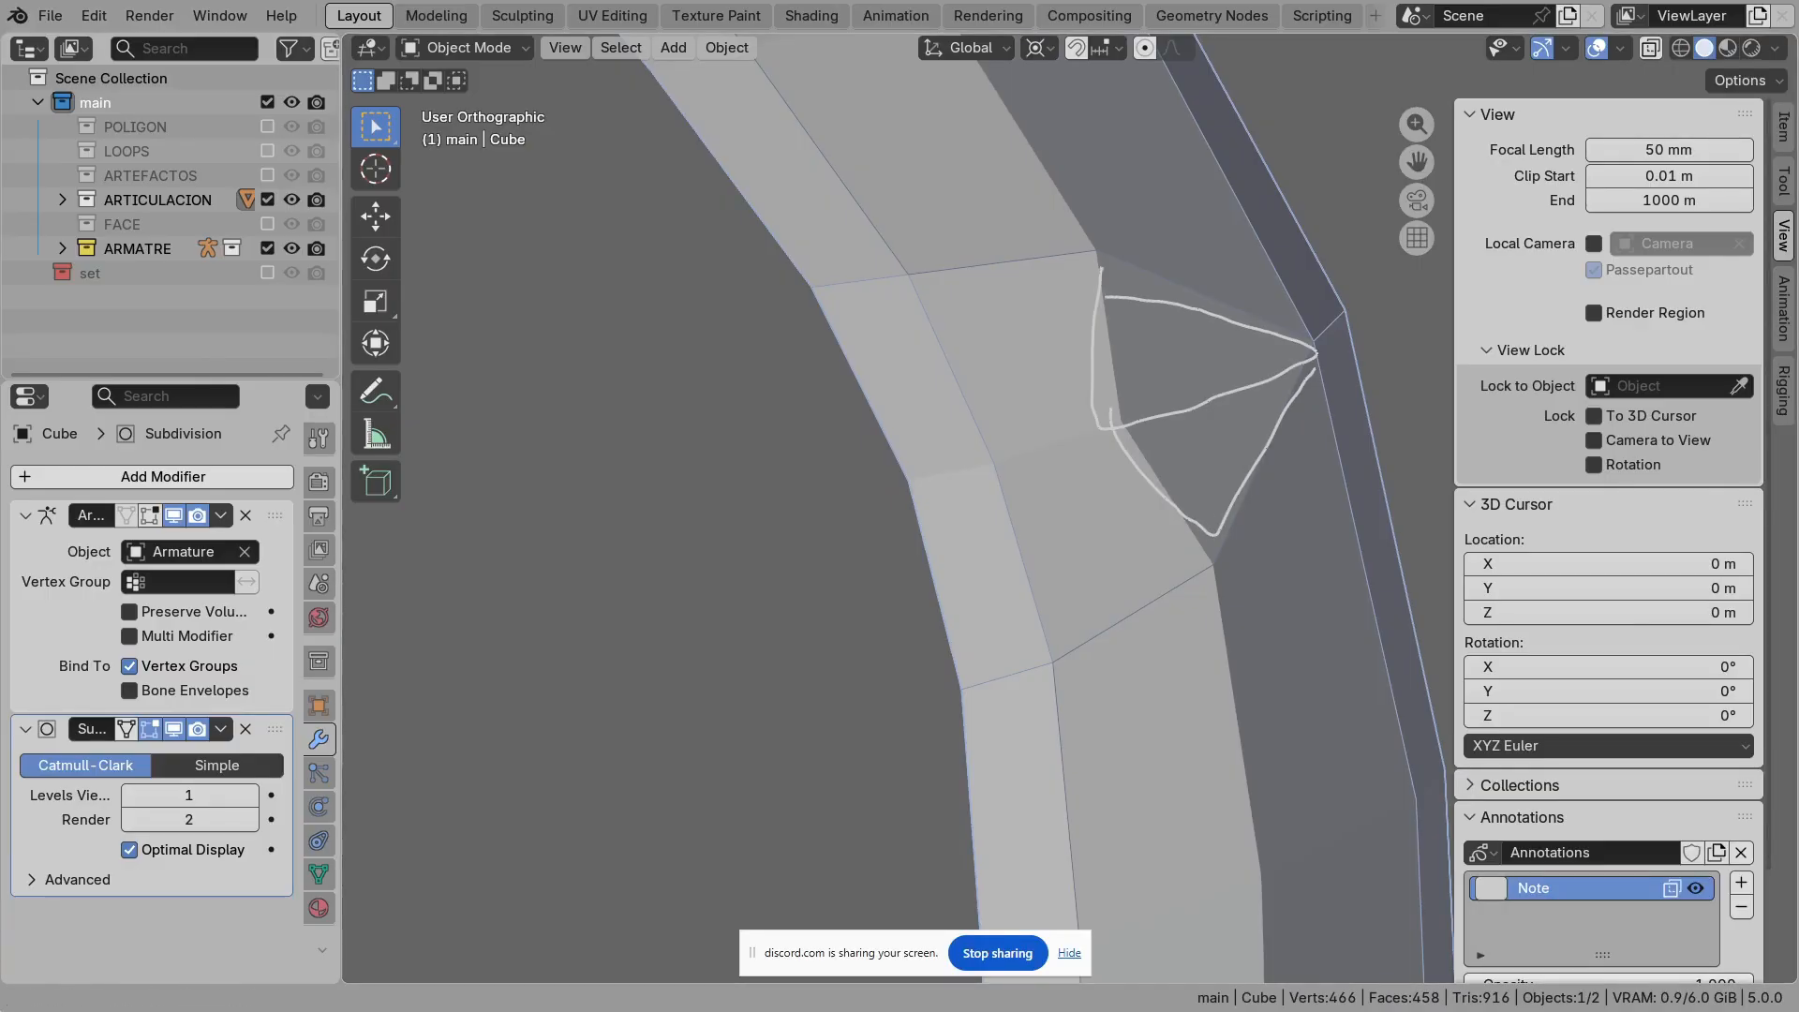
{"action": "left_click", "coordinate": [1741, 852]}
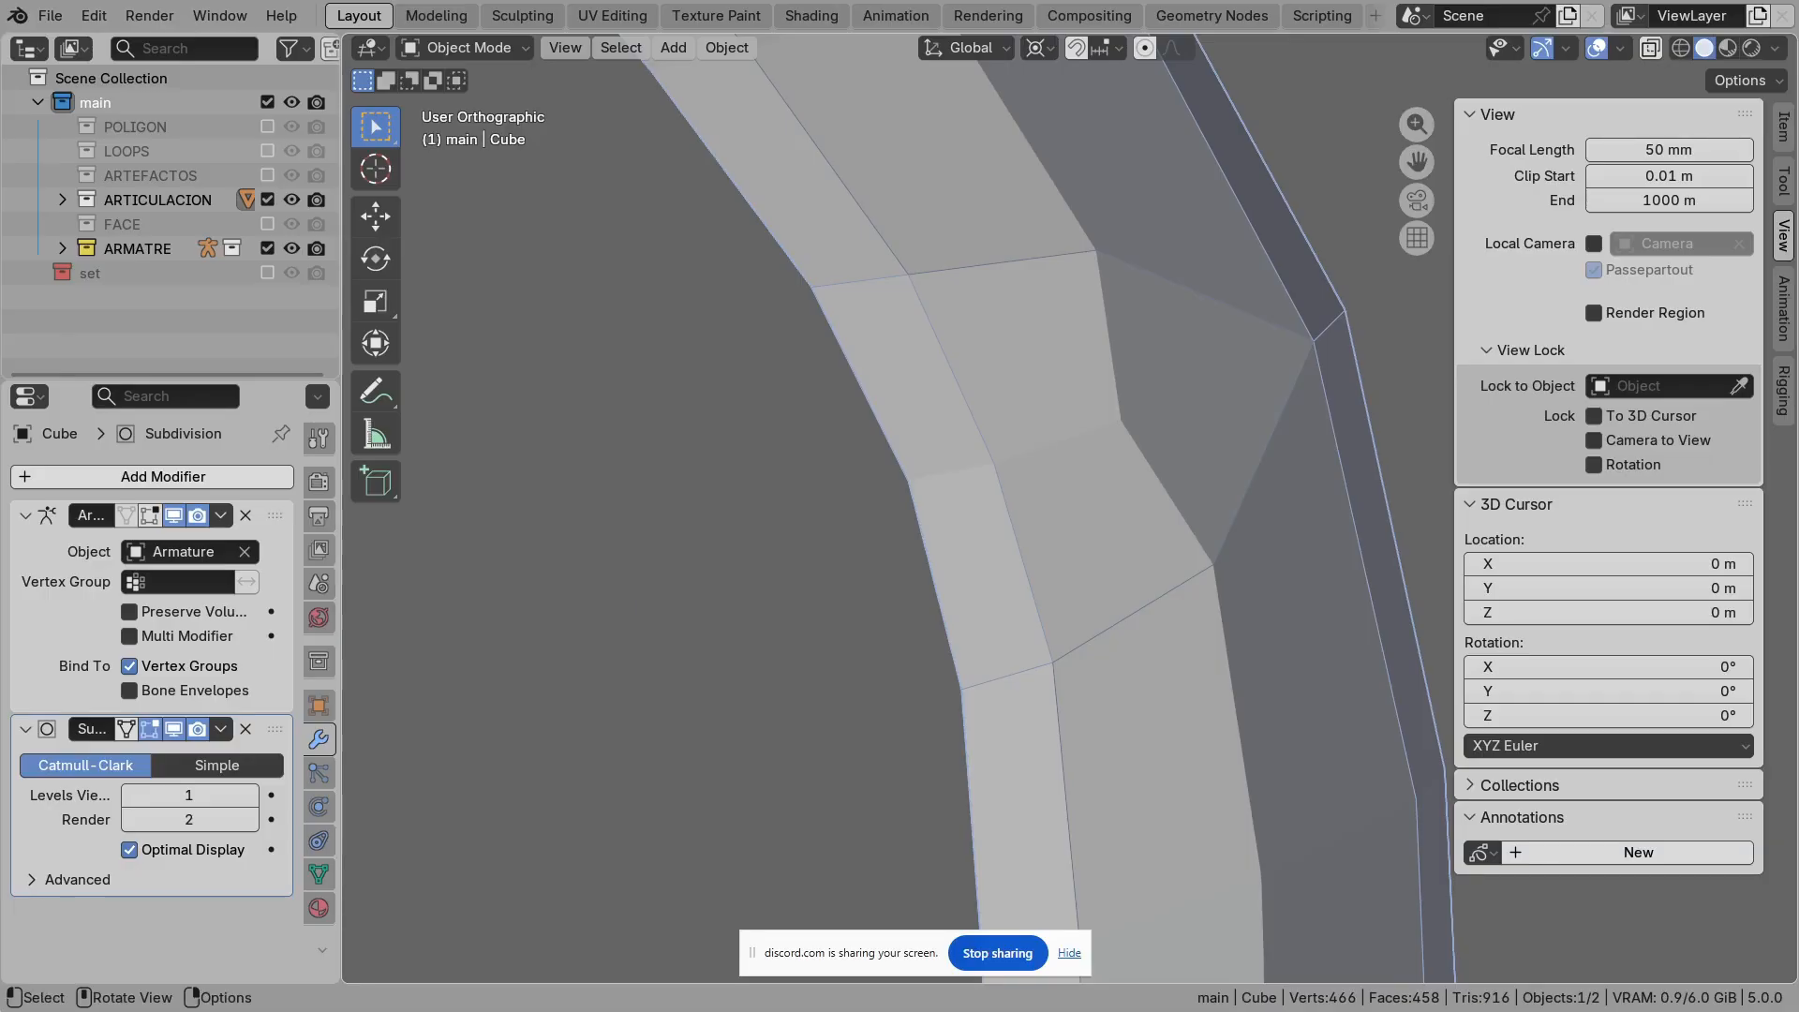
Step: Hide the Subdivision modifier in the viewport and enter Edit Mode at the fourth column's converging loops
{"action": "left_click", "coordinate": [174, 729]}
{"action": "scroll", "coordinate": [1069, 509], "scroll_direction": "down", "scroll_amount": 2}
{"action": "key", "text": "KP_1"}
{"action": "scroll", "coordinate": [1070, 509], "scroll_direction": "down", "scroll_amount": 6}
{"action": "middle_click_drag", "start_coordinate": [1124, 506], "coordinate": [670, 502], "text": "shift"}
{"action": "scroll", "coordinate": [1070, 508], "scroll_direction": "down", "scroll_amount": 1}
{"action": "mouse_move", "coordinate": [1031, 509]}
{"action": "middle_mouse_down", "text": "shift"}
{"action": "mouse_move", "coordinate": [1118, 552]}
{"action": "mouse_move", "coordinate": [1032, 518]}
{"action": "middle_mouse_up", "text": "shift"}
{"action": "key", "text": "Tab"}
{"action": "scroll", "coordinate": [1069, 509], "scroll_direction": "up", "scroll_amount": 6}
{"action": "middle_click_drag", "start_coordinate": [1125, 581], "coordinate": [978, 457], "text": "shift"}
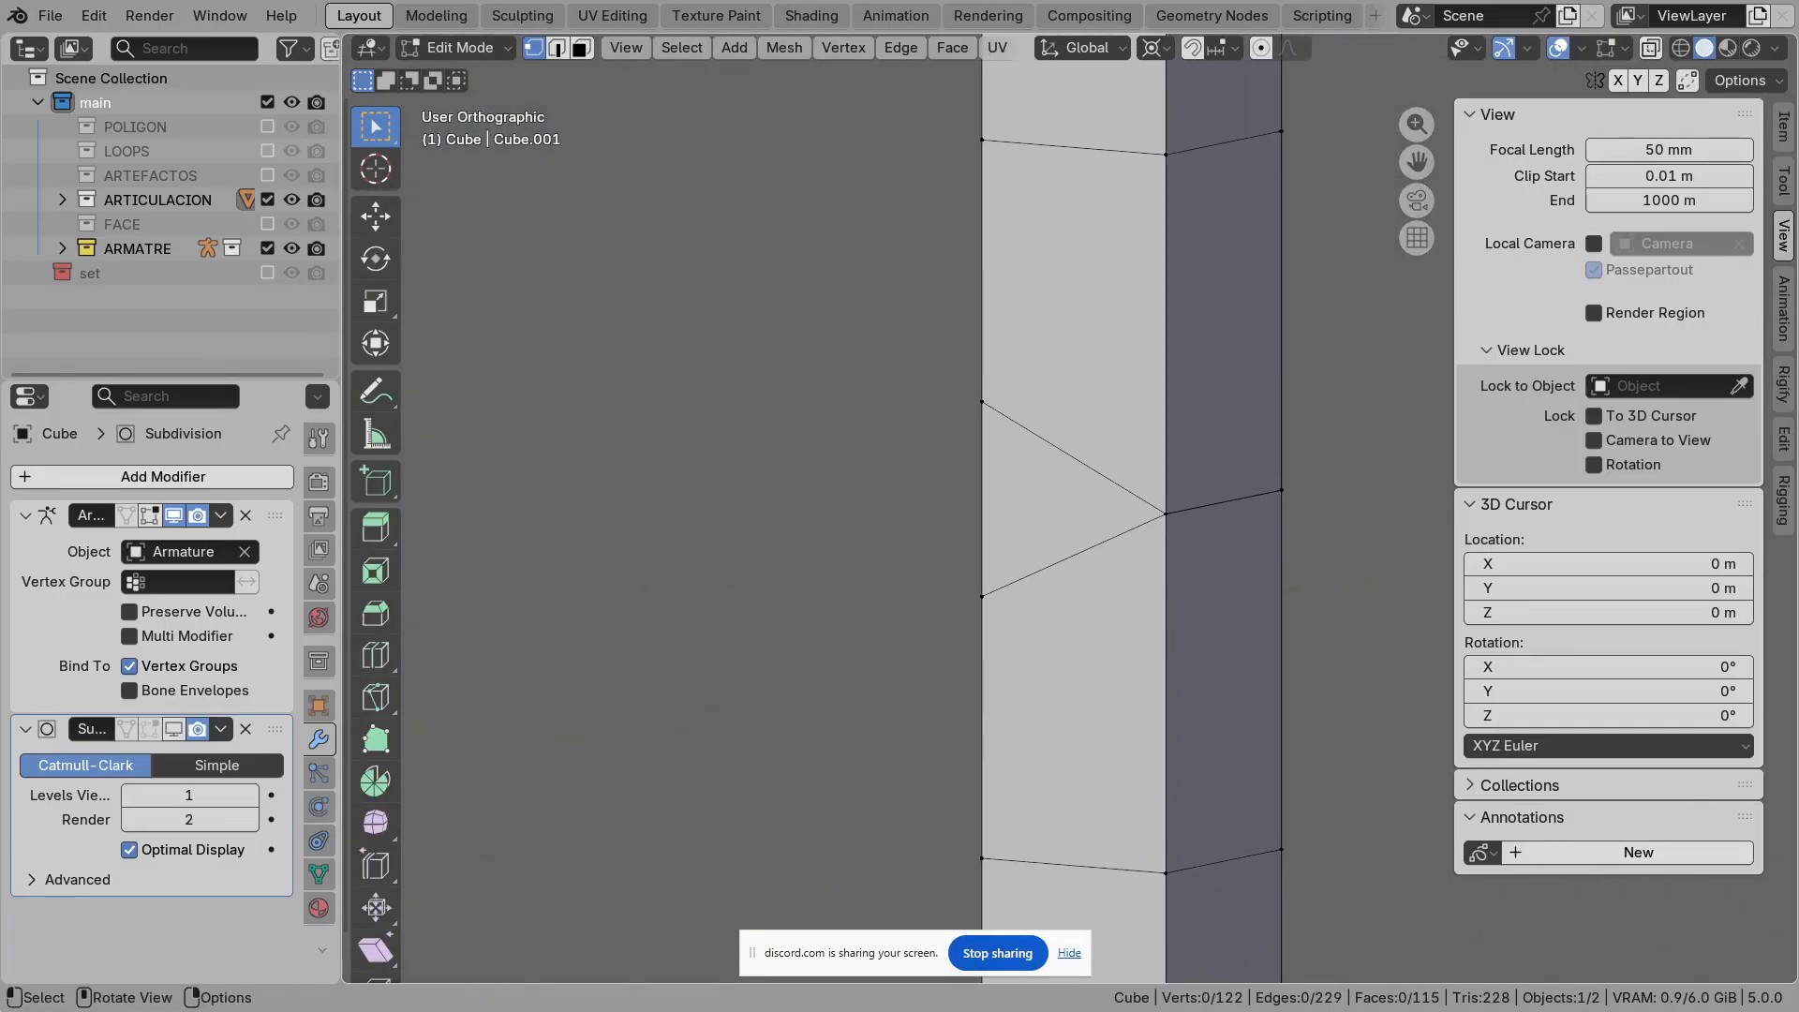
Step: Move one of the fourth column's overlapping vertices up about 0.026 m, undo the move and leave Edit Mode
{"action": "key", "text": "KP_1"}
{"action": "scroll", "coordinate": [1071, 454], "scroll_direction": "up", "scroll_amount": 5}
{"action": "middle_click_drag", "start_coordinate": [1335, 455], "coordinate": [1039, 463], "text": "shift"}
{"action": "left_click", "coordinate": [861, 434]}
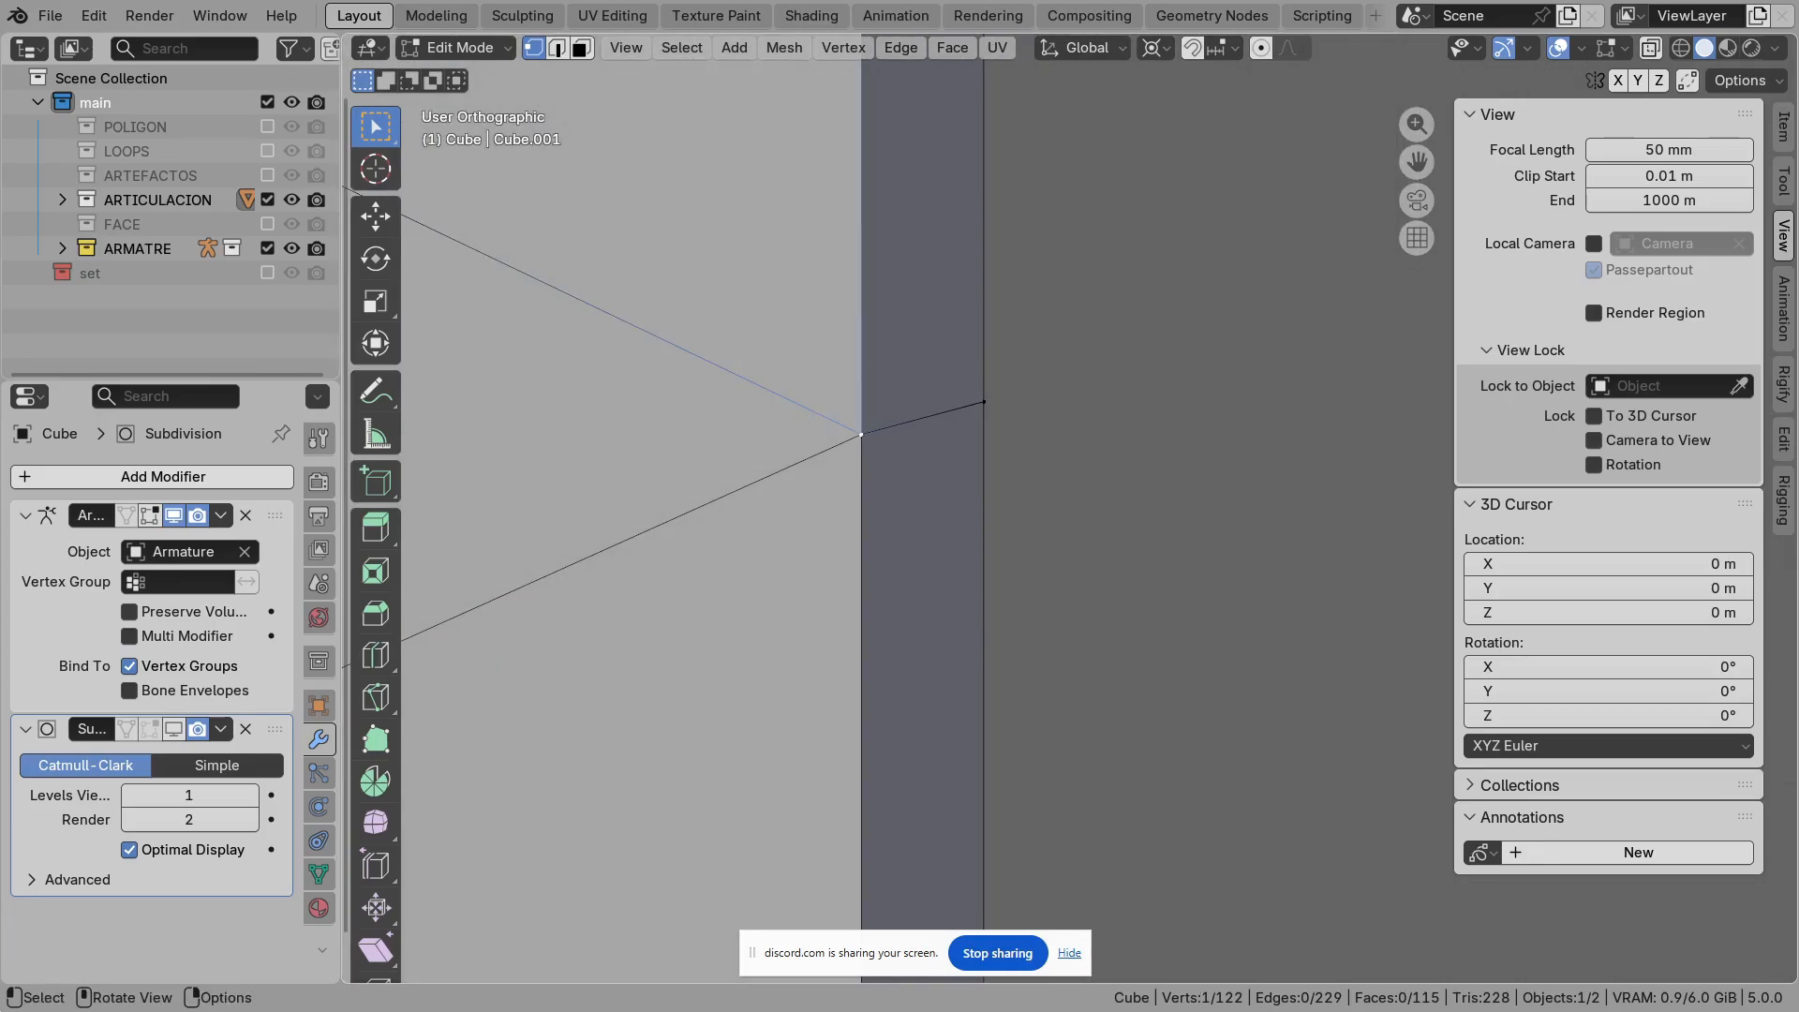
{"action": "key", "text": "g"}
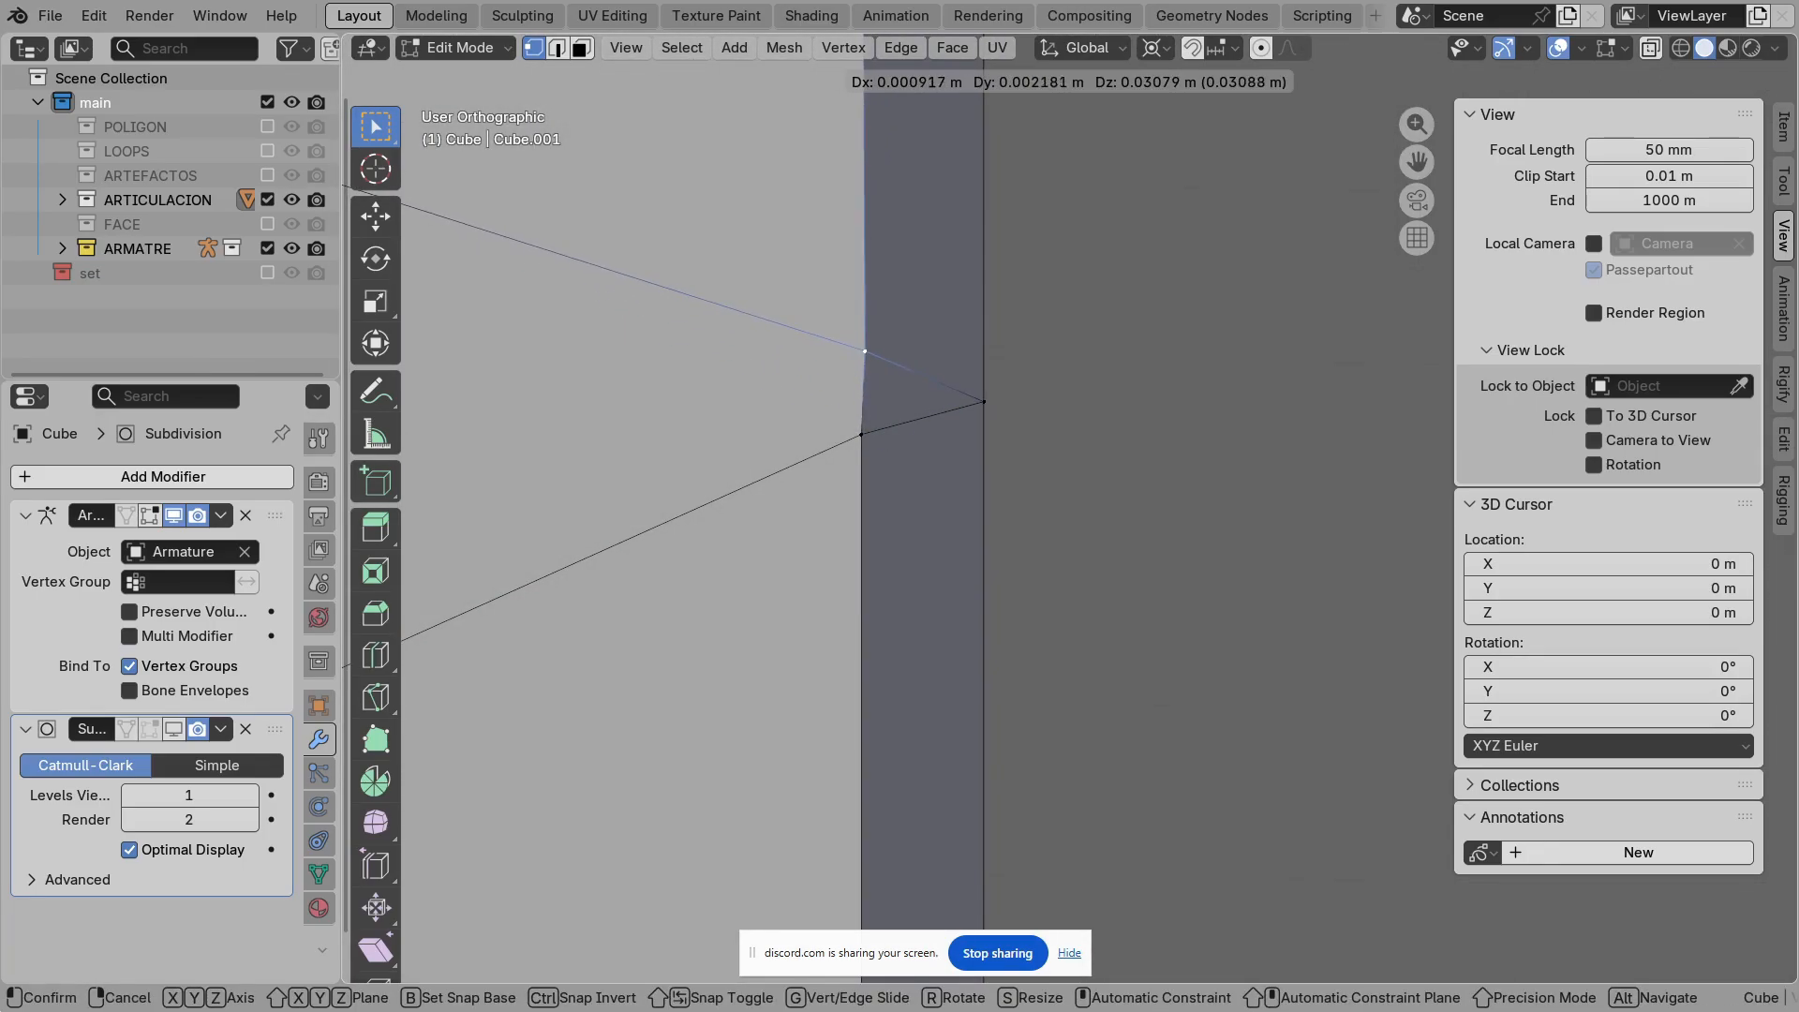
{"action": "key", "text": "Escape"}
{"action": "key", "text": "g"}
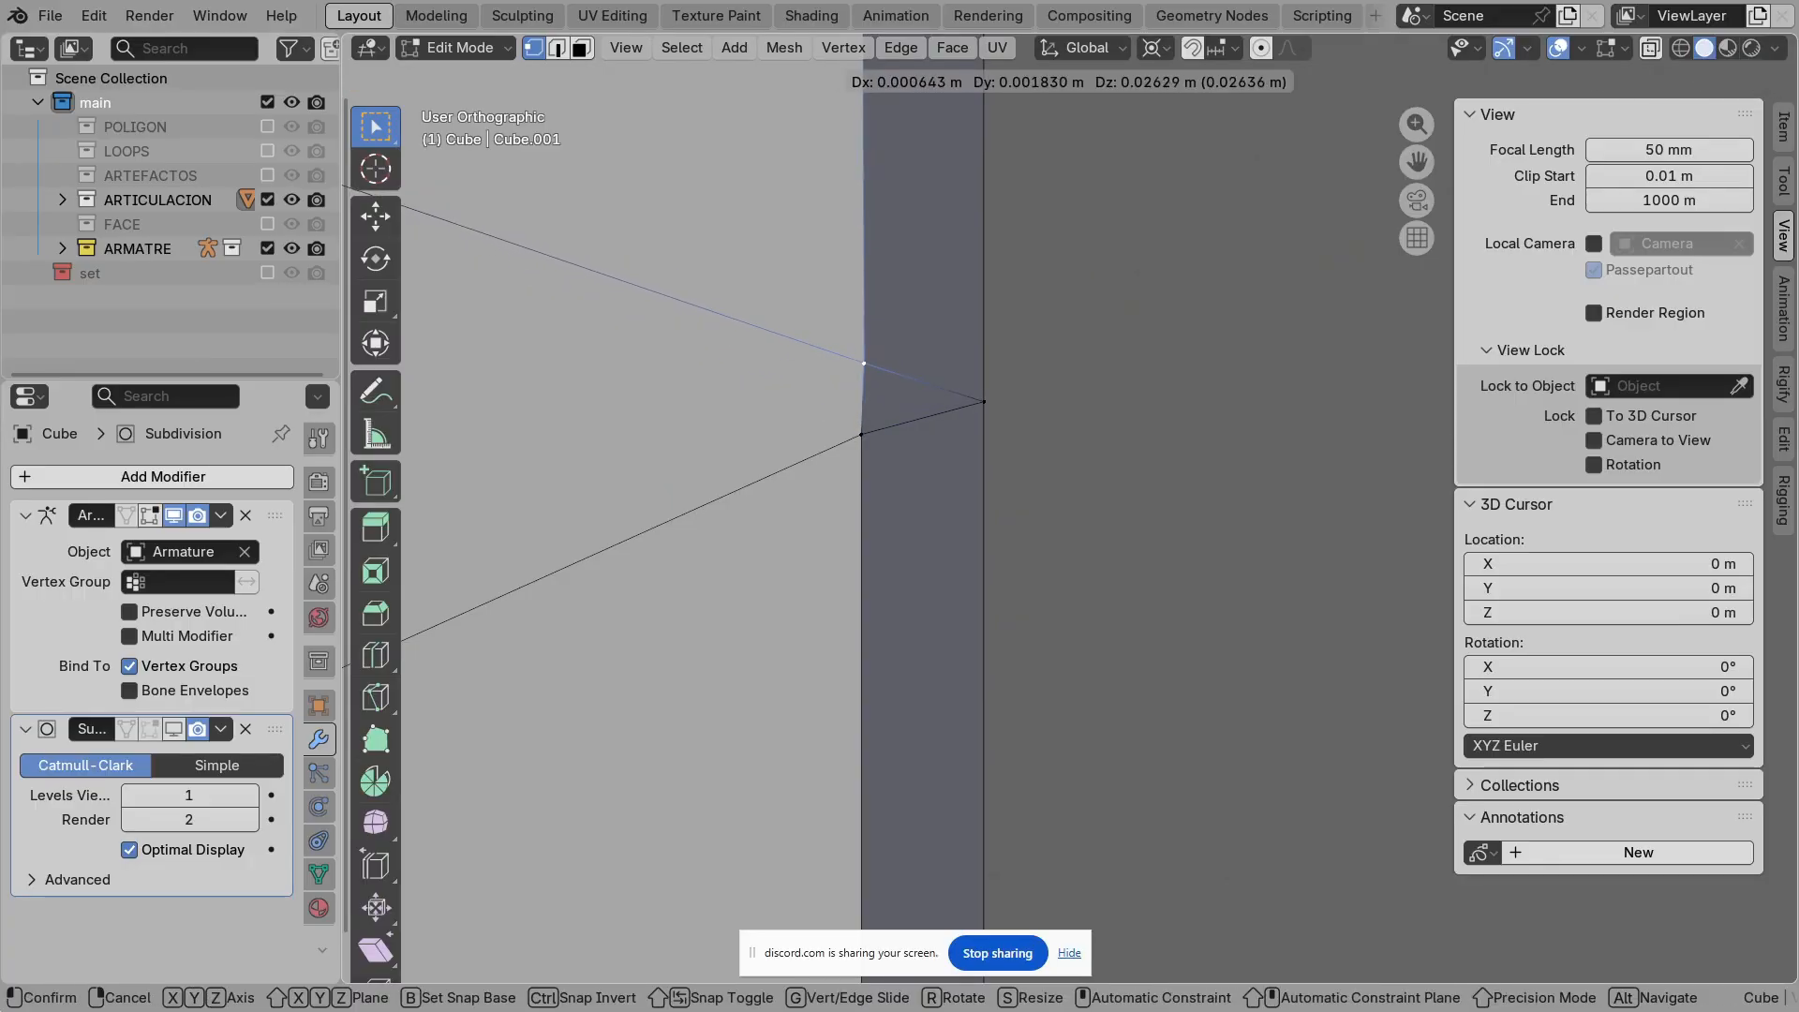
{"action": "key", "text": "Return"}
{"action": "key", "text": "ctrl+z"}
{"action": "scroll", "coordinate": [1071, 507], "scroll_direction": "down", "scroll_amount": 3}
{"action": "key", "text": "Tab"}
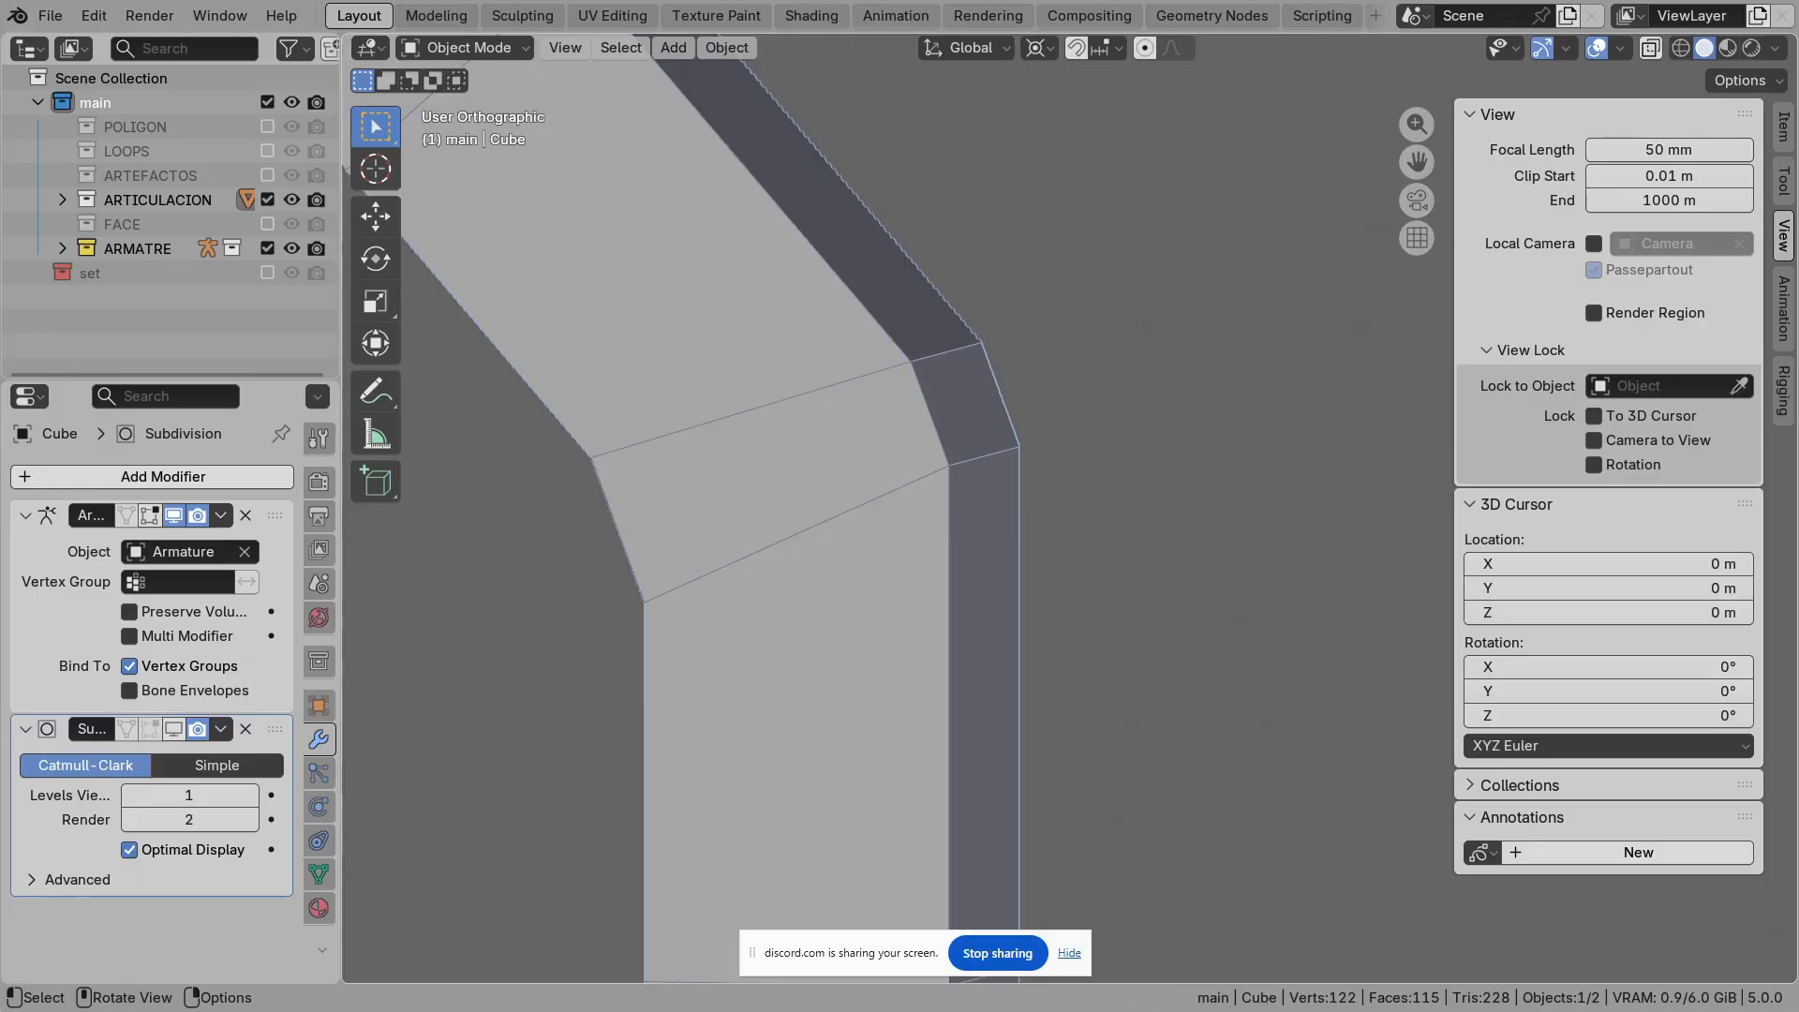
Step: Turn the Subdivision modifier's Edit Mode and viewport display back on and compare the third and fourth columns from the front
{"action": "scroll", "coordinate": [1069, 507], "scroll_direction": "down", "scroll_amount": 2}
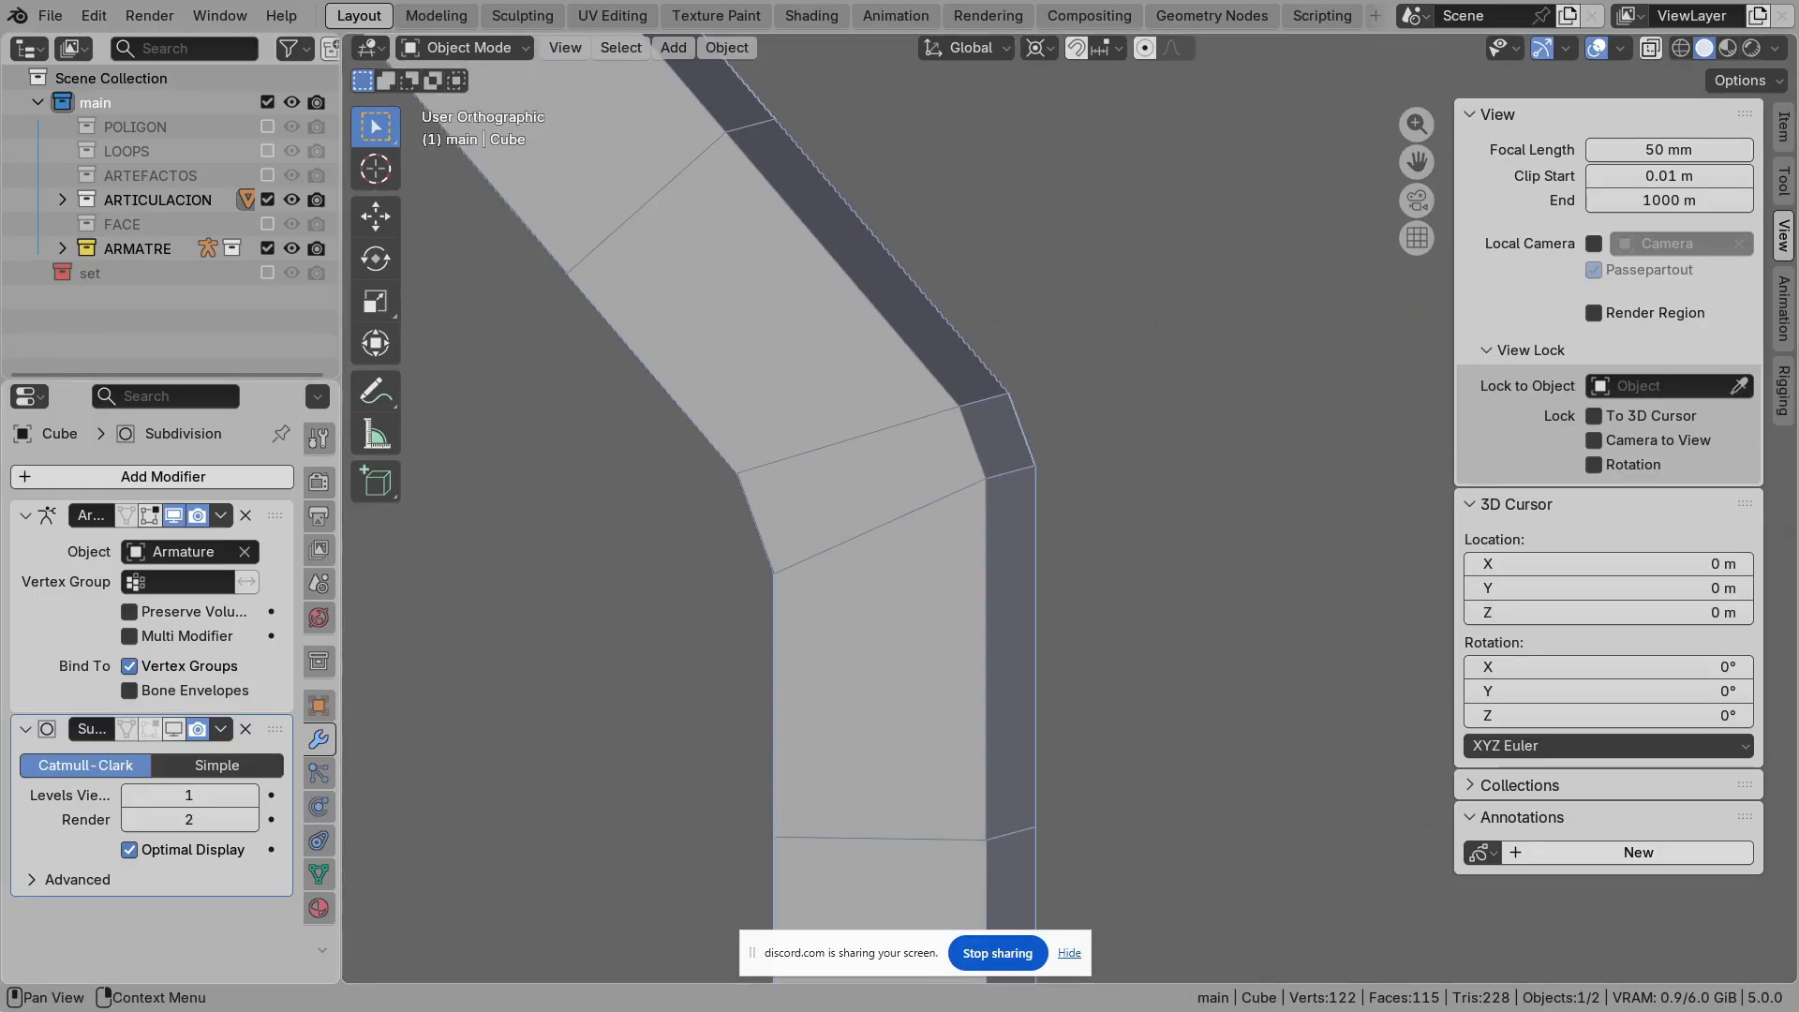
{"action": "left_click_drag", "start_coordinate": [150, 729], "coordinate": [173, 730]}
{"action": "key", "text": "KP_1"}
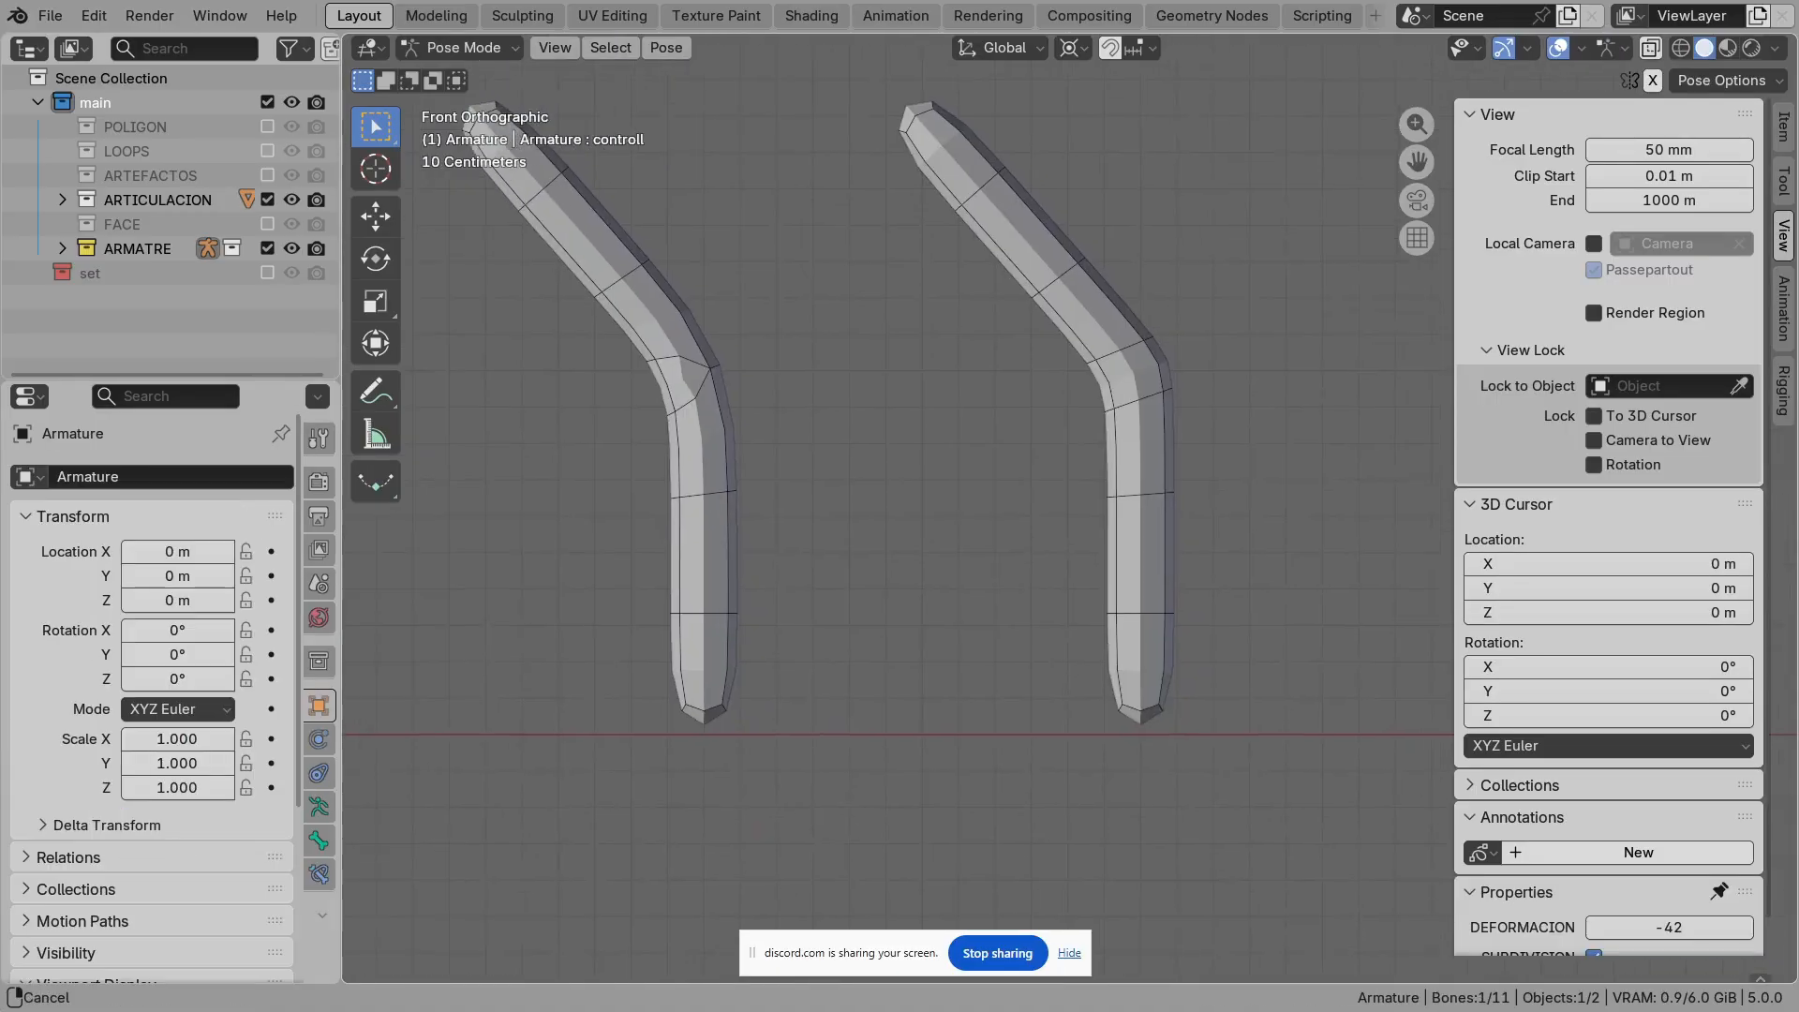
{"action": "scroll", "coordinate": [898, 506], "scroll_direction": "up", "scroll_amount": 4}
{"action": "key", "text": "ctrl+Tab"}
{"action": "scroll", "coordinate": [1069, 507], "scroll_direction": "up", "scroll_amount": 2}
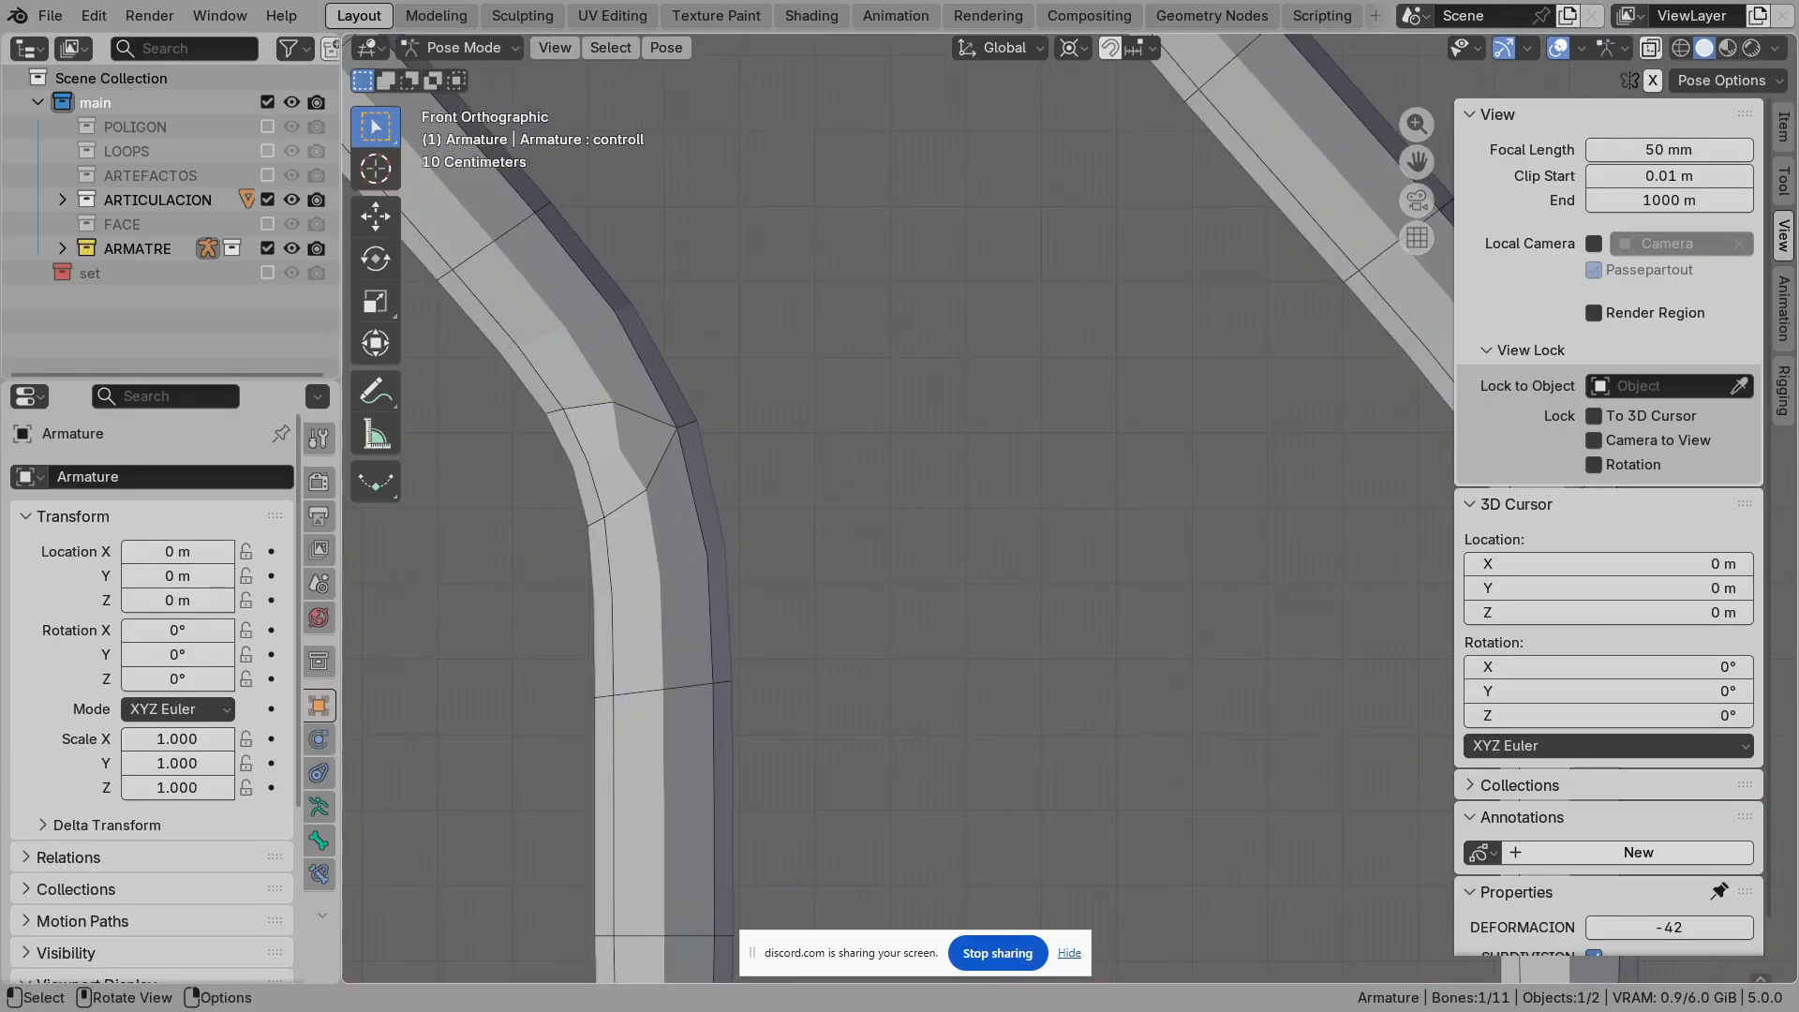
Step: Set the armature control's DEFORMACION property to -90 while viewing the fourth column's joint
{"action": "middle_click_drag", "start_coordinate": [1350, 553], "coordinate": [620, 416], "text": "shift"}
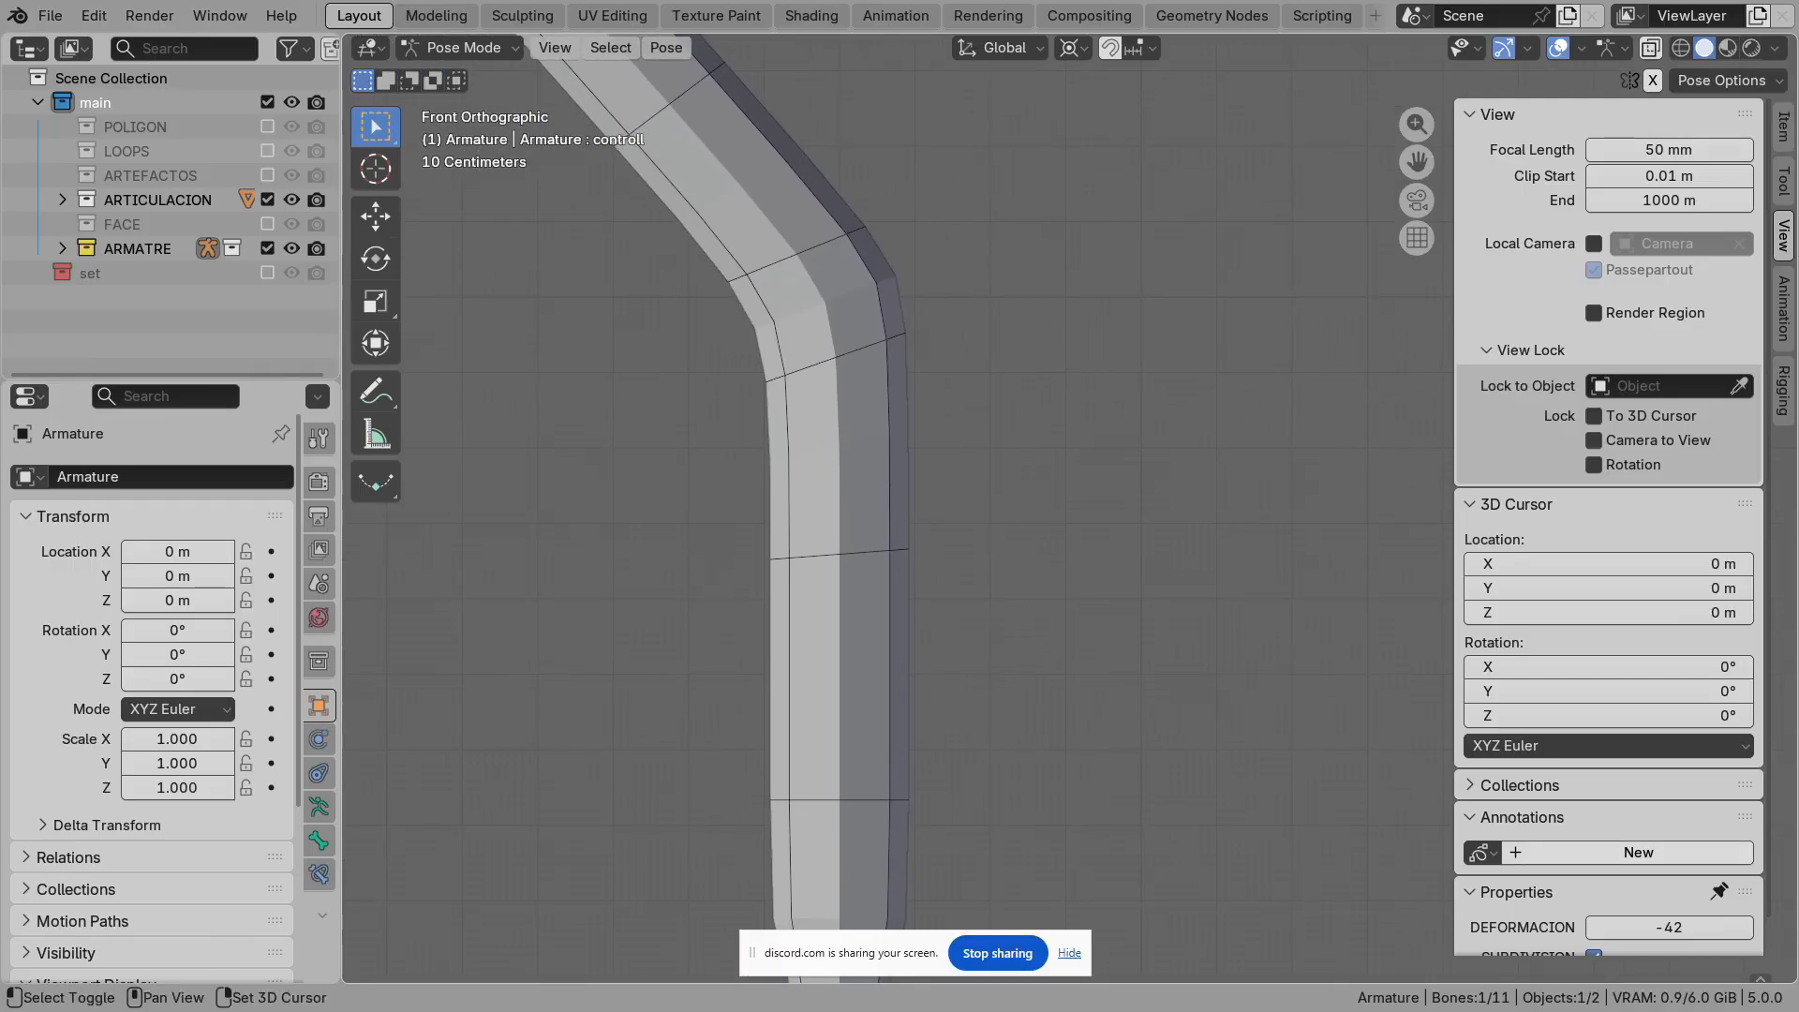
{"action": "scroll", "coordinate": [1668, 902], "scroll_direction": "down", "scroll_amount": 1}
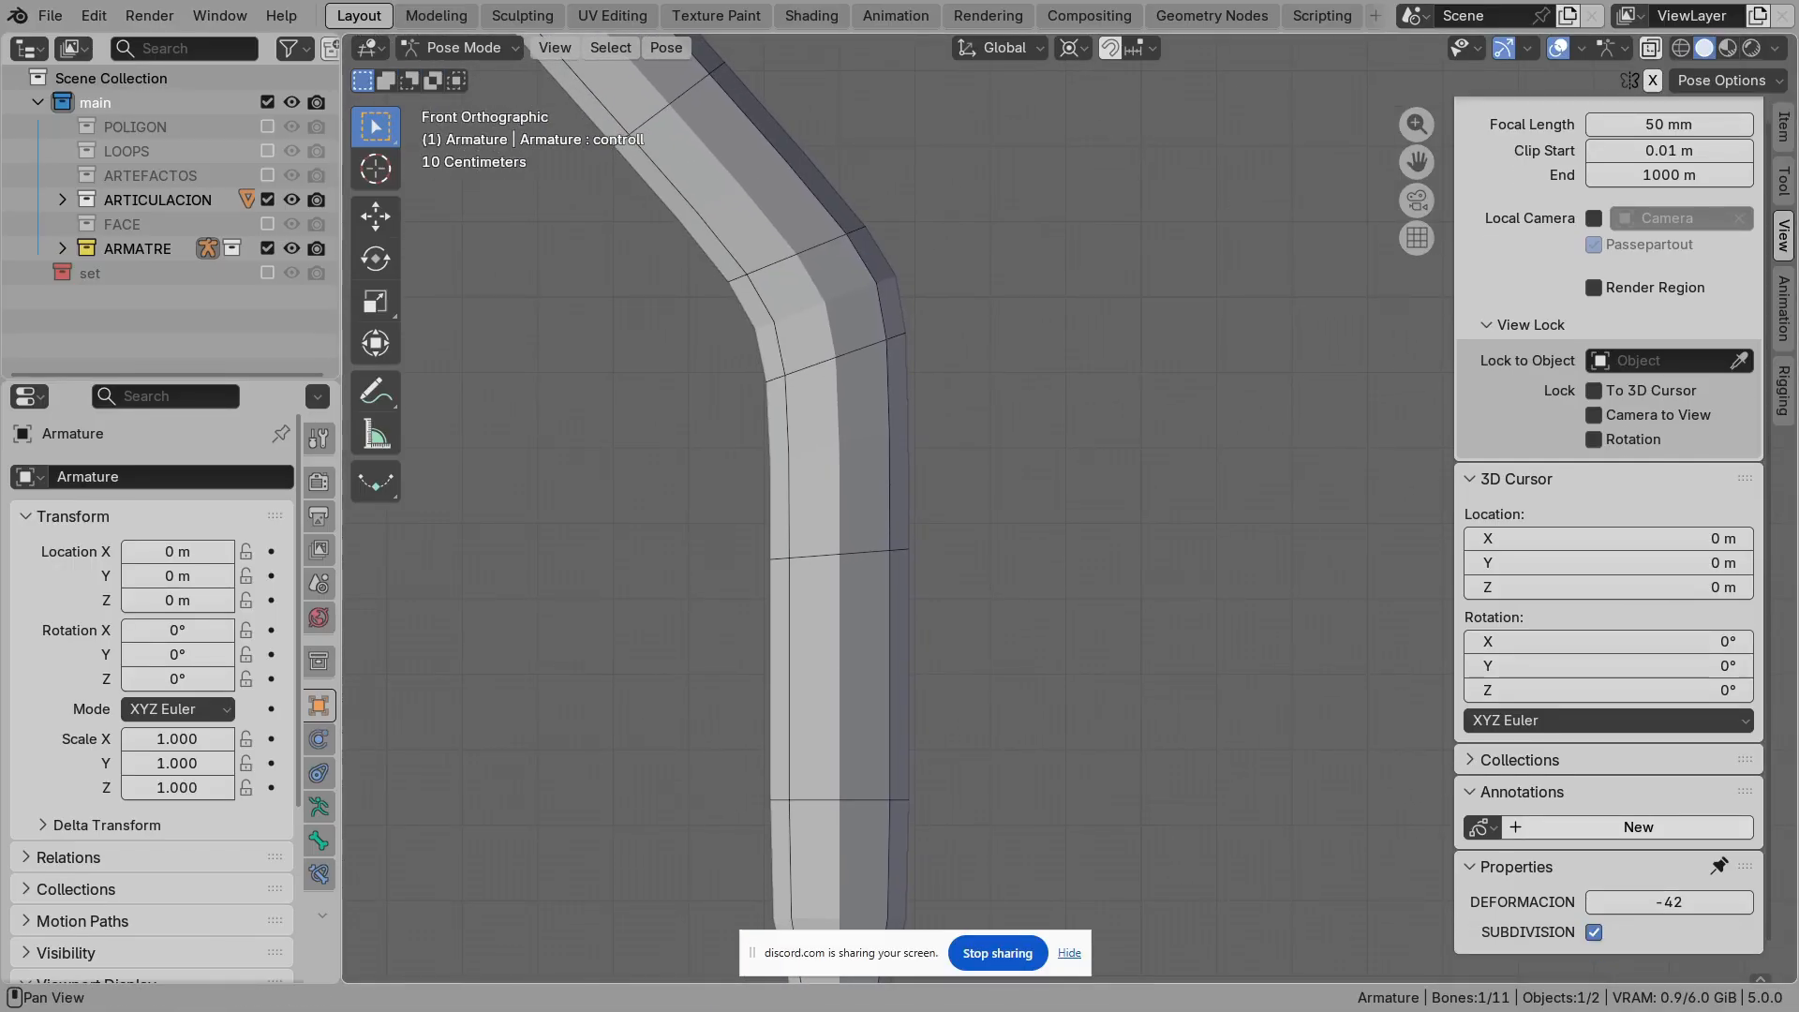
{"action": "left_click_drag", "start_coordinate": [1668, 901], "coordinate": [1554, 901]}
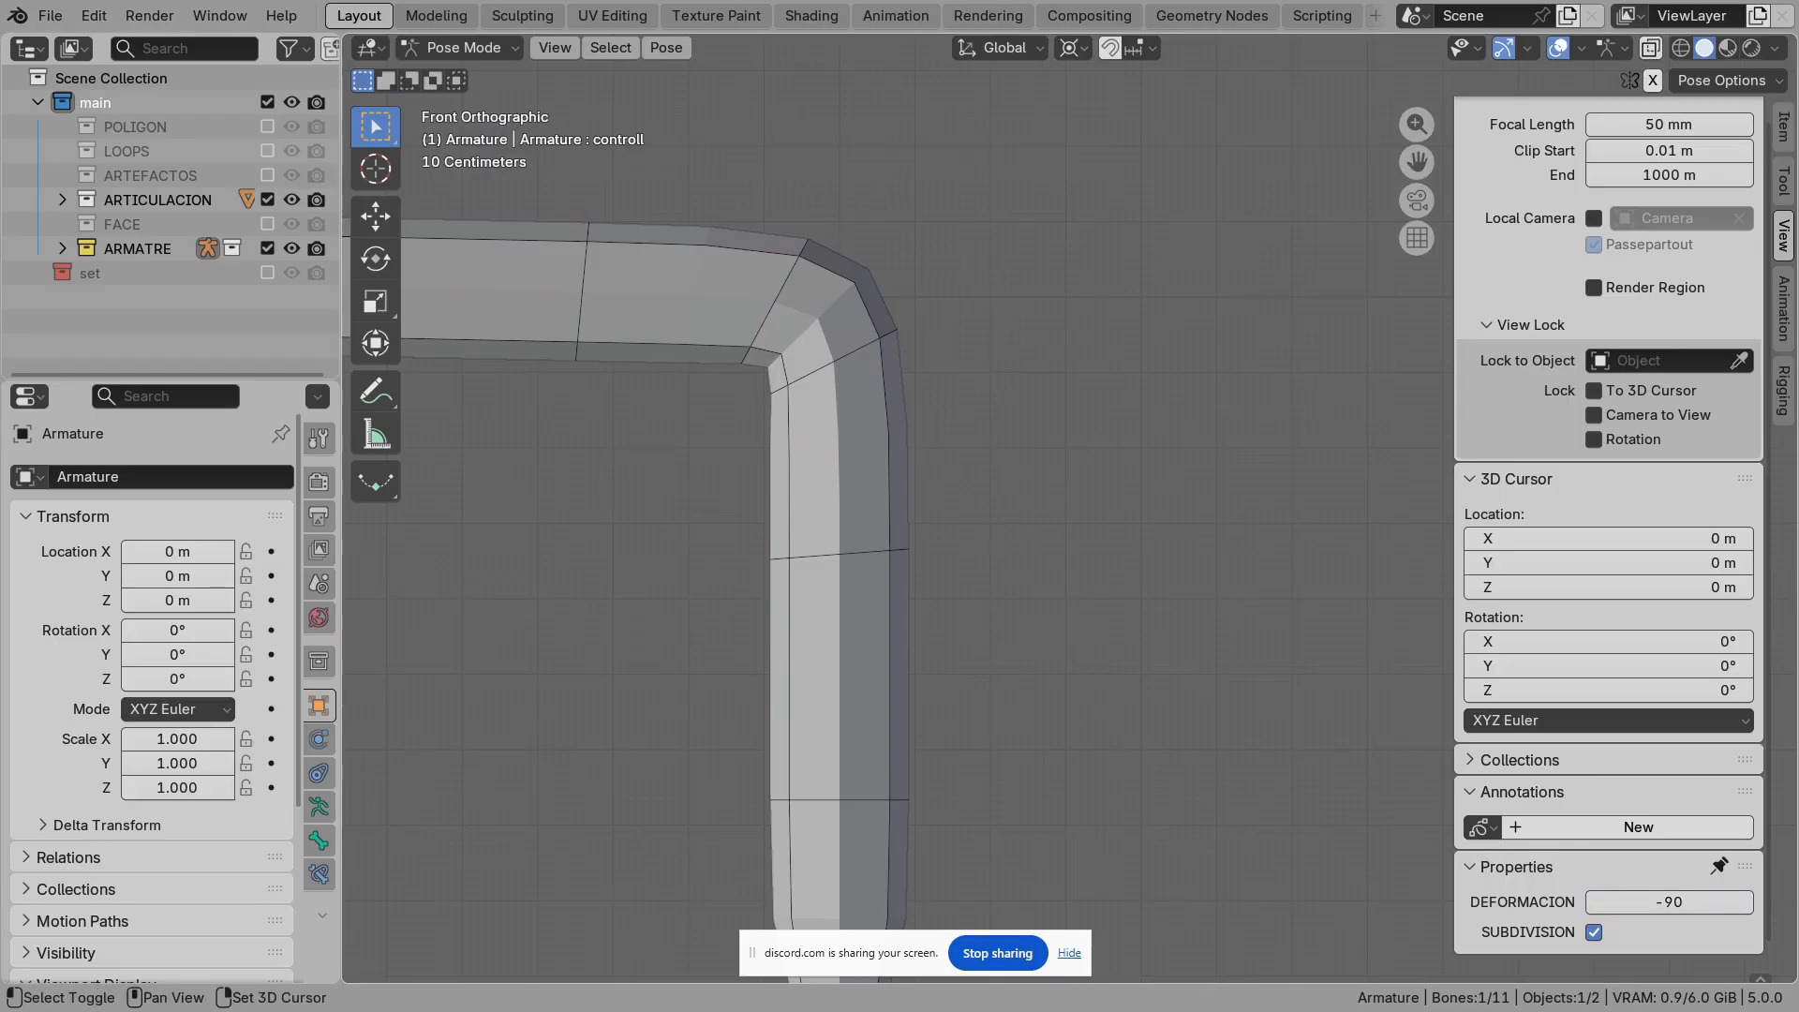
{"action": "middle_click_drag", "start_coordinate": [830, 403], "coordinate": [937, 458], "text": "shift"}
Step: Select the columns mesh and disable its Subdivision modifier for Edit Mode, viewport and render
{"action": "left_click", "coordinate": [937, 459]}
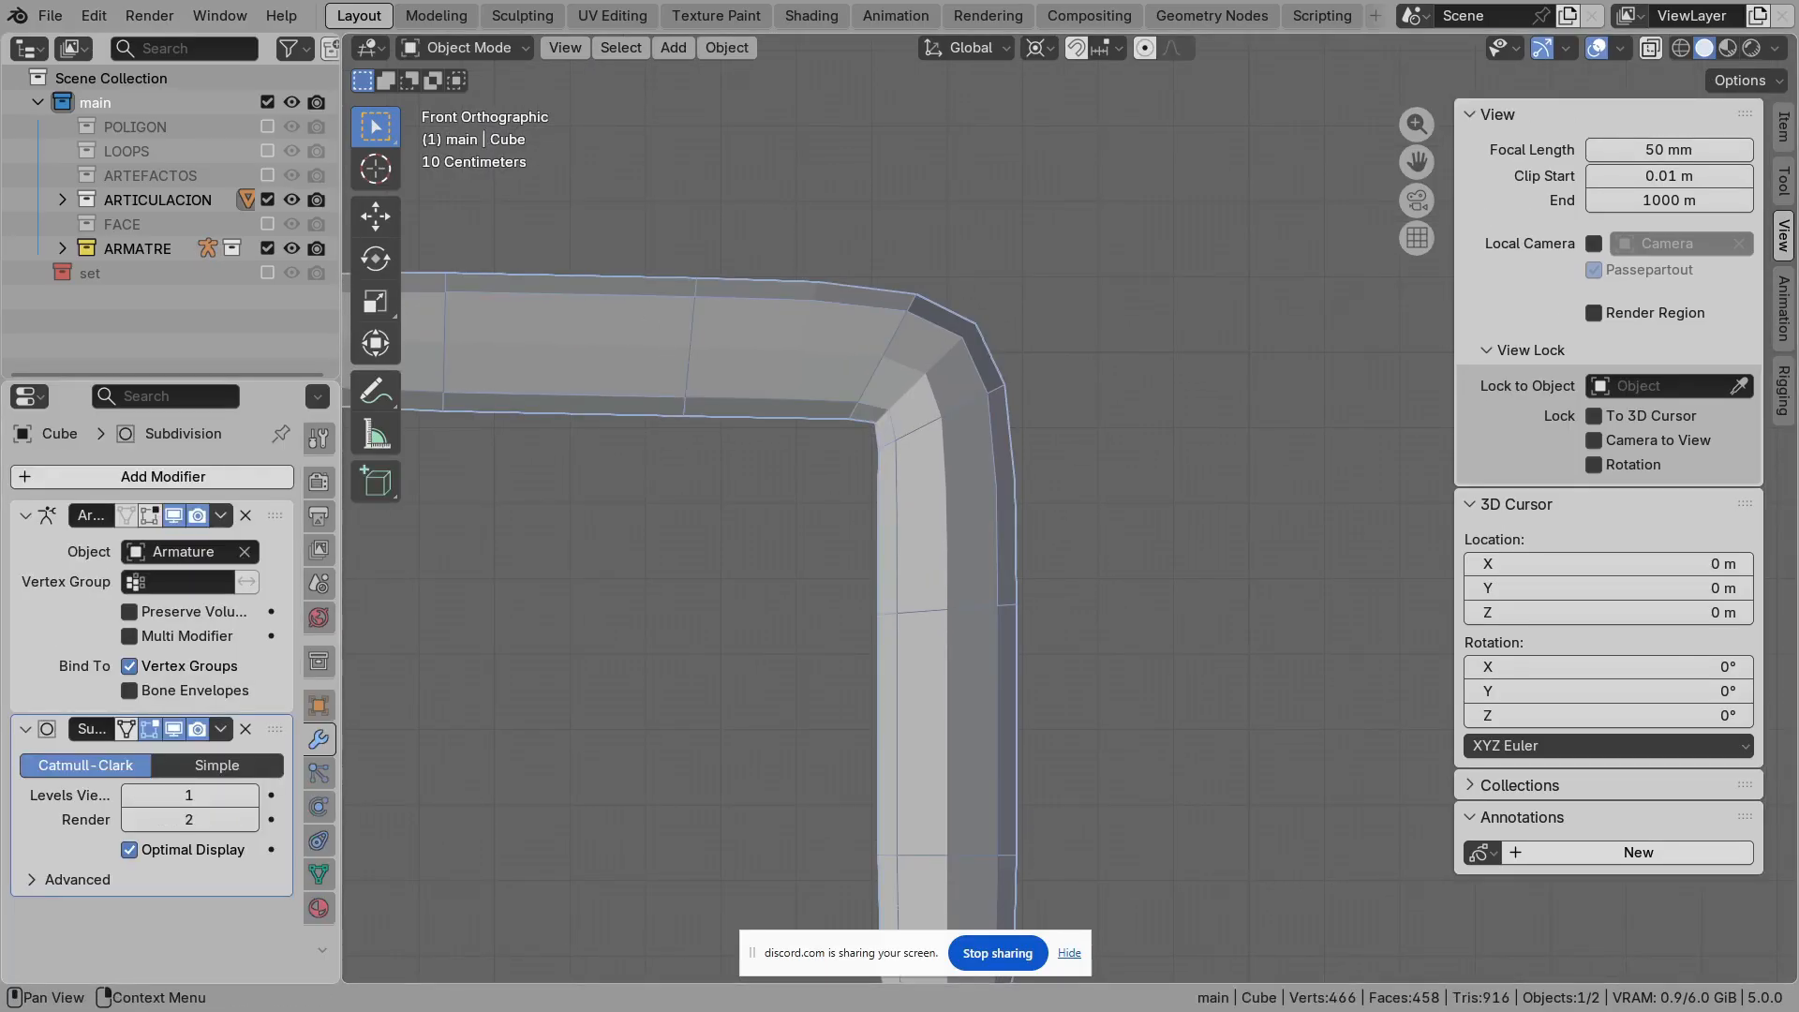
{"action": "left_click_drag", "start_coordinate": [150, 729], "coordinate": [198, 729]}
{"action": "middle_click_drag", "start_coordinate": [750, 562], "coordinate": [793, 611], "text": "shift"}
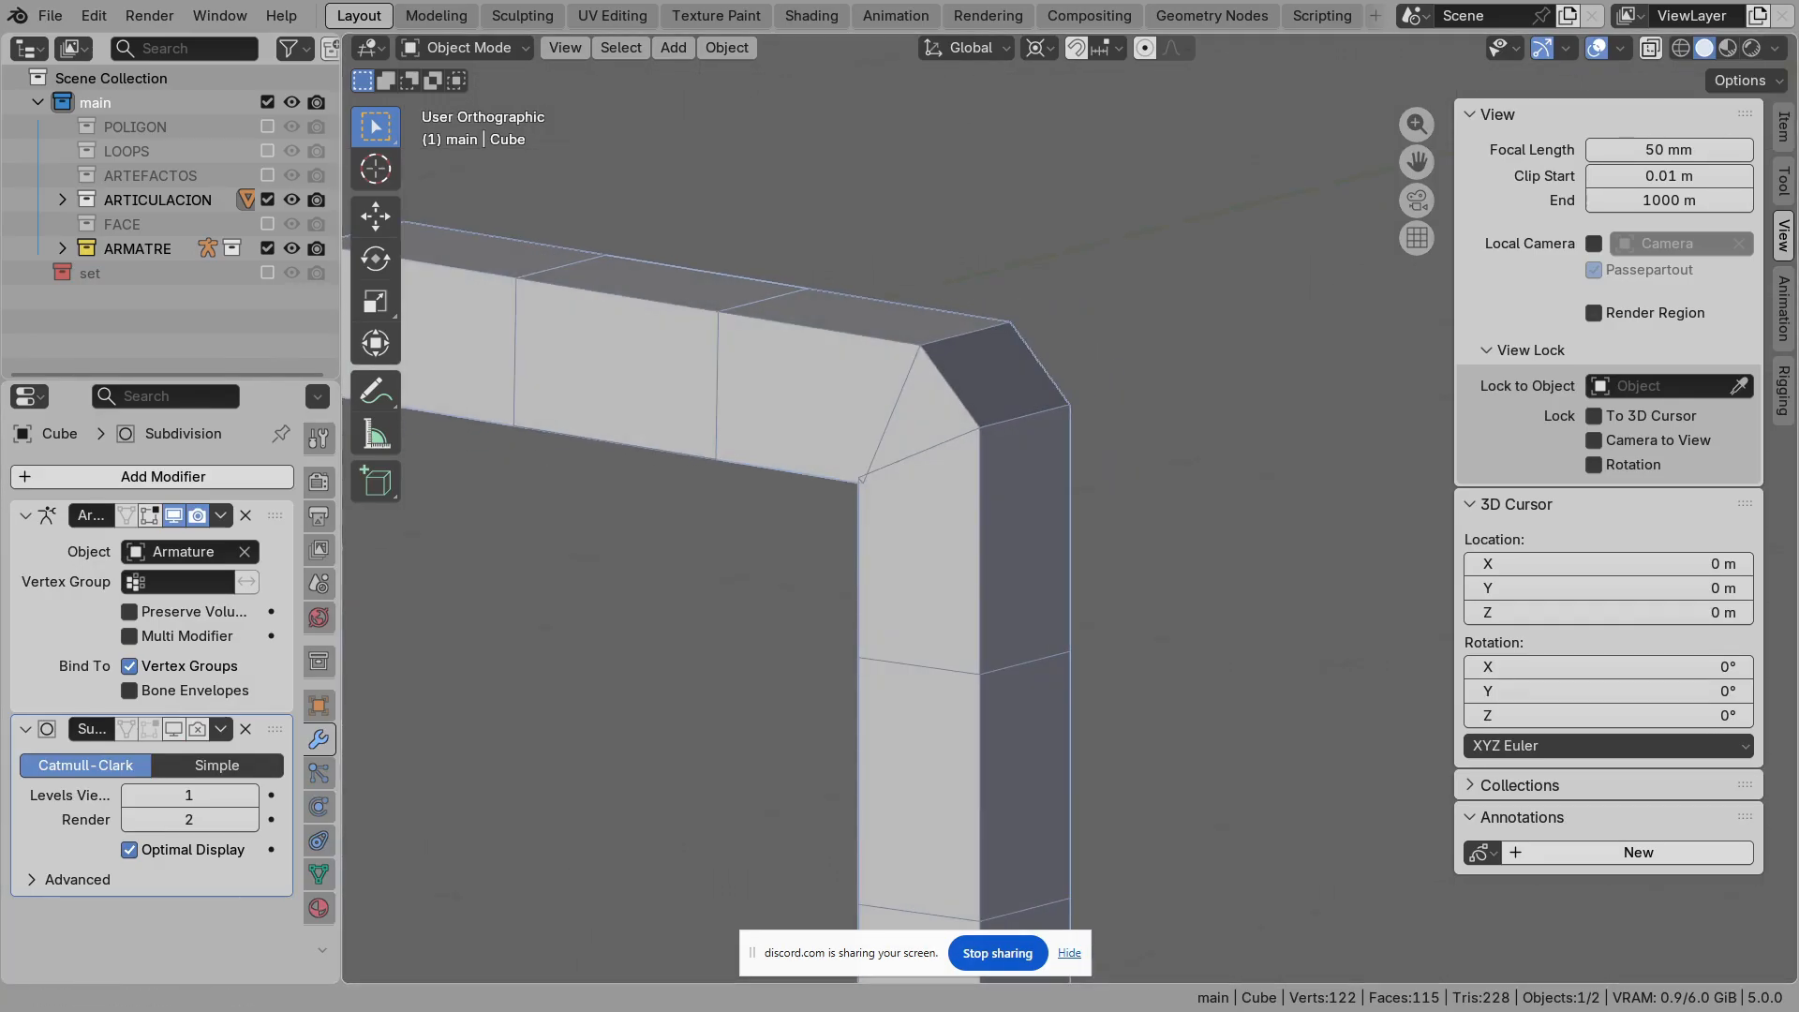
Step: Add a Basis shape key and a second shape key named CORRECTIVO to the columns mesh
{"action": "left_click", "coordinate": [319, 873]}
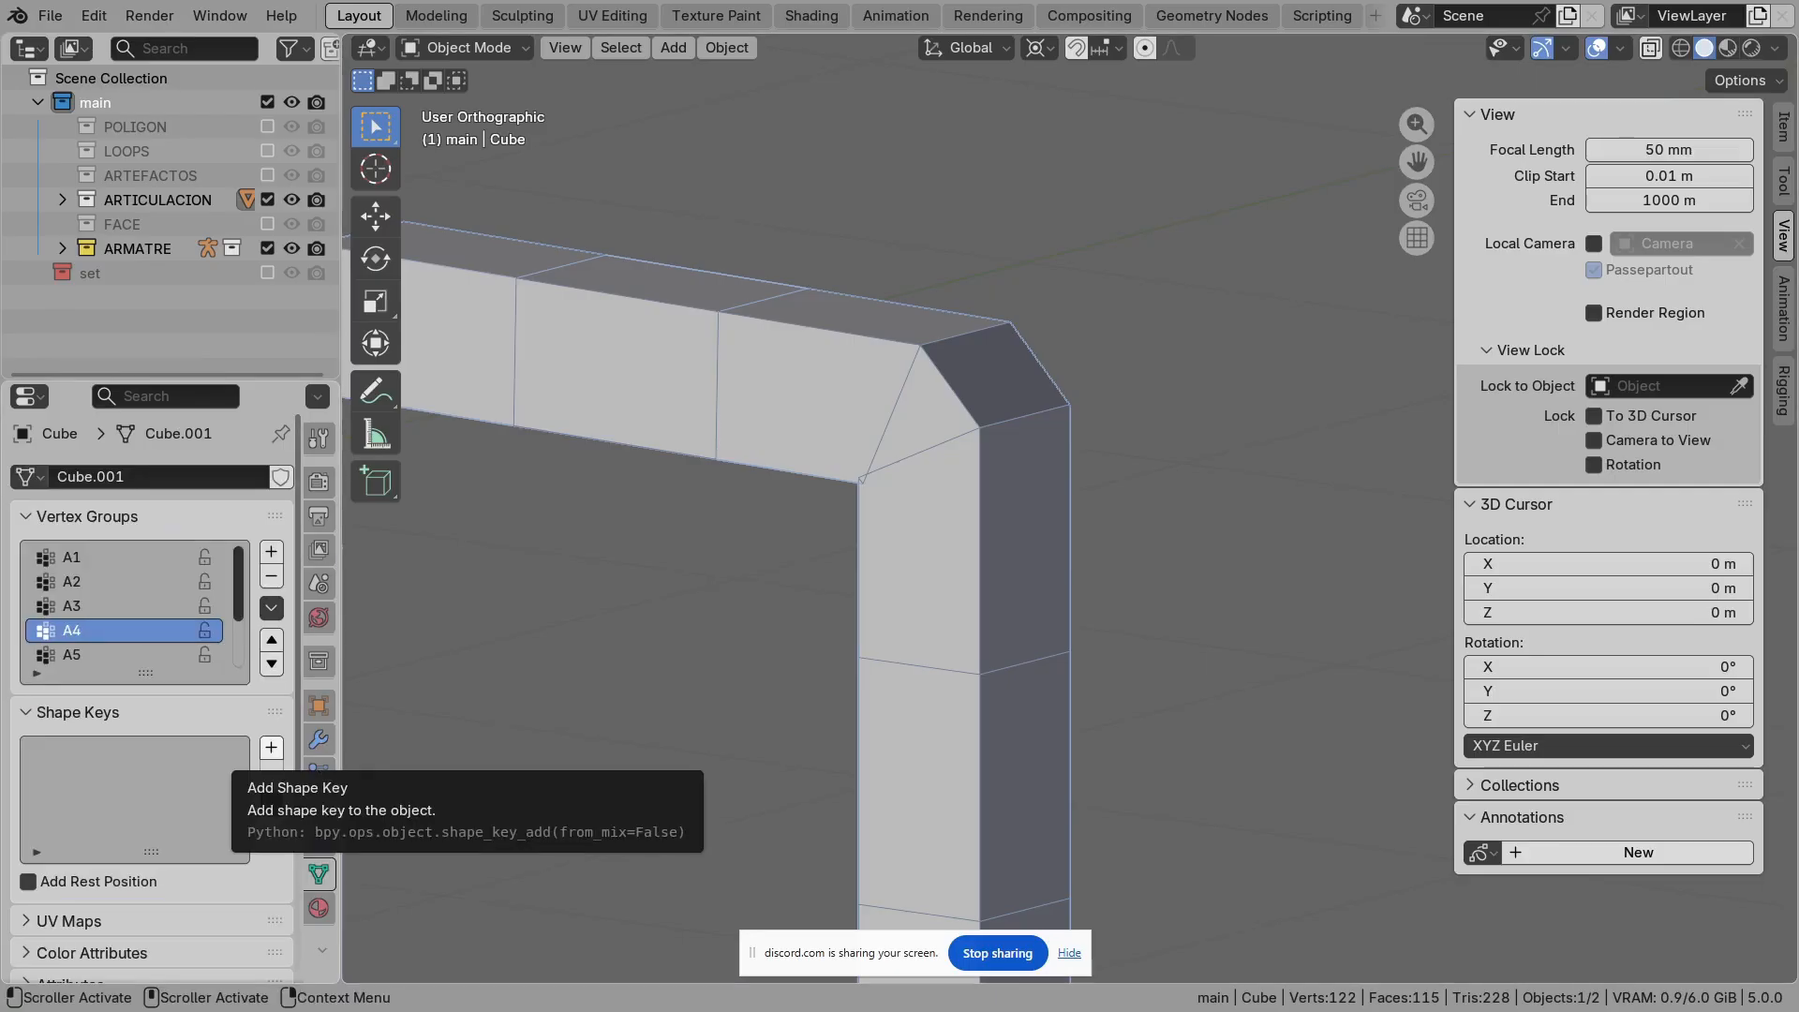
{"action": "left_click", "coordinate": [271, 747]}
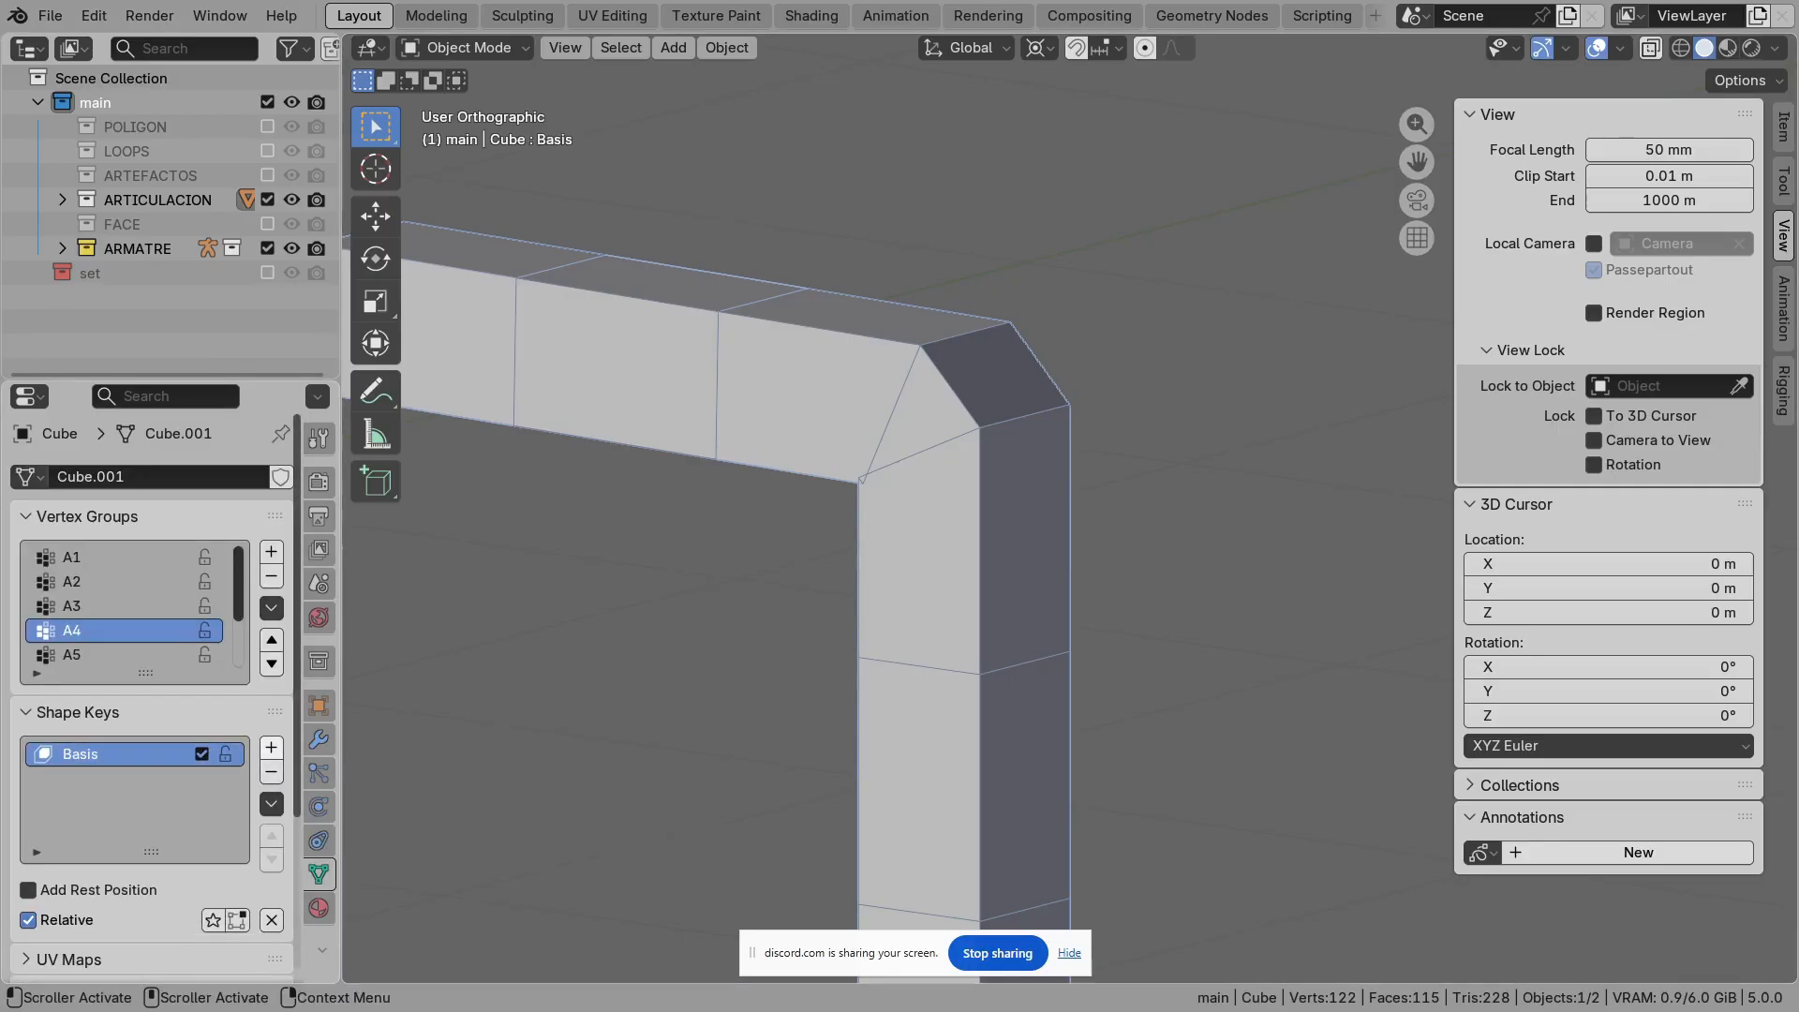
{"action": "left_click", "coordinate": [271, 747]}
{"action": "double_click", "coordinate": [82, 780]}
{"action": "type", "text": "CORRECT"}
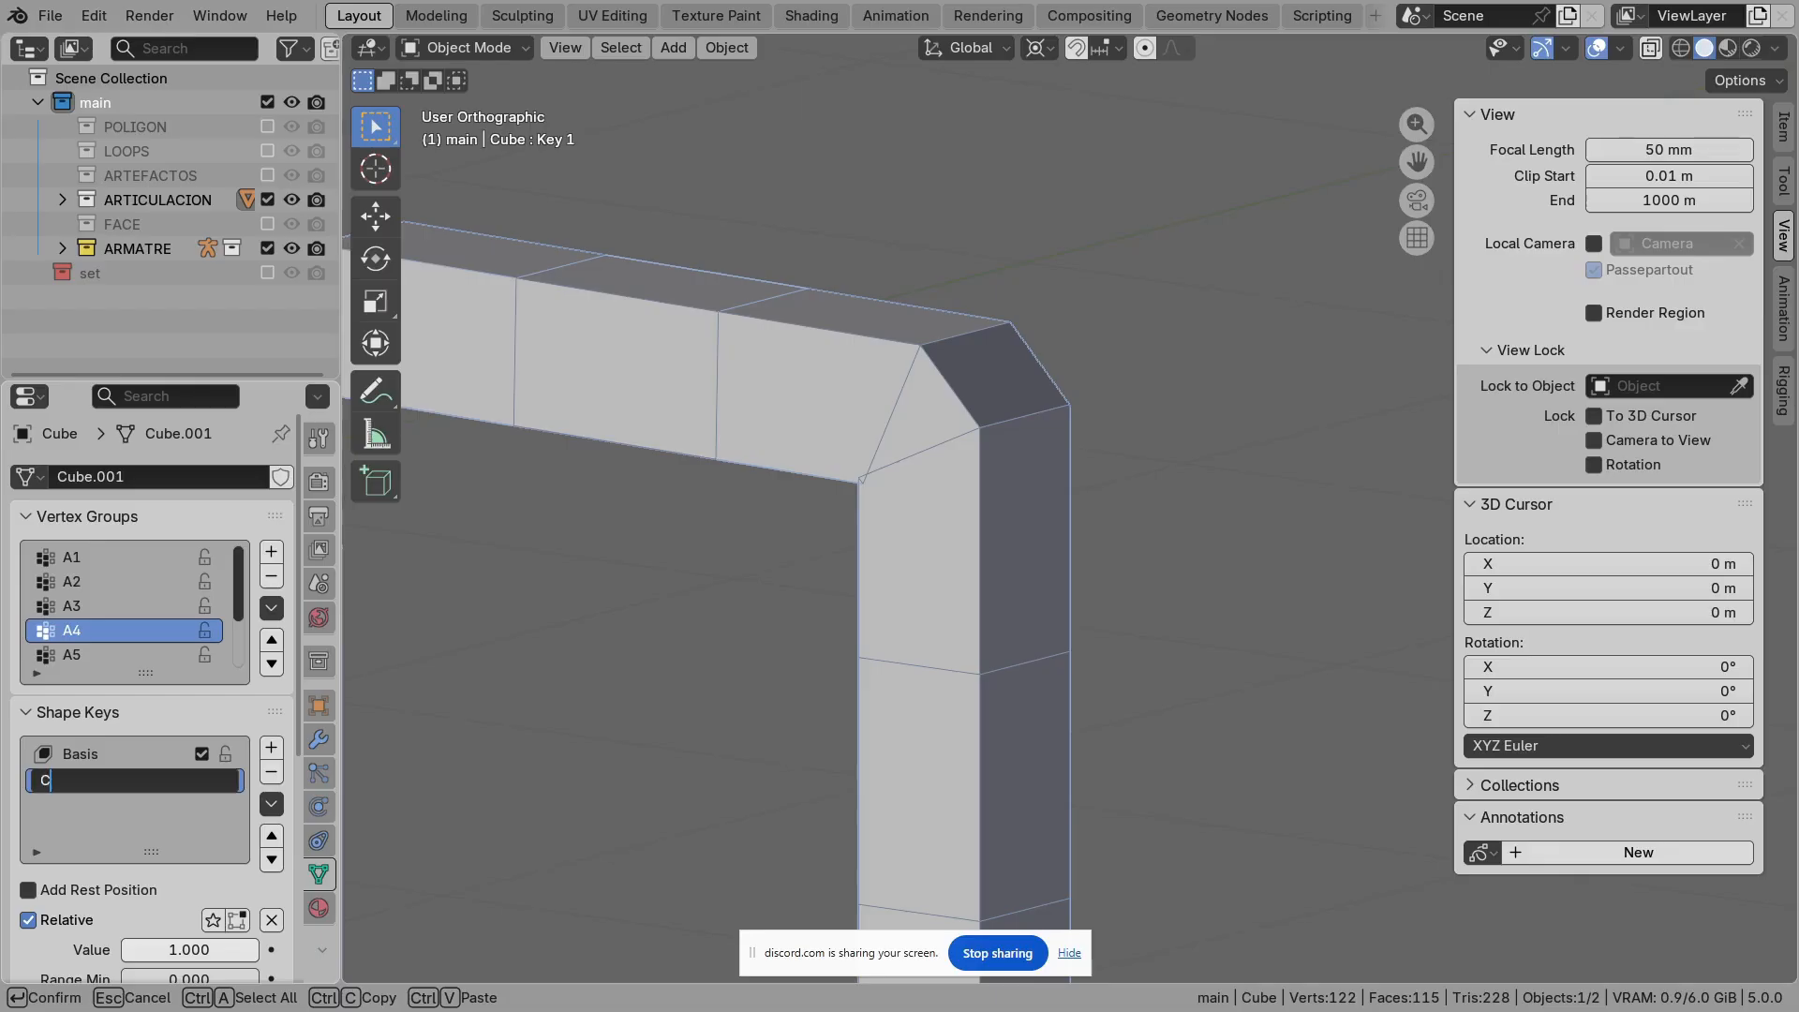
{"action": "key", "text": "Return"}
Step: Enter Edit Mode and enable the Armature modifier's Edit Mode and On Cage display
{"action": "key", "text": "Tab"}
{"action": "left_click", "coordinate": [319, 740]}
{"action": "left_click", "coordinate": [150, 515]}
{"action": "left_click", "coordinate": [126, 516]}
Step: Move the lower pair of outer vertices at the fourth column's elbow upward and slightly inward in the CORRECTIVO shape key
{"action": "left_click", "coordinate": [980, 428]}
{"action": "key", "text": "KP_Decimal"}
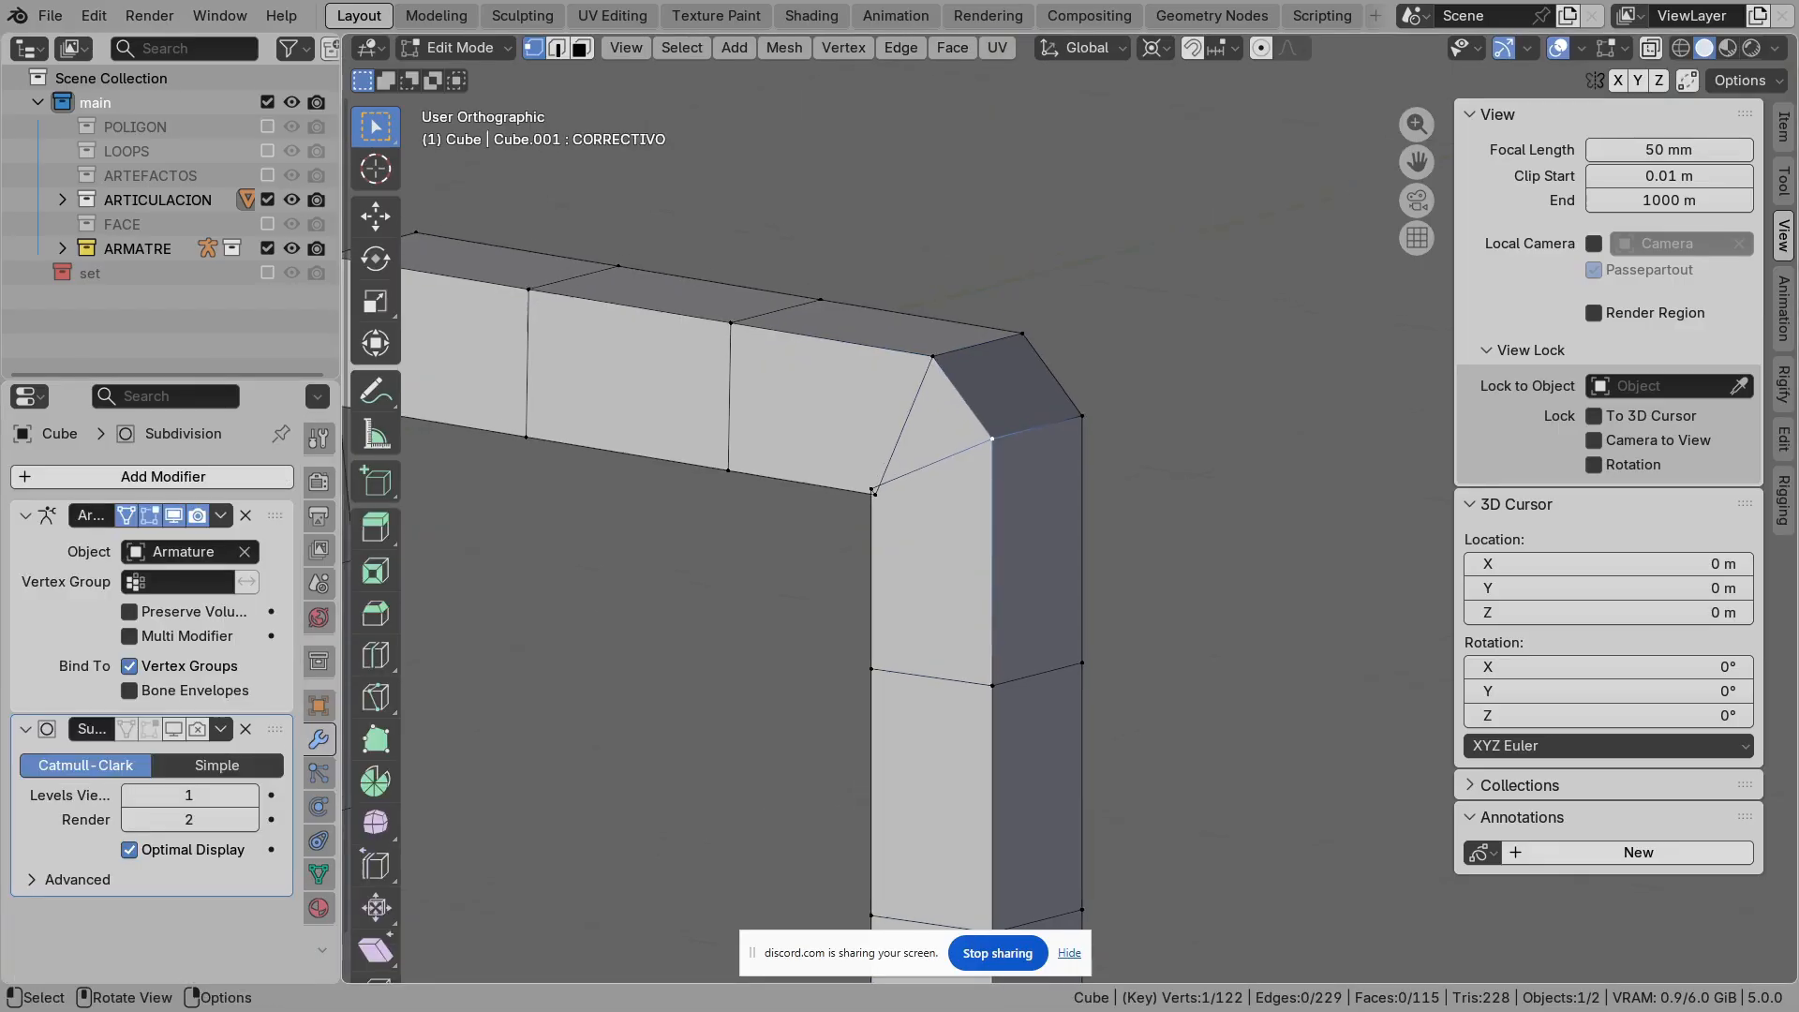
{"action": "middle_click_drag", "start_coordinate": [980, 429], "coordinate": [1063, 407]}
{"action": "scroll", "coordinate": [1033, 418], "scroll_direction": "up", "scroll_amount": 1}
{"action": "left_click", "coordinate": [1096, 494], "text": "shift"}
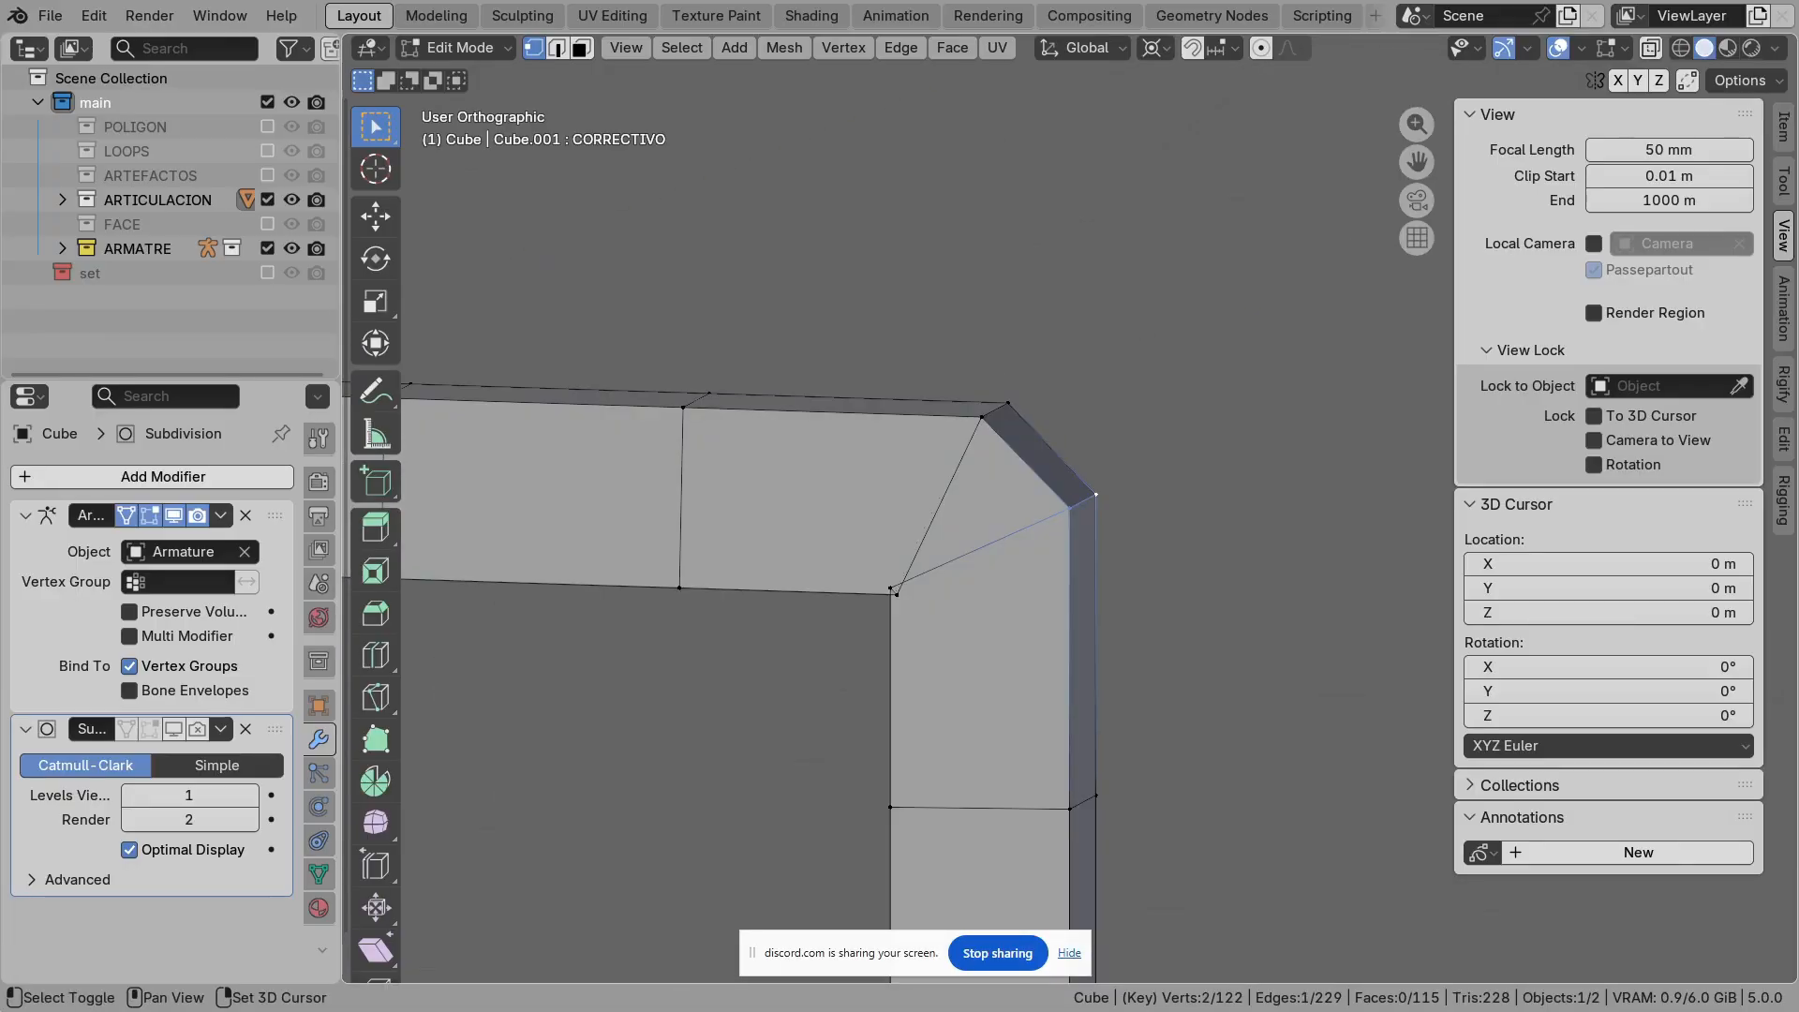
{"action": "key", "text": "KP_1"}
{"action": "key", "text": "g"}
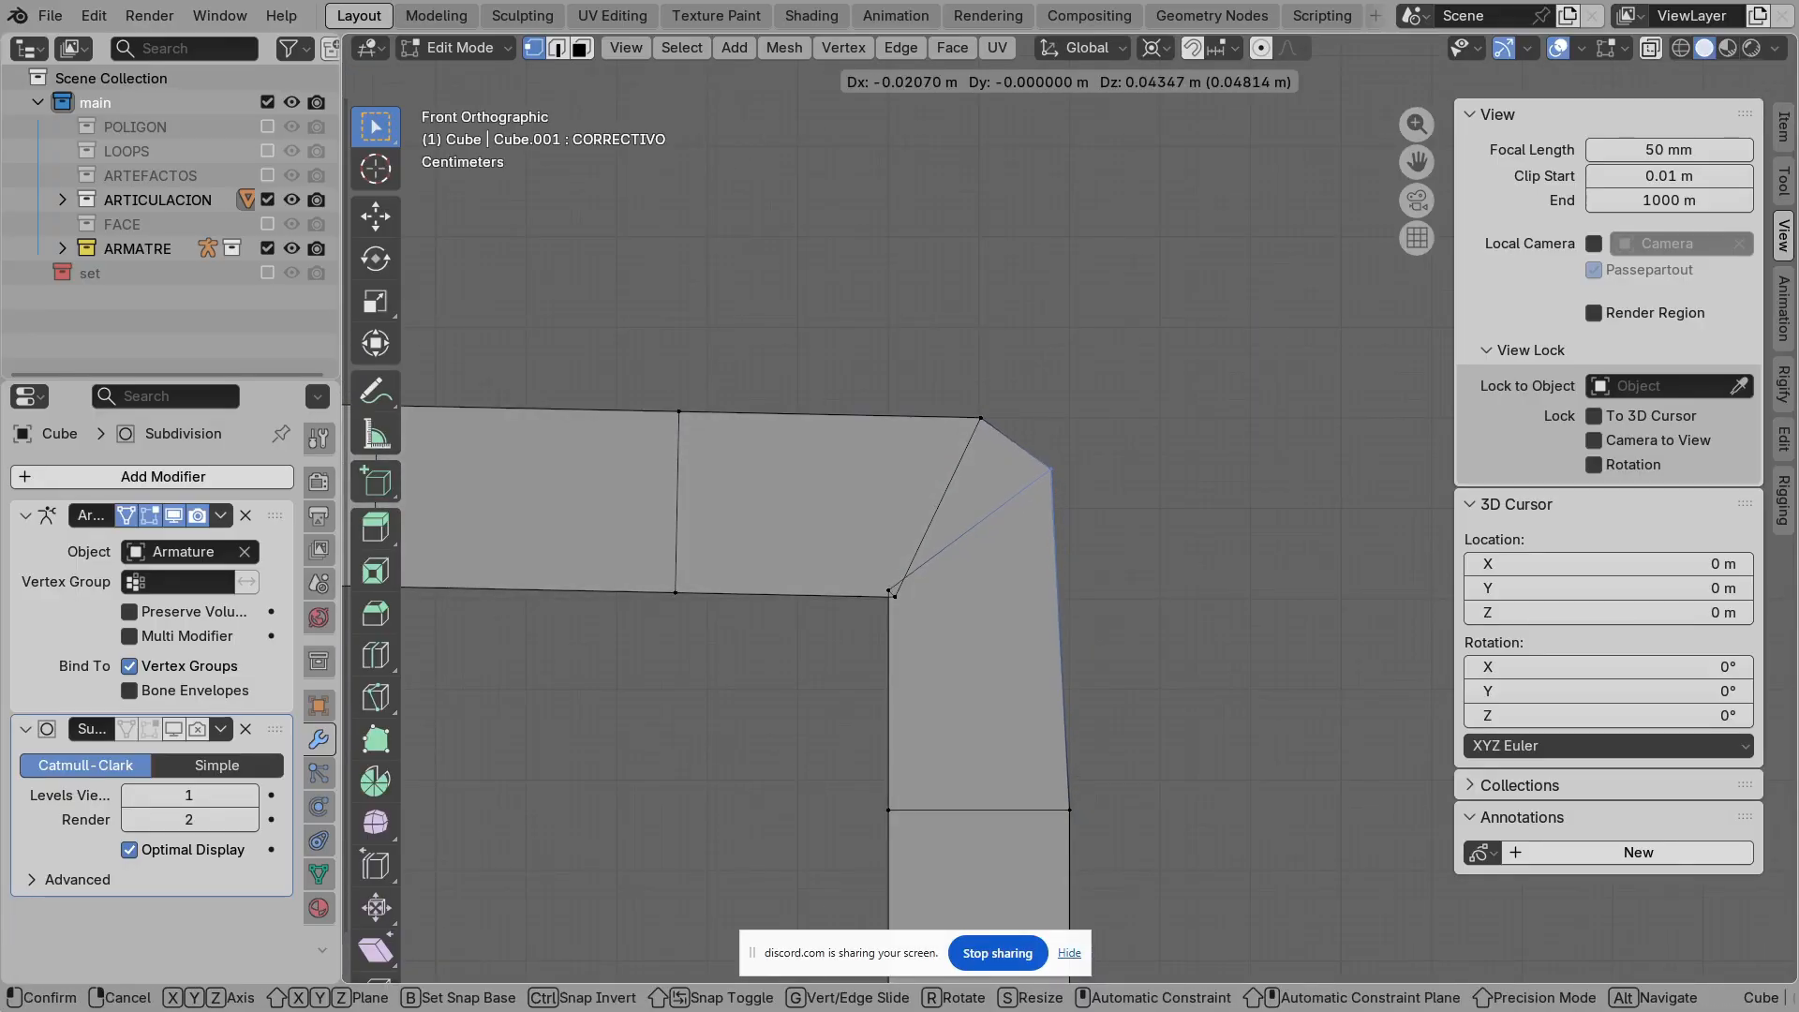
{"action": "key", "text": "Return"}
Step: Move the upper pair of outer elbow vertices about 0.07 m toward the outer corner to sharpen the bend
{"action": "left_click", "coordinate": [982, 418]}
{"action": "middle_click_drag", "start_coordinate": [981, 418], "coordinate": [954, 442]}
{"action": "left_click", "coordinate": [1016, 390], "text": "shift"}
{"action": "middle_click_drag", "start_coordinate": [1016, 390], "coordinate": [1042, 368]}
{"action": "key", "text": "KP_1"}
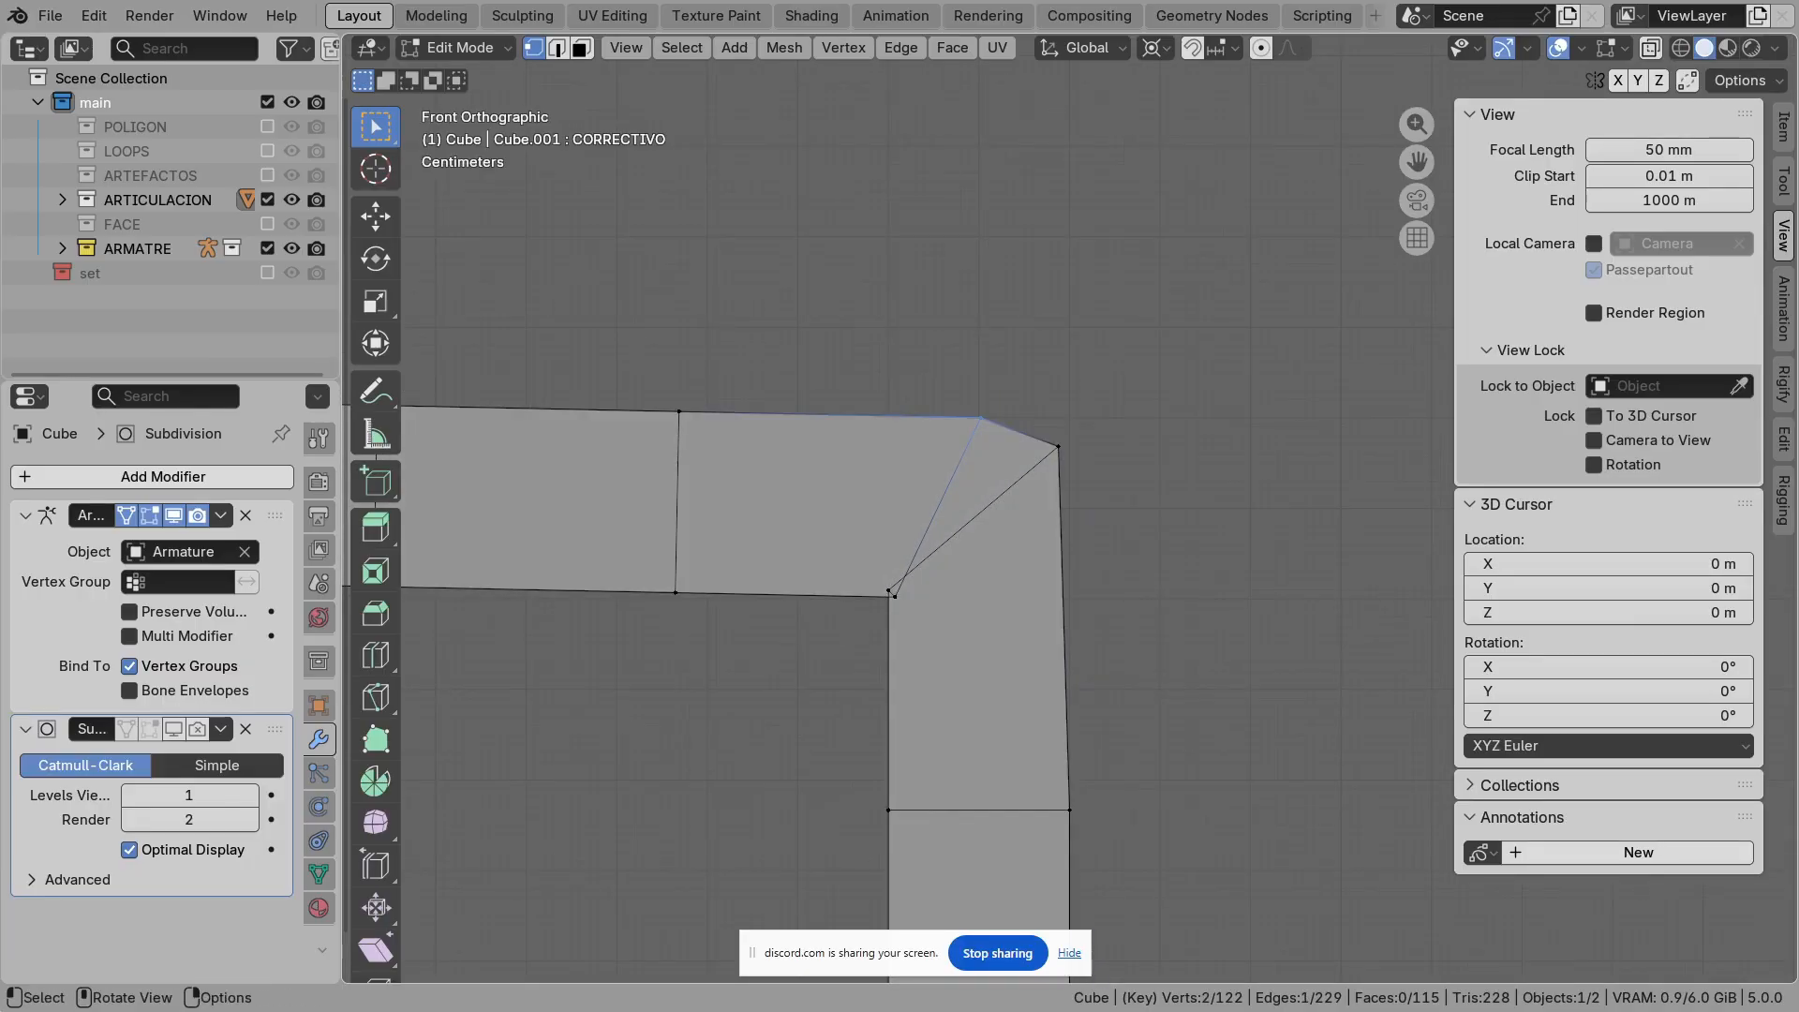
{"action": "key", "text": "g"}
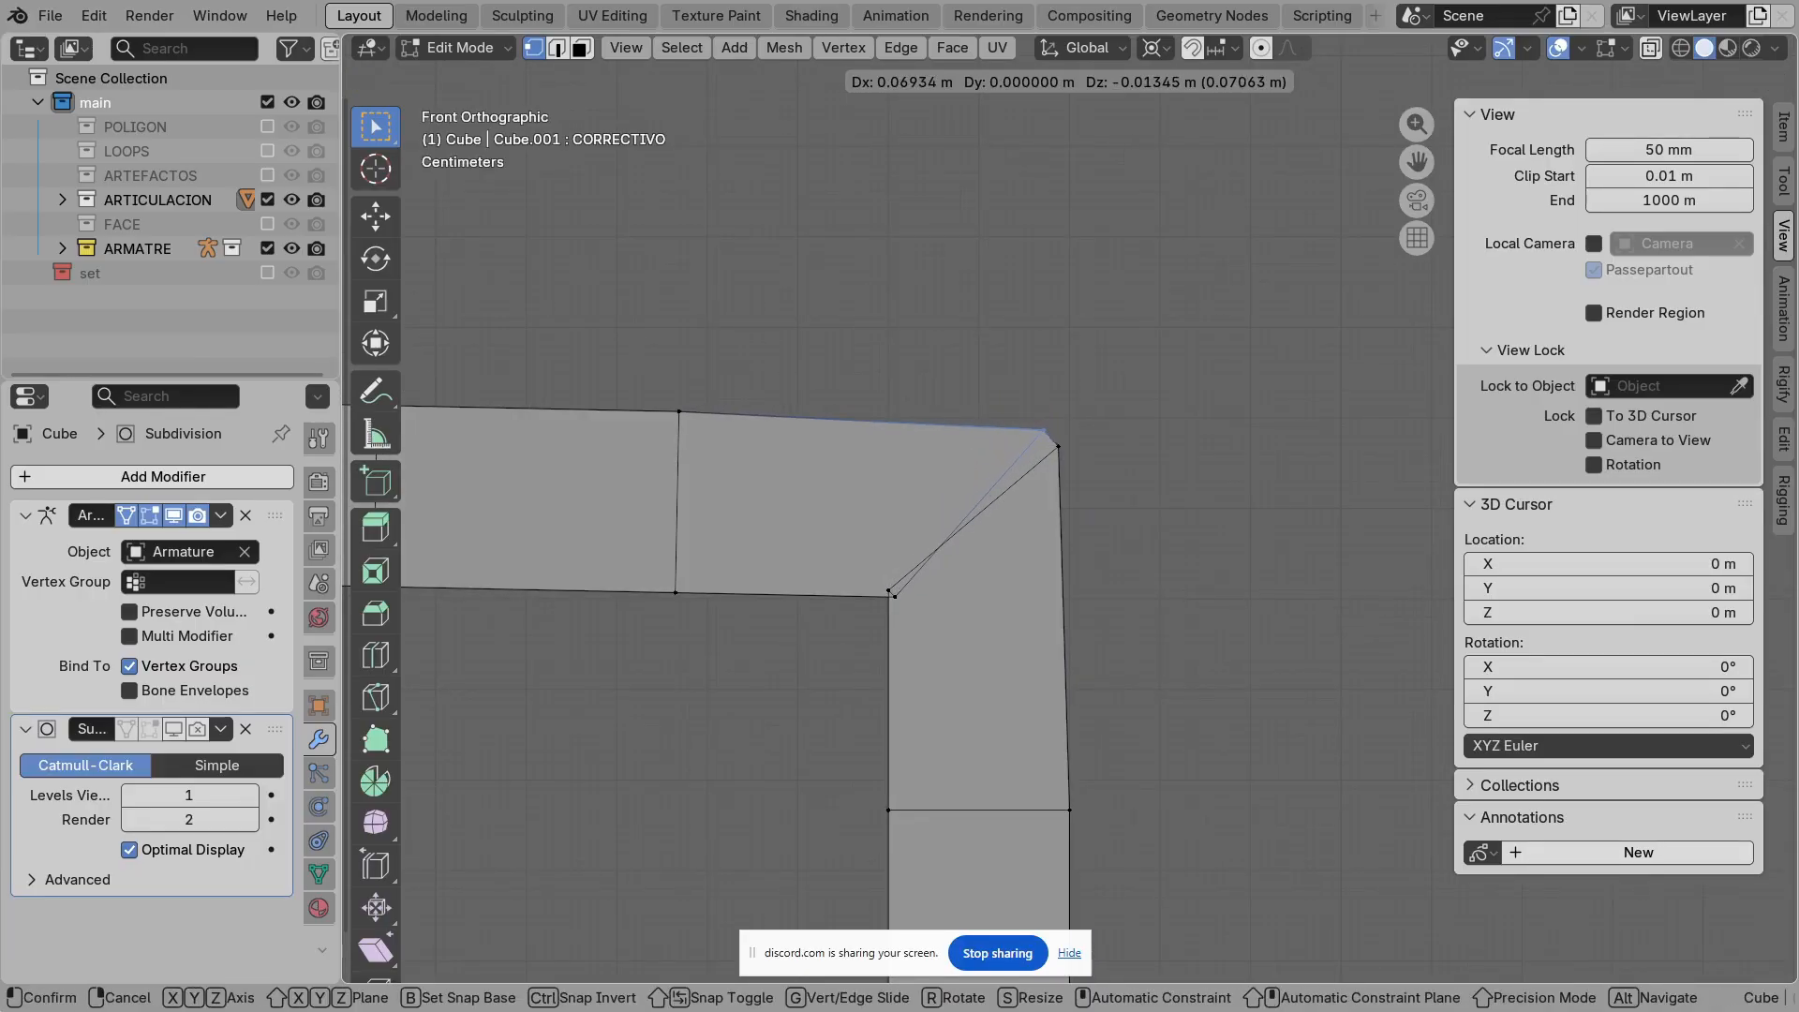
{"action": "left_click", "coordinate": [1050, 429]}
Step: Leave Edit Mode and re-enable the Subdivision modifier for render, viewport, Edit Mode and On Cage
{"action": "key", "text": "Tab"}
{"action": "middle_click_drag", "start_coordinate": [1050, 429], "coordinate": [956, 445]}
{"action": "left_click_drag", "start_coordinate": [198, 729], "coordinate": [126, 729]}
{"action": "middle_click_drag", "start_coordinate": [675, 638], "coordinate": [772, 622]}
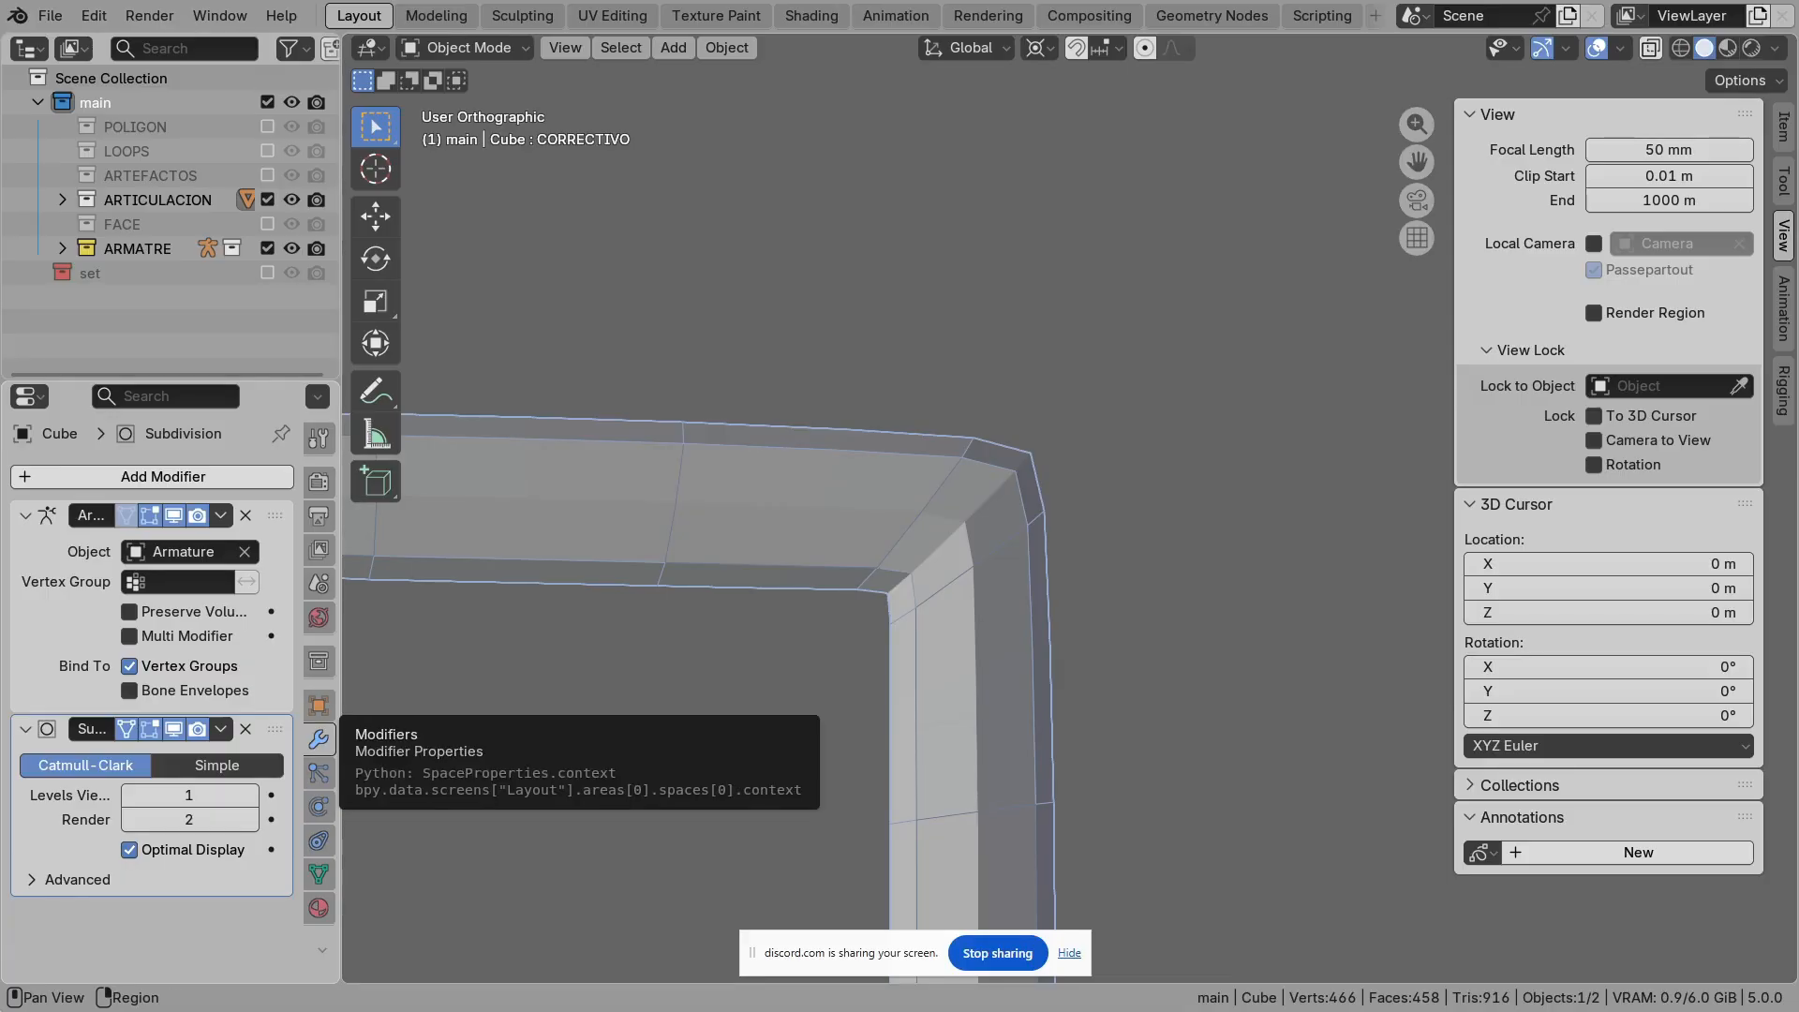
Step: Set the CORRECTIVO shape key to 0 and annotate the bent arm with a line, a downward arrow and "90"
{"action": "left_click", "coordinate": [318, 874]}
{"action": "left_click_drag", "start_coordinate": [161, 781], "coordinate": [96, 781]}
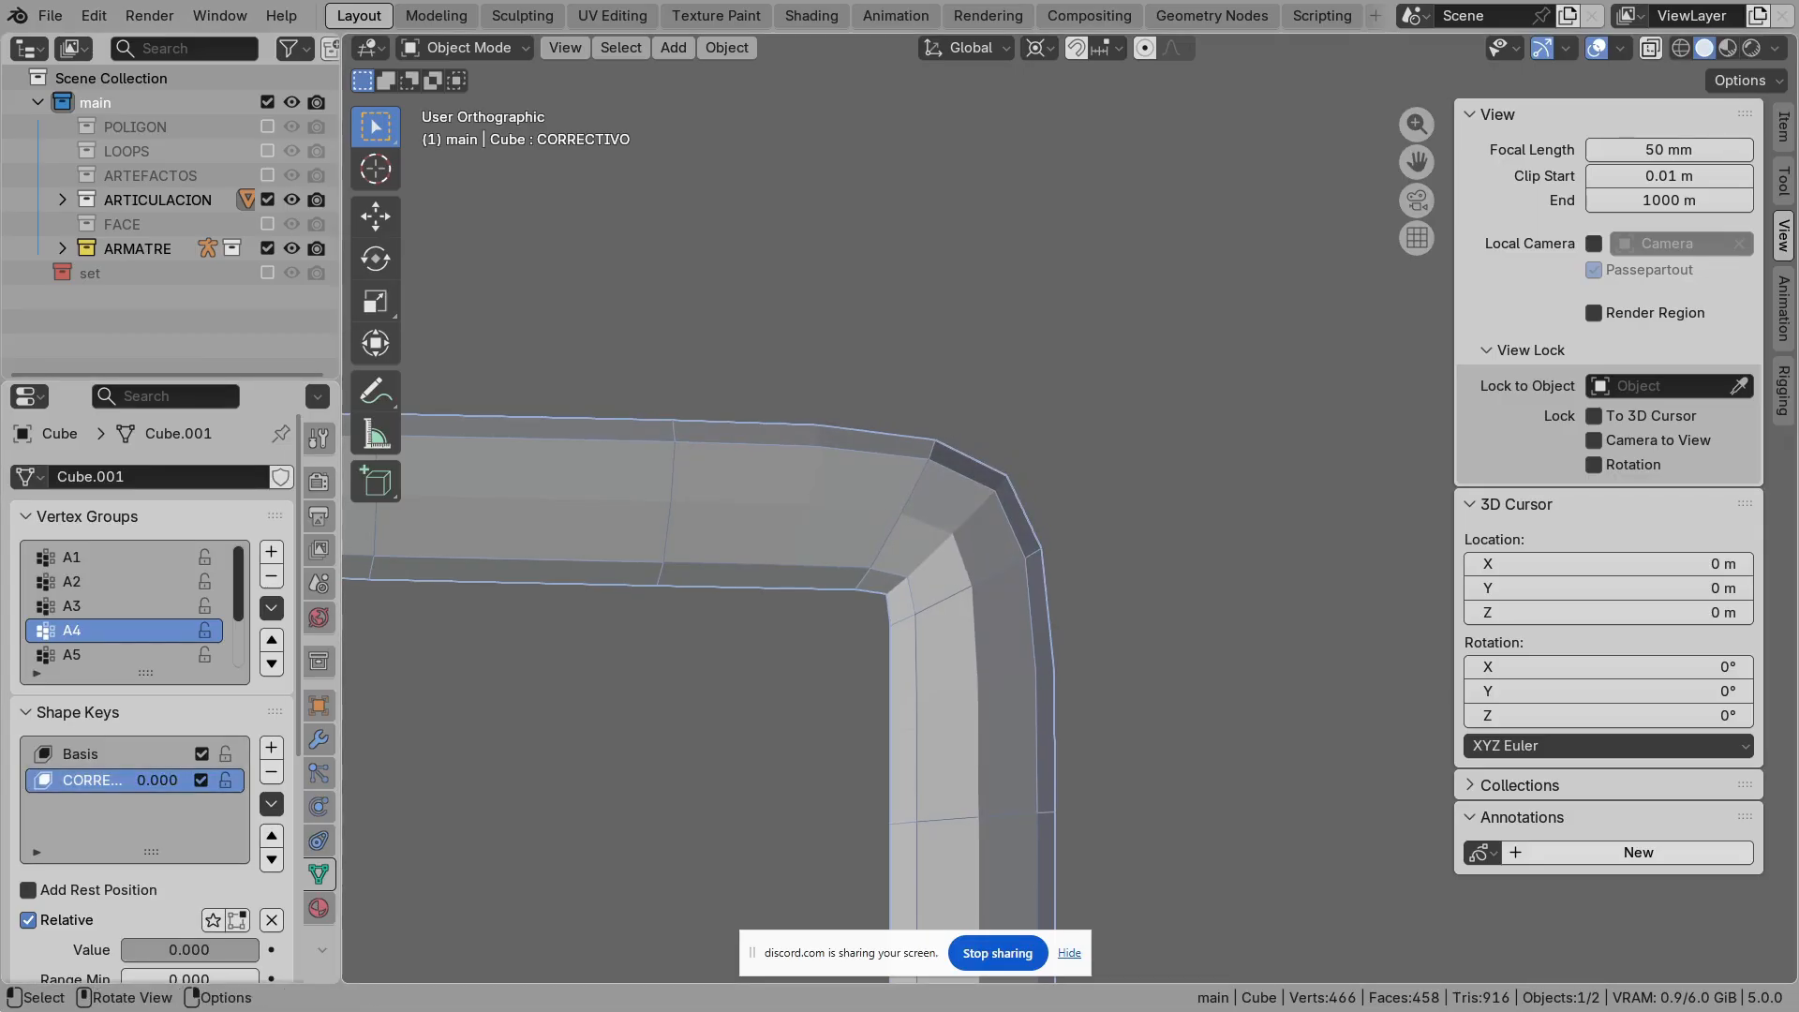
{"action": "mouse_move", "coordinate": [910, 521]}
{"action": "left_mouse_down"}
{"action": "mouse_move", "coordinate": [454, 502]}
{"action": "mouse_move", "coordinate": [614, 698]}
{"action": "mouse_move", "coordinate": [603, 712]}
{"action": "mouse_move", "coordinate": [623, 646]}
{"action": "mouse_move", "coordinate": [683, 704]}
{"action": "left_mouse_up"}
{"action": "left_click_drag", "start_coordinate": [676, 623], "coordinate": [657, 627]}
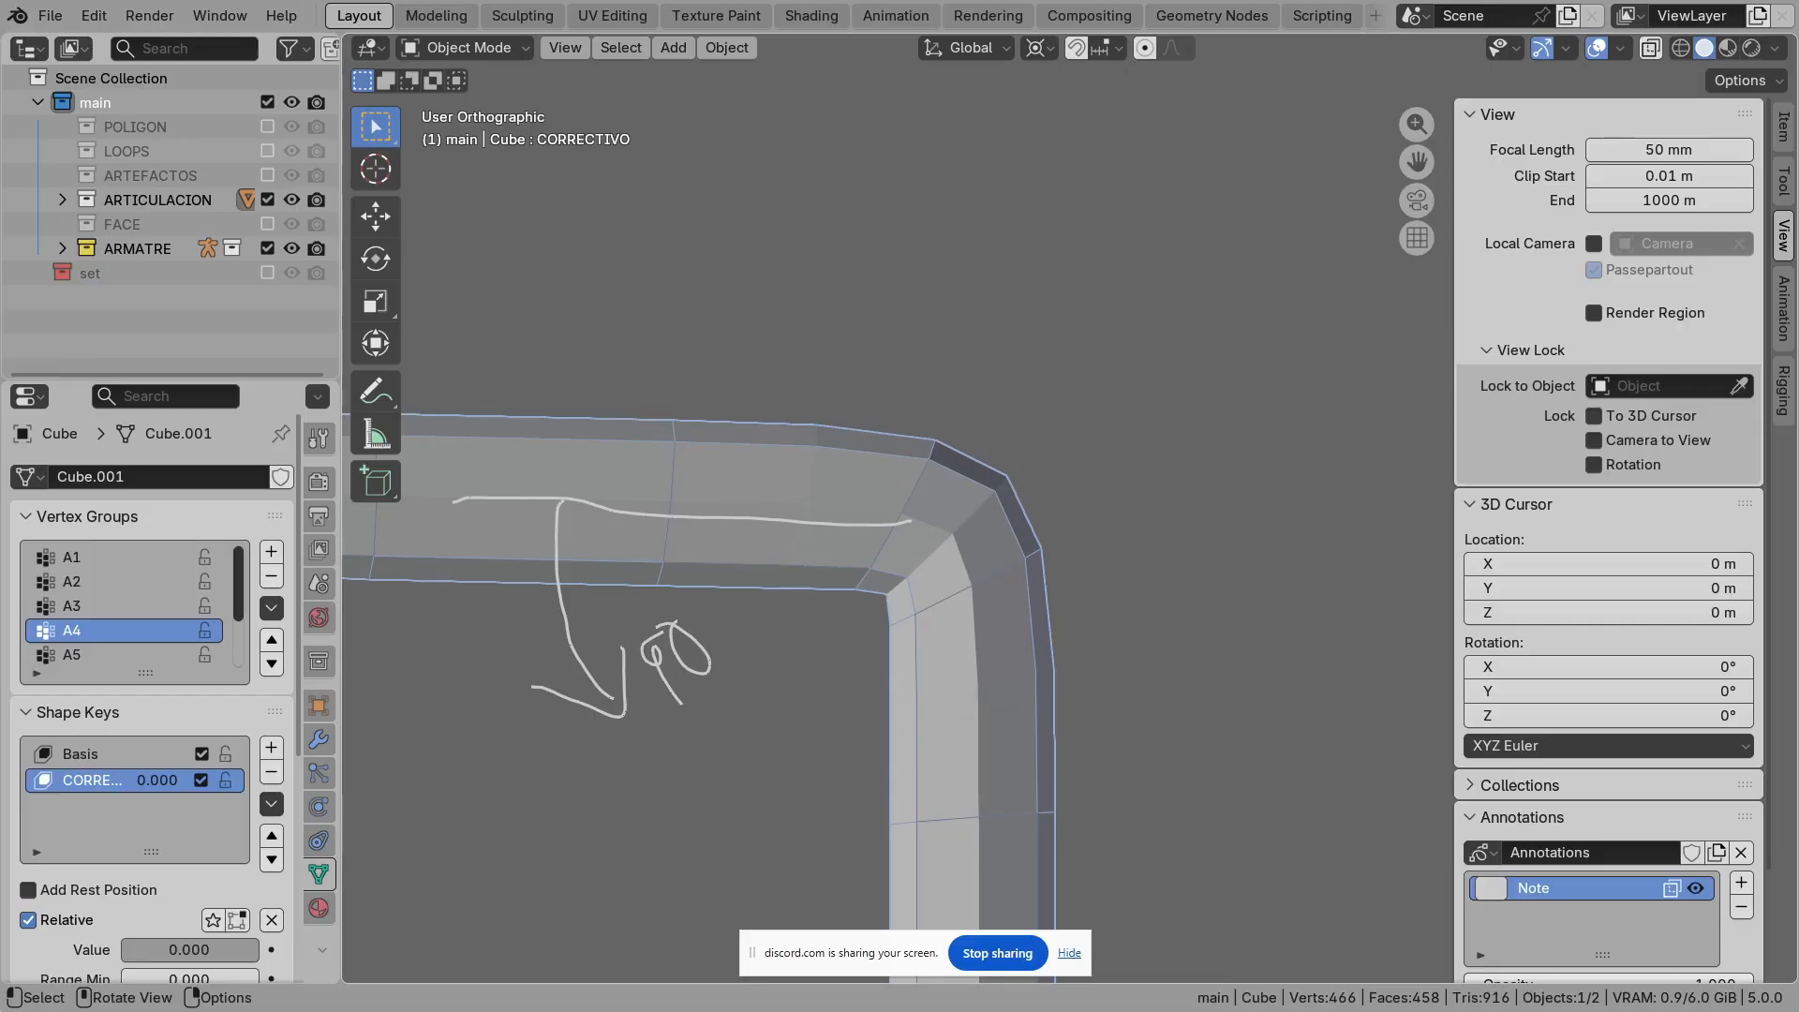
Step: Compare the elbow with the CORRECTIVO shape key raised to 1 and returned to 0, widening the Properties editor to show its full name
{"action": "left_click_drag", "start_coordinate": [189, 950], "coordinate": [267, 949]}
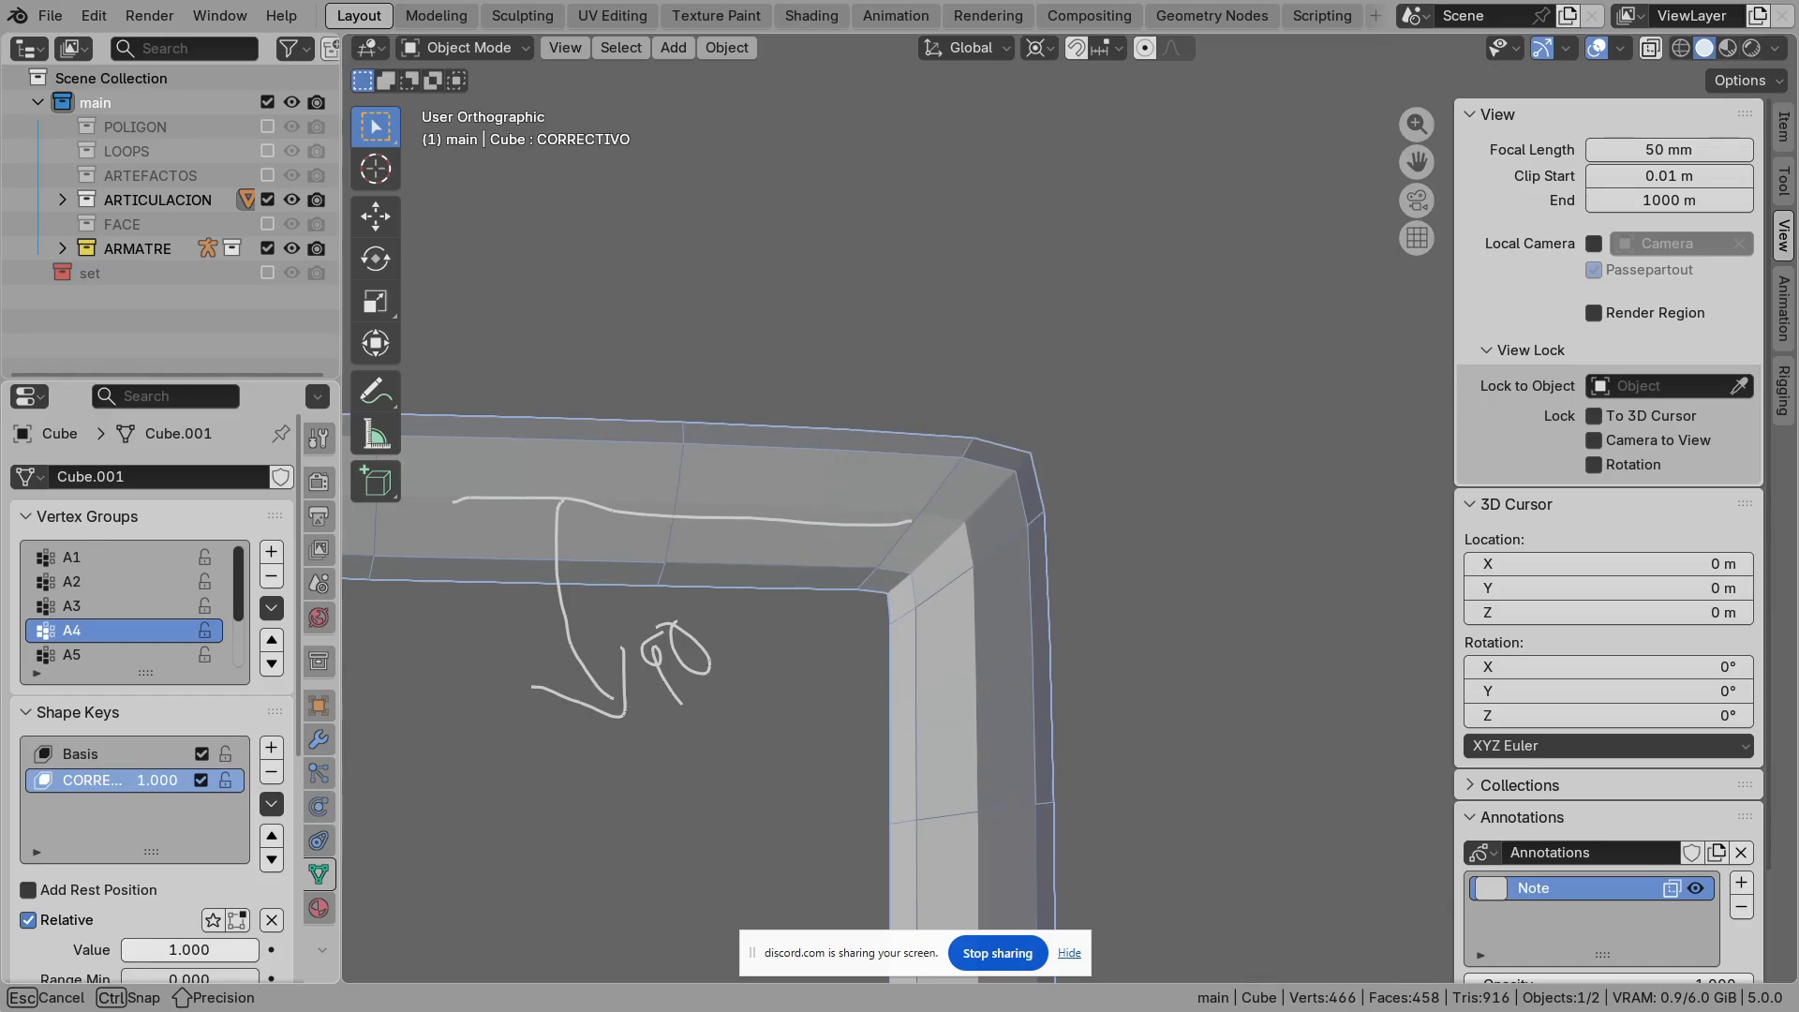
{"action": "left_click_drag", "start_coordinate": [225, 781], "coordinate": [234, 780]}
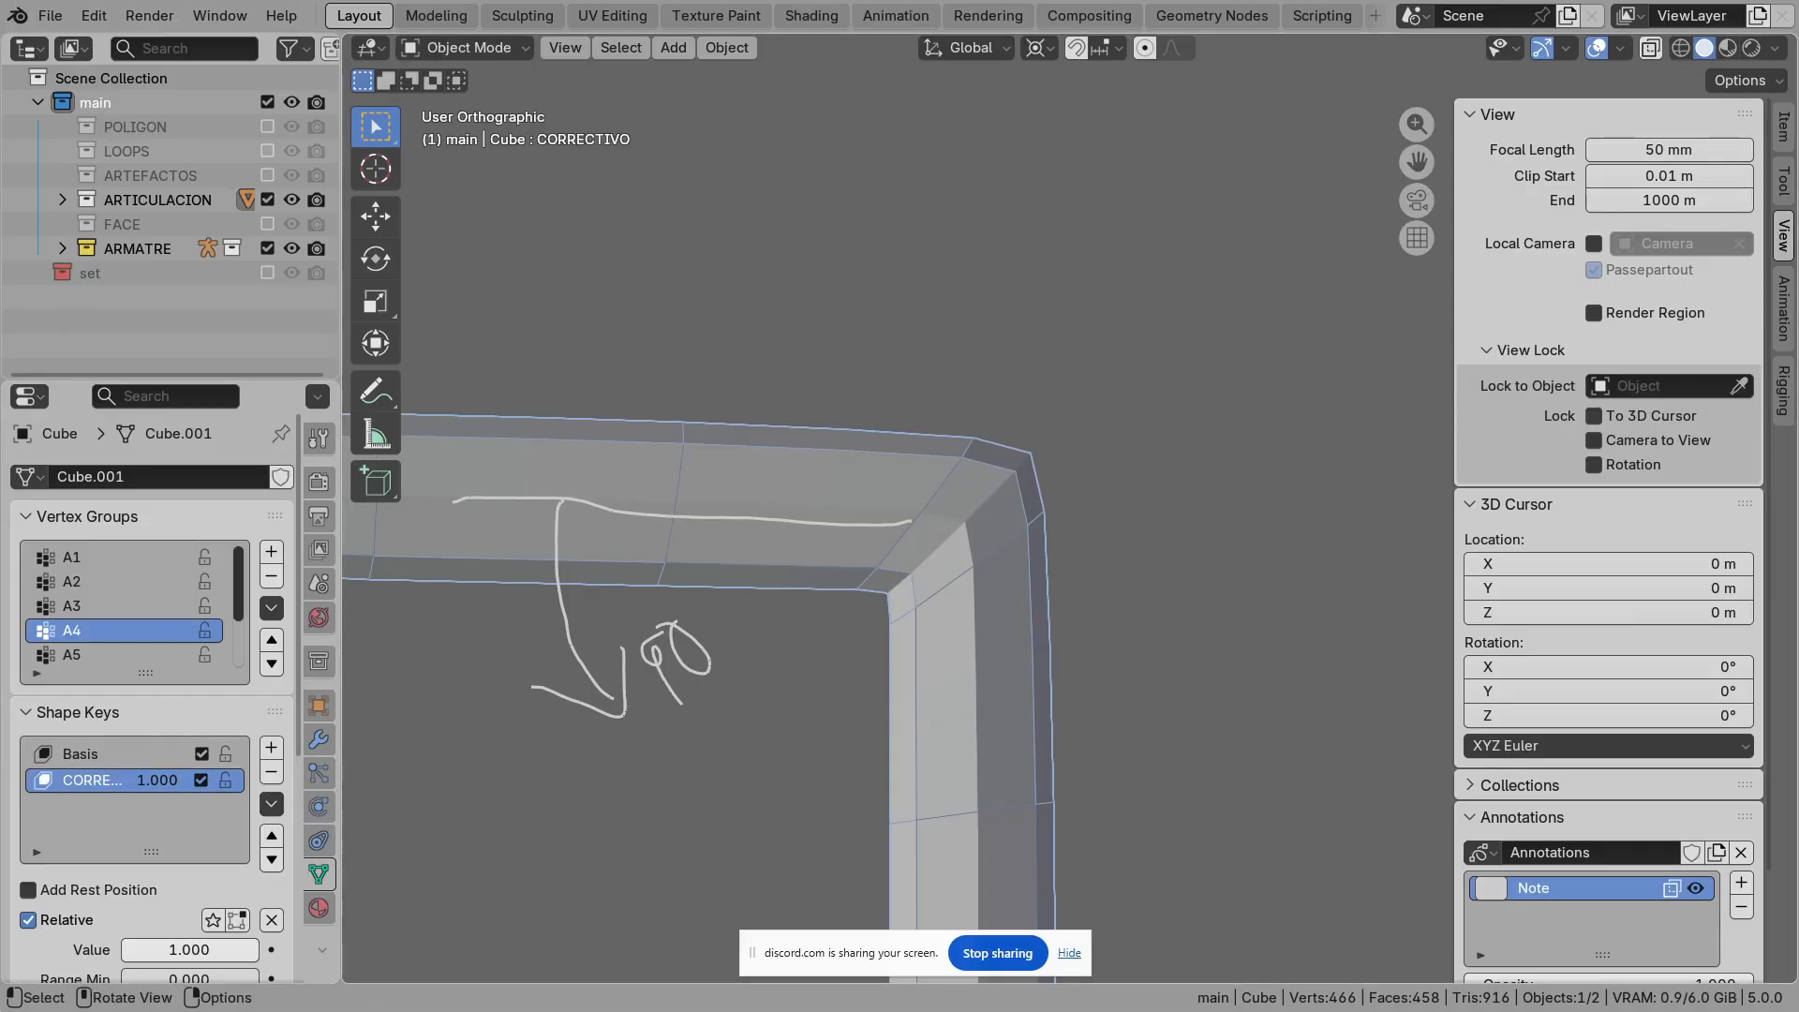
{"action": "left_click_drag", "start_coordinate": [341, 431], "coordinate": [433, 431]}
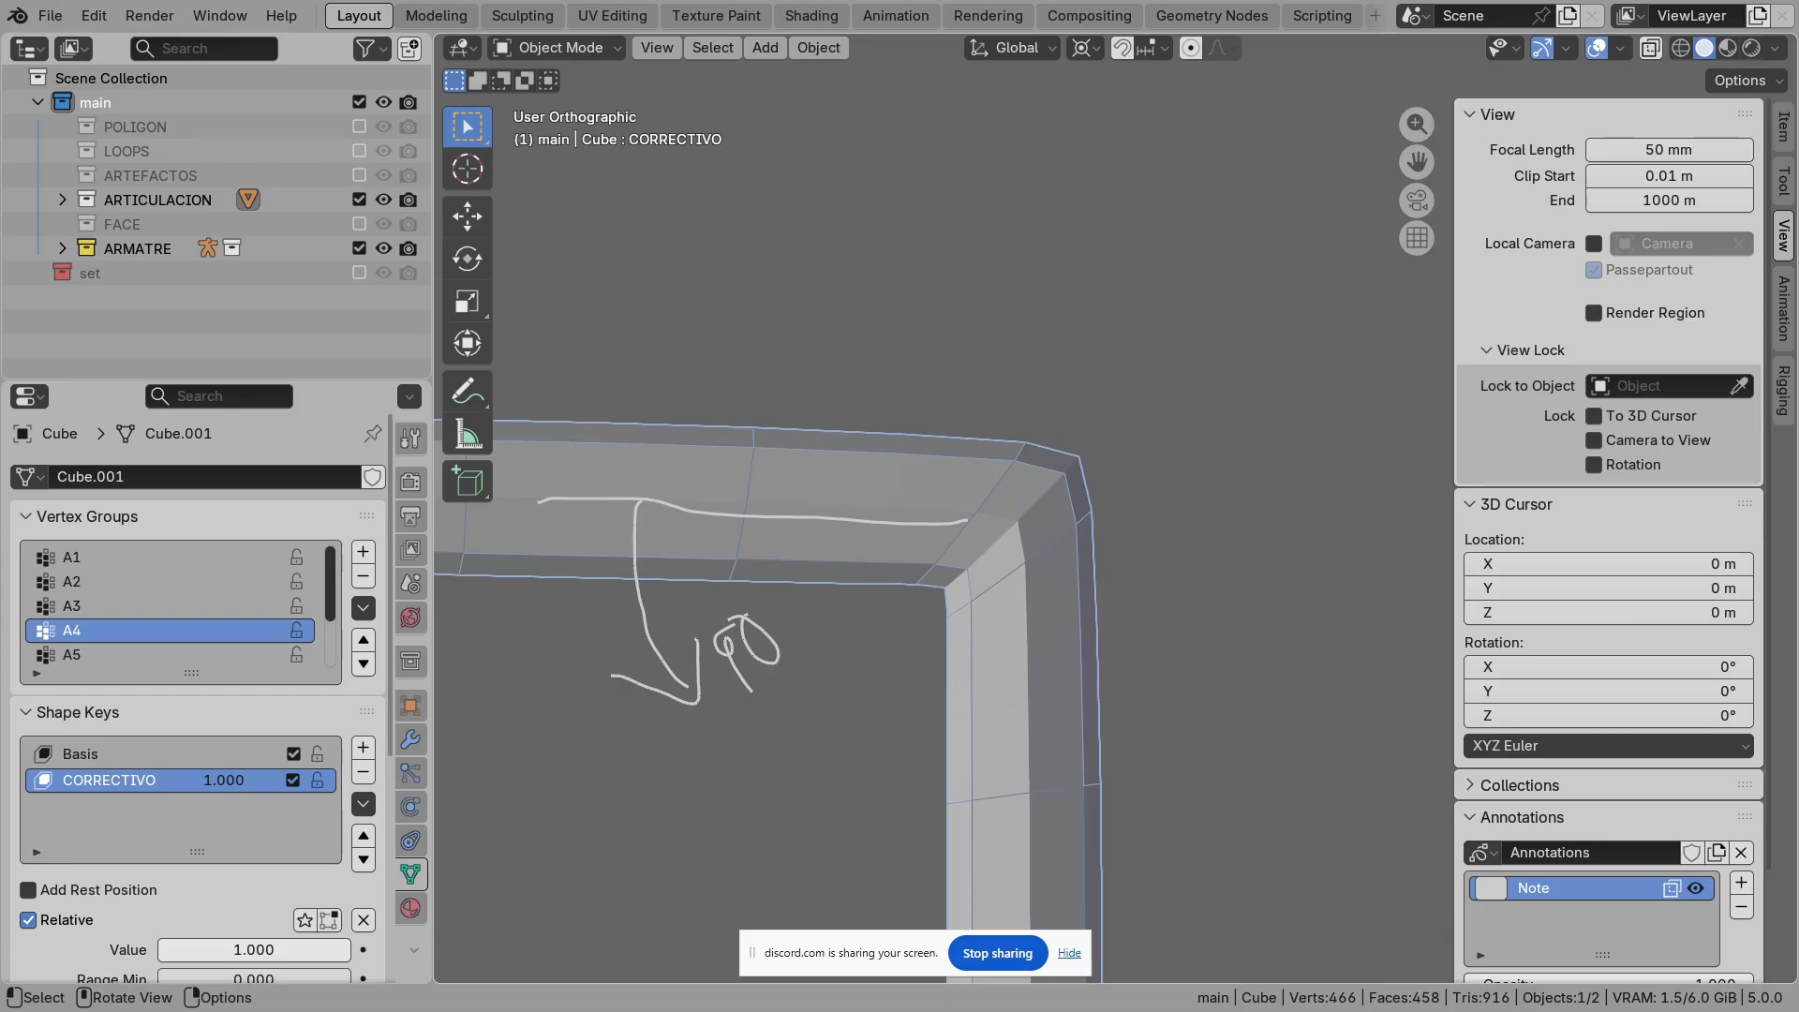
{"action": "left_click_drag", "start_coordinate": [228, 781], "coordinate": [124, 781]}
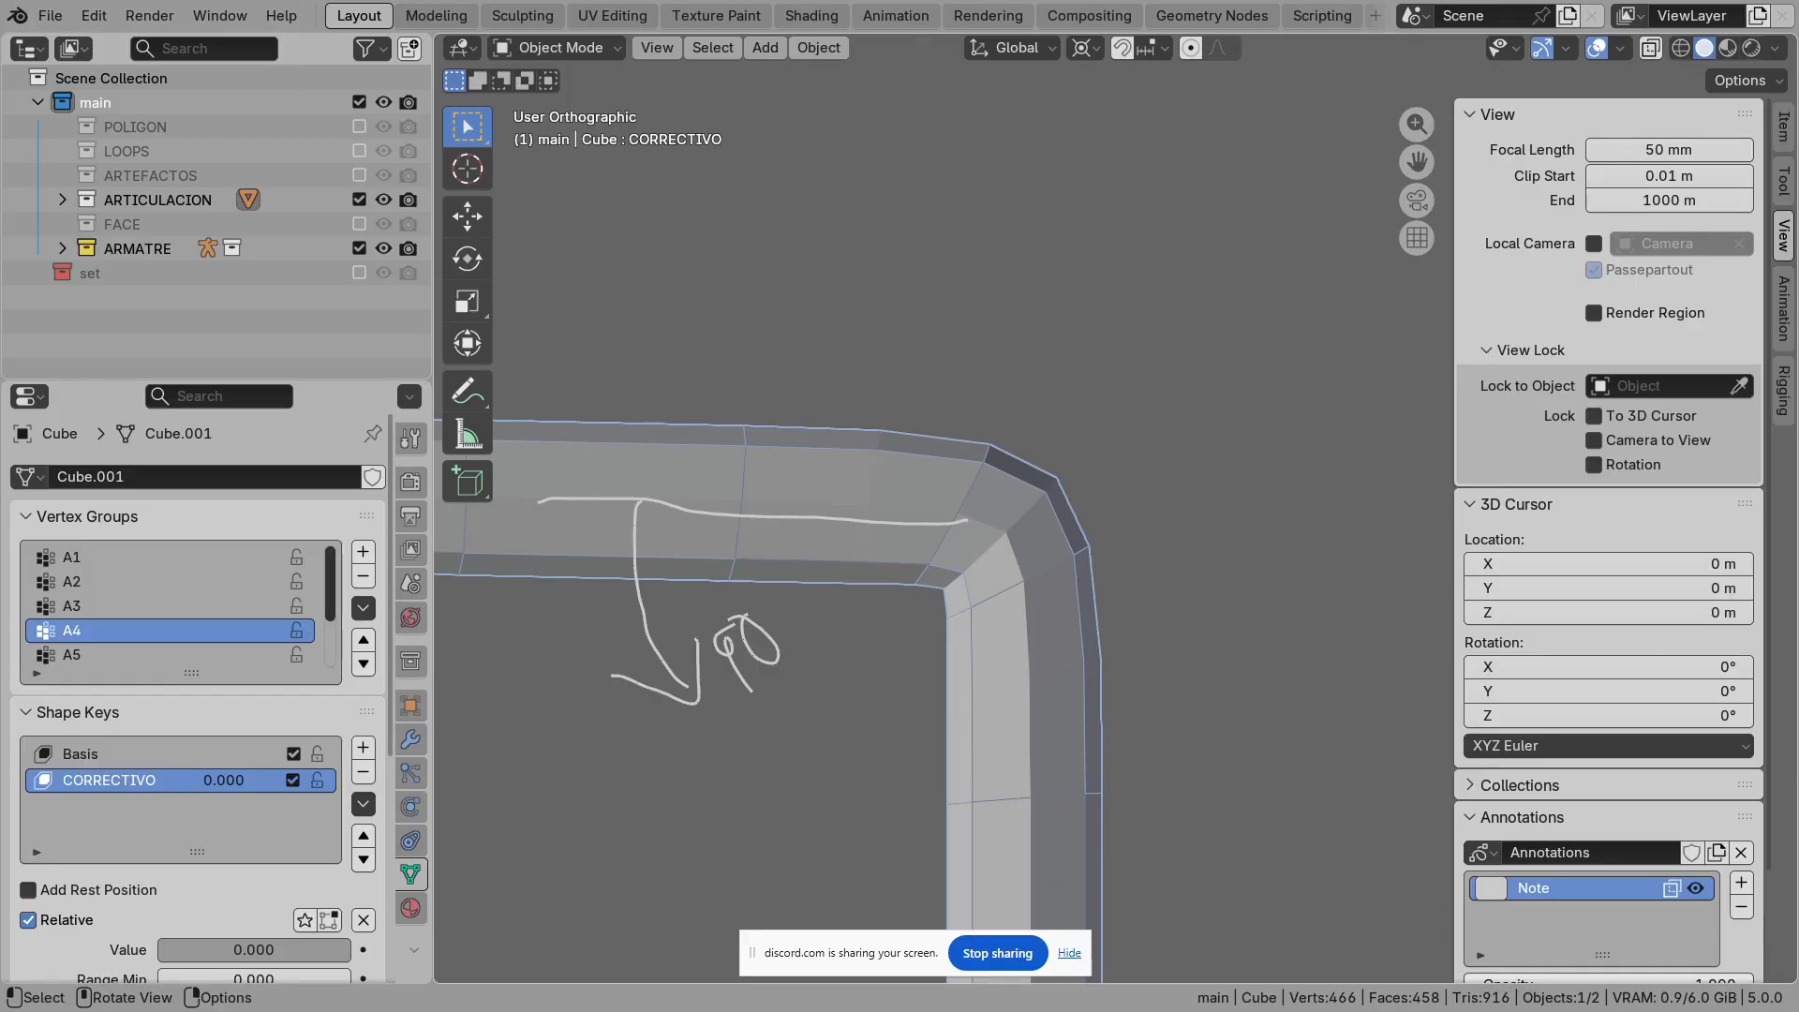
Step: Raise the CORRECTIVO shape key to 1 and inspect the corrected elbow from the front
{"action": "key", "text": "KP_1"}
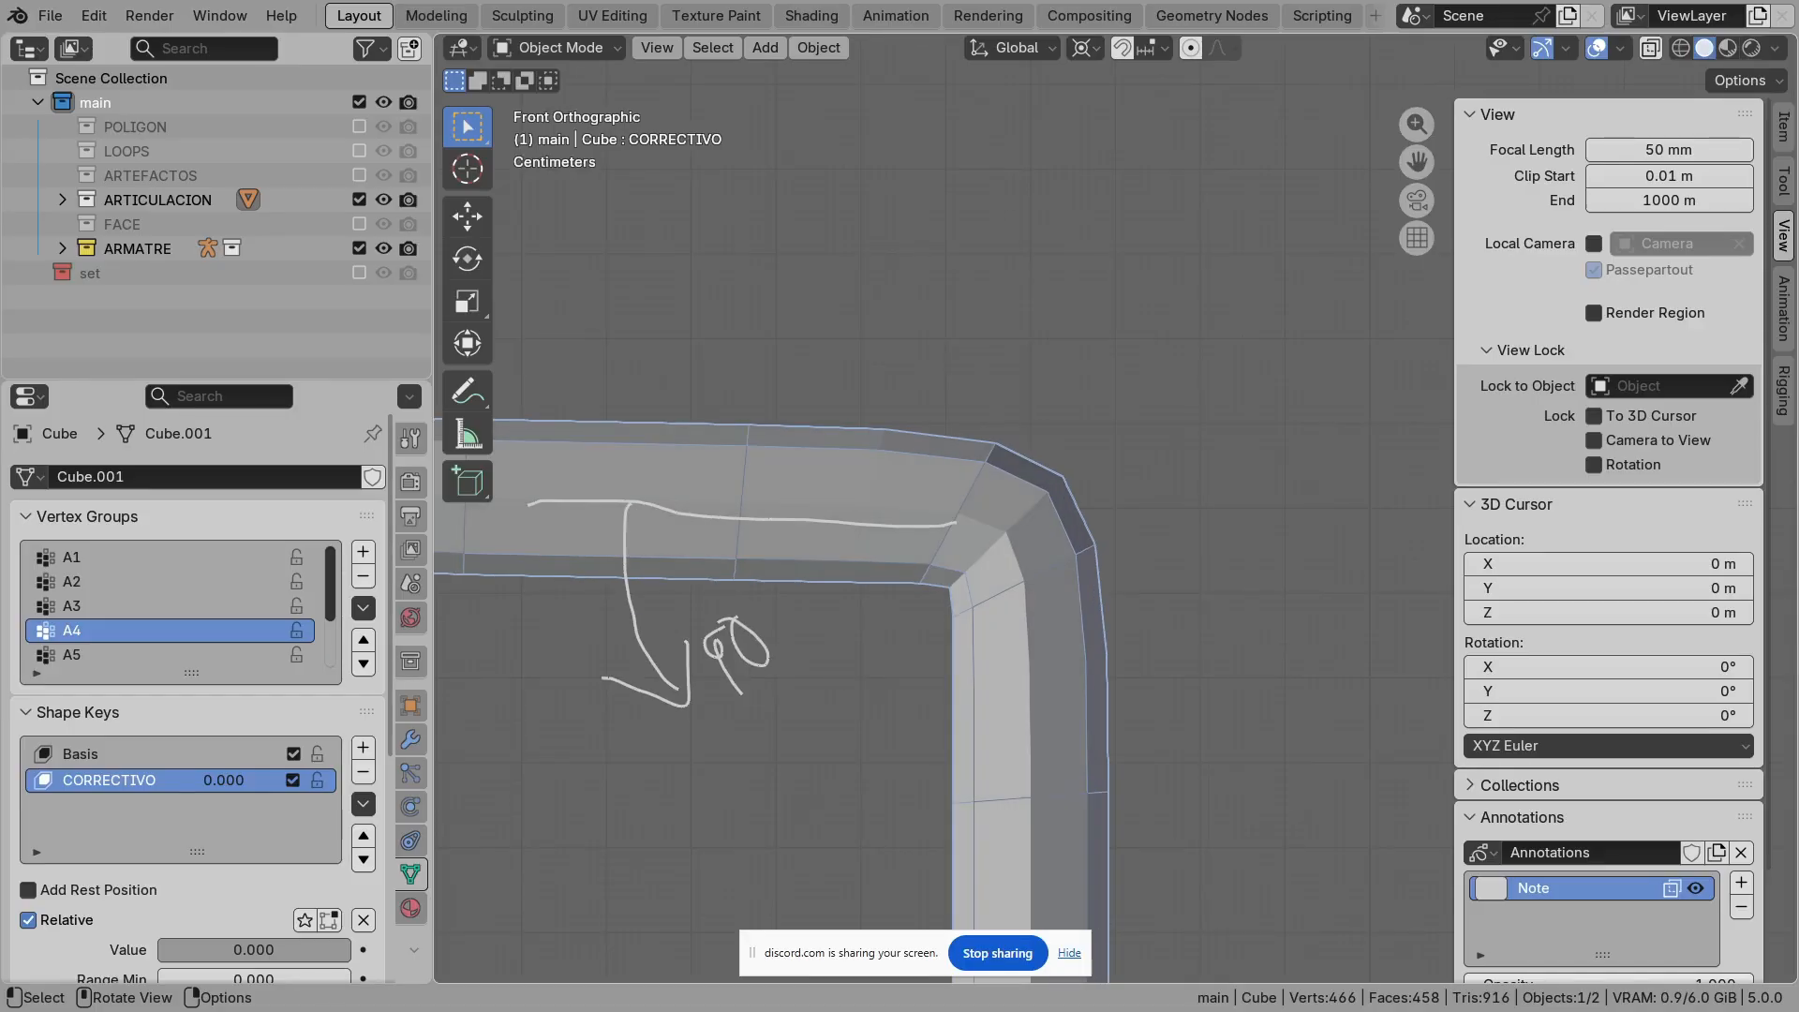
{"action": "middle_click_drag", "start_coordinate": [938, 713], "coordinate": [979, 638], "text": "shift"}
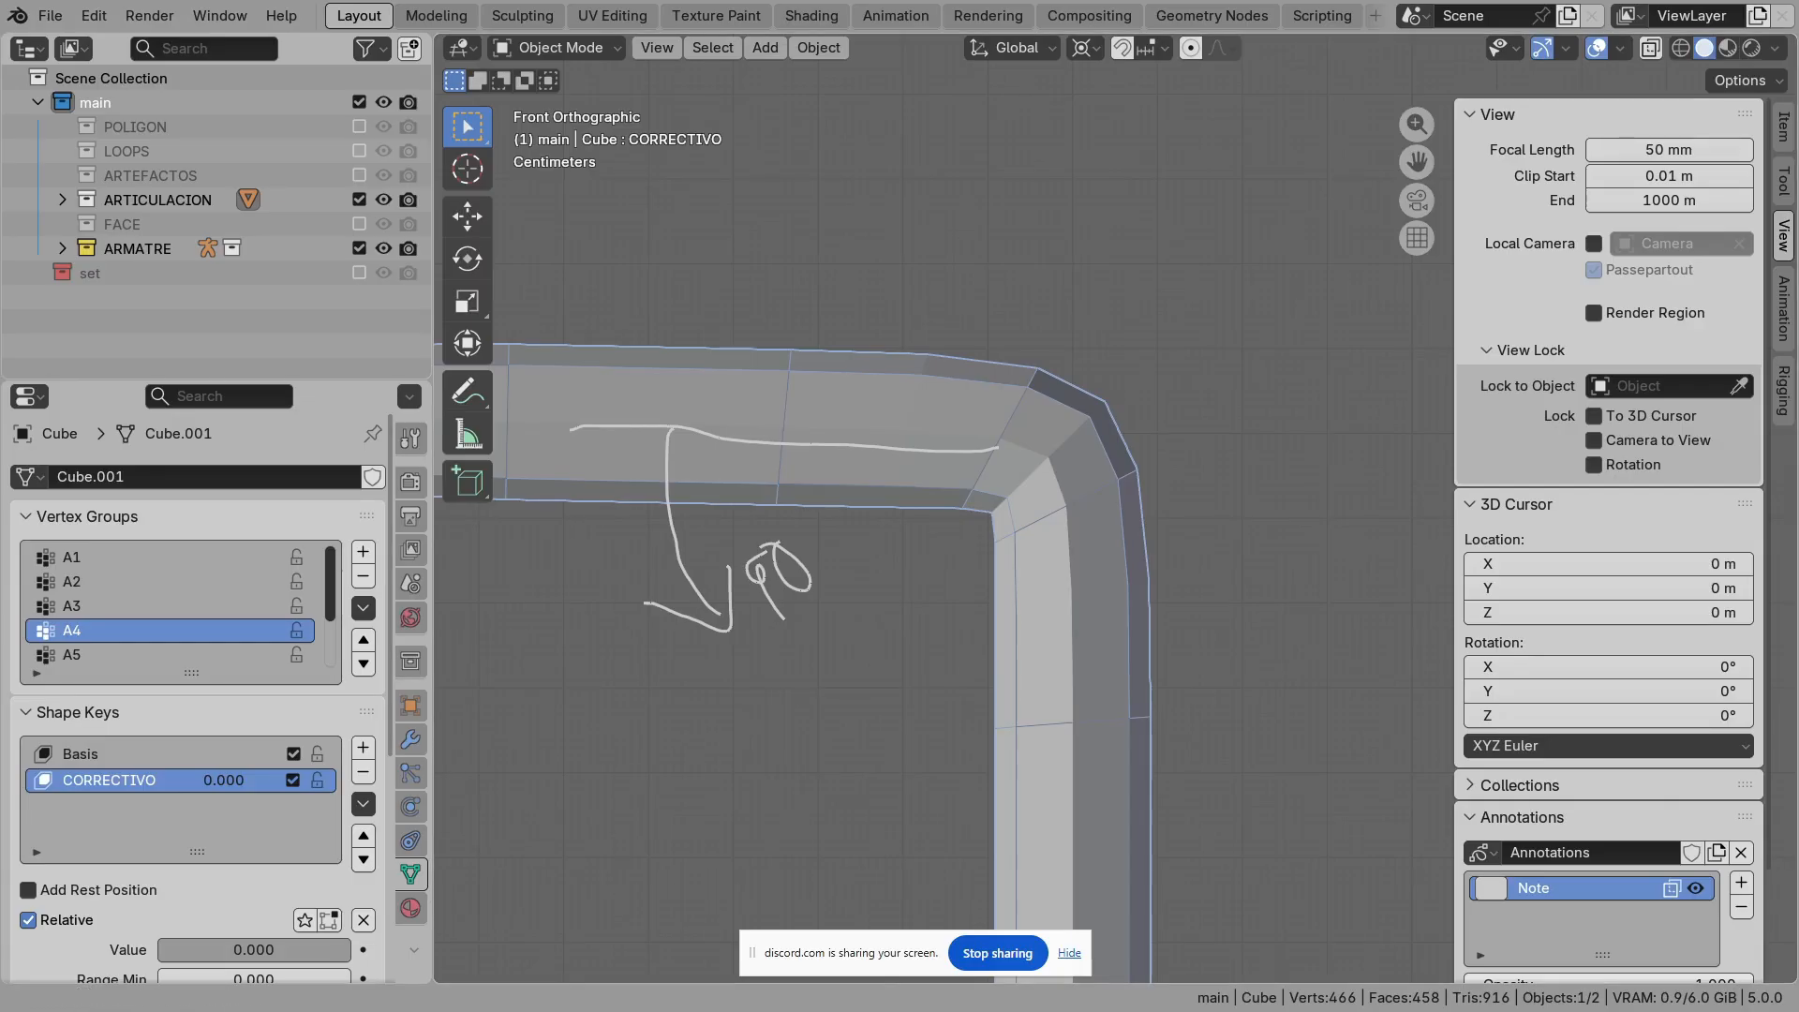
{"action": "left_click_drag", "start_coordinate": [223, 781], "coordinate": [309, 781]}
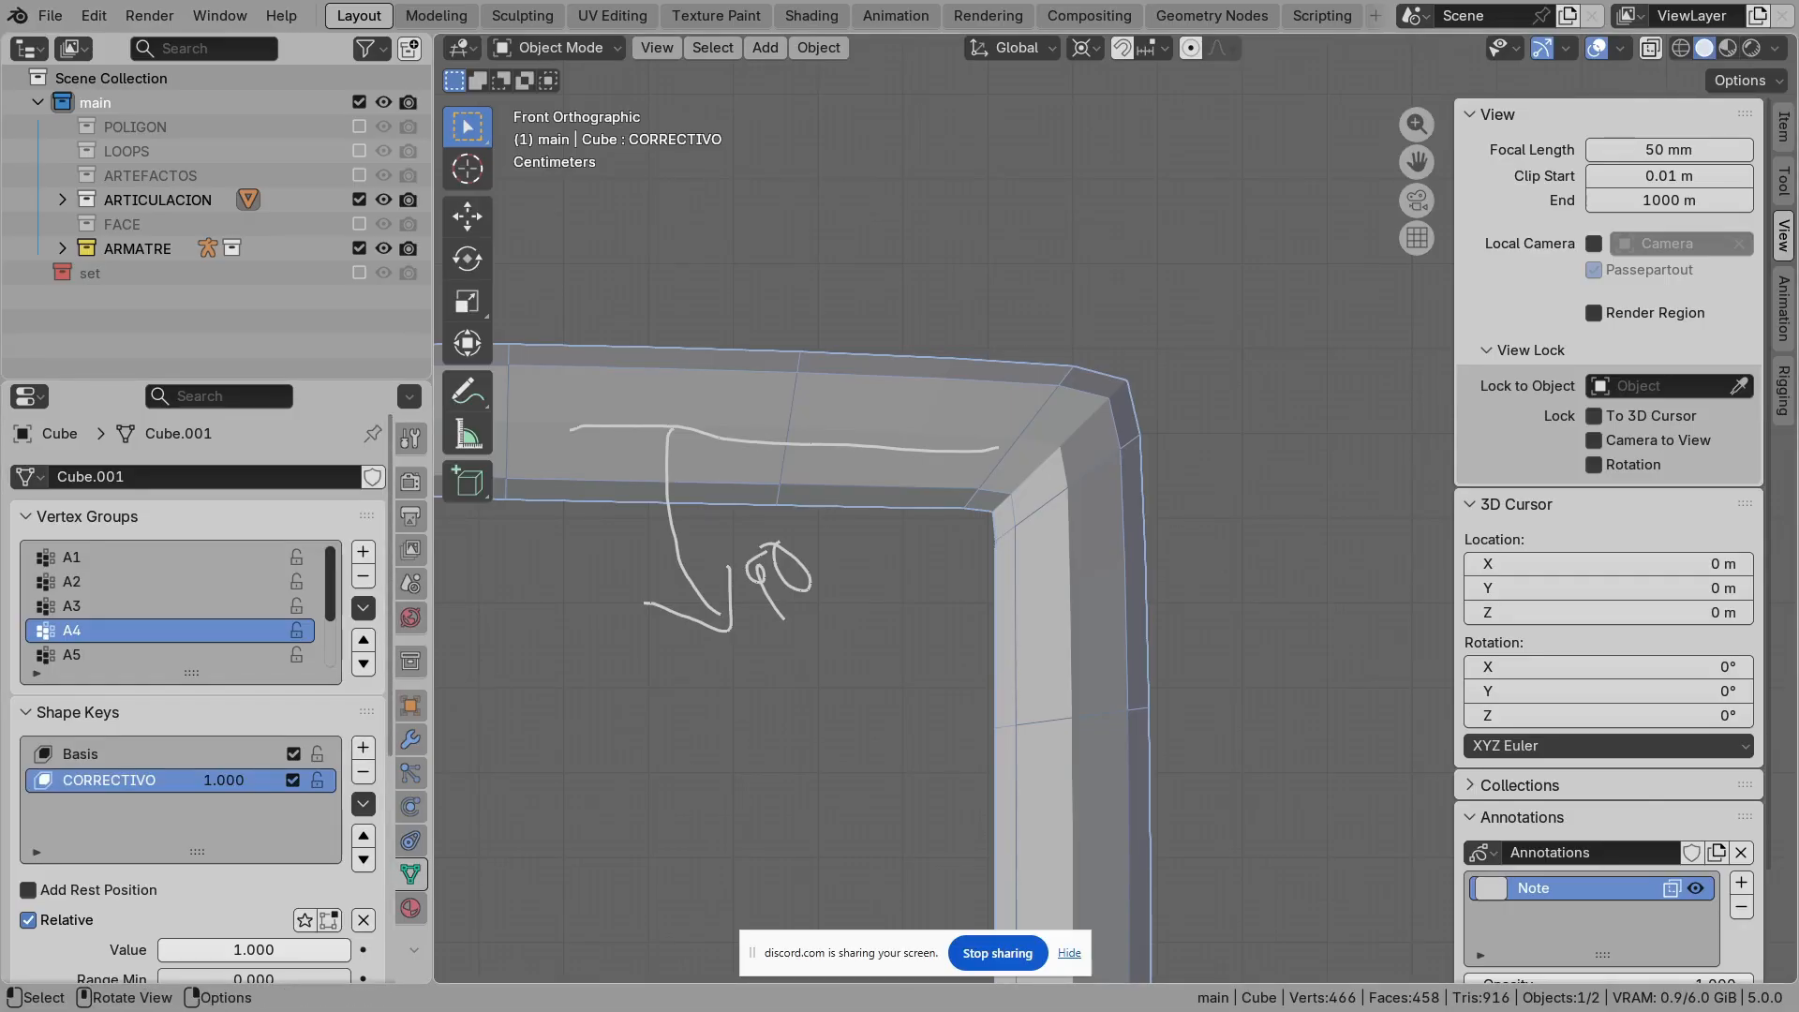
{"action": "scroll", "coordinate": [1124, 503], "scroll_direction": "down", "scroll_amount": 1}
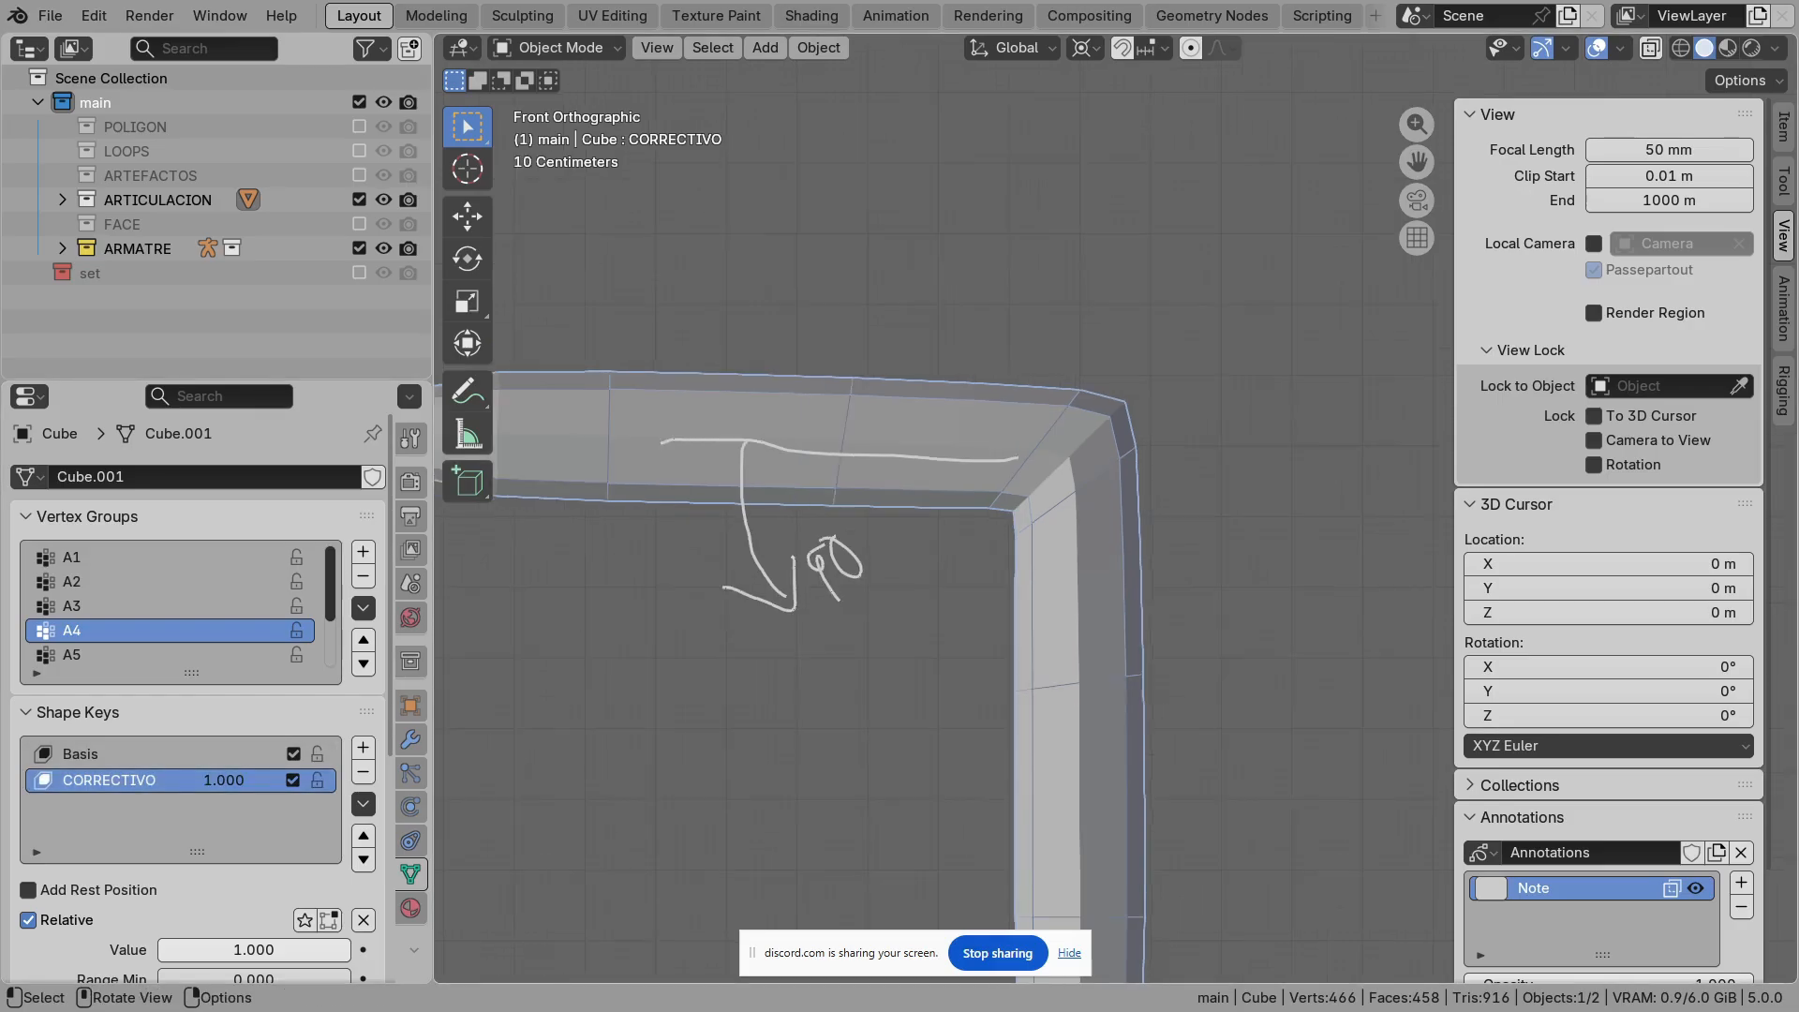
{"action": "scroll", "coordinate": [1115, 507], "scroll_direction": "down", "scroll_amount": 4}
{"action": "middle_click_drag", "start_coordinate": [1115, 507], "coordinate": [1197, 436], "text": "shift"}
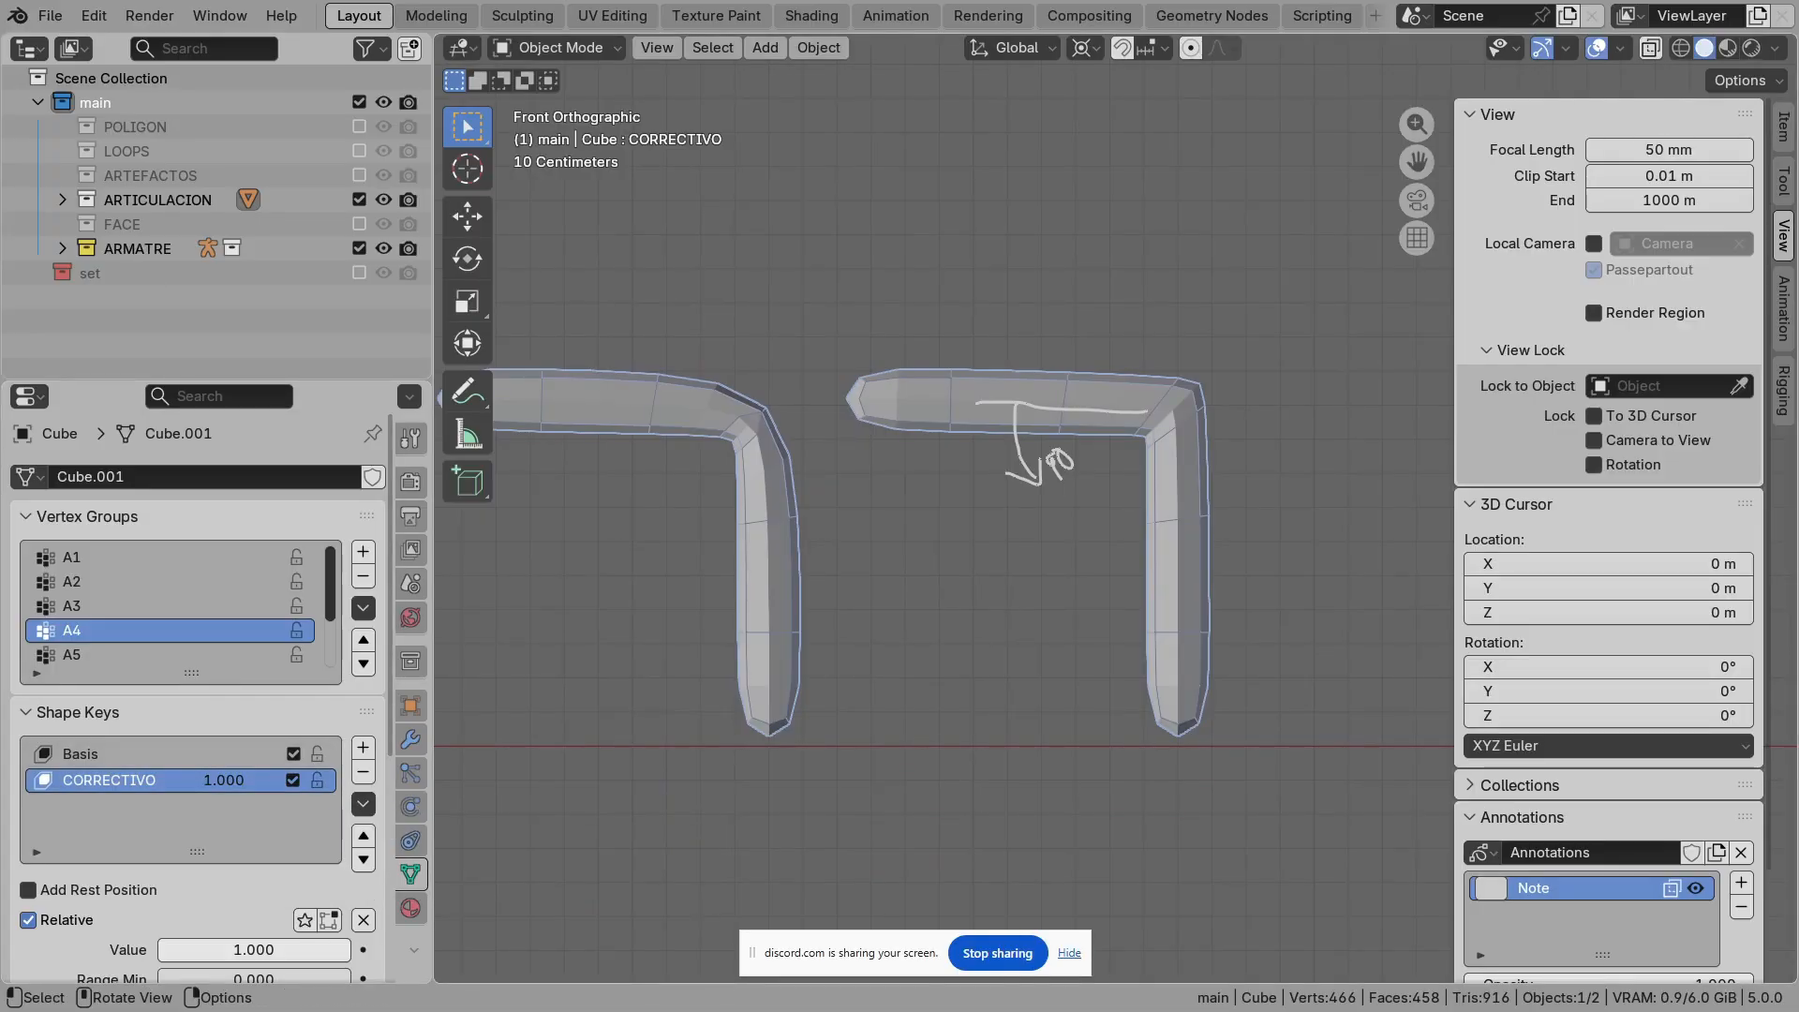
{"action": "middle_click_drag", "start_coordinate": [1059, 464], "coordinate": [1072, 478]}
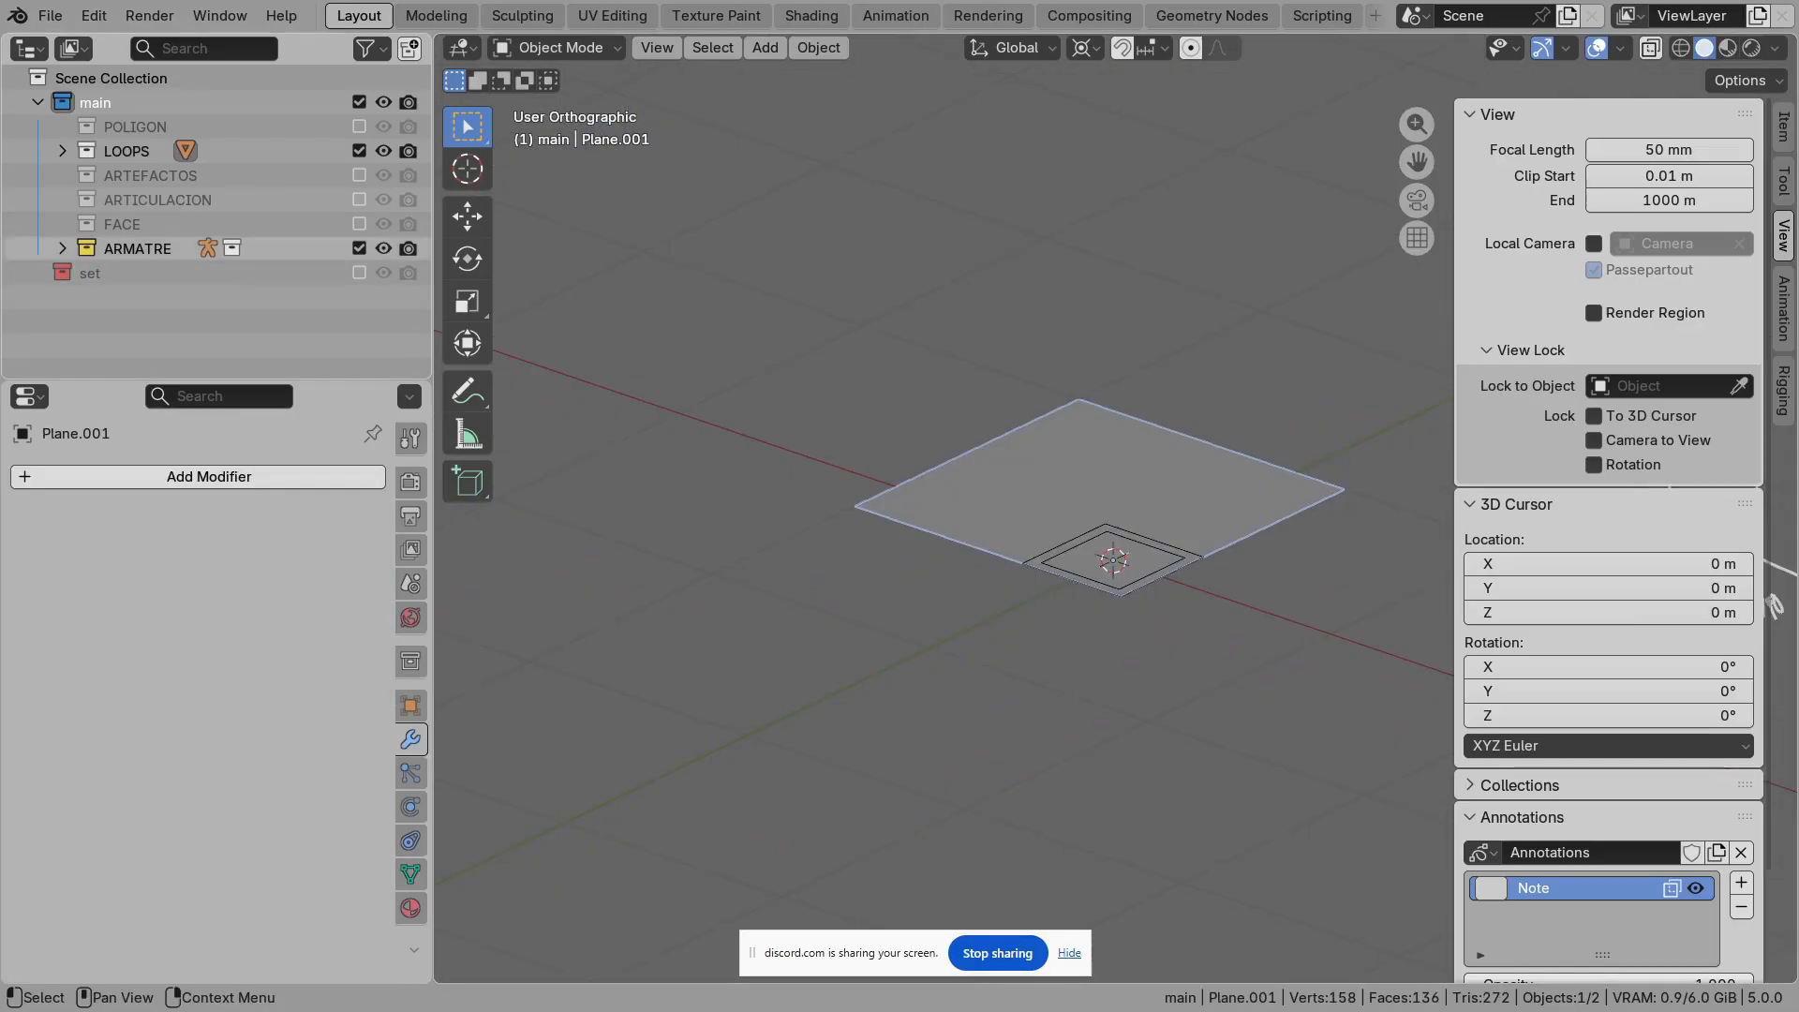
Step: Exclude the LOOPS collection, enable ARTEFACTOS and inspect the shading along the plane's bent edge
{"action": "left_click", "coordinate": [358, 151]}
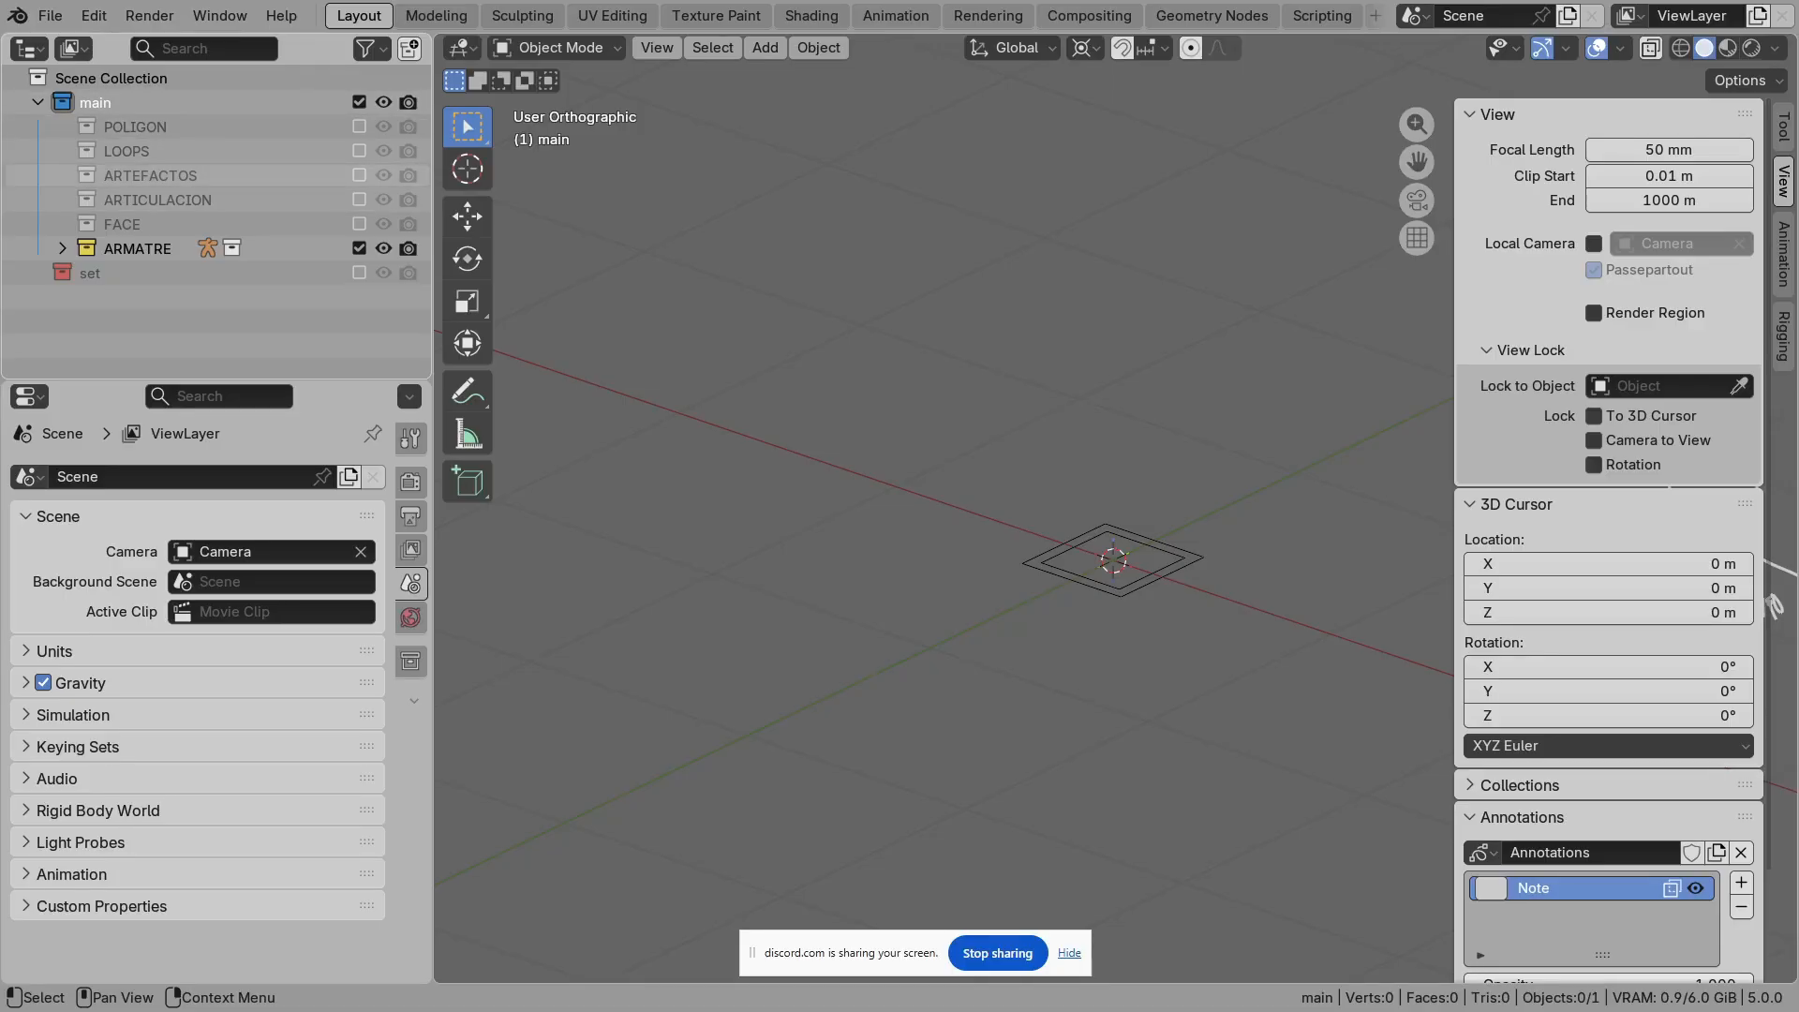
{"action": "left_click", "coordinate": [359, 175]}
{"action": "scroll", "coordinate": [1115, 508], "scroll_direction": "down", "scroll_amount": 3}
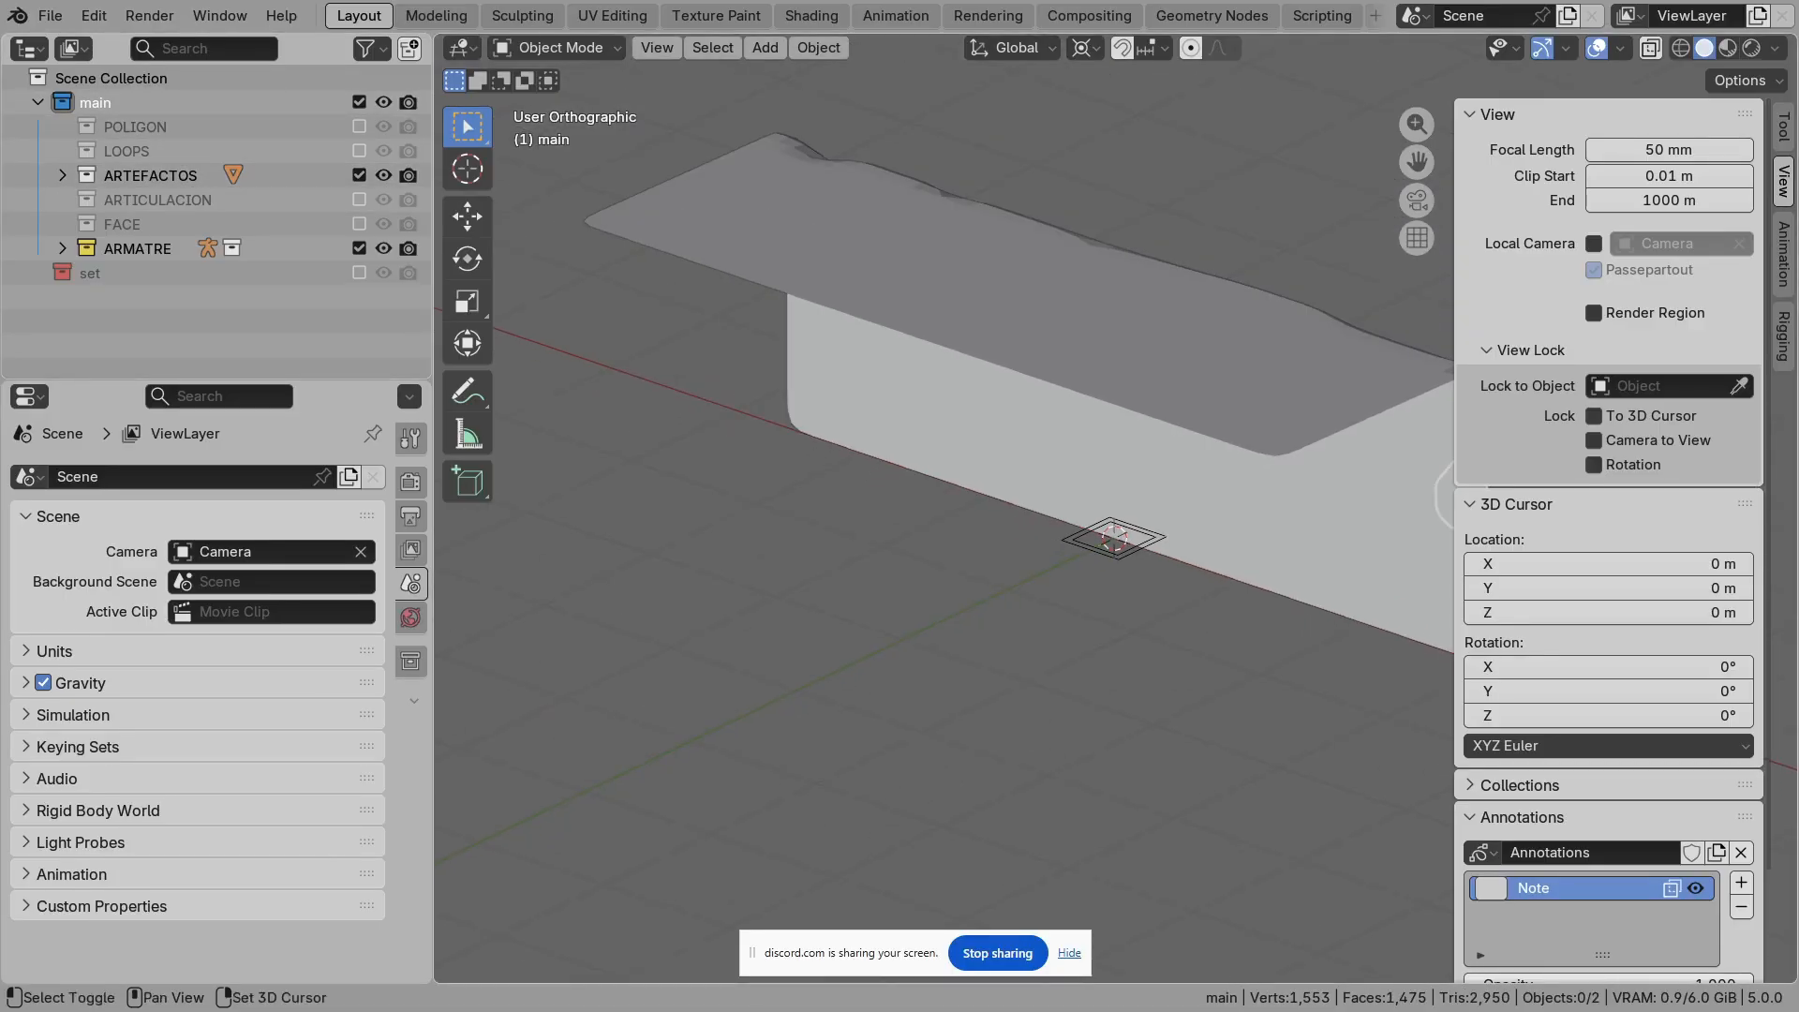
{"action": "middle_click_drag", "start_coordinate": [1115, 508], "coordinate": [979, 543], "text": "shift"}
{"action": "middle_click_drag", "start_coordinate": [1125, 544], "coordinate": [465, 602]}
{"action": "scroll", "coordinate": [1115, 509], "scroll_direction": "up", "scroll_amount": 2}
{"action": "mouse_move", "coordinate": [1116, 508]}
{"action": "middle_mouse_down"}
{"action": "mouse_move", "coordinate": [1069, 516]}
{"action": "mouse_move", "coordinate": [1104, 505]}
{"action": "middle_mouse_up"}
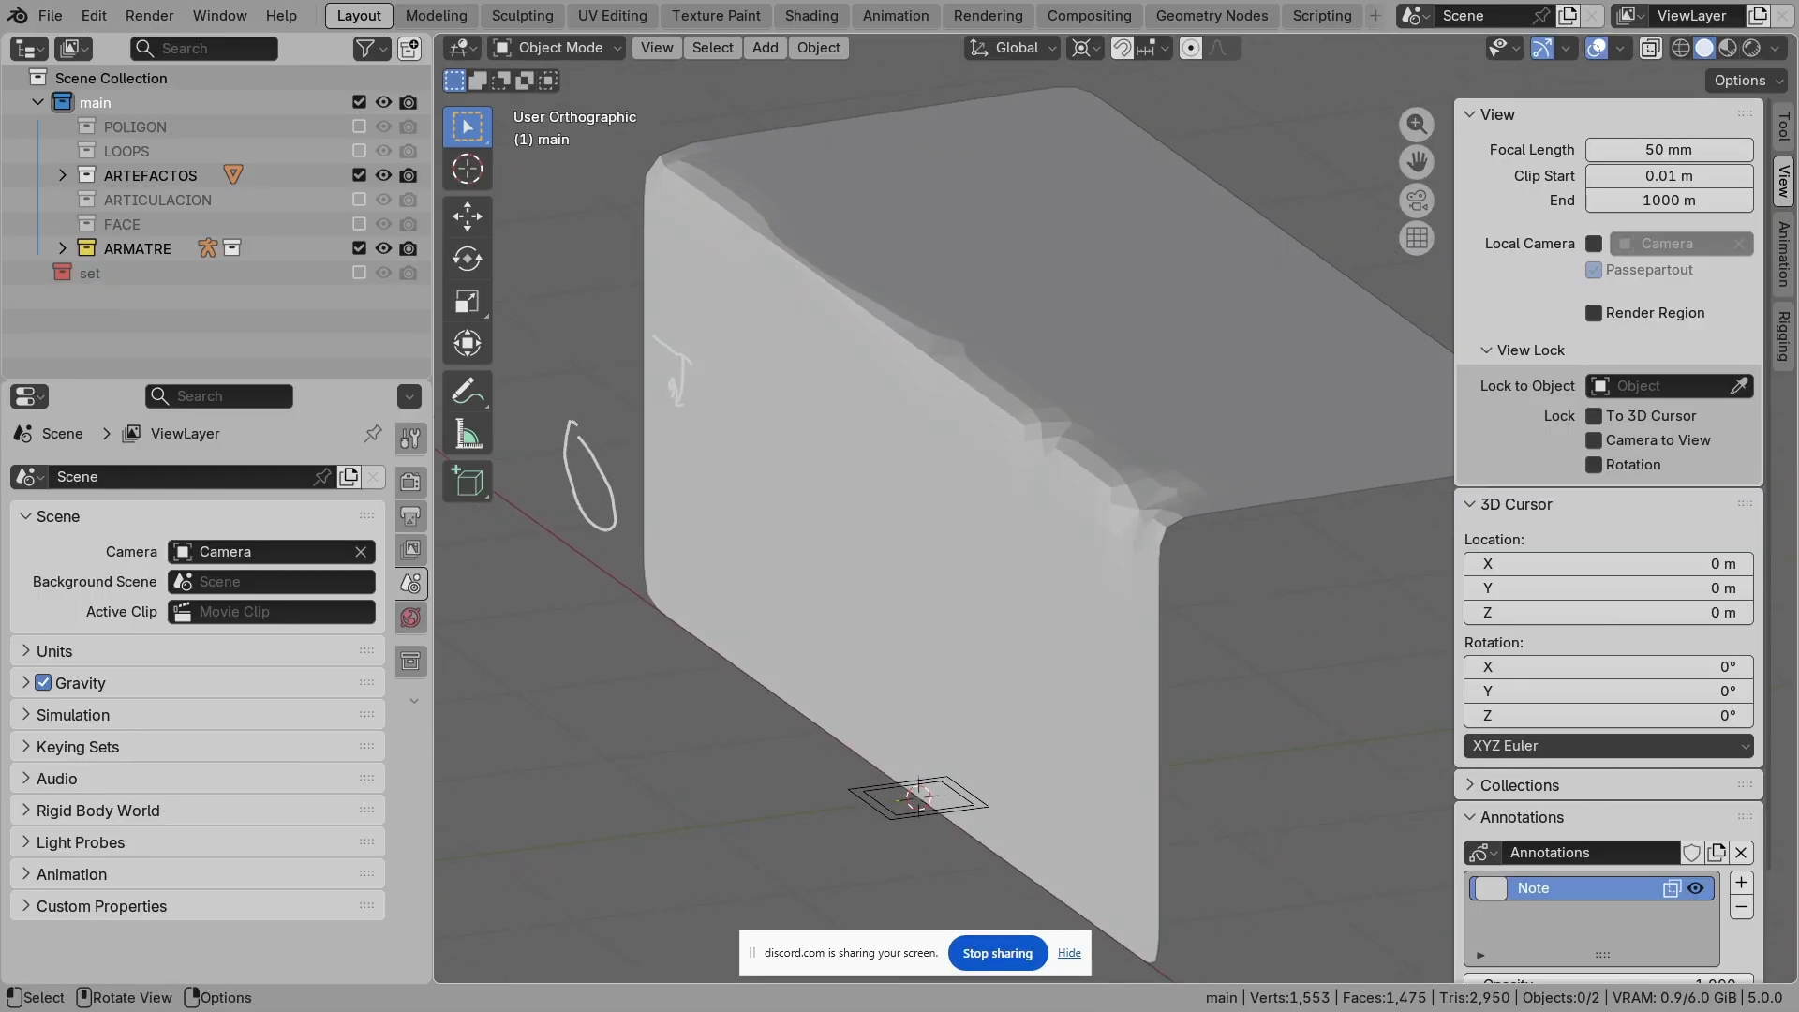
{"action": "scroll", "coordinate": [1115, 509], "scroll_direction": "up", "scroll_amount": 2}
Step: Open the bent plane in Edit Mode and select the vertices of the diamond-shaped face in its grid
{"action": "left_click", "coordinate": [938, 509]}
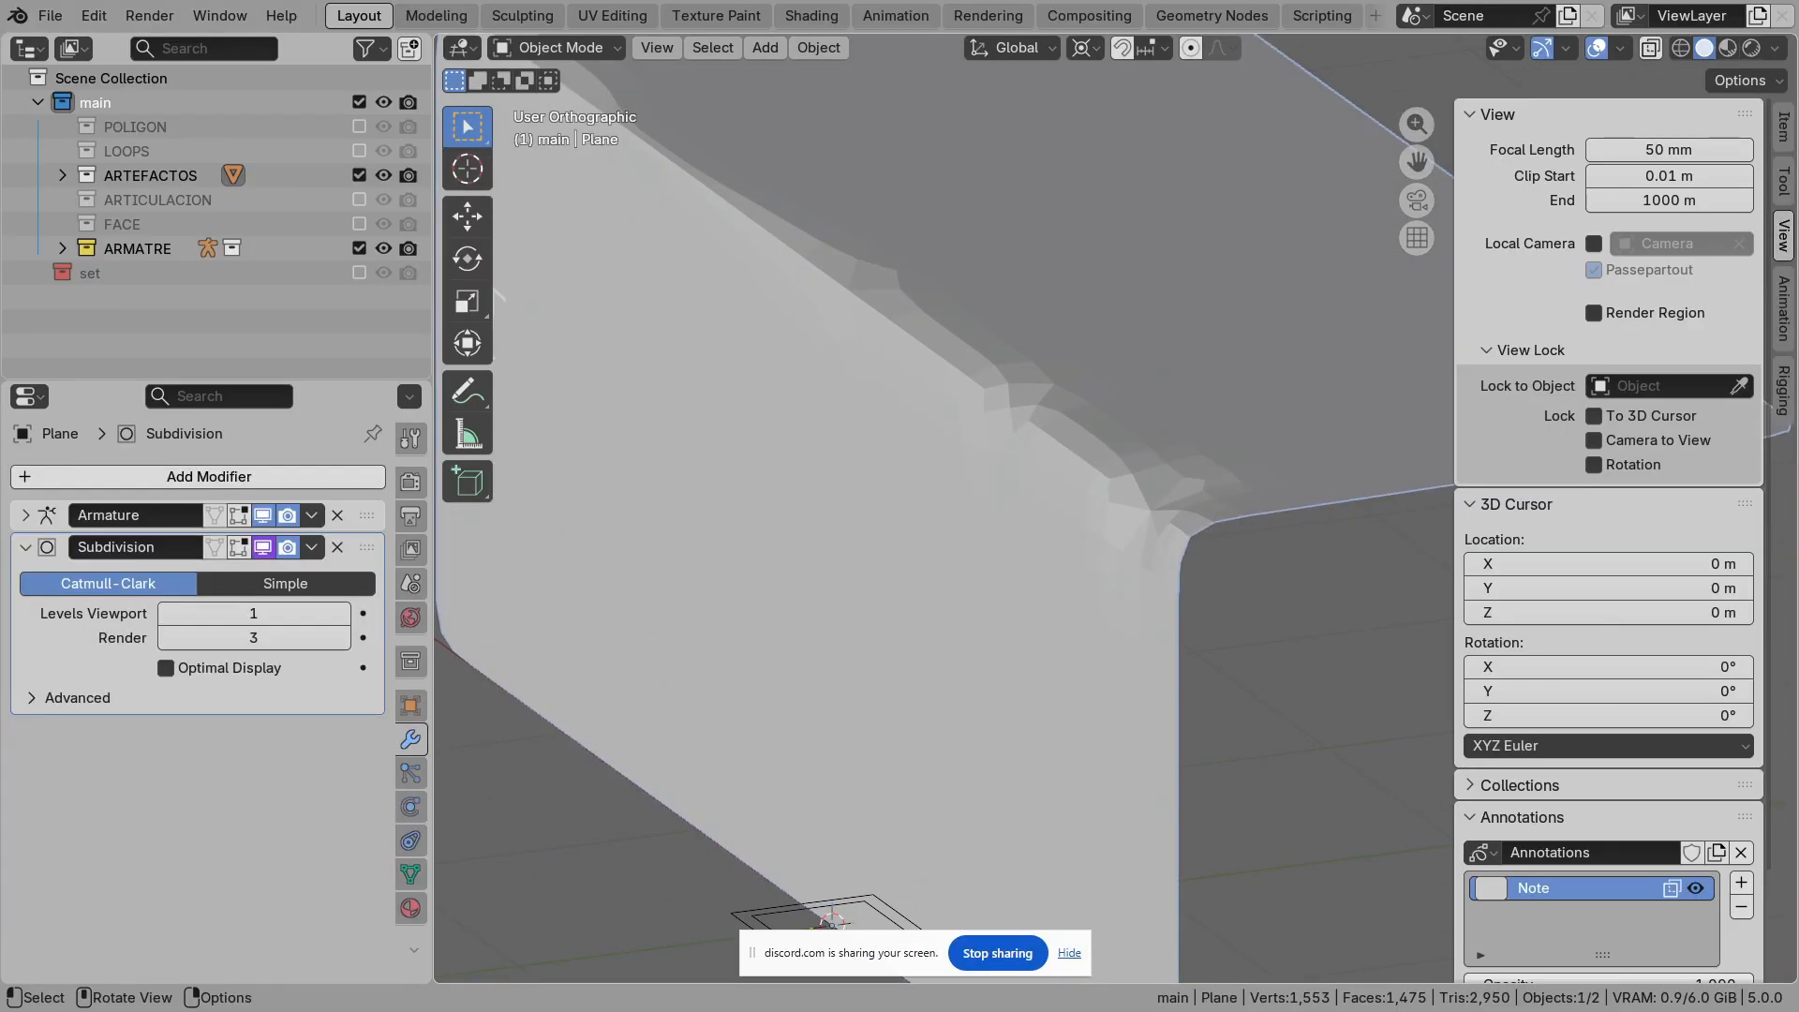
{"action": "key", "text": "Tab"}
{"action": "mouse_move", "coordinate": [937, 509]}
{"action": "middle_mouse_down", "text": "shift"}
{"action": "mouse_move", "coordinate": [1183, 662]}
{"action": "mouse_move", "coordinate": [1197, 598]}
{"action": "mouse_move", "coordinate": [1150, 432]}
{"action": "mouse_move", "coordinate": [1065, 522]}
{"action": "middle_mouse_up", "text": "shift"}
{"action": "left_click", "coordinate": [1145, 418]}
{"action": "left_click", "coordinate": [1067, 360], "text": "shift"}
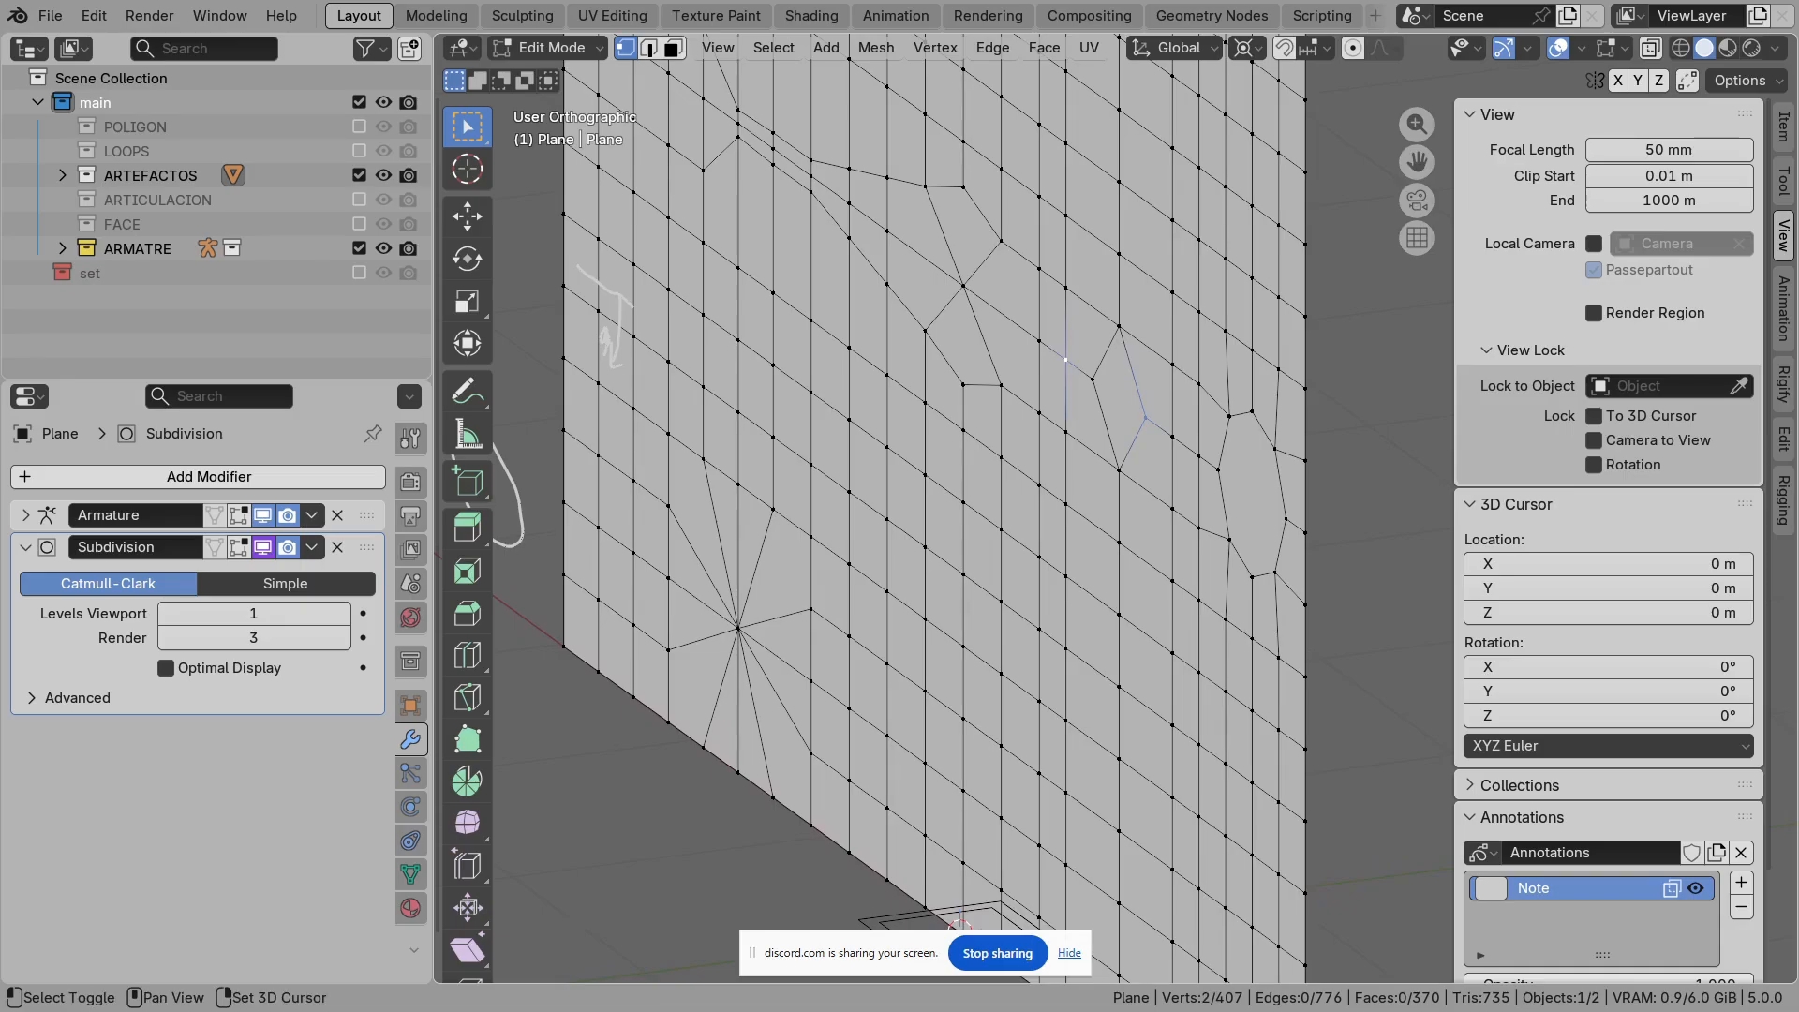
{"action": "left_click", "coordinate": [1093, 380]}
{"action": "left_click", "coordinate": [1119, 326], "text": "shift"}
{"action": "left_click", "coordinate": [1172, 436], "text": "shift"}
{"action": "left_click", "coordinate": [1146, 418], "text": "shift"}
{"action": "left_click", "coordinate": [1119, 469], "text": "shift"}
{"action": "middle_click_drag", "start_coordinate": [1119, 469], "coordinate": [1046, 570], "text": "shift"}
{"action": "scroll", "coordinate": [993, 573], "scroll_direction": "up", "scroll_amount": 5}
{"action": "scroll", "coordinate": [992, 572], "scroll_direction": "down", "scroll_amount": 2}
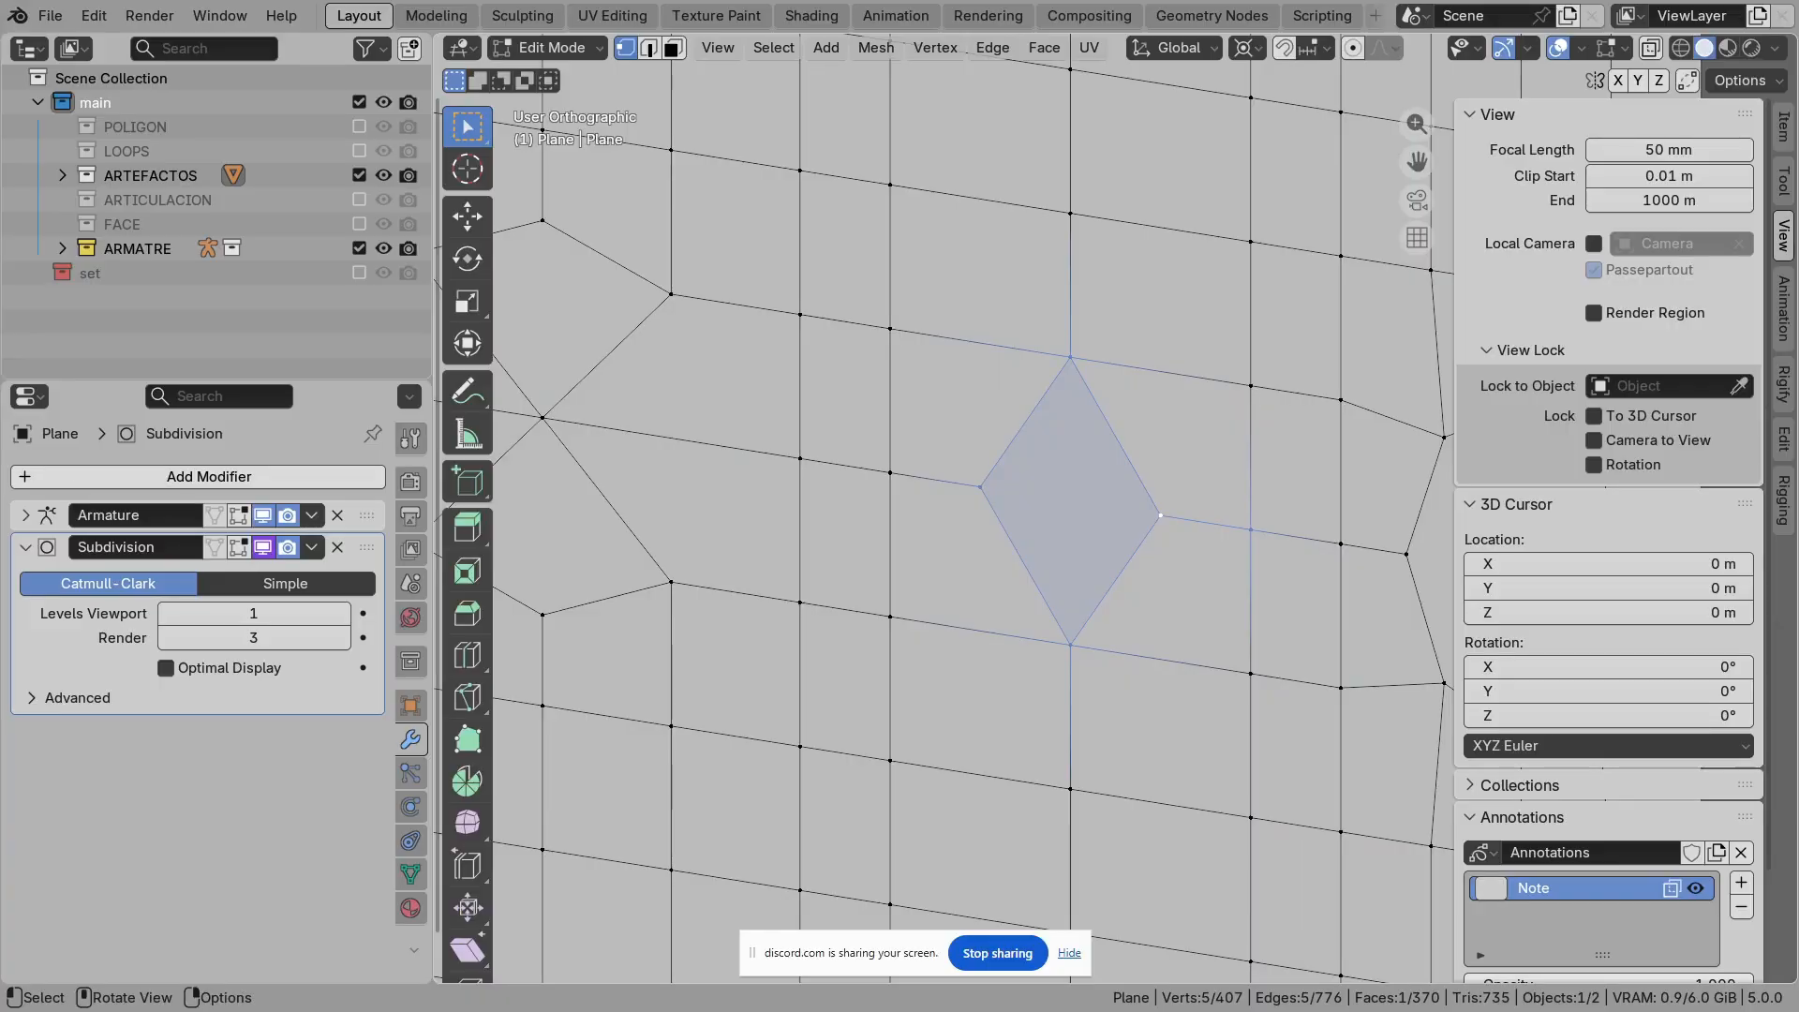
Step: Return the plane to Object Mode and inspect the surface artifacts along its bend
{"action": "middle_click_drag", "start_coordinate": [1046, 569], "coordinate": [1078, 568]}
{"action": "key", "text": "Tab"}
{"action": "scroll", "coordinate": [1116, 509], "scroll_direction": "up", "scroll_amount": 2}
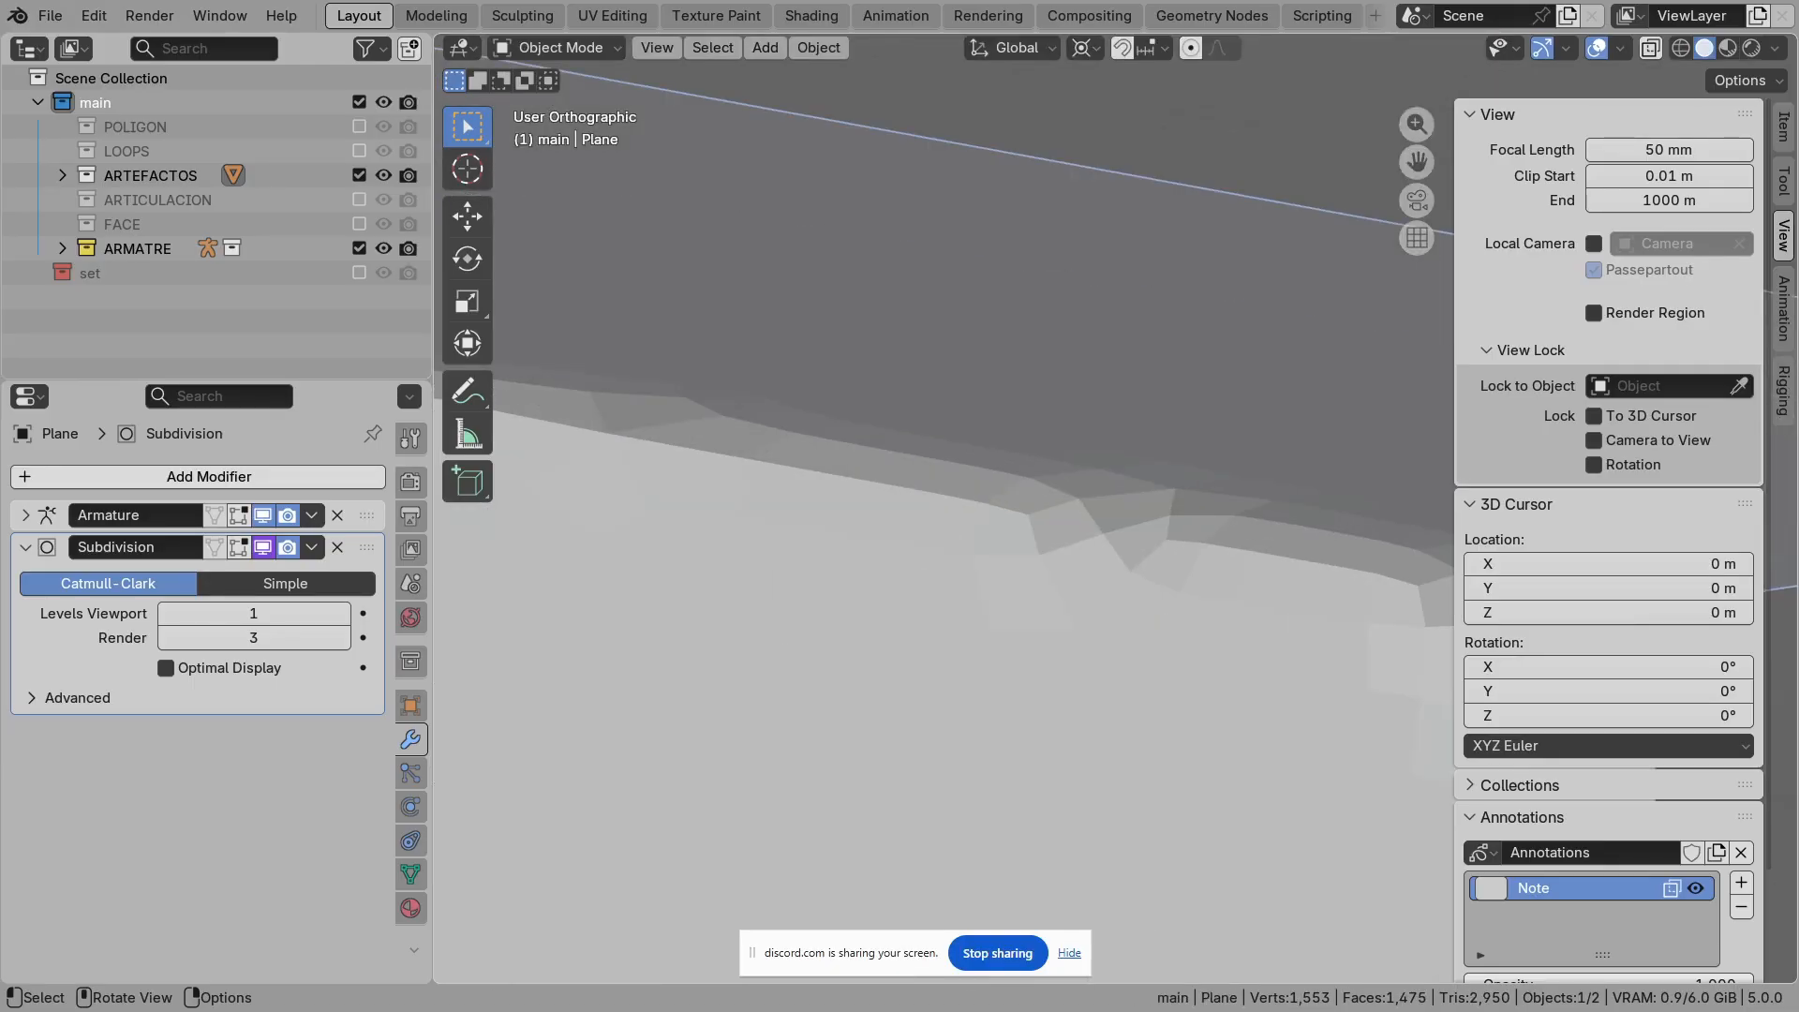
{"action": "scroll", "coordinate": [1116, 509], "scroll_direction": "down", "scroll_amount": 5}
{"action": "middle_click_drag", "start_coordinate": [1116, 509], "coordinate": [1033, 513]}
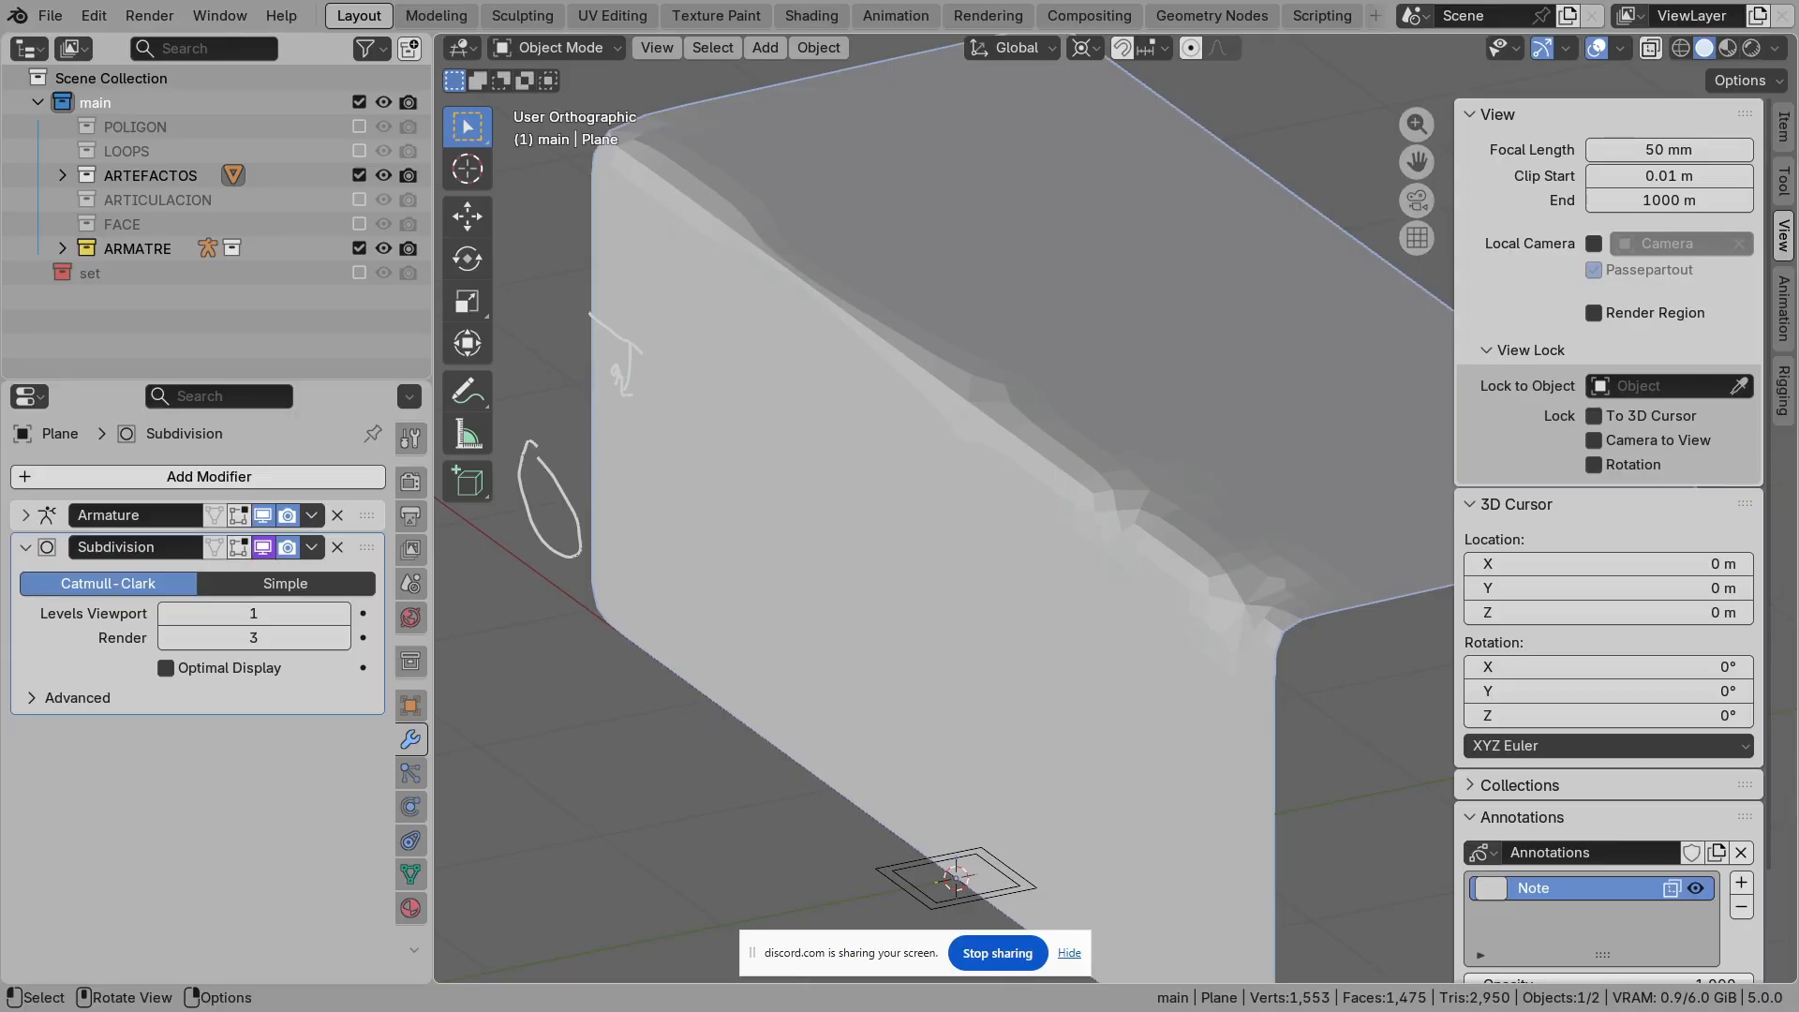
Step: Make the armature active and swap the ARTEFACTOS collection for ARTICULACION, seen from the front
{"action": "left_click", "coordinate": [208, 249]}
{"action": "left_click", "coordinate": [359, 175]}
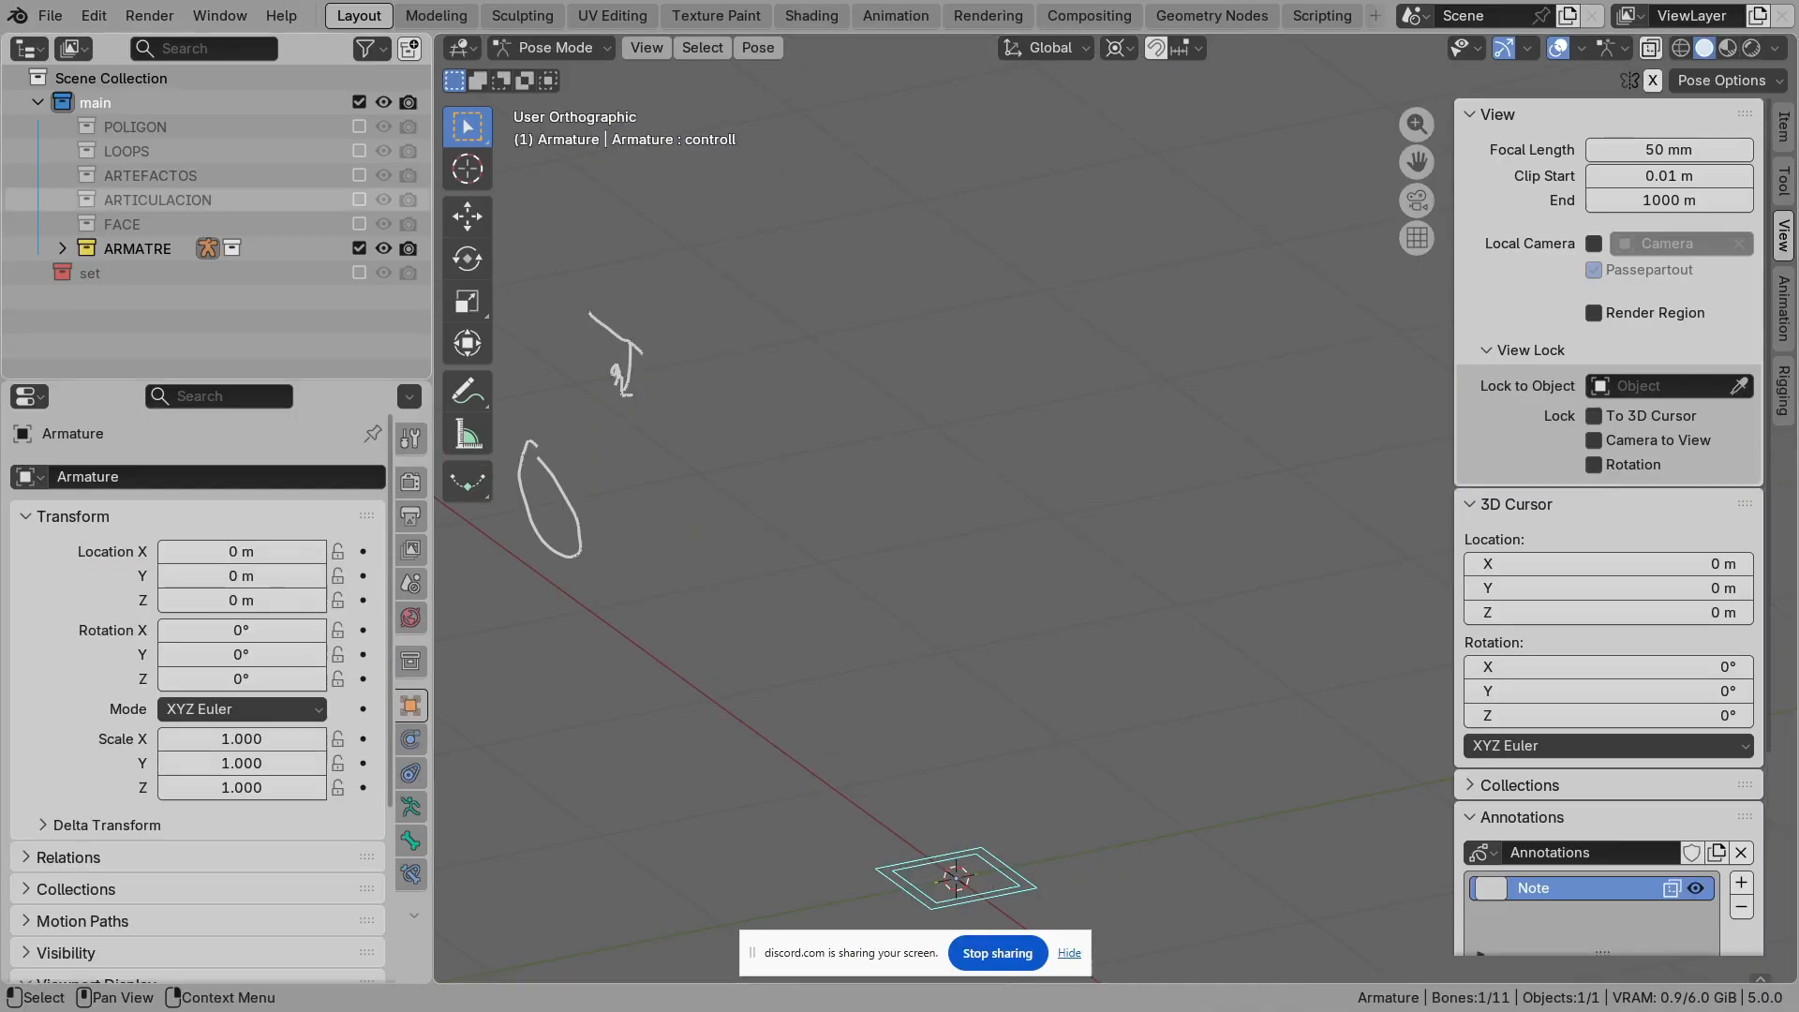
{"action": "left_click", "coordinate": [359, 200]}
{"action": "middle_click_drag", "start_coordinate": [806, 506], "coordinate": [1049, 524], "text": "shift"}
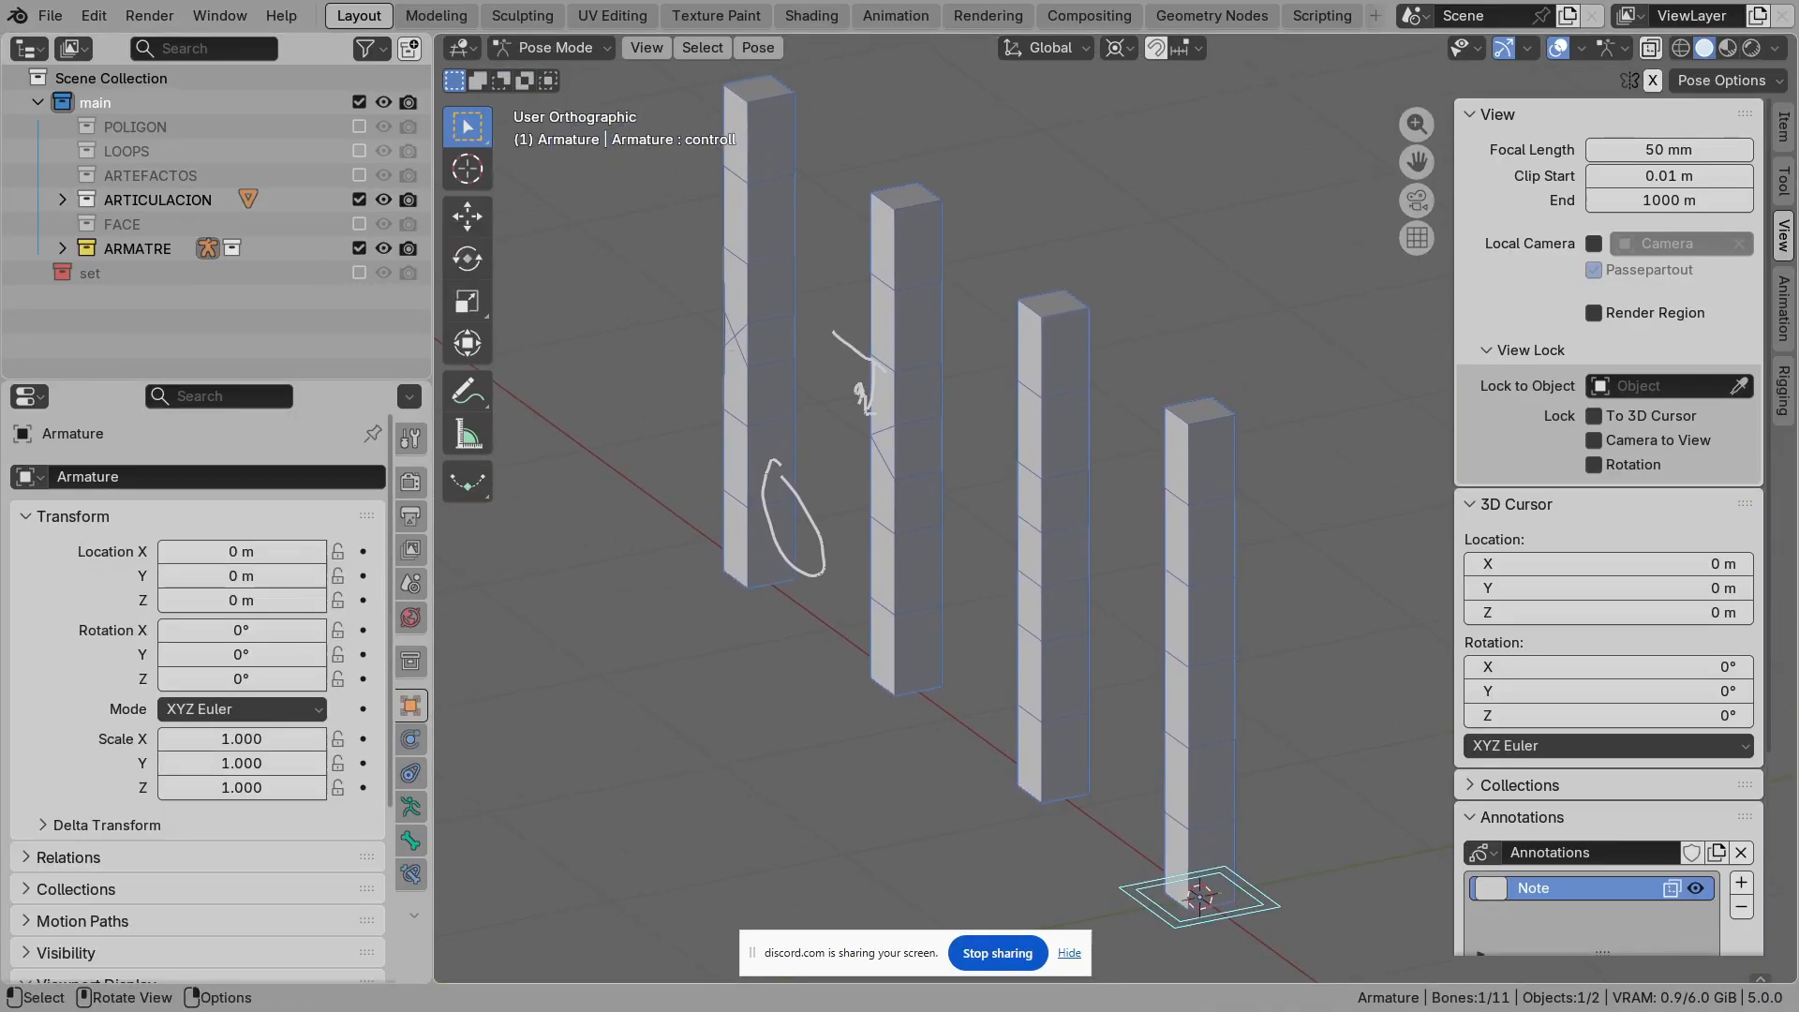
{"action": "key", "text": "KP_1"}
Step: Annotate two horizontal lines across the middle joint loops of the second column from the origin
{"action": "middle_click_drag", "start_coordinate": [1265, 693], "coordinate": [873, 330], "text": "shift"}
{"action": "scroll", "coordinate": [1116, 509], "scroll_direction": "up", "scroll_amount": 3}
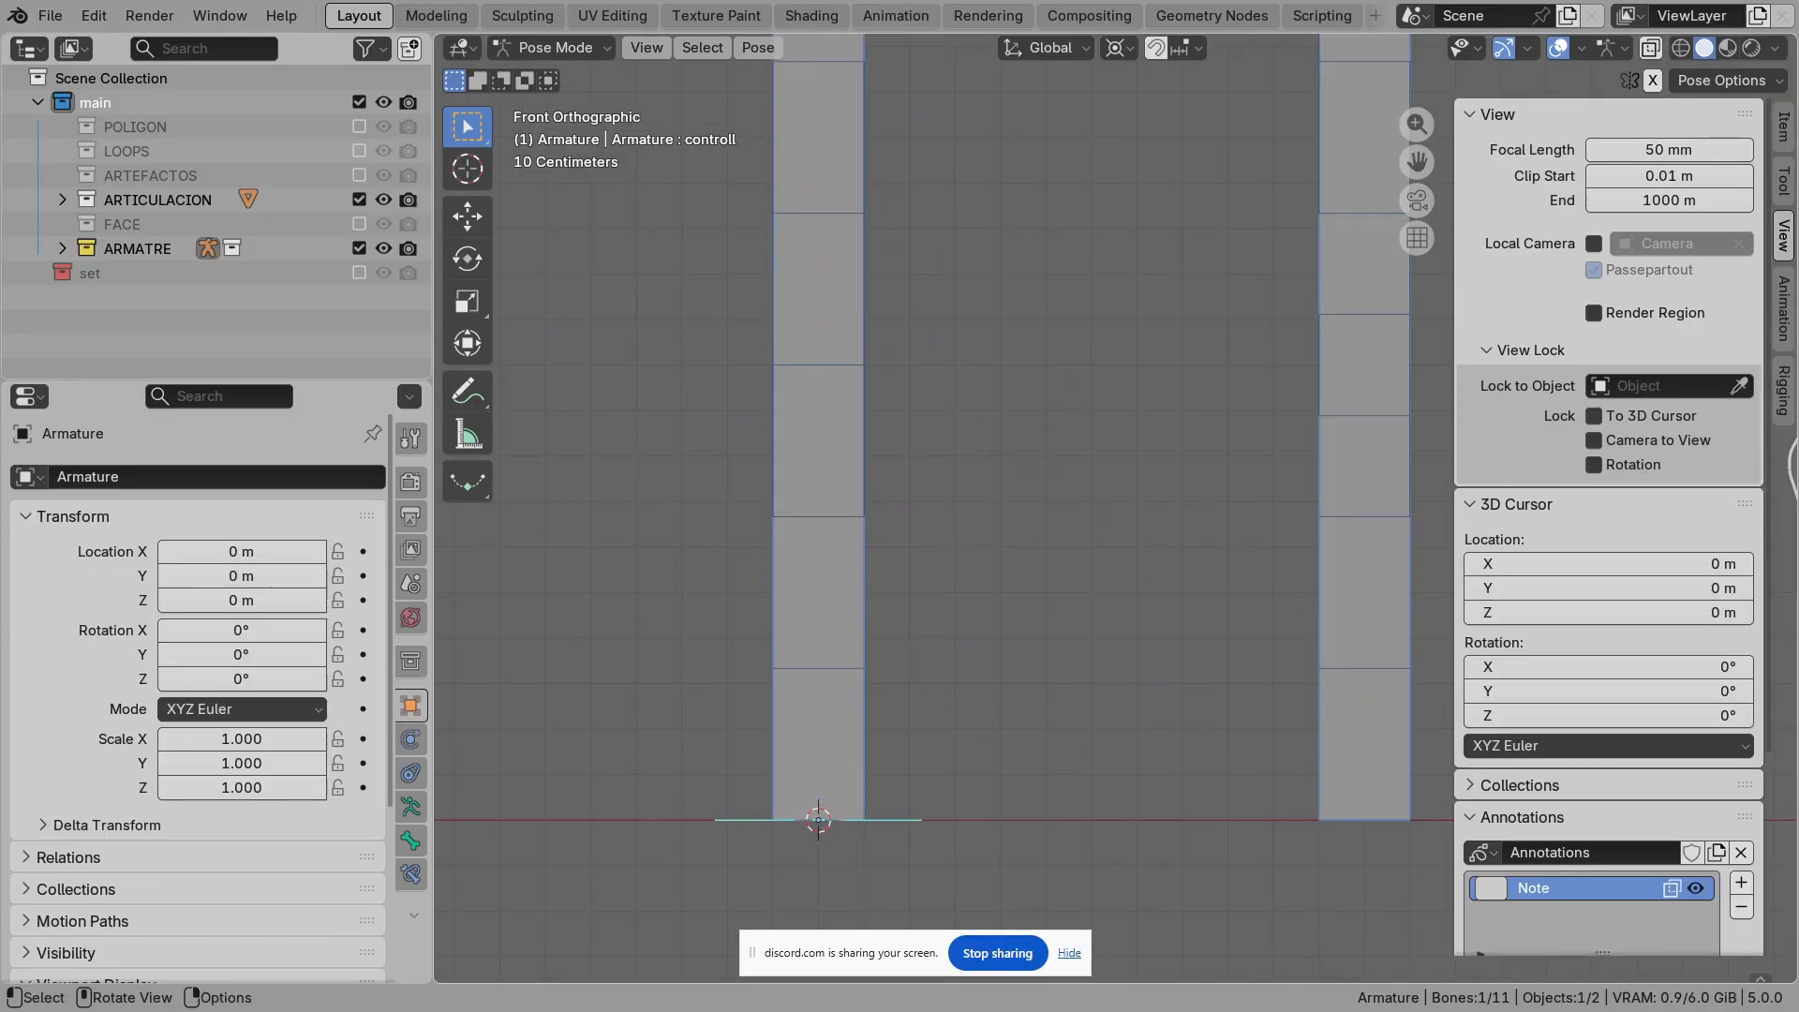
{"action": "middle_click_drag", "start_coordinate": [1116, 509], "coordinate": [710, 560], "text": "shift"}
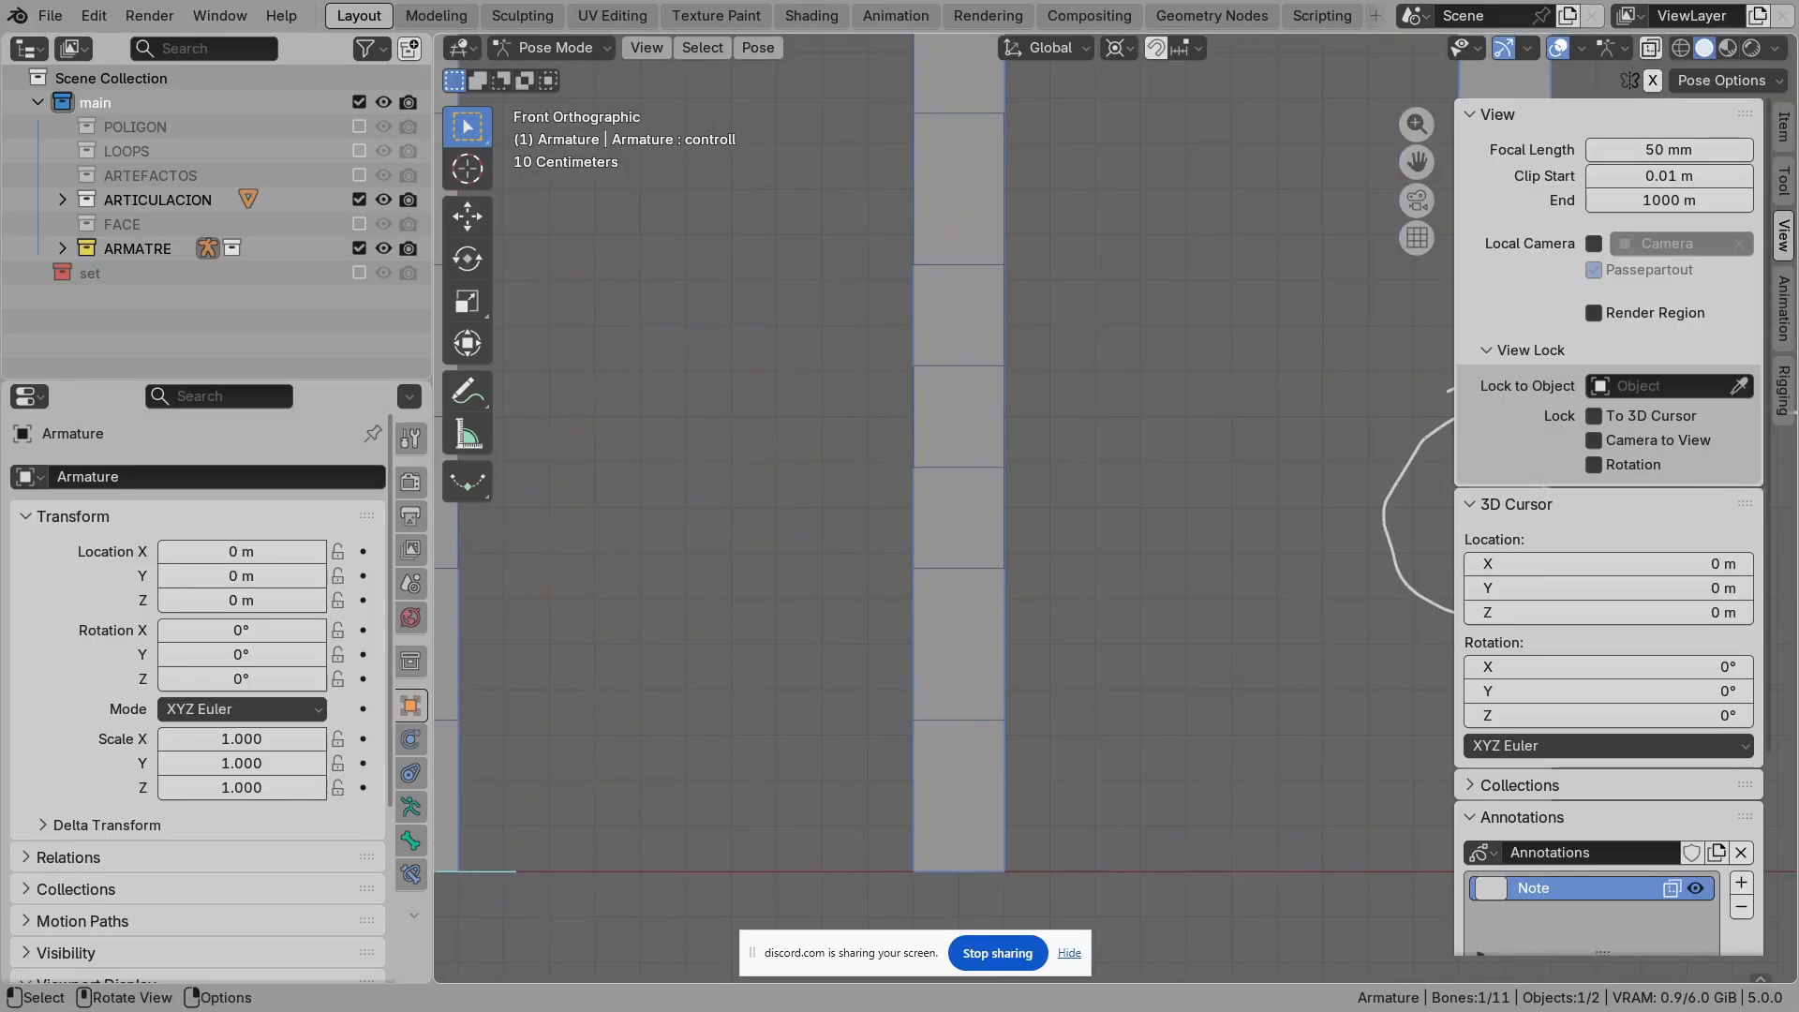
{"action": "left_click_drag", "start_coordinate": [891, 355], "coordinate": [1065, 346]}
{"action": "left_click_drag", "start_coordinate": [838, 459], "coordinate": [1145, 457]}
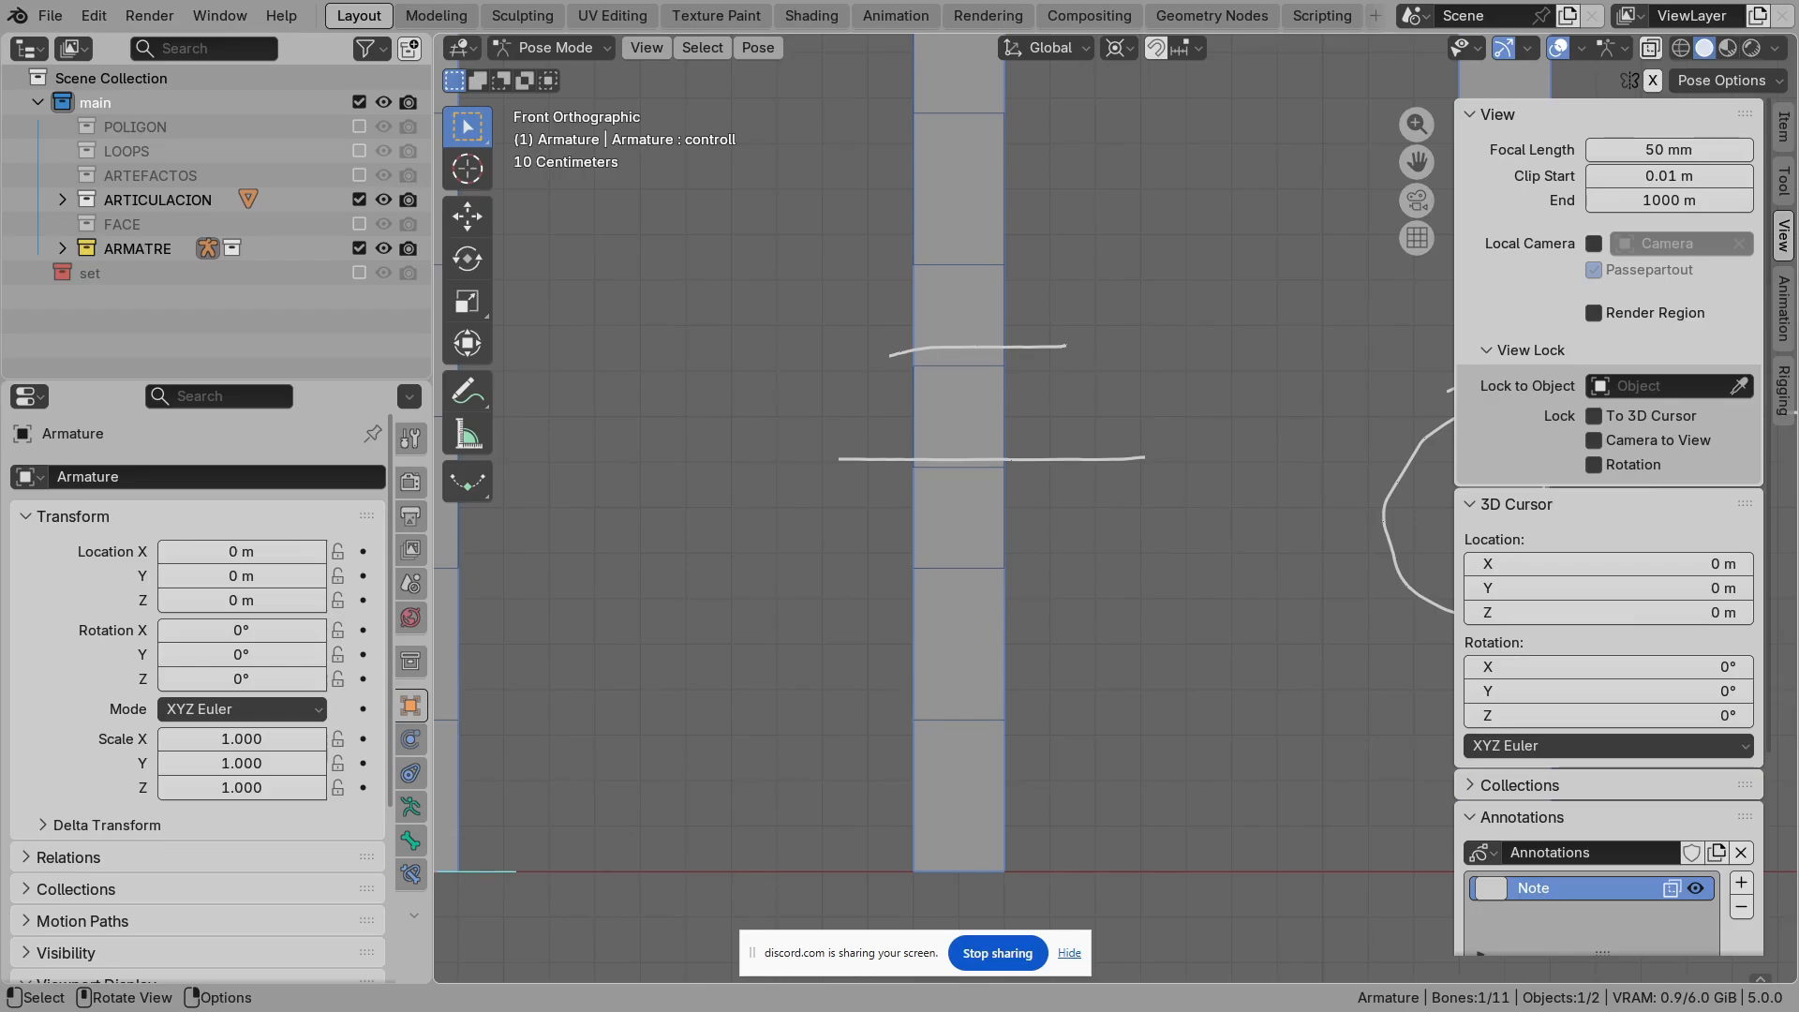
{"action": "scroll", "coordinate": [1116, 509], "scroll_direction": "down", "scroll_amount": 2}
{"action": "middle_click_drag", "start_coordinate": [1116, 509], "coordinate": [898, 527], "text": "shift"}
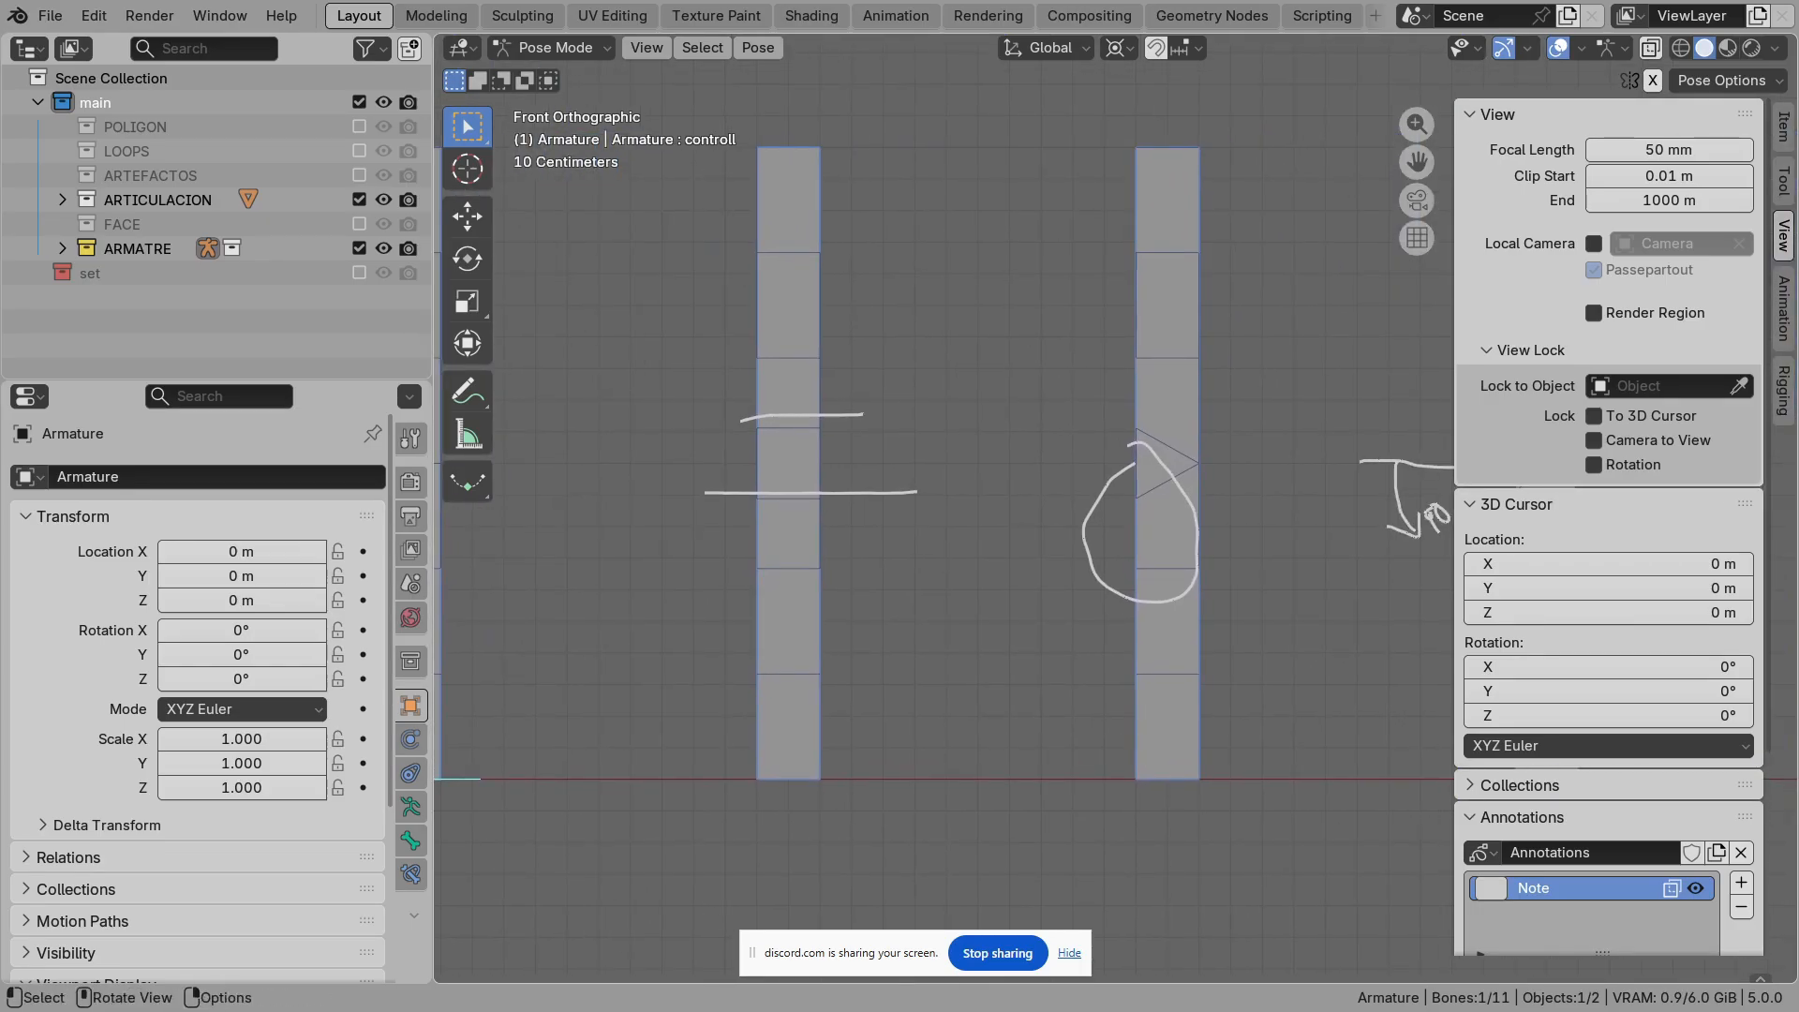
{"action": "scroll", "coordinate": [1116, 509], "scroll_direction": "up", "scroll_amount": 2}
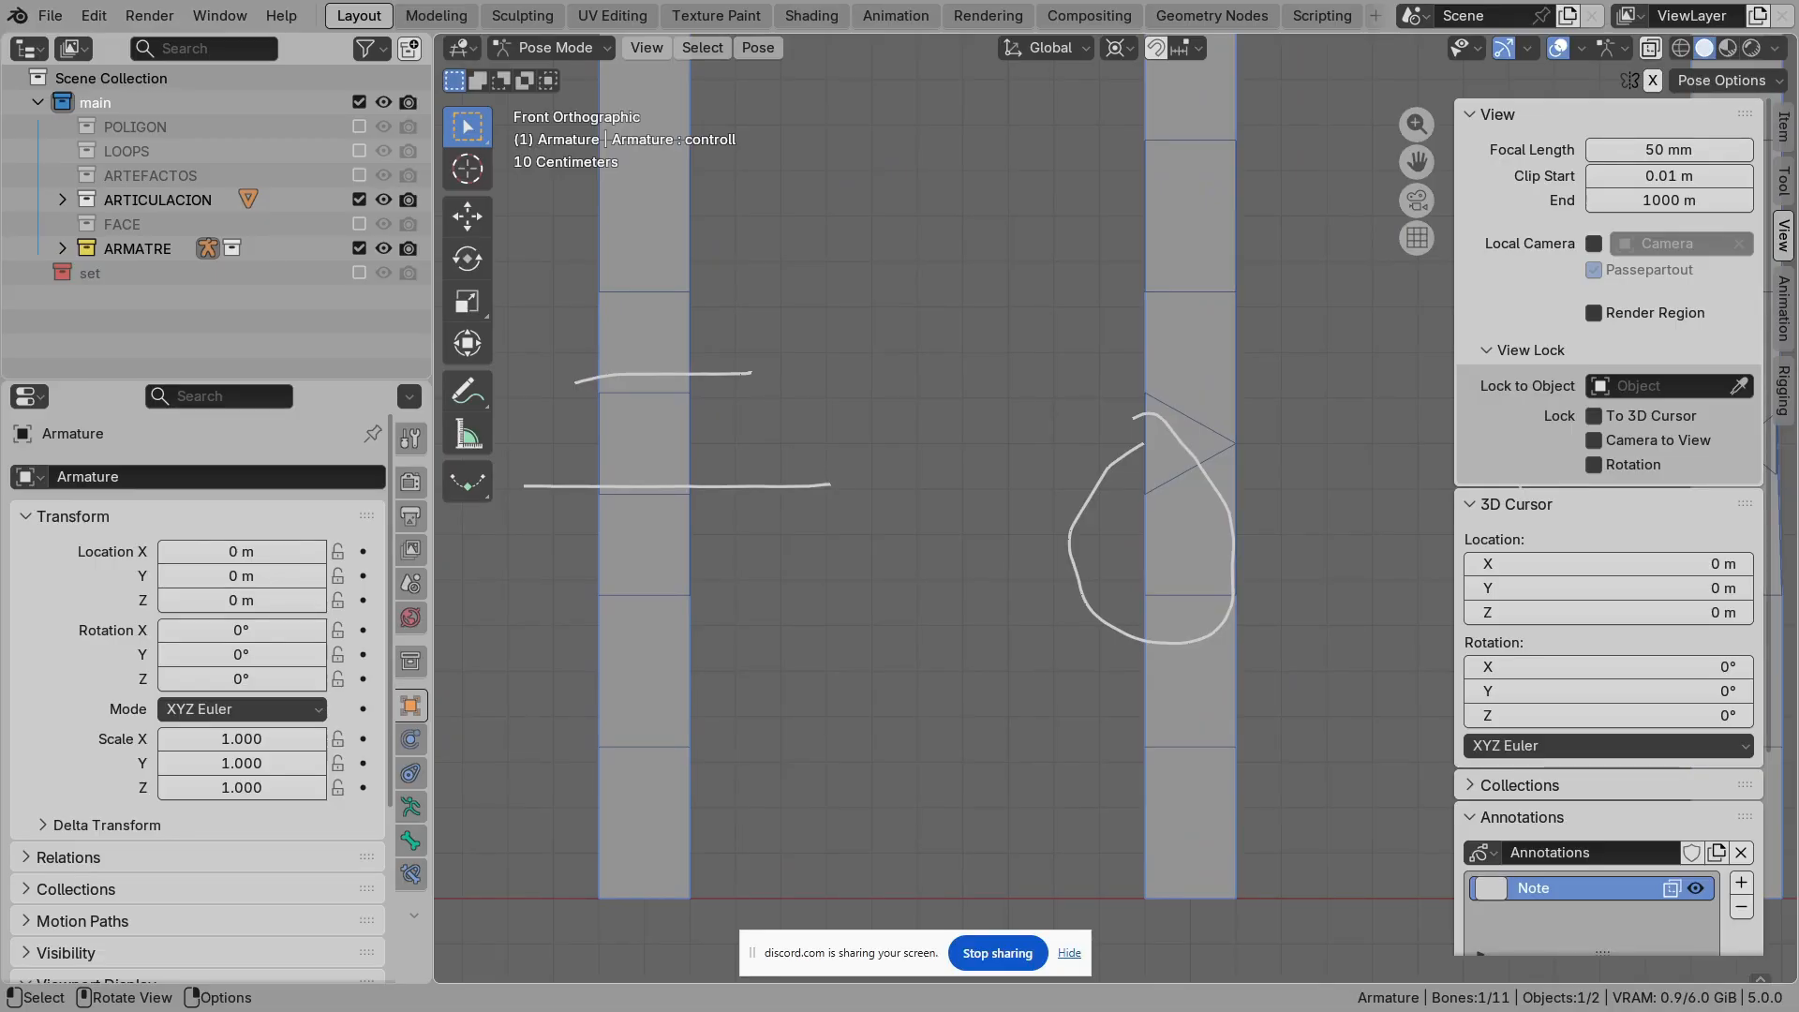
{"action": "scroll", "coordinate": [1116, 509], "scroll_direction": "down", "scroll_amount": 4}
Step: Show the FACE collection in place of ARTICULACION and inspect the face's nose and mouth area
{"action": "middle_click_drag", "start_coordinate": [1116, 509], "coordinate": [1270, 558]}
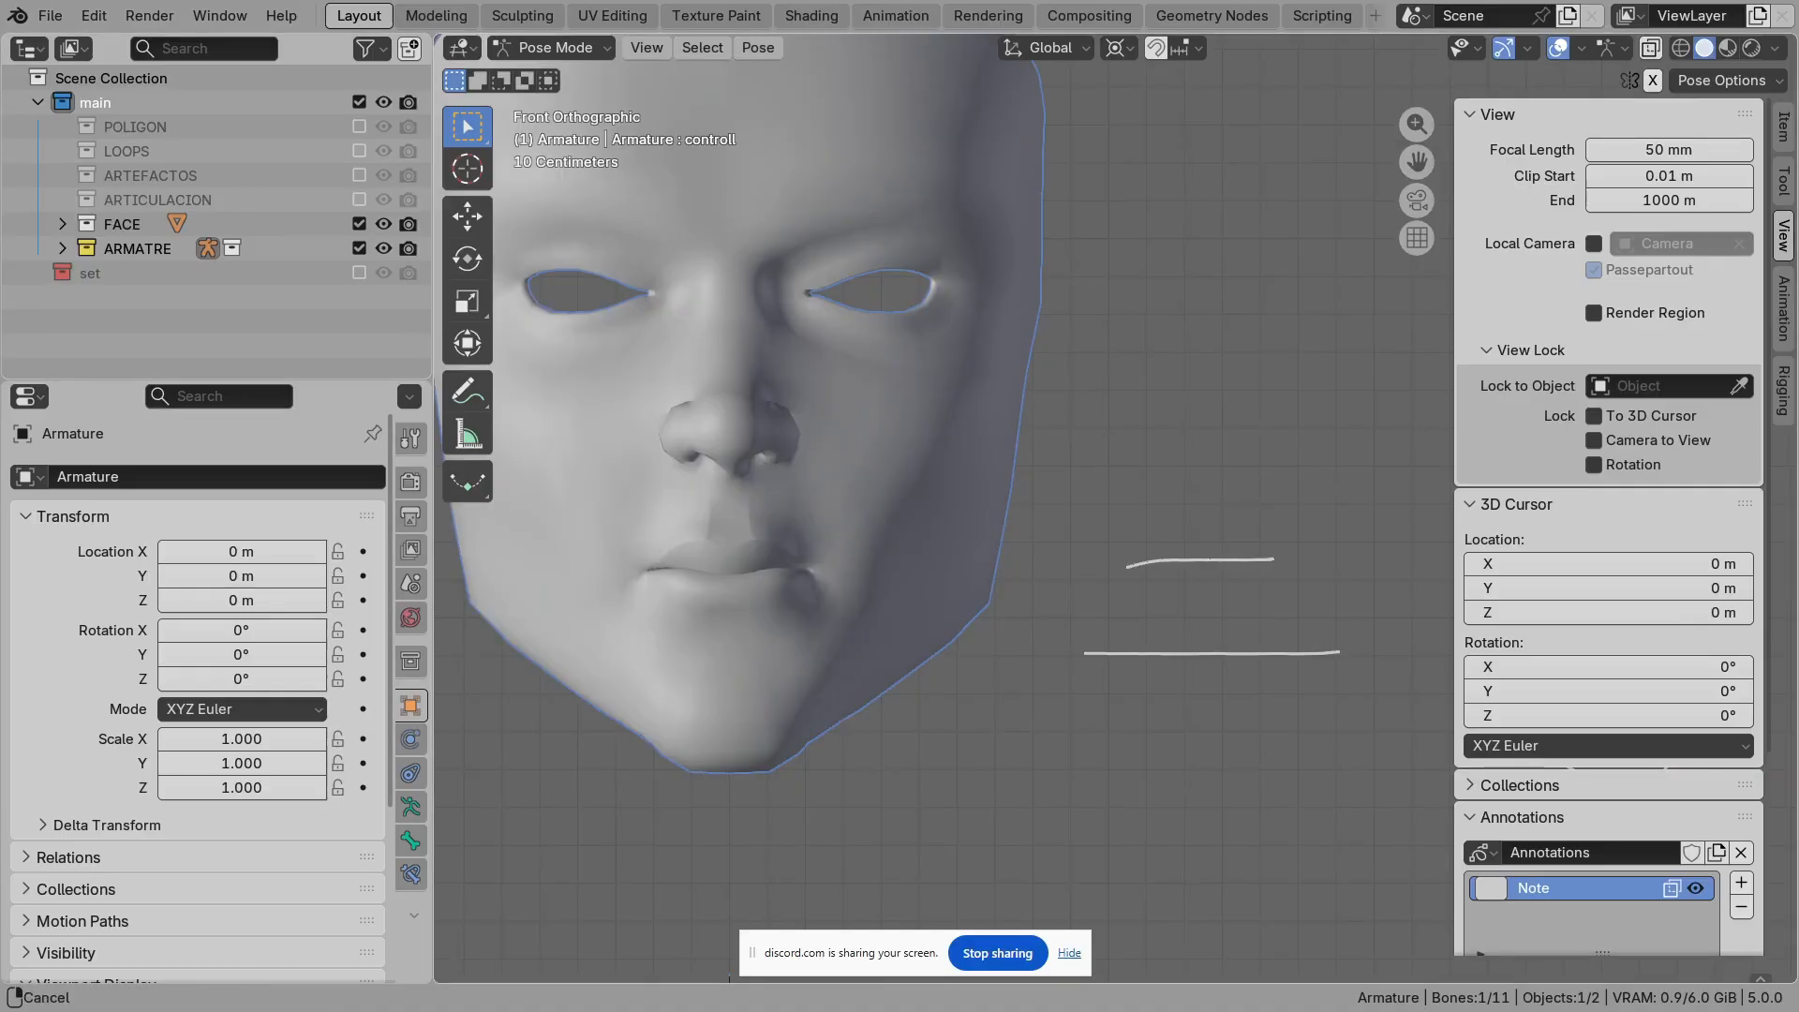
{"action": "middle_click_drag", "start_coordinate": [946, 525], "coordinate": [1224, 484], "text": "shift"}
{"action": "scroll", "coordinate": [1115, 508], "scroll_direction": "up", "scroll_amount": 1}
{"action": "middle_click_drag", "start_coordinate": [1115, 508], "coordinate": [1075, 510], "text": "shift"}
{"action": "scroll", "coordinate": [1115, 508], "scroll_direction": "up", "scroll_amount": 2}
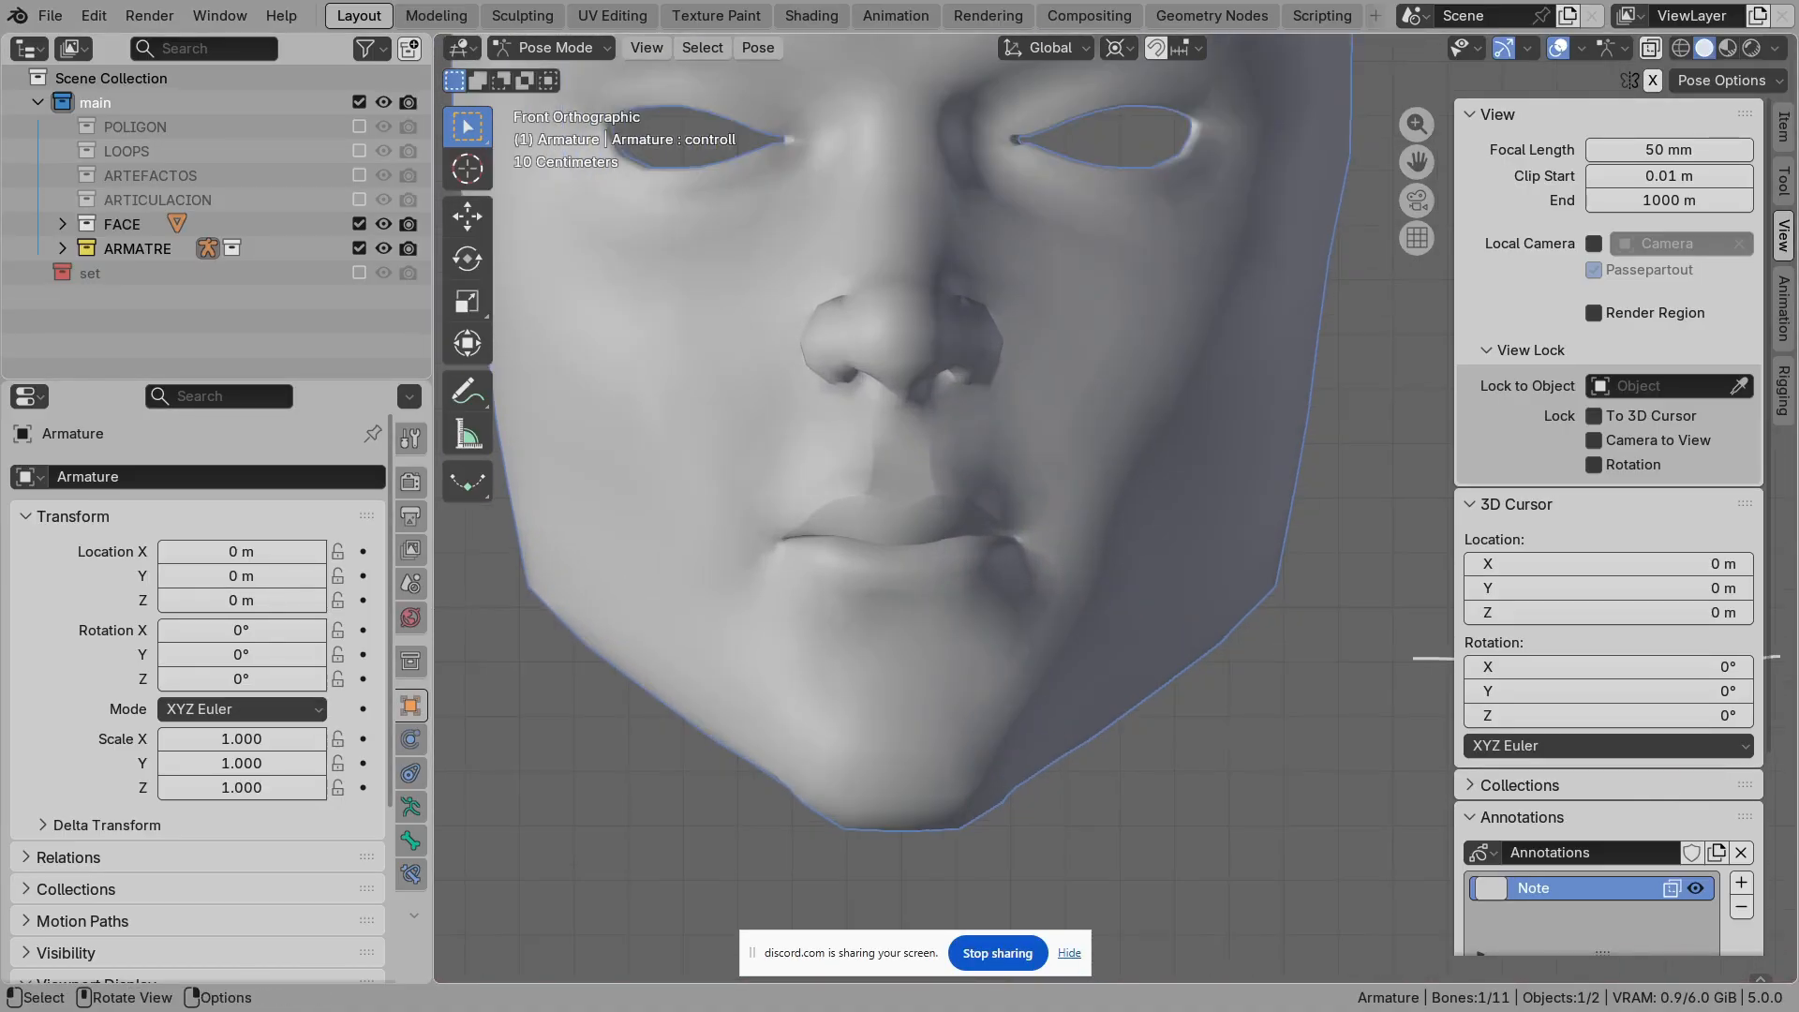
{"action": "scroll", "coordinate": [937, 506], "scroll_direction": "down", "scroll_amount": 5}
{"action": "scroll", "coordinate": [938, 506], "scroll_direction": "up", "scroll_amount": 6}
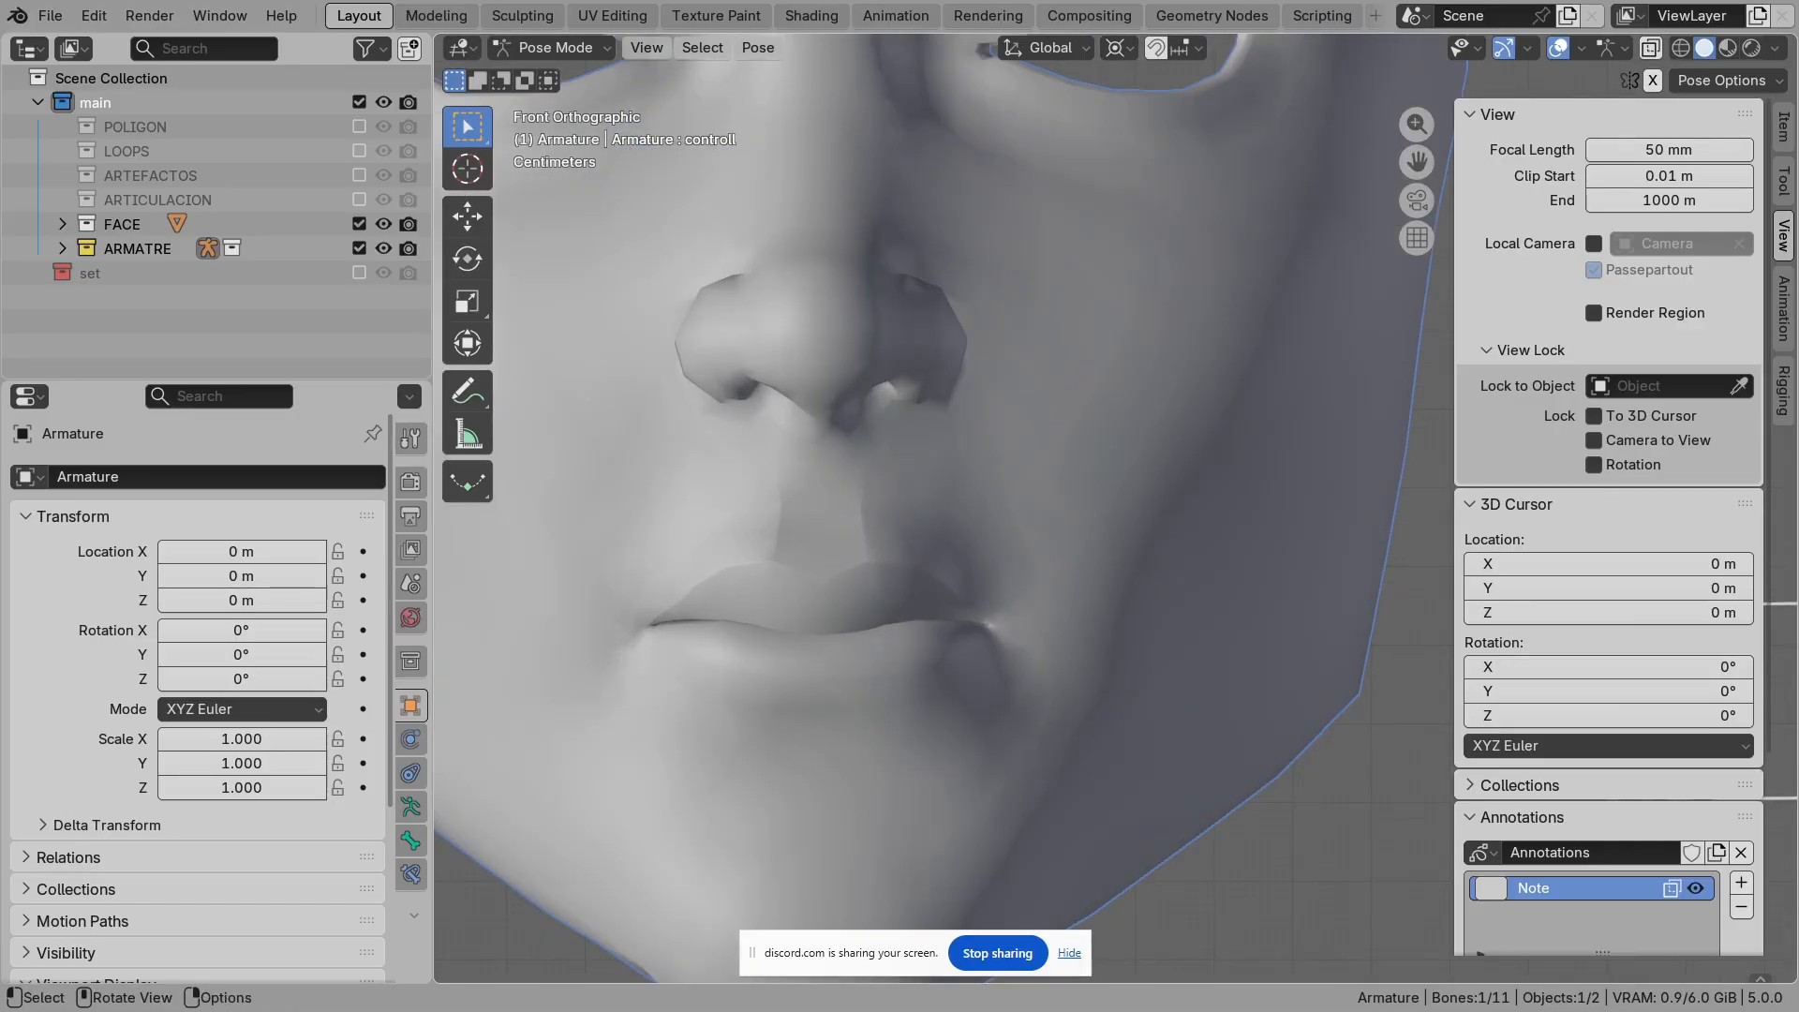
Step: Open the face mesh in Edit Mode and annotate a curved arrow from the mouth corner up toward the cheek
{"action": "left_click", "coordinate": [937, 506]}
{"action": "key", "text": "Tab"}
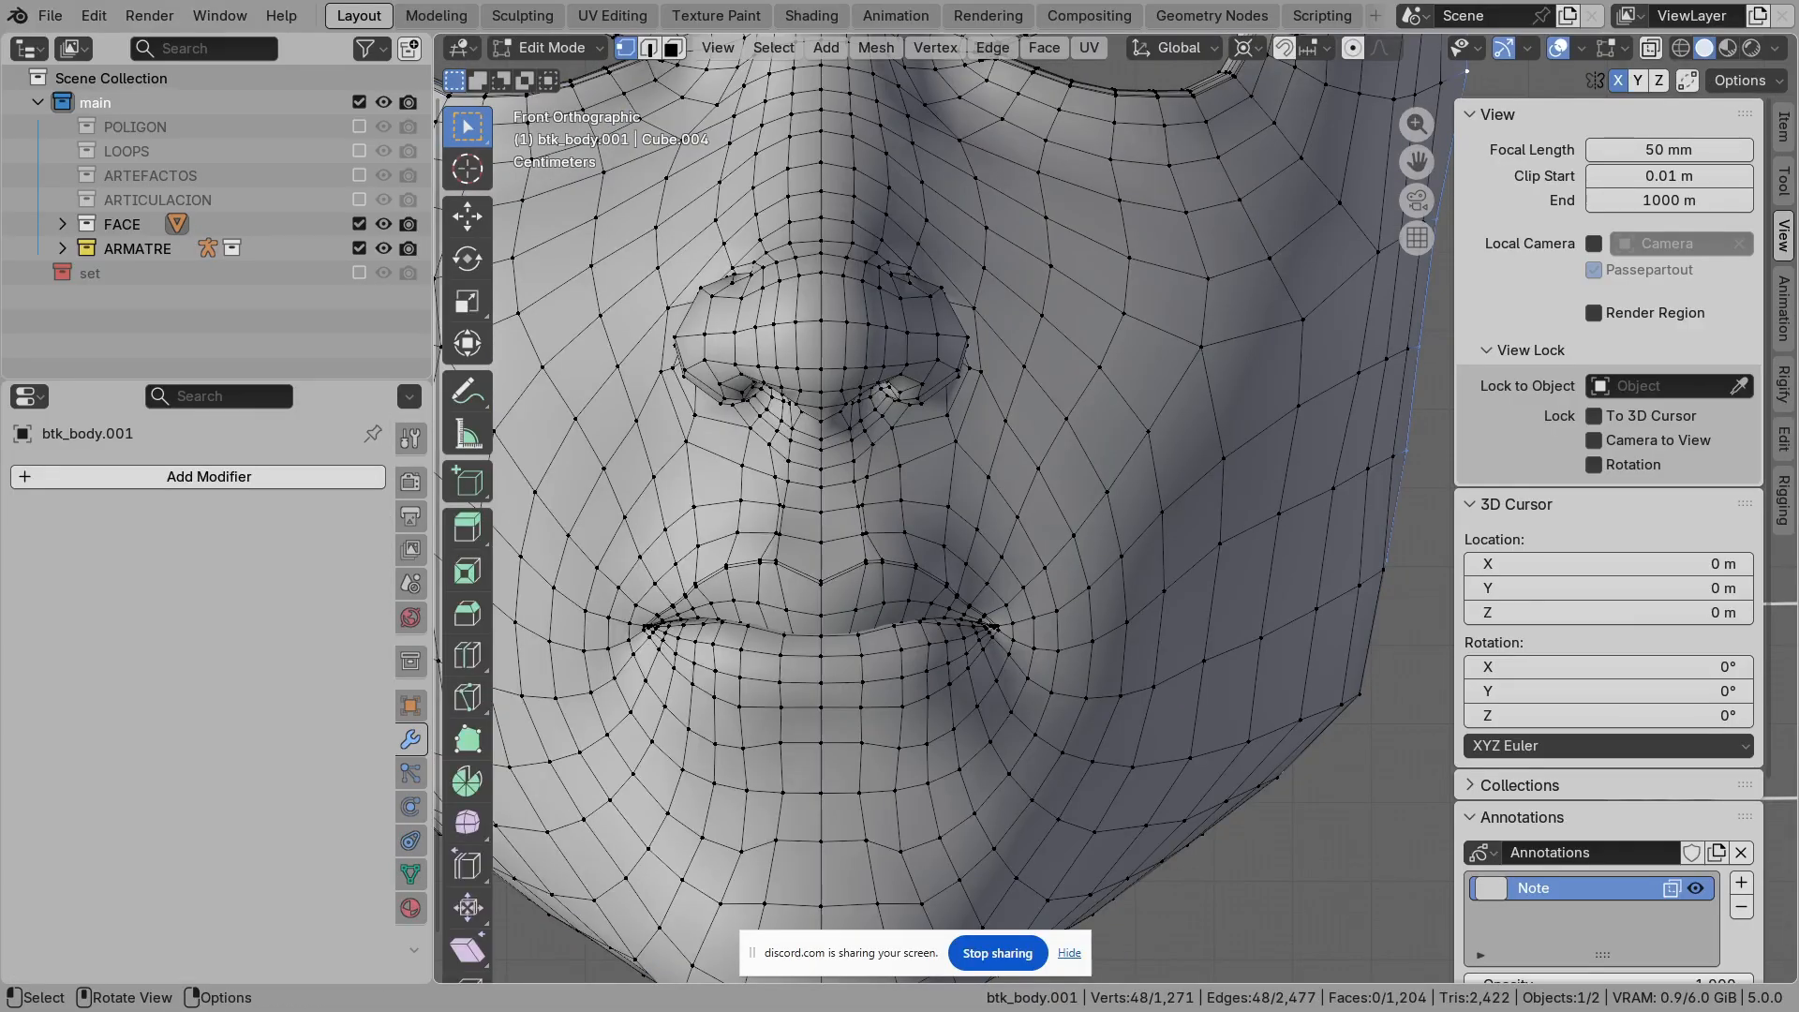
{"action": "middle_click_drag", "start_coordinate": [937, 506], "coordinate": [986, 492], "text": "shift"}
{"action": "left_click", "coordinate": [1045, 614]}
{"action": "scroll", "coordinate": [1046, 614], "scroll_direction": "up", "scroll_amount": 2}
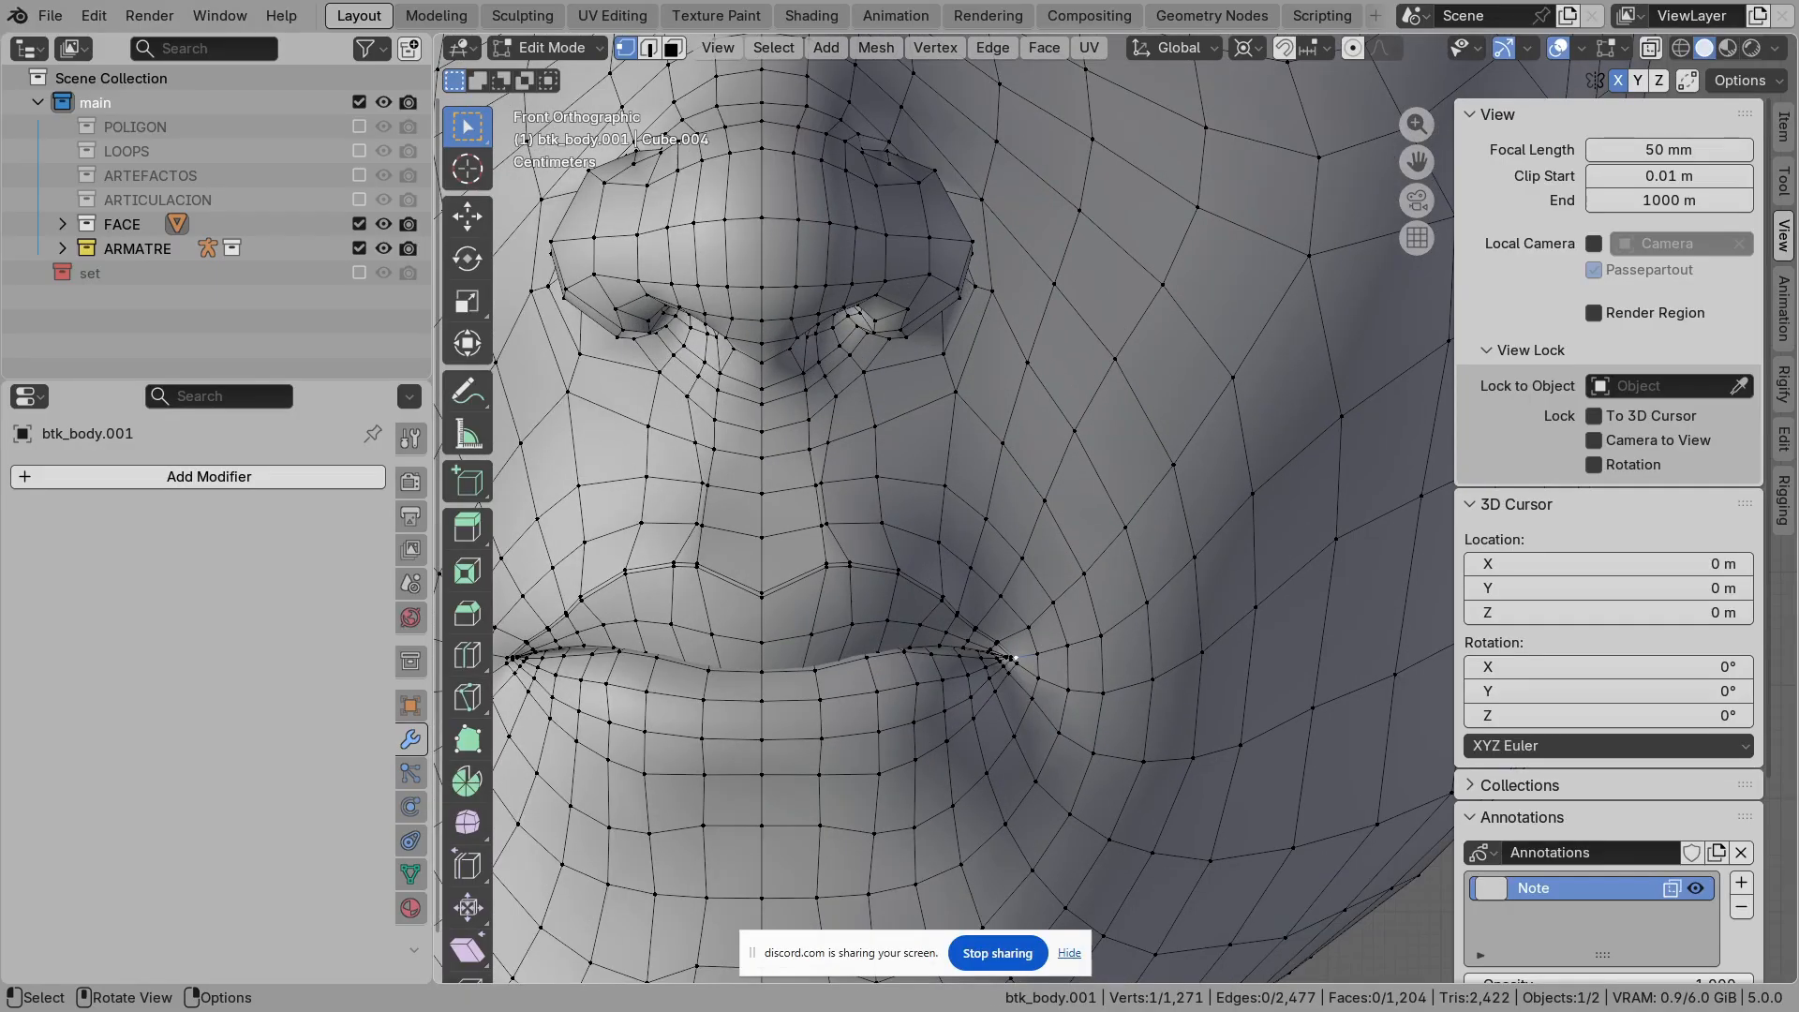
{"action": "key", "text": "d"}
{"action": "mouse_move", "coordinate": [979, 646]}
{"action": "left_mouse_down"}
{"action": "mouse_move", "coordinate": [1237, 497]}
{"action": "mouse_move", "coordinate": [1254, 455]}
{"action": "mouse_move", "coordinate": [1242, 574]}
{"action": "left_mouse_up"}
{"action": "mouse_move", "coordinate": [970, 653]}
{"action": "left_mouse_down"}
{"action": "mouse_move", "coordinate": [1197, 578]}
{"action": "mouse_move", "coordinate": [1312, 464]}
{"action": "left_mouse_up"}
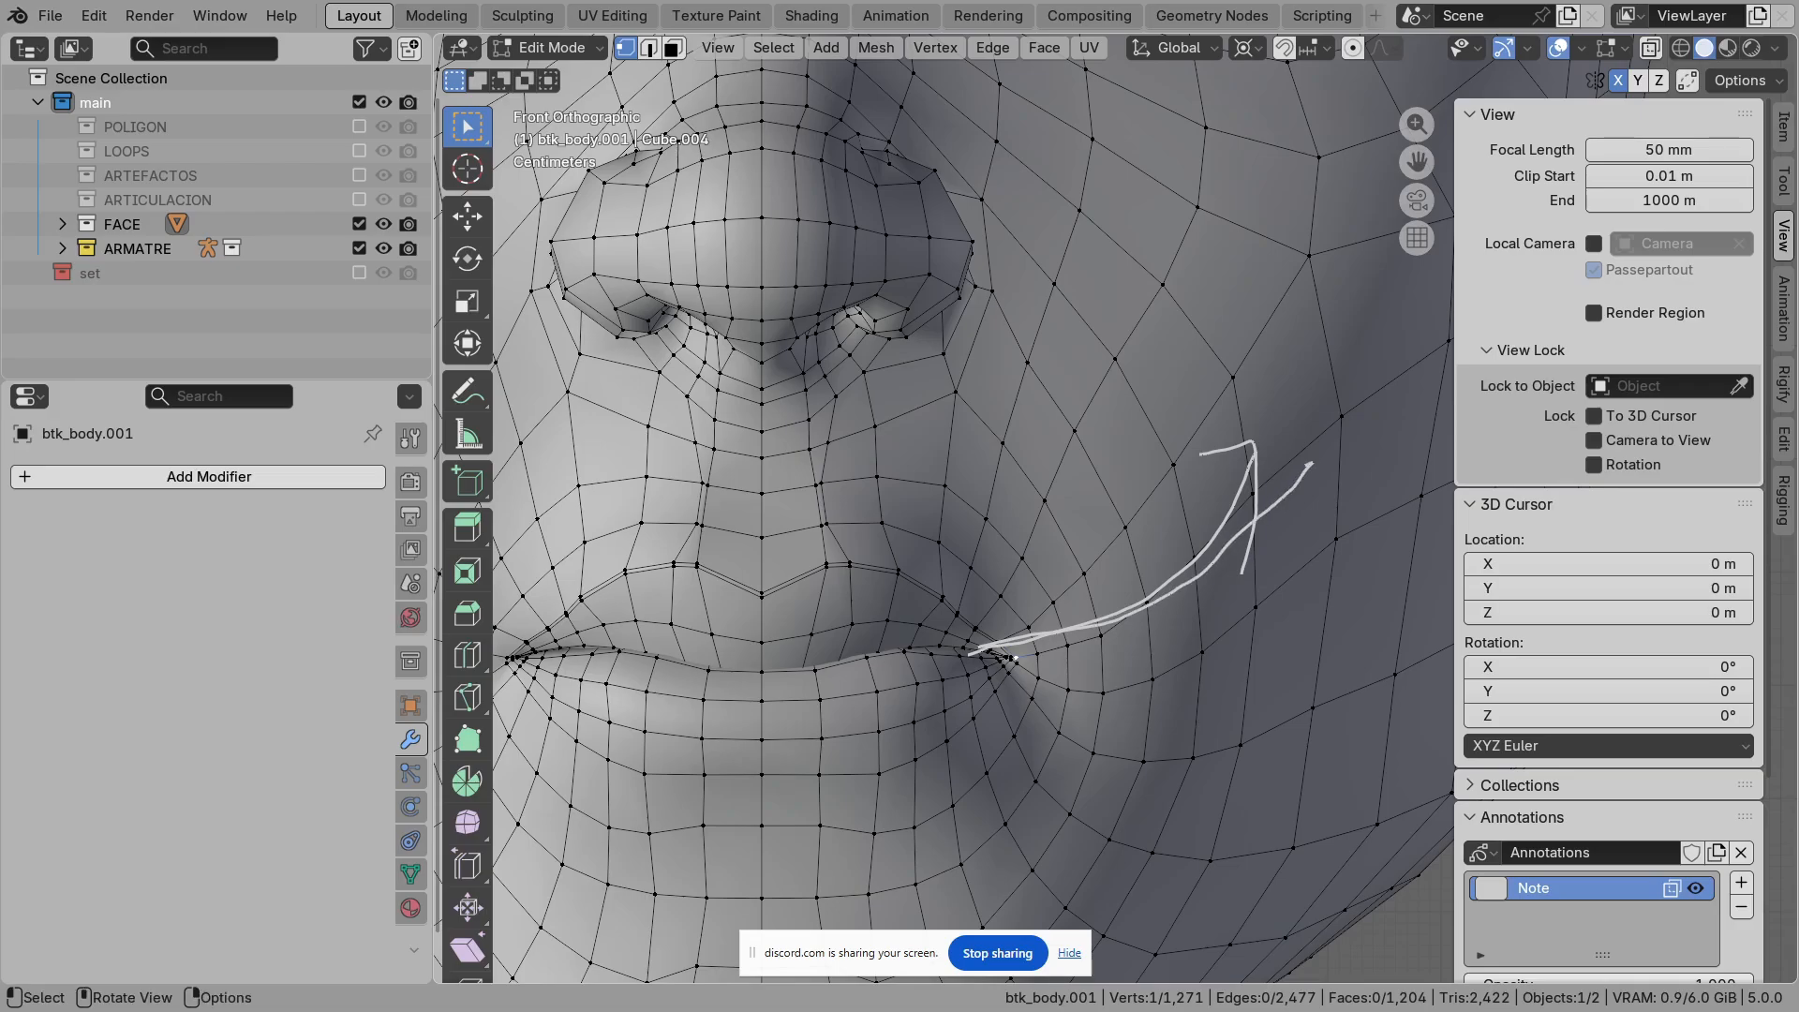
Step: Annotate two downward arrows from the upper eyelid over the eye opening on the shaded side of the face
{"action": "middle_click_drag", "start_coordinate": [1293, 422], "coordinate": [1098, 938], "text": "shift"}
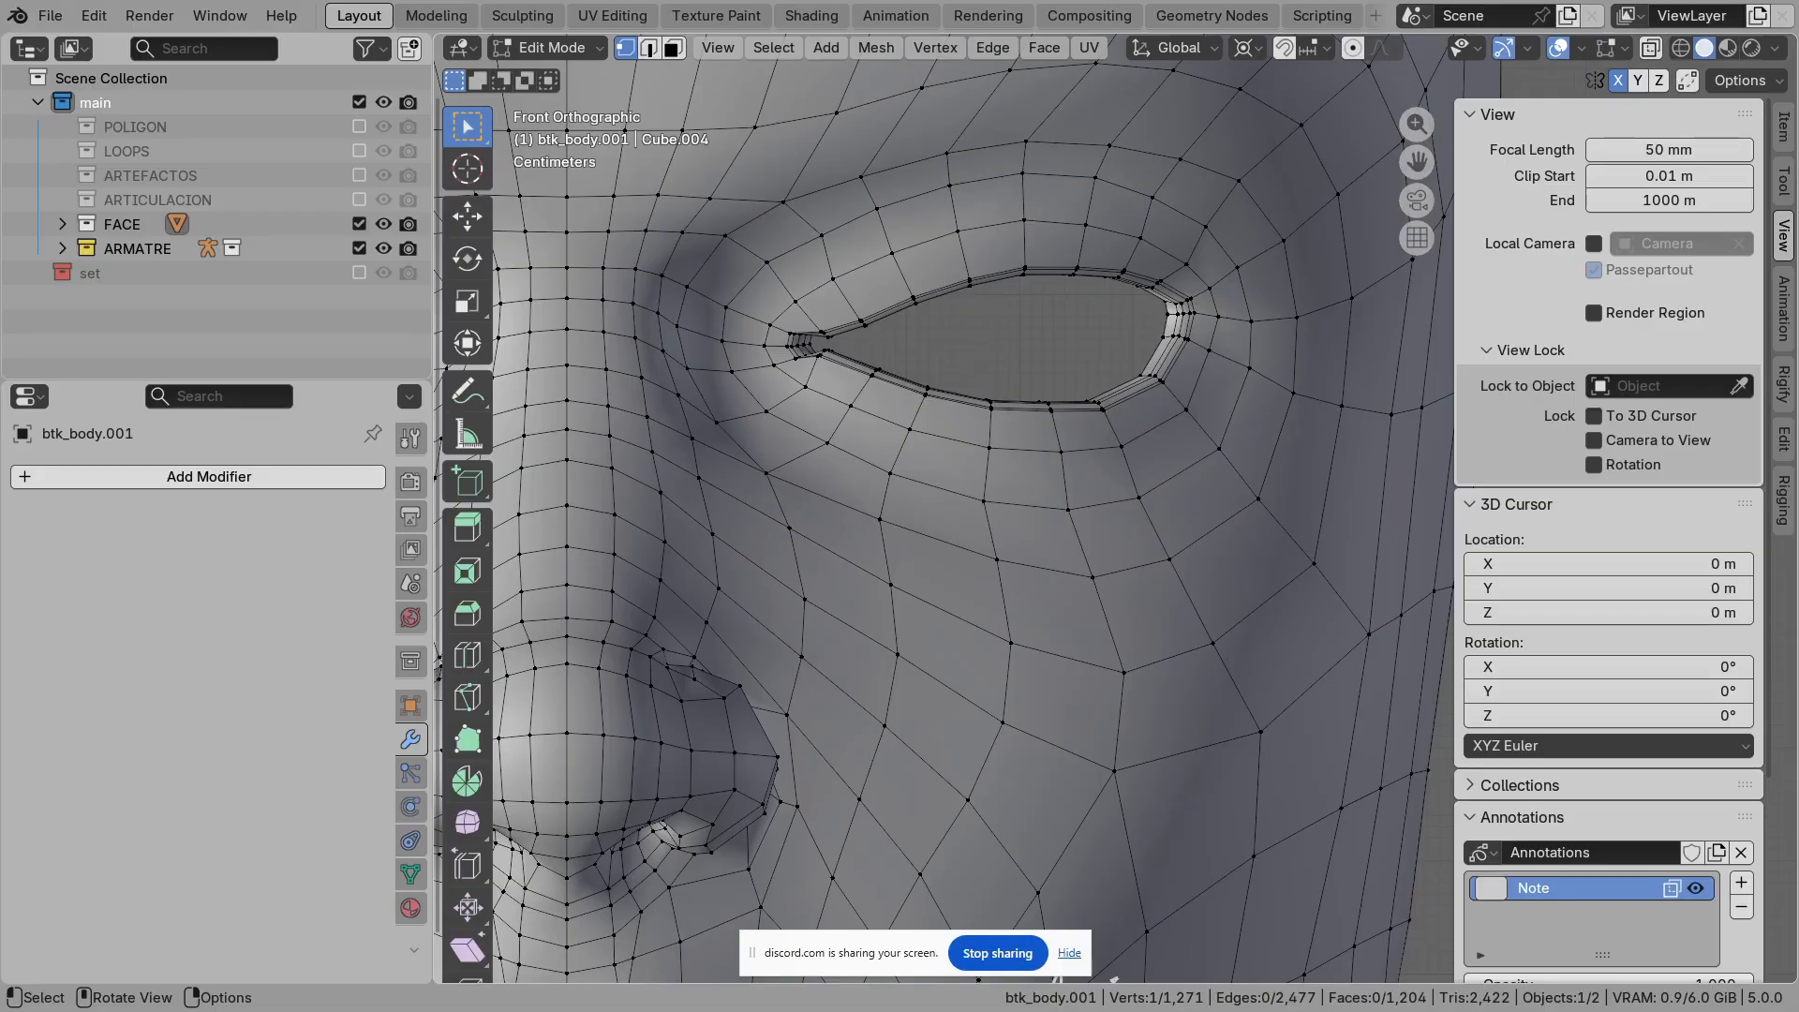
{"action": "mouse_move", "coordinate": [950, 192]}
{"action": "left_mouse_down"}
{"action": "mouse_move", "coordinate": [961, 342]}
{"action": "mouse_move", "coordinate": [995, 274]}
{"action": "left_mouse_up"}
{"action": "mouse_move", "coordinate": [1085, 182]}
{"action": "left_mouse_down"}
{"action": "mouse_move", "coordinate": [1077, 360]}
{"action": "mouse_move", "coordinate": [1111, 309]}
{"action": "left_mouse_up"}
{"action": "middle_click_drag", "start_coordinate": [1077, 731], "coordinate": [1246, 349], "text": "shift"}
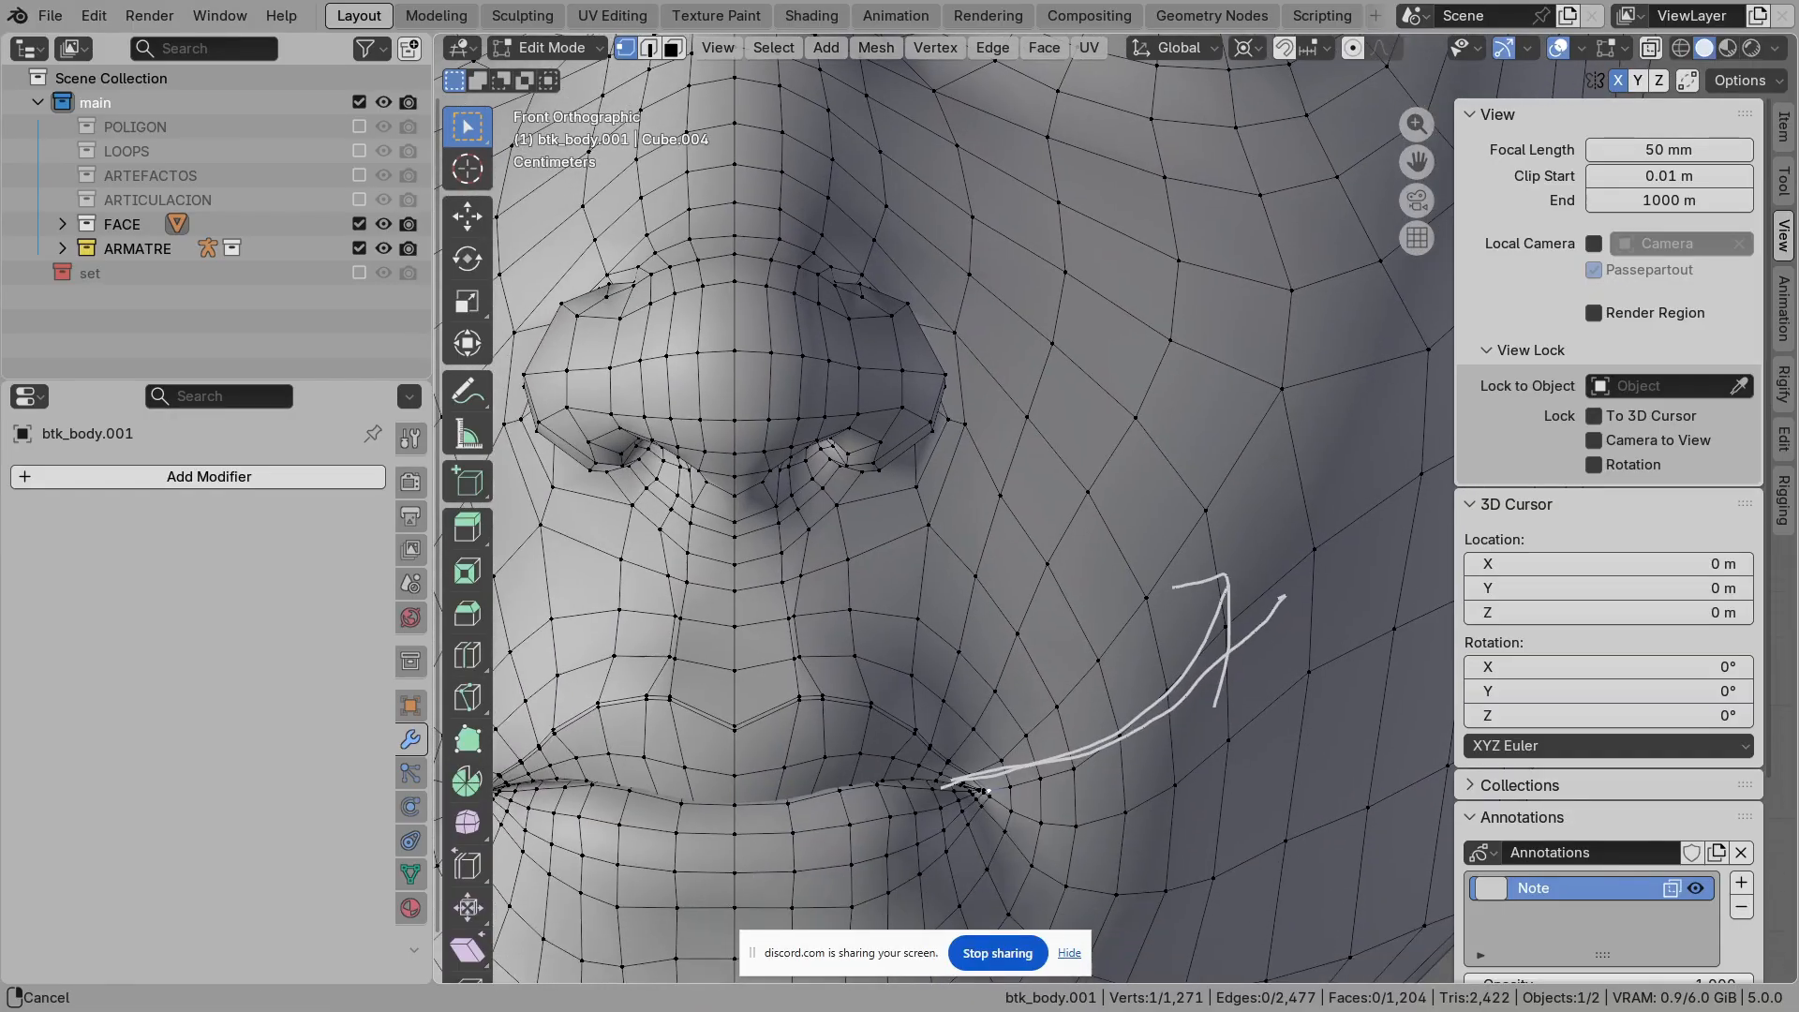
{"action": "scroll", "coordinate": [965, 506], "scroll_direction": "down", "scroll_amount": 2}
{"action": "key", "text": "shift"}
Step: Annotate an upward arrow on the forehead above the same eye's brow
{"action": "middle_click_drag", "start_coordinate": [1106, 178], "coordinate": [963, 809], "text": "shift"}
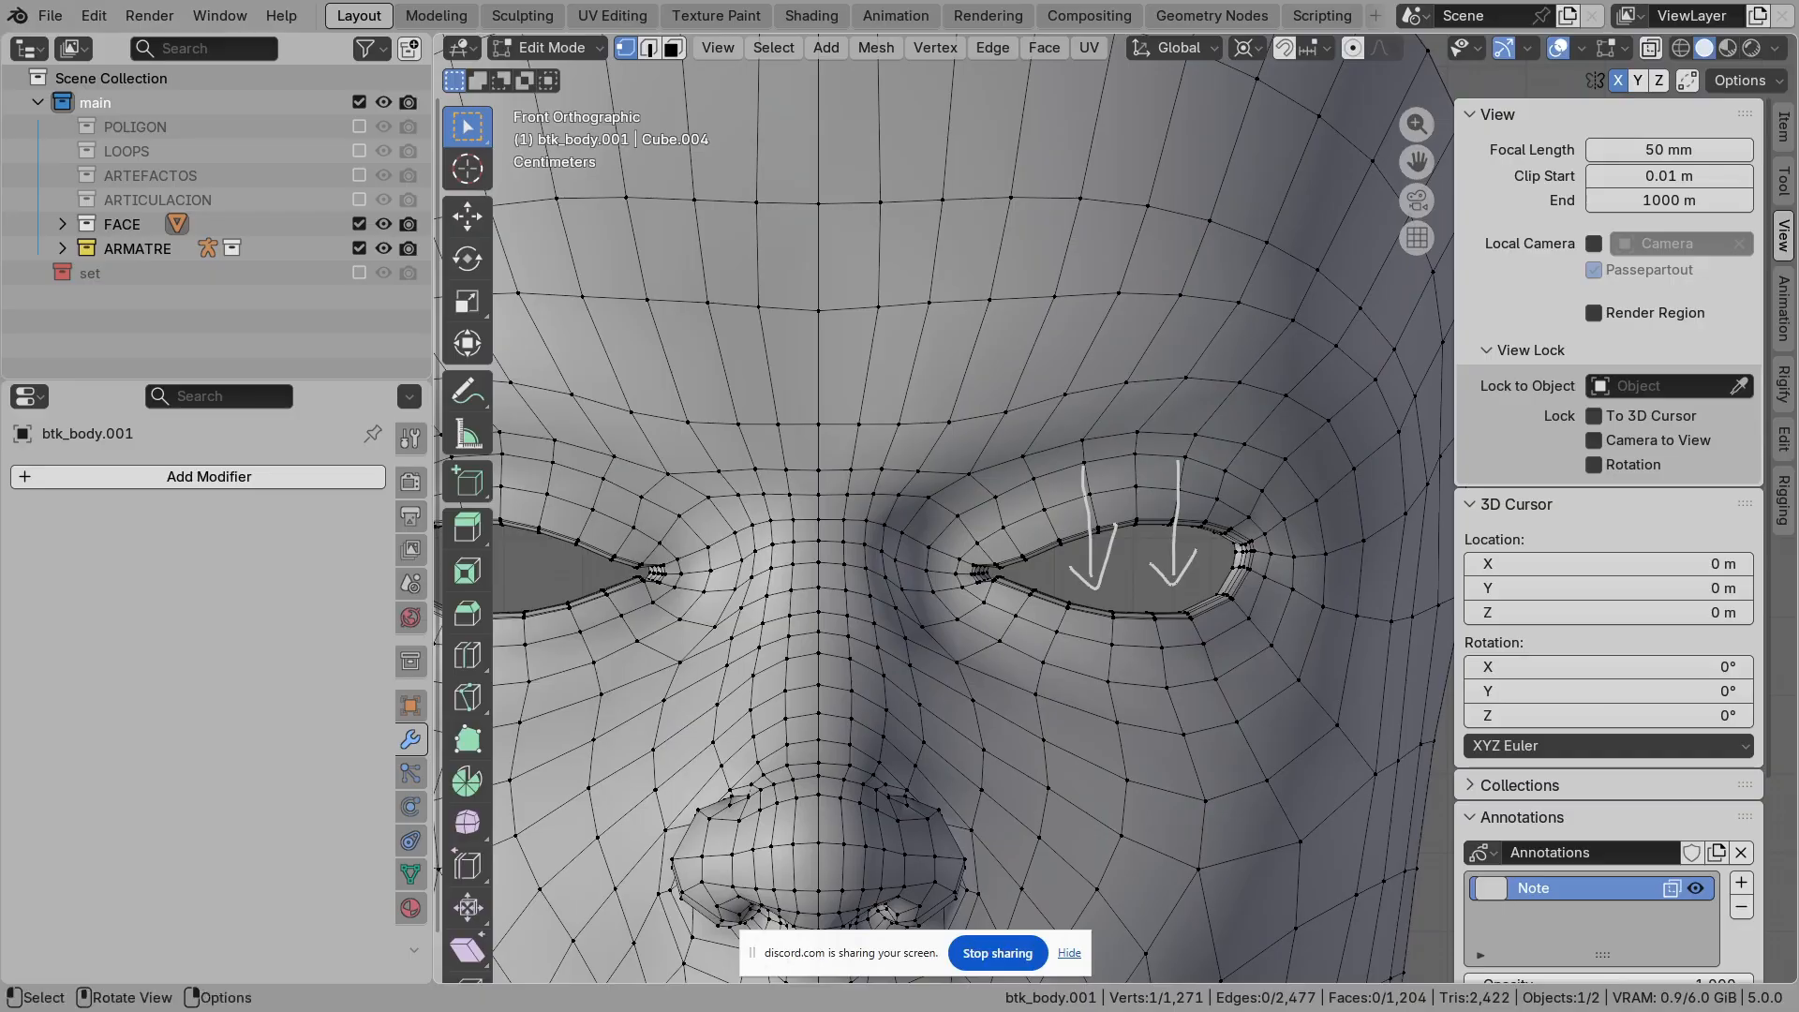
{"action": "scroll", "coordinate": [964, 809], "scroll_direction": "down", "scroll_amount": 2}
{"action": "key", "text": "d"}
{"action": "left_click_drag", "start_coordinate": [1106, 384], "coordinate": [1142, 266]}
{"action": "mouse_move", "coordinate": [1073, 327]}
{"action": "left_mouse_down"}
{"action": "mouse_move", "coordinate": [1120, 246]}
{"action": "mouse_move", "coordinate": [1160, 359]}
{"action": "left_mouse_up"}
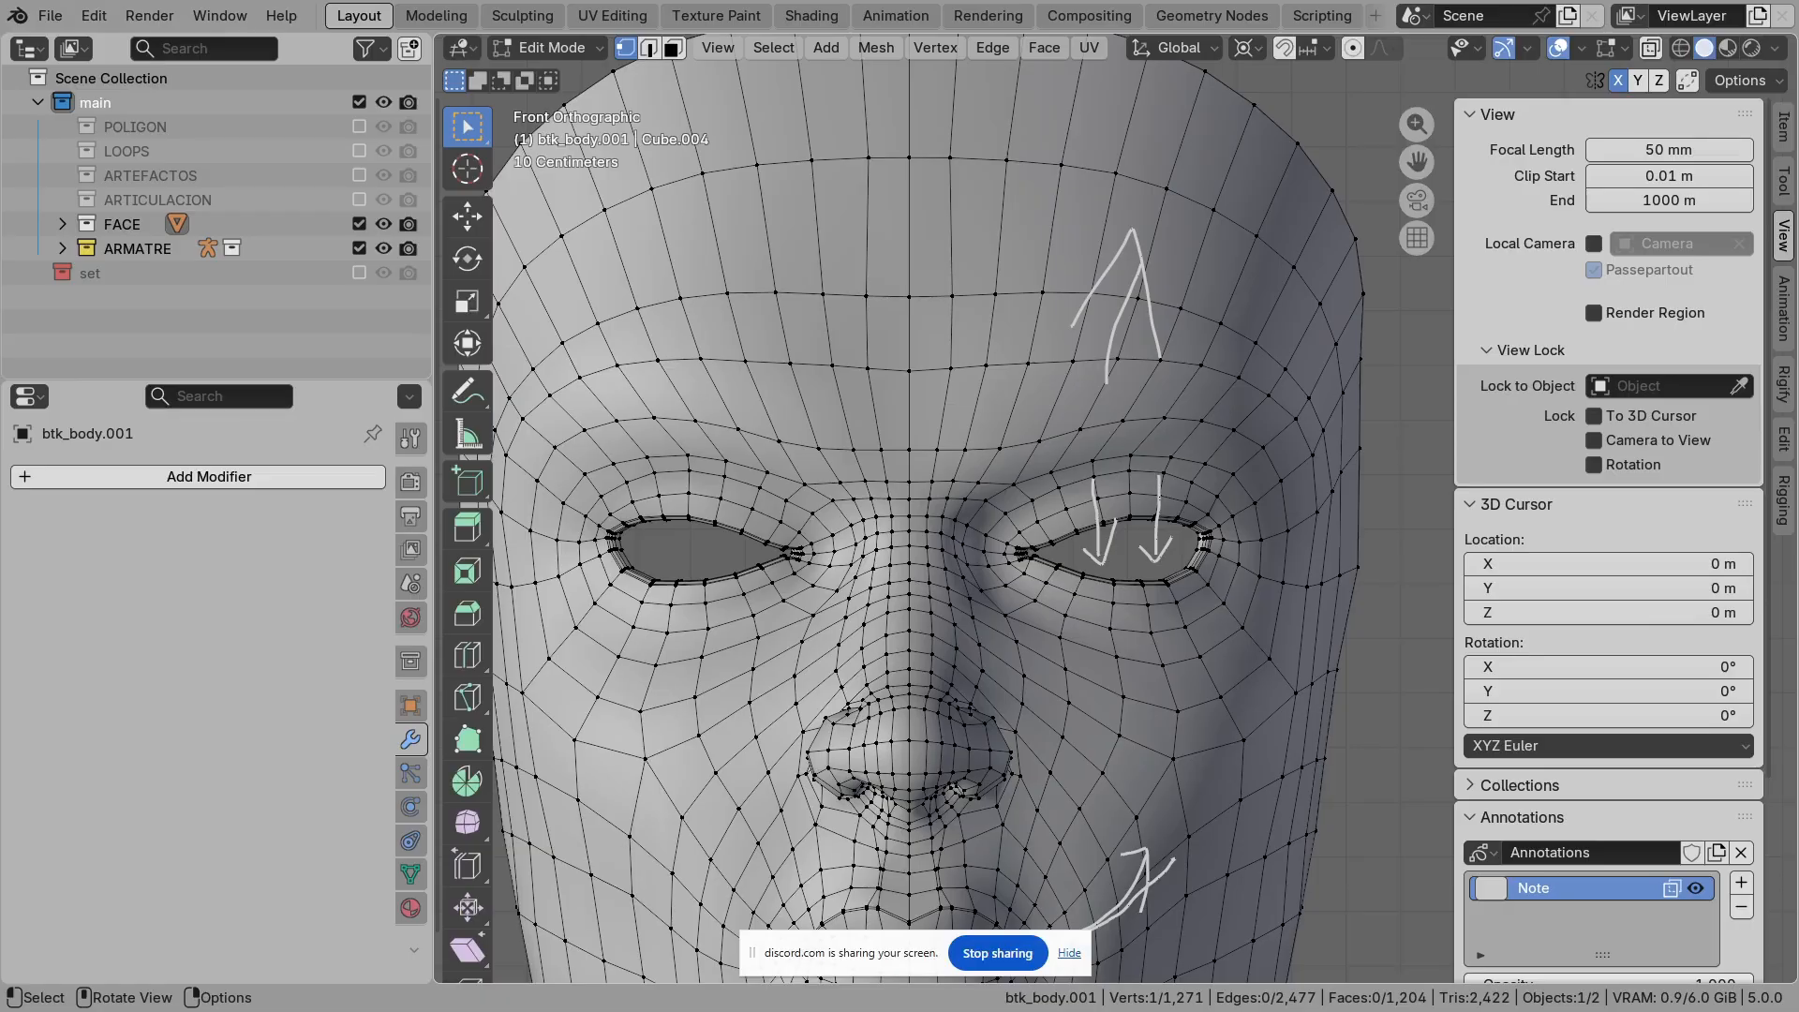
Step: Annotate three roughly horizontal lines across the forehead, following its edge loops
{"action": "mouse_move", "coordinate": [548, 324]}
{"action": "left_mouse_down"}
{"action": "mouse_move", "coordinate": [728, 254]}
{"action": "mouse_move", "coordinate": [1230, 274]}
{"action": "left_mouse_up"}
{"action": "left_click_drag", "start_coordinate": [583, 249], "coordinate": [1181, 211]}
{"action": "left_click_drag", "start_coordinate": [546, 325], "coordinate": [1162, 313]}
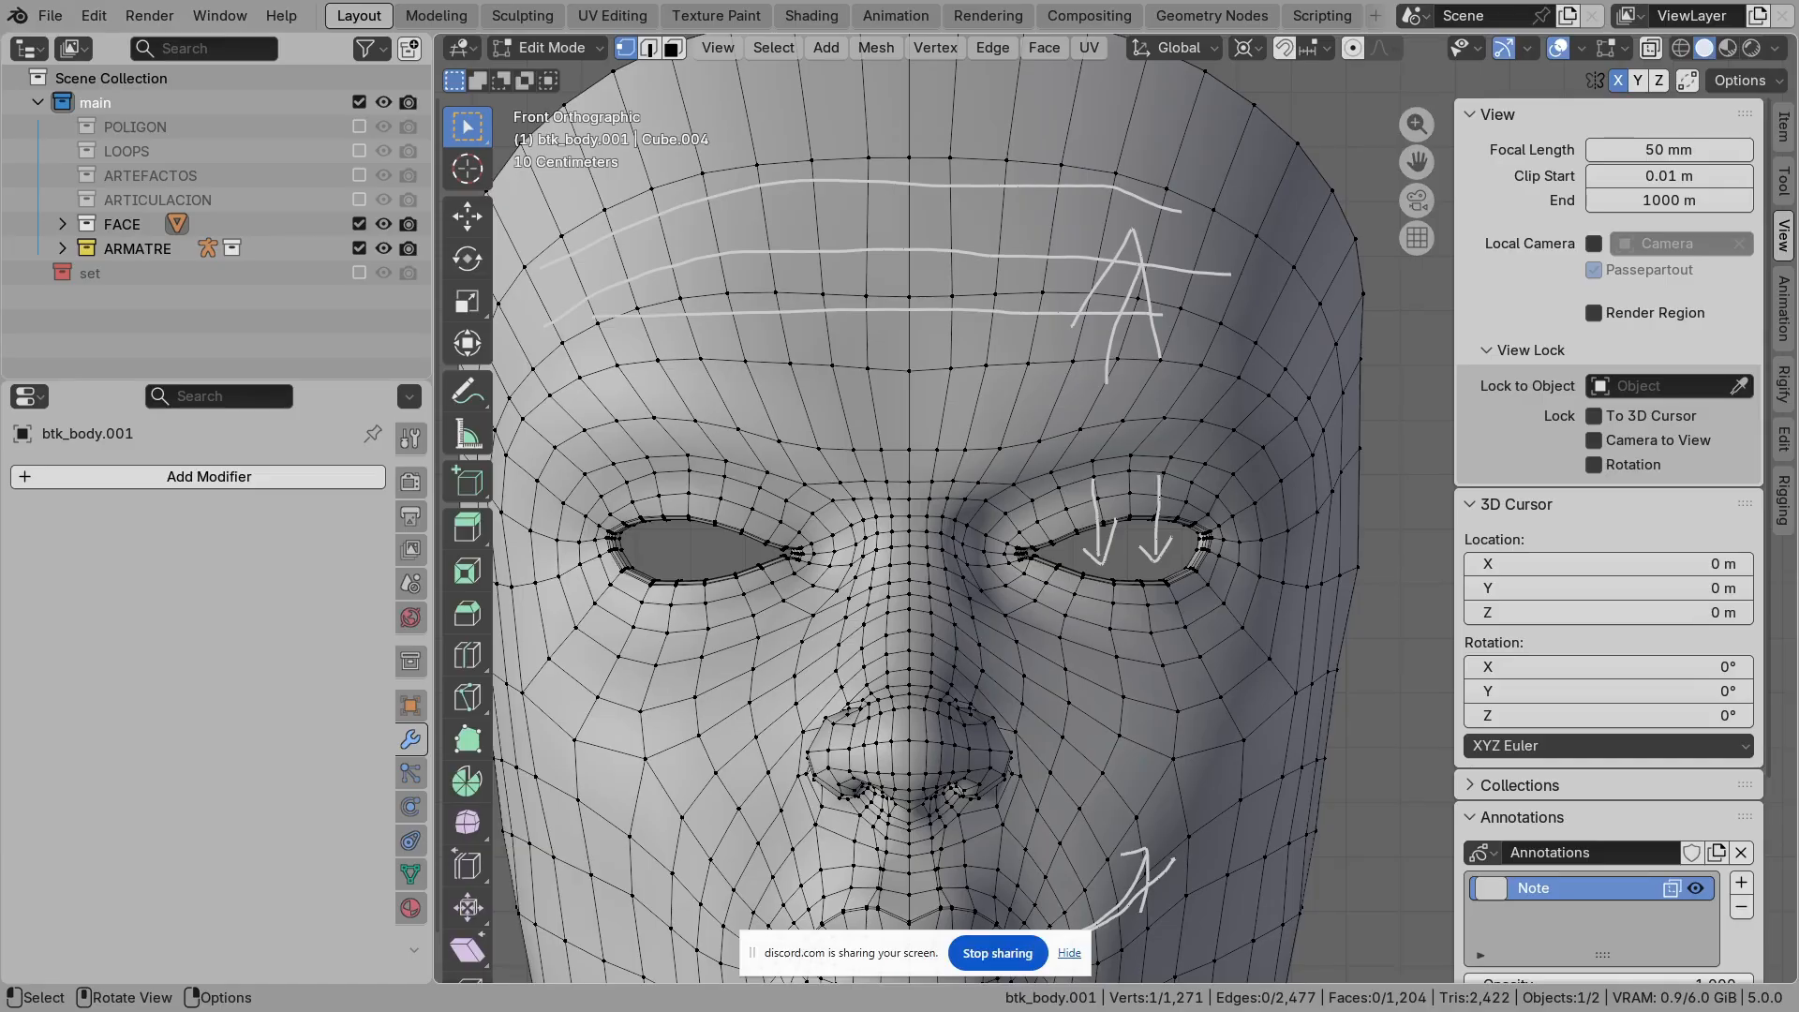
Step: Annotate three long upward arrows across the forehead lines, one at the center and one on each side
{"action": "left_click_drag", "start_coordinate": [1002, 419], "coordinate": [1063, 132]}
{"action": "mouse_move", "coordinate": [1022, 211]}
{"action": "left_mouse_down"}
{"action": "mouse_move", "coordinate": [1048, 120]}
{"action": "mouse_move", "coordinate": [1084, 173]}
{"action": "left_mouse_up"}
{"action": "left_click_drag", "start_coordinate": [862, 474], "coordinate": [877, 120]}
{"action": "mouse_move", "coordinate": [824, 183]}
{"action": "left_mouse_down"}
{"action": "mouse_move", "coordinate": [838, 137]}
{"action": "mouse_move", "coordinate": [879, 167]}
{"action": "left_mouse_up"}
{"action": "left_click_drag", "start_coordinate": [656, 131], "coordinate": [717, 383]}
{"action": "left_click_drag", "start_coordinate": [644, 198], "coordinate": [689, 210]}
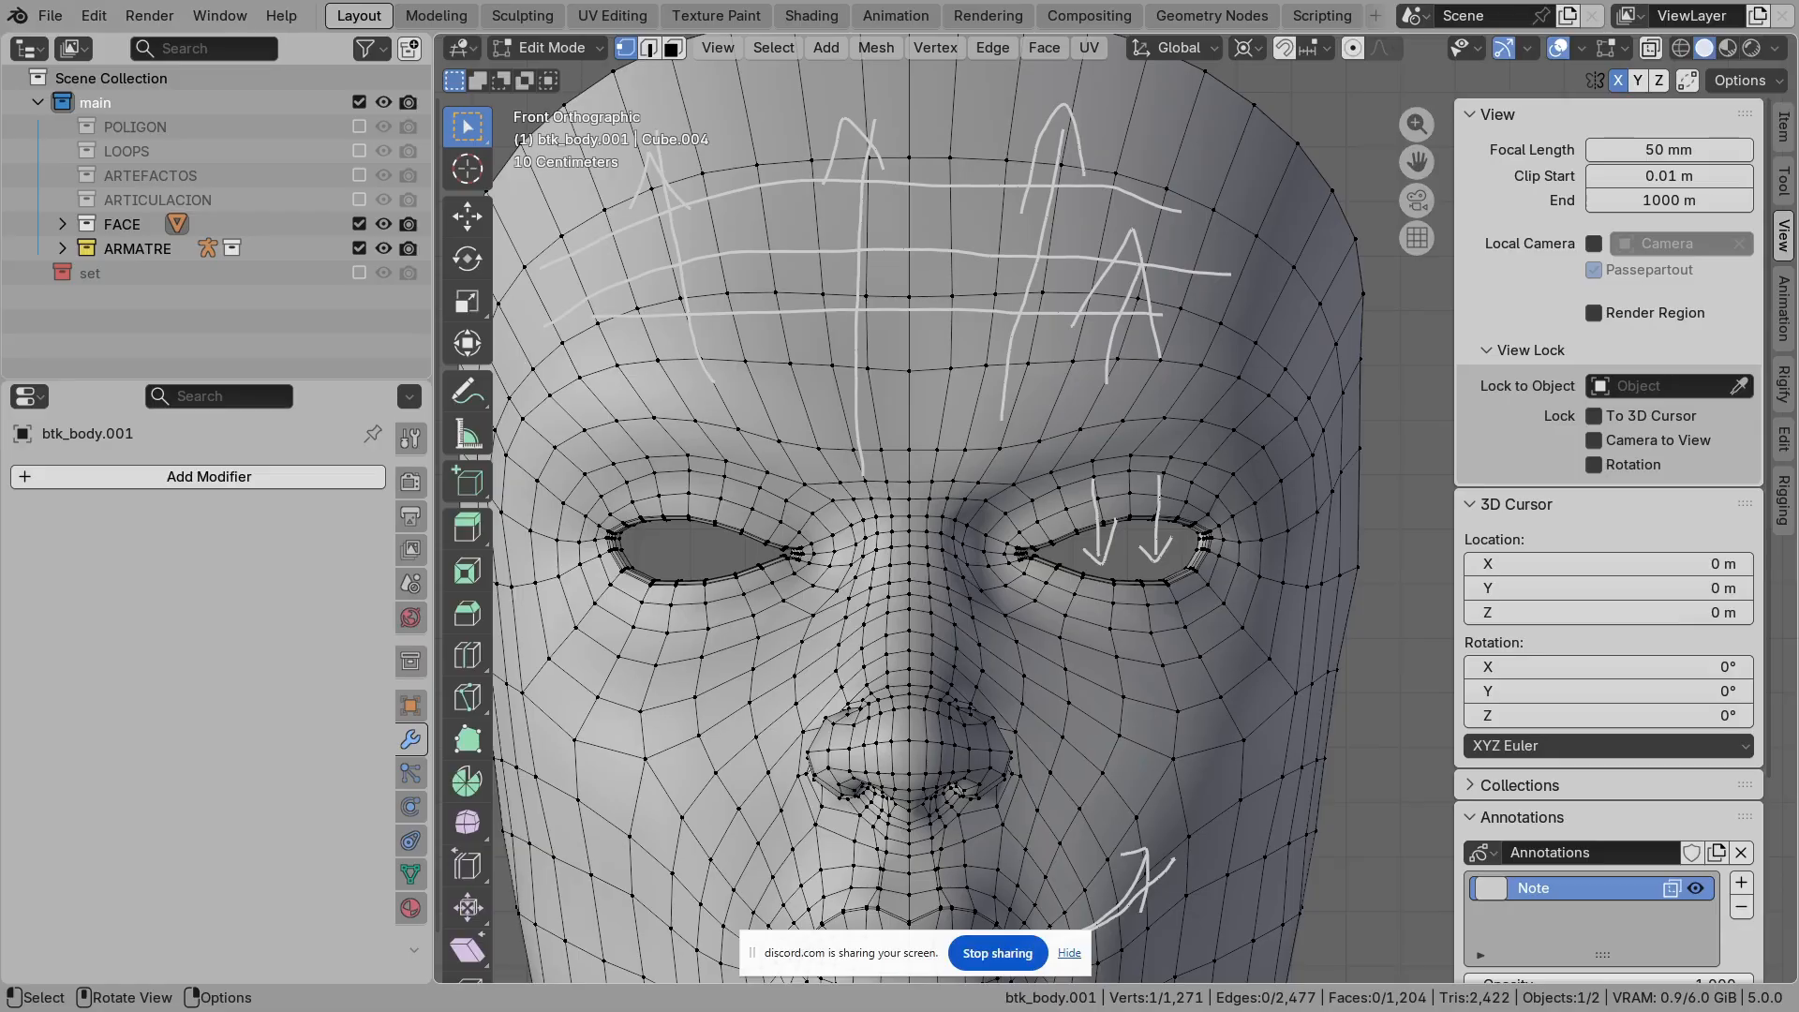
{"action": "middle_click_drag", "start_coordinate": [937, 693], "coordinate": [952, 412], "text": "shift"}
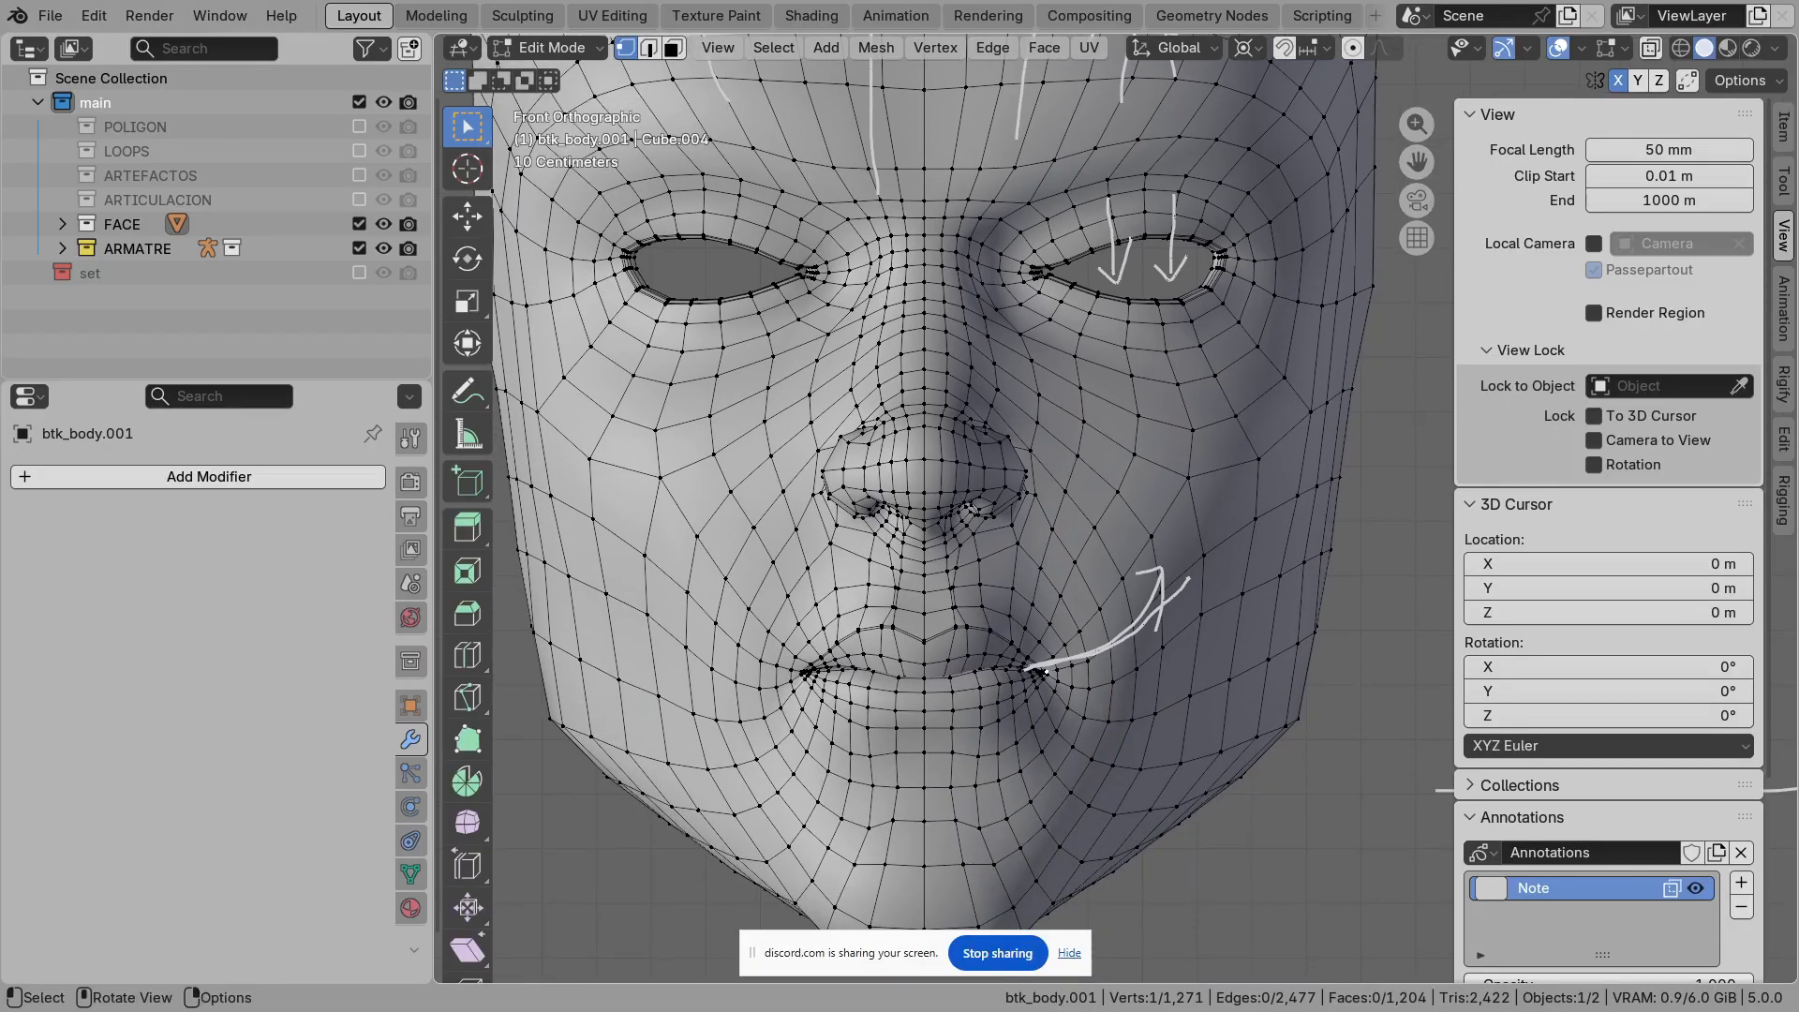
{"action": "scroll", "coordinate": [952, 412], "scroll_direction": "up", "scroll_amount": 1}
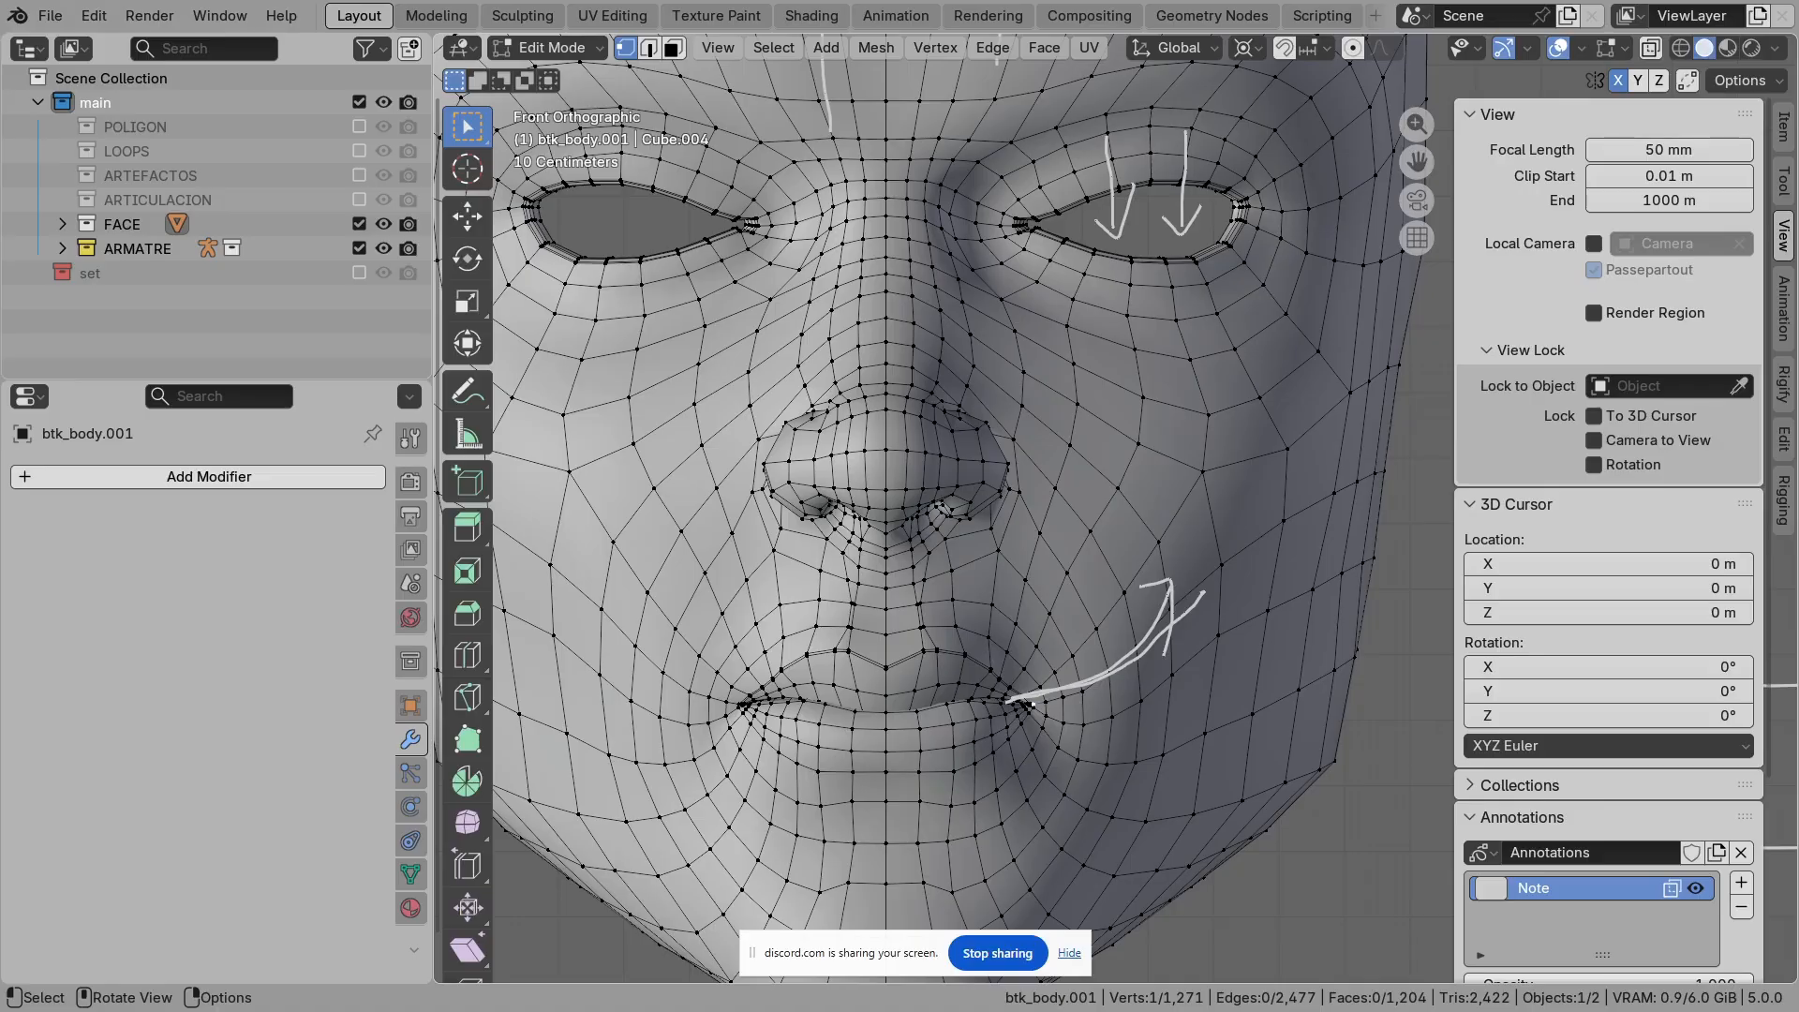
Step: Annotate a closed loop around the mouth, following its circular edge flow
{"action": "middle_click_drag", "start_coordinate": [952, 412], "coordinate": [941, 448], "text": "shift"}
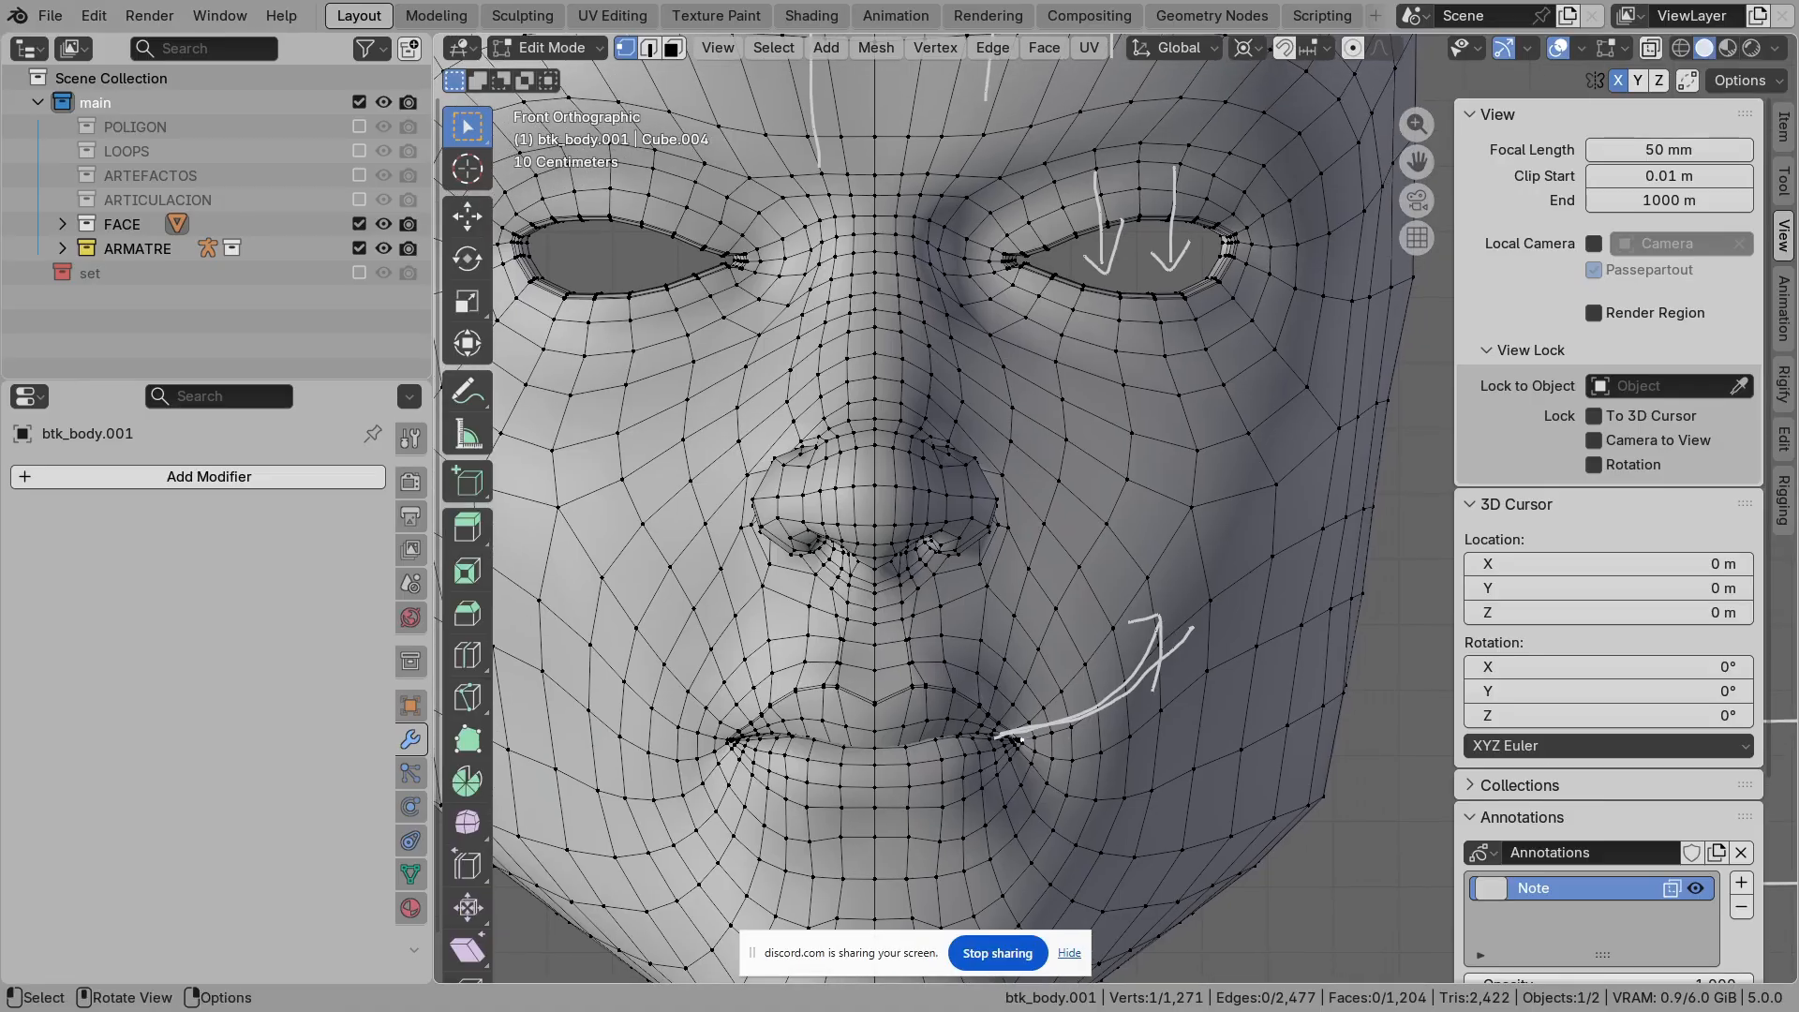
{"action": "scroll", "coordinate": [918, 387], "scroll_direction": "down", "scroll_amount": 6}
{"action": "scroll", "coordinate": [918, 597], "scroll_direction": "up", "scroll_amount": 5}
{"action": "key", "text": "d"}
{"action": "mouse_move", "coordinate": [816, 409]}
{"action": "left_mouse_down"}
{"action": "mouse_move", "coordinate": [793, 379]}
{"action": "mouse_move", "coordinate": [863, 310]}
{"action": "left_mouse_up"}
{"action": "middle_click_drag", "start_coordinate": [862, 310], "coordinate": [875, 468], "text": "shift"}
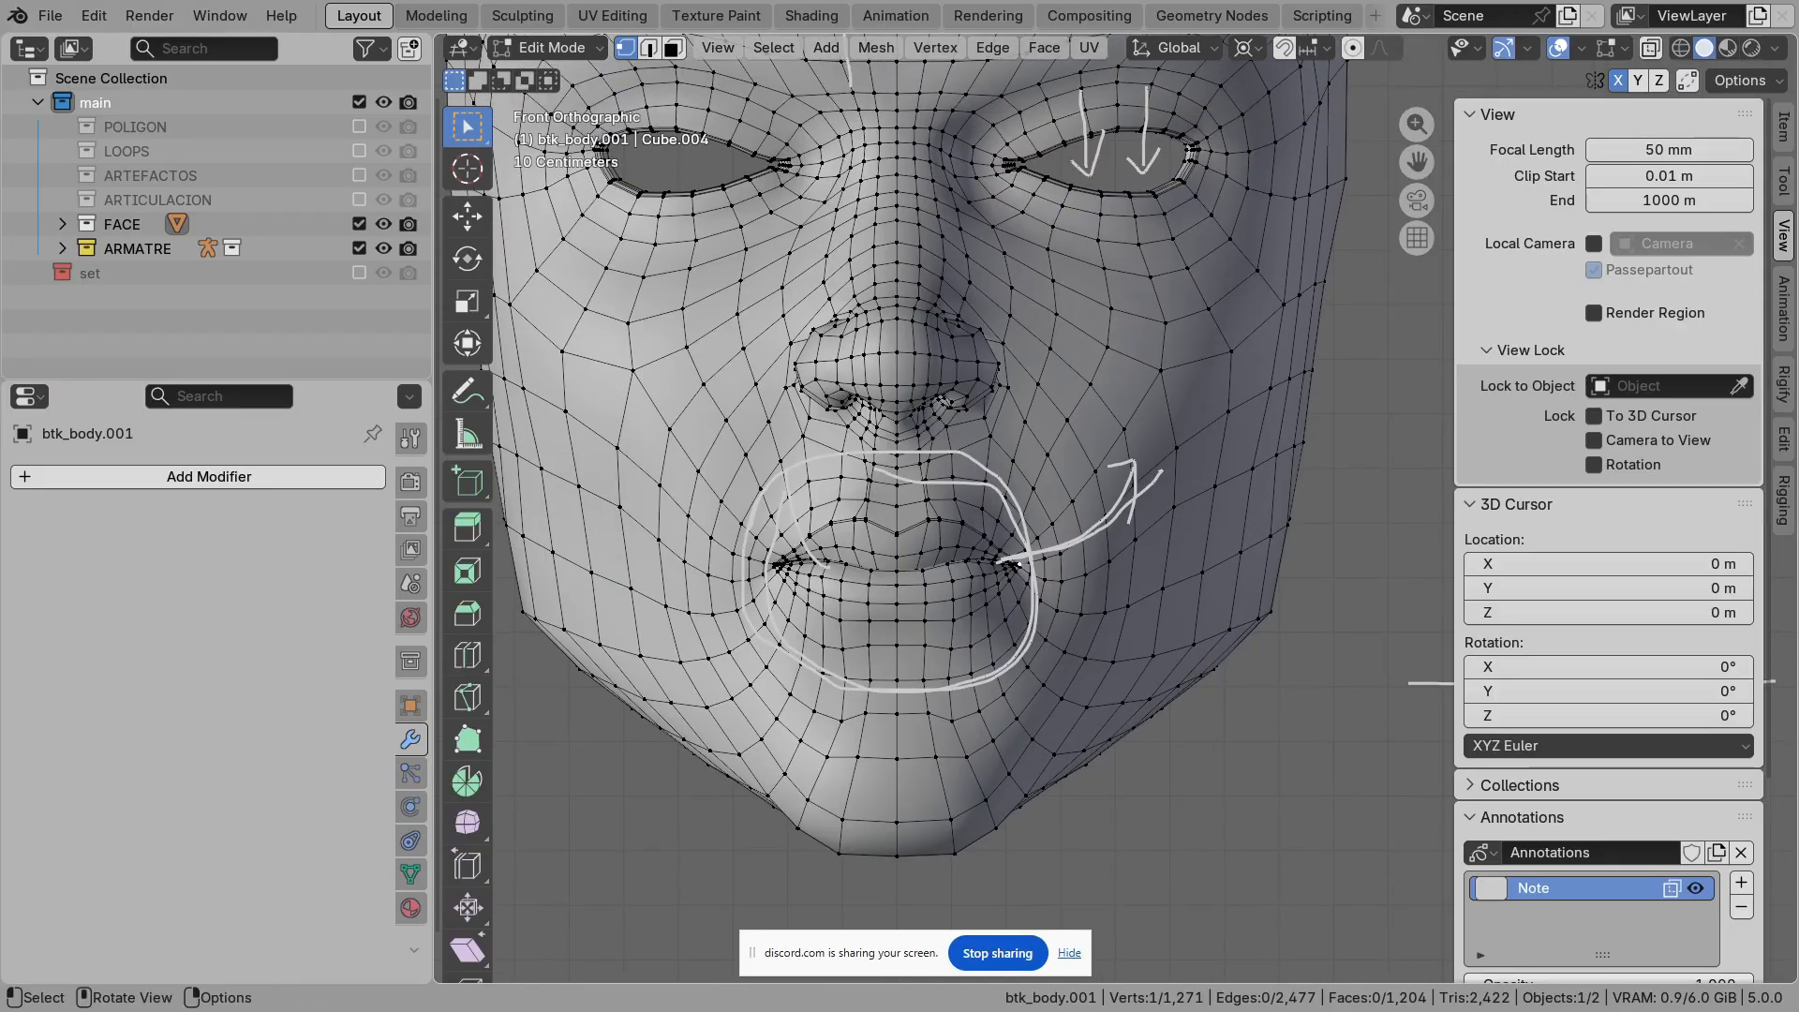
Step: Annotate a straight diagonal stroke from the mouth corner up toward the cheek on the shaded side
{"action": "key", "text": "g"}
{"action": "left_click", "coordinate": [1056, 514]}
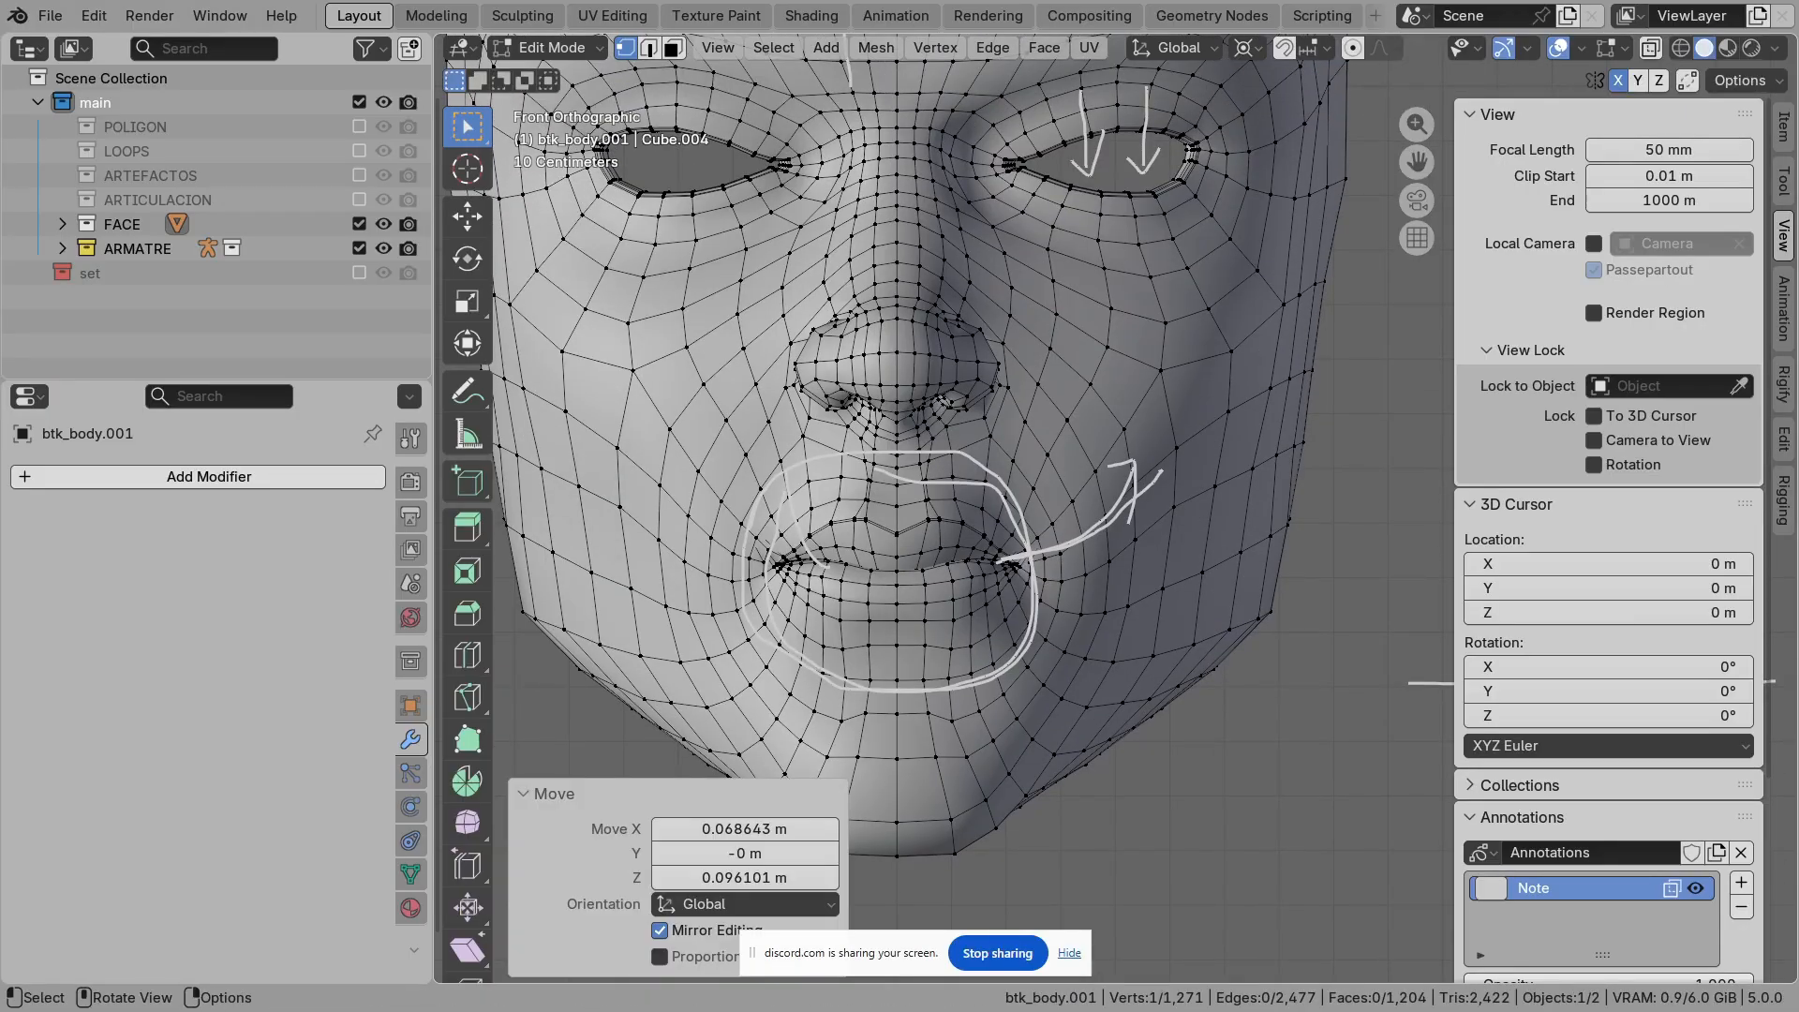
{"action": "left_click_drag", "start_coordinate": [999, 540], "coordinate": [1086, 429]}
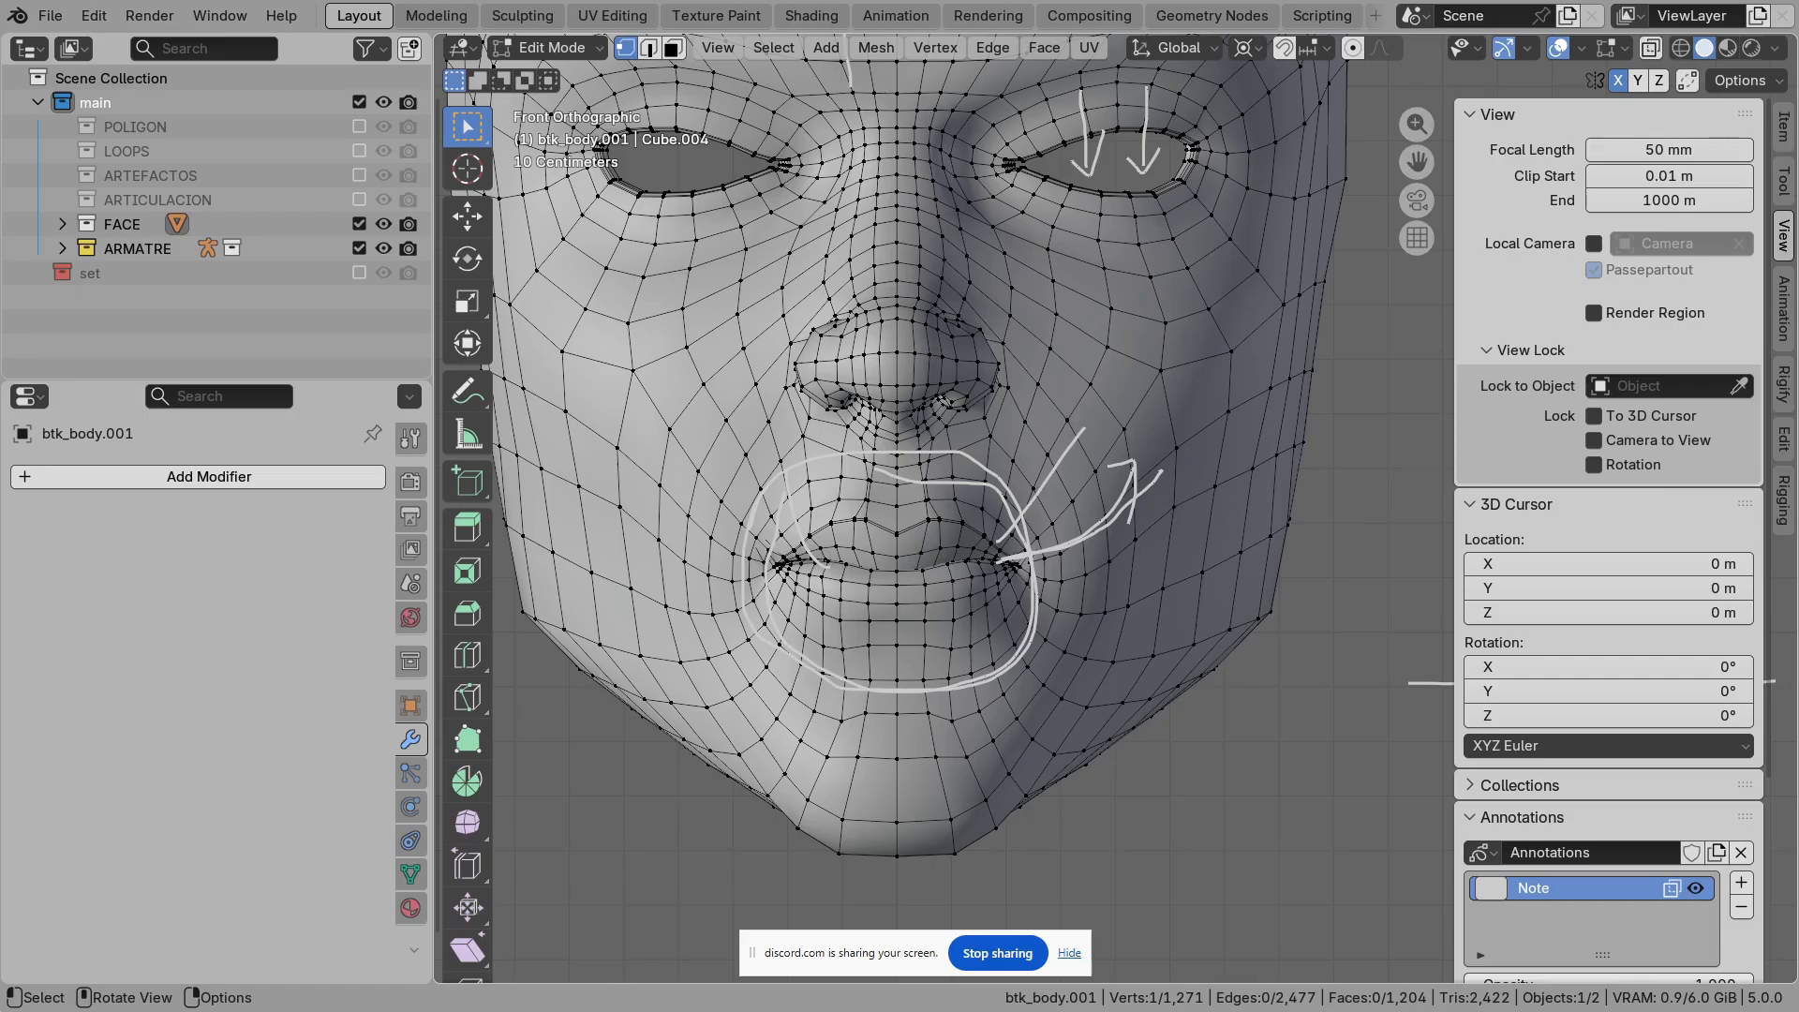
Step: Annotate a loop around the eye on the shaded side and a short upward arrow beneath it
{"action": "key", "text": "d"}
{"action": "mouse_move", "coordinate": [1085, 85]}
{"action": "left_mouse_down"}
{"action": "mouse_move", "coordinate": [1023, 110]}
{"action": "mouse_move", "coordinate": [1117, 266]}
{"action": "mouse_move", "coordinate": [1199, 126]}
{"action": "left_mouse_up"}
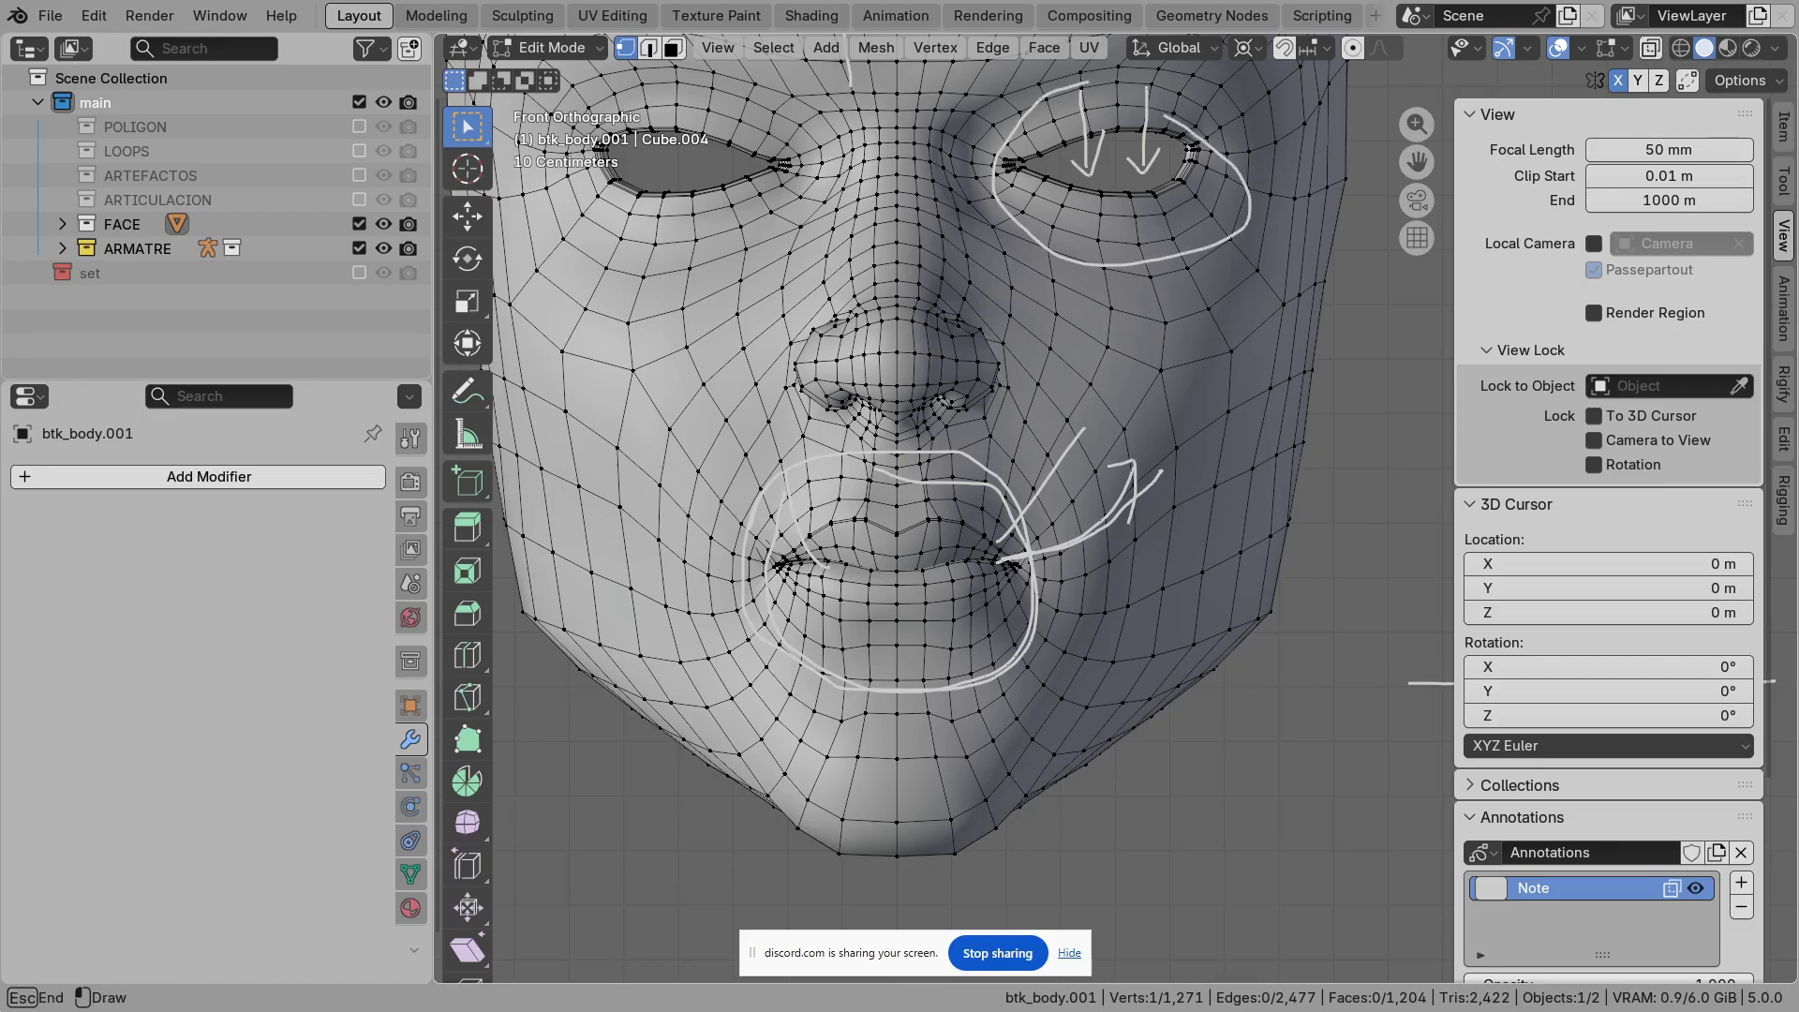
{"action": "mouse_move", "coordinate": [1158, 278]}
{"action": "left_mouse_down"}
{"action": "mouse_move", "coordinate": [1132, 210]}
{"action": "mouse_move", "coordinate": [1159, 235]}
{"action": "left_mouse_up"}
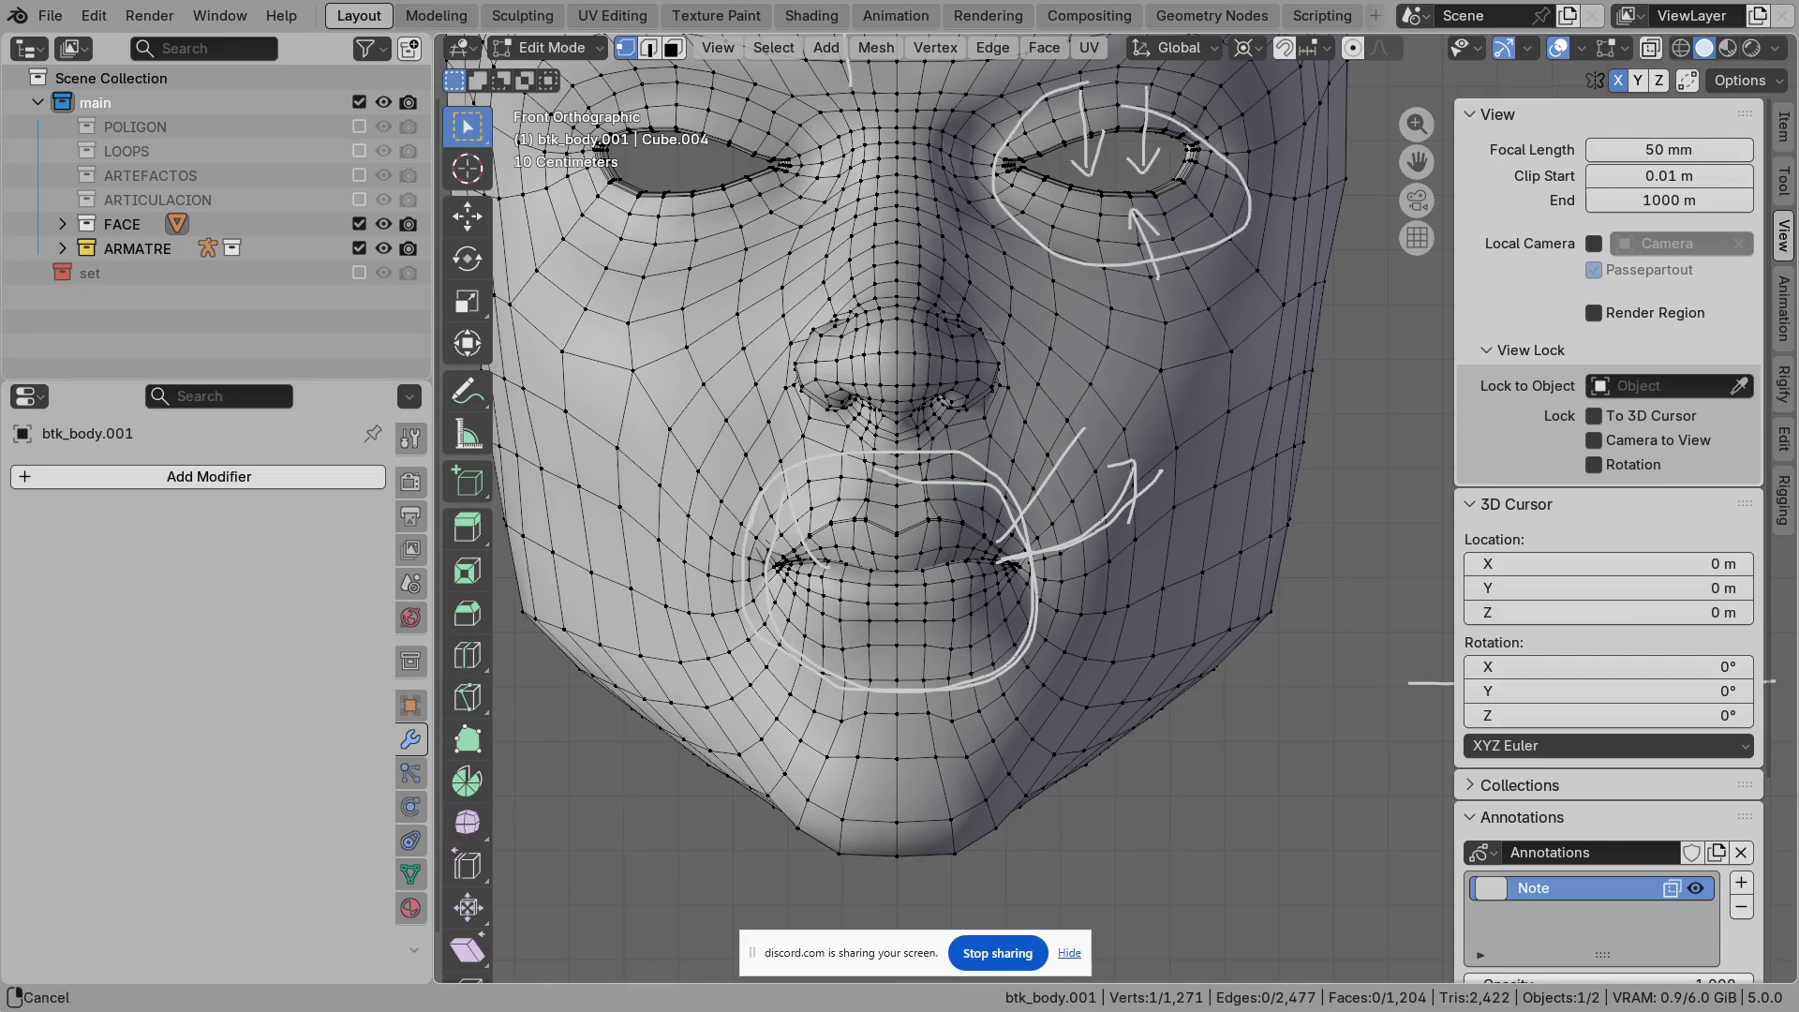
Step: Annotate one wide mask-like loop around both eyes, passing over the brows and the nose bridge
{"action": "middle_click_drag", "start_coordinate": [1143, 234], "coordinate": [1220, 373], "text": "shift"}
{"action": "key", "text": "d"}
{"action": "left_click_drag", "start_coordinate": [953, 354], "coordinate": [886, 380]}
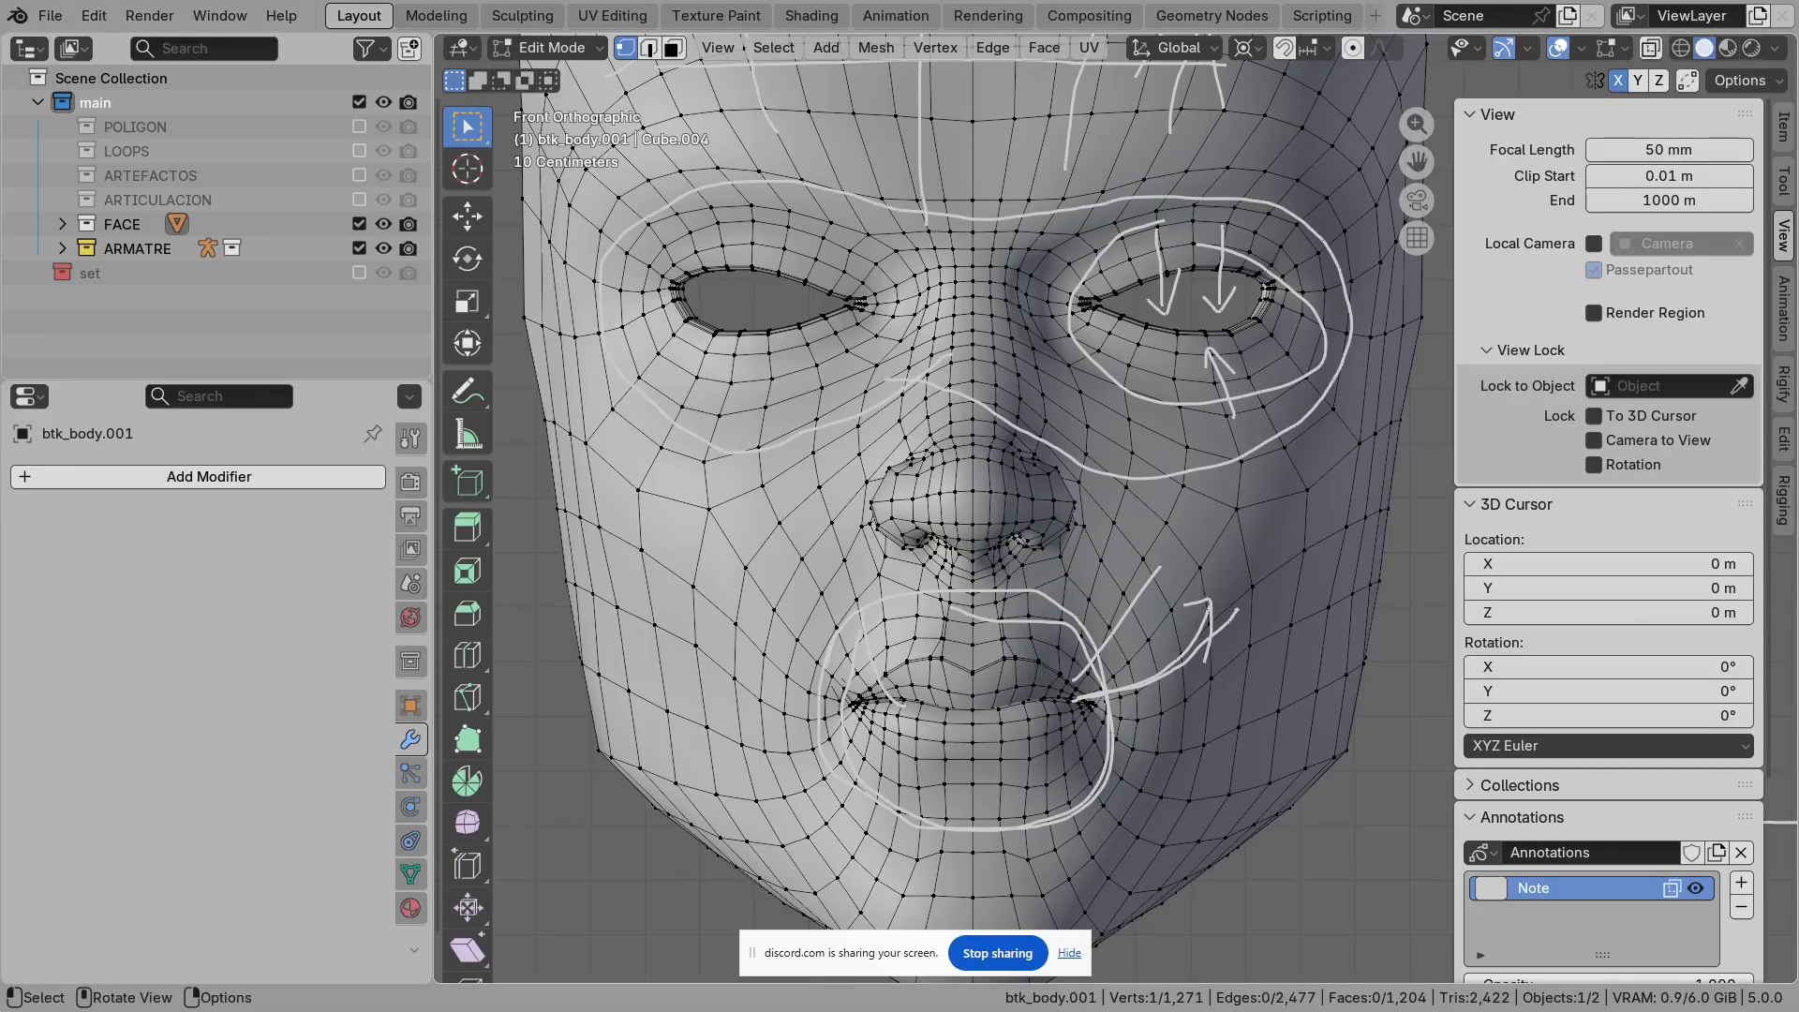
Step: Annotate two short downward strokes above the eye on the shaded side of the face
{"action": "middle_click_drag", "start_coordinate": [886, 380], "coordinate": [873, 461], "text": "shift"}
{"action": "key", "text": "d"}
{"action": "mouse_move", "coordinate": [1093, 219]}
{"action": "left_mouse_down"}
{"action": "mouse_move", "coordinate": [1112, 313]}
{"action": "mouse_move", "coordinate": [1139, 287]}
{"action": "left_mouse_up"}
{"action": "left_click_drag", "start_coordinate": [1242, 206], "coordinate": [1240, 297]}
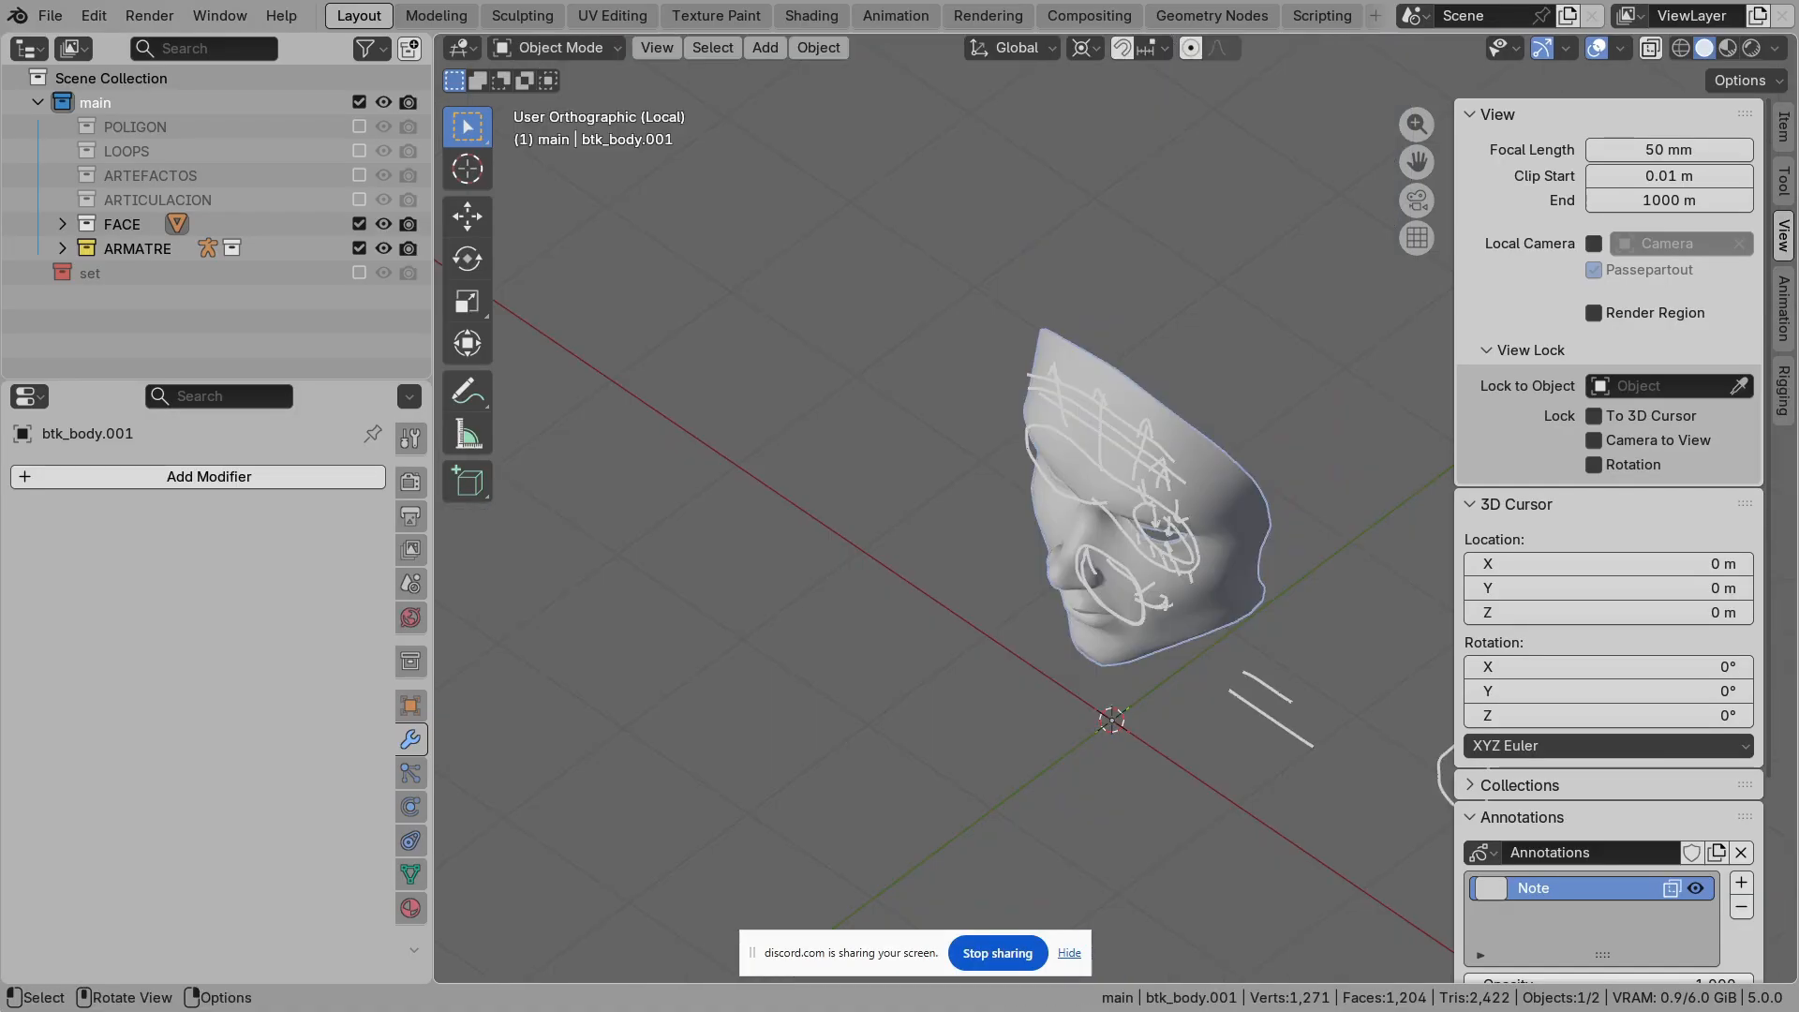
Step: Exclude the FACE collection, enable LOOPS with its plane selected, and remove the existing annotations
{"action": "left_click", "coordinate": [359, 224]}
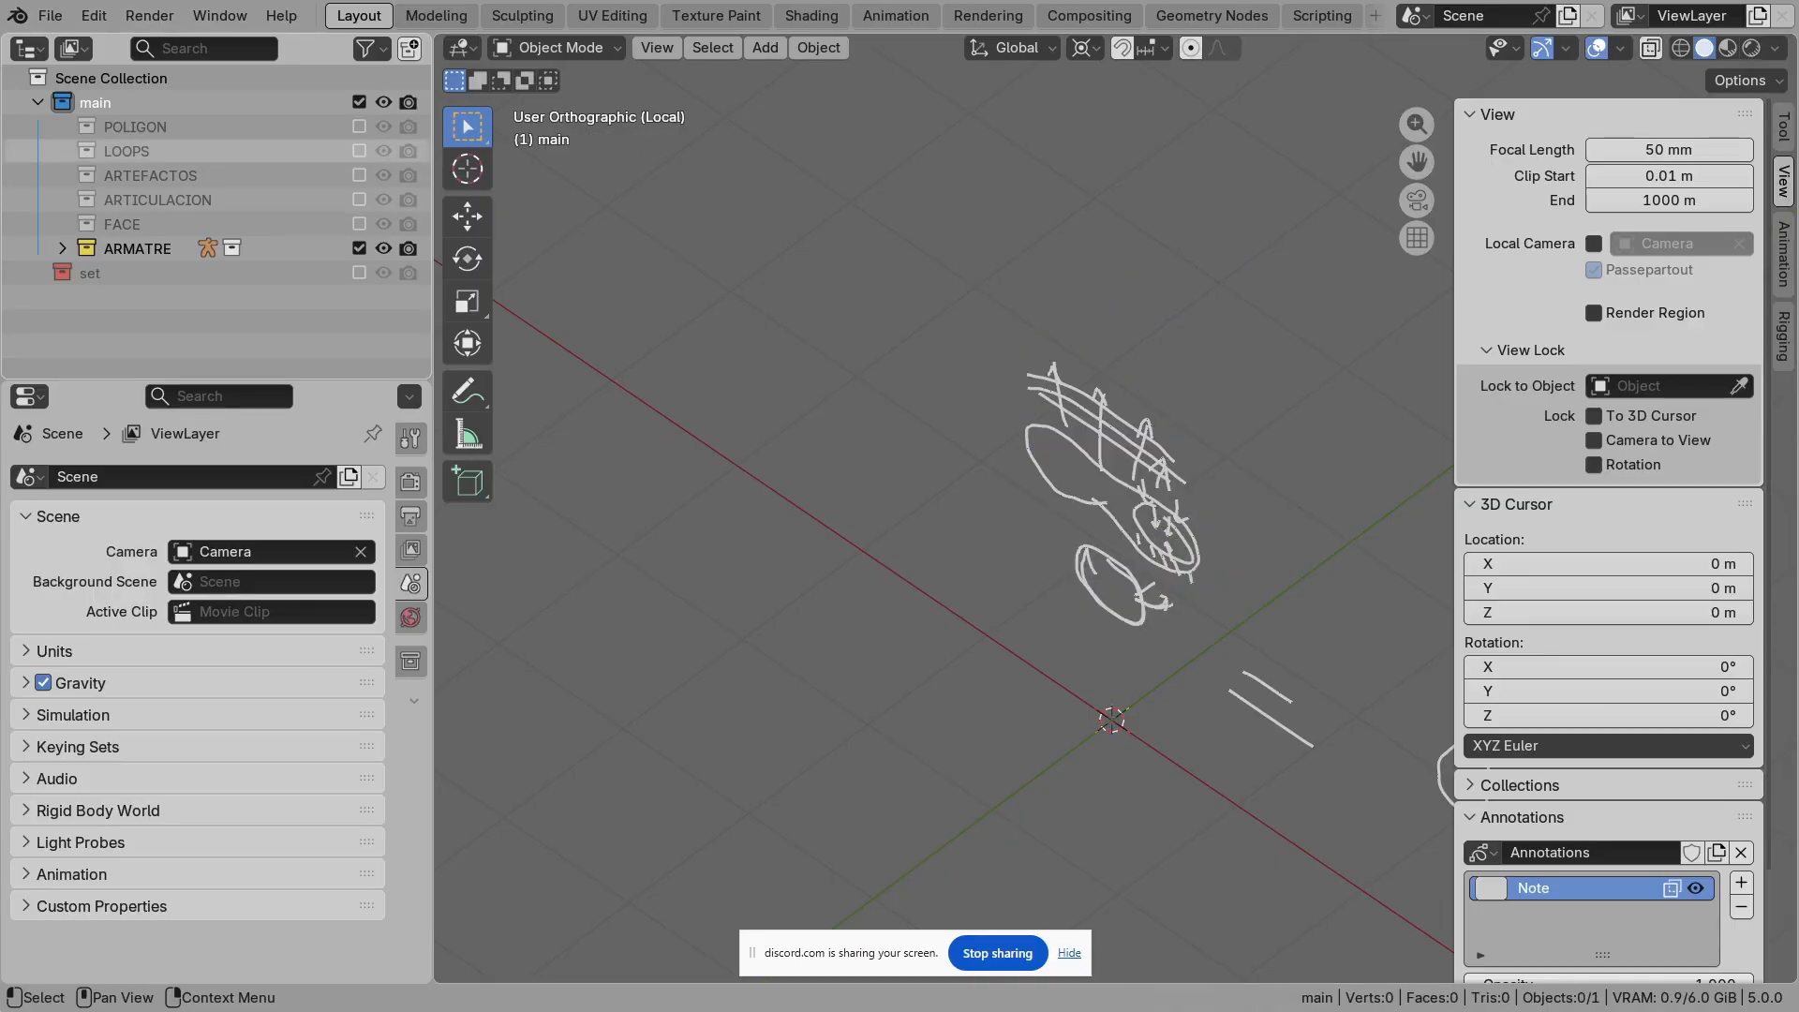
{"action": "left_click", "coordinate": [359, 151]}
{"action": "left_click", "coordinate": [1115, 646]}
{"action": "left_click", "coordinate": [1741, 853]}
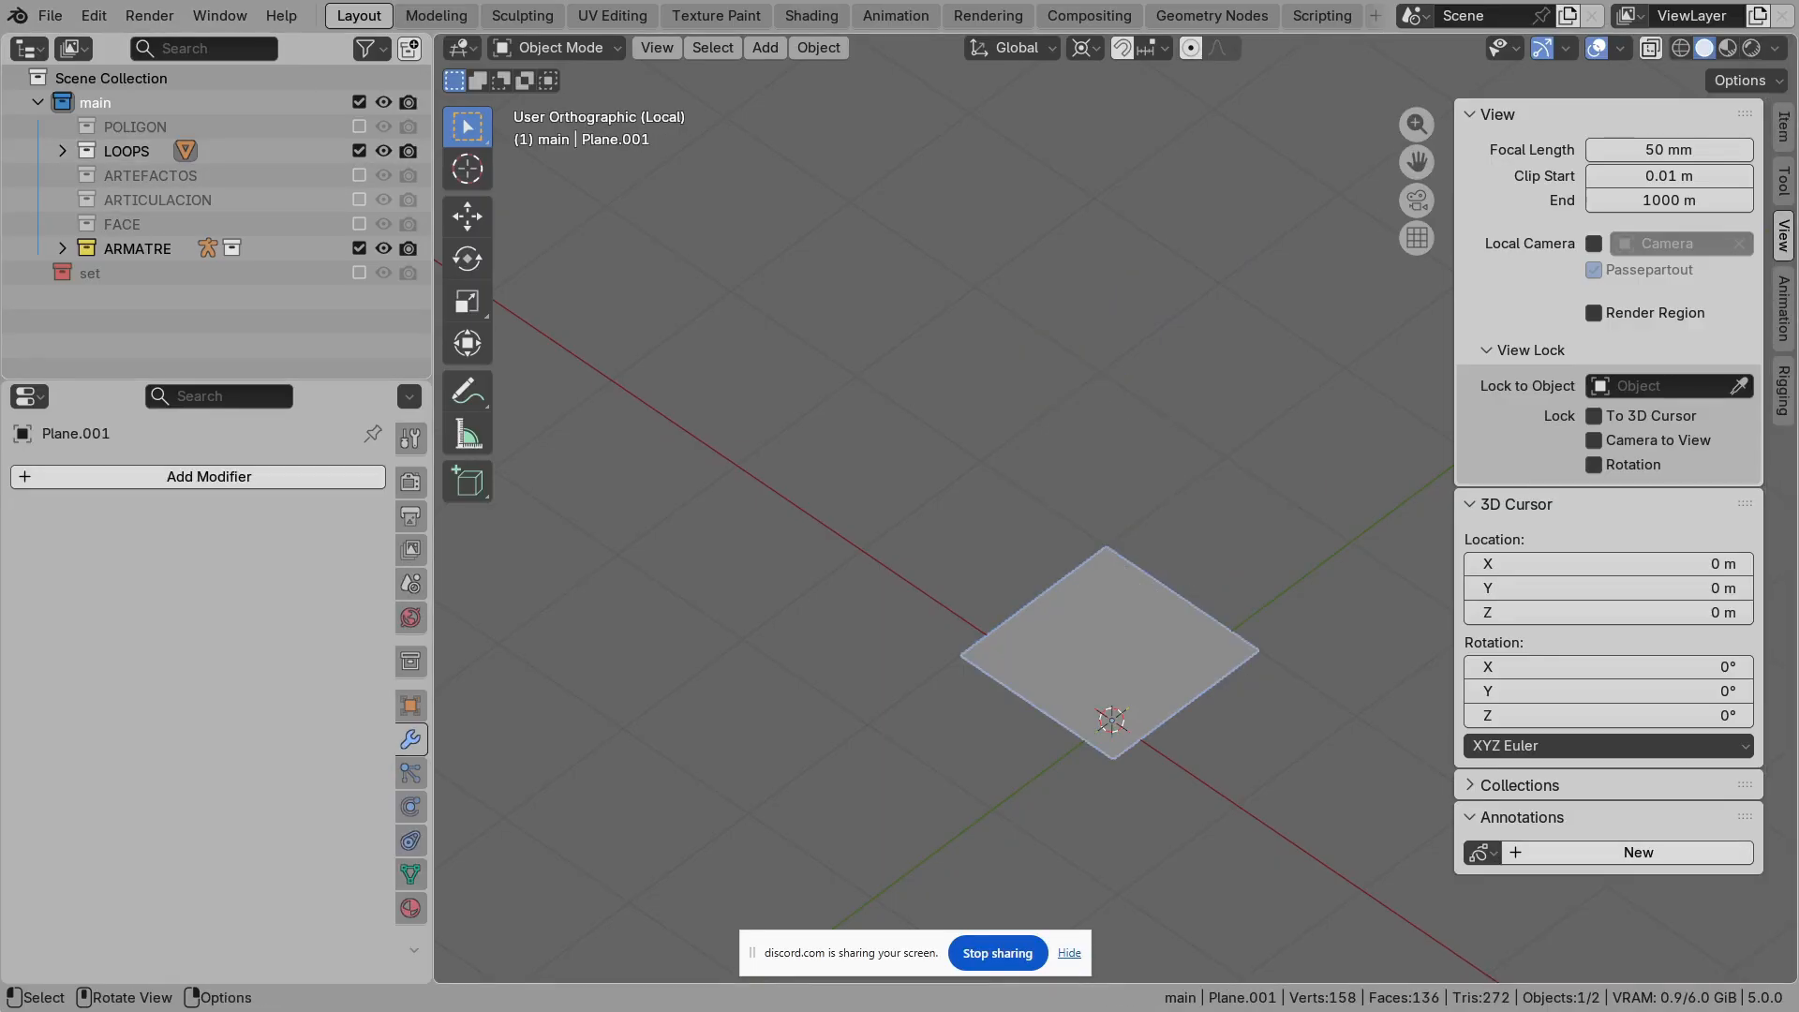
Step: Edit the LOOPS plane from the top view and annotate a long upward arrow along its outer column of faces
{"action": "scroll", "coordinate": [1116, 525], "scroll_direction": "up", "scroll_amount": 3}
{"action": "key", "text": "Tab"}
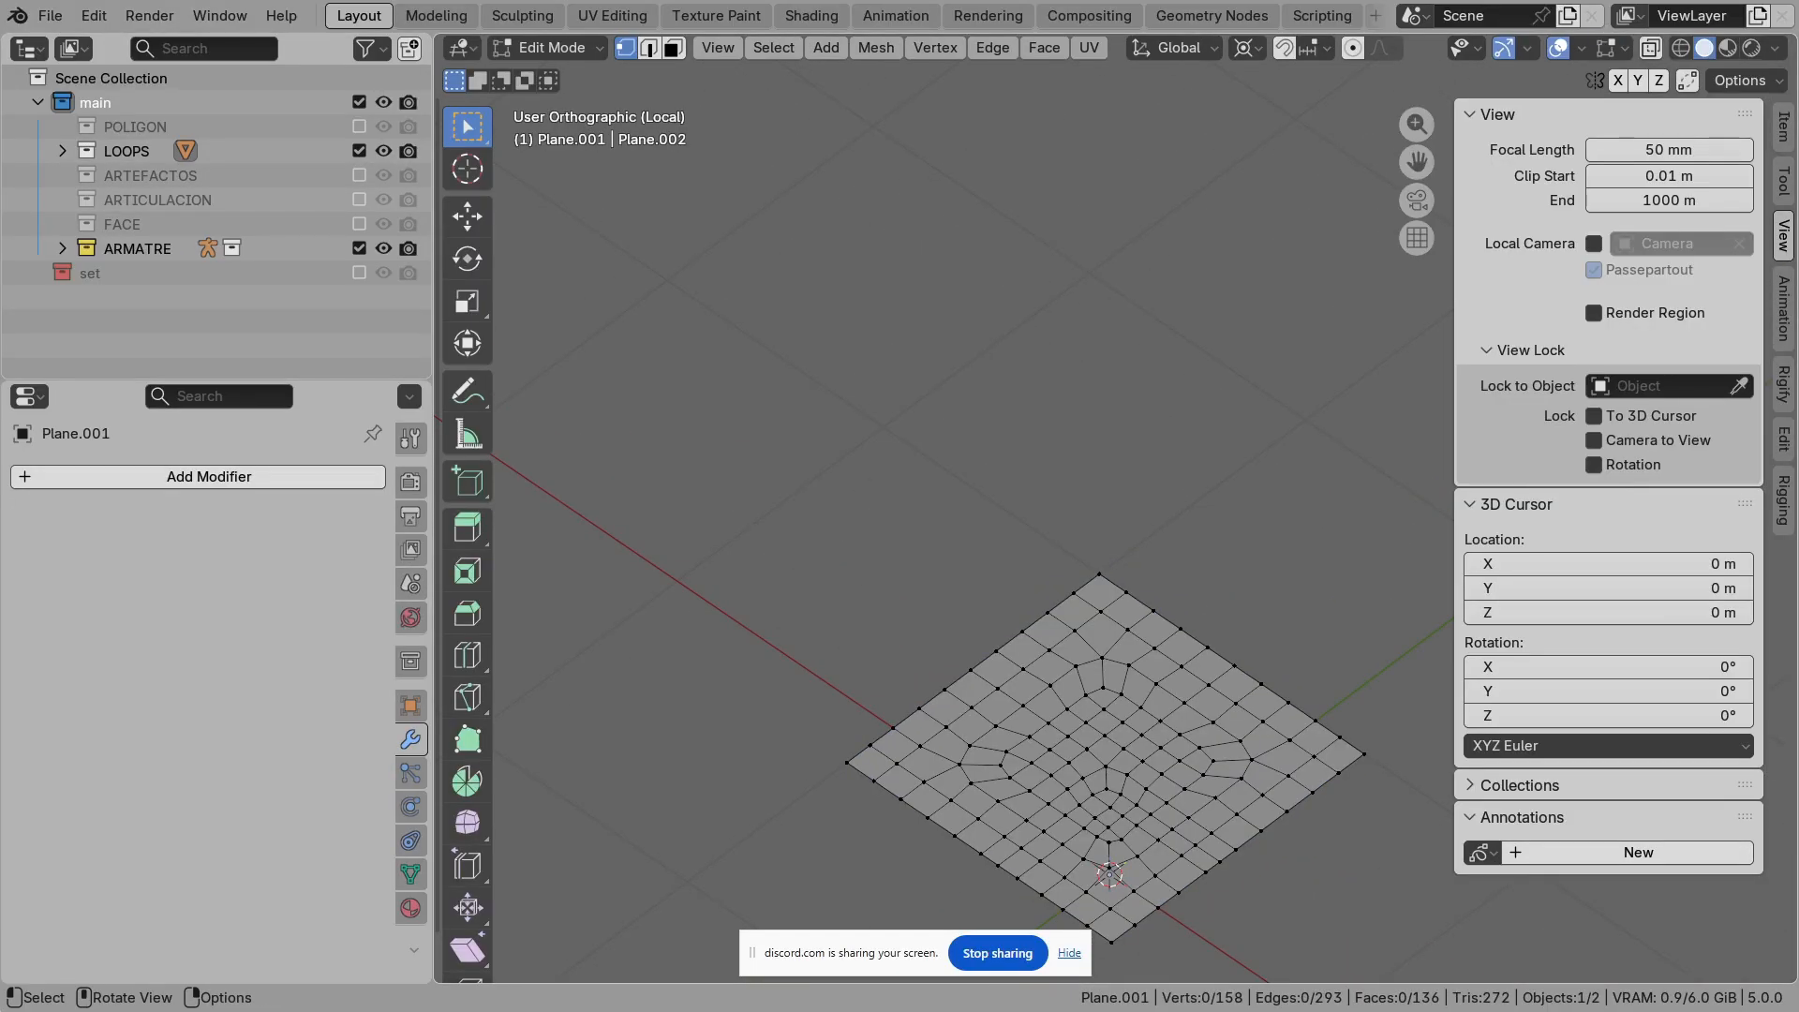
{"action": "scroll", "coordinate": [1386, 793], "scroll_direction": "up", "scroll_amount": 3}
{"action": "left_click", "coordinate": [896, 560]}
{"action": "middle_click_drag", "start_coordinate": [1102, 691], "coordinate": [1206, 550], "text": "shift"}
{"action": "scroll", "coordinate": [1144, 552], "scroll_direction": "up", "scroll_amount": 1}
{"action": "key", "text": "KP_7"}
{"action": "middle_click_drag", "start_coordinate": [1106, 459], "coordinate": [1535, 715], "text": "shift"}
{"action": "middle_click_drag", "start_coordinate": [1116, 403], "coordinate": [1315, 744], "text": "shift"}
{"action": "middle_click_drag", "start_coordinate": [1218, 797], "coordinate": [1043, 566], "text": "shift"}
{"action": "mouse_move", "coordinate": [629, 848]}
{"action": "left_mouse_down"}
{"action": "mouse_move", "coordinate": [619, 225]}
{"action": "mouse_move", "coordinate": [631, 248]}
{"action": "left_mouse_up"}
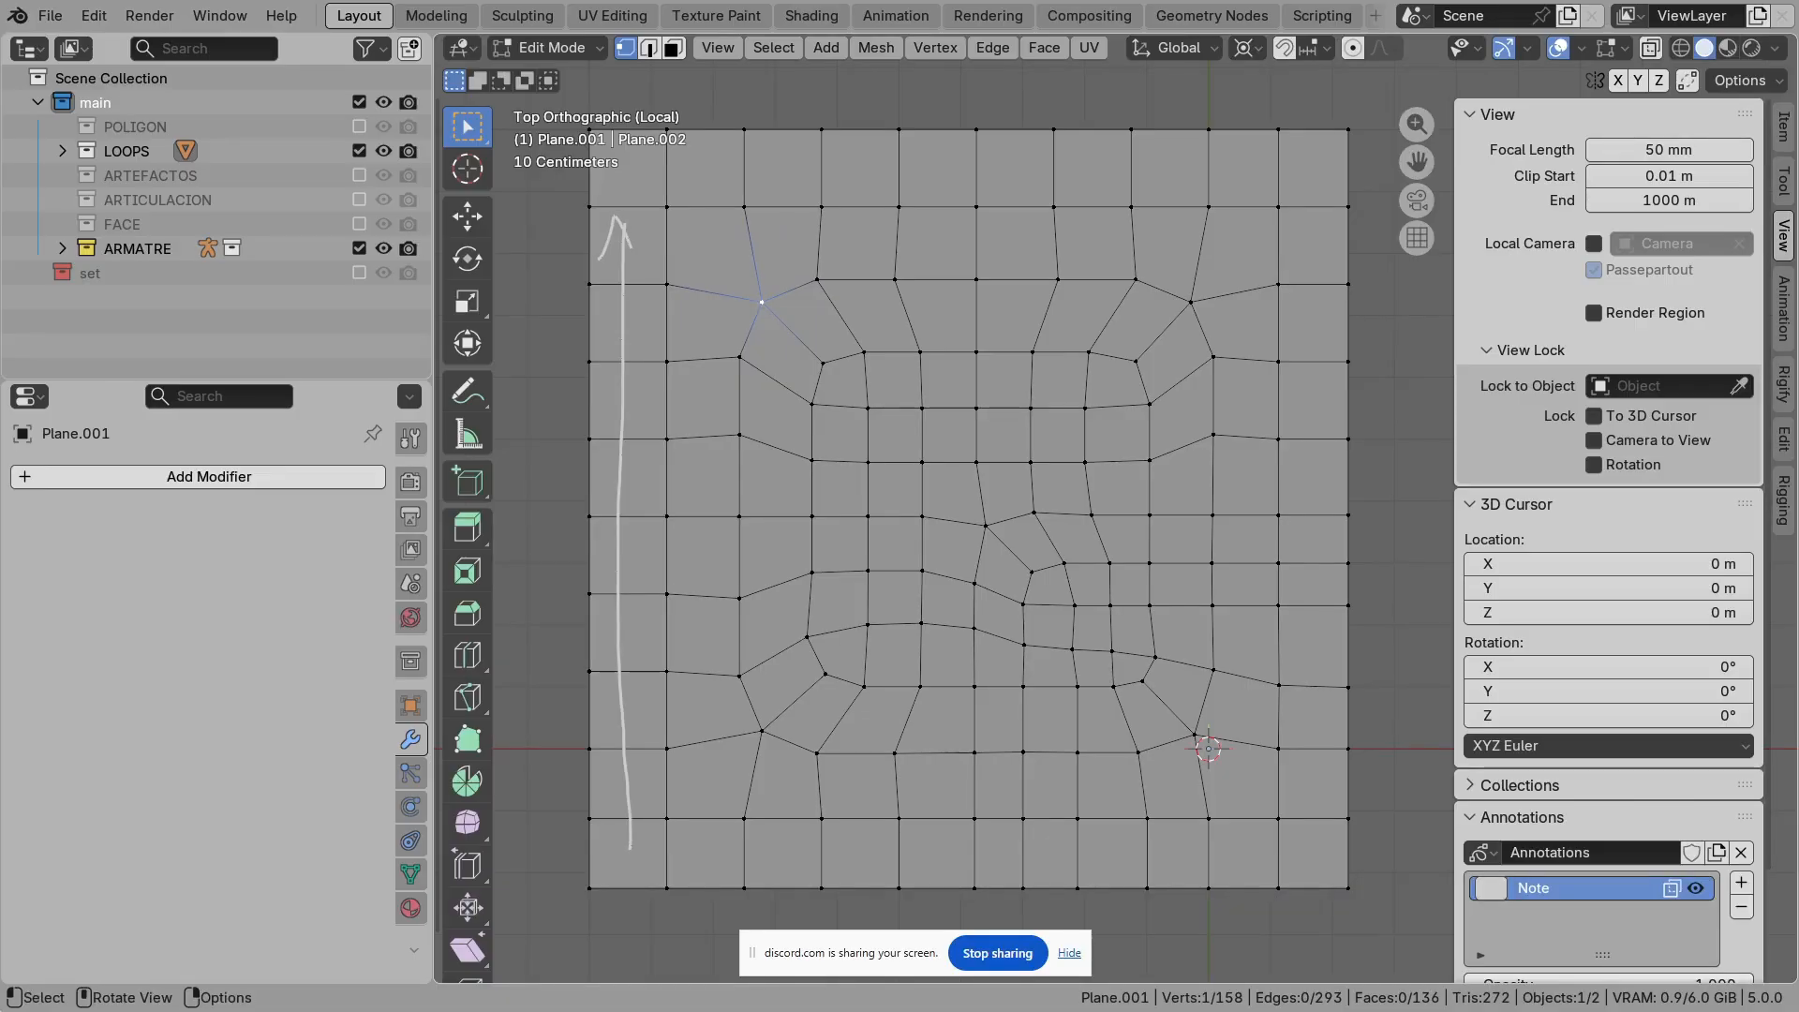
Step: Annotate an arrow running around the plane's rounded face ring and circle the two poles at one ring corner
{"action": "mouse_move", "coordinate": [923, 722]}
{"action": "left_mouse_down"}
{"action": "mouse_move", "coordinate": [832, 699]}
{"action": "mouse_move", "coordinate": [778, 466]}
{"action": "mouse_move", "coordinate": [886, 303]}
{"action": "mouse_move", "coordinate": [1089, 284]}
{"action": "mouse_move", "coordinate": [1170, 403]}
{"action": "mouse_move", "coordinate": [1153, 703]}
{"action": "mouse_move", "coordinate": [1026, 731]}
{"action": "mouse_move", "coordinate": [1038, 705]}
{"action": "mouse_move", "coordinate": [1043, 747]}
{"action": "left_mouse_up"}
{"action": "mouse_move", "coordinate": [747, 274]}
{"action": "left_mouse_down"}
{"action": "mouse_move", "coordinate": [778, 328]}
{"action": "mouse_move", "coordinate": [765, 278]}
{"action": "left_mouse_up"}
{"action": "mouse_move", "coordinate": [771, 363]}
{"action": "left_mouse_down"}
{"action": "mouse_move", "coordinate": [836, 380]}
{"action": "mouse_move", "coordinate": [828, 355]}
{"action": "left_mouse_up"}
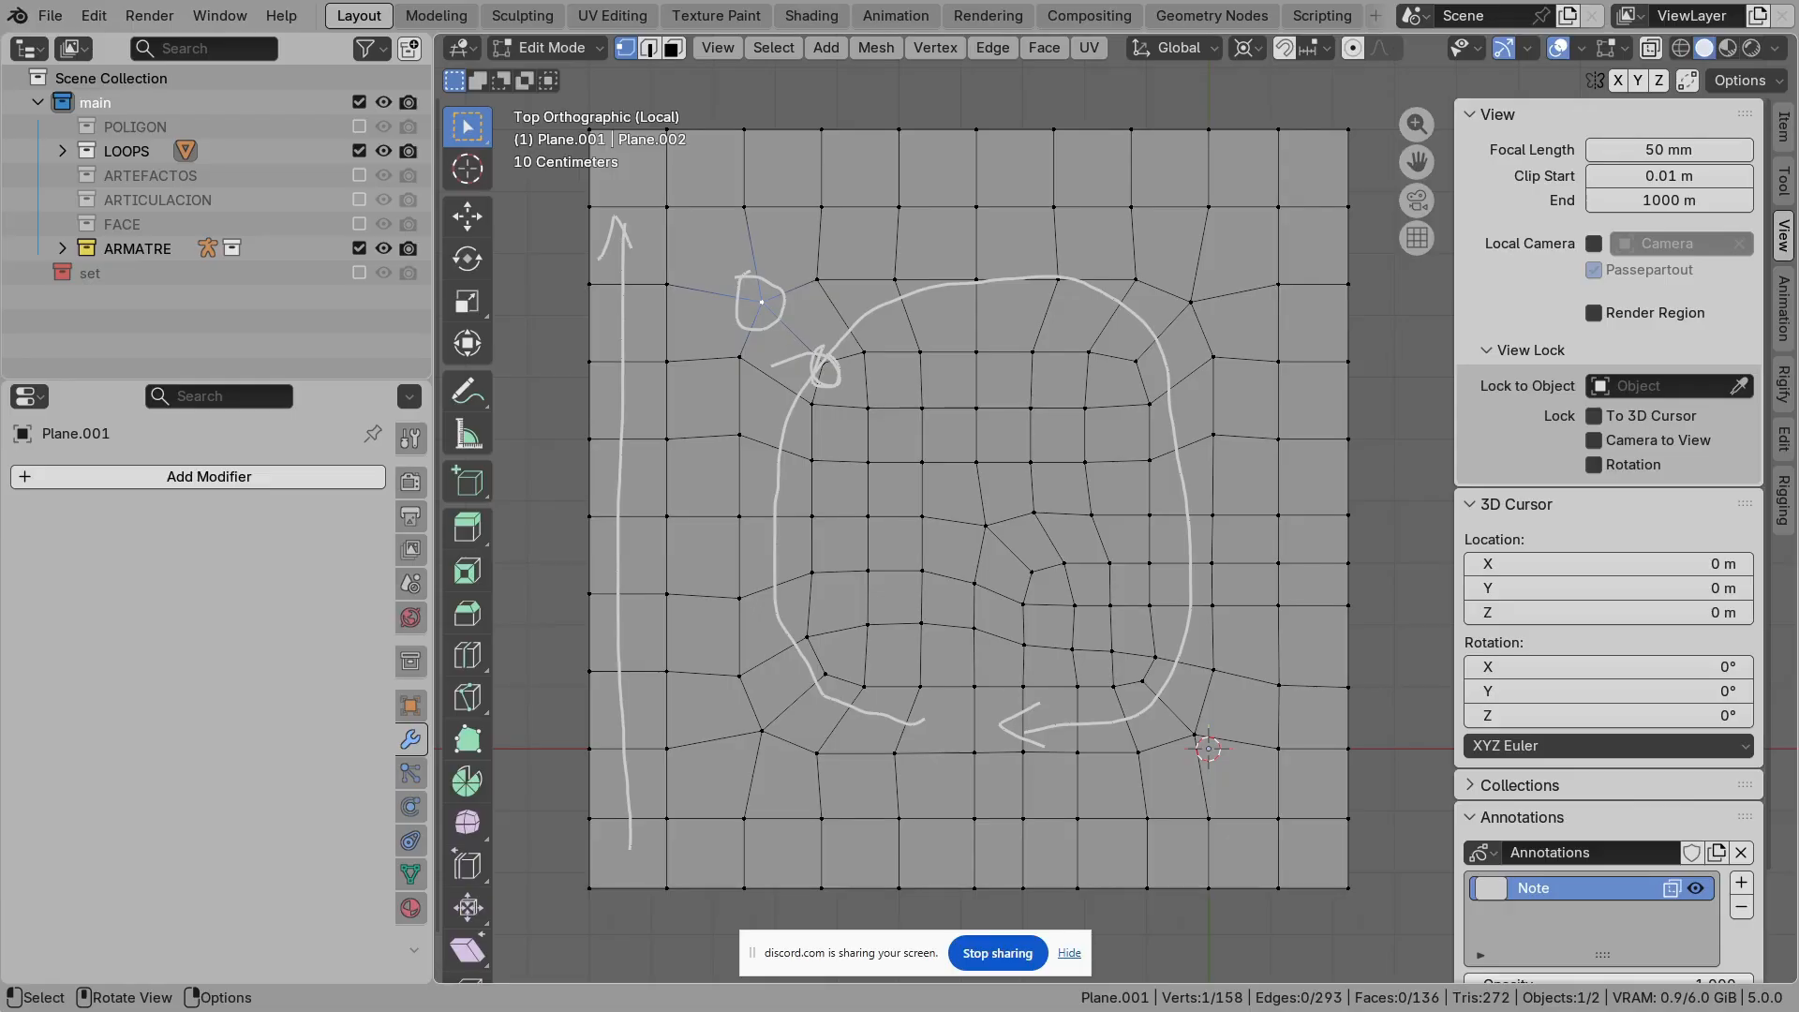
Step: Select the closed face loop of the rounded ring in face mode to inspect its flow, and clear the selection
{"action": "key", "text": "3"}
{"action": "left_click", "coordinate": [811, 324], "text": "alt"}
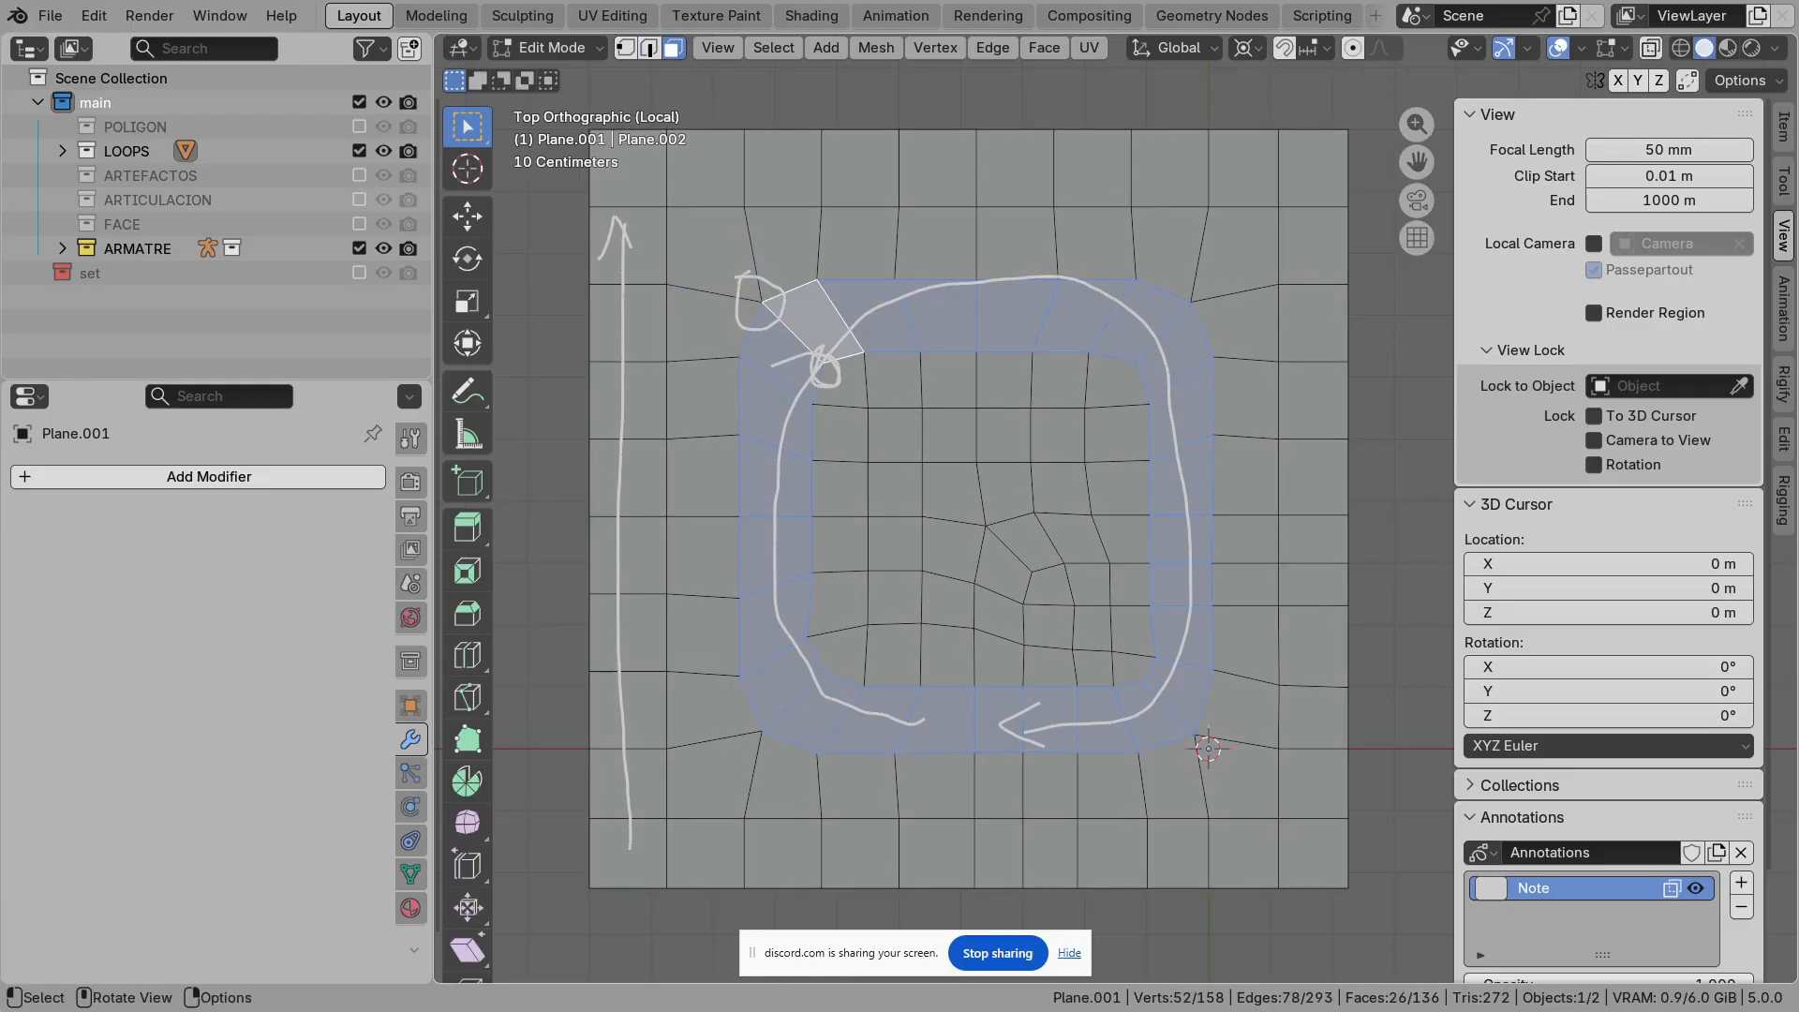
{"action": "key", "text": "alt+a"}
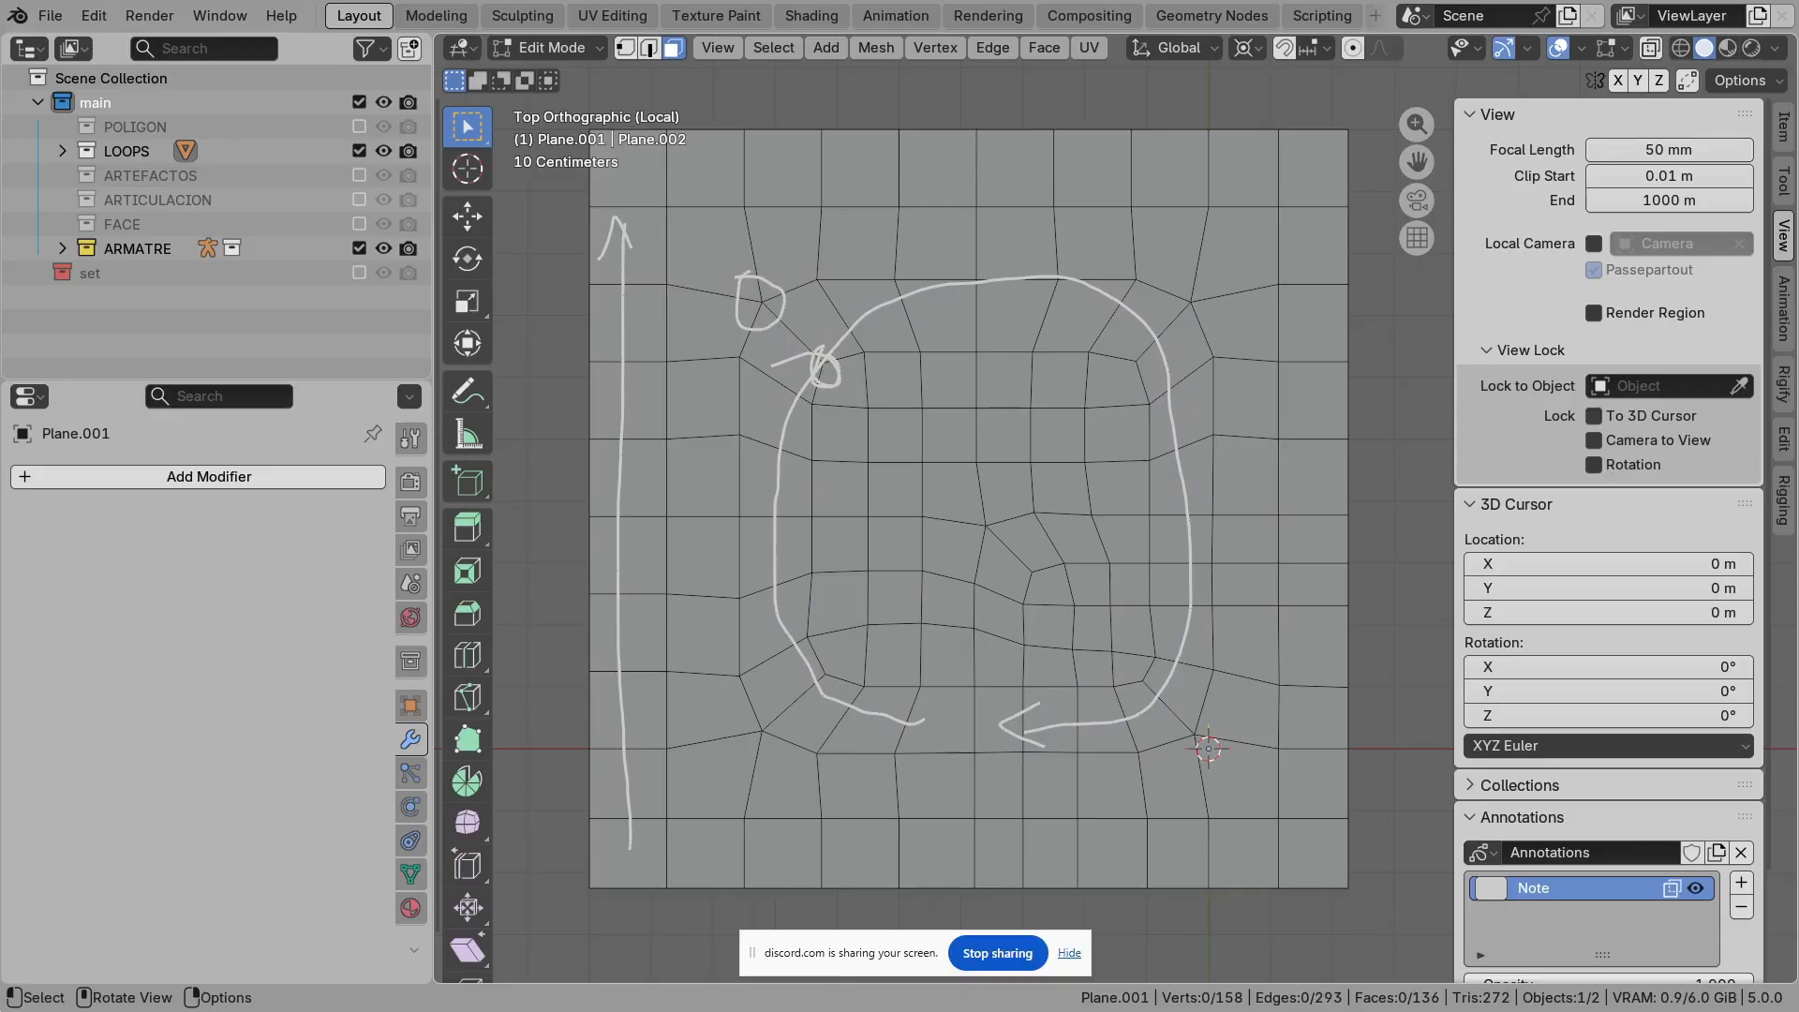
Step: Circle the two poles inside the ring and select the face loop that turns the corner between them
{"action": "key", "text": "d"}
{"action": "mouse_move", "coordinate": [965, 507]}
{"action": "left_mouse_down"}
{"action": "mouse_move", "coordinate": [964, 525]}
{"action": "mouse_move", "coordinate": [998, 528]}
{"action": "mouse_move", "coordinate": [966, 507]}
{"action": "left_mouse_up"}
{"action": "left_click_drag", "start_coordinate": [1034, 566], "coordinate": [1032, 571]}
{"action": "left_click", "coordinate": [999, 614], "text": "alt"}
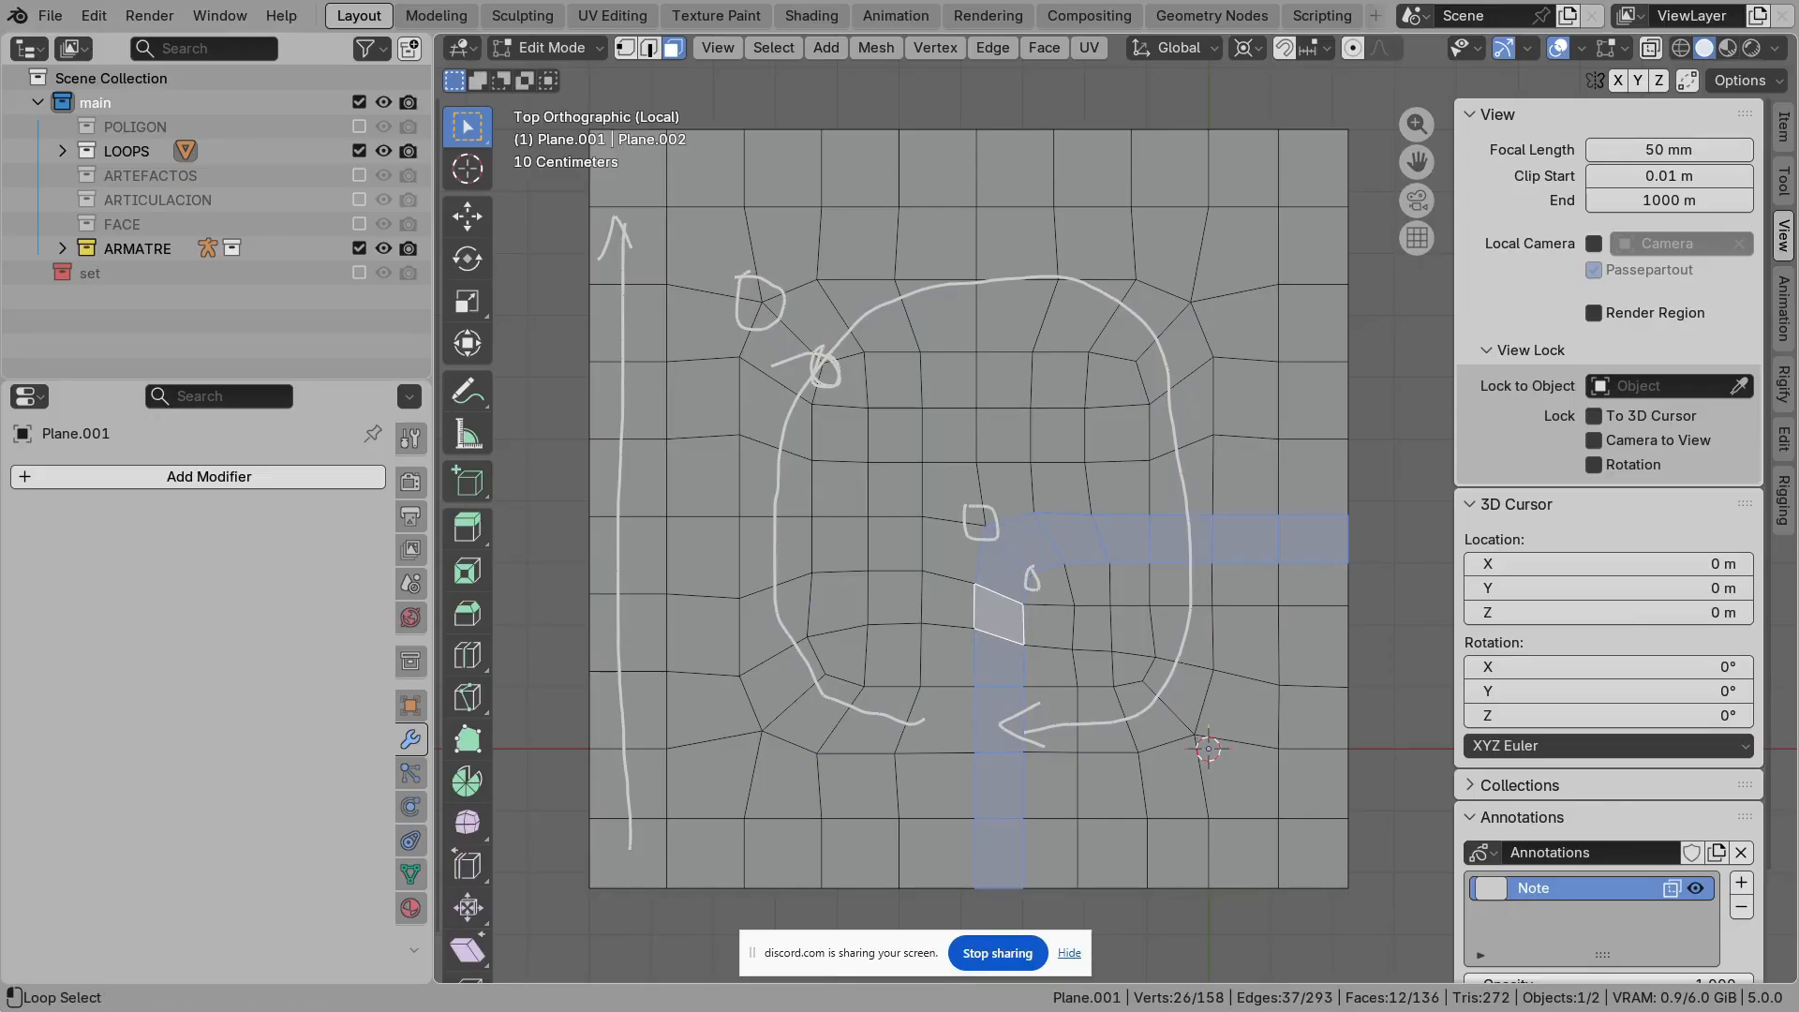
{"action": "scroll", "coordinate": [1116, 509], "scroll_direction": "up", "scroll_amount": 1}
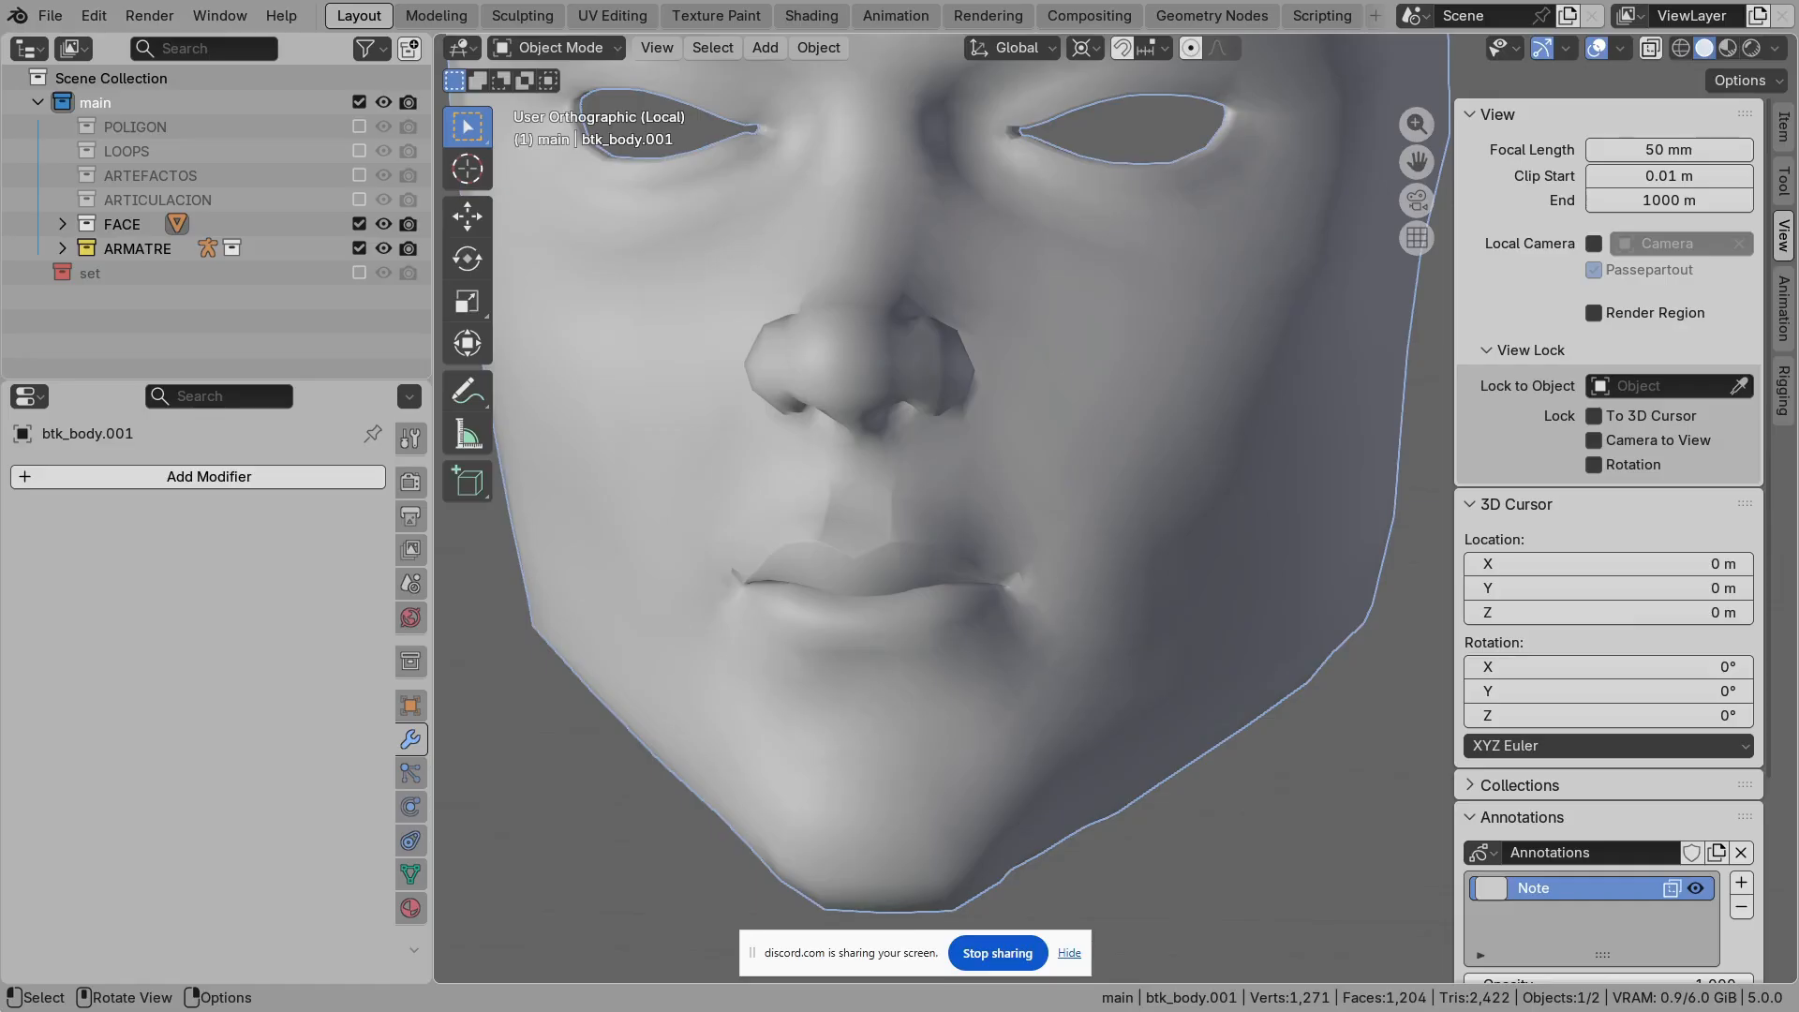
Step: Select two adjacent cheek faces on the face mesh and annotate a short curved line across each
{"action": "key", "text": "Tab"}
{"action": "scroll", "coordinate": [1113, 508], "scroll_direction": "up", "scroll_amount": 2}
{"action": "left_click", "coordinate": [1204, 368]}
{"action": "middle_click_drag", "start_coordinate": [1205, 367], "coordinate": [1162, 393]}
{"action": "middle_click_drag", "start_coordinate": [843, 469], "coordinate": [965, 469]}
{"action": "middle_click_drag", "start_coordinate": [871, 469], "coordinate": [1248, 588], "text": "shift"}
{"action": "mouse_move", "coordinate": [1248, 588]}
{"action": "middle_mouse_down"}
{"action": "mouse_move", "coordinate": [1129, 581]}
{"action": "mouse_move", "coordinate": [1265, 548]}
{"action": "mouse_move", "coordinate": [1230, 547]}
{"action": "middle_mouse_up"}
{"action": "scroll", "coordinate": [1129, 562], "scroll_direction": "up", "scroll_amount": 2}
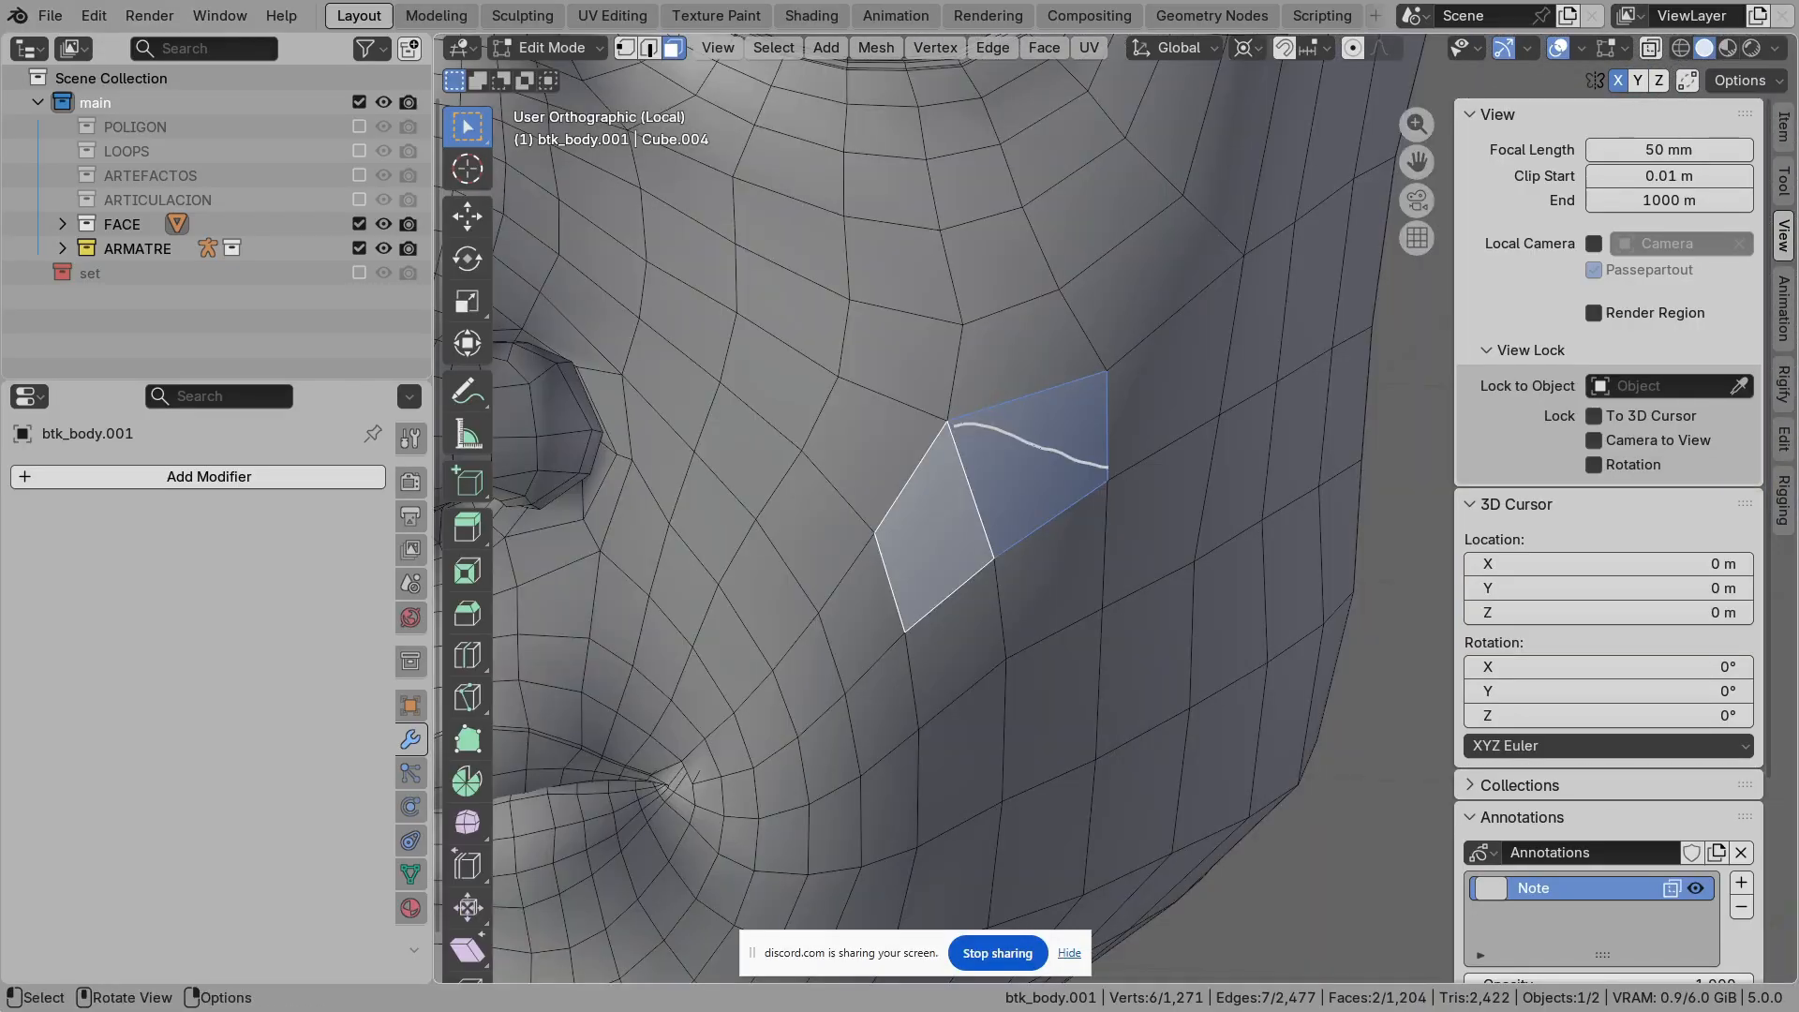
{"action": "left_click_drag", "start_coordinate": [876, 531], "coordinate": [996, 555]}
Step: Clear the face selection, examine the cheek and mouth topology from several angles, and leave Edit Mode
{"action": "scroll", "coordinate": [1078, 549], "scroll_direction": "down", "scroll_amount": 2}
{"action": "middle_click_drag", "start_coordinate": [1078, 549], "coordinate": [1162, 536]}
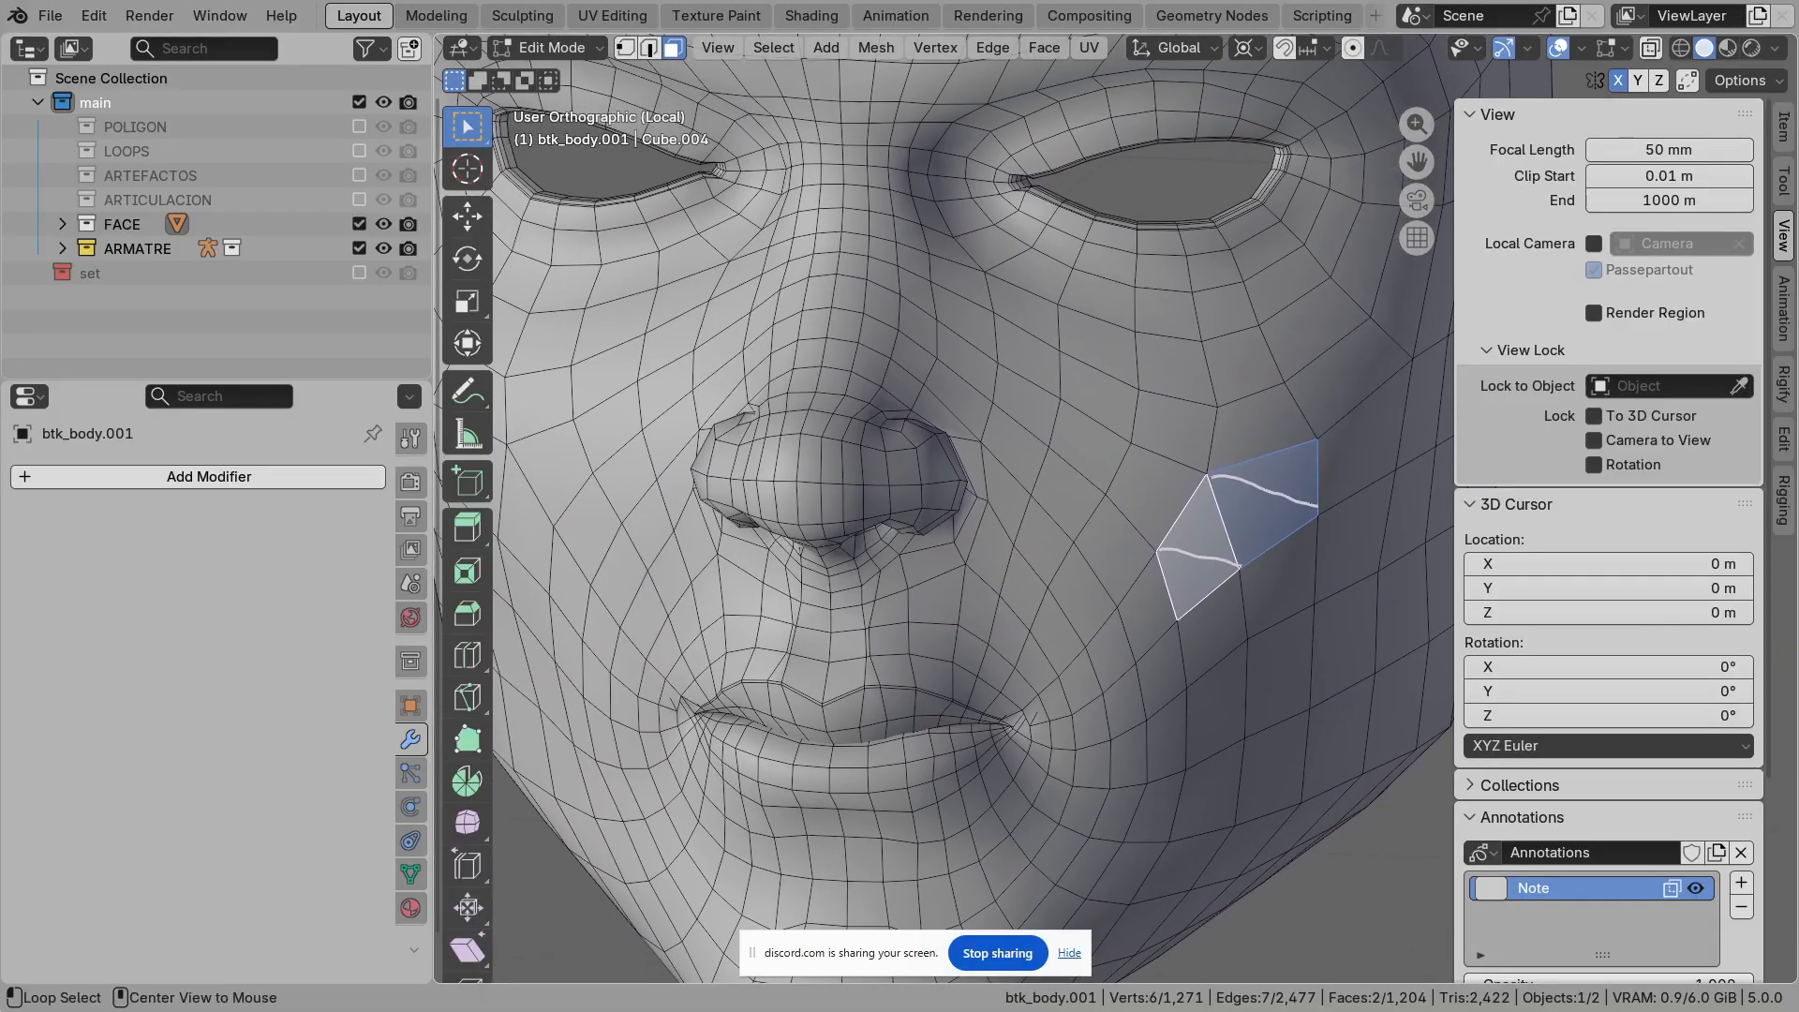
{"action": "key", "text": "alt+a"}
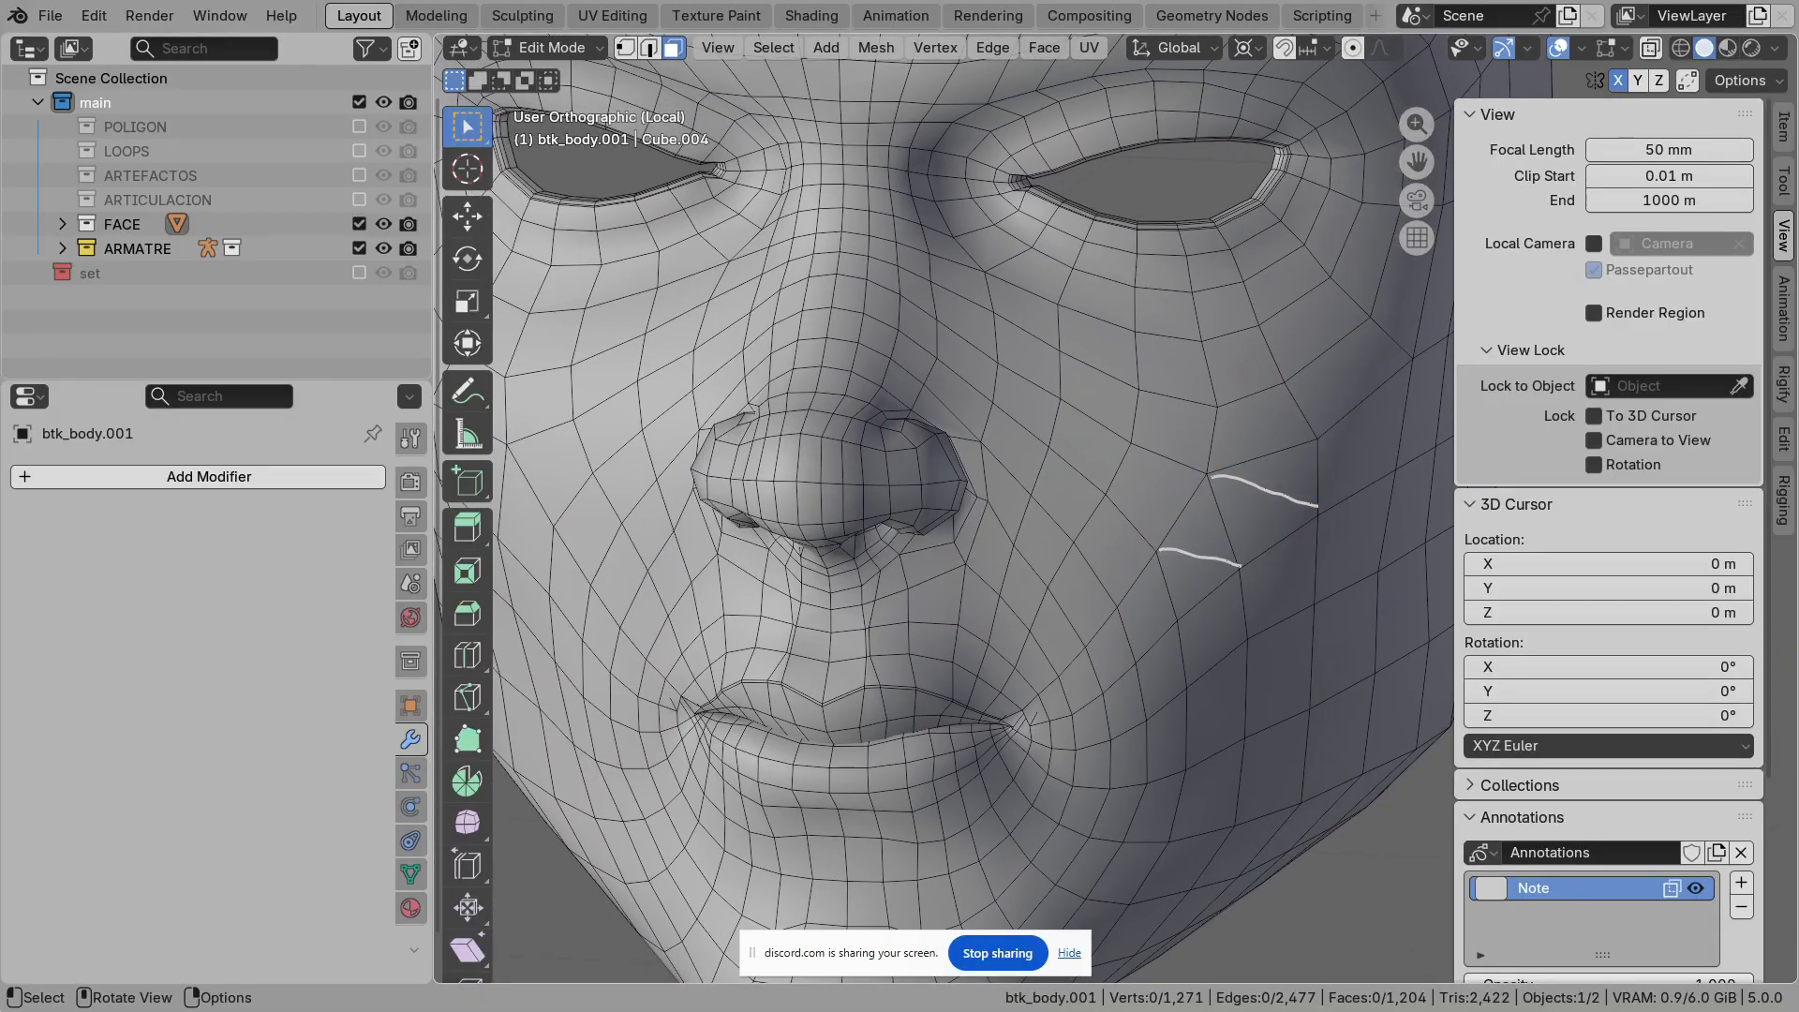
{"action": "scroll", "coordinate": [1134, 539], "scroll_direction": "down", "scroll_amount": 1}
{"action": "mouse_move", "coordinate": [1134, 539]}
{"action": "middle_mouse_down"}
{"action": "mouse_move", "coordinate": [1055, 521]}
{"action": "mouse_move", "coordinate": [1152, 525]}
{"action": "middle_mouse_up"}
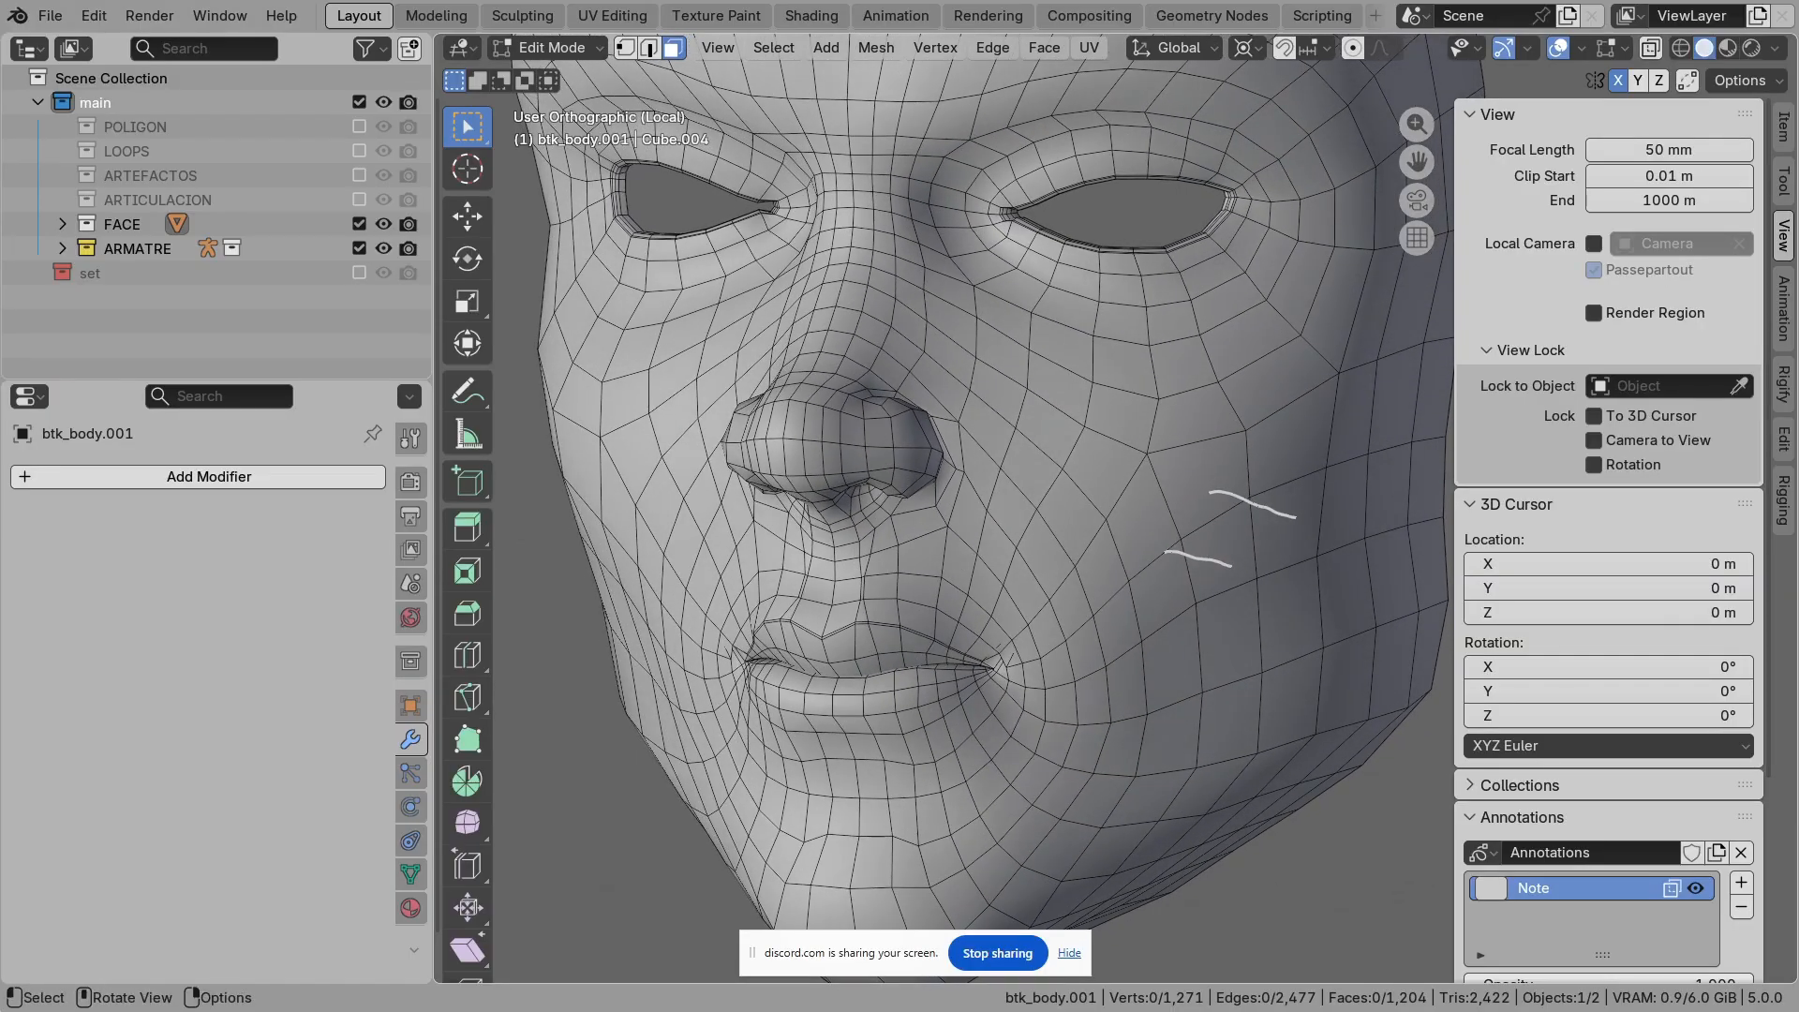
{"action": "middle_click_drag", "start_coordinate": [1055, 521], "coordinate": [1242, 592]}
{"action": "key", "text": "Tab"}
{"action": "scroll", "coordinate": [1242, 592], "scroll_direction": "down", "scroll_amount": 1}
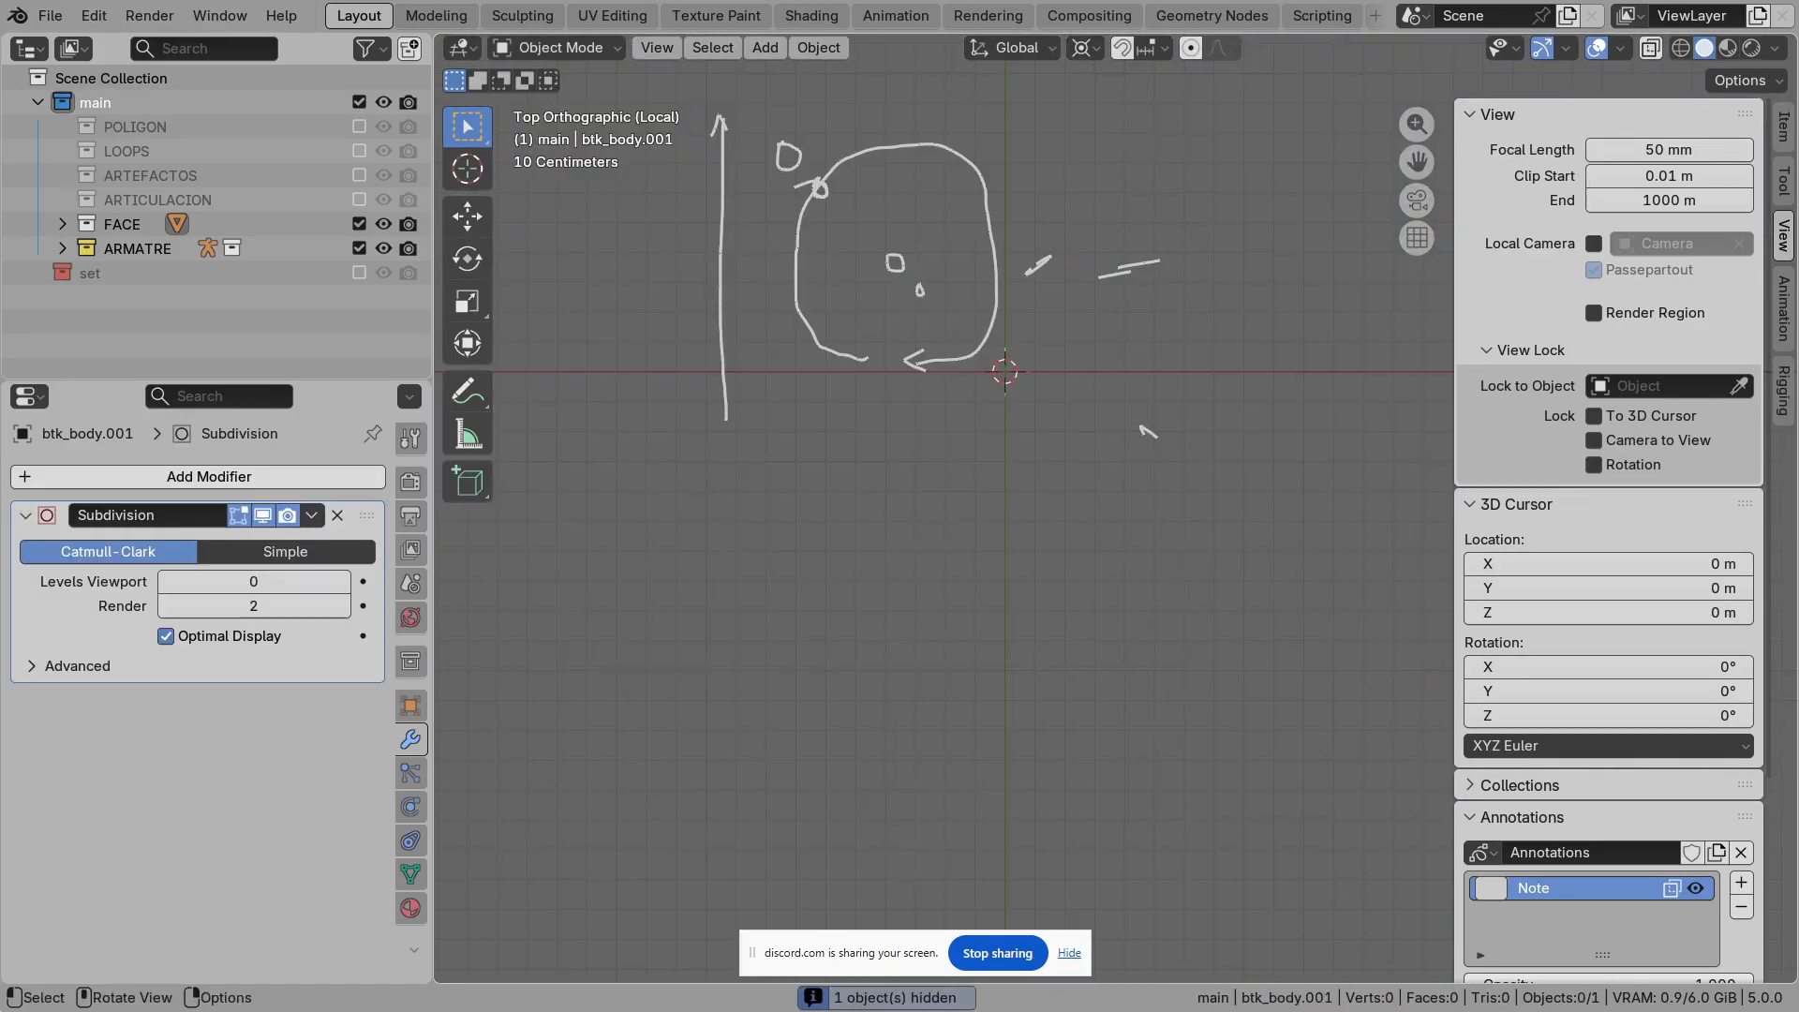
Step: Add a new plane, subdivide it with 8 cuts, and clear the selection
{"action": "middle_click_drag", "start_coordinate": [1242, 592], "coordinate": [1215, 487]}
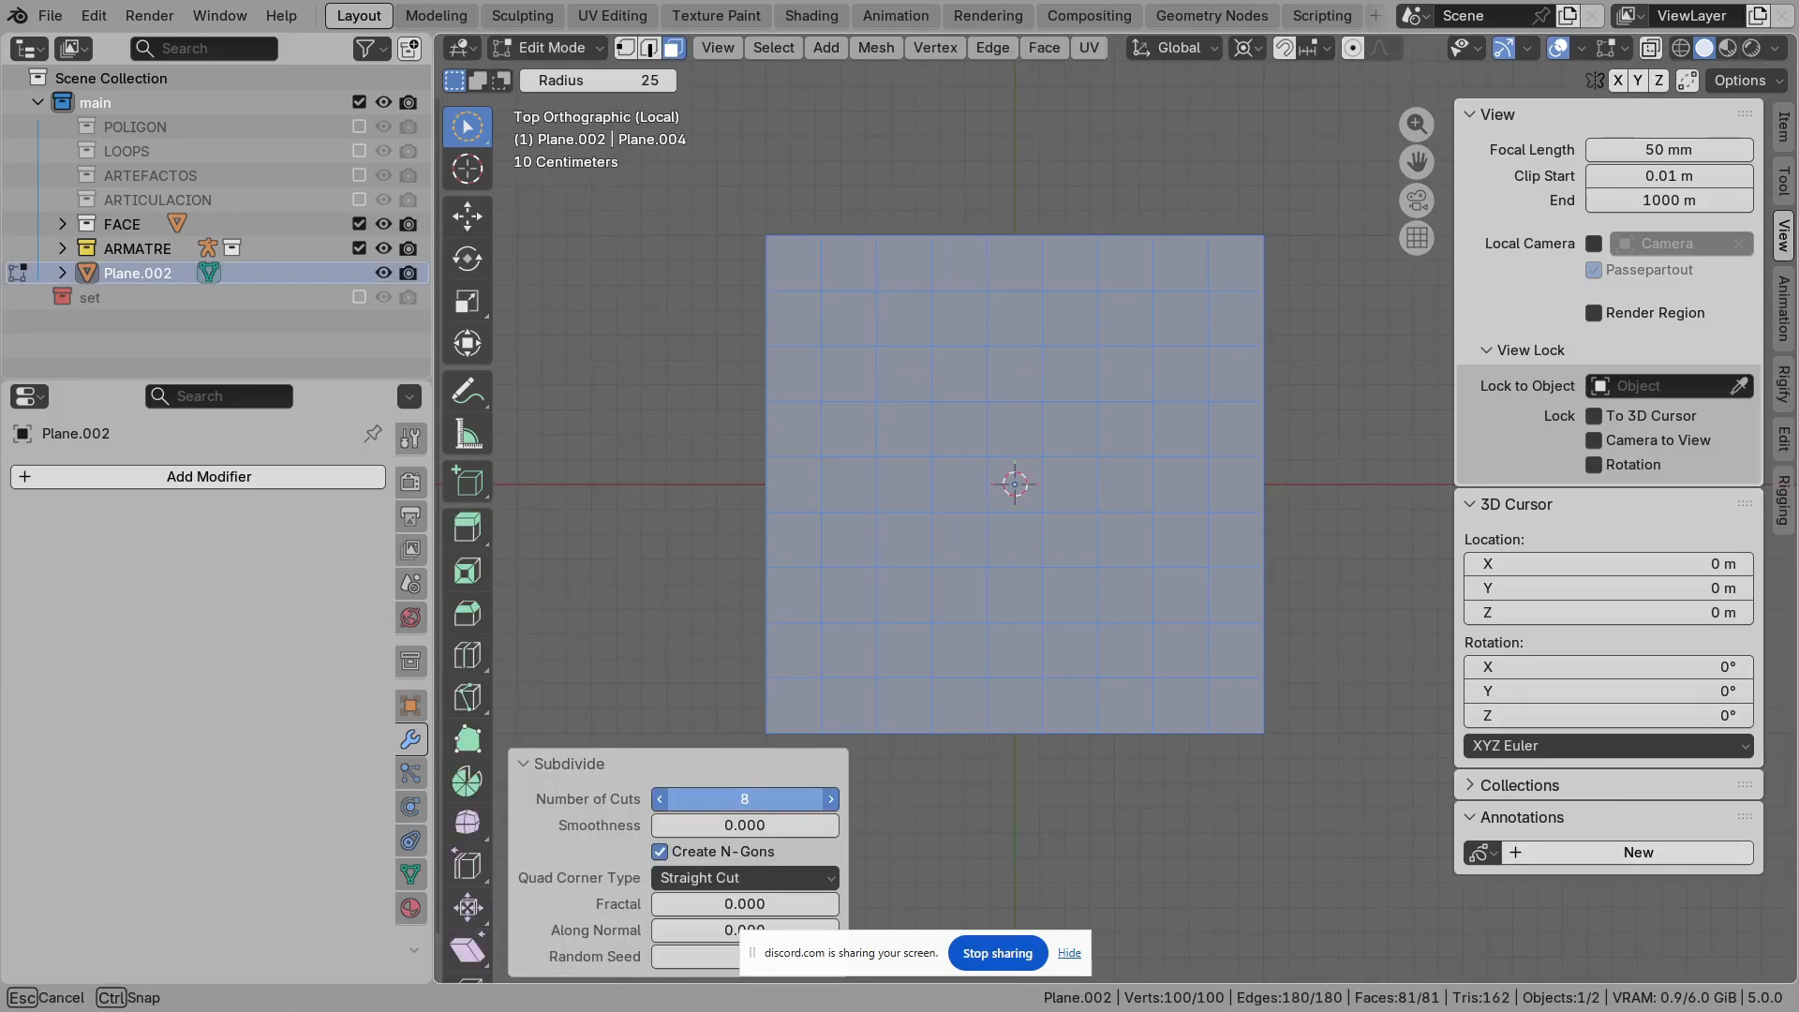
{"action": "scroll", "coordinate": [974, 574], "scroll_direction": "up", "scroll_amount": 2}
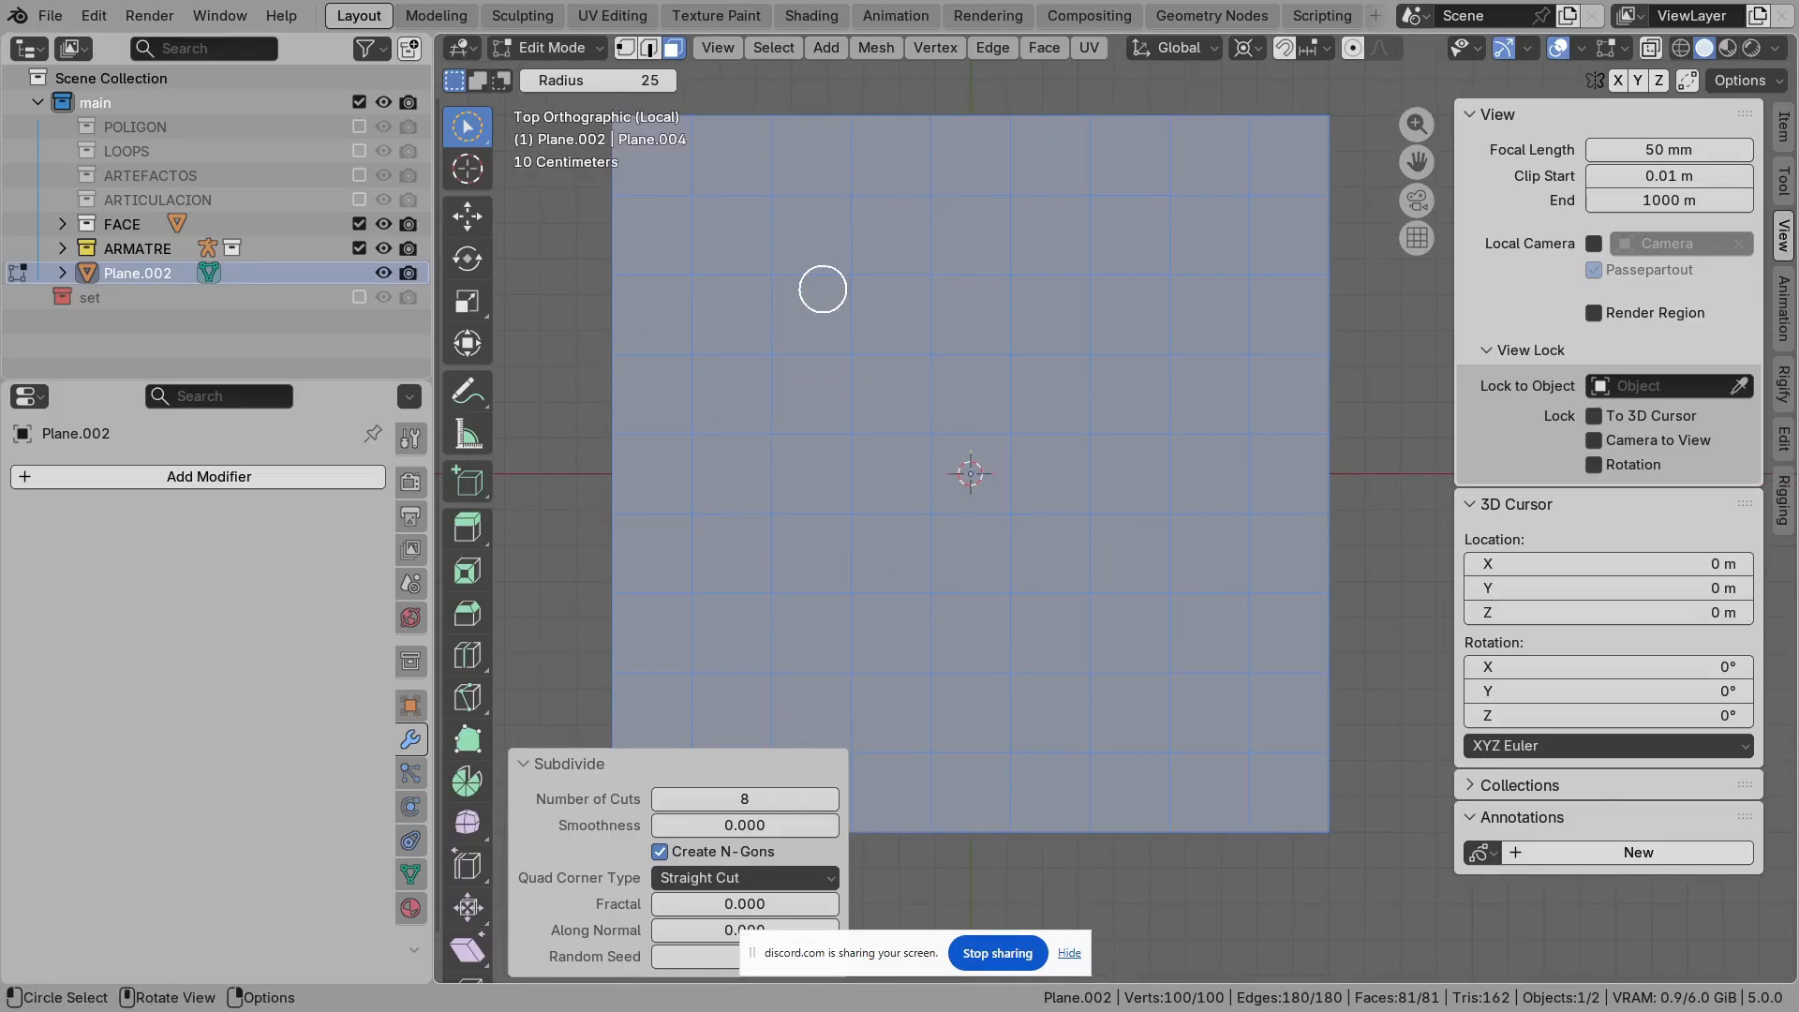
{"action": "key", "text": "w"}
{"action": "key", "text": "alt+a"}
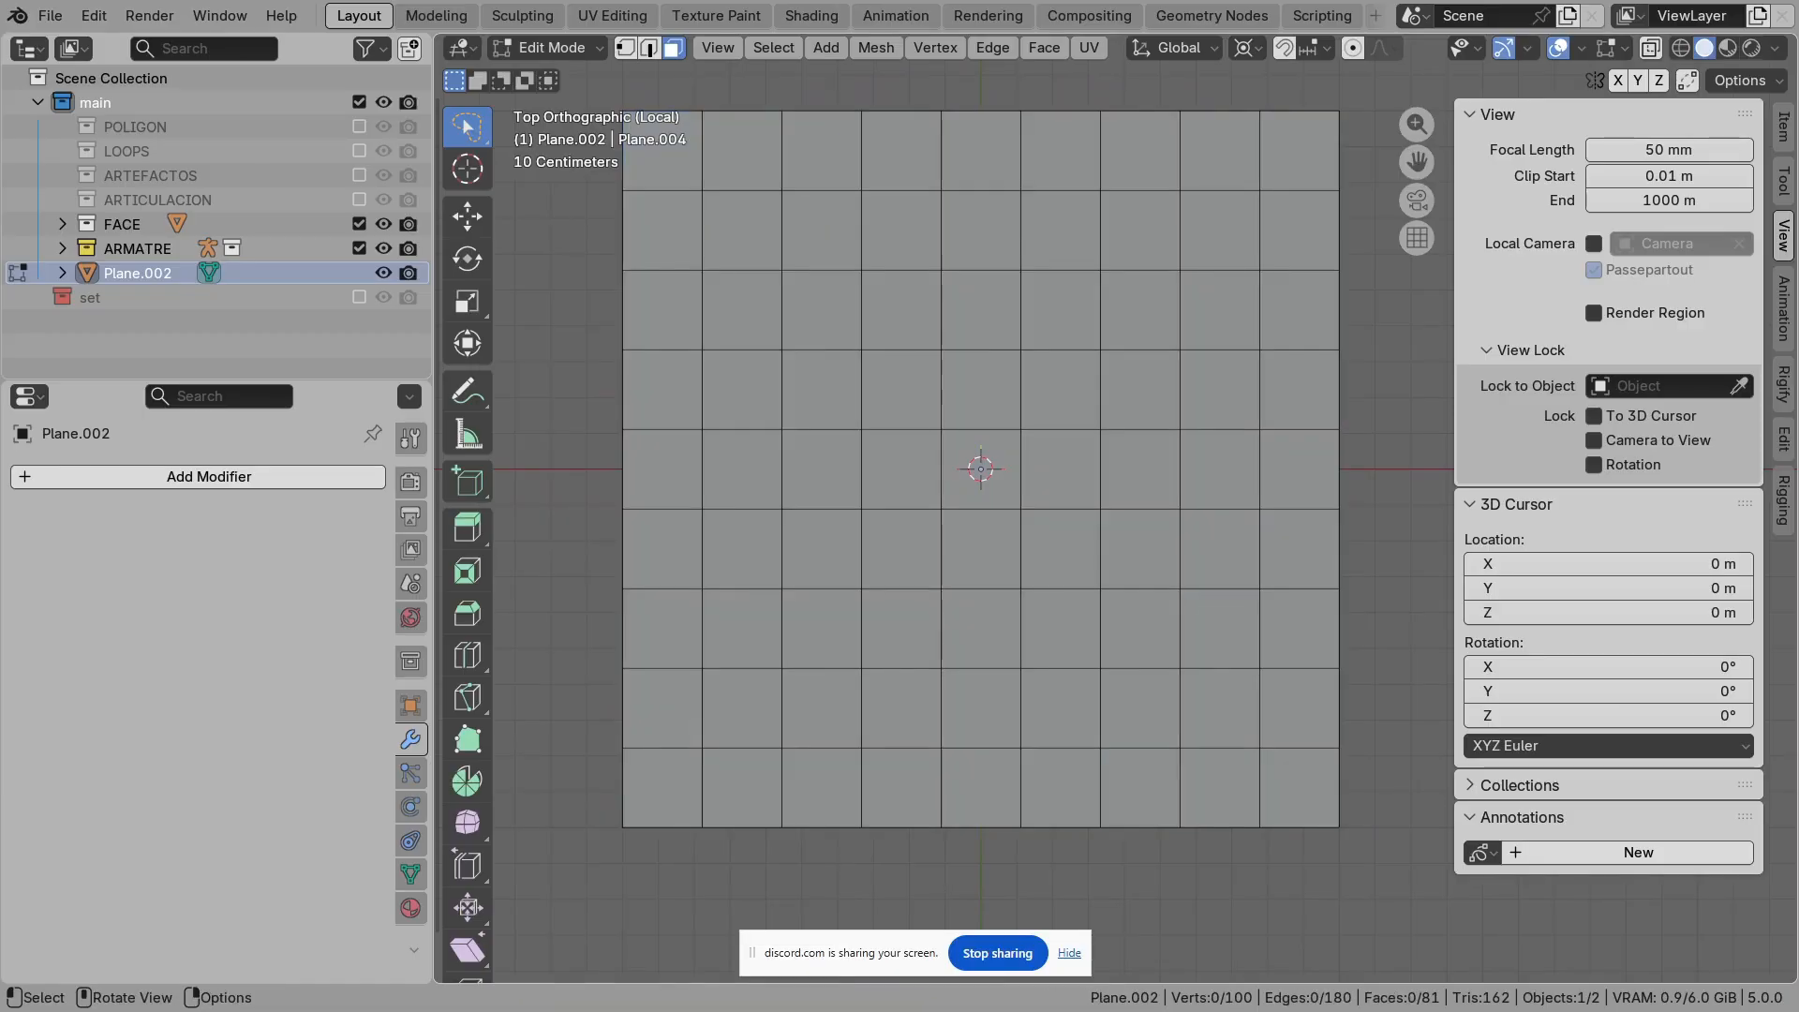
Step: Select a 3×3 block of faces inside the plane and extrude it upward into a raised block
{"action": "left_click", "coordinate": [901, 390]}
{"action": "key", "text": "ctrl+KP_Add"}
{"action": "middle_click_drag", "start_coordinate": [902, 390], "coordinate": [941, 330]}
{"action": "key", "text": "e"}
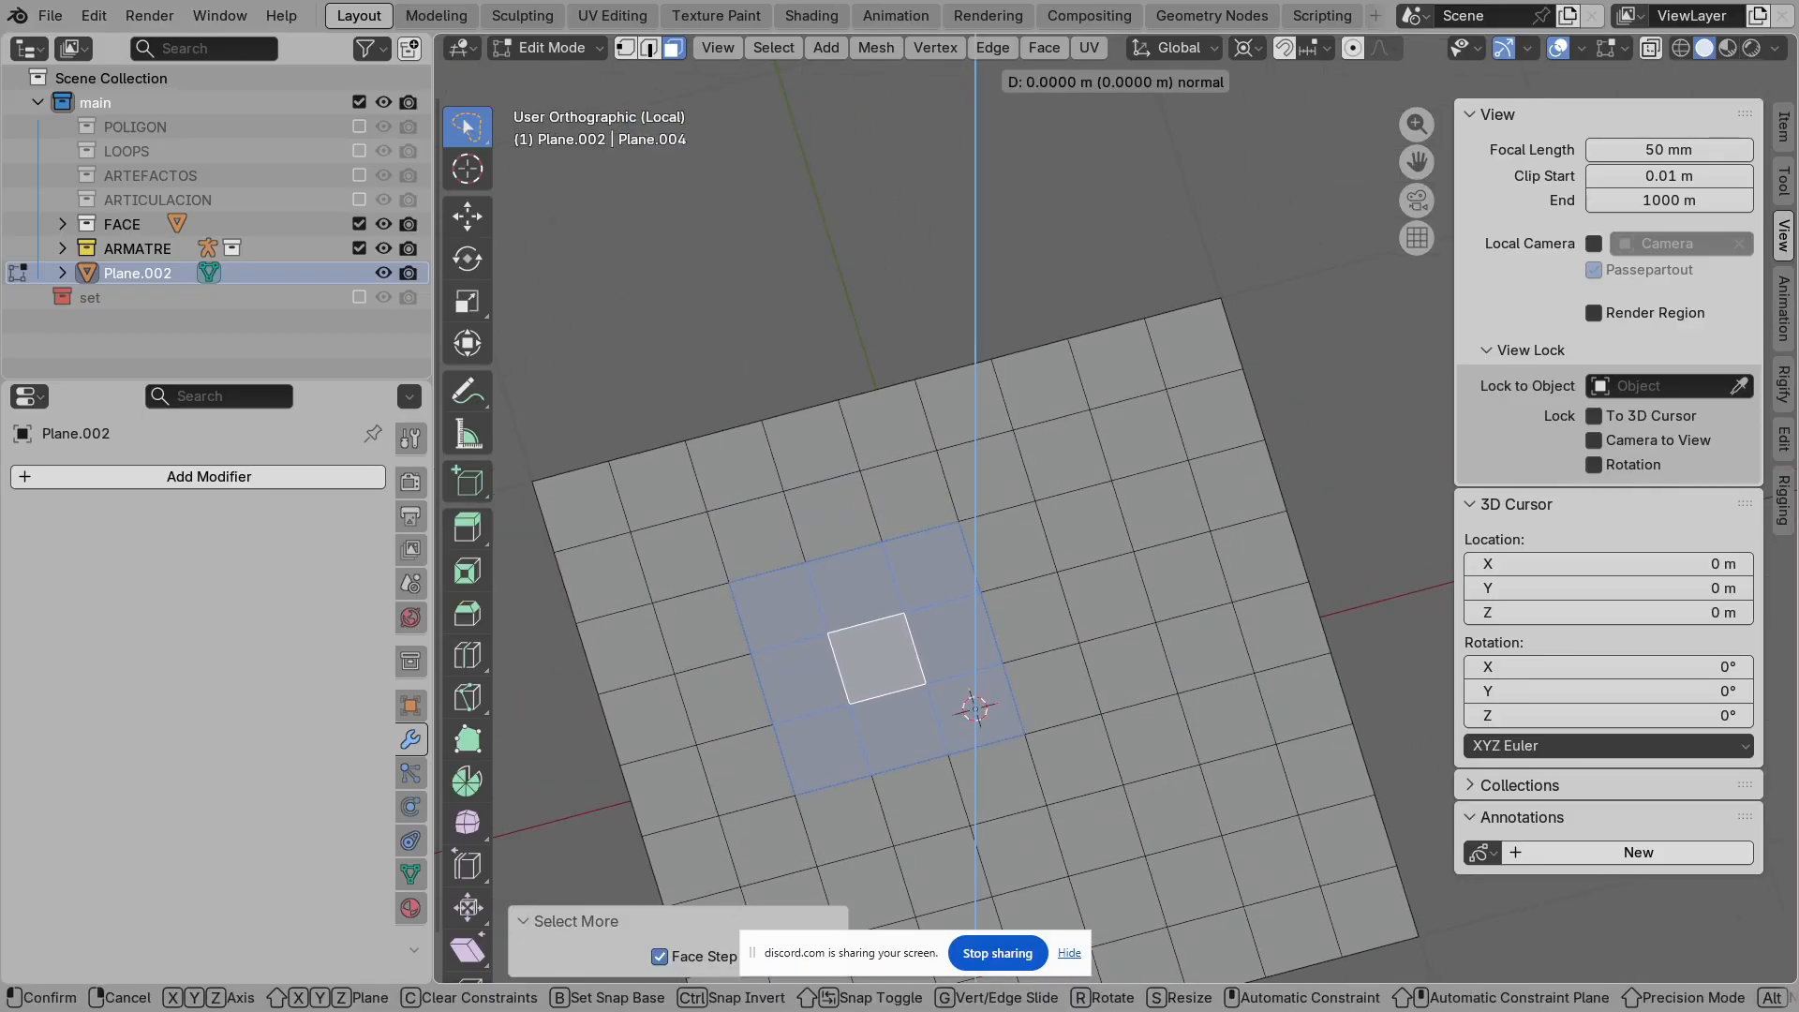
{"action": "left_click", "coordinate": [941, 347]}
Step: Select the vertex at the raised block's base corner, circle it, and number its connected edges 1 to 5
{"action": "middle_click_drag", "start_coordinate": [941, 346], "coordinate": [1230, 114], "text": "shift"}
{"action": "scroll", "coordinate": [1174, 131], "scroll_direction": "up", "scroll_amount": 1}
{"action": "key", "text": "1"}
{"action": "left_click", "coordinate": [957, 719]}
{"action": "middle_click_drag", "start_coordinate": [957, 719], "coordinate": [1064, 572], "text": "shift"}
{"action": "scroll", "coordinate": [1010, 587], "scroll_direction": "up", "scroll_amount": 3}
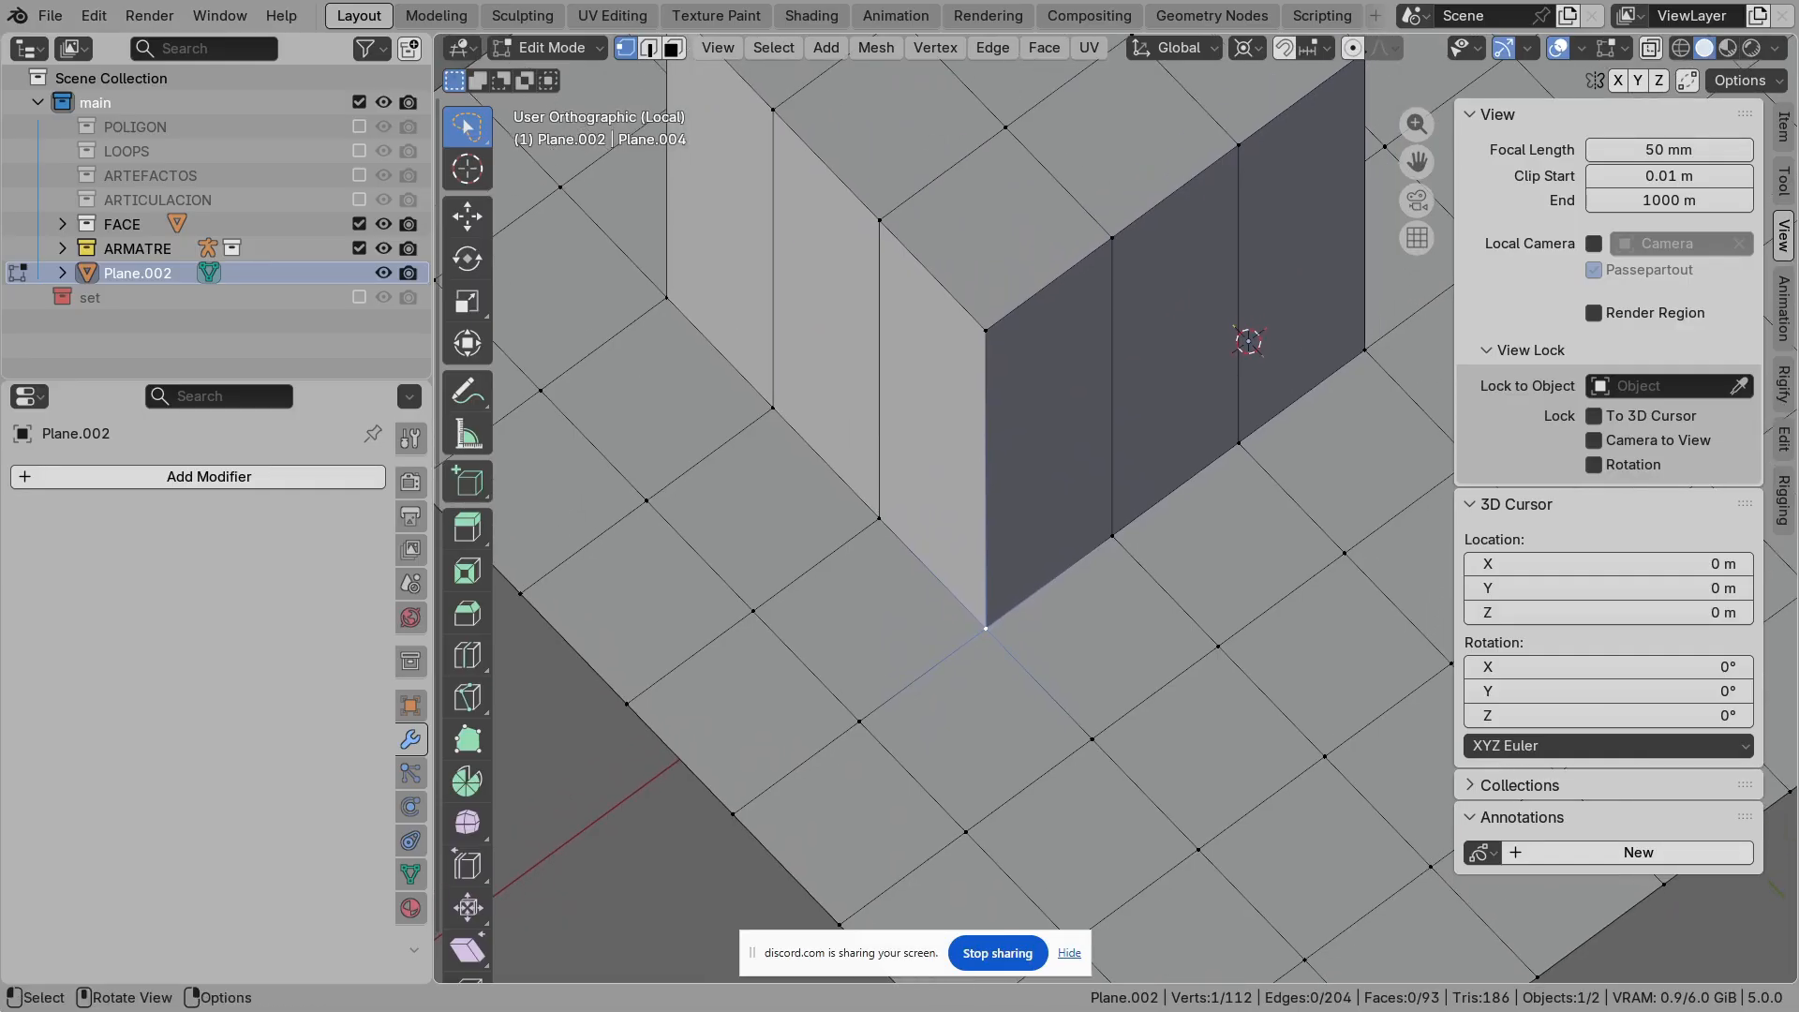
{"action": "mouse_move", "coordinate": [957, 581]}
{"action": "left_mouse_down"}
{"action": "mouse_move", "coordinate": [966, 689]}
{"action": "mouse_move", "coordinate": [1017, 583]}
{"action": "mouse_move", "coordinate": [961, 579]}
{"action": "mouse_move", "coordinate": [1000, 514]}
{"action": "mouse_move", "coordinate": [1076, 584]}
{"action": "left_mouse_up"}
{"action": "mouse_move", "coordinate": [1026, 692]}
{"action": "left_mouse_down"}
{"action": "mouse_move", "coordinate": [1059, 713]}
{"action": "mouse_move", "coordinate": [1019, 728]}
{"action": "left_mouse_up"}
{"action": "mouse_move", "coordinate": [915, 644]}
{"action": "left_mouse_down"}
{"action": "mouse_move", "coordinate": [942, 683]}
{"action": "mouse_move", "coordinate": [923, 708]}
{"action": "left_mouse_up"}
{"action": "mouse_move", "coordinate": [932, 541]}
{"action": "left_mouse_down"}
{"action": "mouse_move", "coordinate": [901, 574]}
{"action": "mouse_move", "coordinate": [935, 596]}
{"action": "left_mouse_up"}
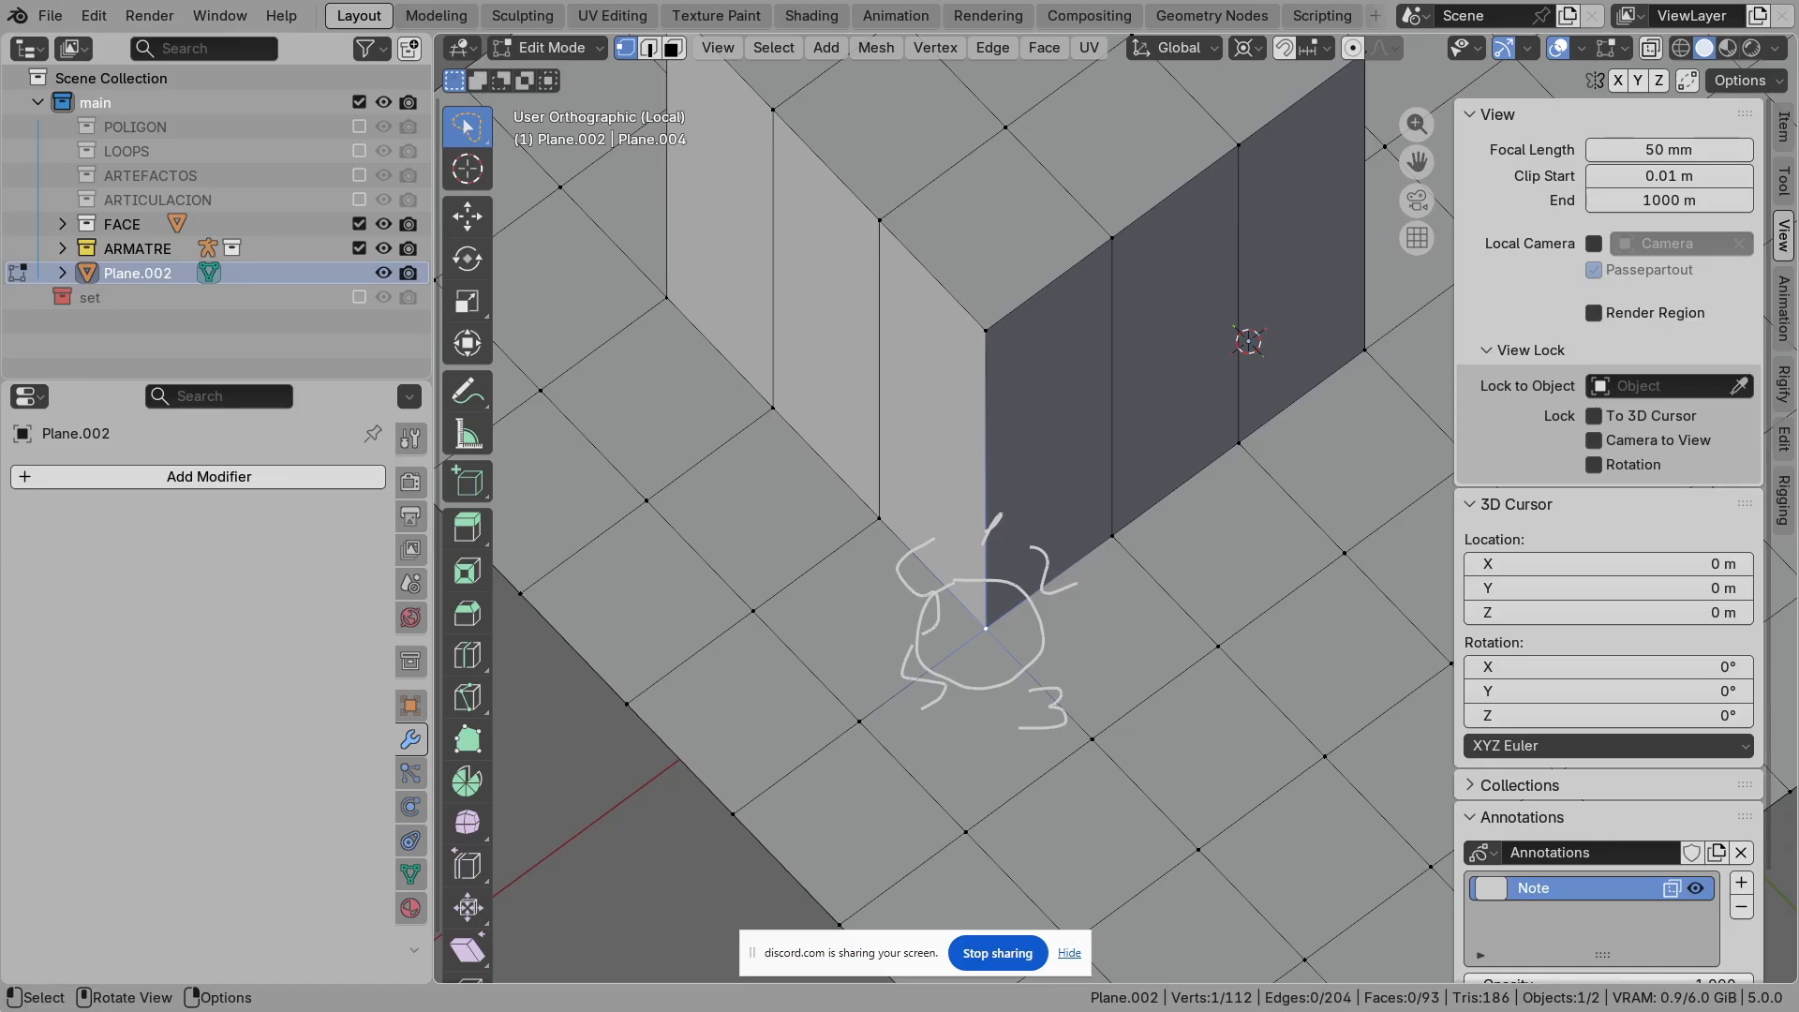
Step: Annotate the numbers 1 to 3 beside the edges meeting at the block's top corner vertex
{"action": "left_click_drag", "start_coordinate": [945, 264], "coordinate": [988, 455]}
{"action": "left_click_drag", "start_coordinate": [1016, 275], "coordinate": [1066, 332]}
{"action": "scroll", "coordinate": [1065, 332], "scroll_direction": "down", "scroll_amount": 4}
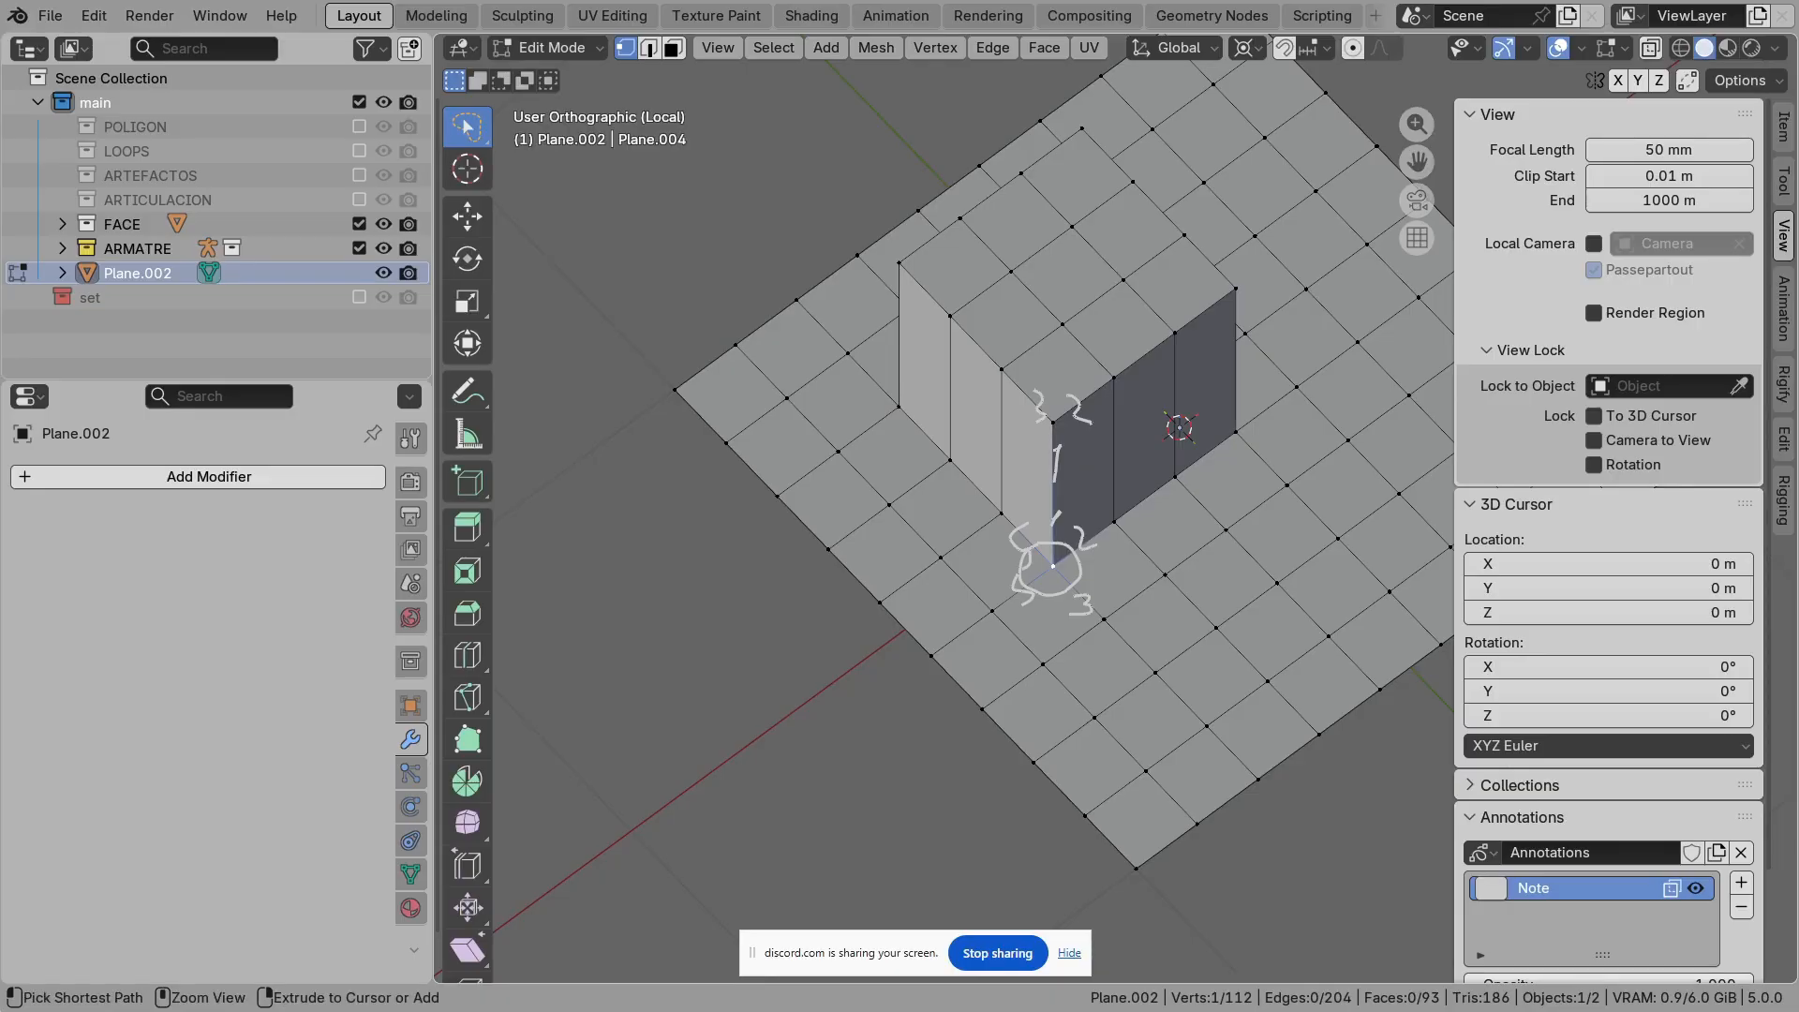
Step: Remove the annotations, inset a 2×2 block of faces near the plane's corner, and scale it to 0.506
{"action": "scroll", "coordinate": [975, 506], "scroll_direction": "down", "scroll_amount": 3}
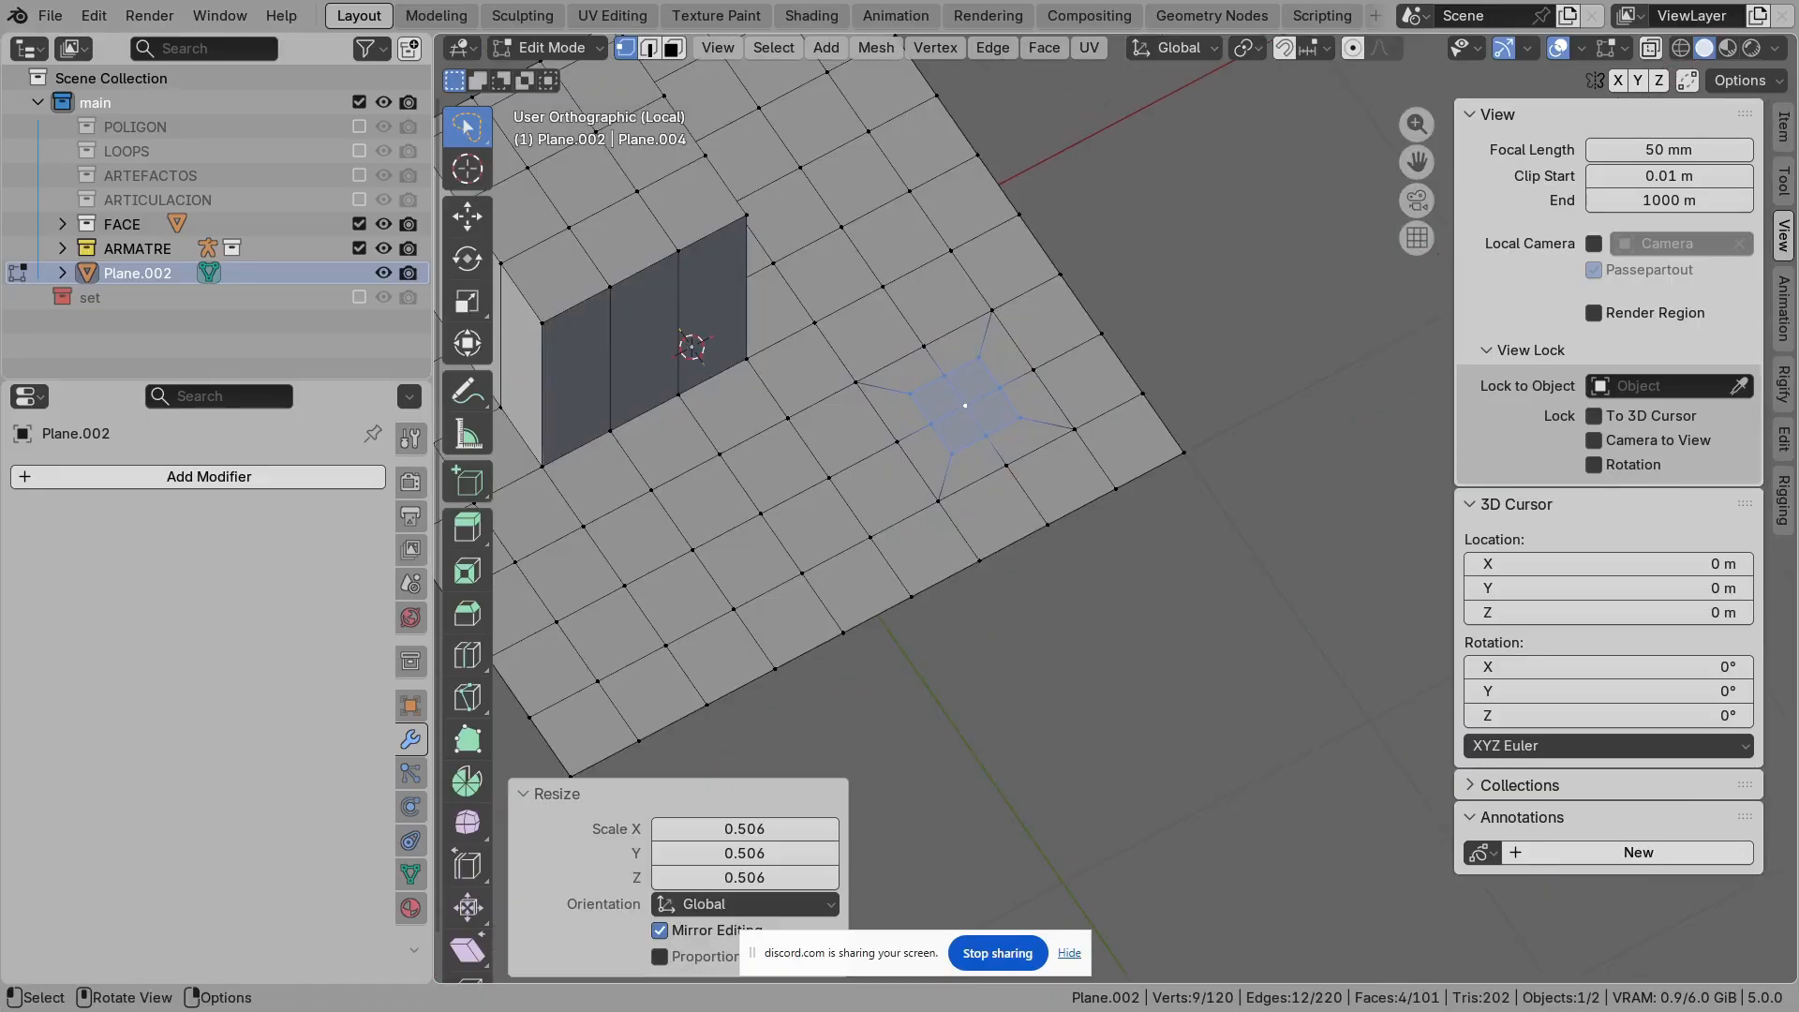
{"action": "mouse_move", "coordinate": [964, 402]}
{"action": "middle_mouse_down", "text": "shift"}
{"action": "mouse_move", "coordinate": [984, 261]}
{"action": "mouse_move", "coordinate": [986, 447]}
{"action": "middle_mouse_up", "text": "shift"}
{"action": "middle_click_drag", "start_coordinate": [639, 216], "coordinate": [935, 50], "text": "shift"}
Step: Inset a second 2×2 block of faces near the plane's other corner with a thickness of 0.1061 m
{"action": "left_click", "coordinate": [891, 486]}
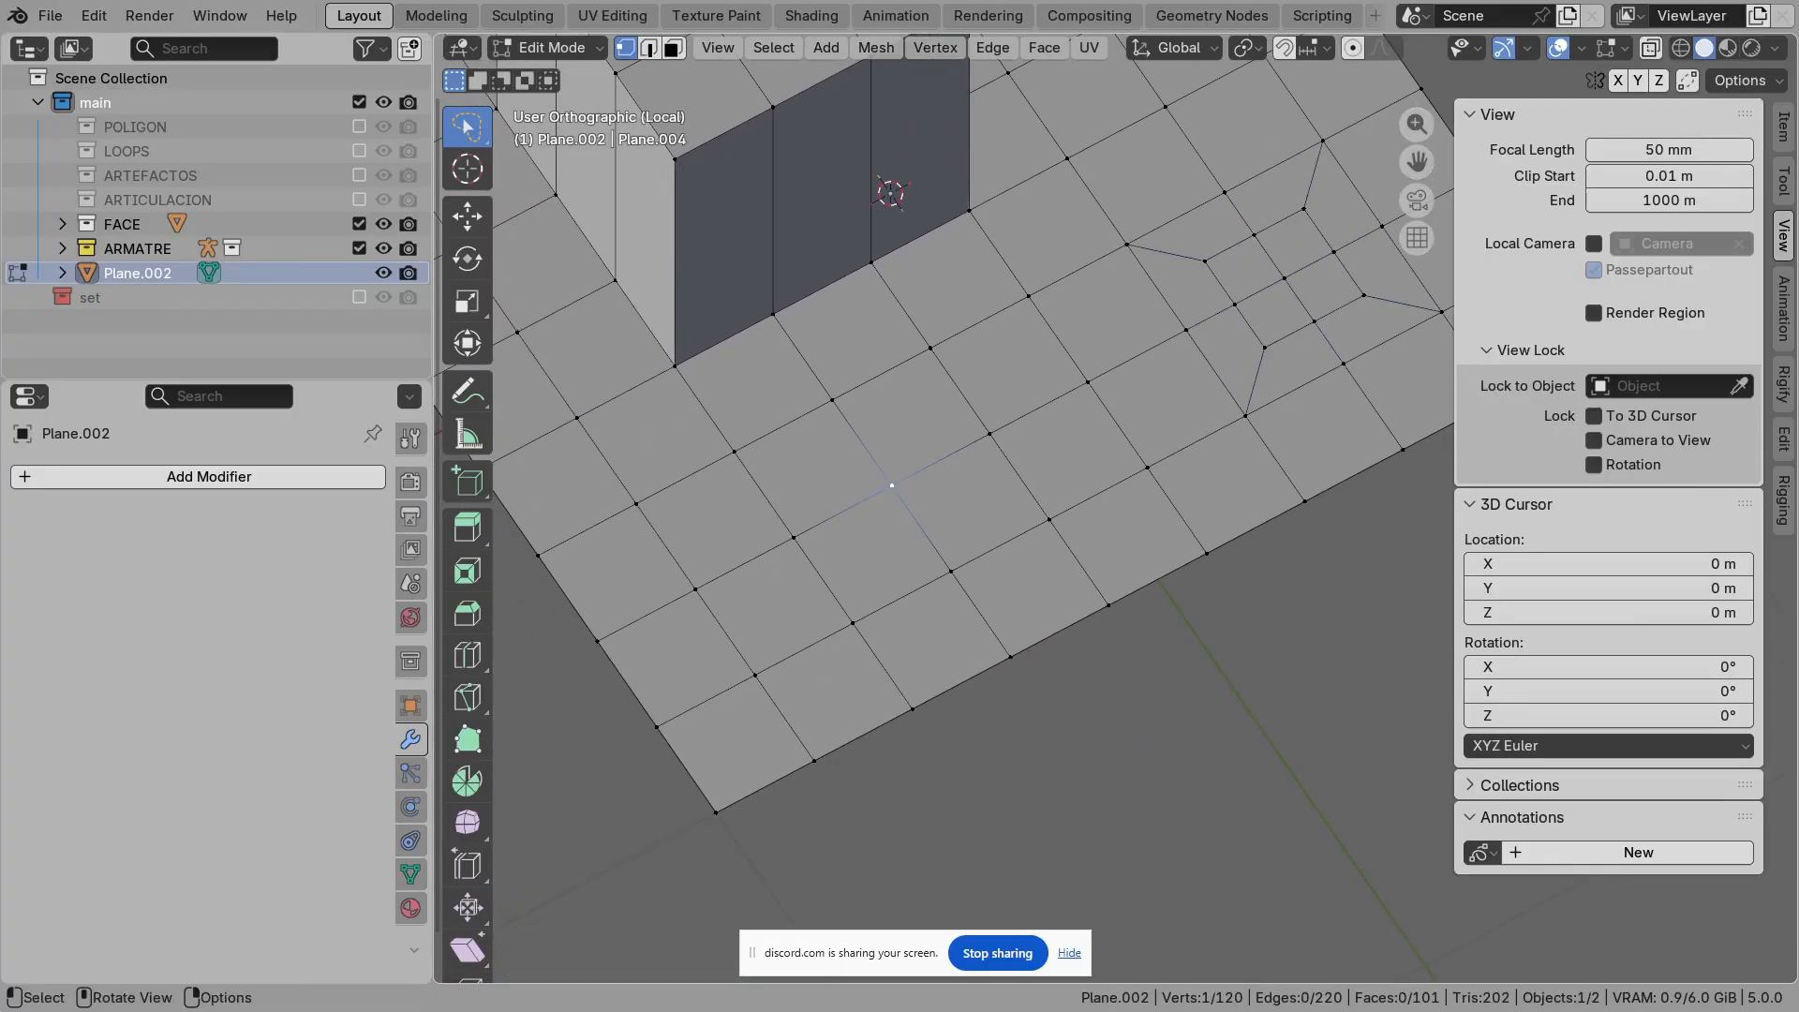
{"action": "left_click", "coordinate": [793, 537]}
{"action": "key", "text": "ctrl+KP_Add"}
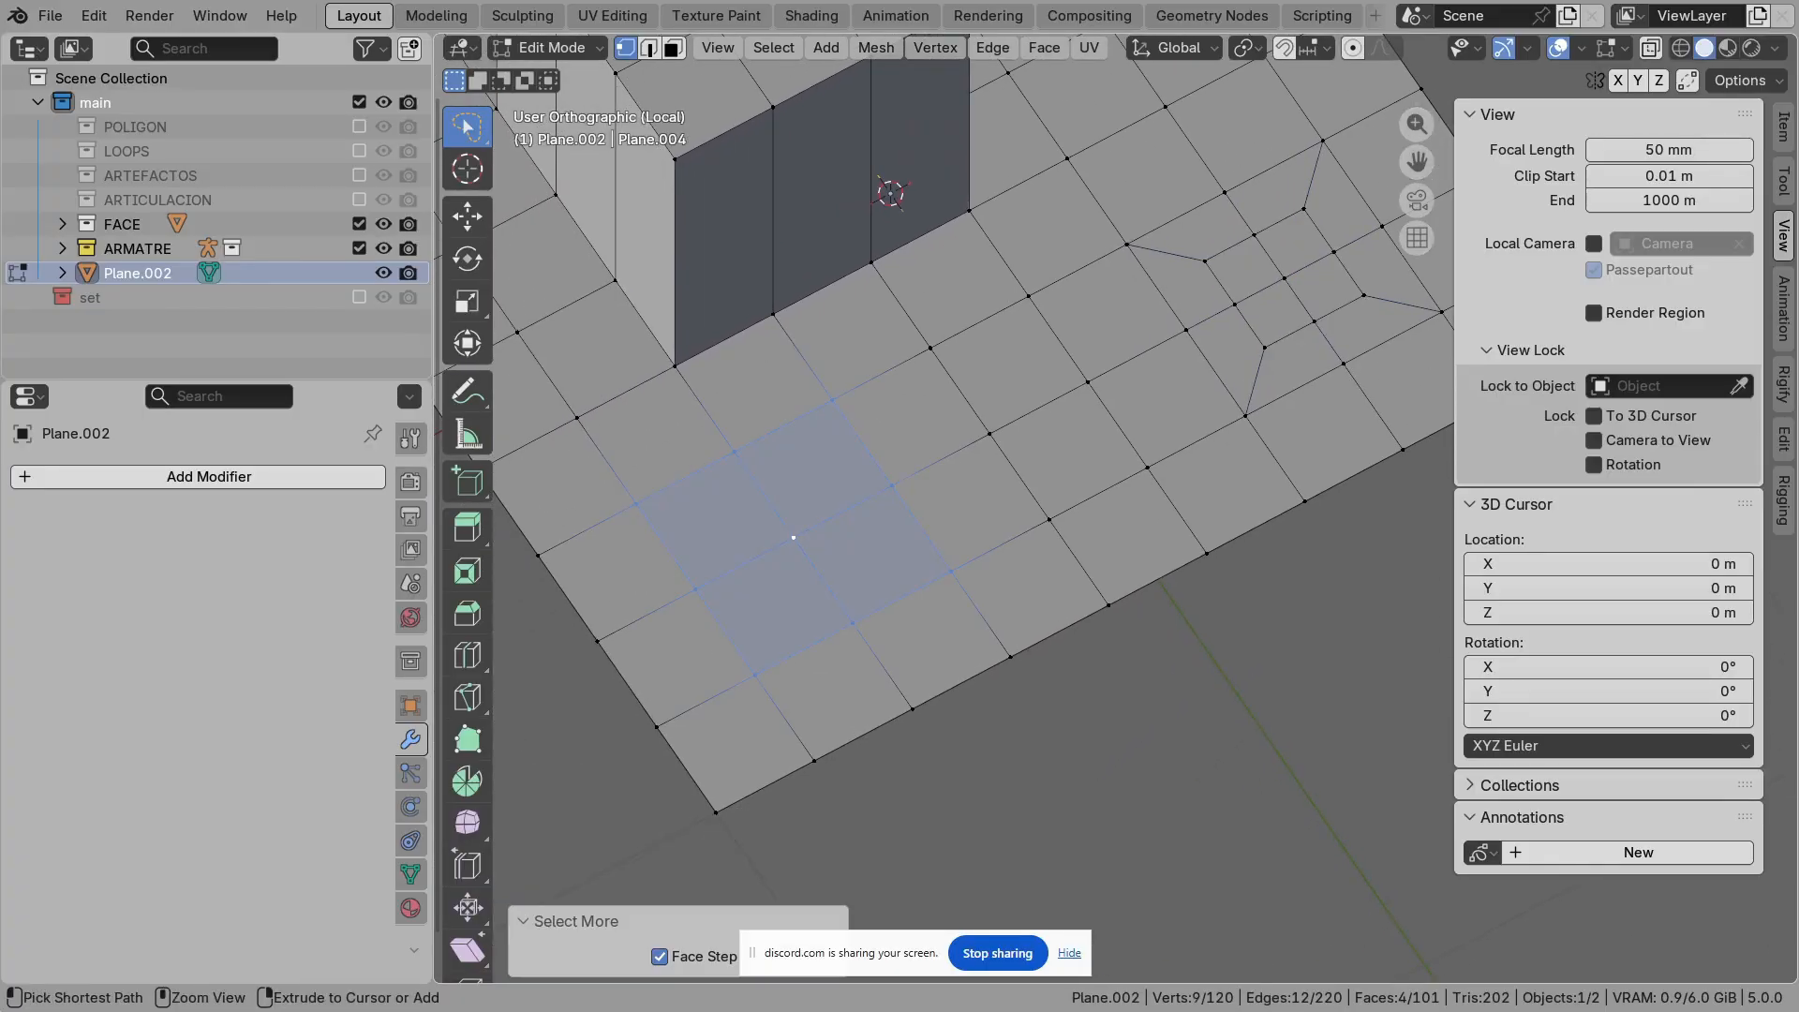
{"action": "key", "text": "i"}
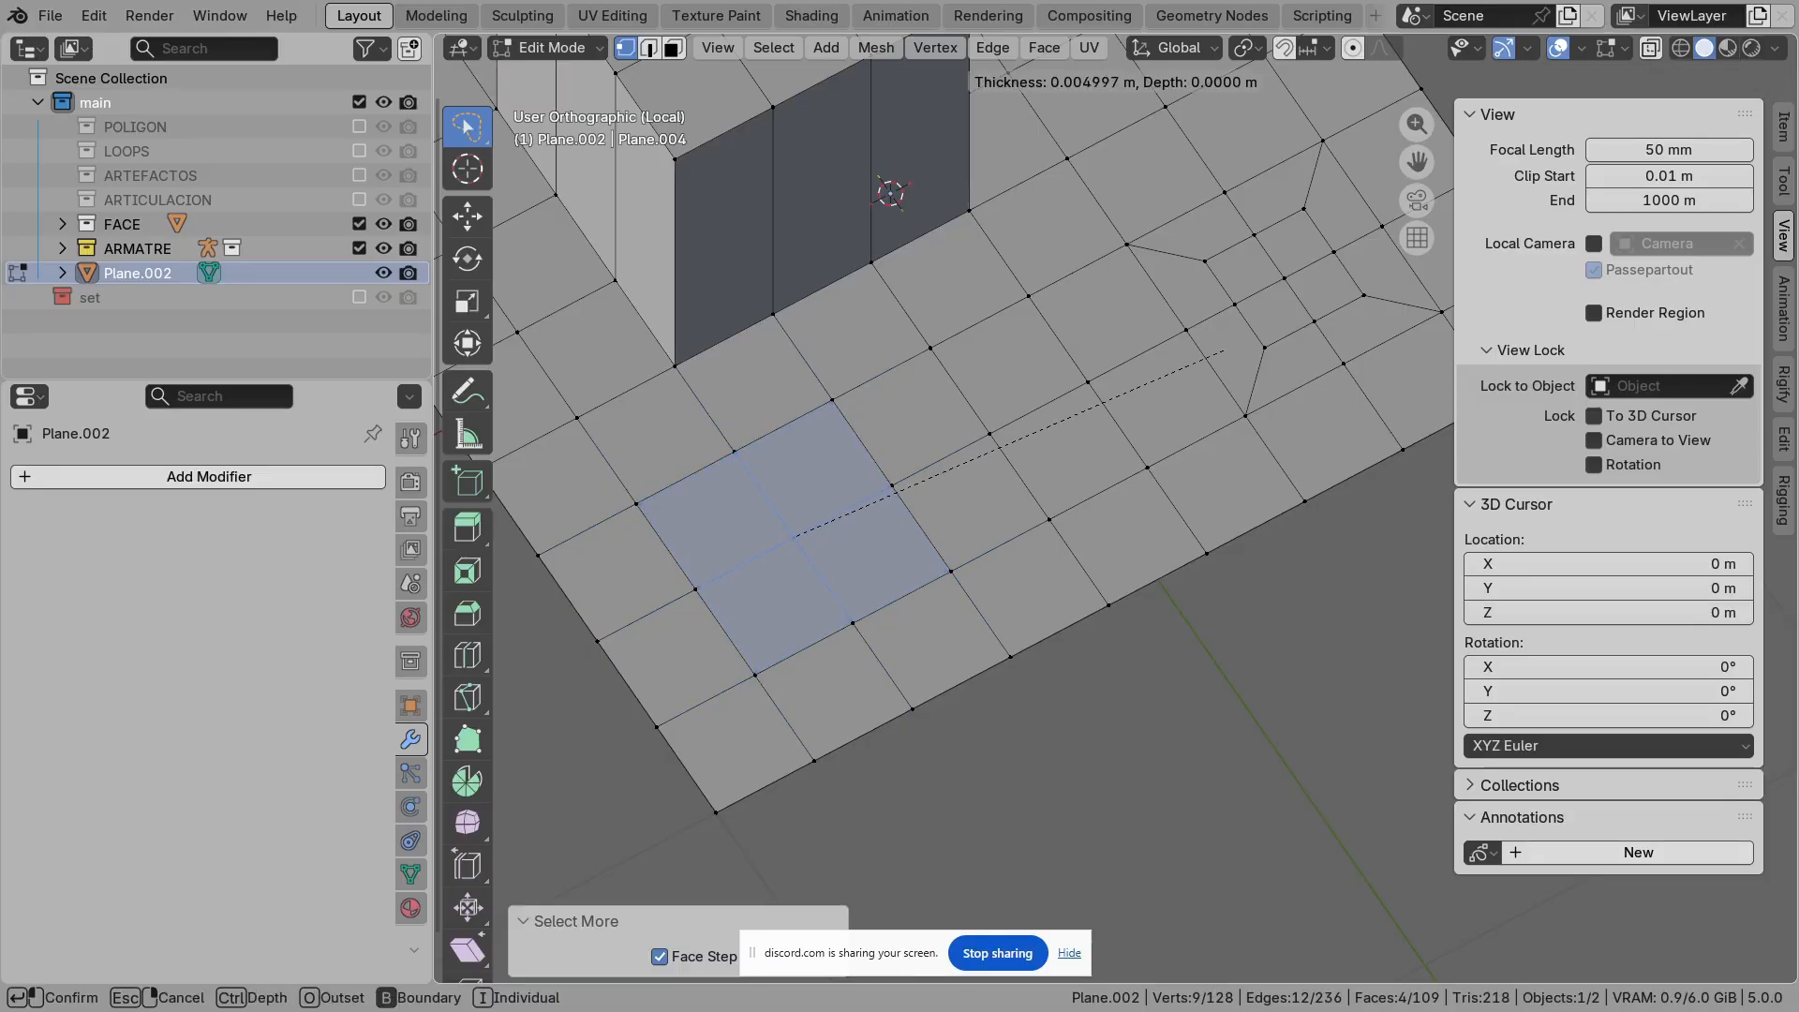
{"action": "key", "text": "Return"}
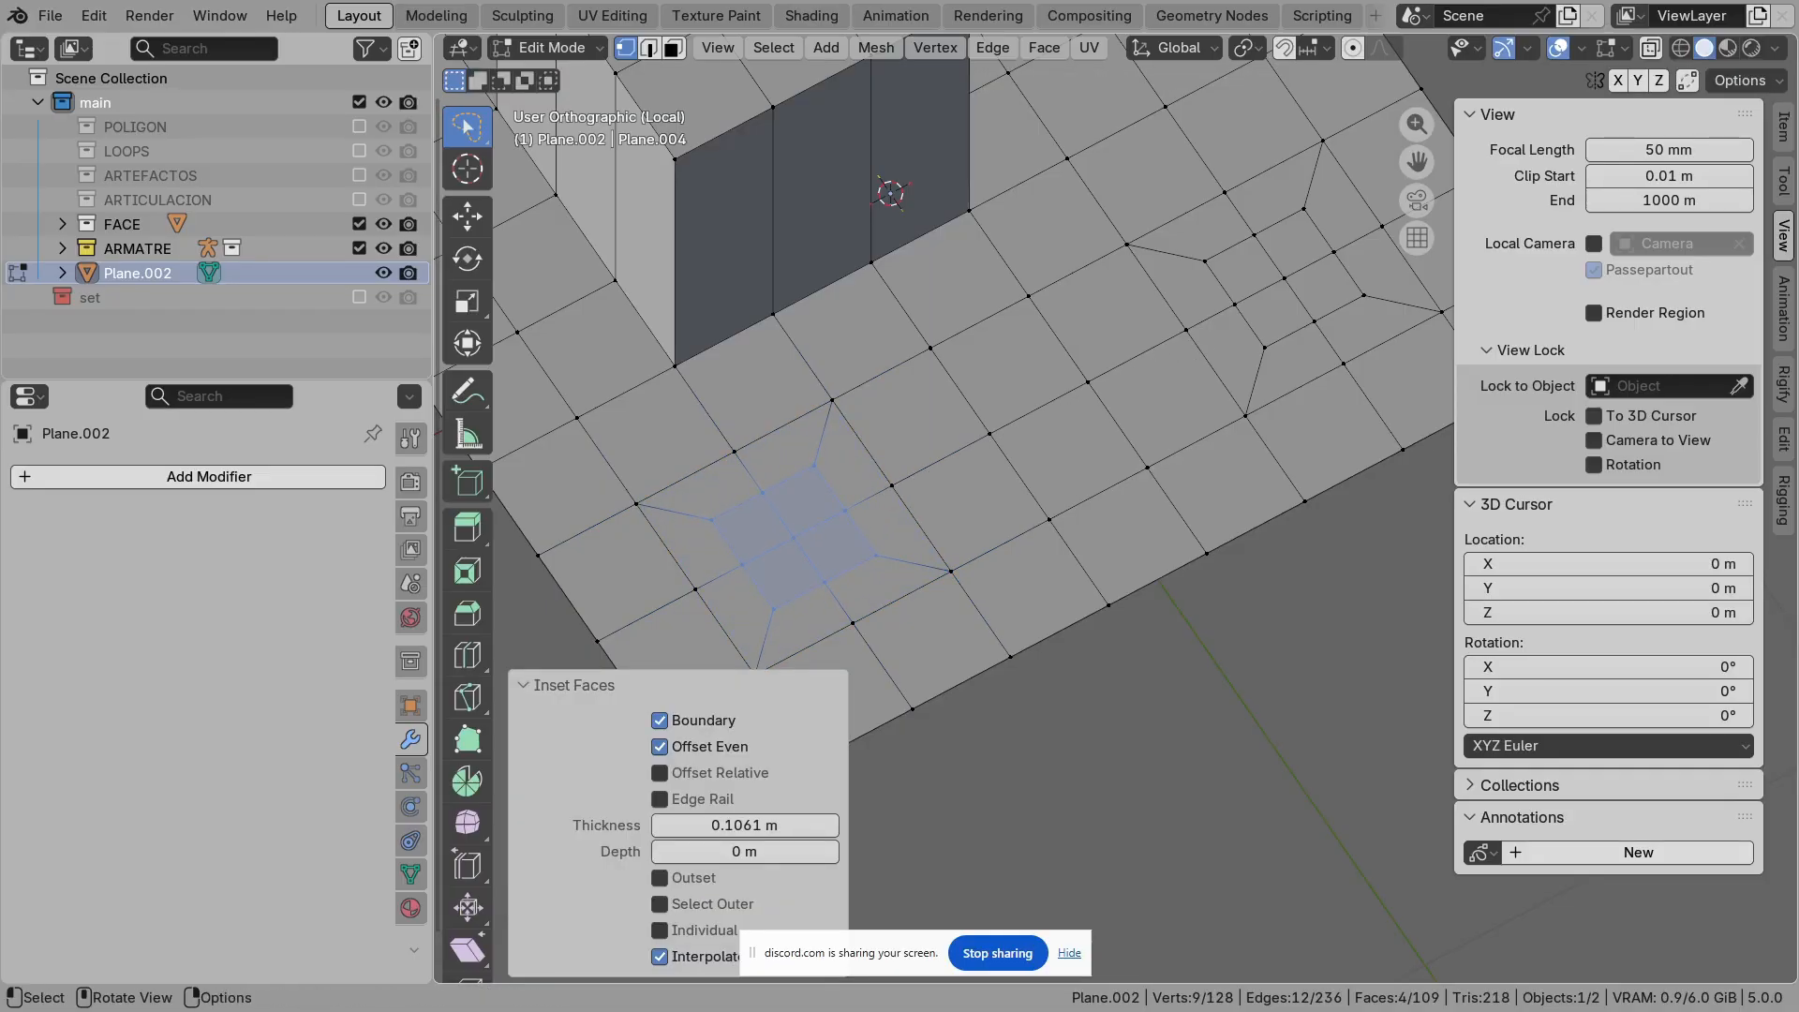
Step: Select edge loops around the first inset patch in edge select mode
{"action": "middle_click_drag", "start_coordinate": [937, 450], "coordinate": [759, 517], "text": "shift"}
{"action": "mouse_move", "coordinate": [937, 450]}
{"action": "middle_mouse_down", "text": "shift"}
{"action": "mouse_move", "coordinate": [1007, 451]}
{"action": "mouse_move", "coordinate": [921, 469]}
{"action": "middle_mouse_up", "text": "shift"}
{"action": "key", "text": "2"}
{"action": "key", "text": "alt+a"}
{"action": "left_click", "coordinate": [1038, 333], "text": "alt"}
{"action": "left_click", "coordinate": [1057, 411], "text": "alt+shift"}
{"action": "left_click", "coordinate": [1145, 391], "text": "alt+shift"}
Step: Select the closed ring of faces around the first inset patch in face select mode
{"action": "key", "text": "3"}
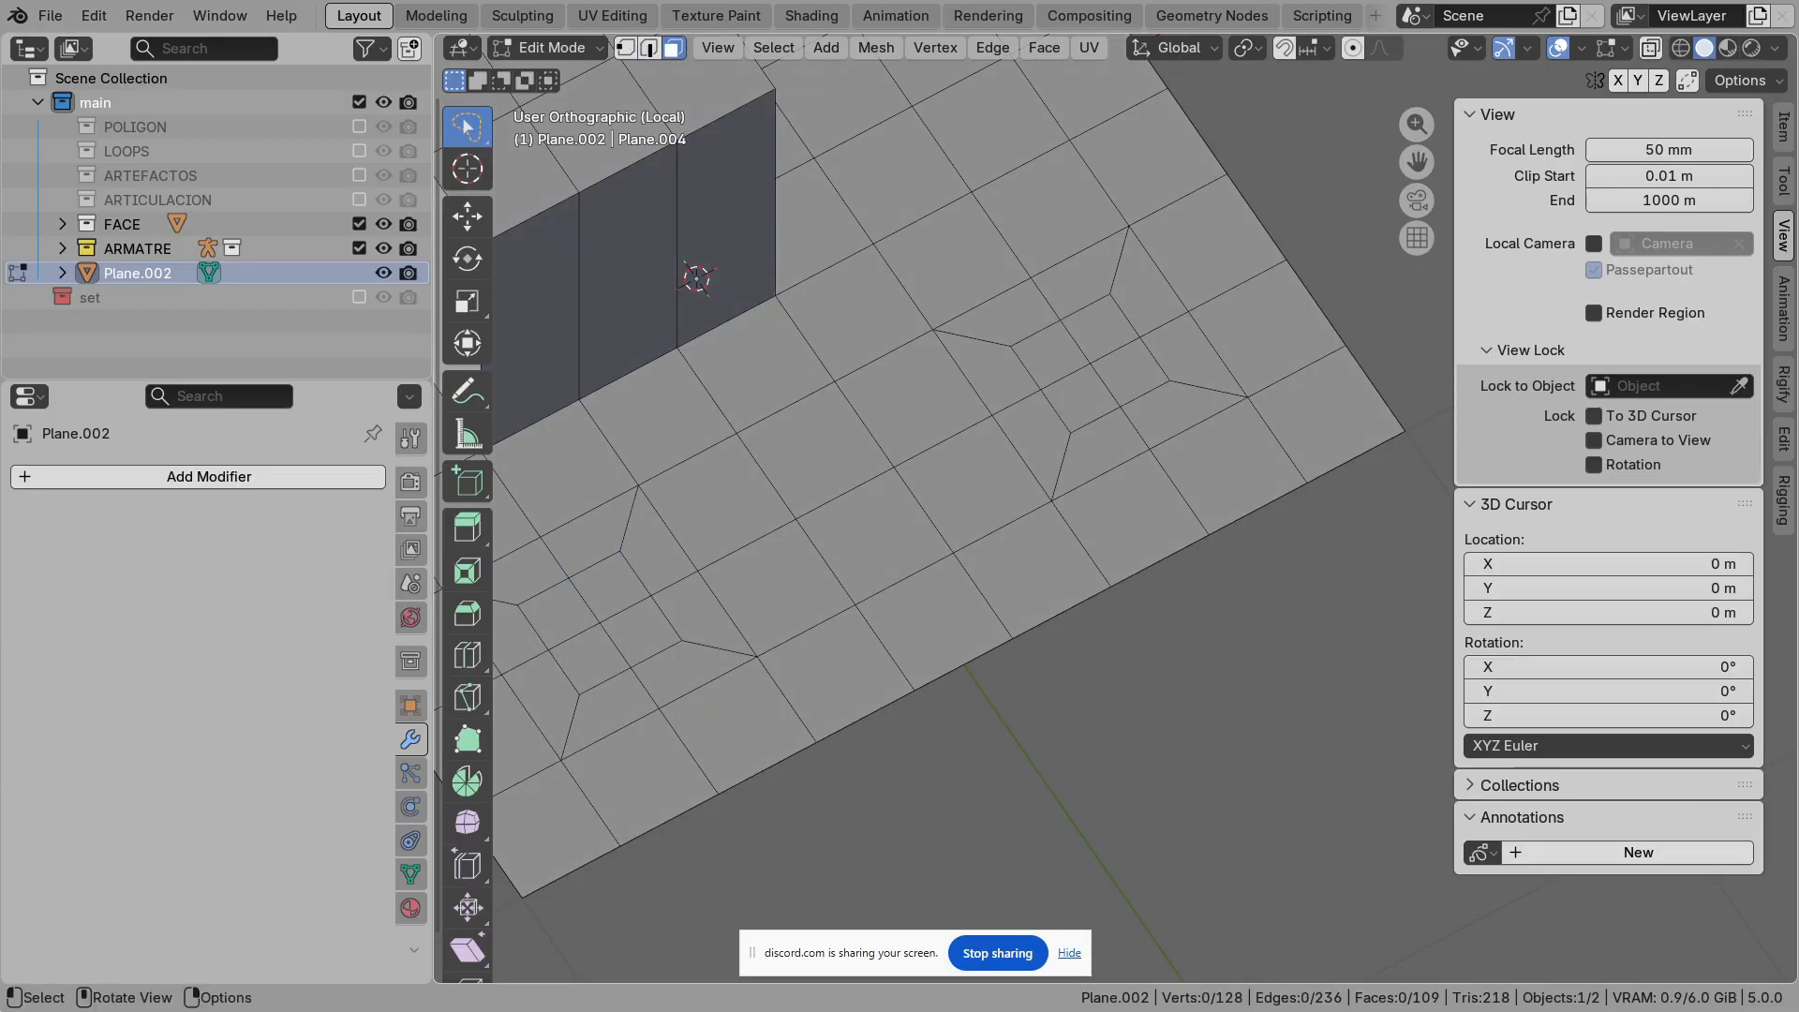
{"action": "left_click", "coordinate": [1168, 499], "text": "alt"}
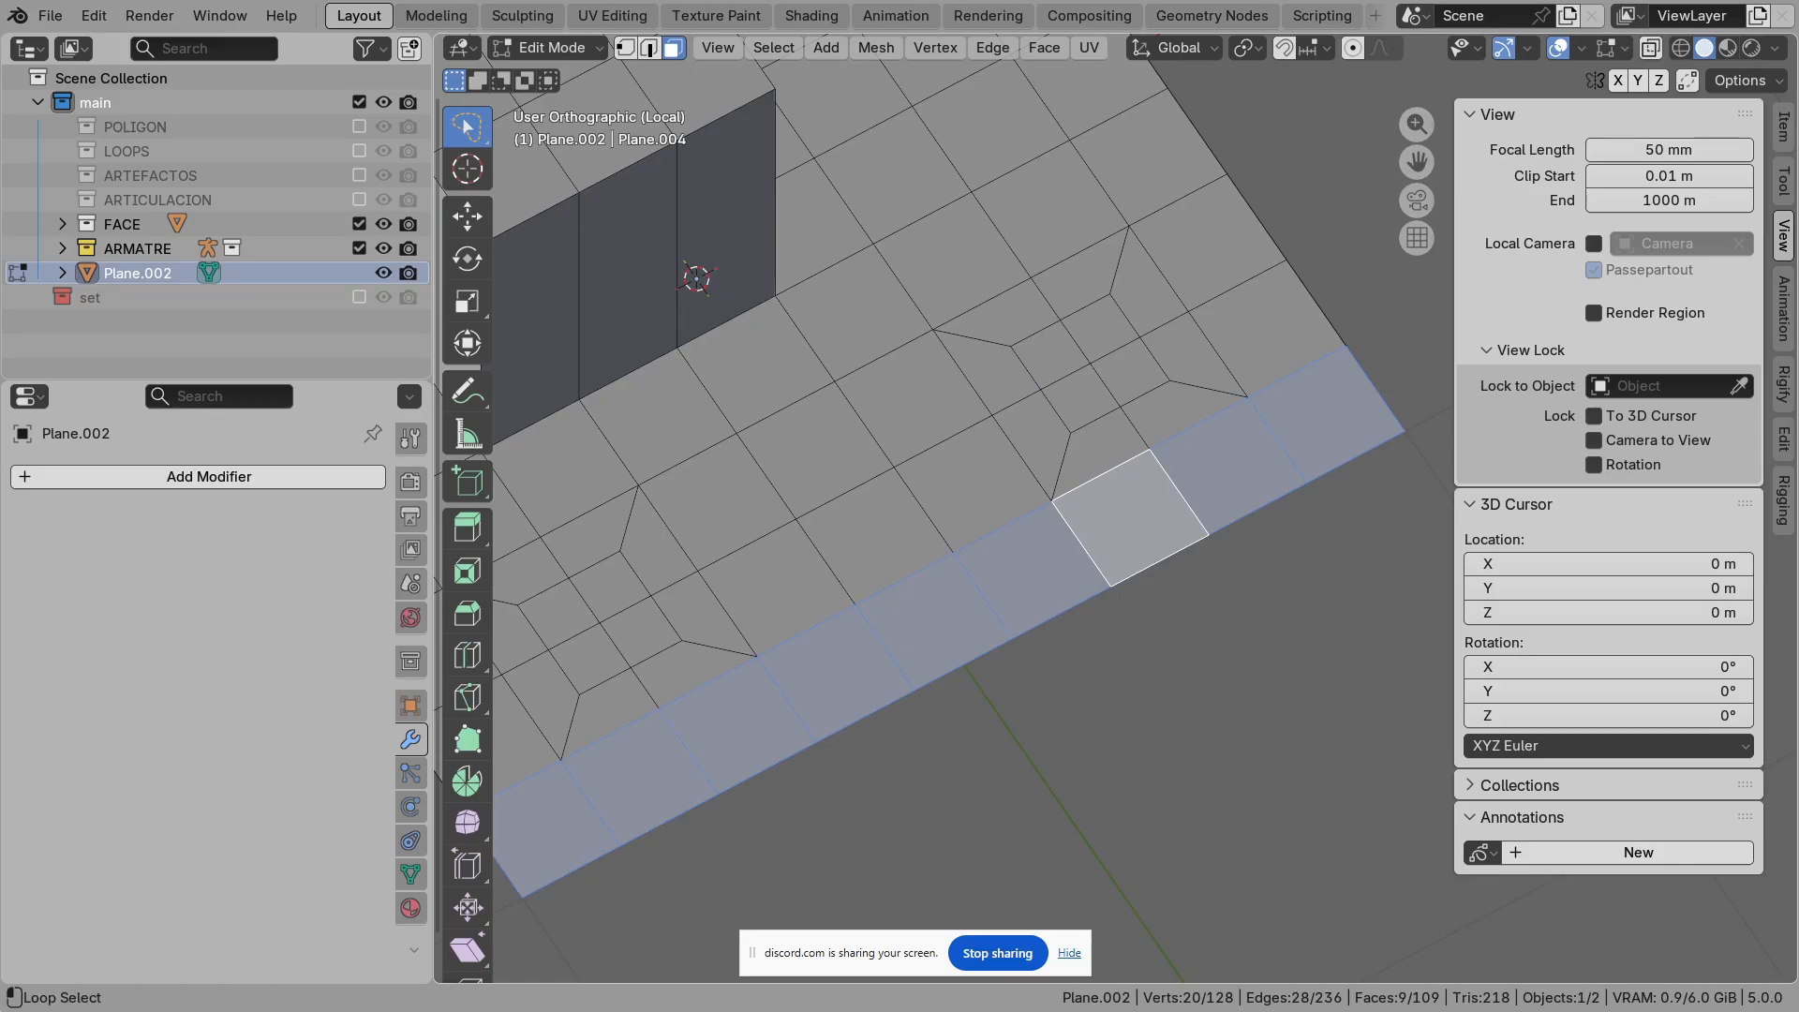
{"action": "key", "text": "alt+a"}
{"action": "left_click", "coordinate": [1132, 429], "text": "alt+shift"}
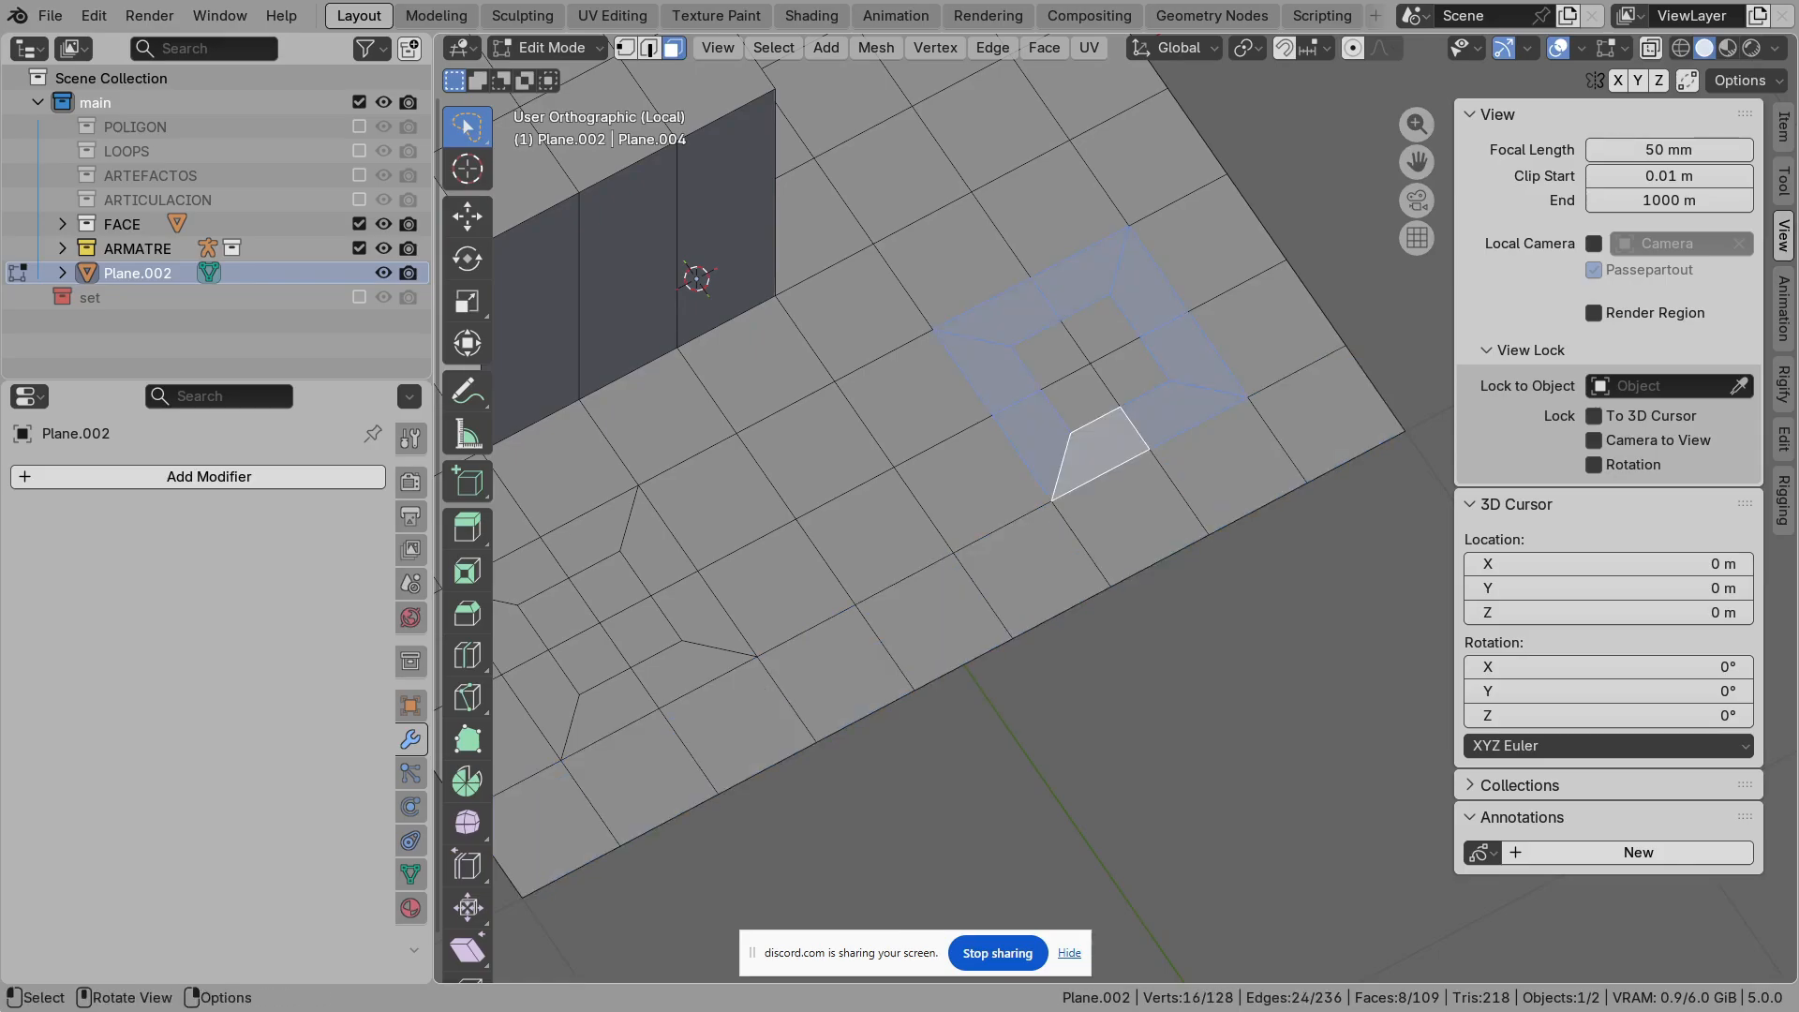